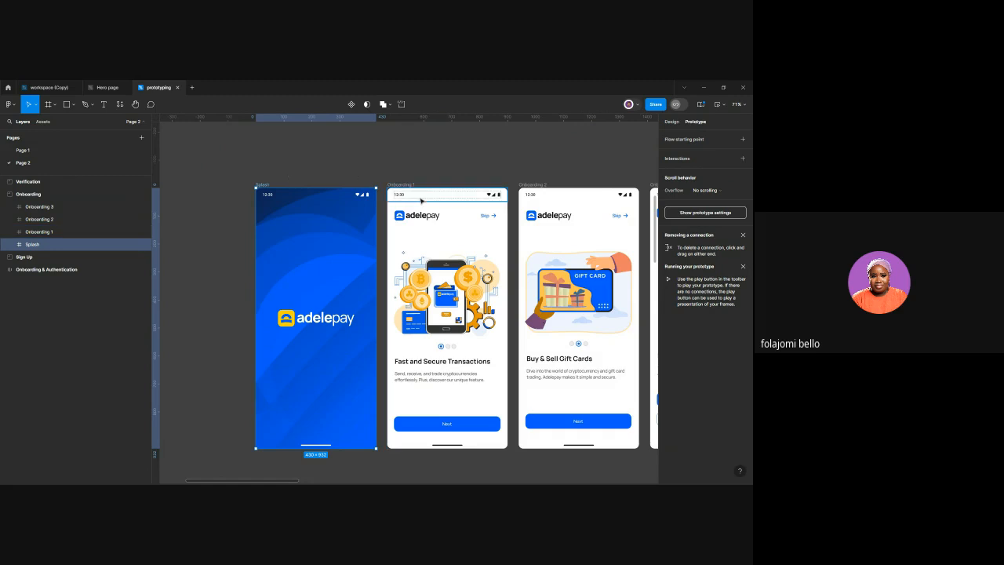
Connect the Splash frame to the Onboarding 1 frame with an on-click Navigate to interaction
click(413, 192)
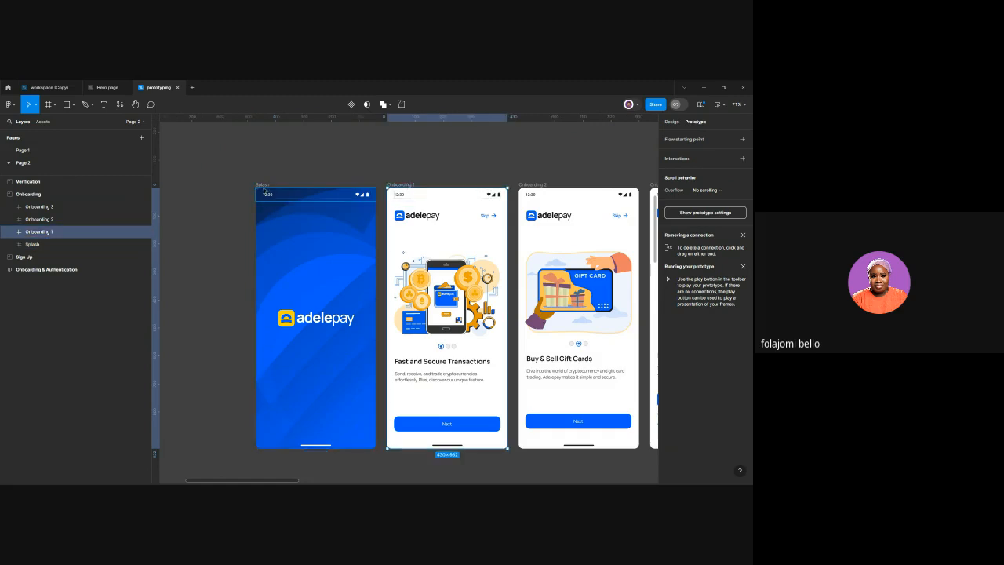
click(334, 259)
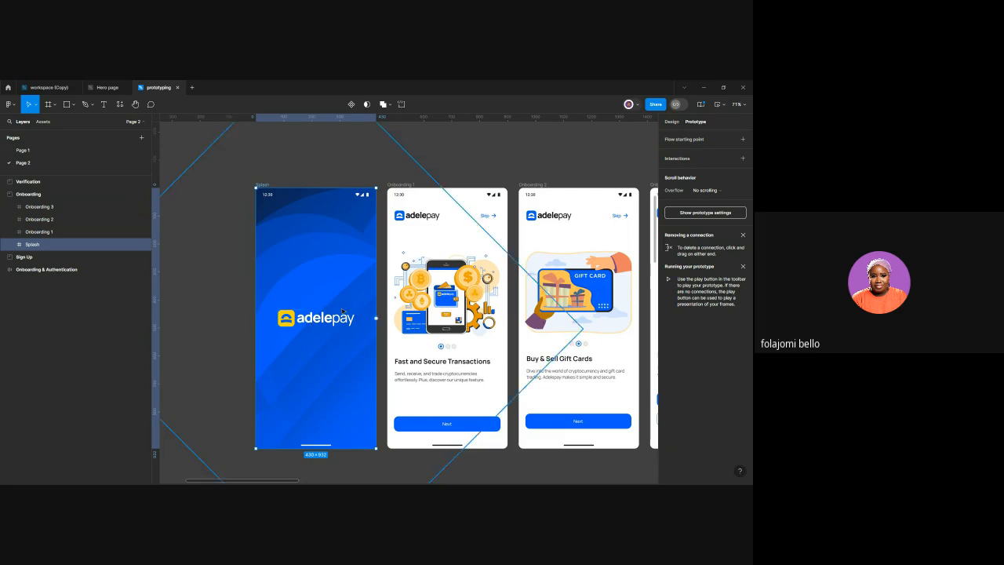
drag(376, 319, 394, 314)
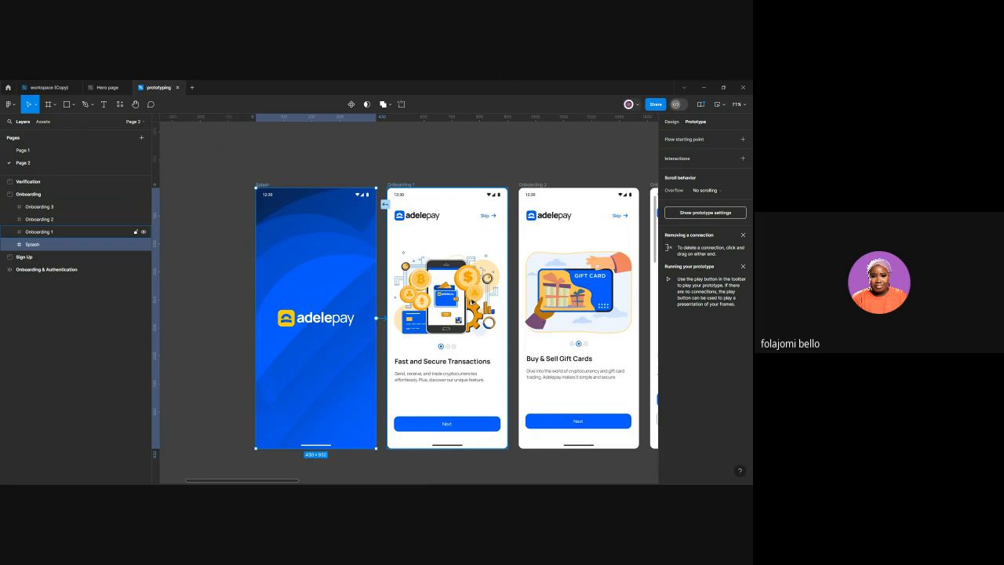
drag(472, 384, 629, 232)
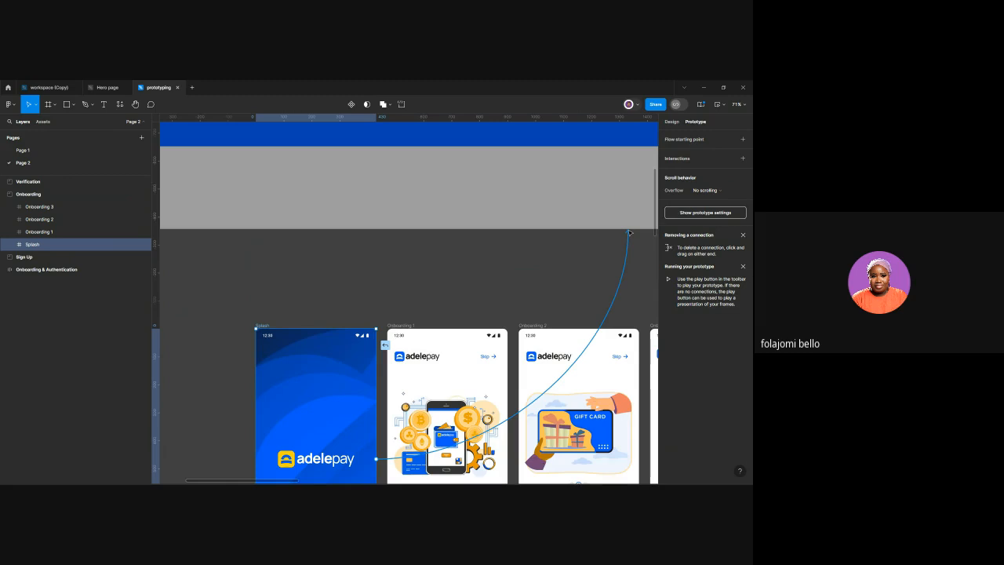
drag(629, 232, 405, 474)
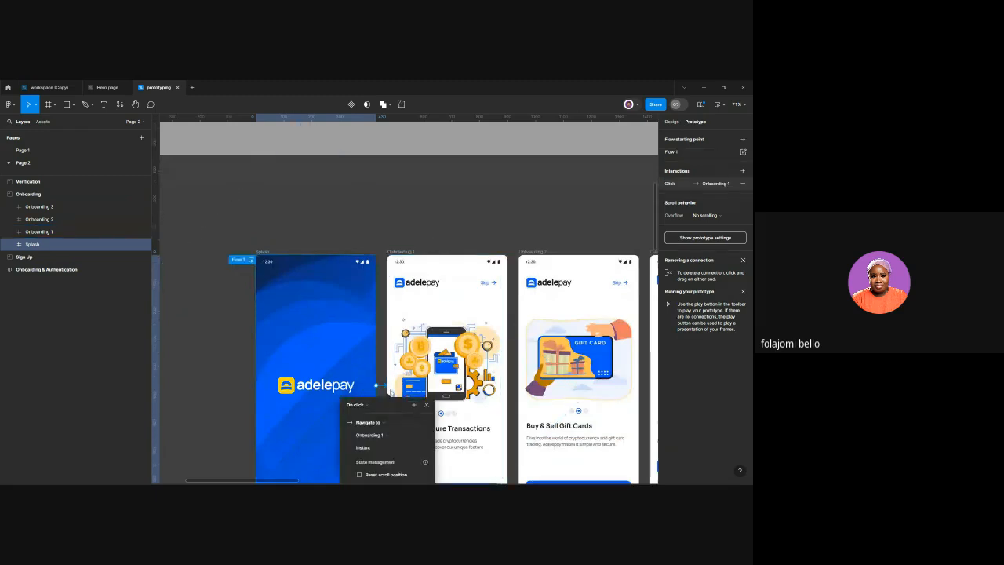
scroll(396, 384, down, 2)
scroll(388, 390, down, 2)
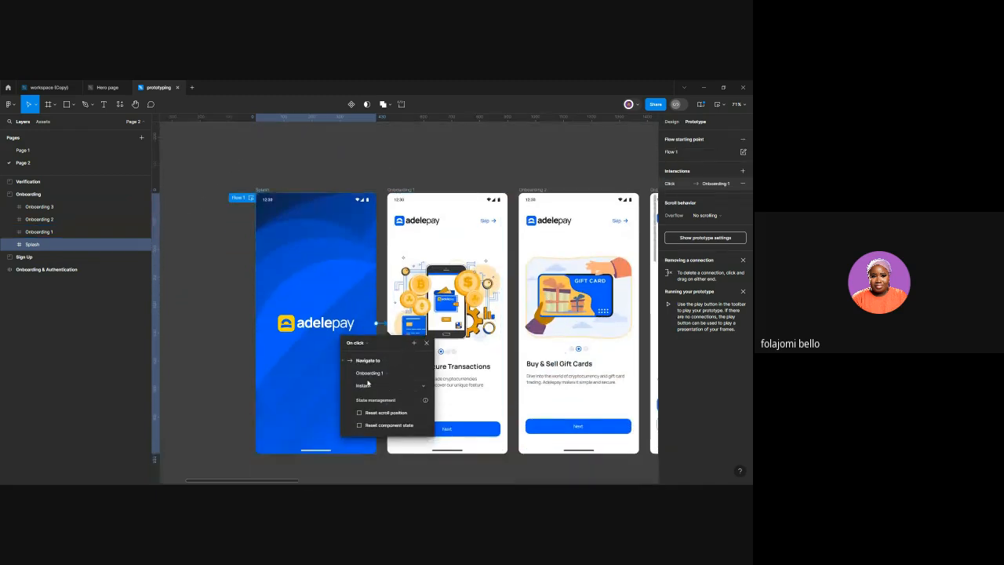
Rename the flow starting point on the Splash frame to Onboarding
scroll(368, 383, up, 3)
scroll(375, 330, up, 2)
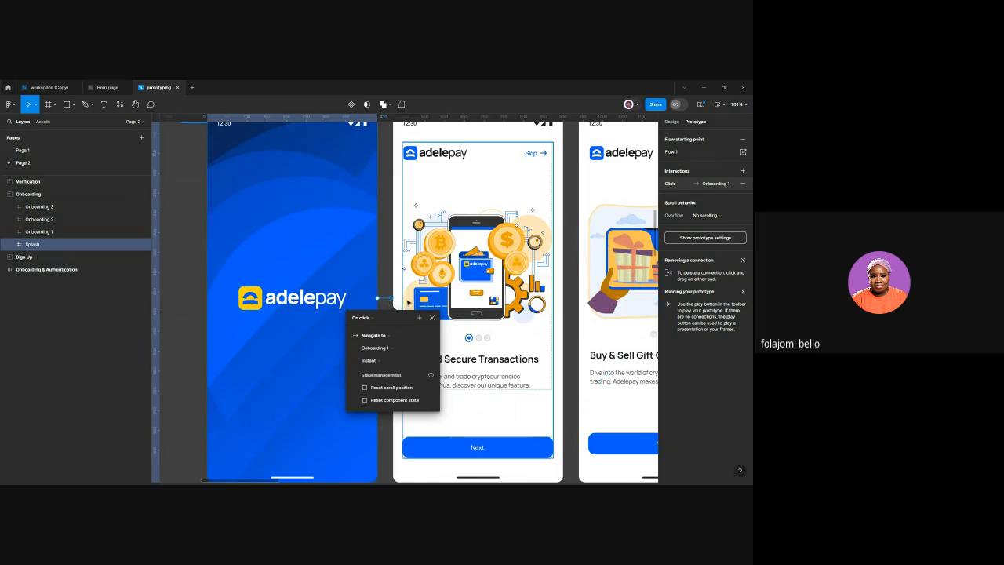
scroll(342, 297, up, 3)
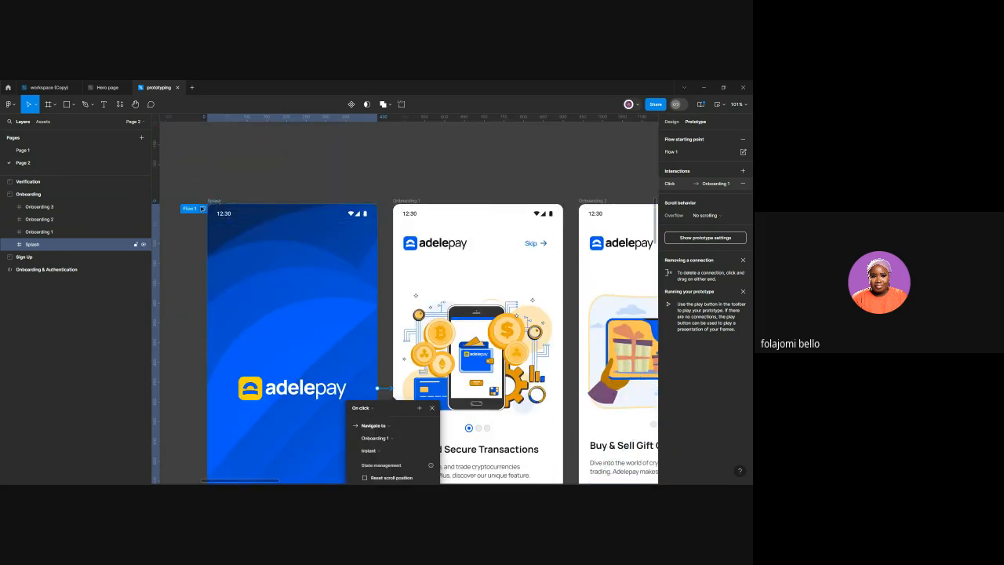
double_click(190, 208)
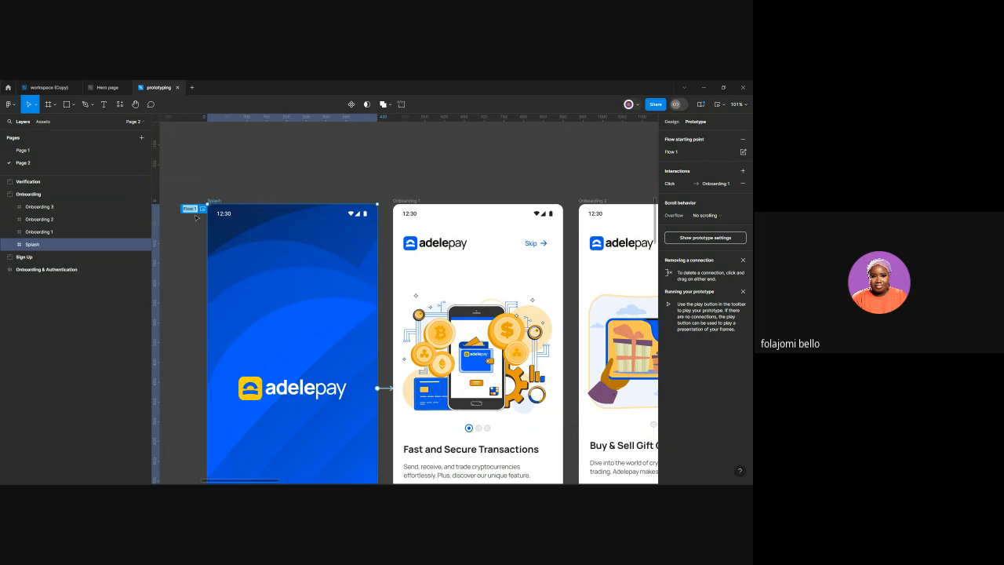
key(BackSpace)
text(Onboarding)
Open the details of the Splash to Onboarding 1 interaction and review the available triggers
click(387, 388)
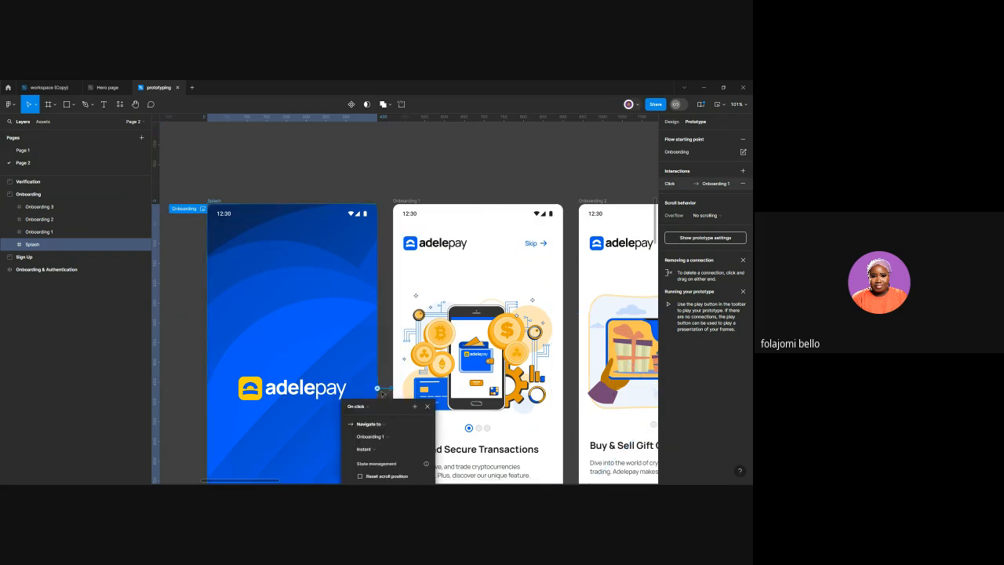
scroll(397, 388, down, 2)
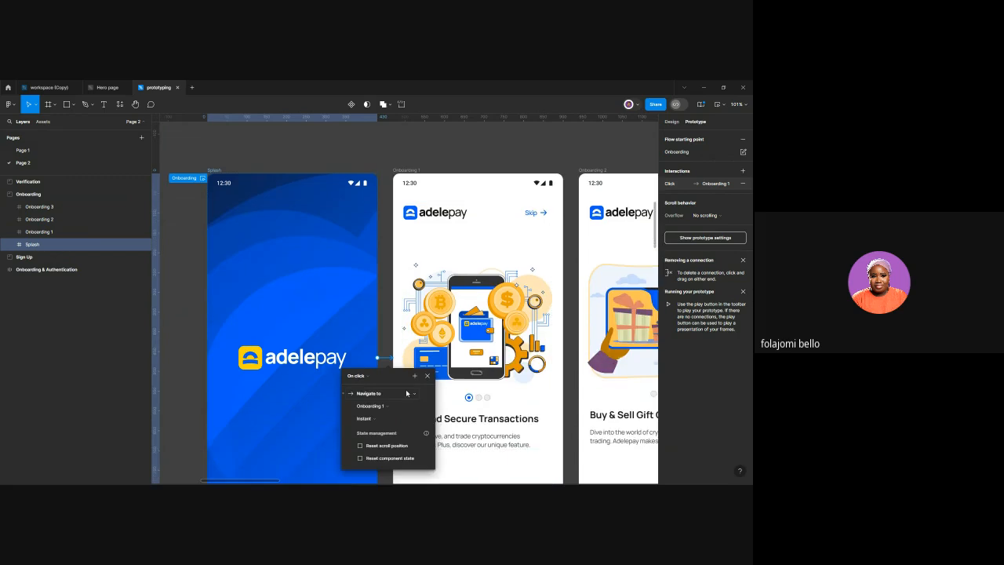
scroll(407, 381, down, 1)
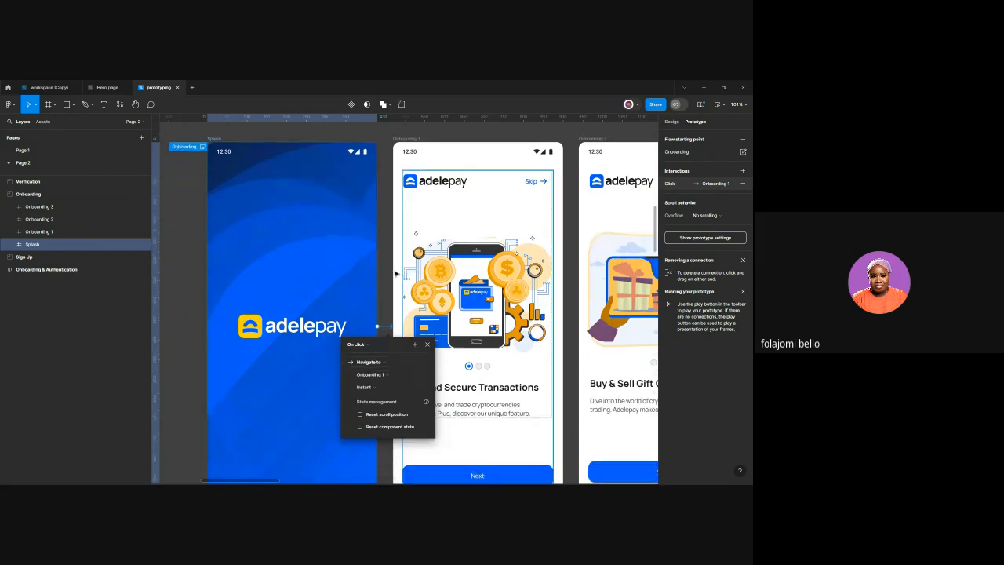
click(368, 345)
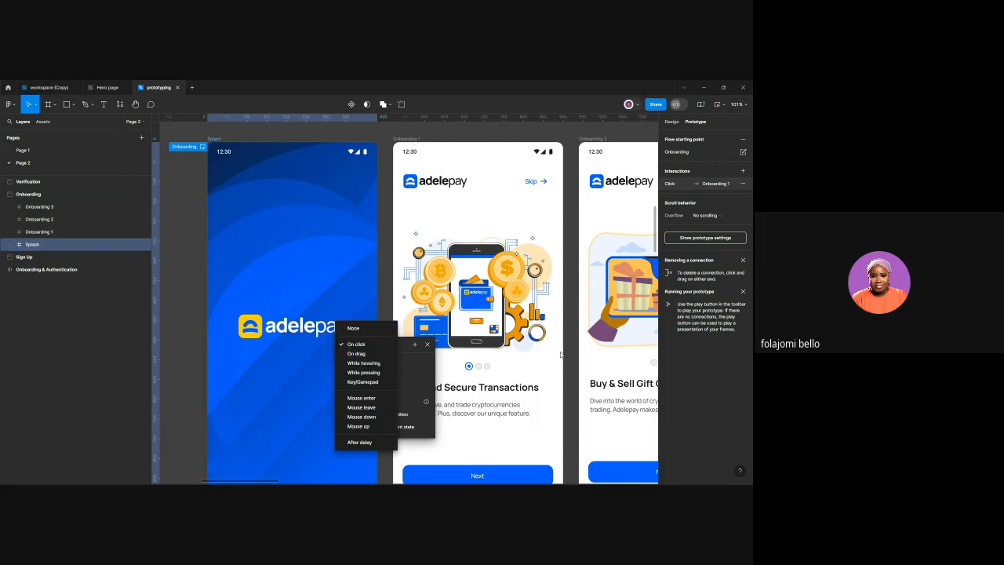
click(367, 343)
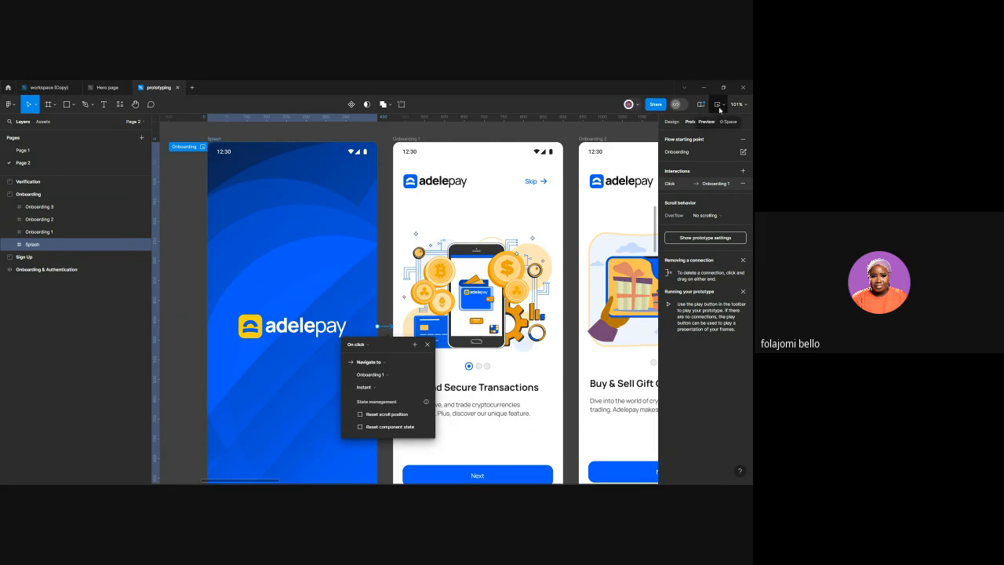
Open the prototype preview and move its window clear of the Splash frame
click(722, 105)
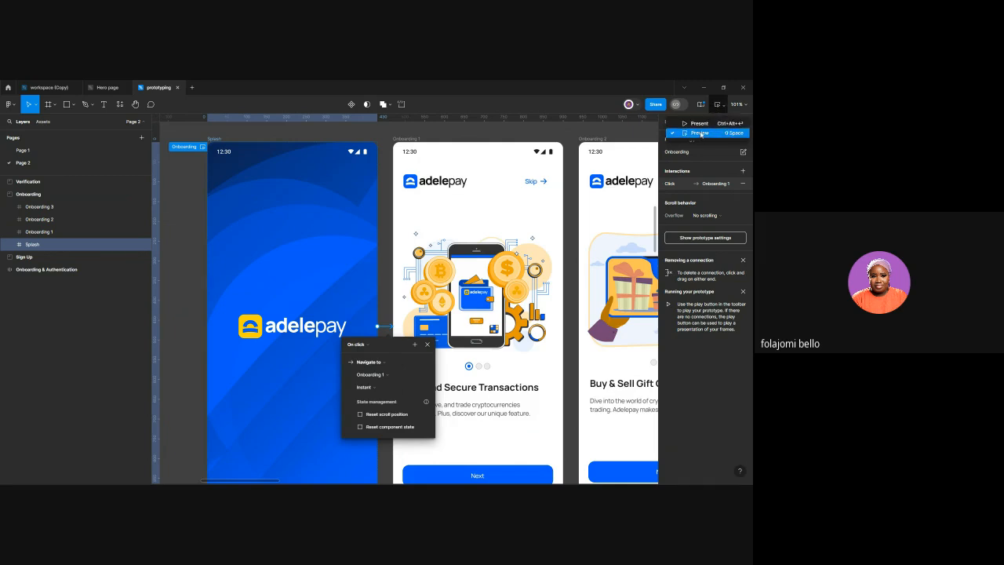
click(699, 133)
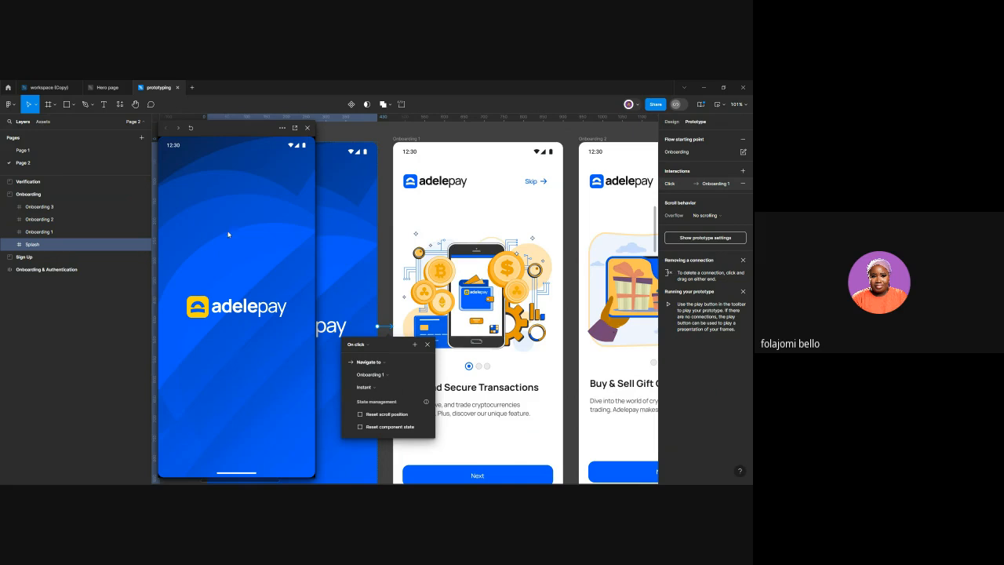
scroll(385, 278, left, 3)
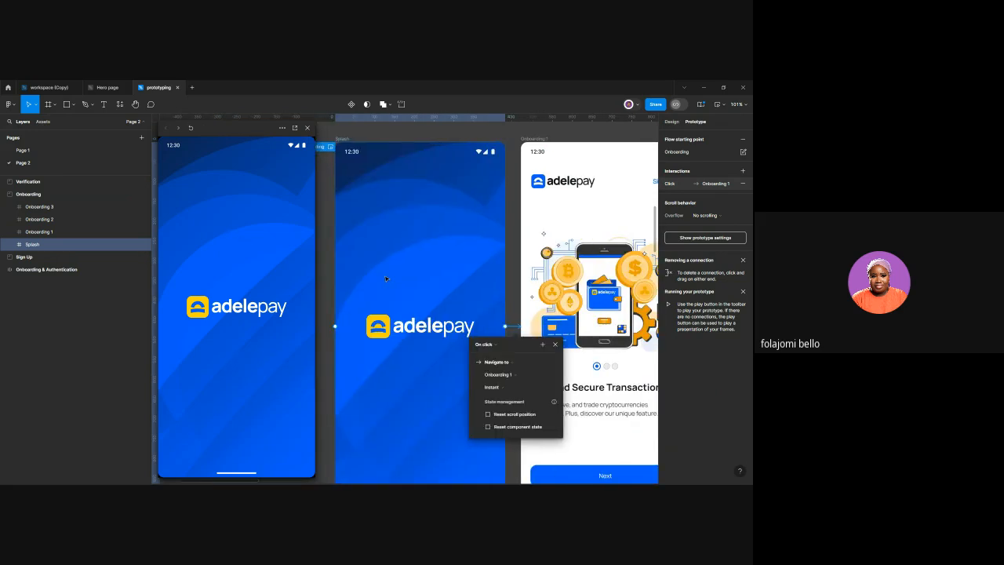
scroll(385, 278, left, 1)
drag(225, 130, 78, 124)
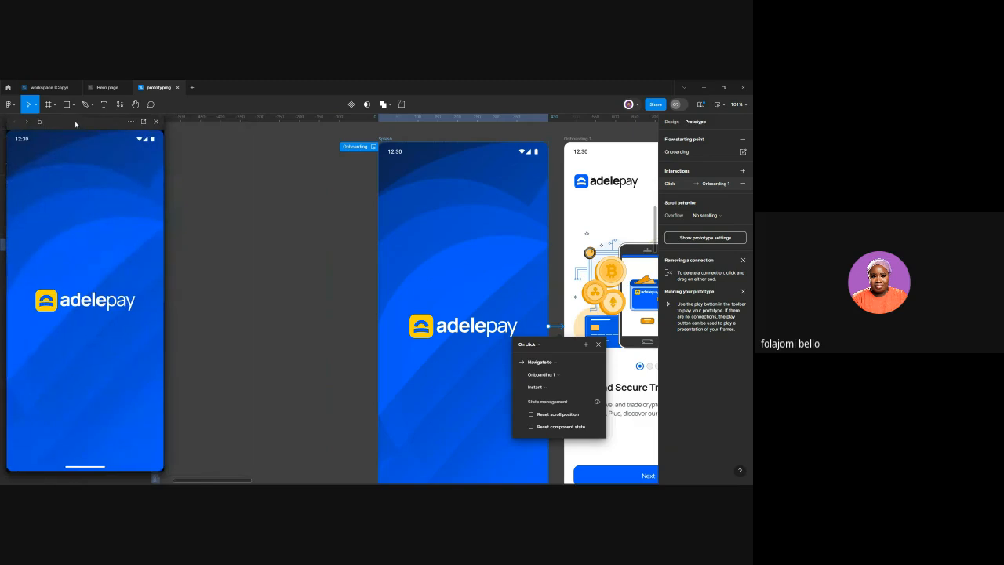
drag(79, 123, 80, 123)
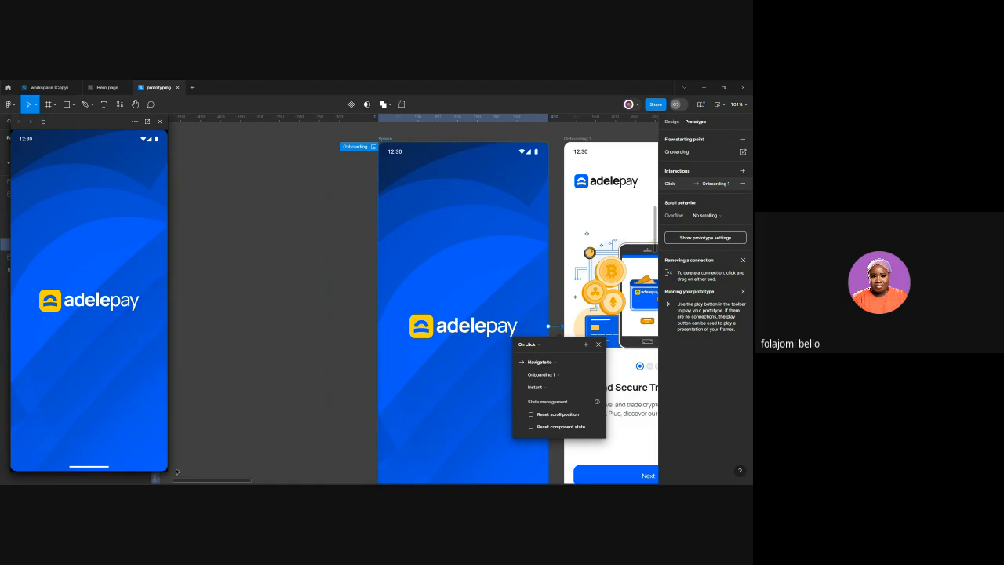
Test the transition from Splash to Onboarding 1 in the preview and restart the flow
scroll(478, 276, right, 2)
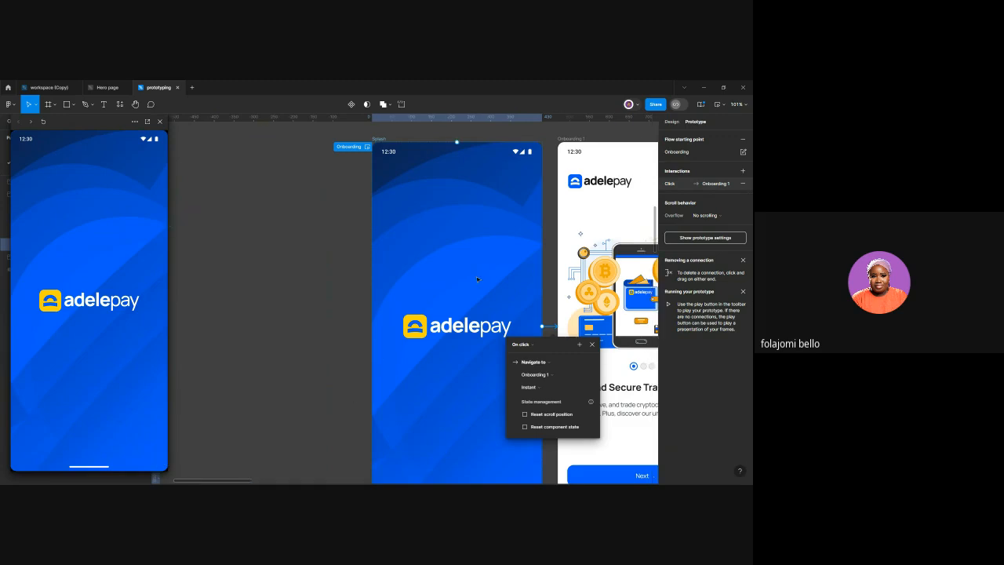
scroll(477, 279, right, 4)
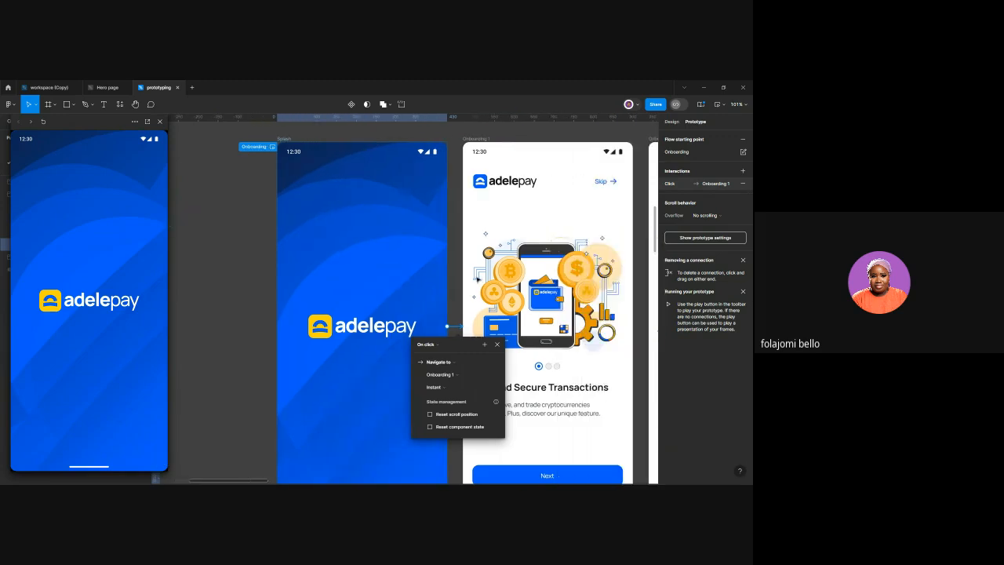
scroll(478, 277, right, 1)
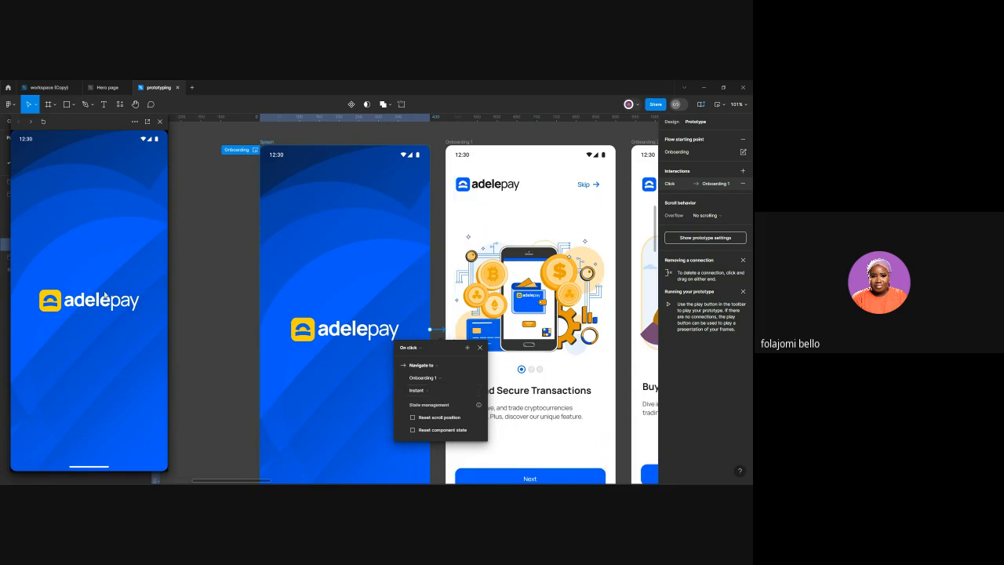
click(100, 293)
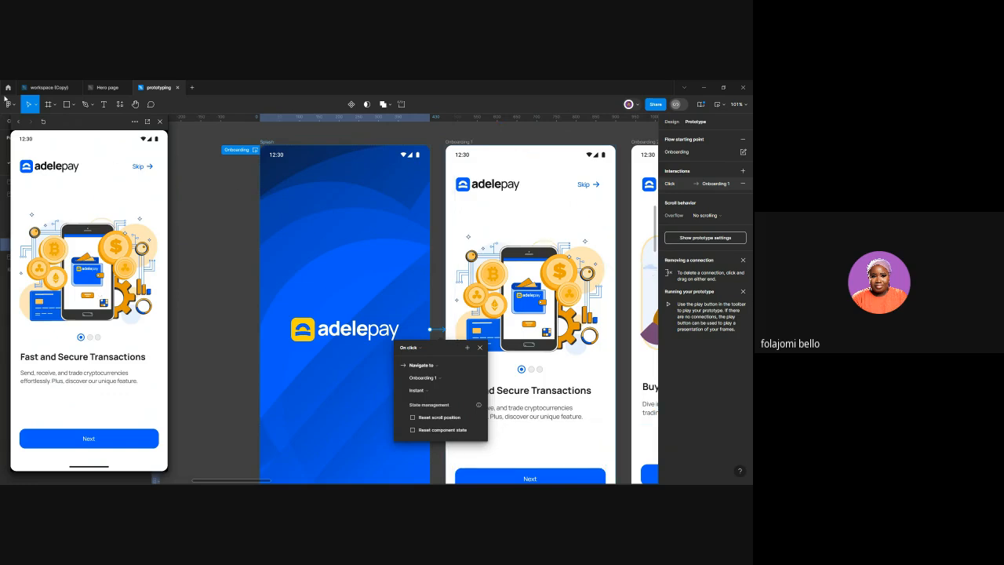
click(44, 121)
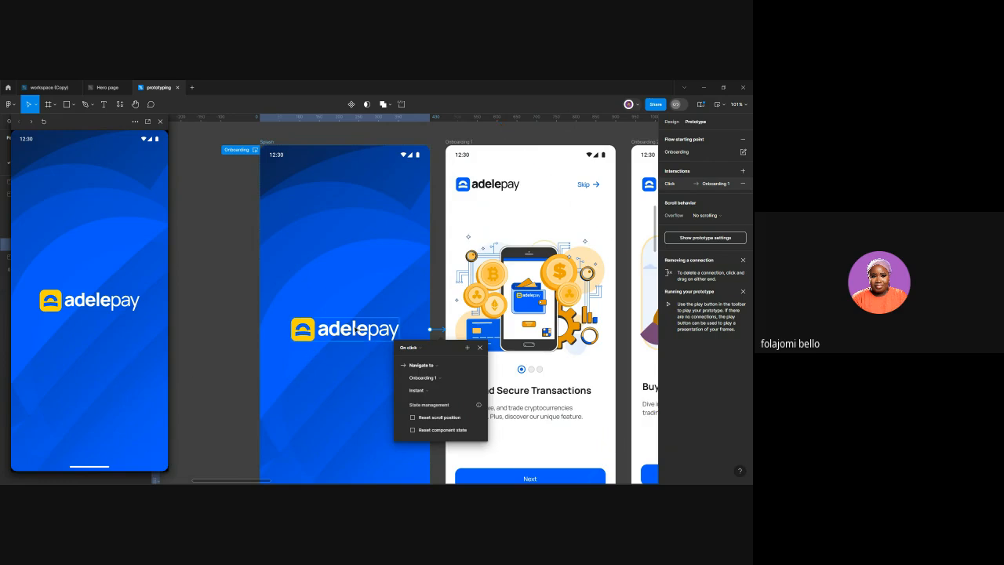
In the prototype settings, try the iPhone 15 Pro Max device and switch it to iPhone 15 Pro
click(705, 240)
click(705, 239)
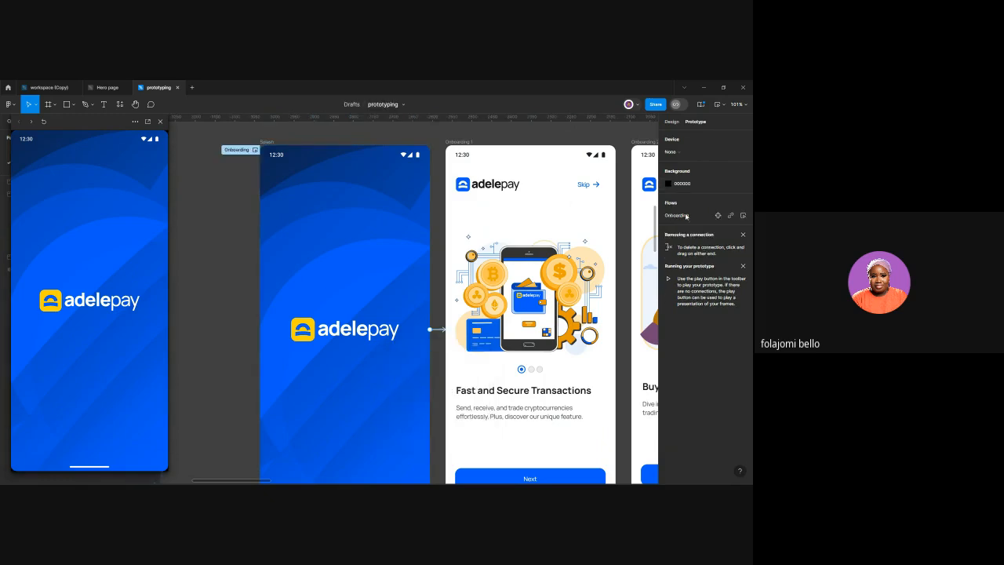
click(682, 153)
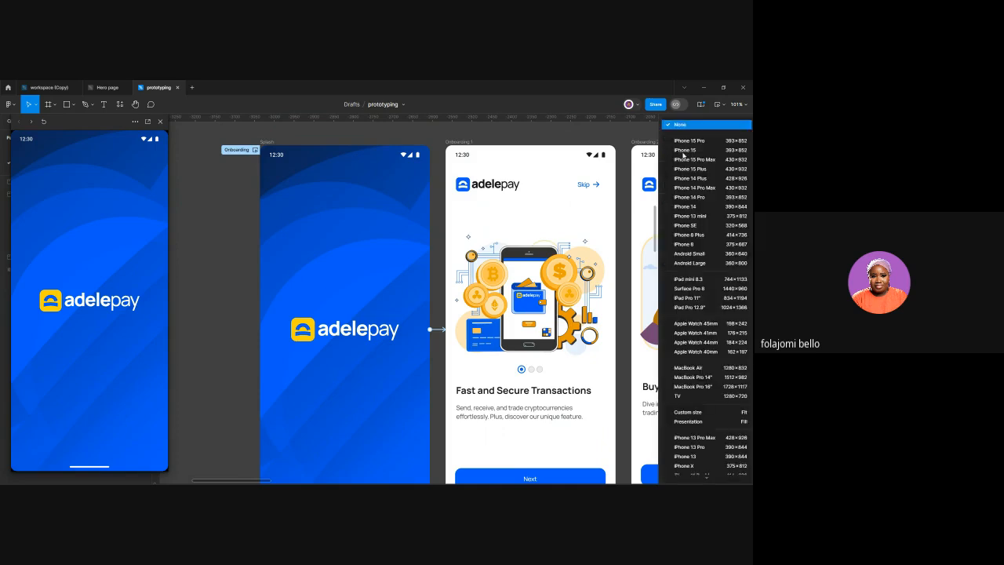
click(687, 162)
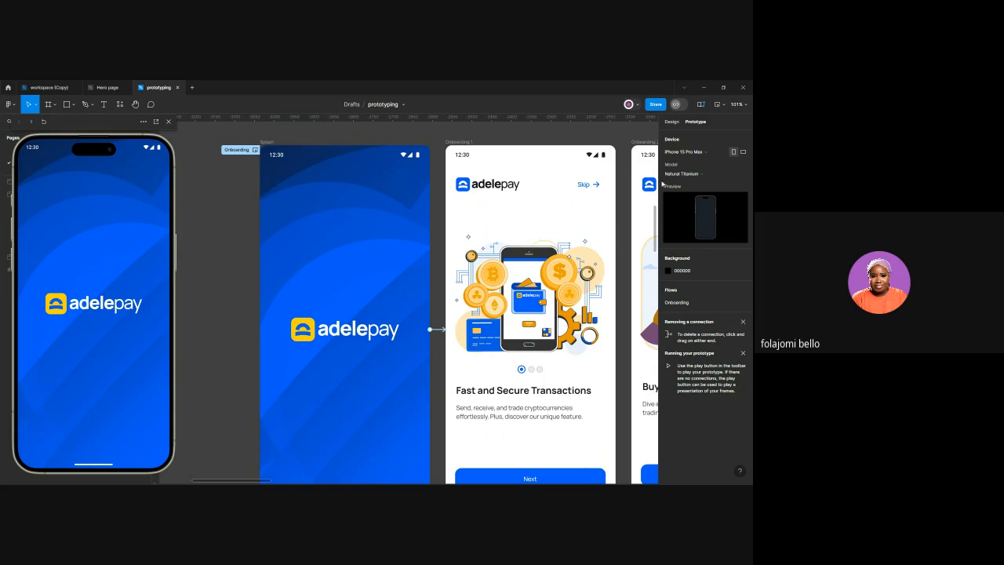
click(690, 154)
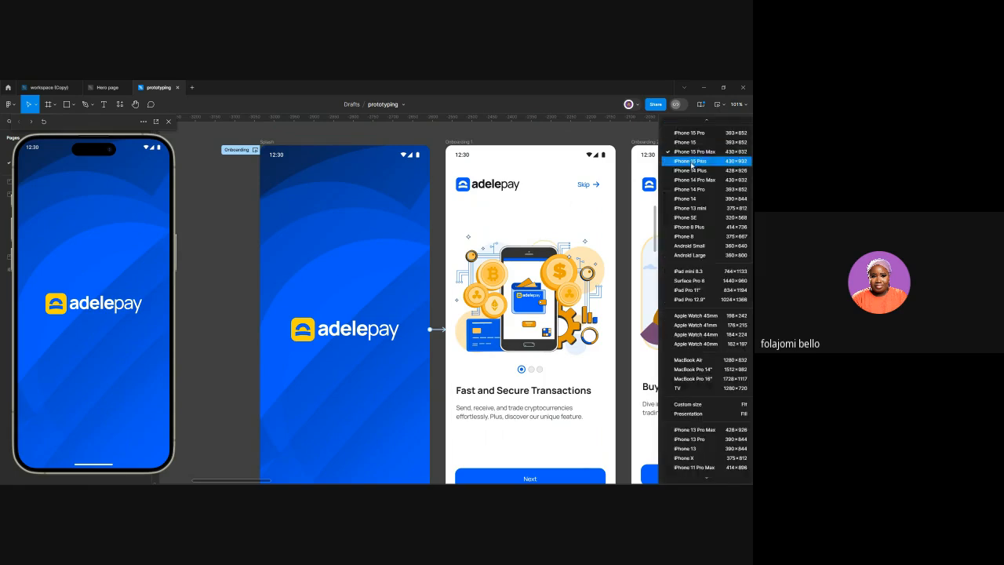
click(695, 132)
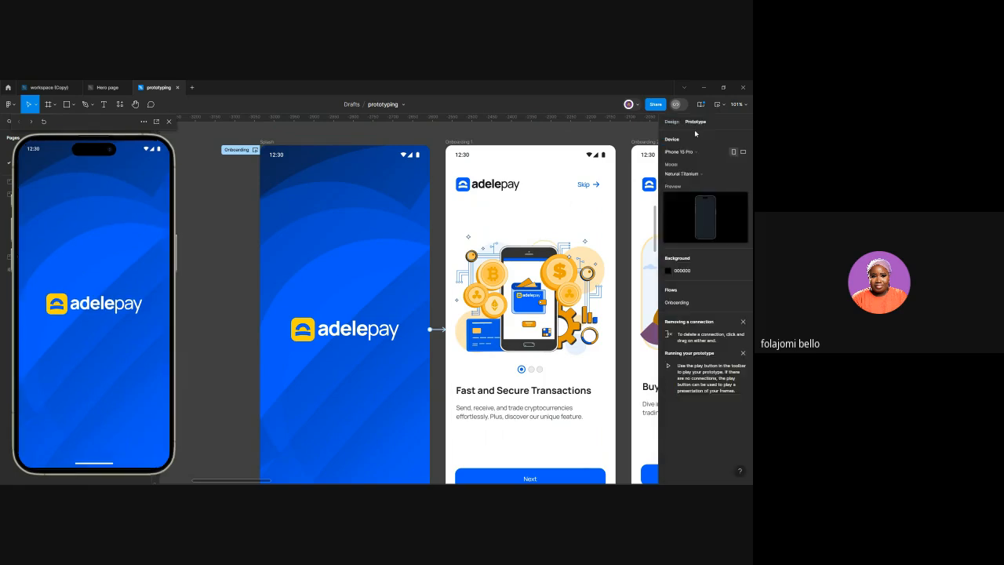
Try the Blue Titanium and Natural Titanium models for the prototype device and set it to White Titanium
click(688, 174)
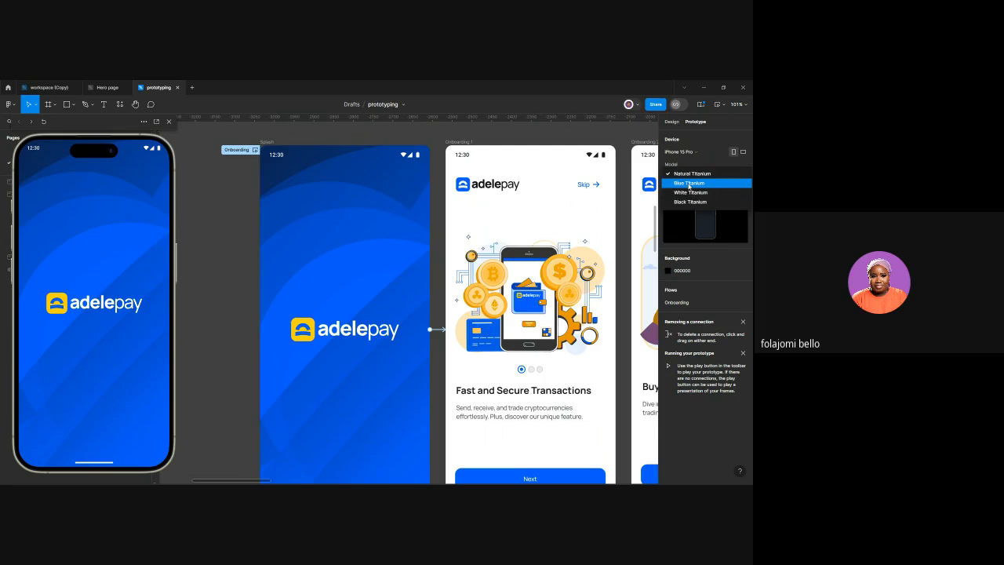
click(689, 184)
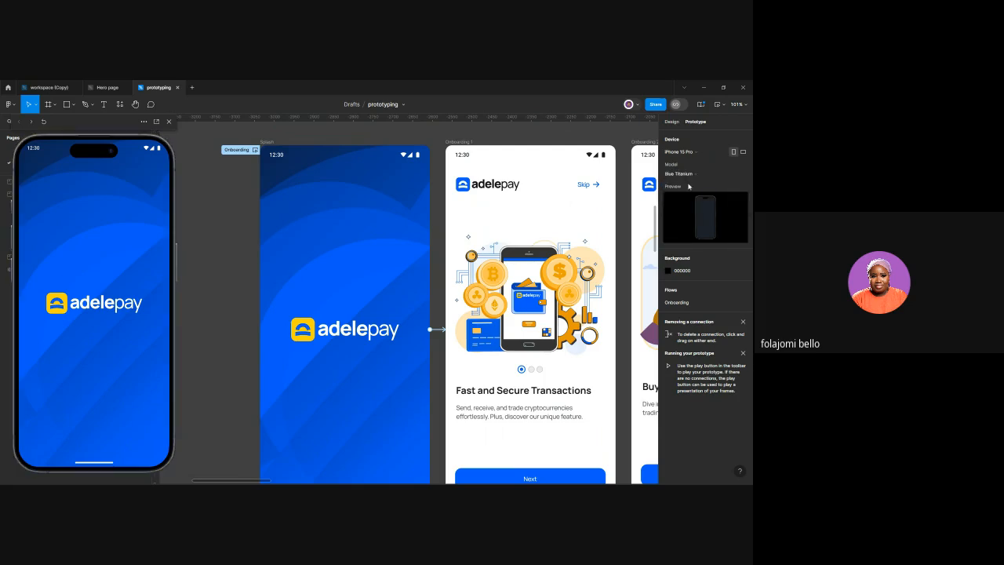
click(688, 175)
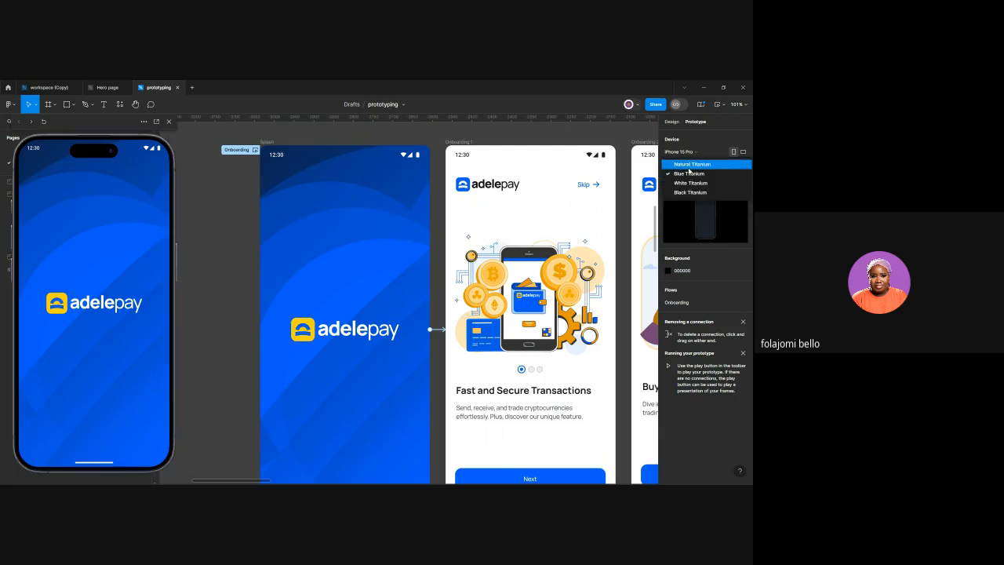
click(690, 165)
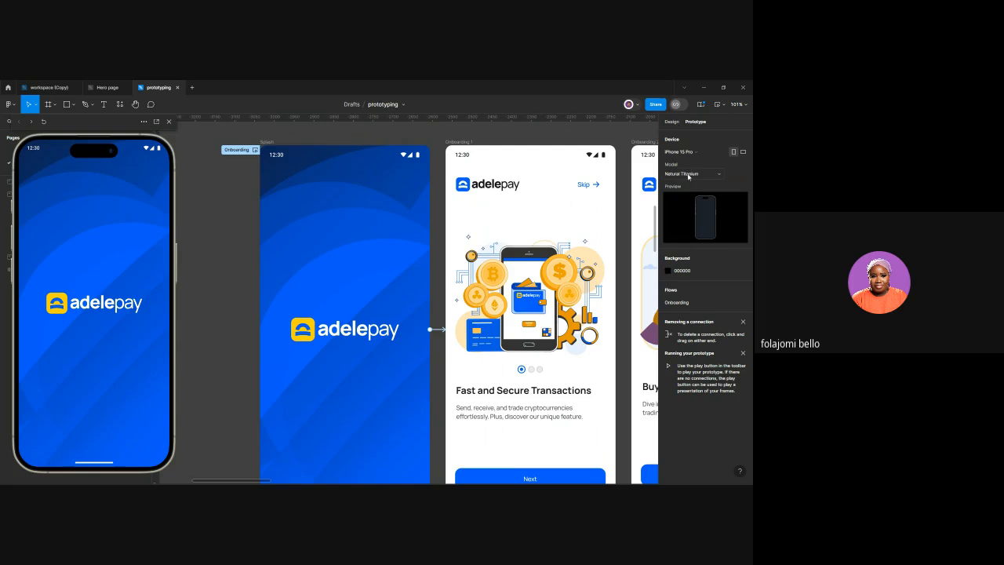
click(689, 175)
click(686, 195)
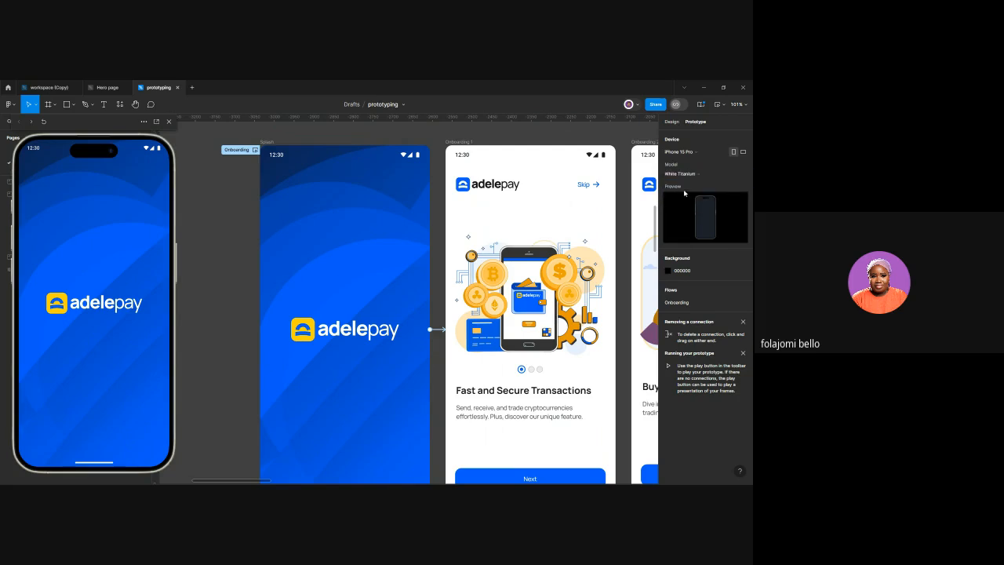
click(685, 175)
click(685, 177)
Try the iPhone 14 Pro Max and Android Large devices and set the prototype device to iPhone 15 Pro Max
click(679, 156)
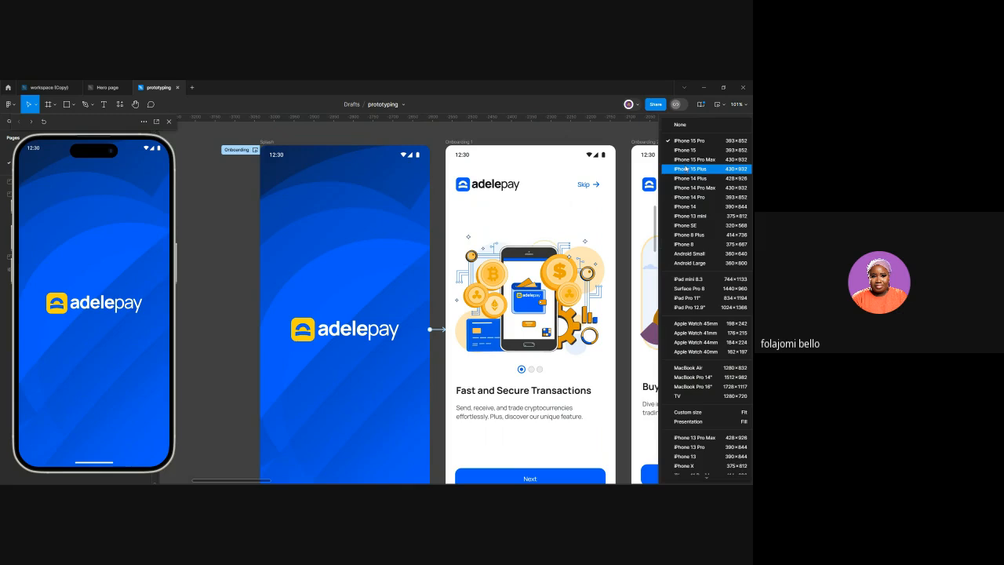
click(689, 188)
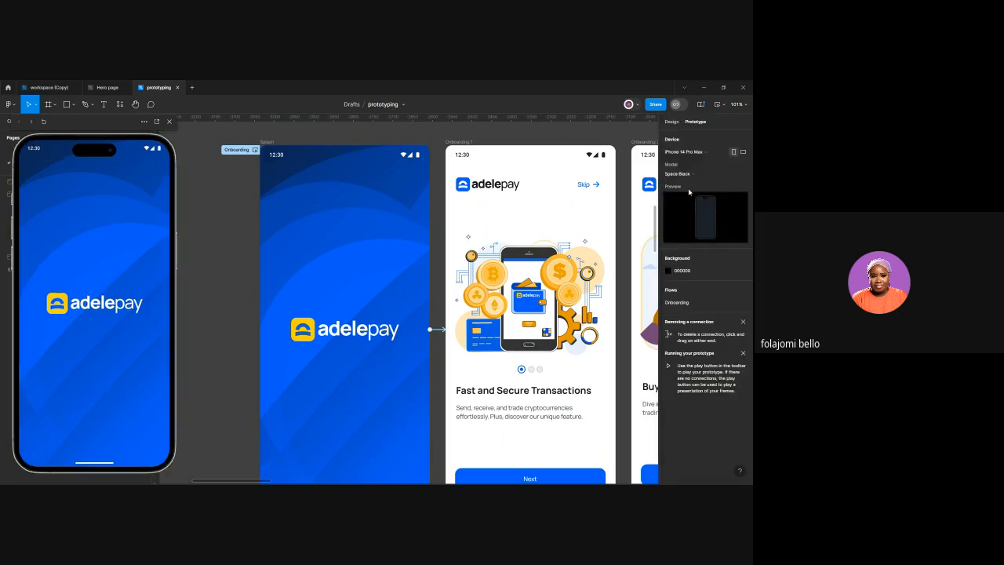
click(694, 152)
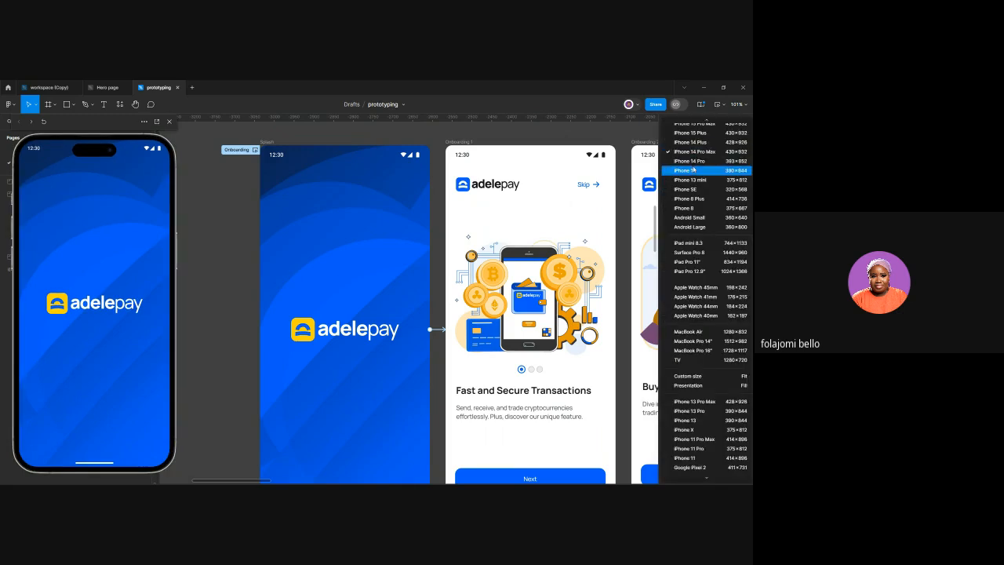
scroll(703, 144, up, 2)
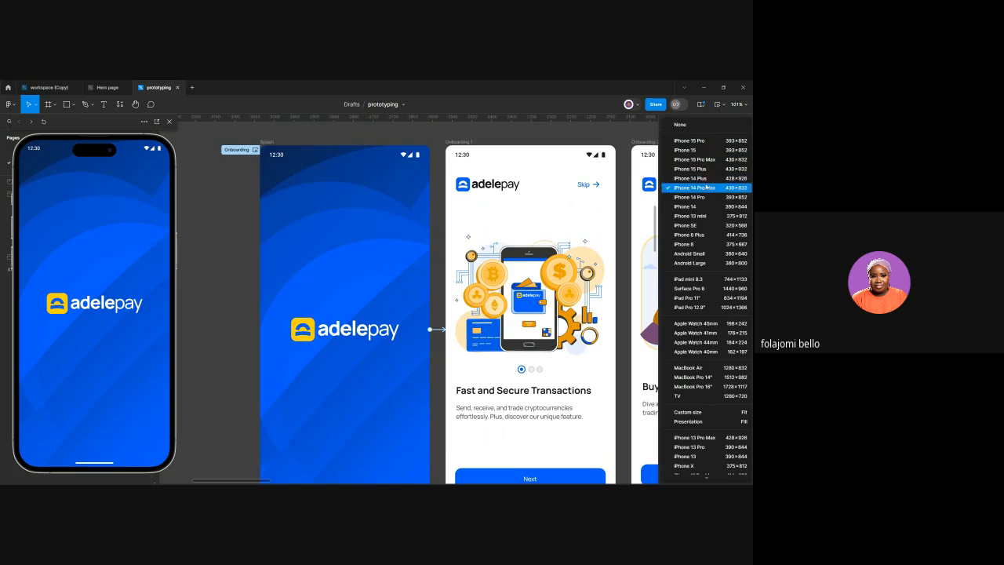
click(703, 264)
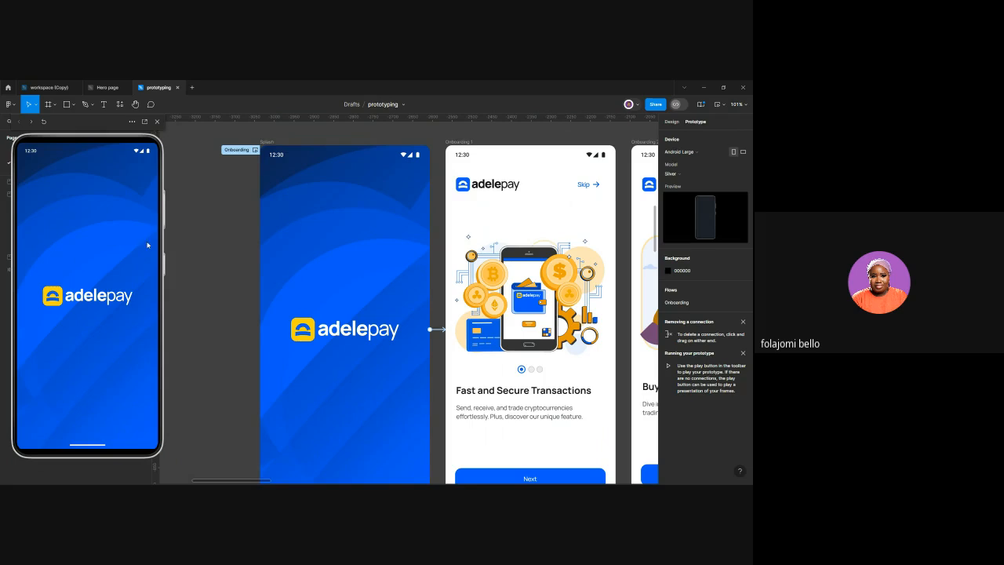
click(683, 153)
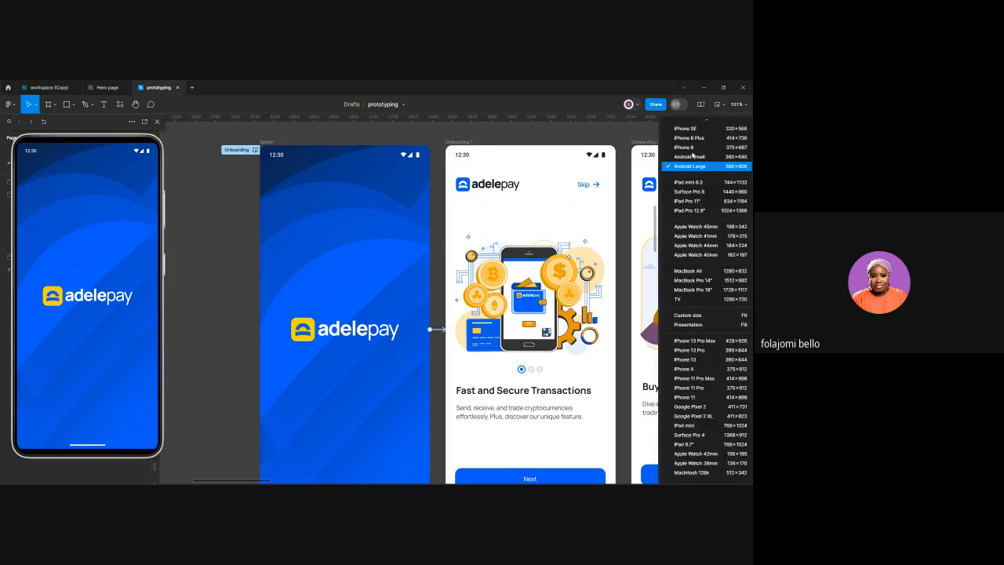
scroll(696, 196, up, 3)
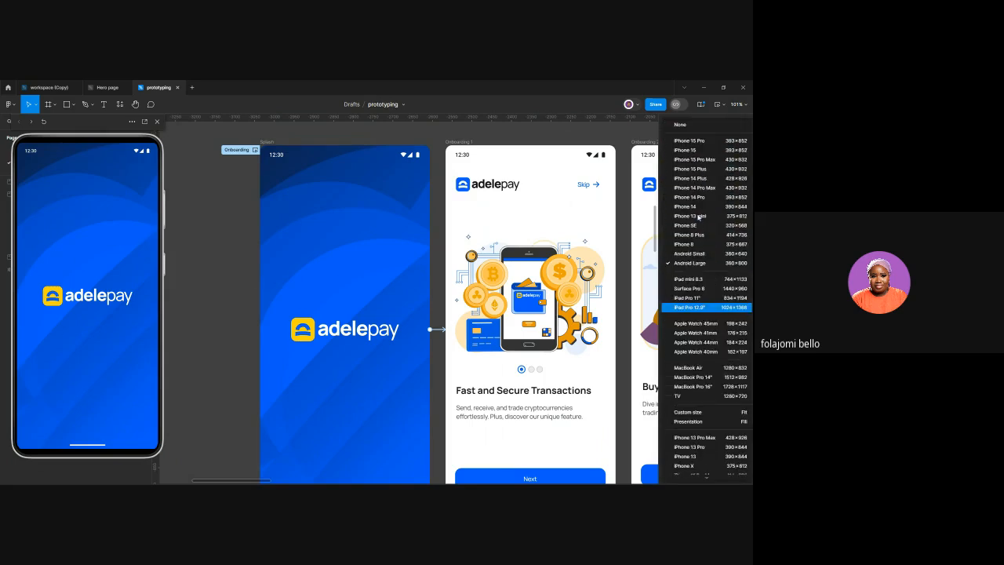
click(691, 159)
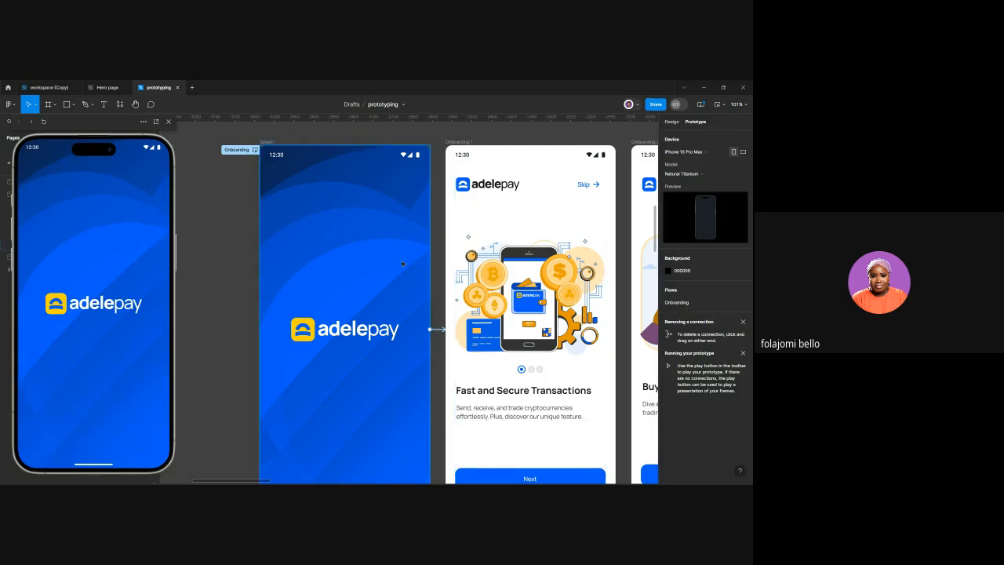
Open the interaction details of the Splash to Onboarding 1 connection and test its tap transition in the preview, returning to Splash
scroll(437, 327, down, 1)
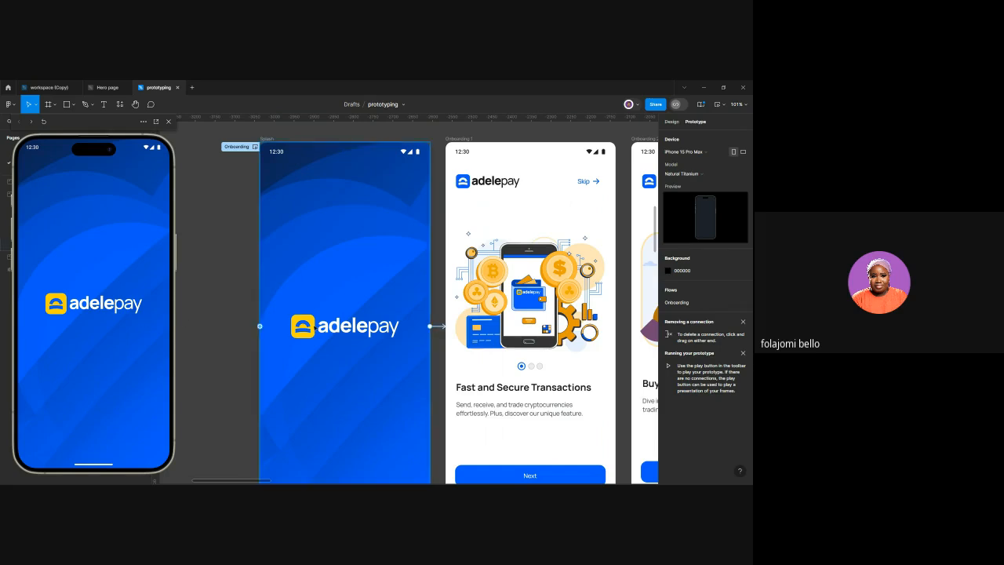
click(428, 328)
click(447, 329)
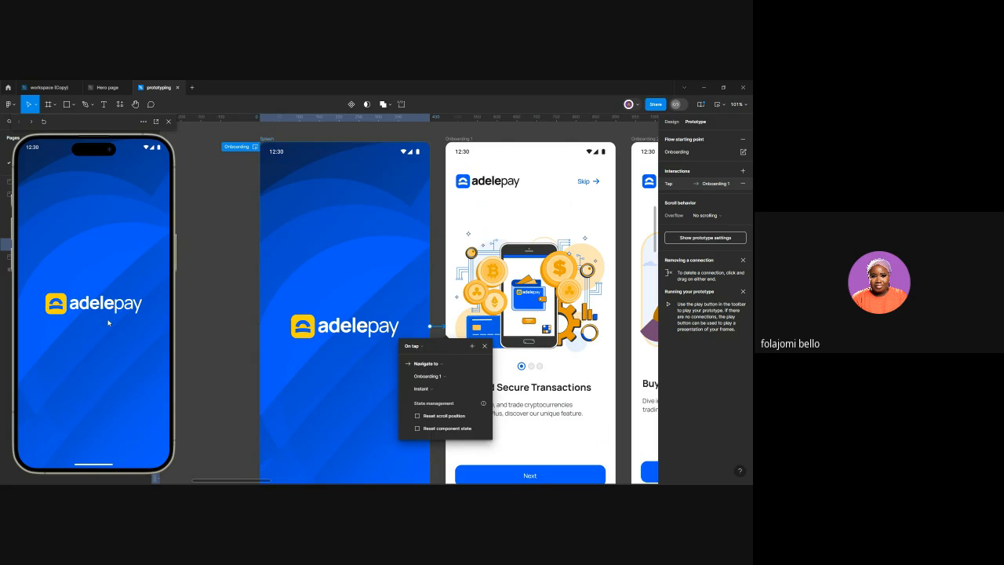
click(79, 306)
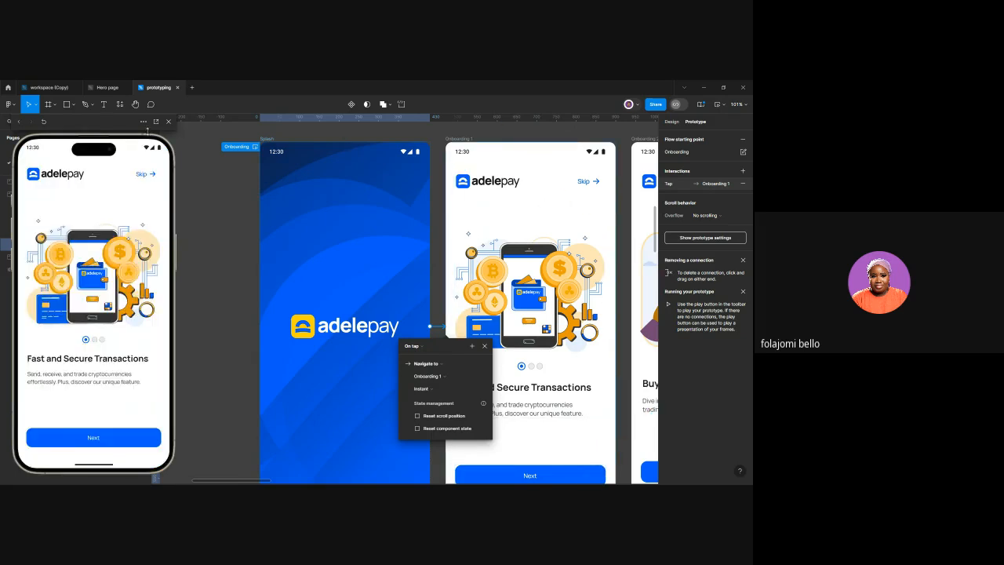
click(19, 122)
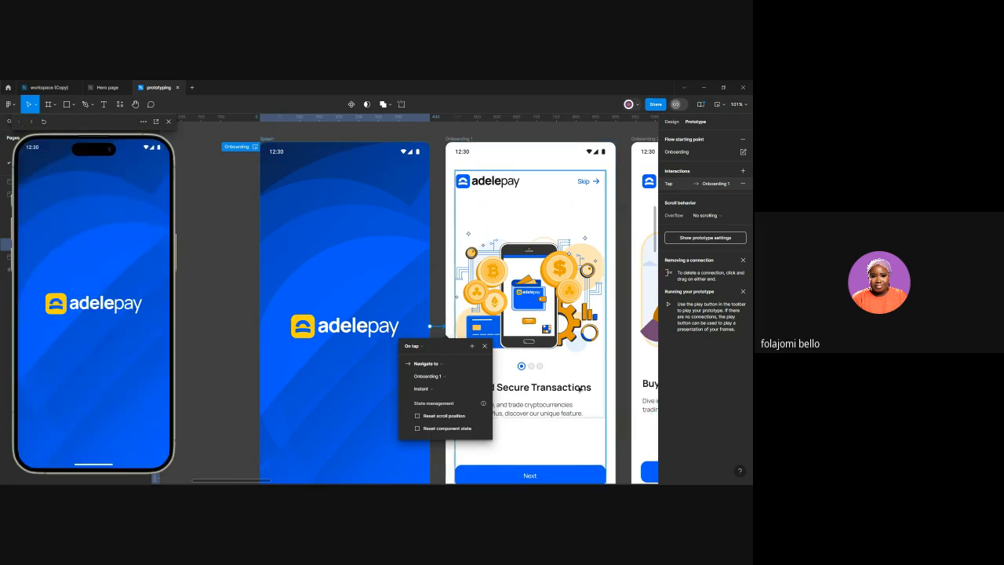
Try the On drag trigger for the Splash to Onboarding 1 connection, testing it in the preview and returning to Splash
click(421, 347)
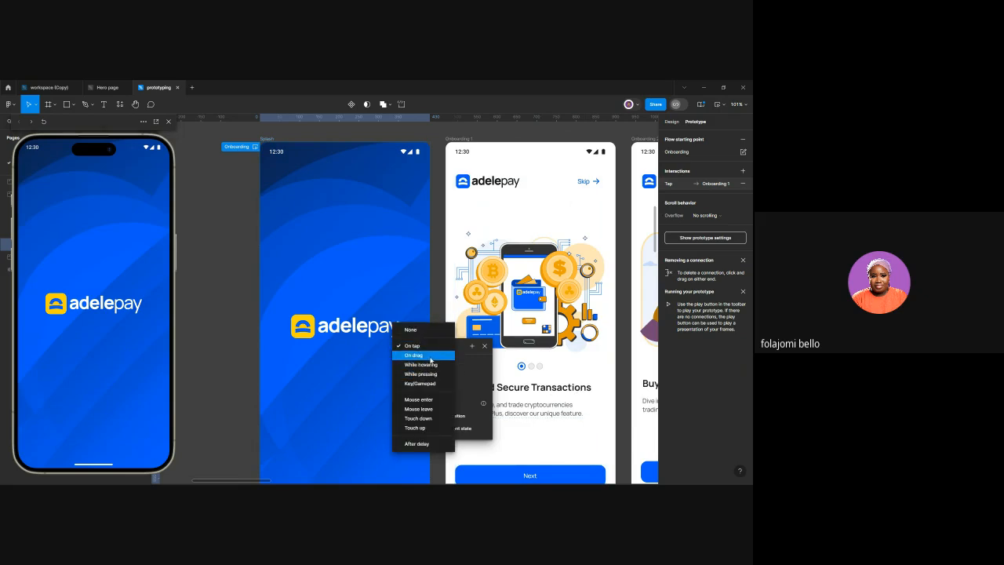
click(431, 356)
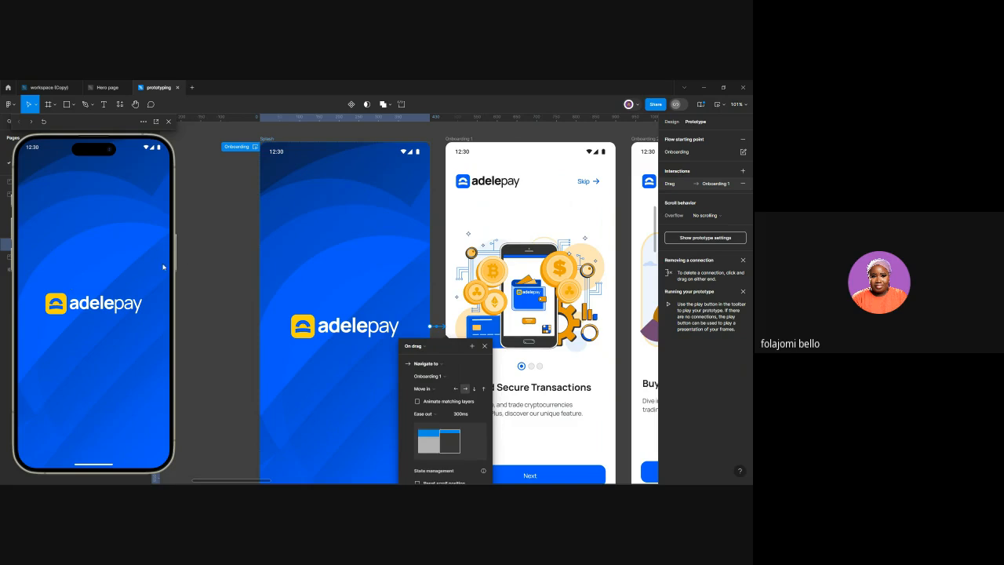
drag(135, 307, 204, 247)
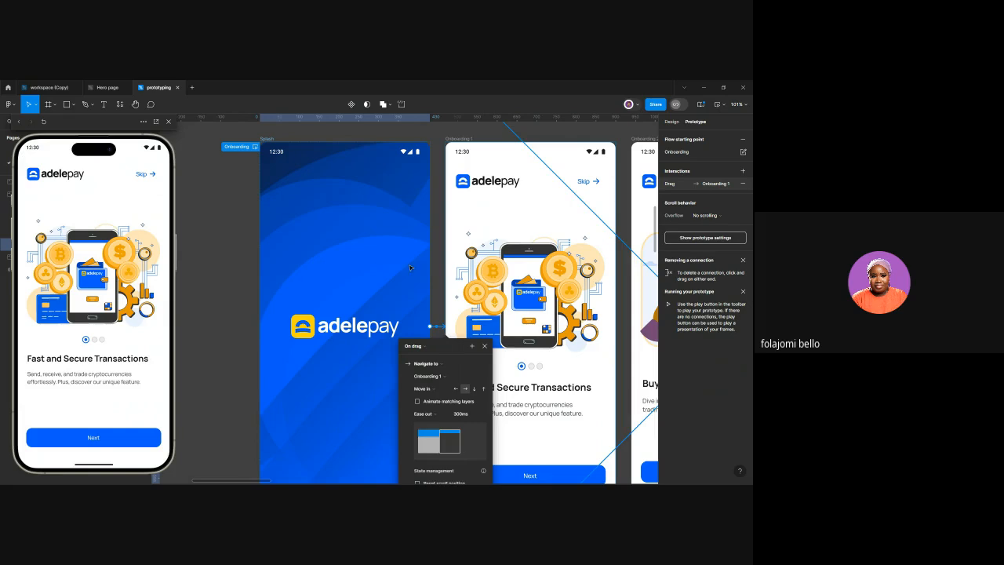
click(19, 122)
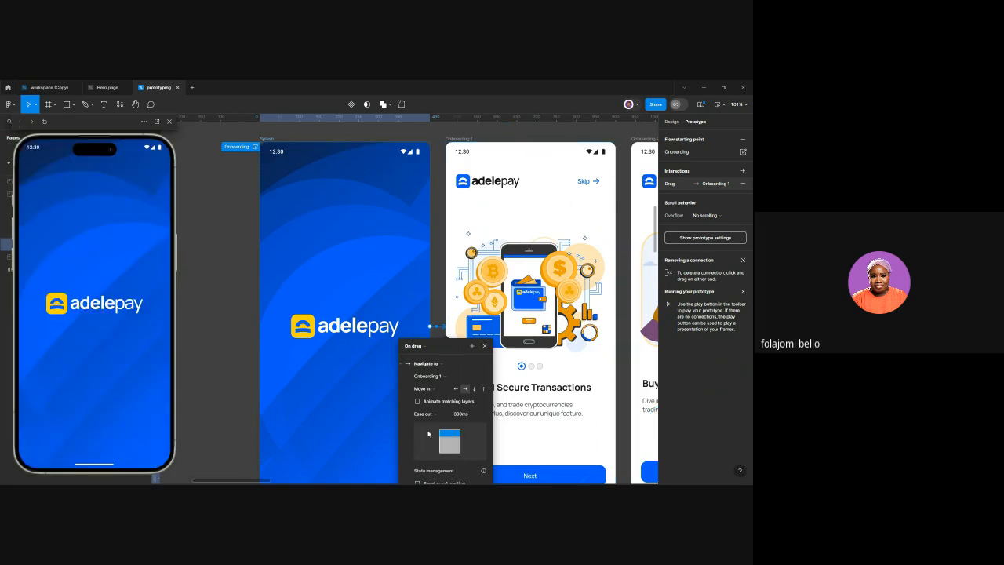
scroll(429, 430, down, 1)
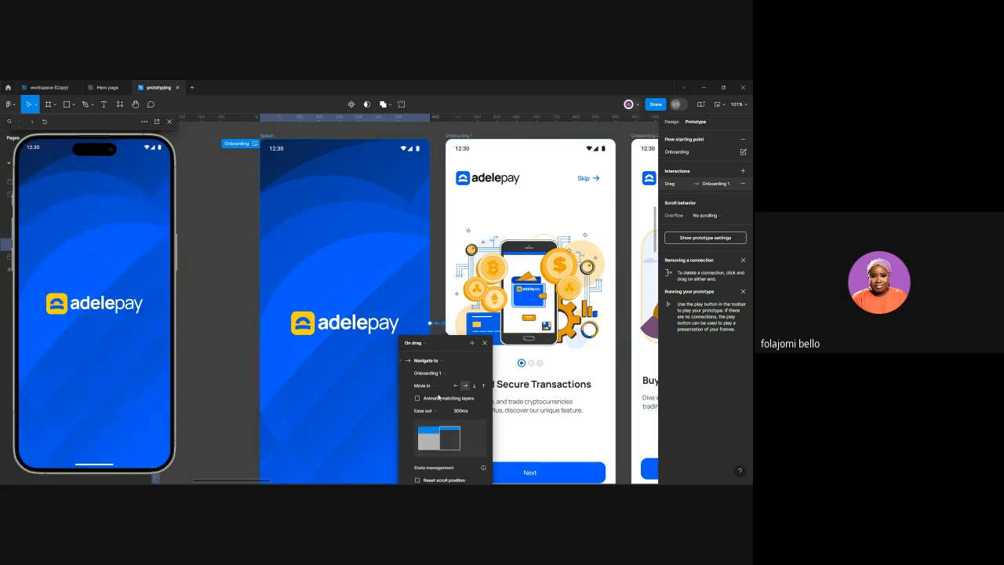
Set the connection's trigger back to On tap with the Instant animation and retest it in the preview, returning to Splash
click(424, 345)
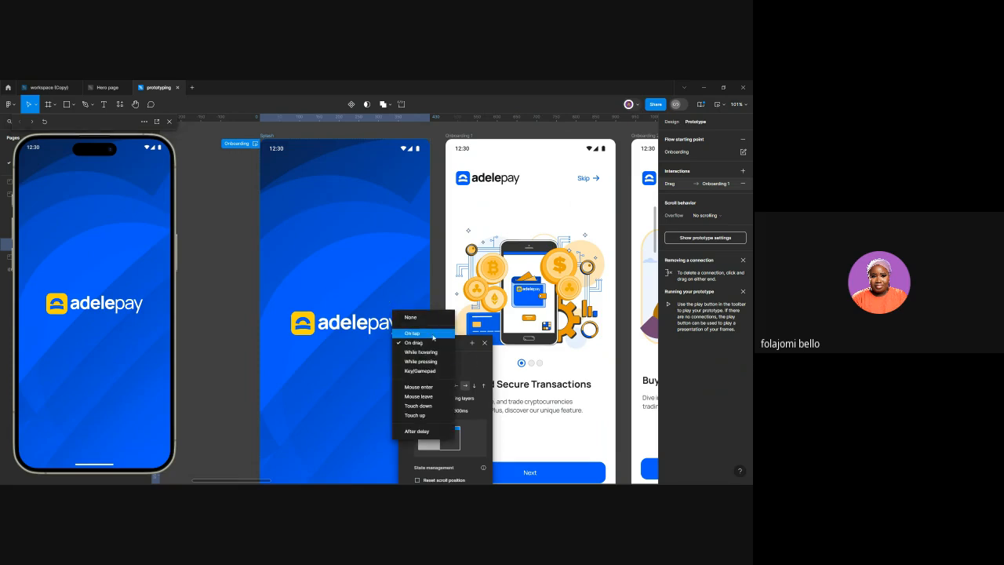
click(433, 337)
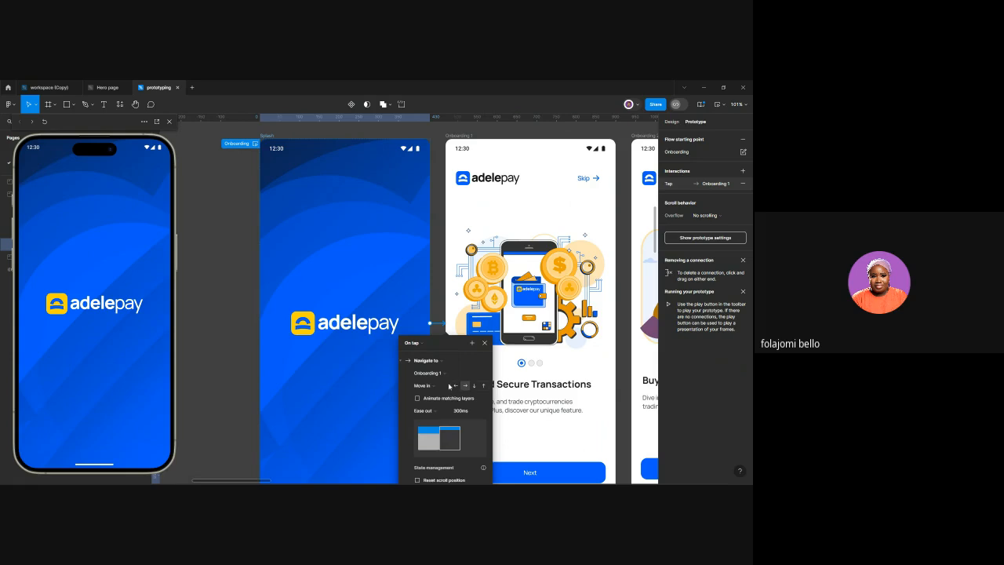
click(437, 385)
click(438, 351)
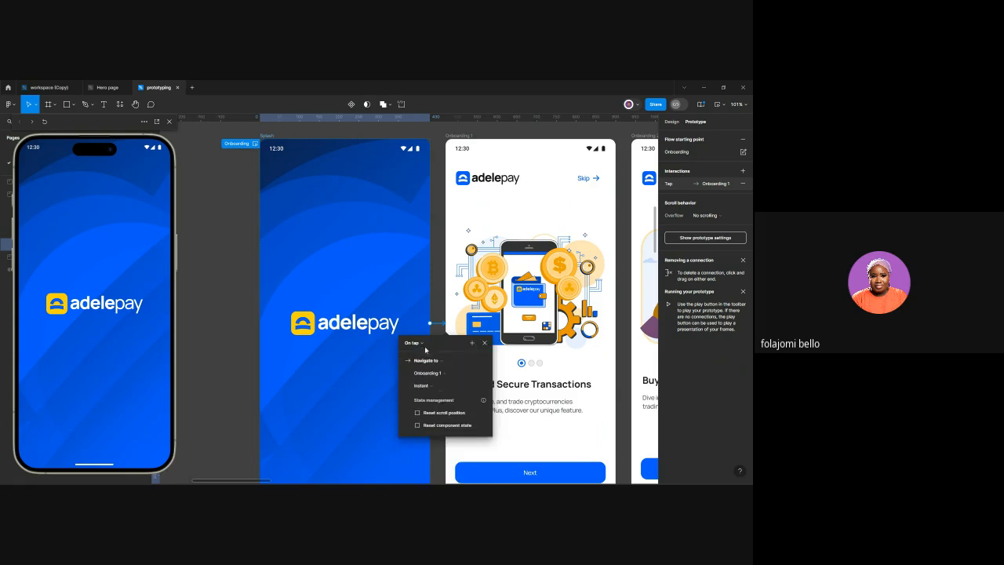
click(123, 242)
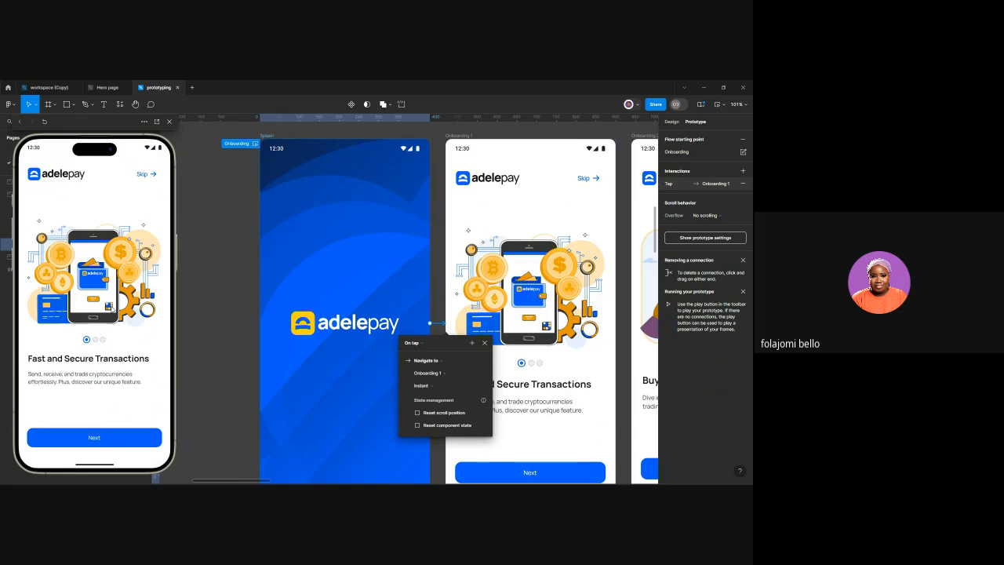
click(19, 122)
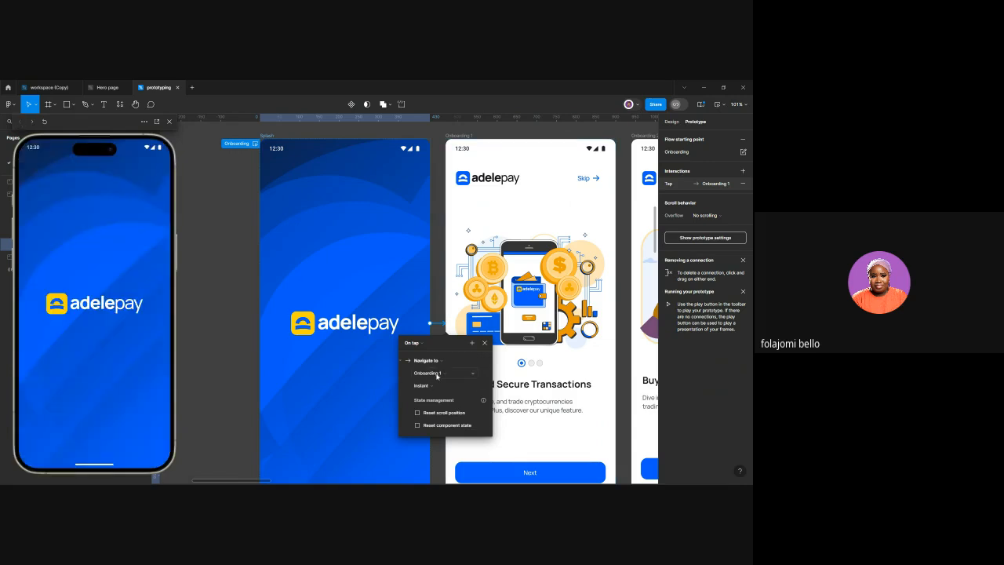
Set the Splash to Onboarding 1 animation to Dissolve with Ease out easing and test it in the preview
click(440, 386)
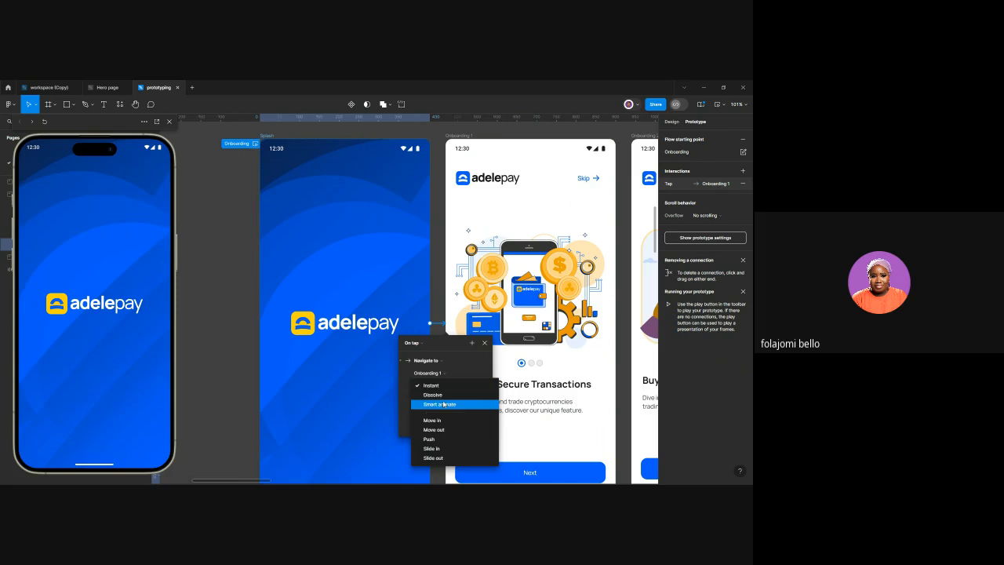
click(441, 395)
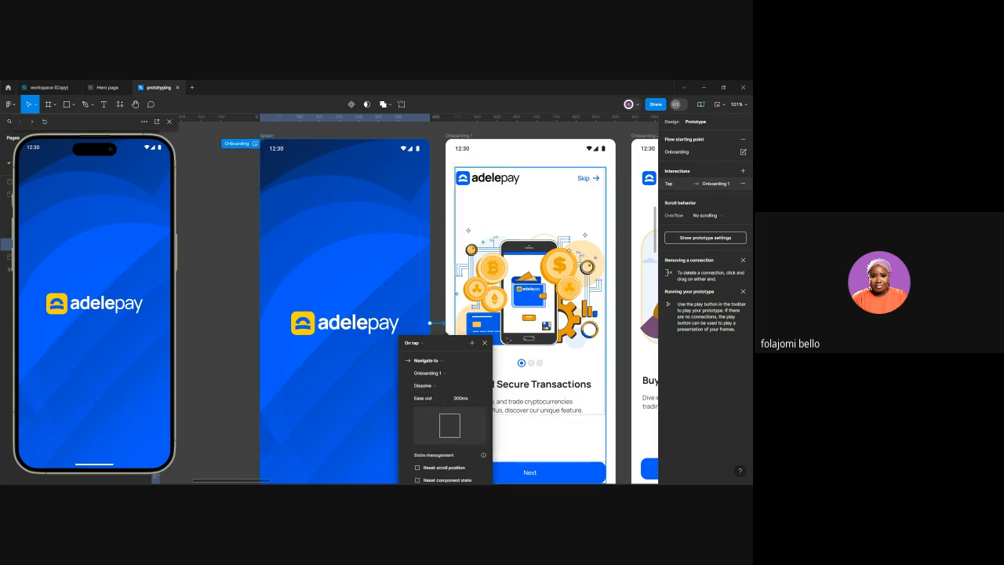
scroll(435, 376, down, 2)
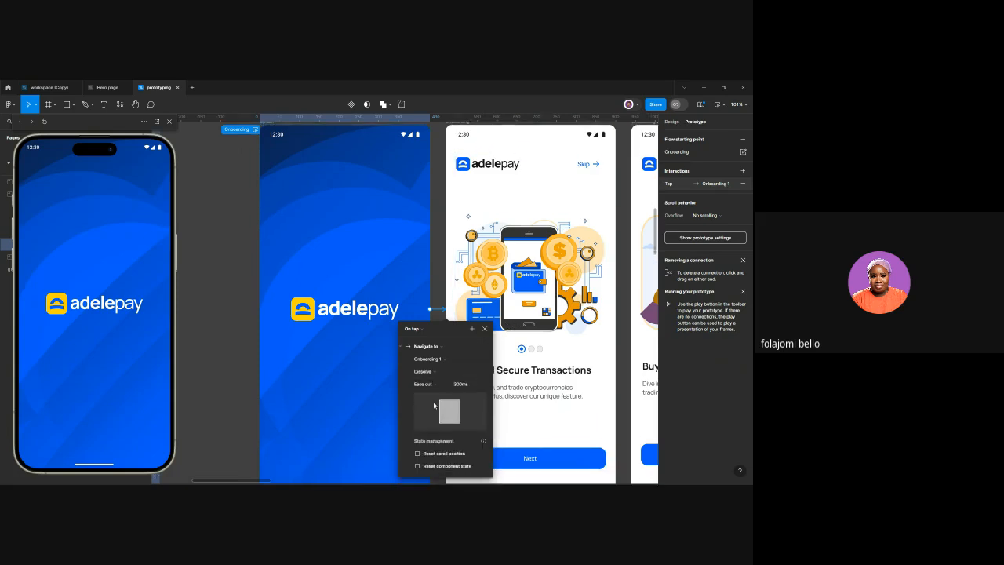
click(433, 377)
click(433, 375)
click(433, 374)
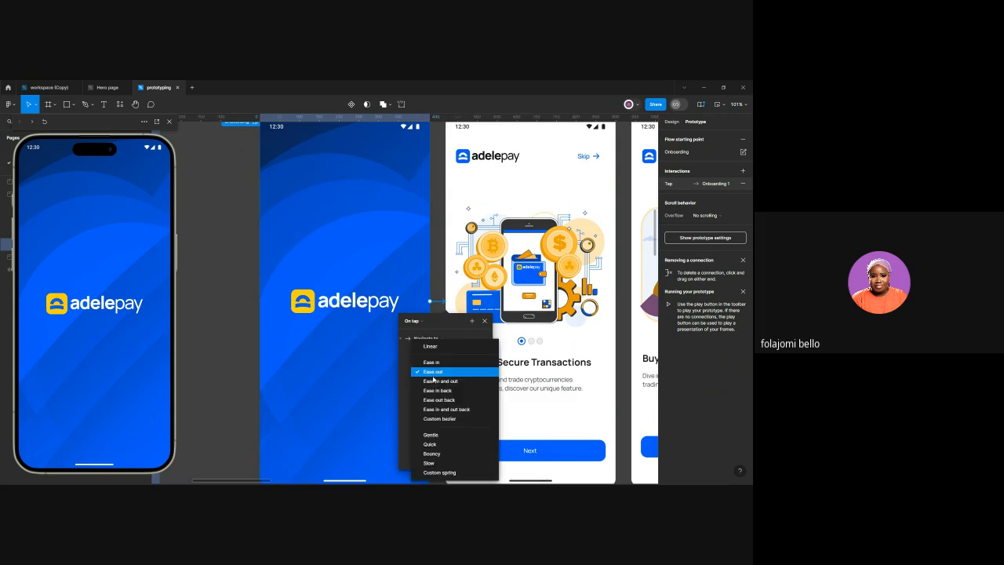
click(437, 371)
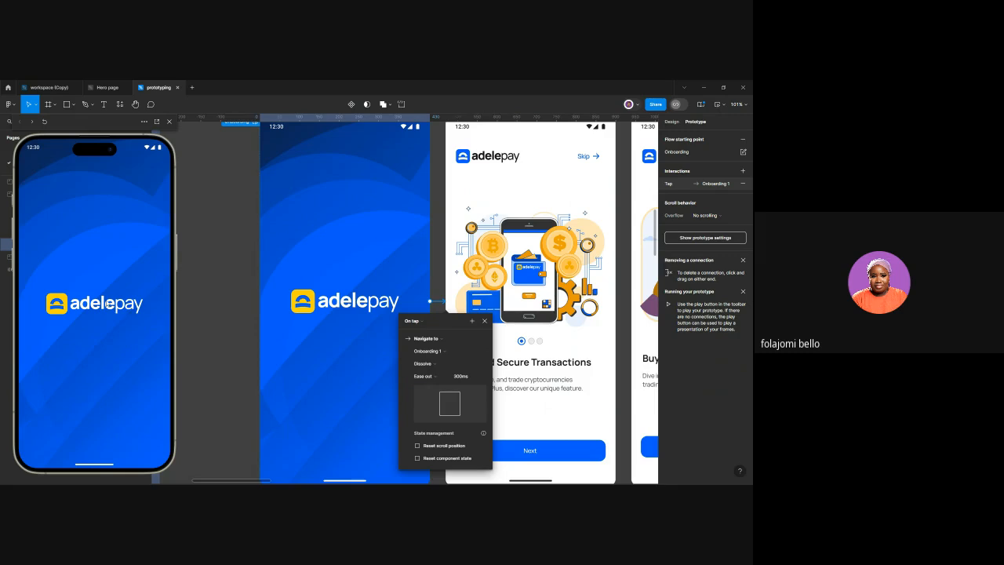
click(93, 292)
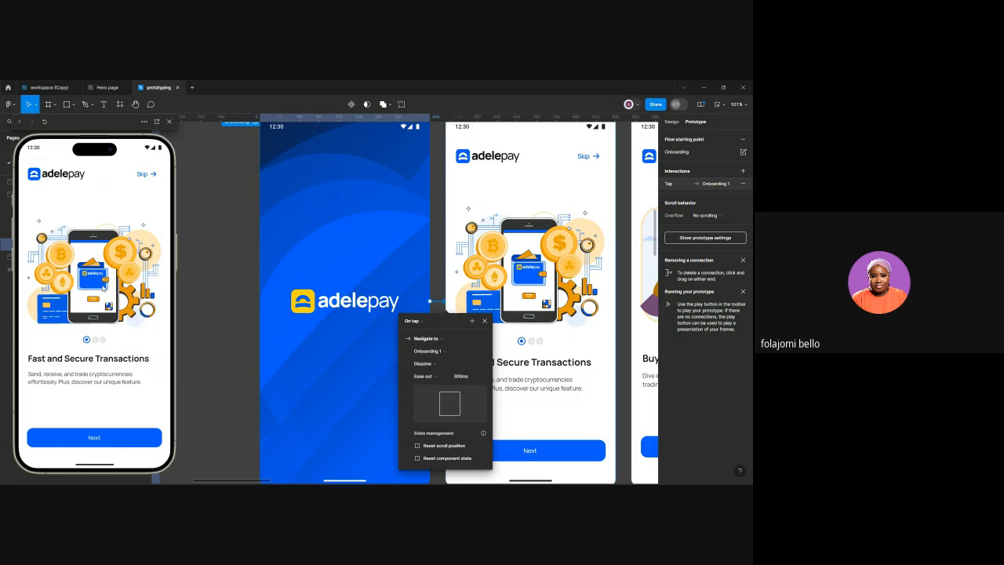
Try the While hovering trigger for the Splash connection and test it from the Splash screen in the preview
click(413, 321)
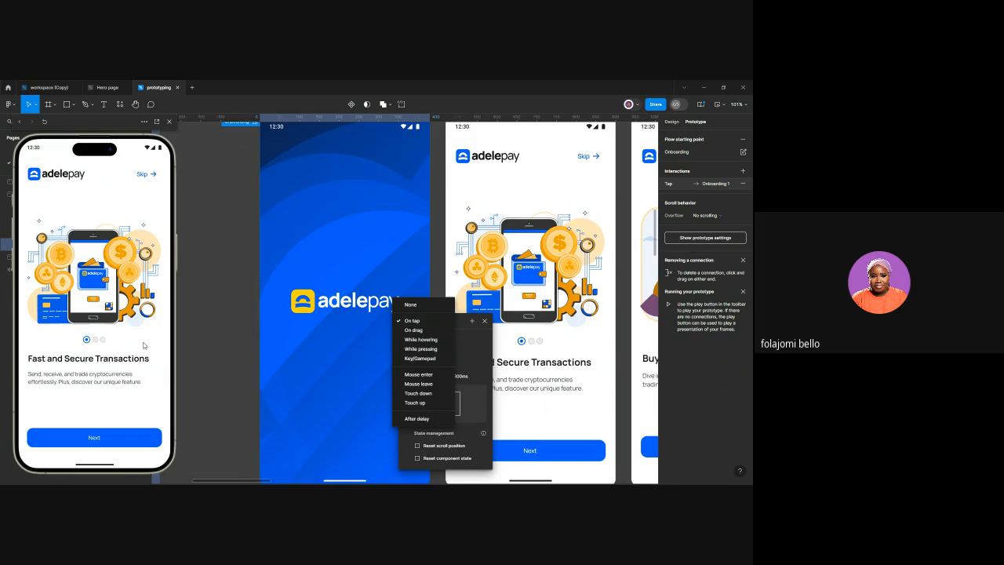
click(438, 339)
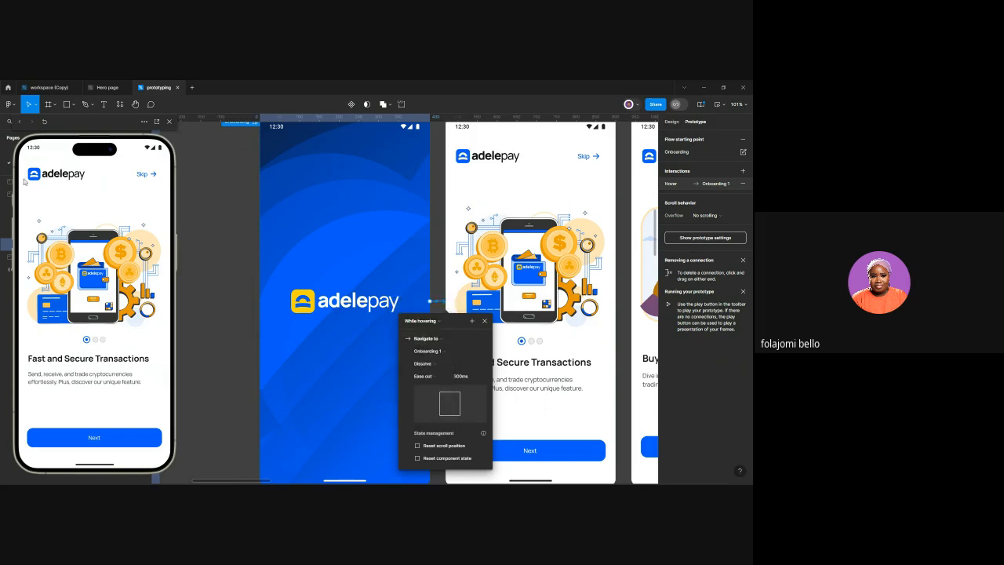
click(20, 123)
mouse_move(110, 304)
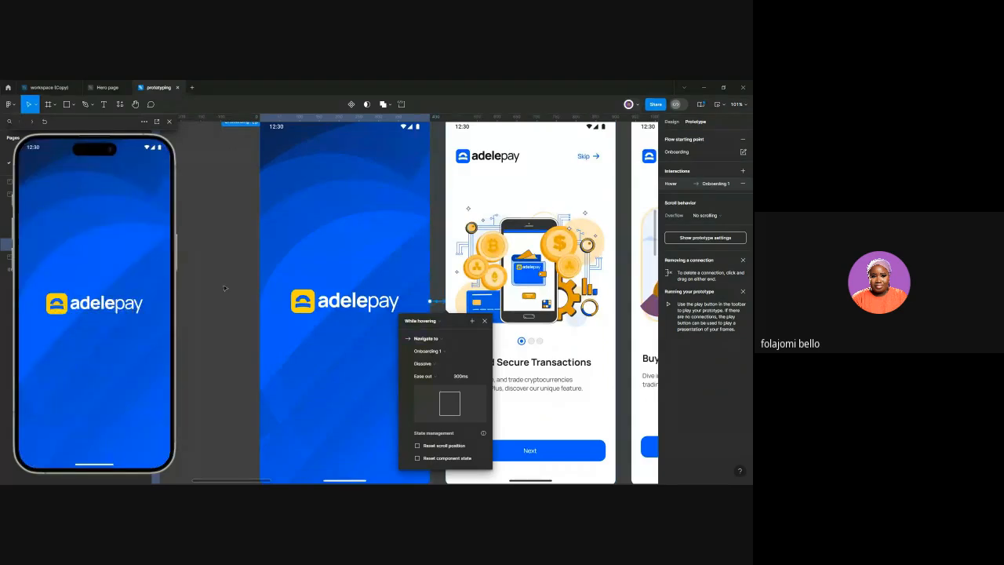
Try the While pressing trigger and set the Splash to Onboarding 1 connection's trigger to After delay
click(436, 323)
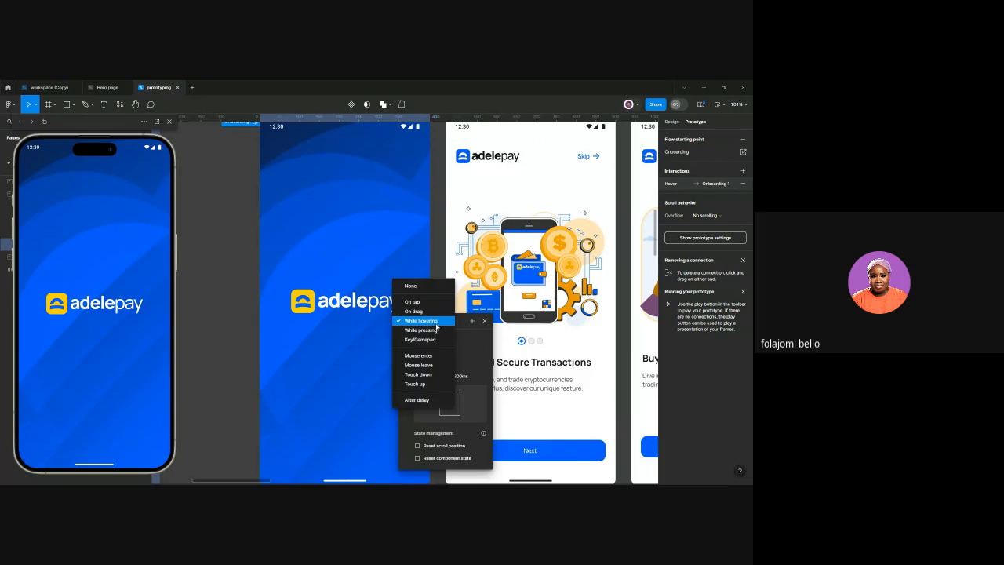
click(436, 332)
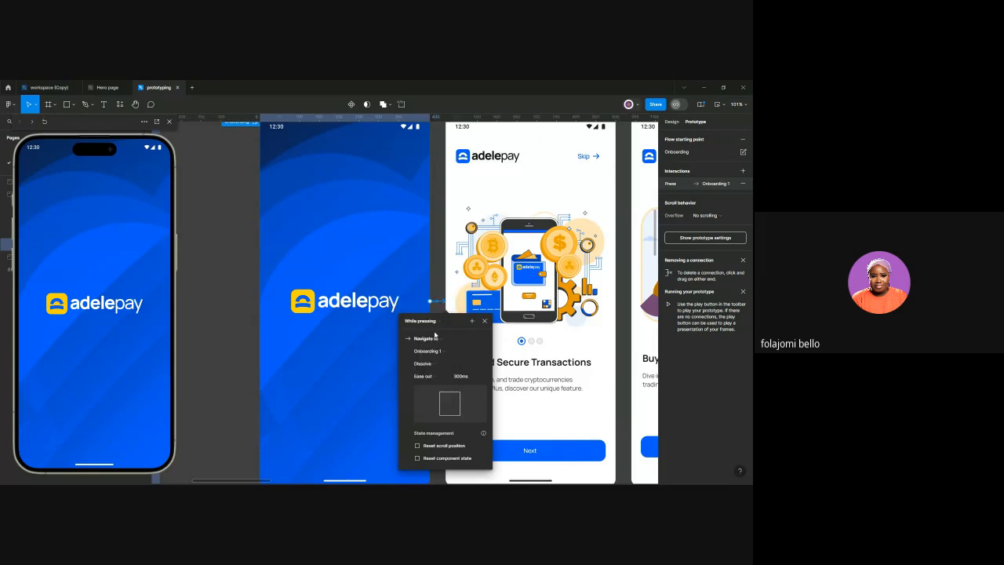
click(437, 321)
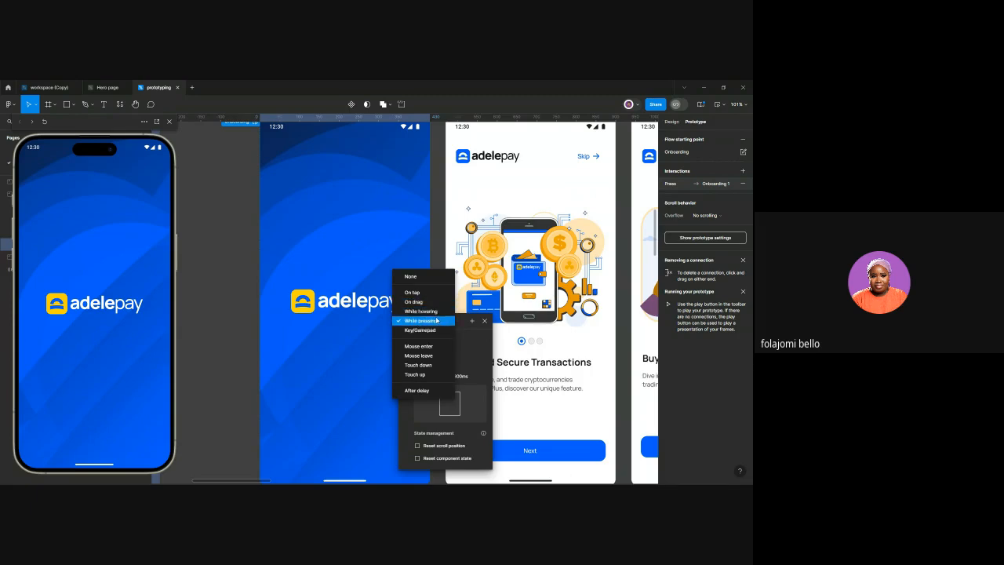
click(431, 389)
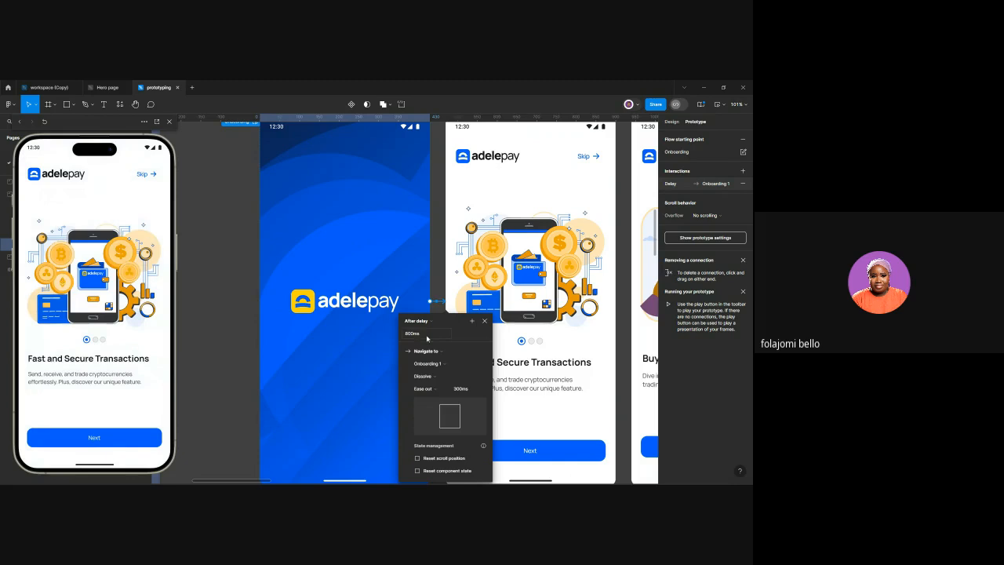
Set the delay of the Splash to Onboarding 1 connection to 20000 ms, keeping Onboarding 1 as its destination
click(427, 338)
click(431, 336)
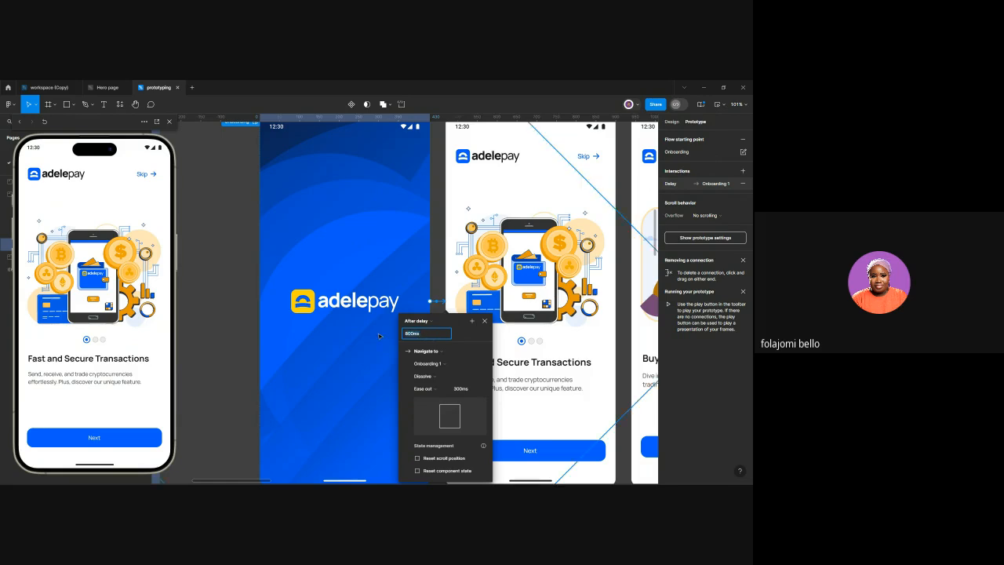
text(100000)
click(428, 363)
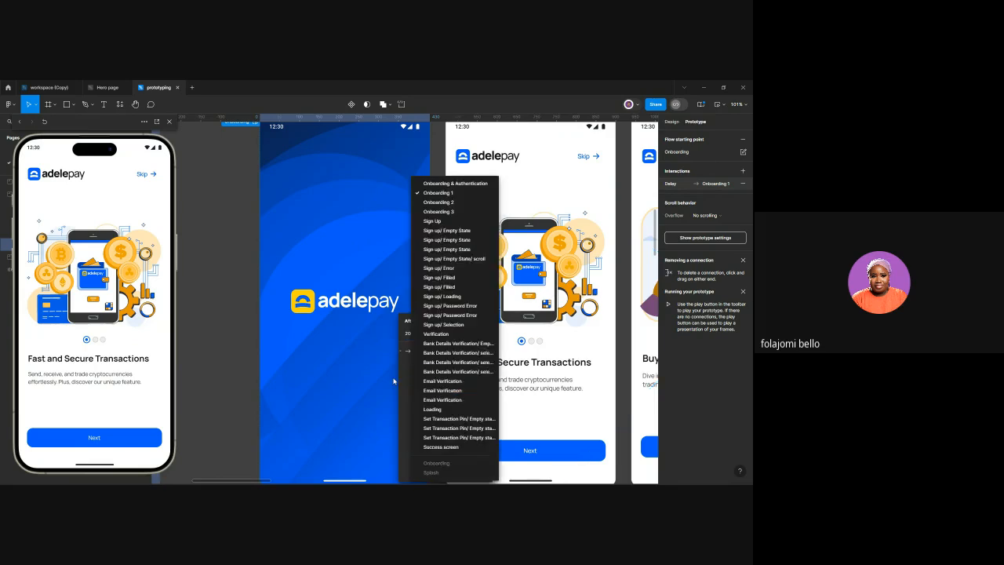
key(Escape)
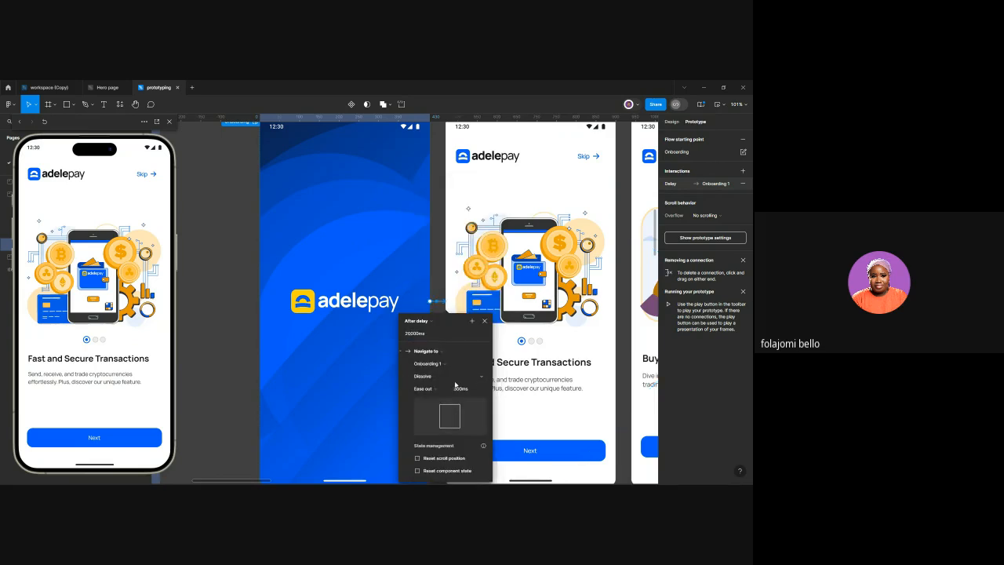
Try the Smart animate animation on the Splash connection and return it to Dissolve
click(457, 378)
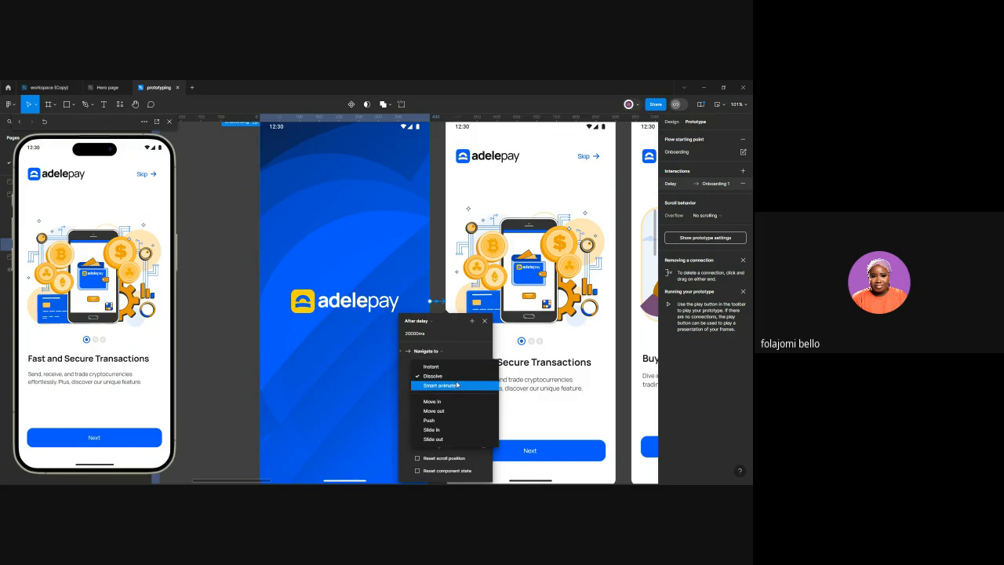
click(458, 385)
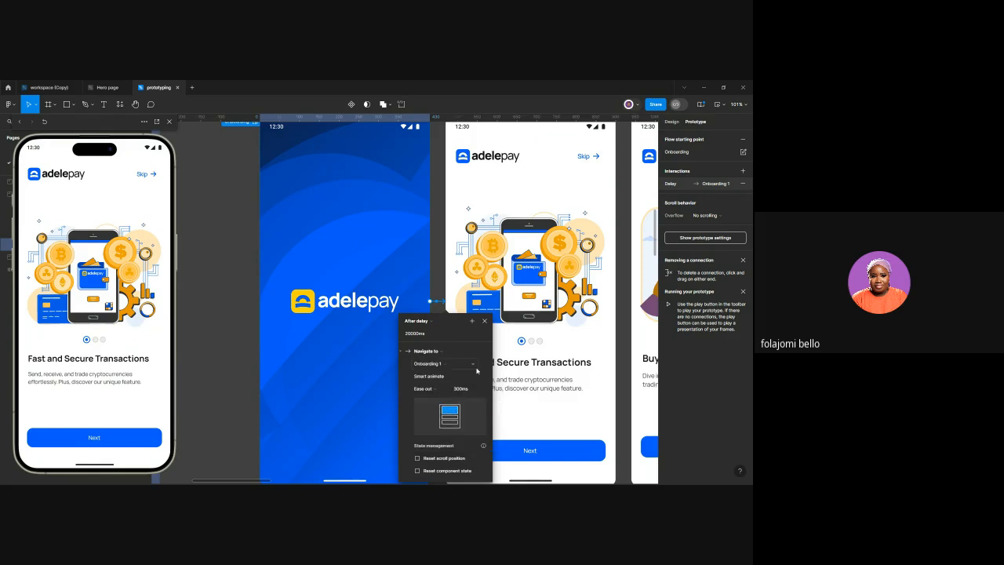
click(474, 365)
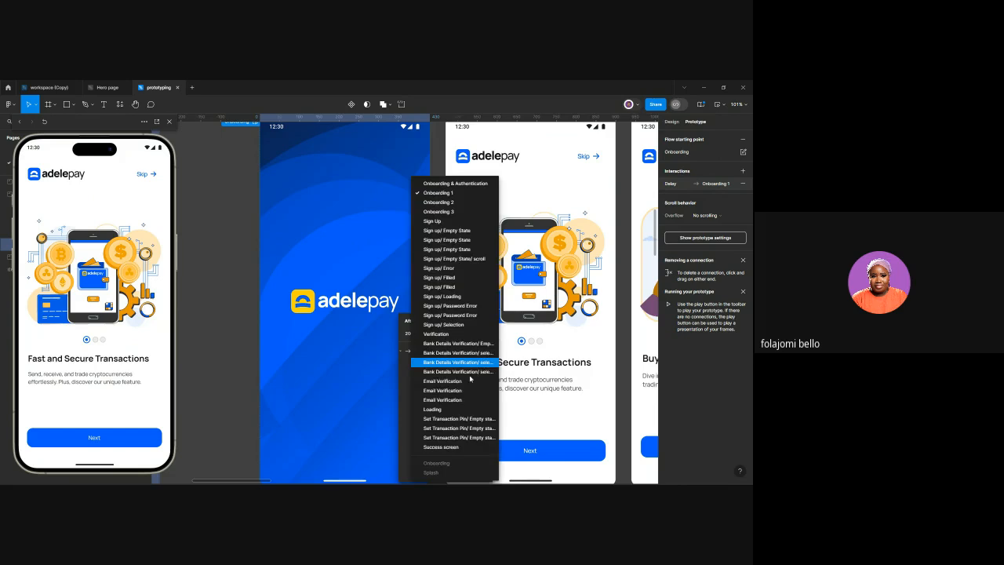
click(406, 390)
click(432, 380)
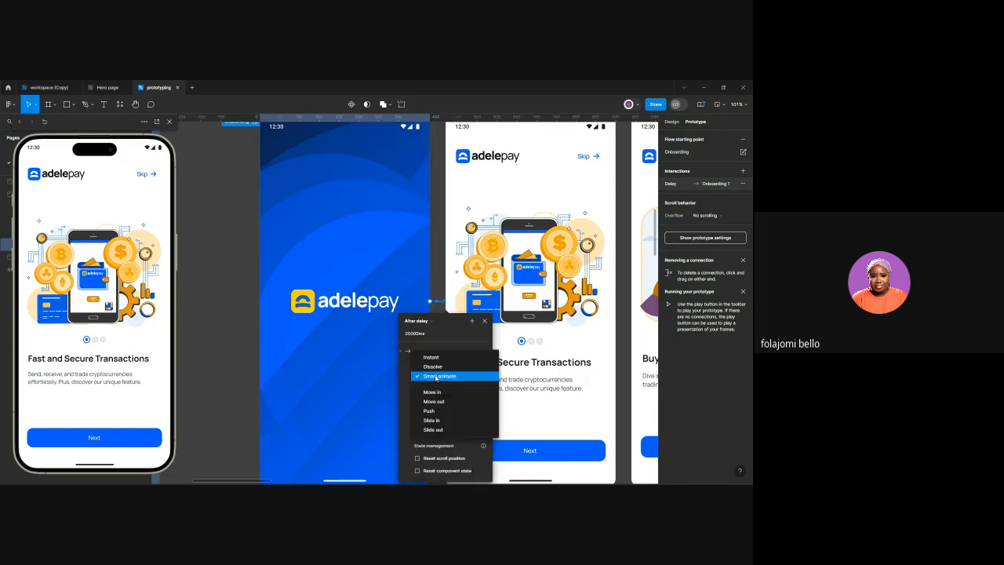
click(438, 366)
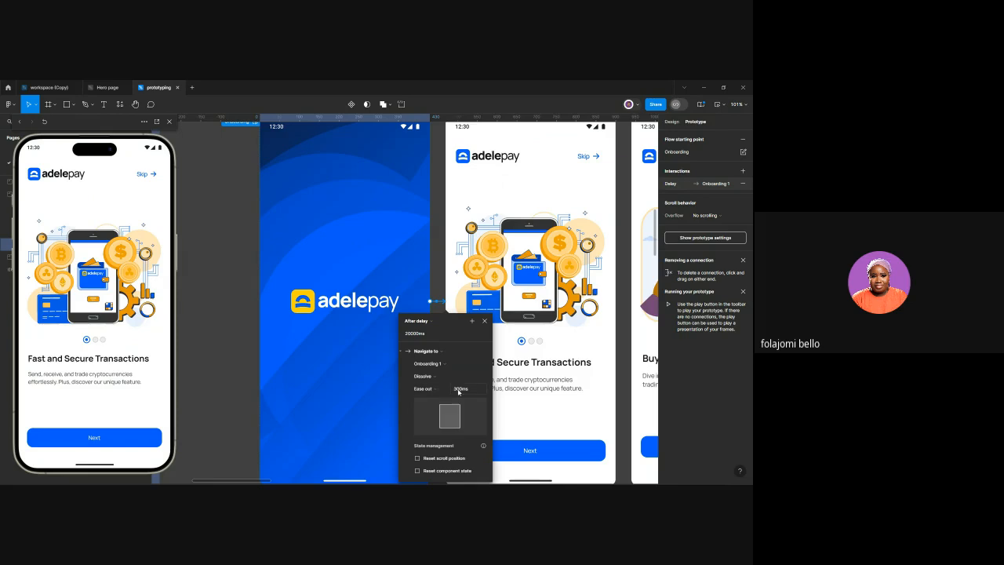
Set the Dissolve duration to 10000 ms and test the transition from the Splash screen in the preview
click(462, 389)
text(10000)
key(Return)
click(20, 122)
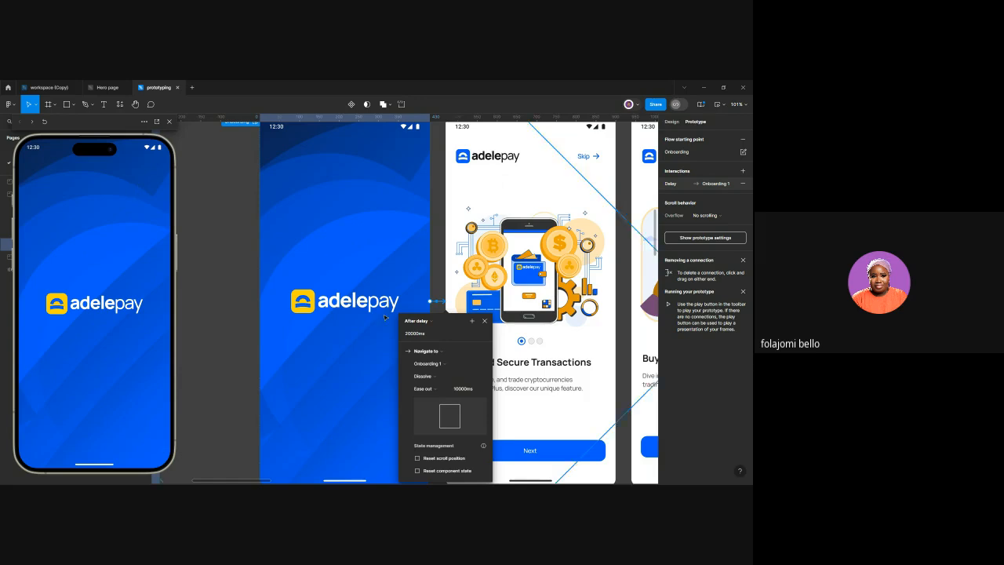
Set the connection's delay to 2000 ms and its Dissolve duration to 1000 ms, and retest it from Splash in the preview
click(418, 333)
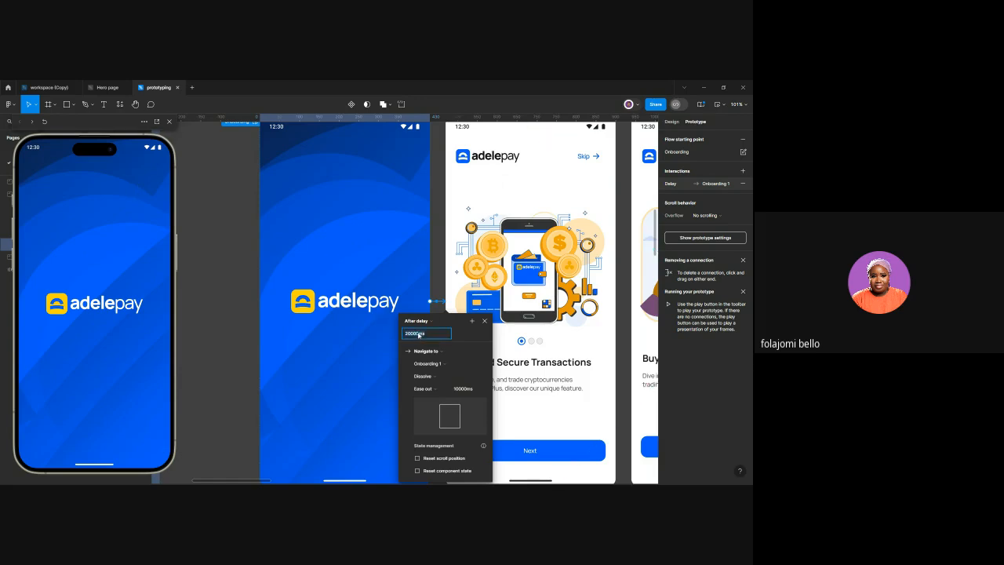
text(1)
key(Return)
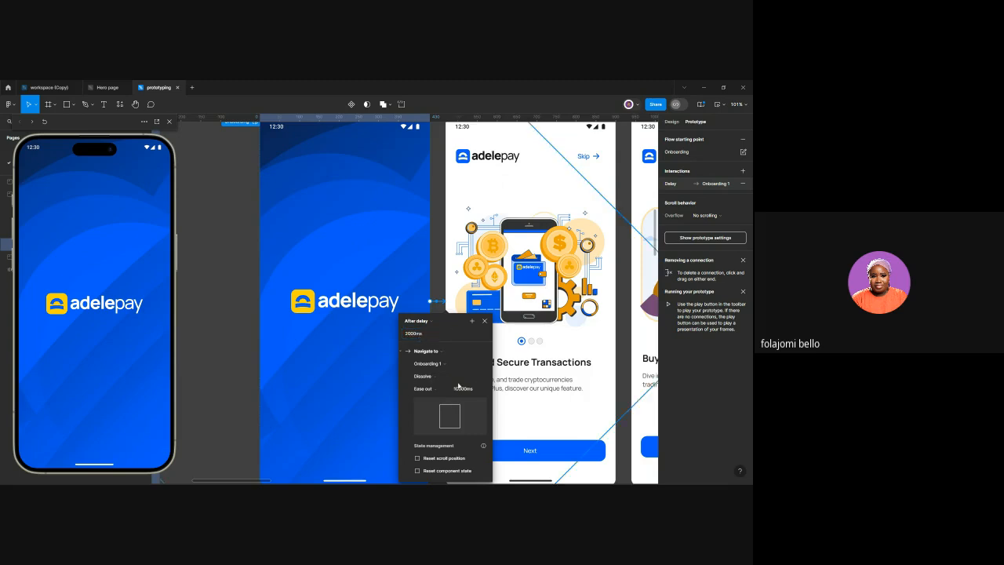
click(461, 389)
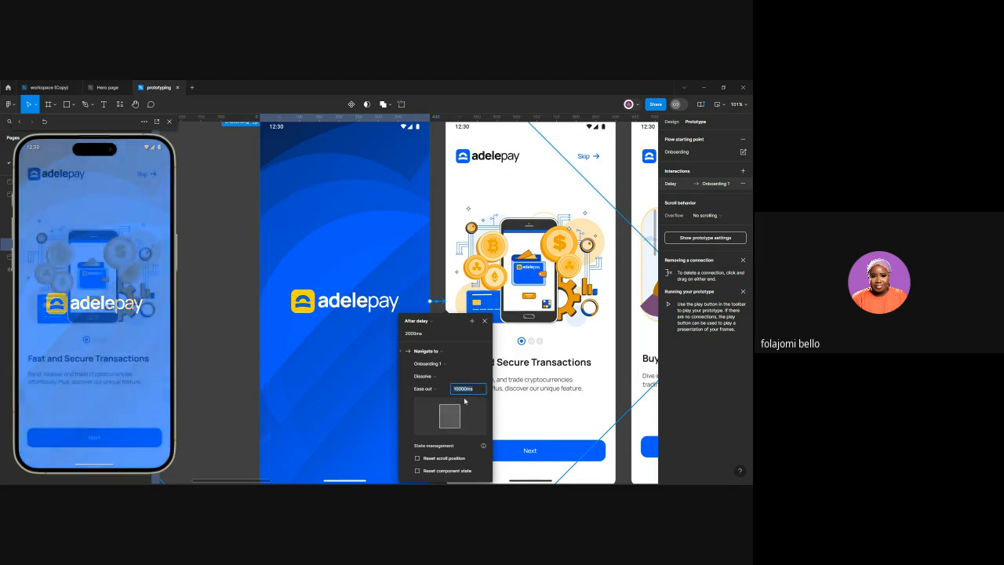
text(1000)
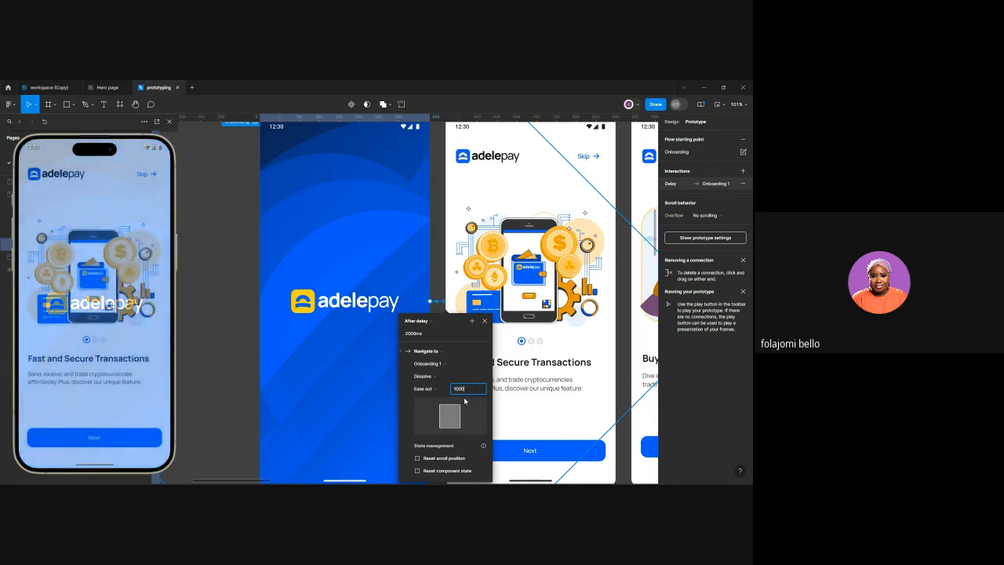
key(Return)
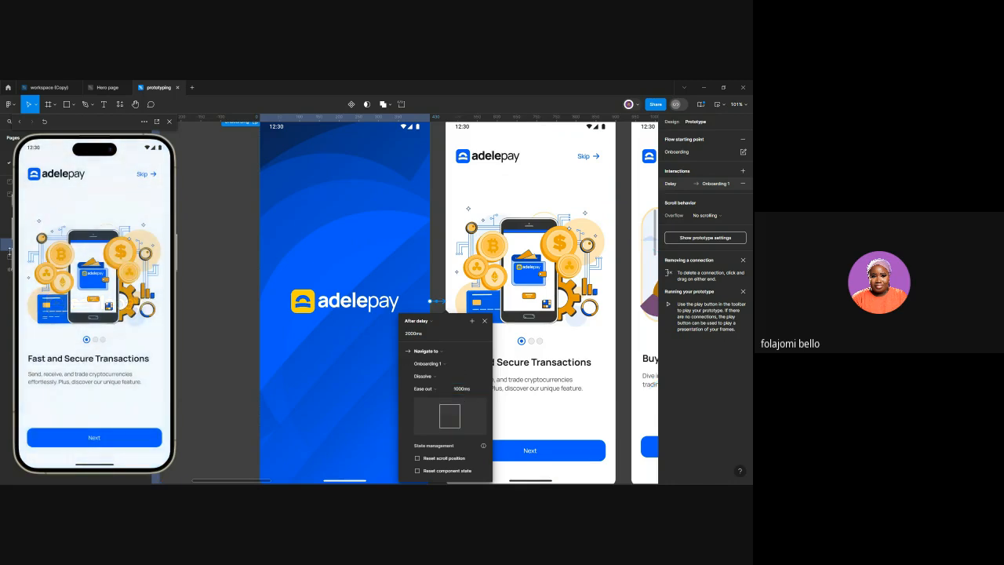
click(20, 121)
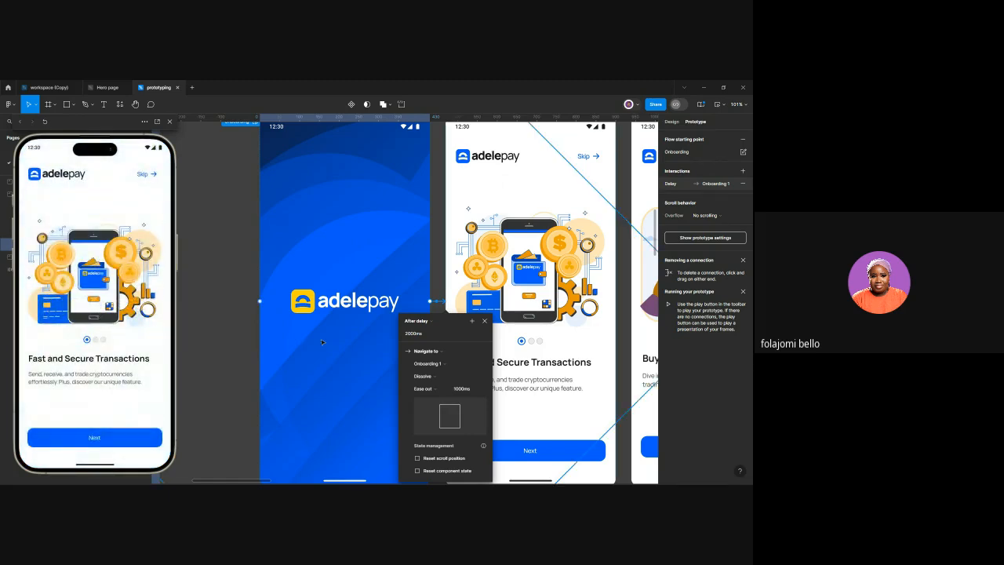
Set the Splash connection's delay to 800 ms and its Dissolve duration to 300 ms, and replay it in the preview
click(415, 334)
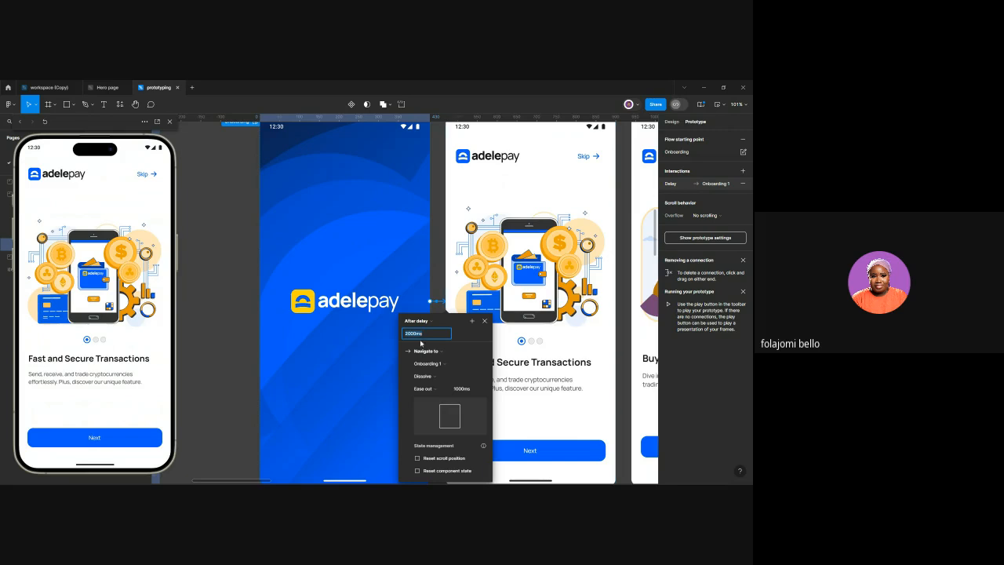
text(800)
key(Return)
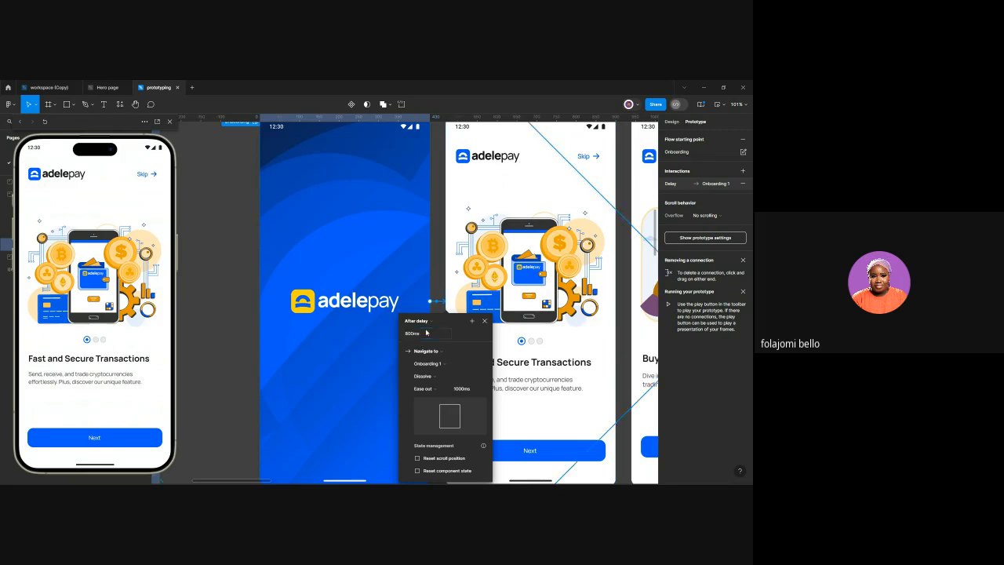
click(468, 389)
text(300)
key(Return)
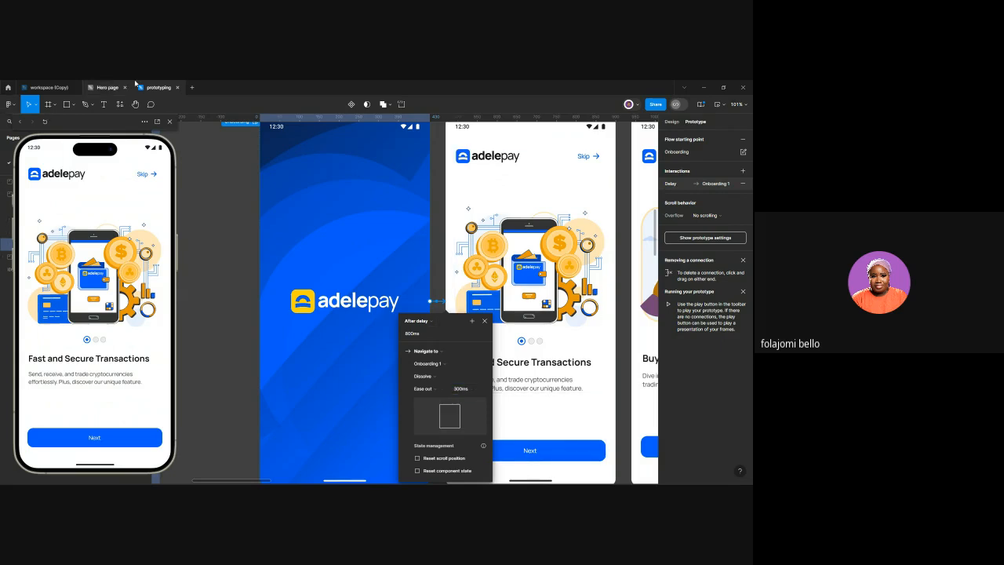
click(20, 123)
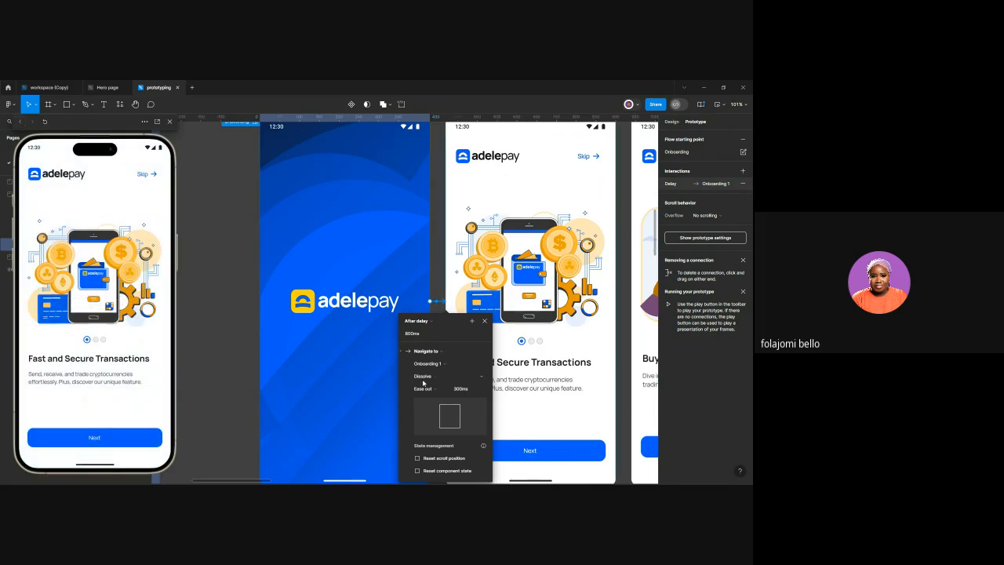
Try Smart animate with Ease out easing on the Splash connection and test it in the preview
click(424, 377)
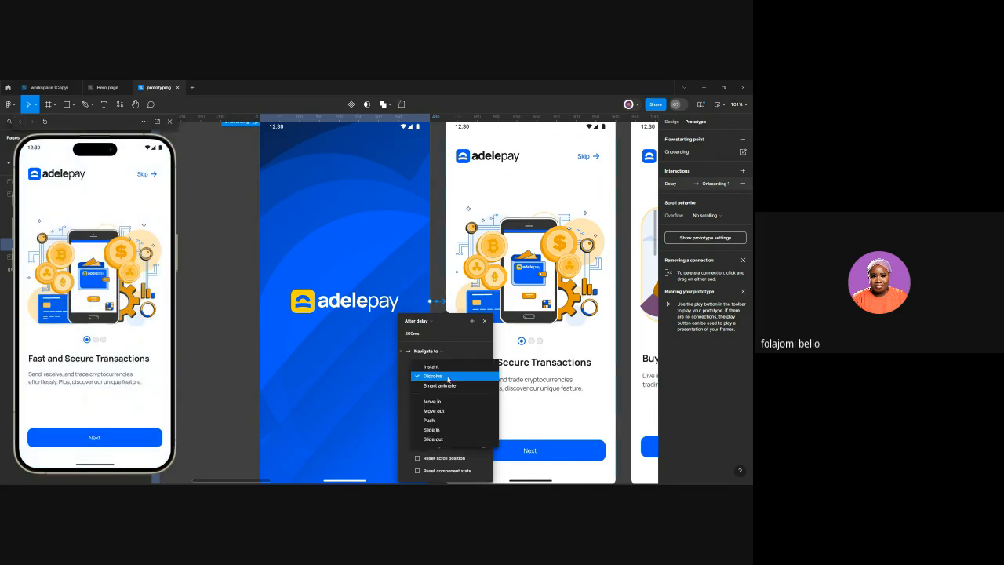
click(445, 387)
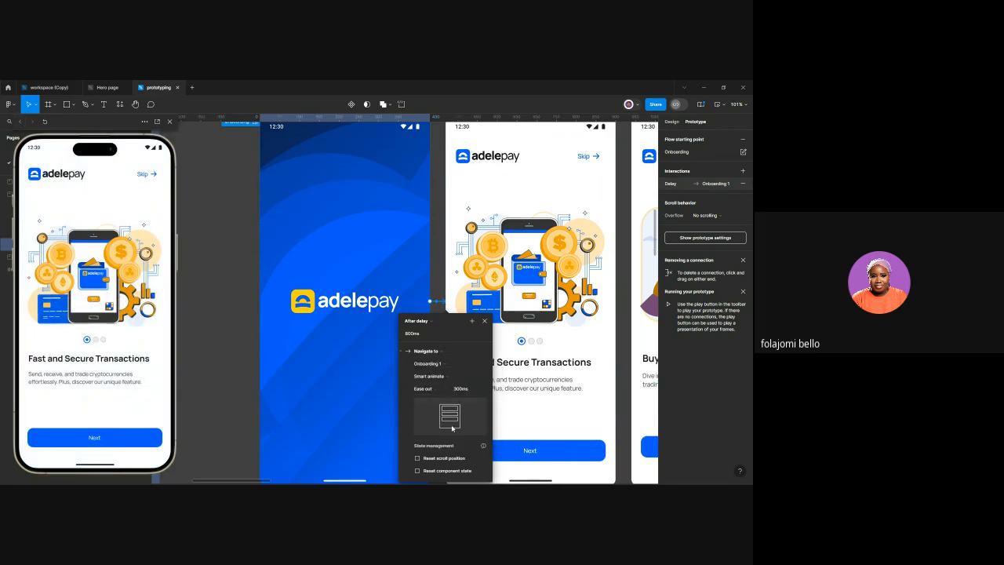
click(424, 389)
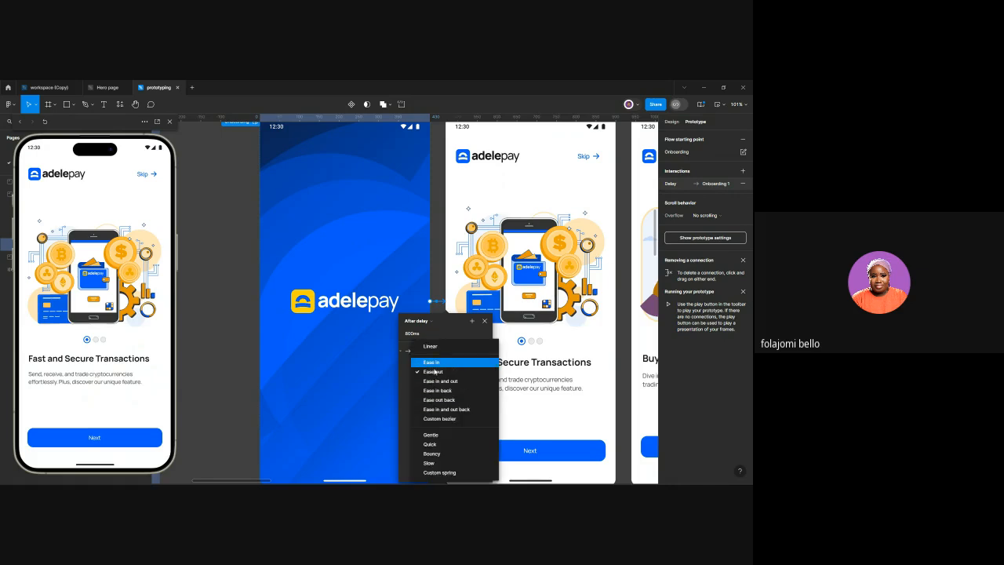
click(433, 371)
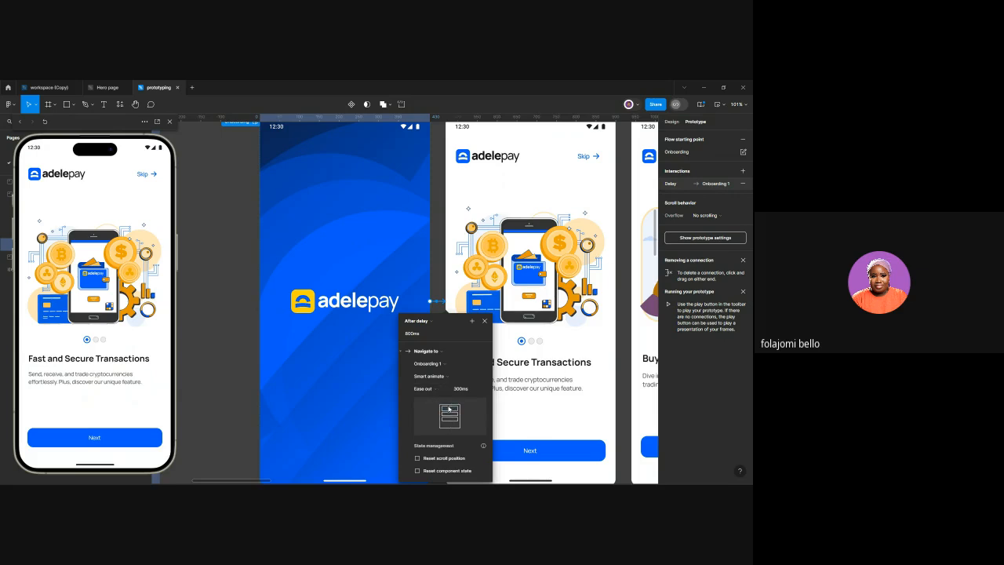
scroll(442, 418, down, 1)
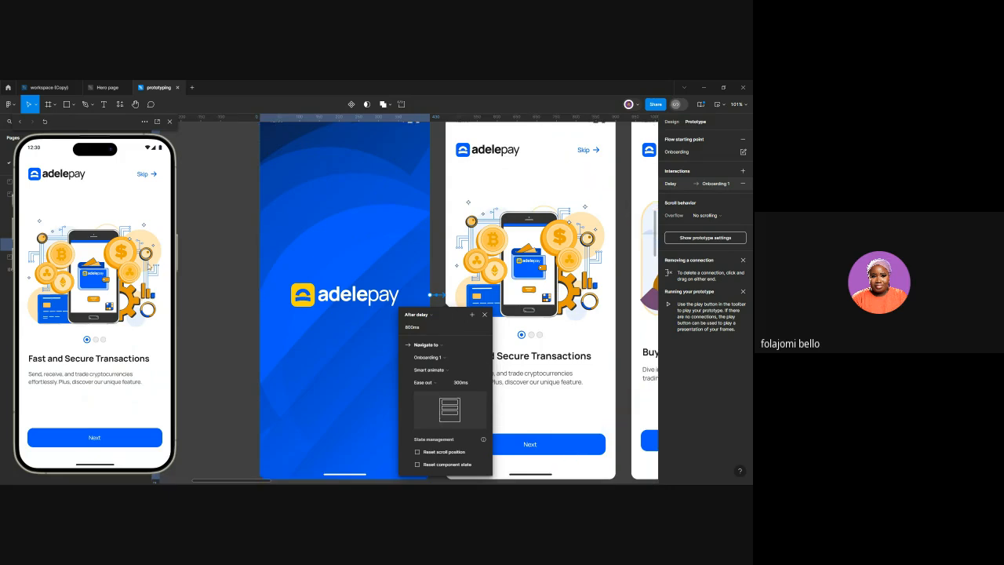
click(25, 124)
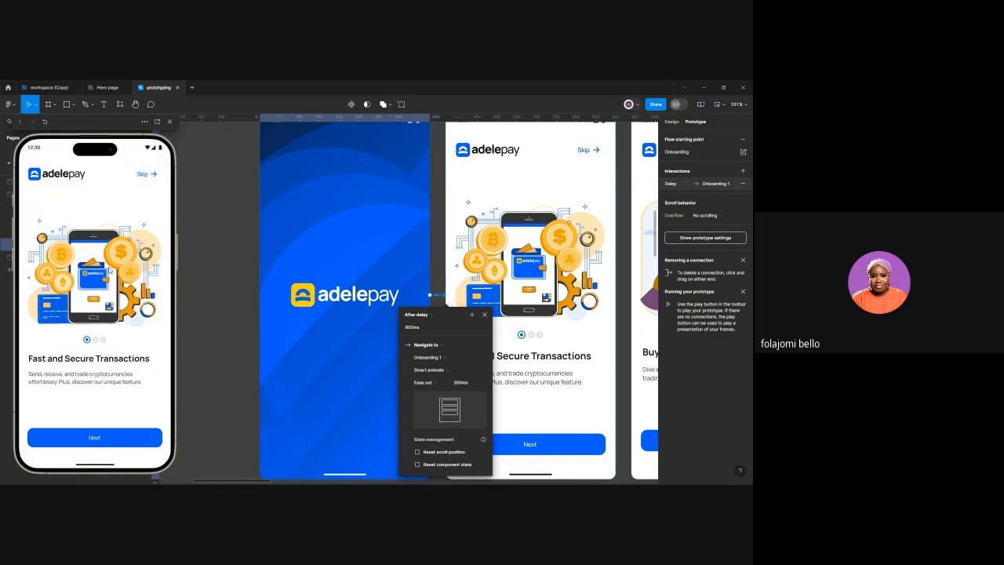
click(19, 124)
Set the Splash to Onboarding 1 animation back to Dissolve, deselect the connection and replay the transition in the preview
click(425, 316)
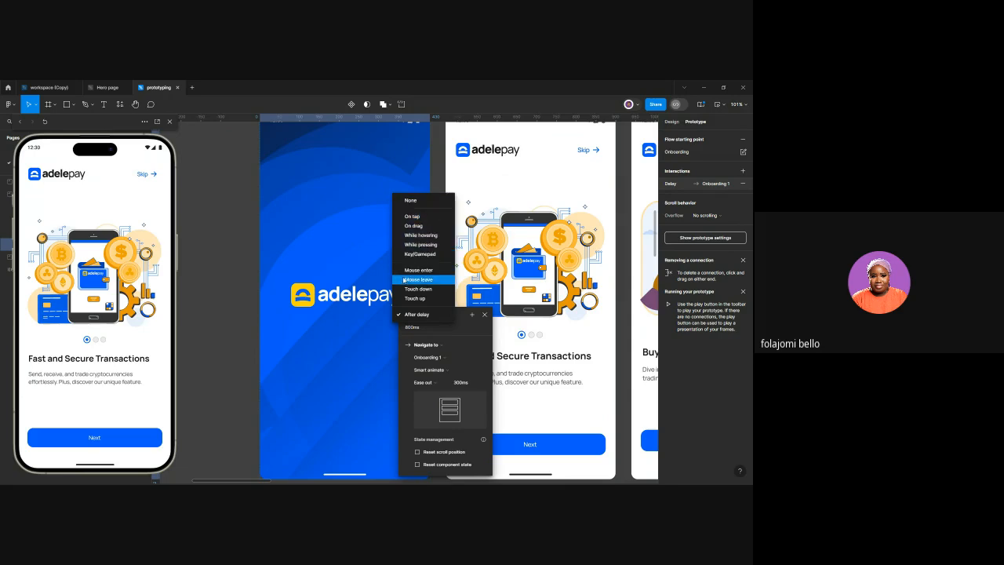
click(442, 377)
click(443, 370)
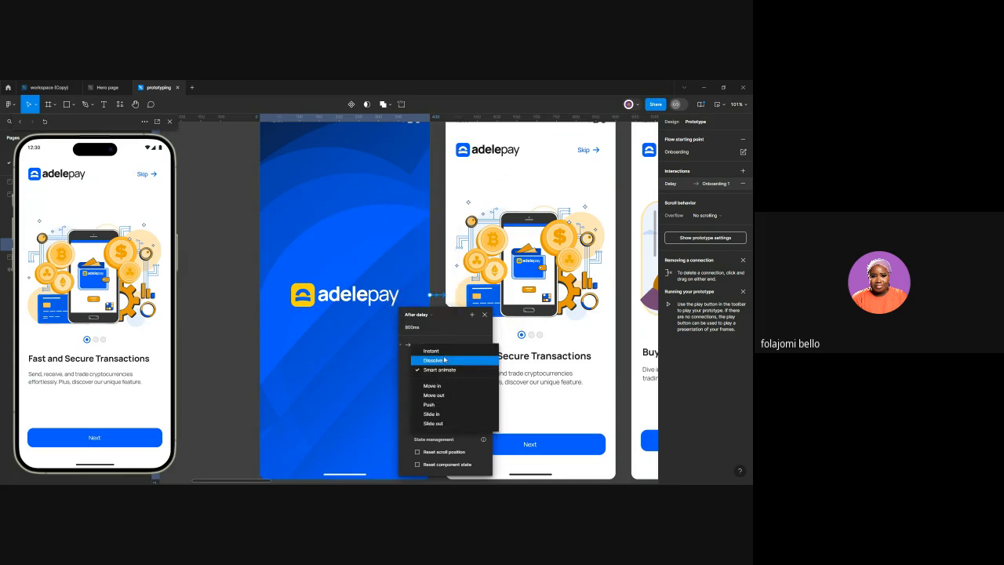
click(445, 359)
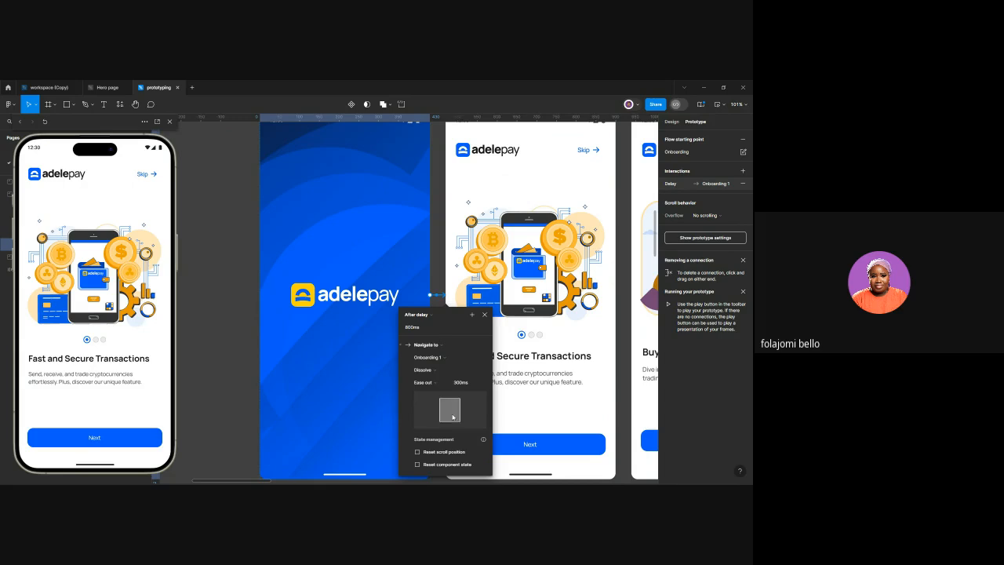
click(440, 271)
scroll(444, 297, up, 3)
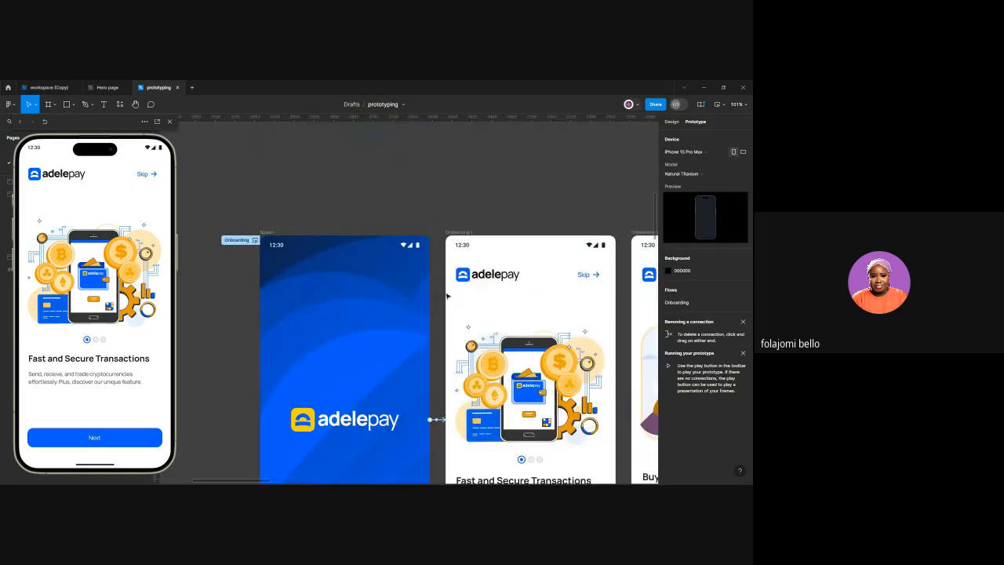
click(23, 123)
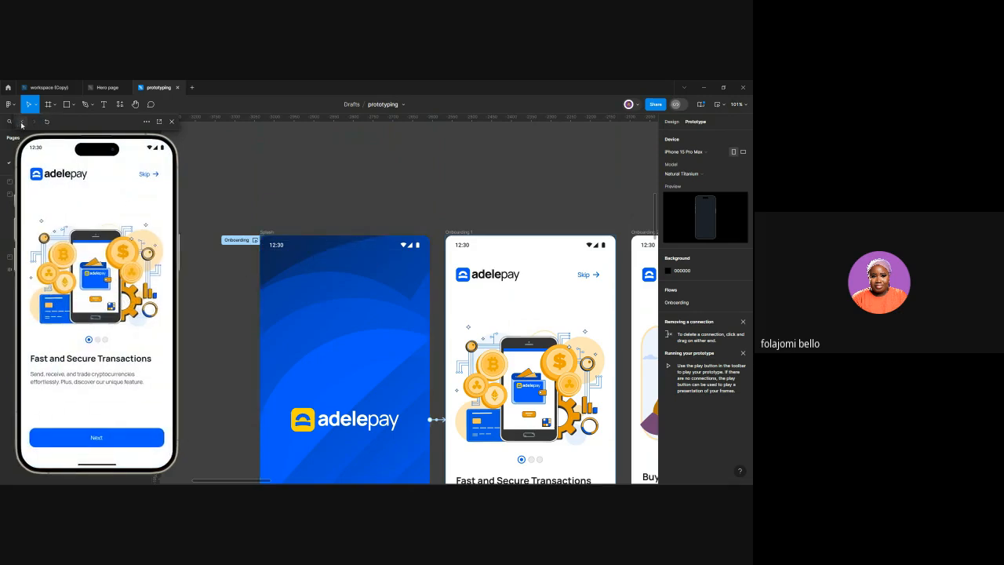
click(21, 123)
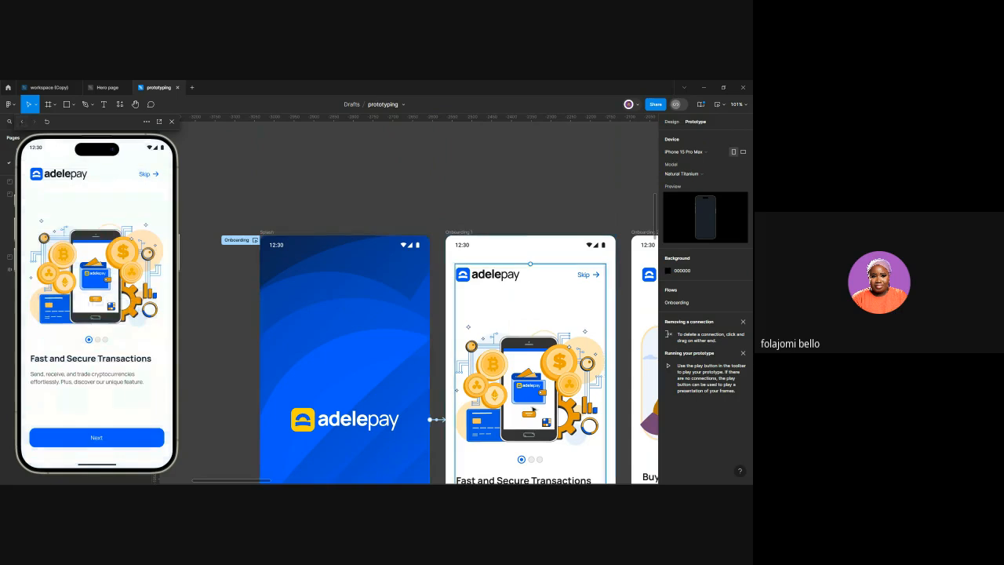
Connect the Skip link on Onboarding 1 to the first Sign up/ Empty State frame with a Navigate to interaction
scroll(539, 414, down, 2)
scroll(538, 414, up, 1)
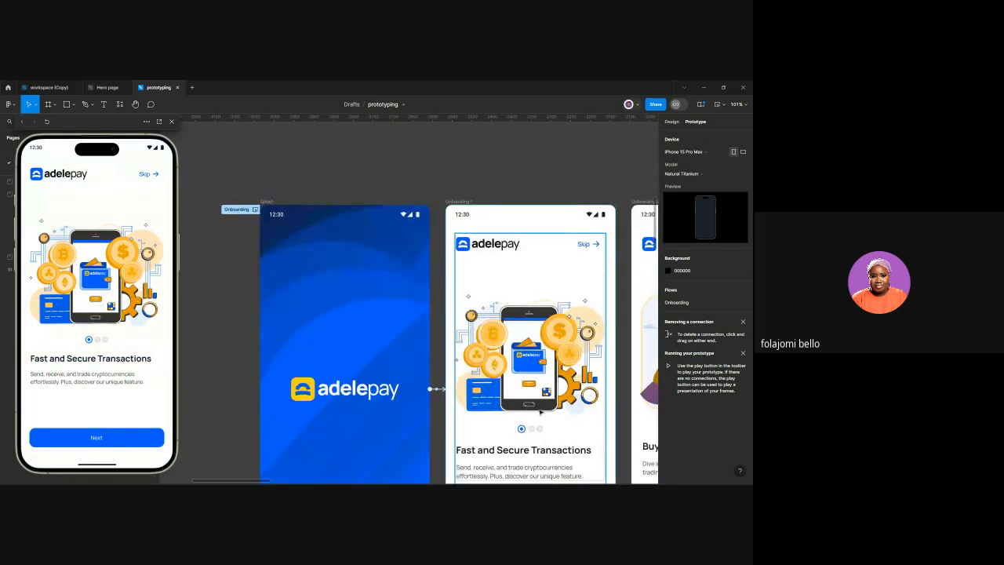
scroll(540, 411, right, 3)
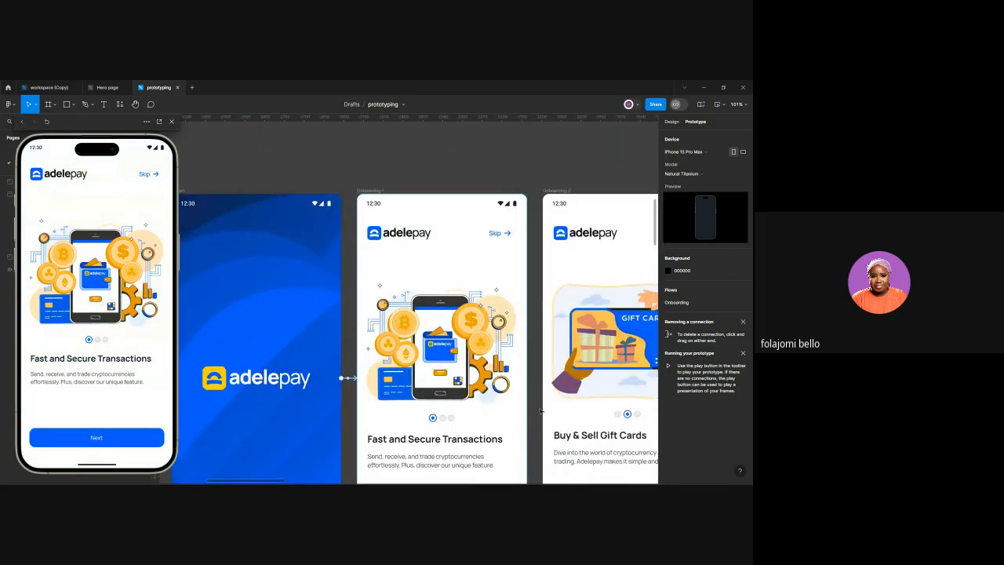
scroll(539, 410, down, 3)
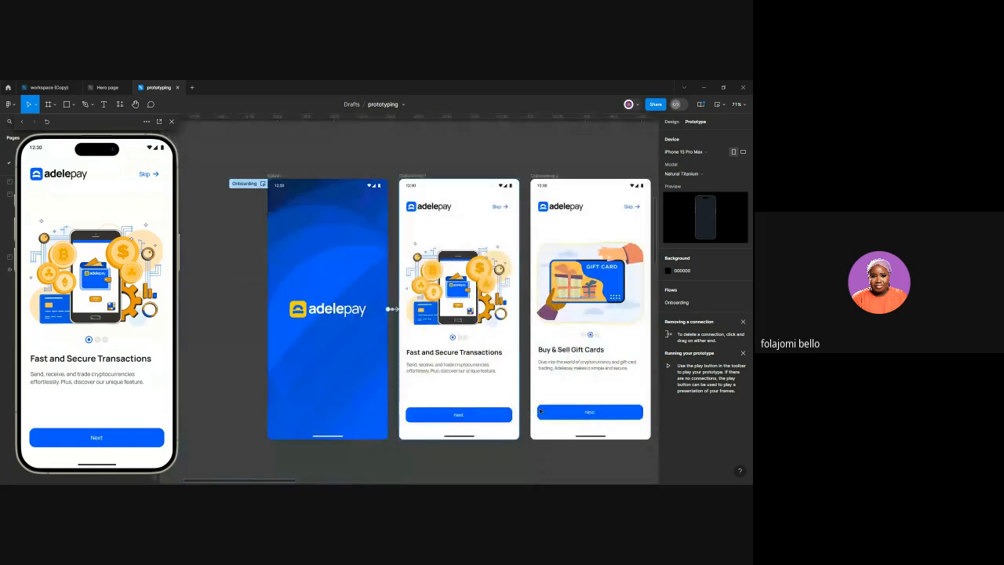
scroll(448, 328, right, 3)
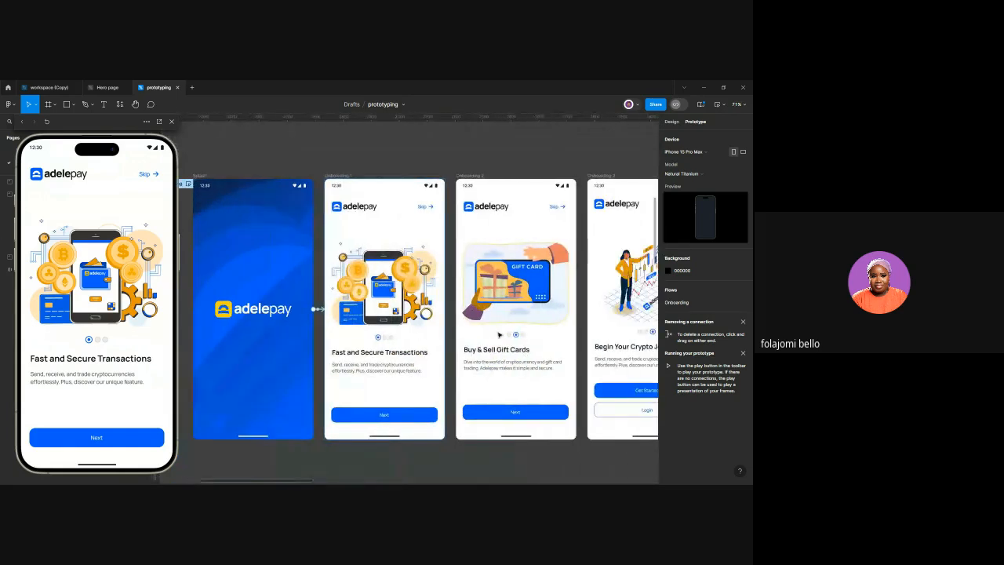
scroll(439, 327, up, 2)
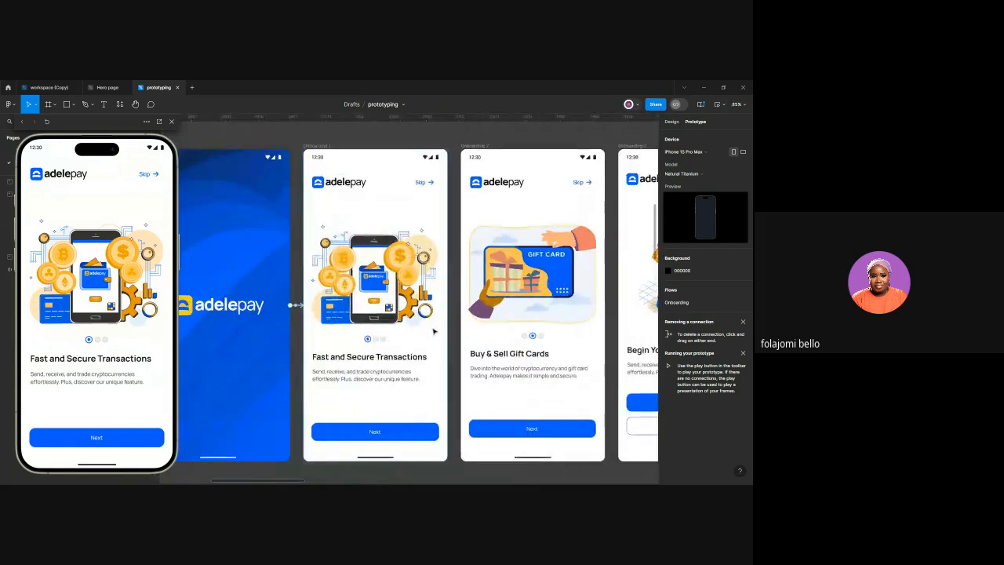
click(392, 317)
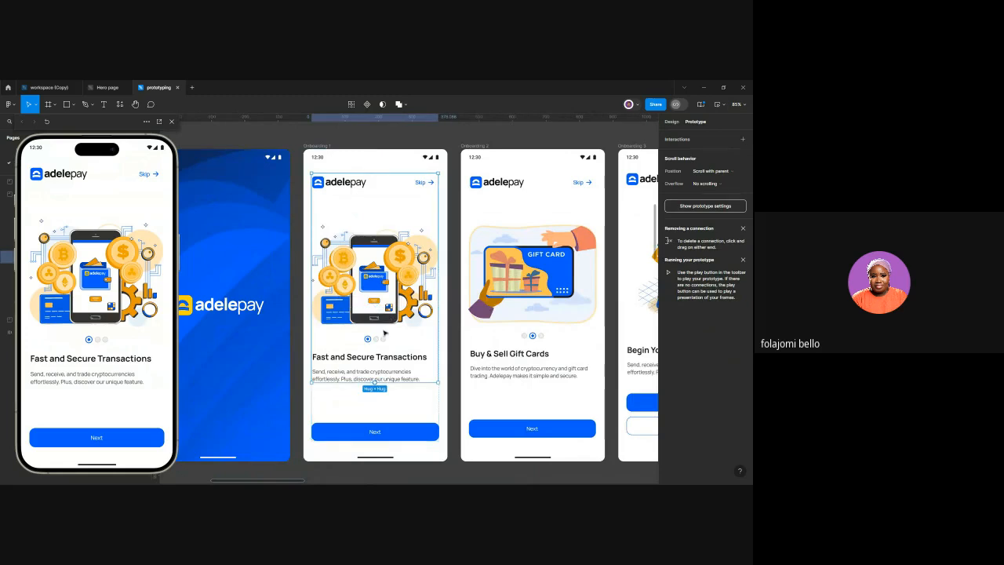
scroll(374, 392, down, 1)
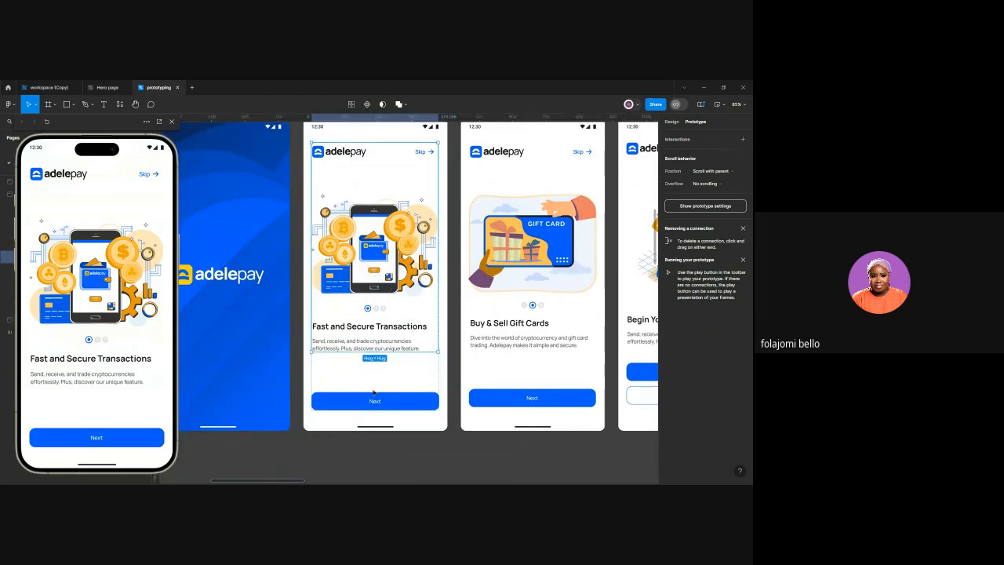
click(425, 154)
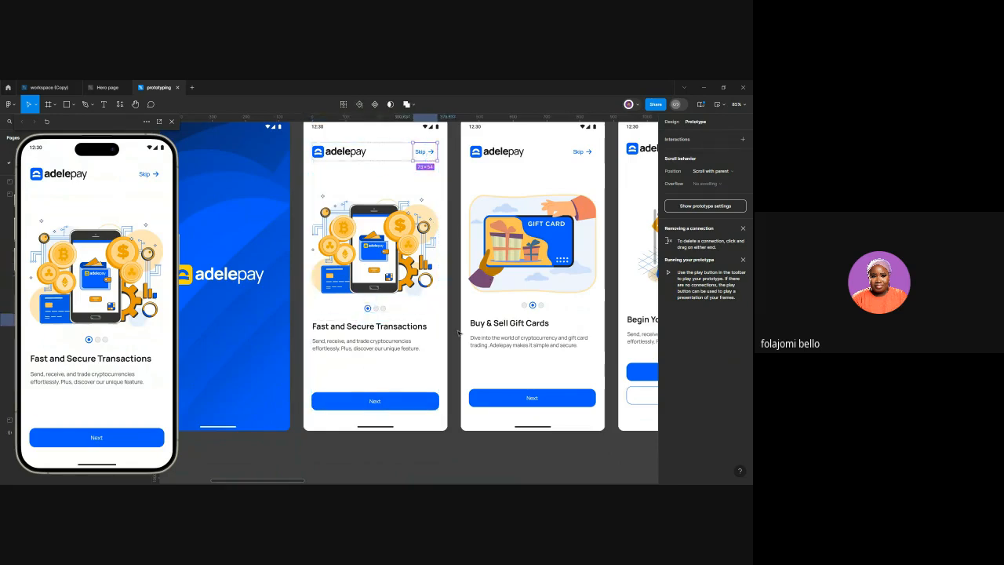
scroll(459, 333, right, 5)
scroll(459, 333, left, 2)
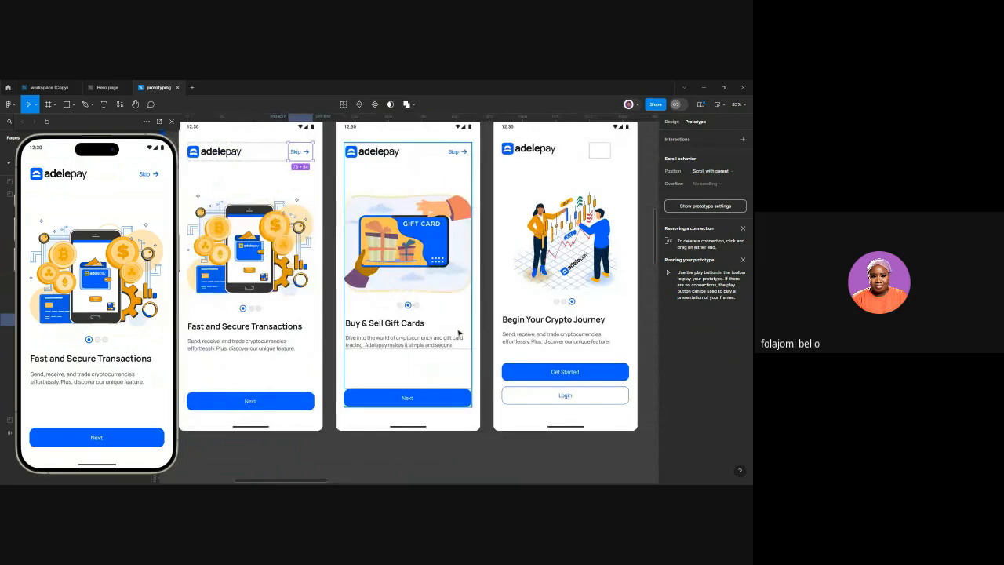
scroll(460, 332, left, 2)
mouse_move(393, 153)
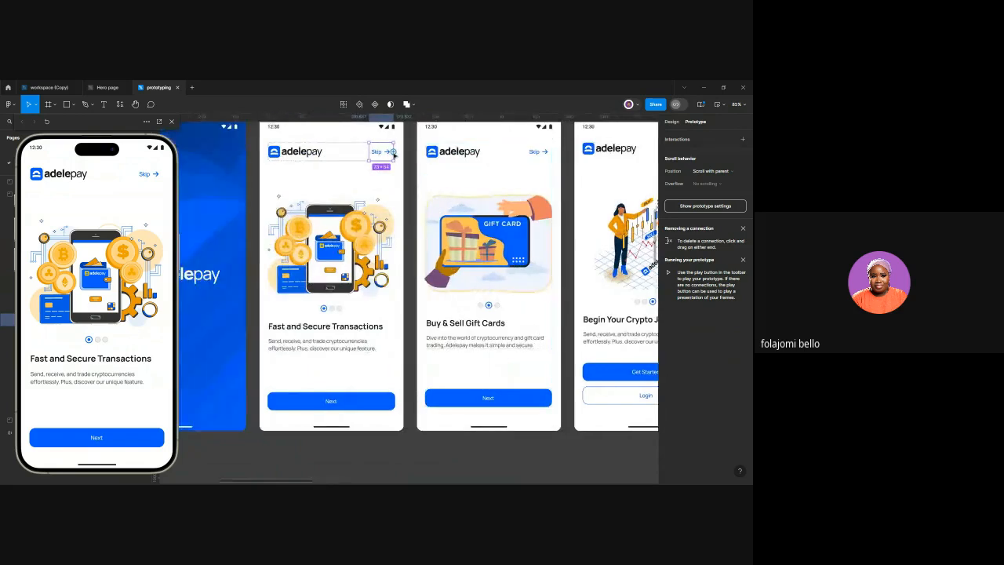
scroll(393, 153, down, 5)
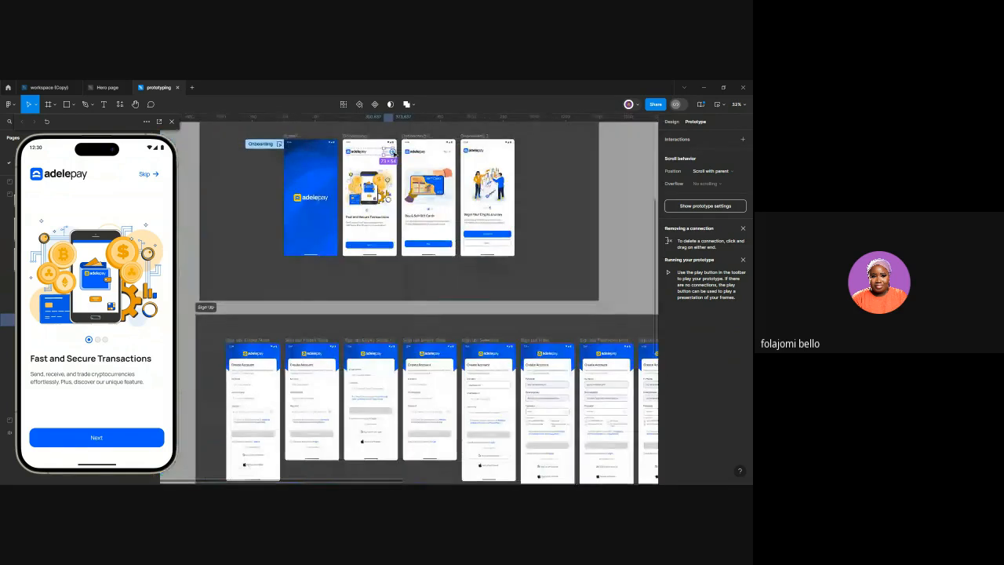
drag(393, 152, 237, 361)
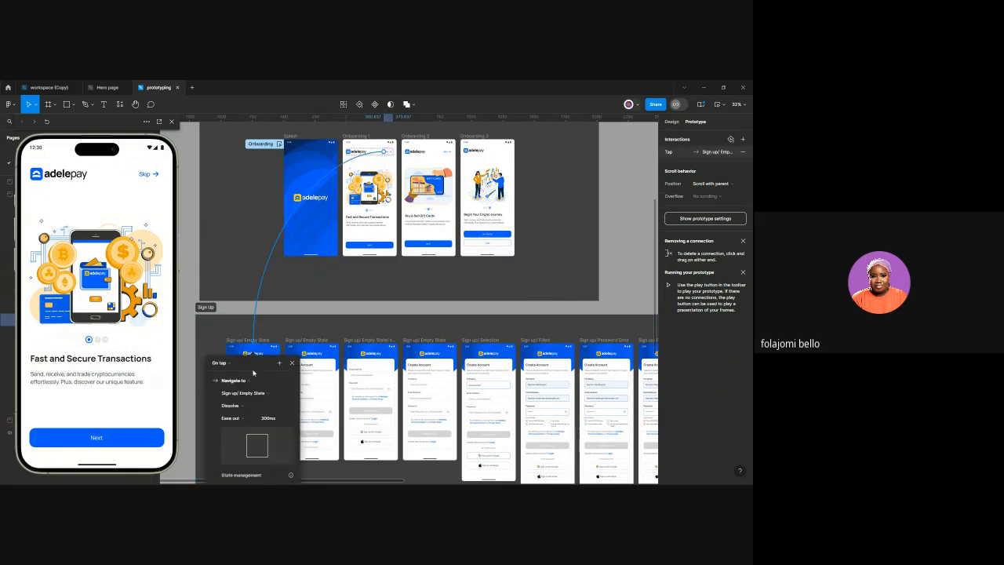
Keep the On tap trigger on the Skip connection and set its animation to Instant
click(230, 366)
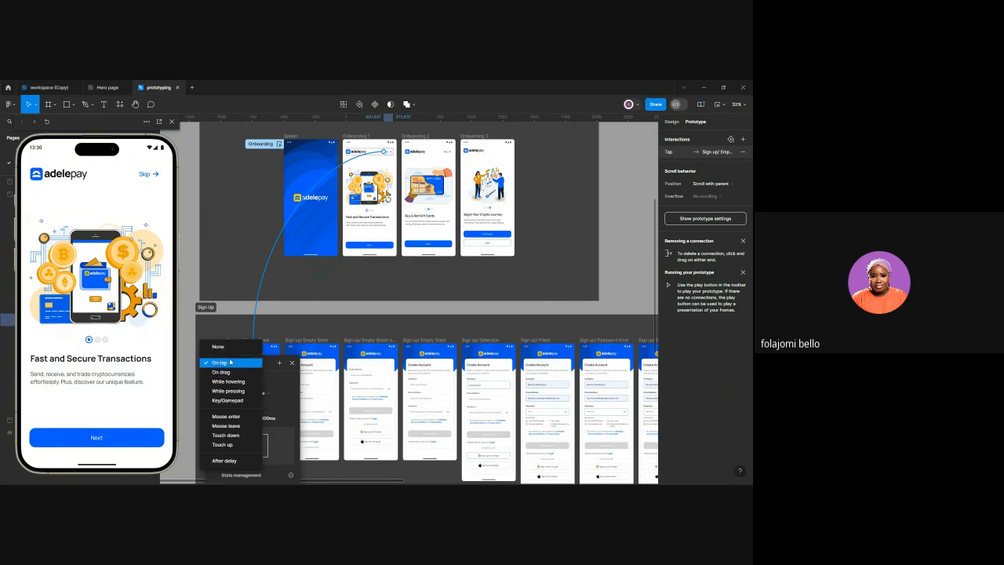
click(230, 362)
click(237, 408)
click(238, 400)
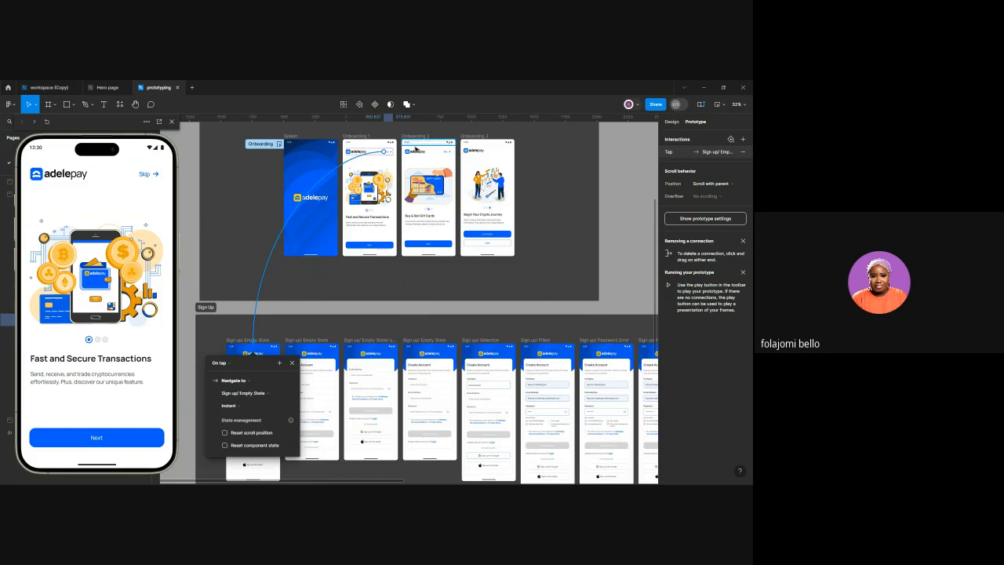
Connect the Skip link on Onboarding 2 to the first Sign up/ Empty State frame, on tap with Instant animation
scroll(416, 151, up, 5)
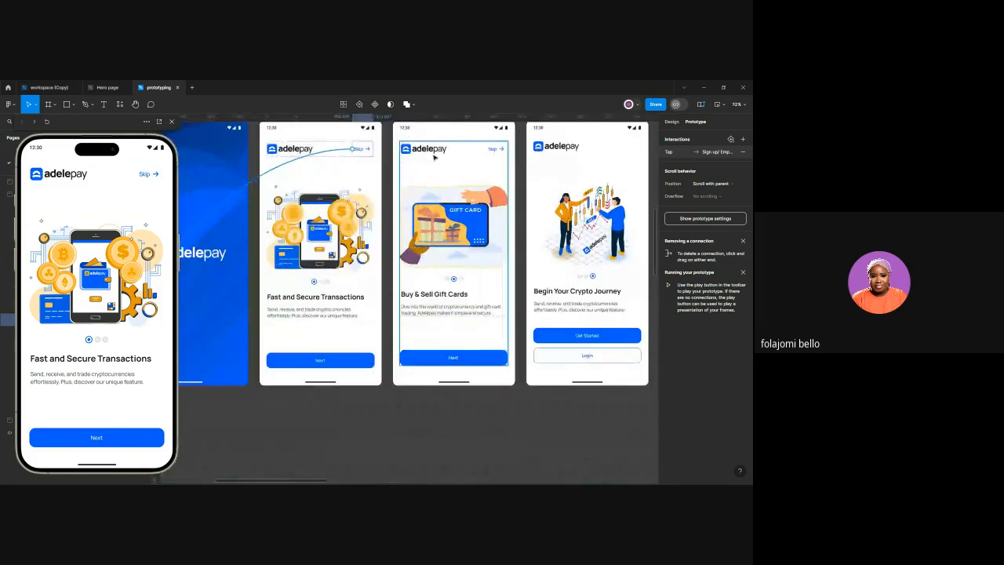
click(498, 150)
double_click(498, 150)
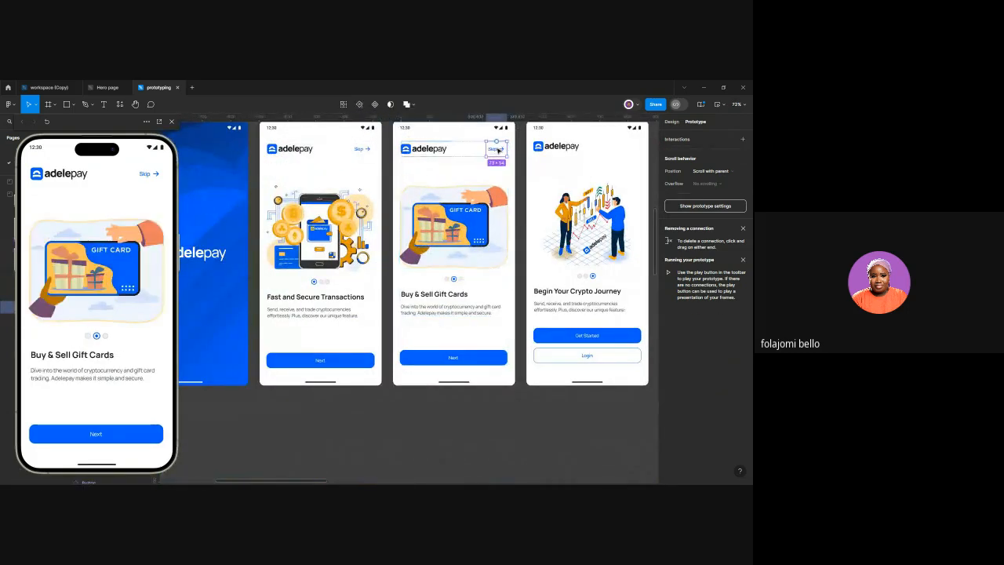
scroll(499, 149, down, 3)
scroll(498, 150, down, 6)
drag(498, 148, 373, 303)
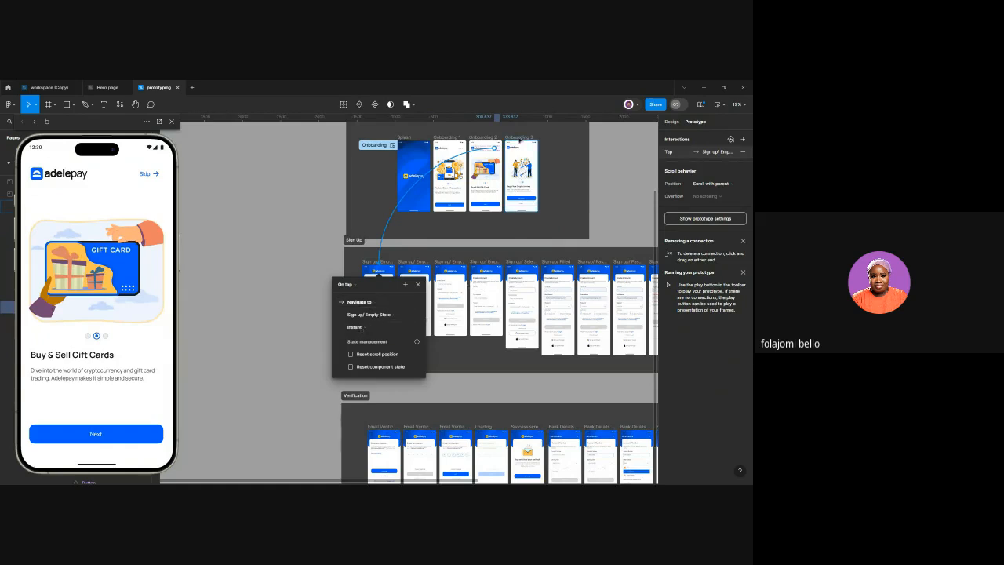
Connect the Next button on Onboarding 1 to the Onboarding 2 frame, on tap with Instant animation
scroll(502, 157, up, 5)
scroll(471, 196, up, 5)
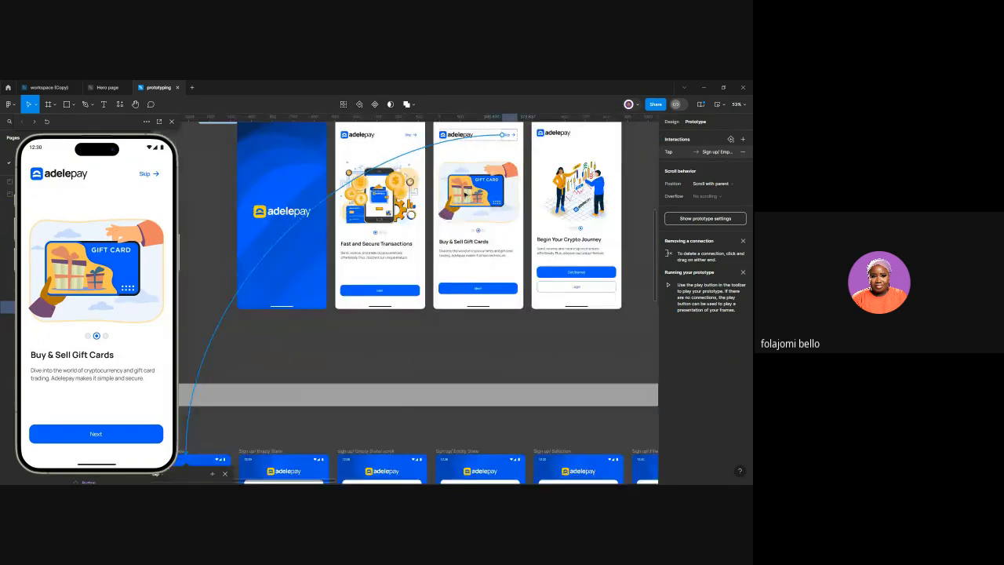
scroll(464, 206, up, 1)
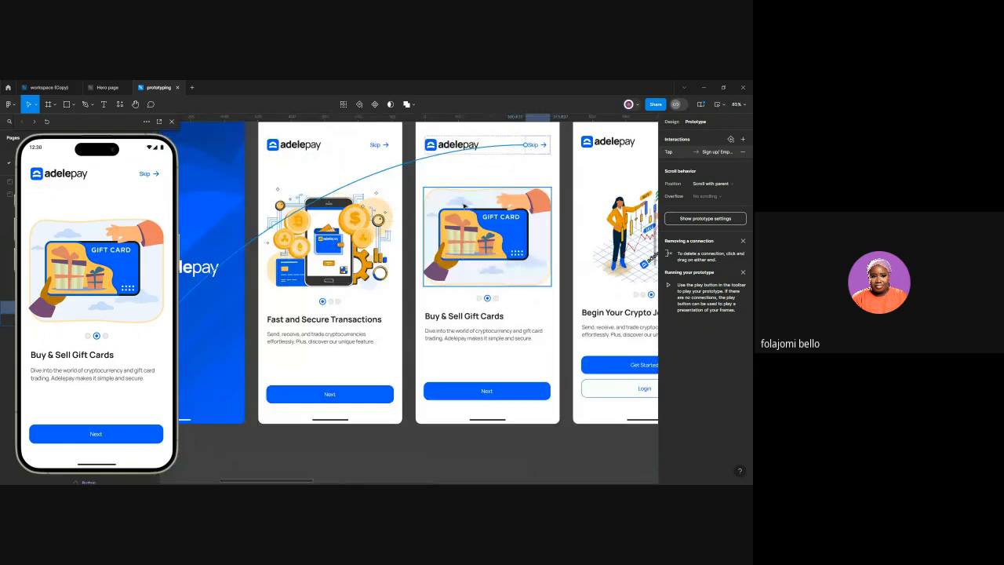
scroll(464, 206, up, 1)
click(352, 402)
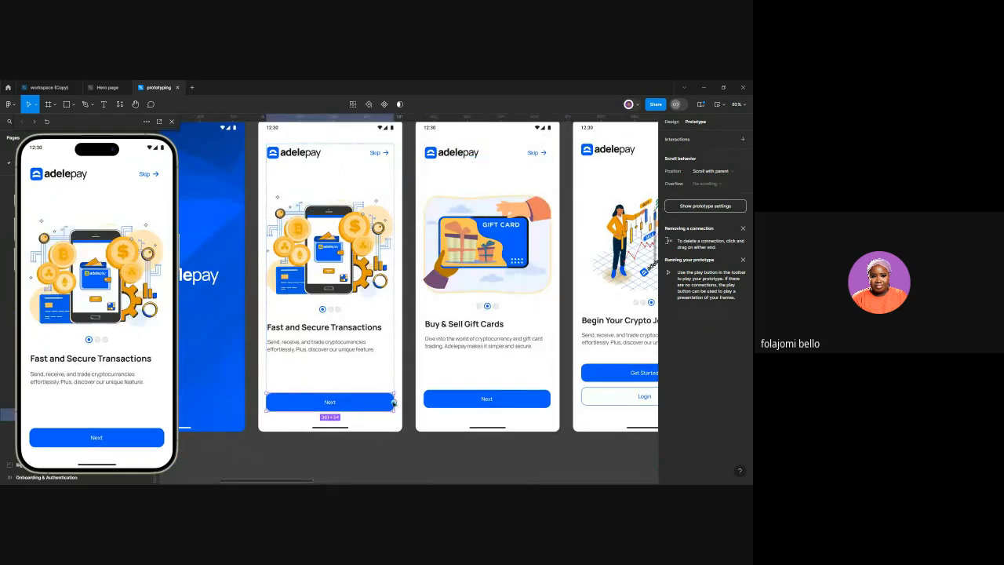
drag(394, 403, 437, 410)
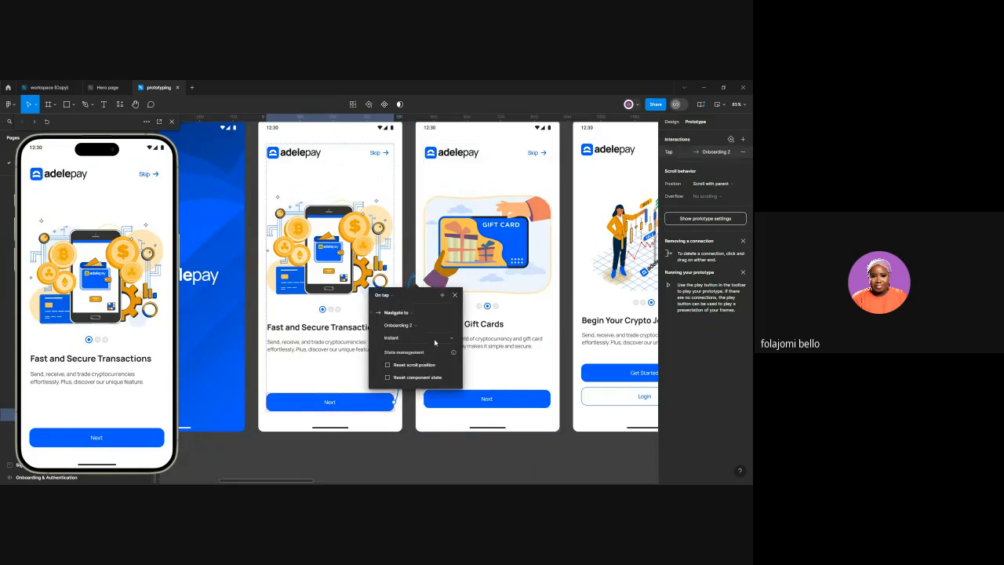
Connect the Next button on Onboarding 2 to the Onboarding 3 frame, on tap with Instant animation
click(504, 398)
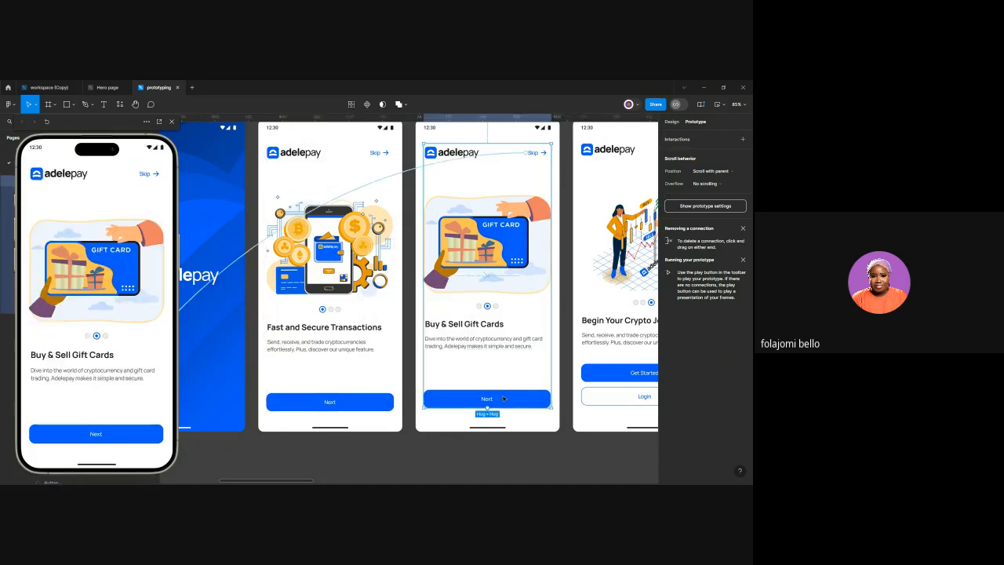
scroll(504, 398, right, 3)
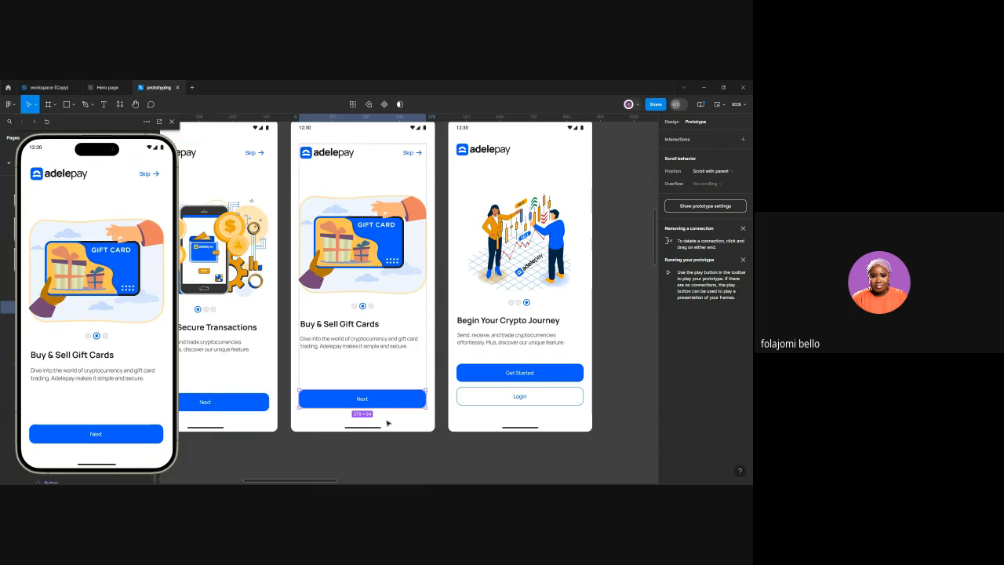
drag(424, 400, 471, 358)
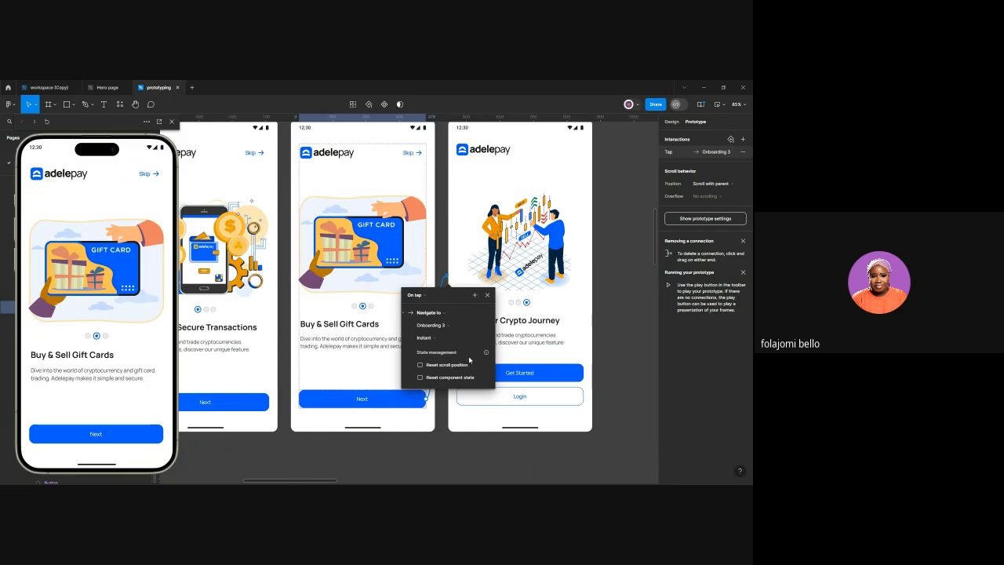
Select the Login button on Onboarding 3 and look through the Sign Up and Verification sections for a login screen
click(562, 391)
scroll(562, 391, right, 2)
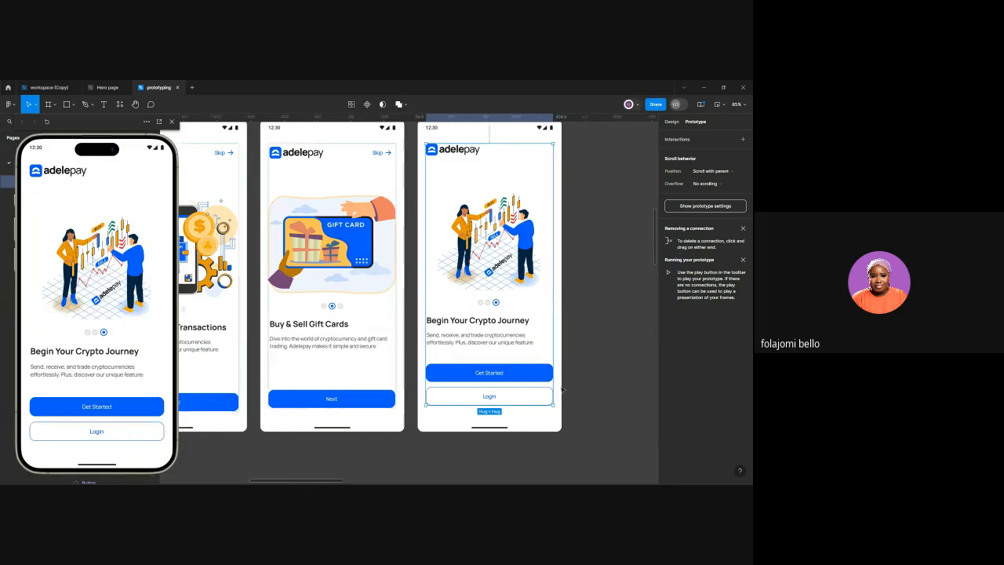
click(527, 396)
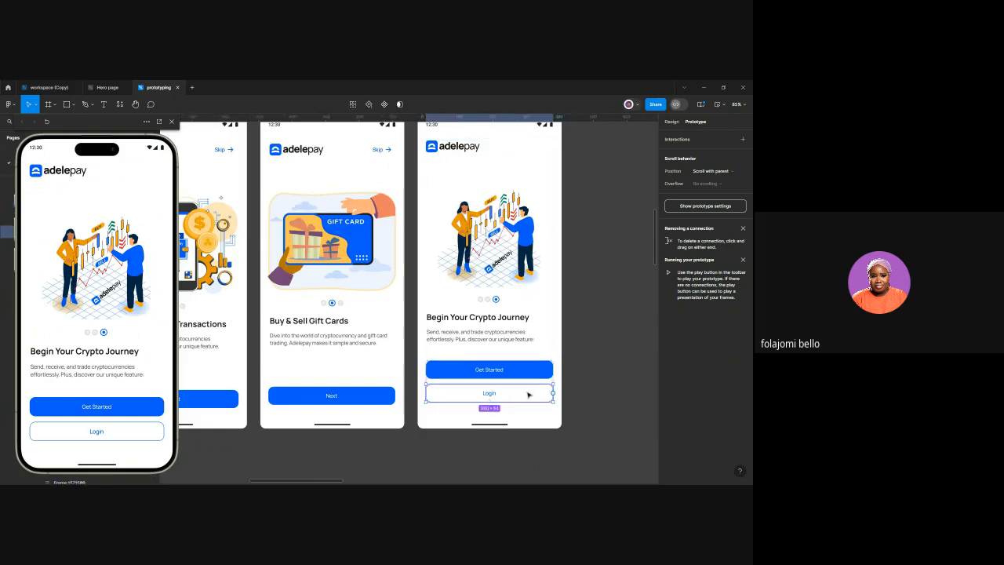
scroll(528, 394, down, 2)
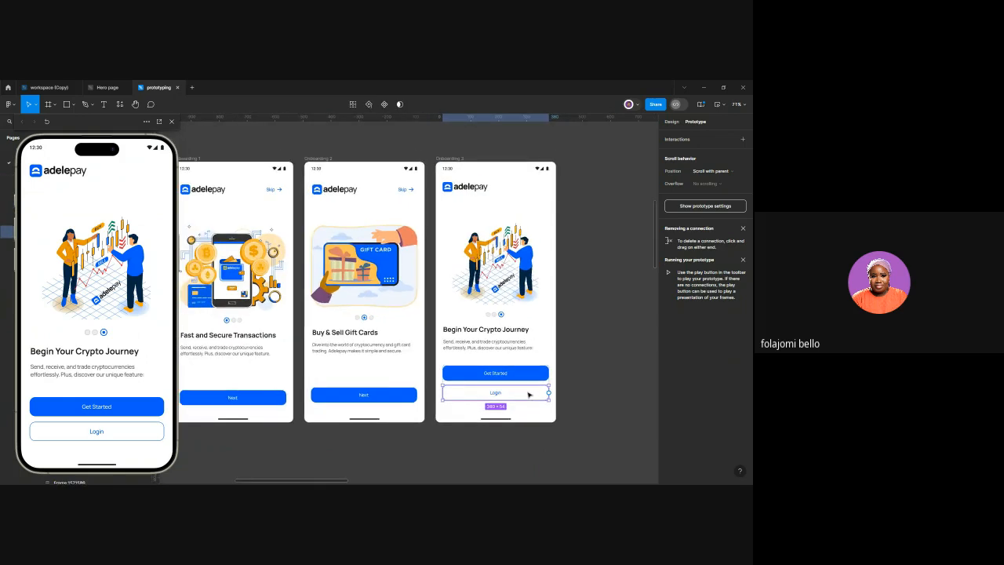
scroll(528, 395, down, 6)
scroll(527, 394, up, 5)
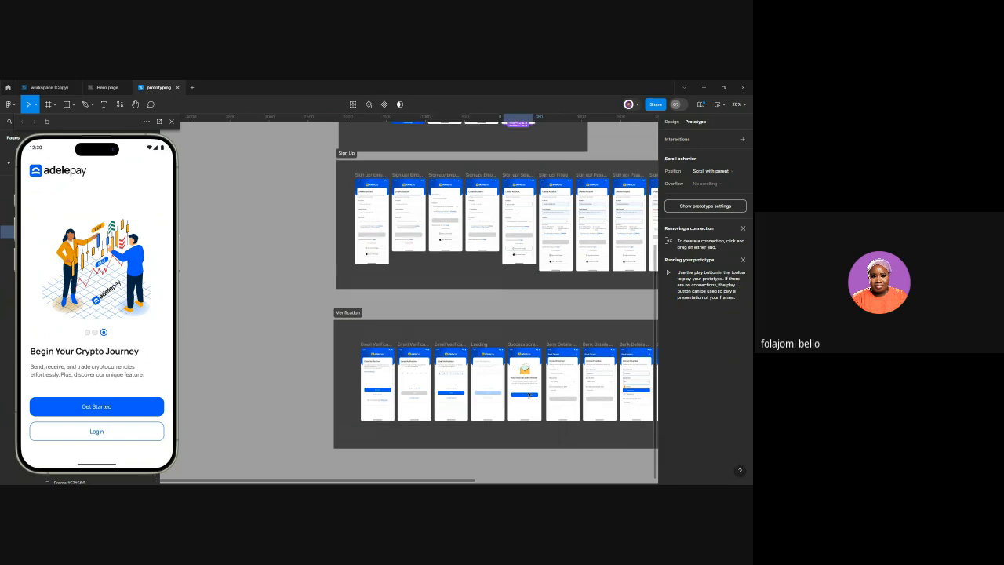
scroll(528, 394, right, 4)
scroll(527, 394, right, 1)
scroll(528, 394, left, 5)
scroll(528, 395, down, 3)
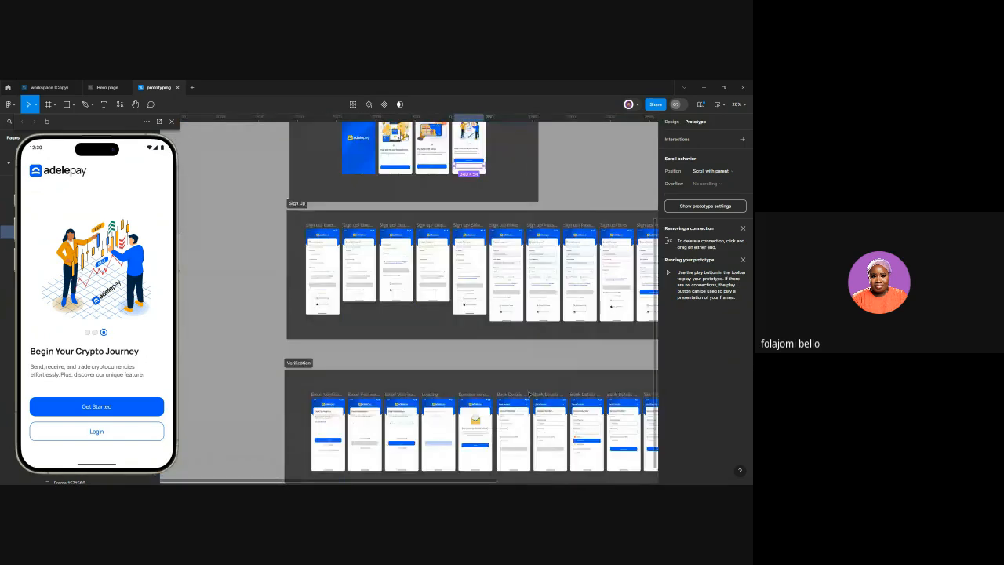
scroll(529, 395, up, 3)
scroll(530, 393, down, 1)
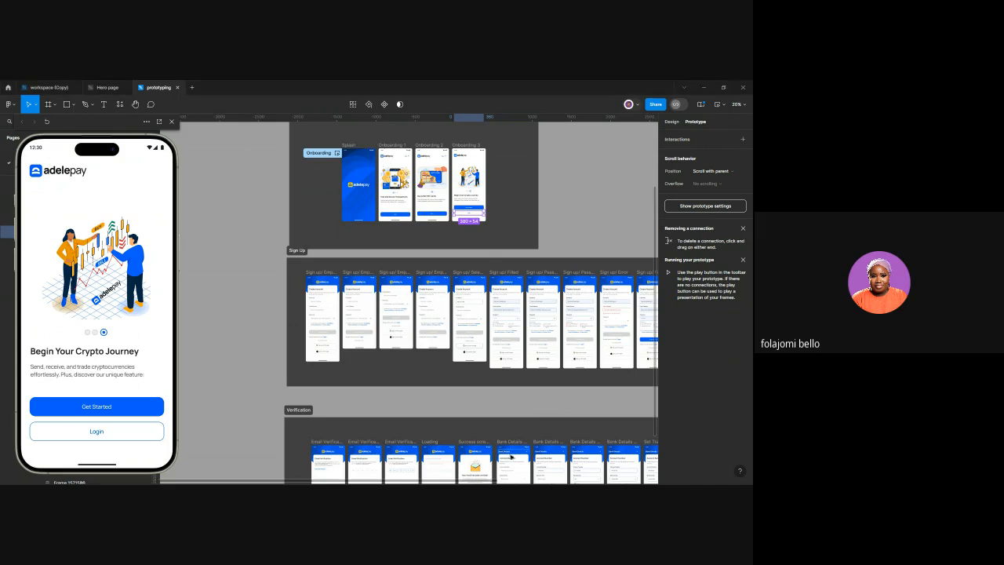
Paste the copied Login/Forgot Password section into the file and place it beneath the Verification section
scroll(509, 447, down, 10)
click(493, 370)
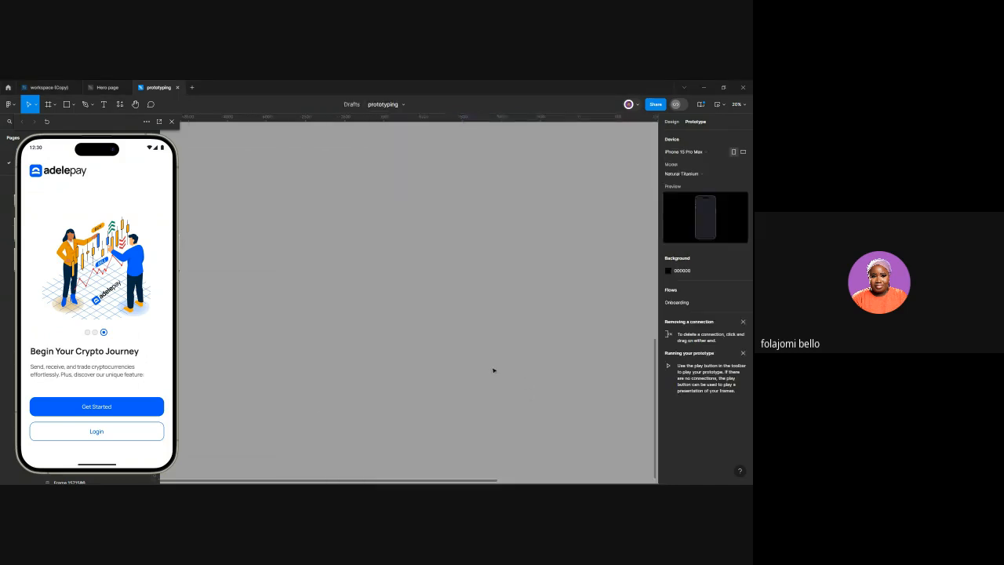
key(ctrl+v)
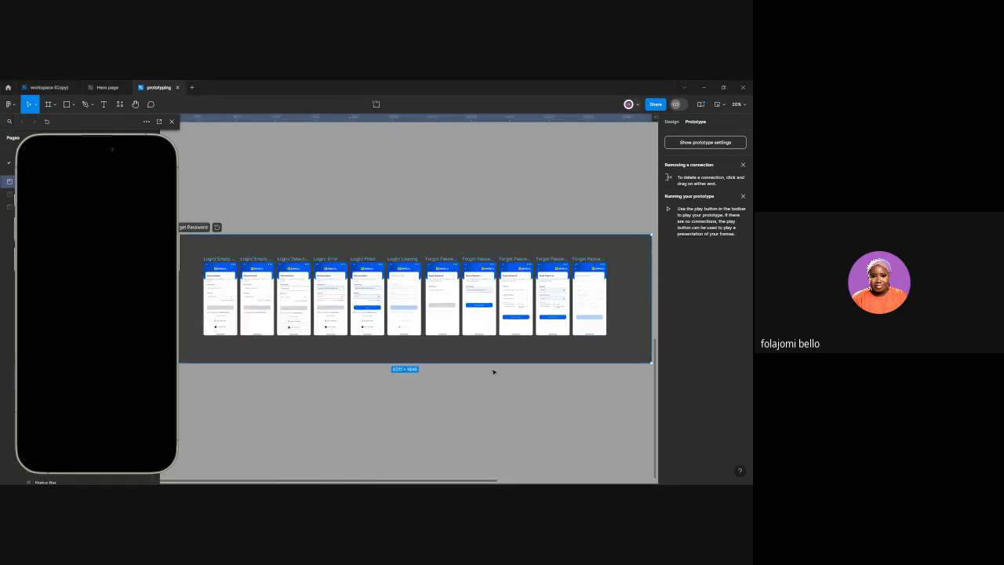
scroll(493, 372, down, 4)
drag(381, 301, 440, 251)
scroll(445, 257, up, 1)
scroll(445, 256, up, 3)
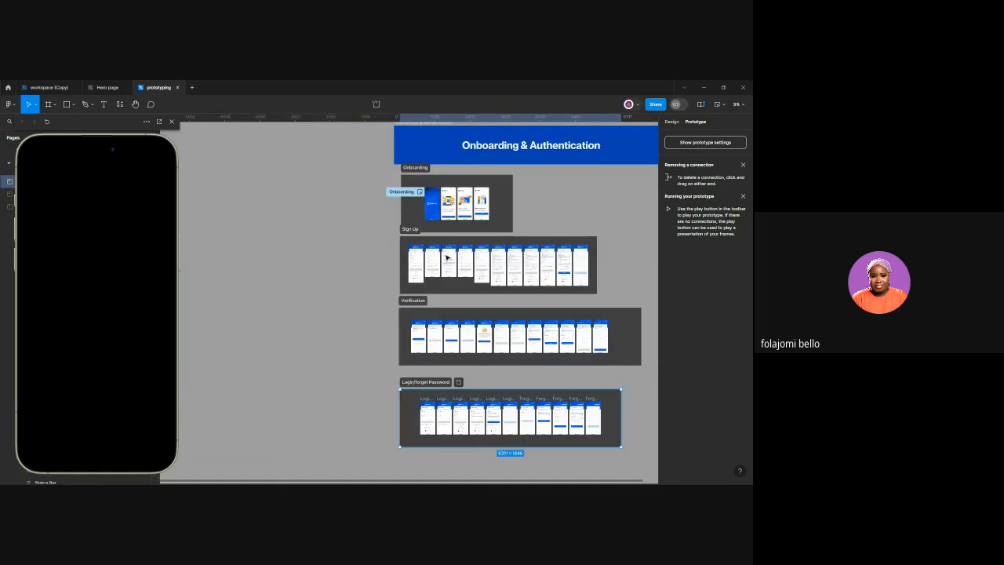
Connect the Login button on Onboarding 3 to the first Login/ Empty State frame, on tap with Instant animation
scroll(447, 257, up, 8)
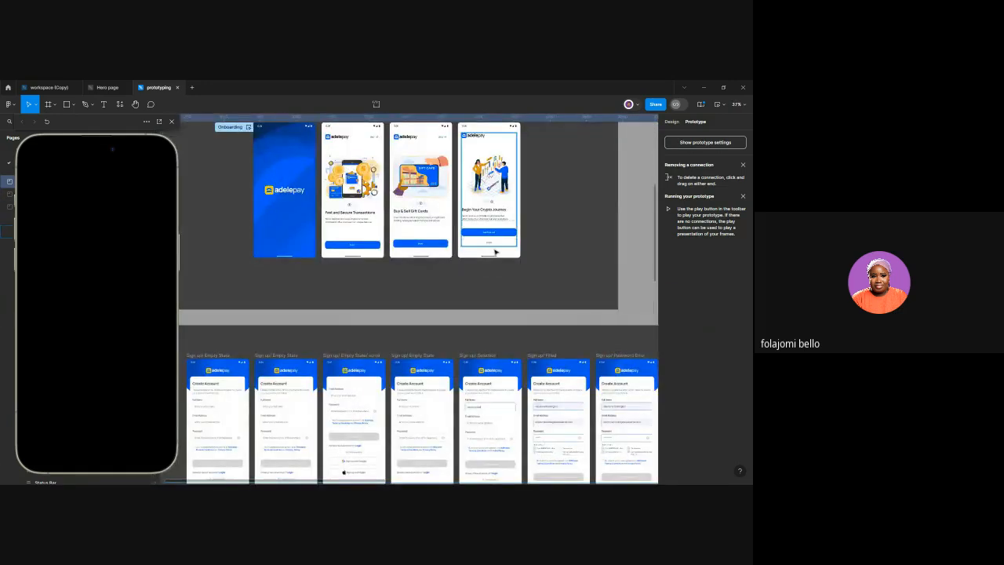
click(495, 252)
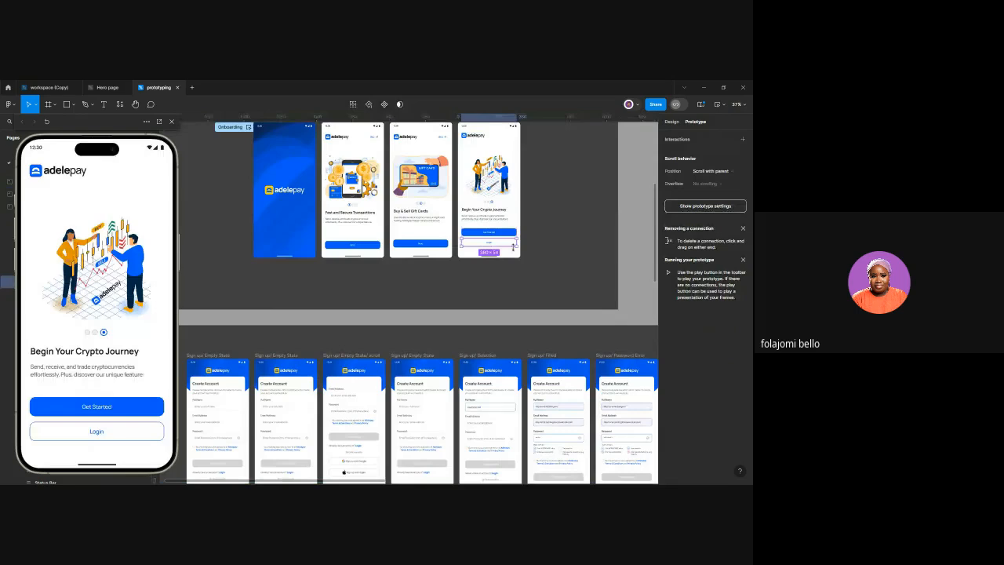
scroll(506, 250, down, 5)
drag(515, 245, 426, 378)
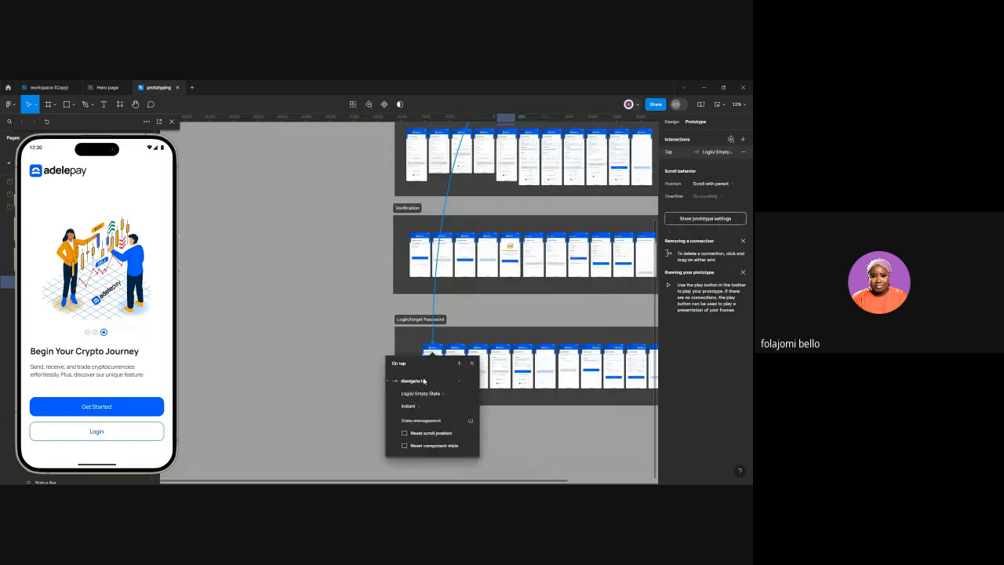
scroll(425, 378, up, 4)
scroll(425, 378, up, 2)
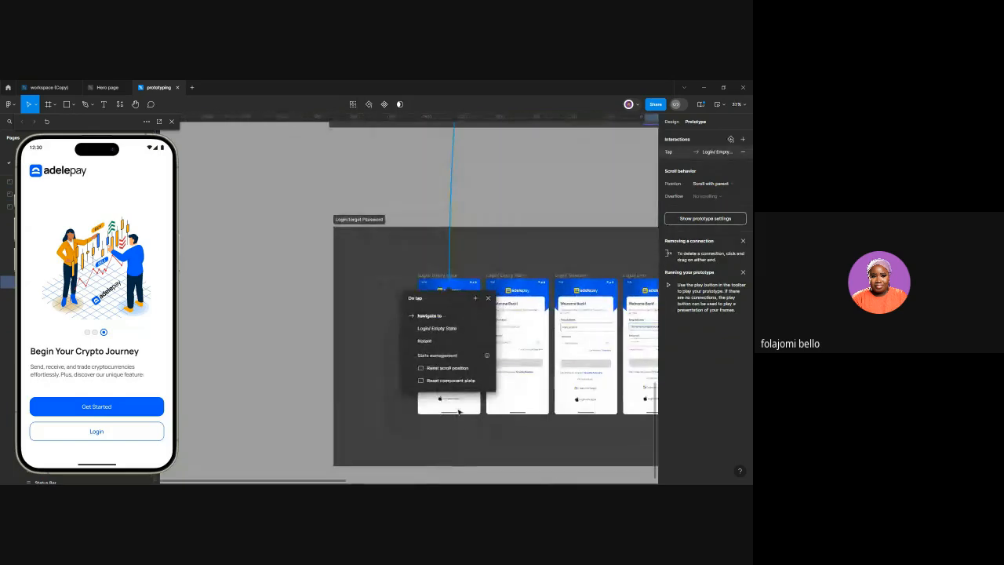
scroll(442, 354, up, 2)
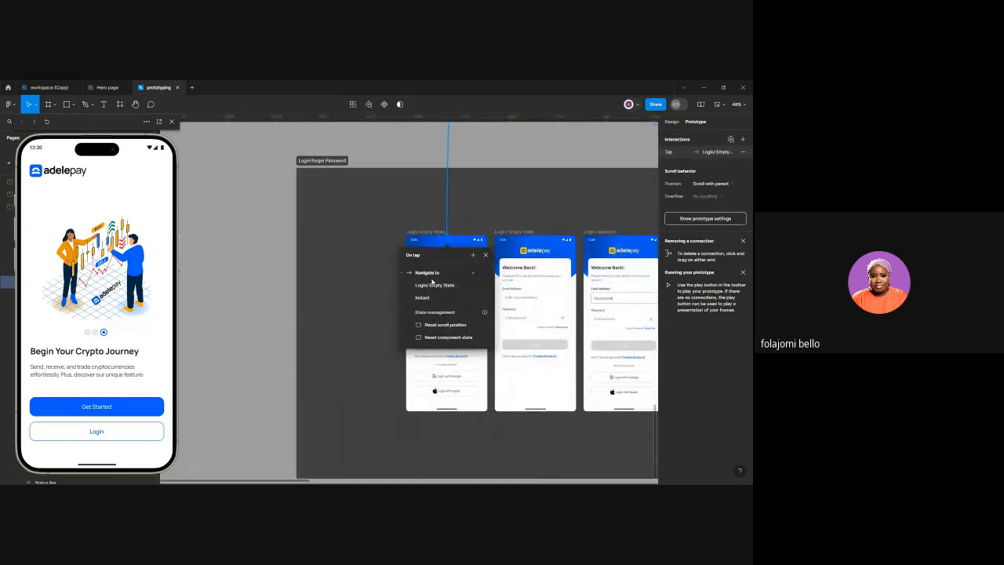
click(372, 319)
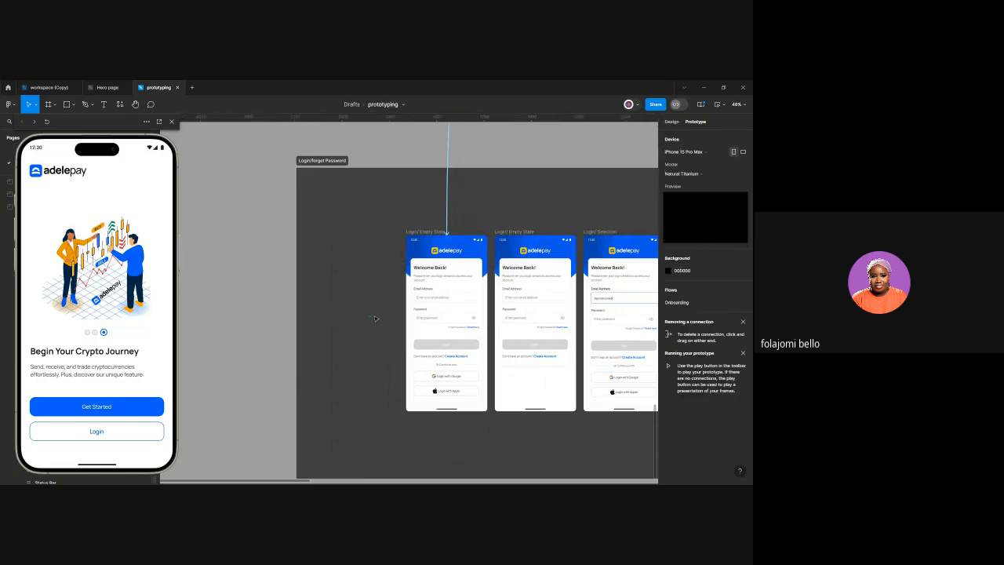
scroll(437, 275, up, 1)
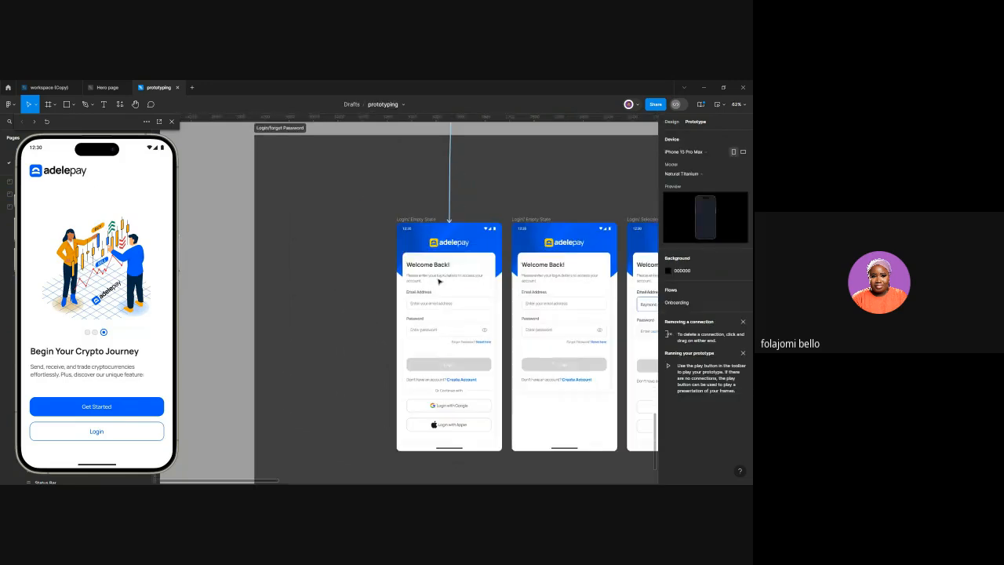
scroll(438, 280, up, 1)
scroll(445, 363, down, 5)
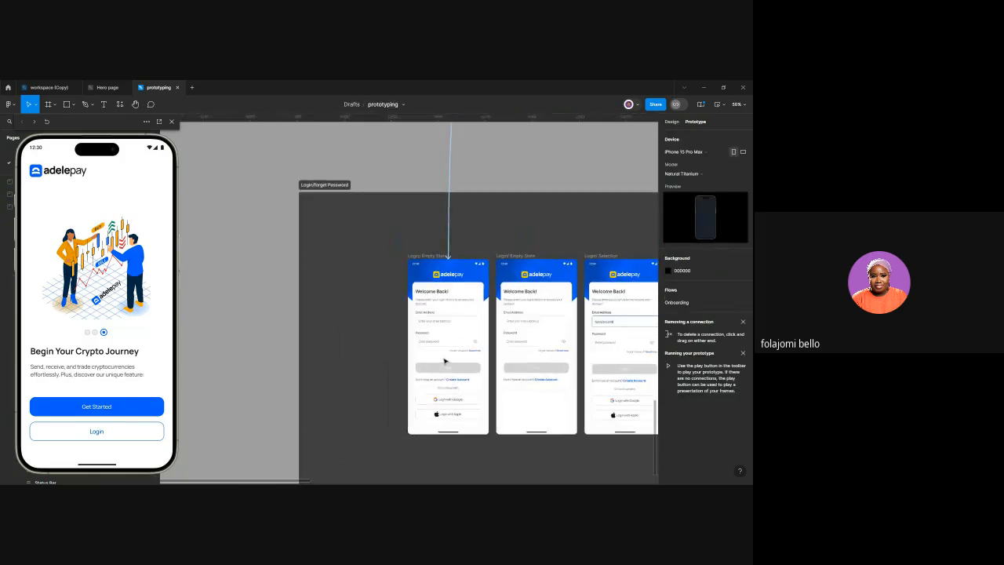
Connect the Get Started button on Onboarding 3 to the first Sign up/ Empty State frame, on tap with Instant animation
scroll(510, 345, up, 3)
scroll(547, 336, up, 1)
scroll(547, 345, up, 4)
scroll(546, 360, right, 3)
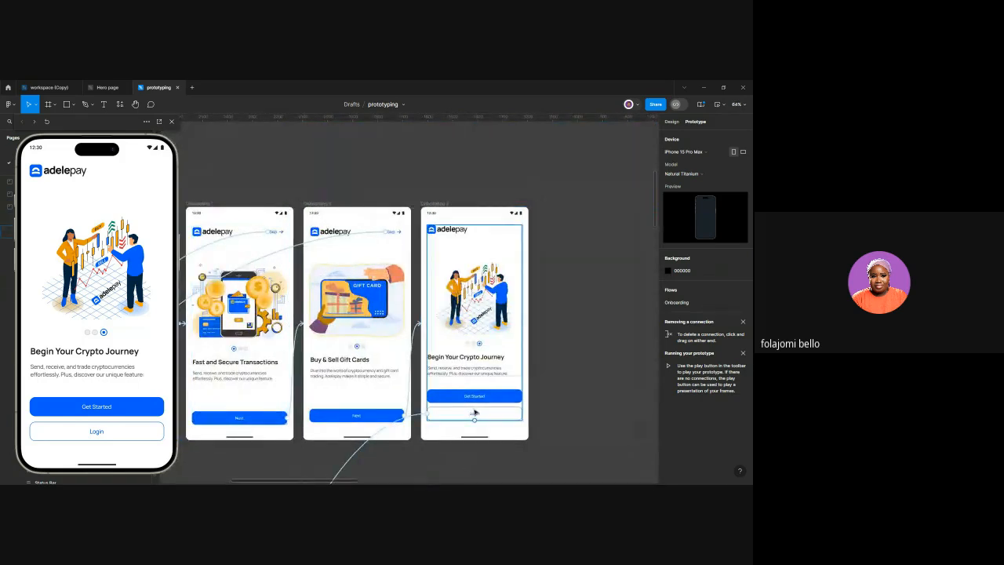
click(480, 397)
scroll(502, 400, down, 5)
scroll(474, 314, down, 5)
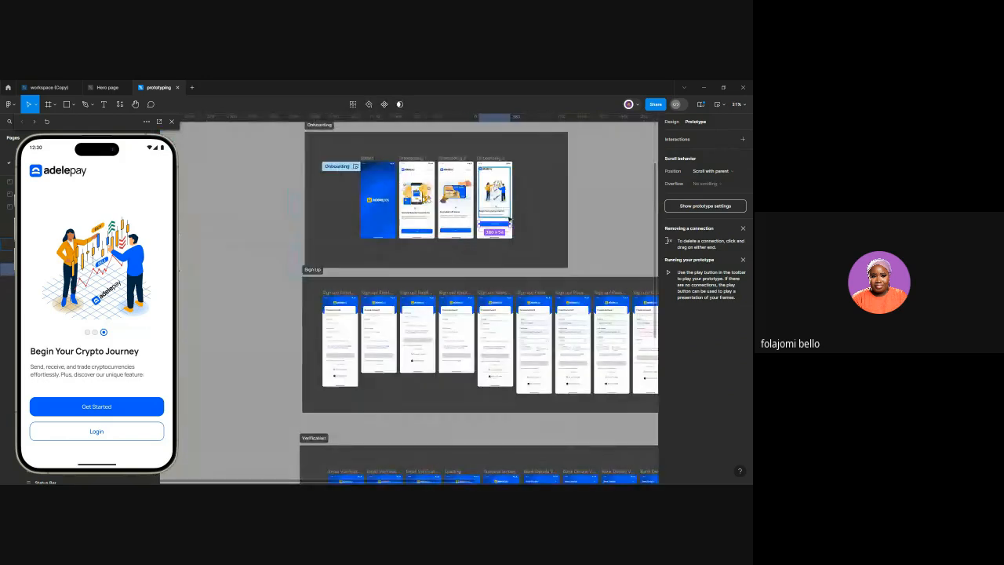
drag(510, 225, 353, 295)
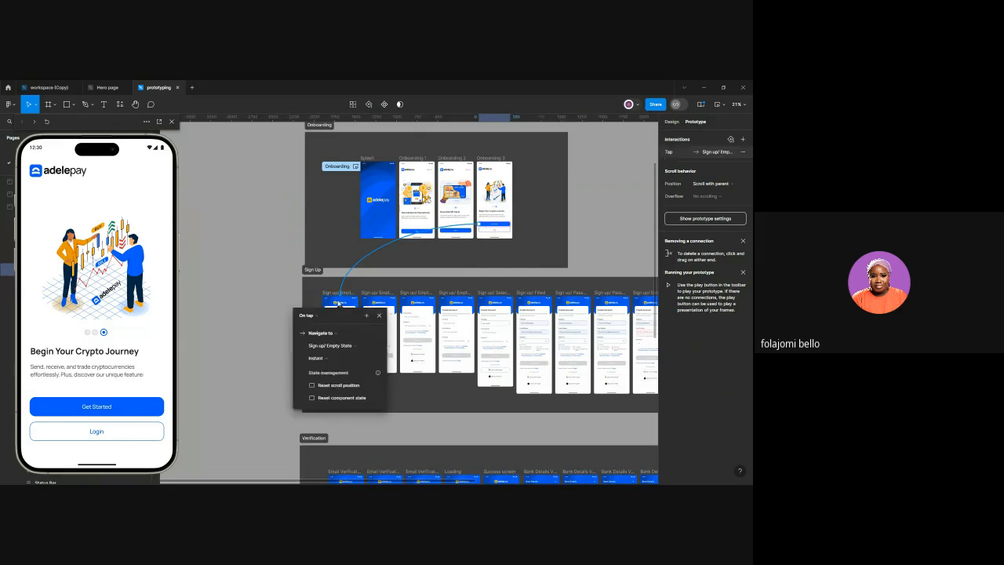
scroll(353, 295, up, 3)
scroll(339, 303, up, 2)
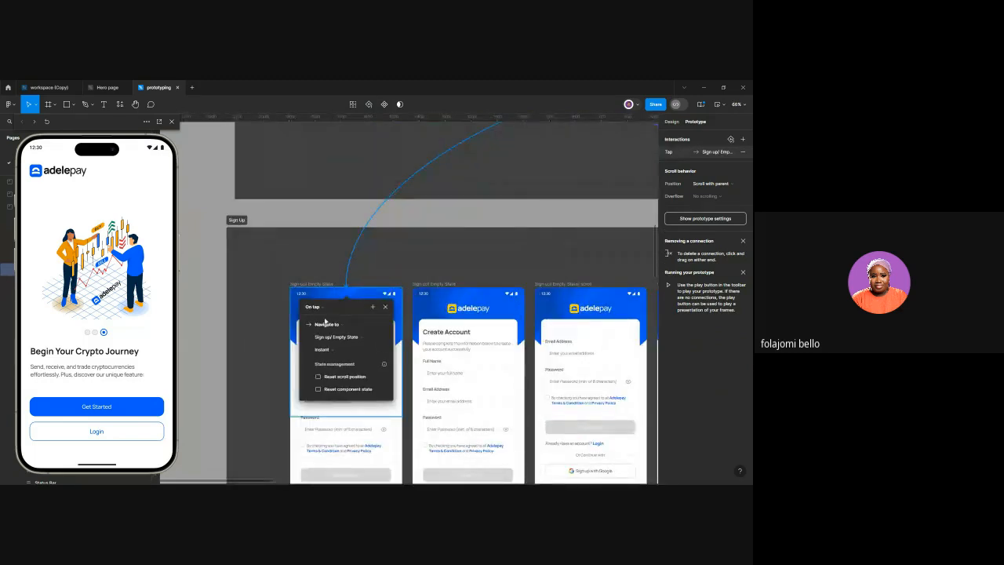
click(385, 306)
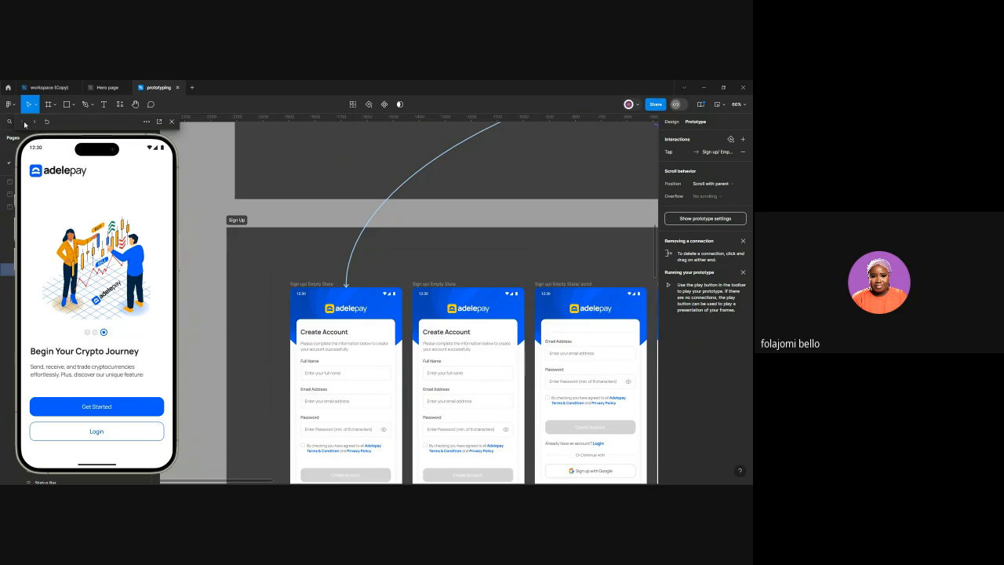
Select the Splash frame in the Onboarding section to restart the phone preview from the flow's starting point
ctrl+scroll(349, 216, up, 5)
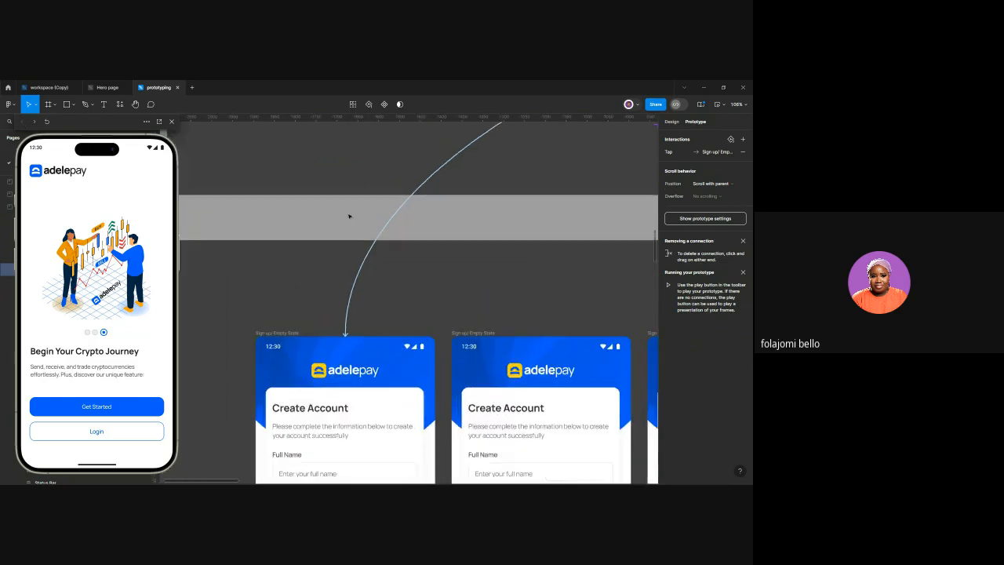
scroll(349, 216, down, 5)
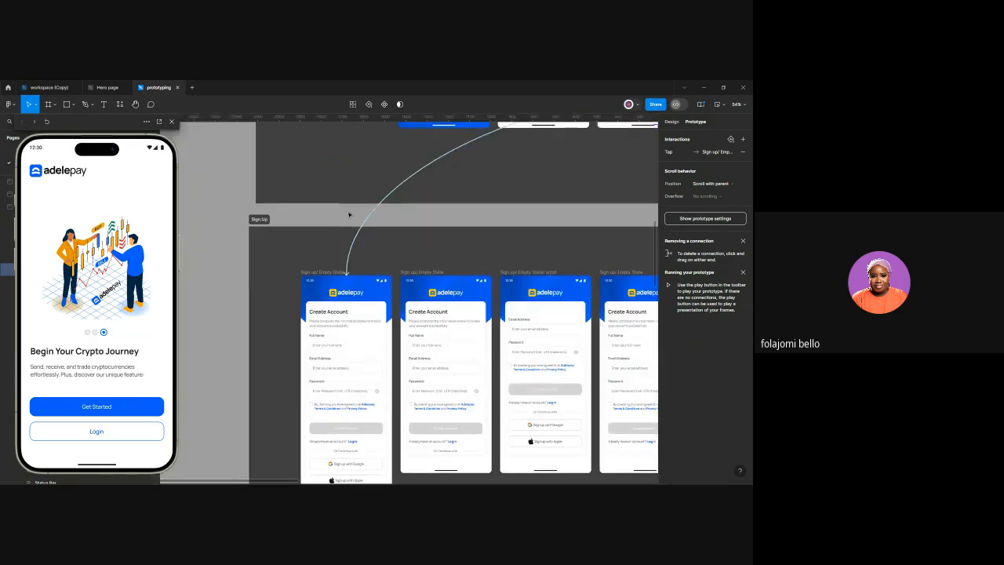
ctrl+scroll(349, 214, down, 5)
scroll(347, 215, down, 3)
click(357, 355)
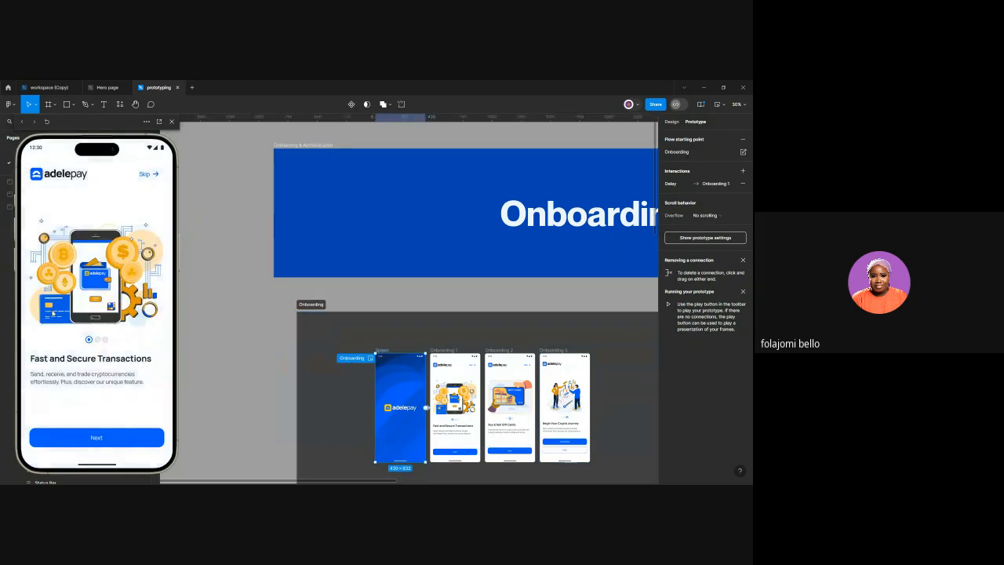
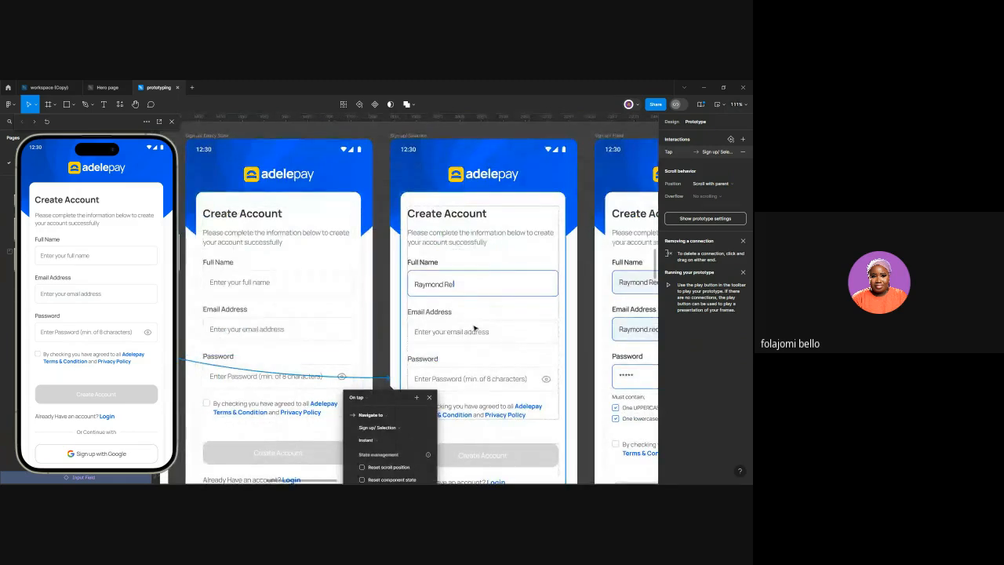
Connect the Email Address field on the Sign up/ Selection frame to the adjacent Sign up/ Filled frame, on tap with Instant animation
click(474, 329)
double_click(473, 329)
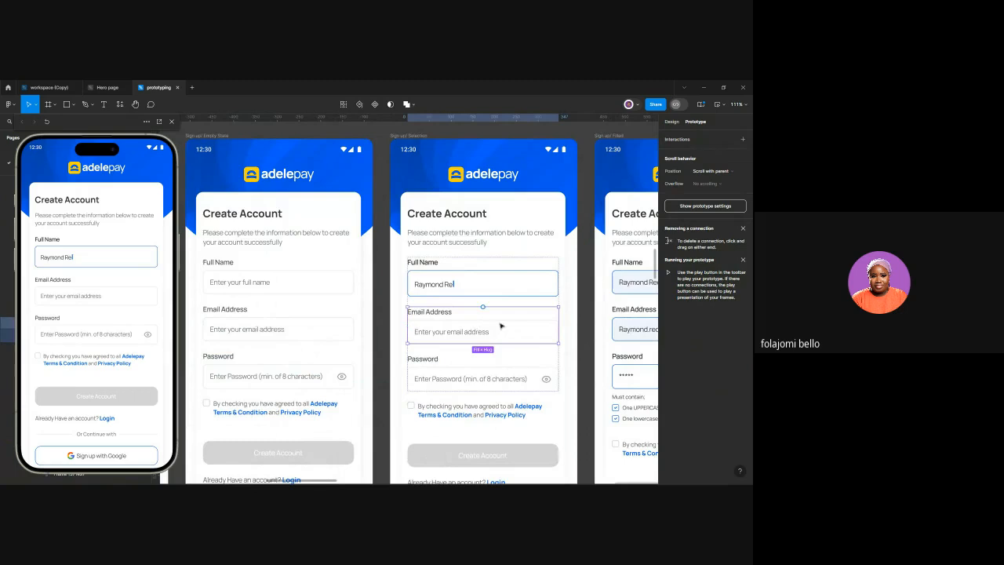
scroll(515, 329, down, 3)
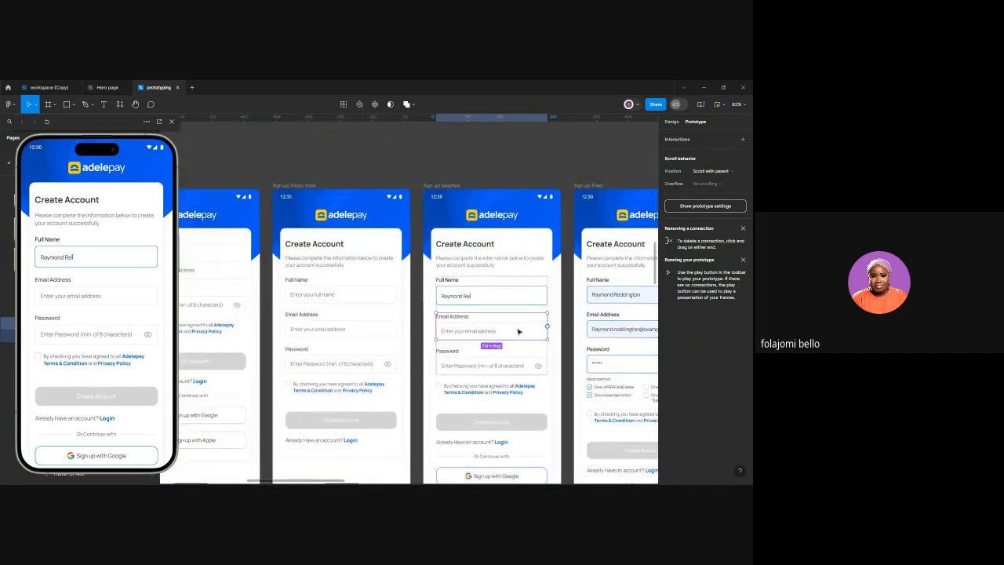
scroll(518, 331, right, 2)
drag(495, 326, 546, 335)
scroll(549, 335, right, 3)
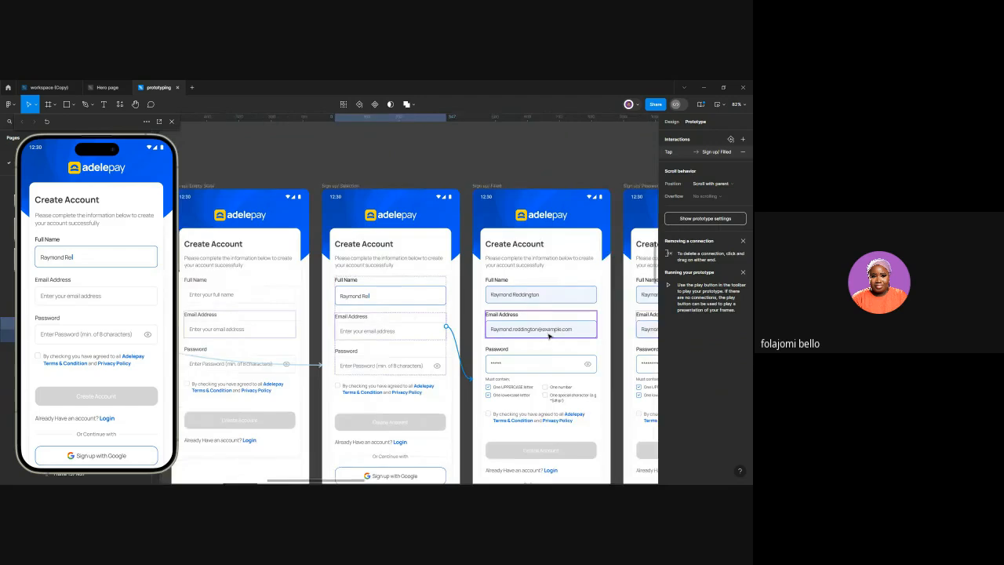
scroll(549, 336, right, 2)
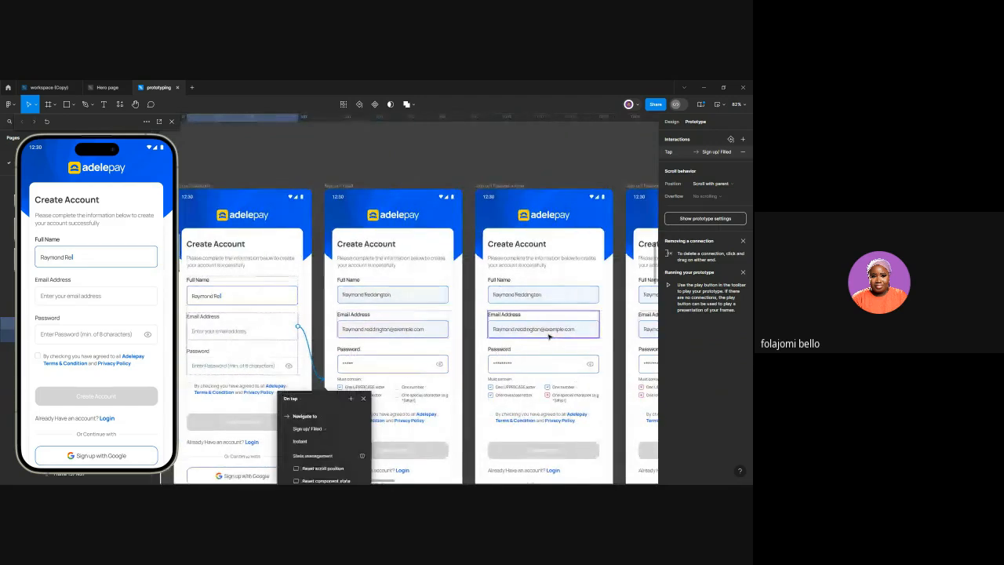
scroll(350, 359, down, 3)
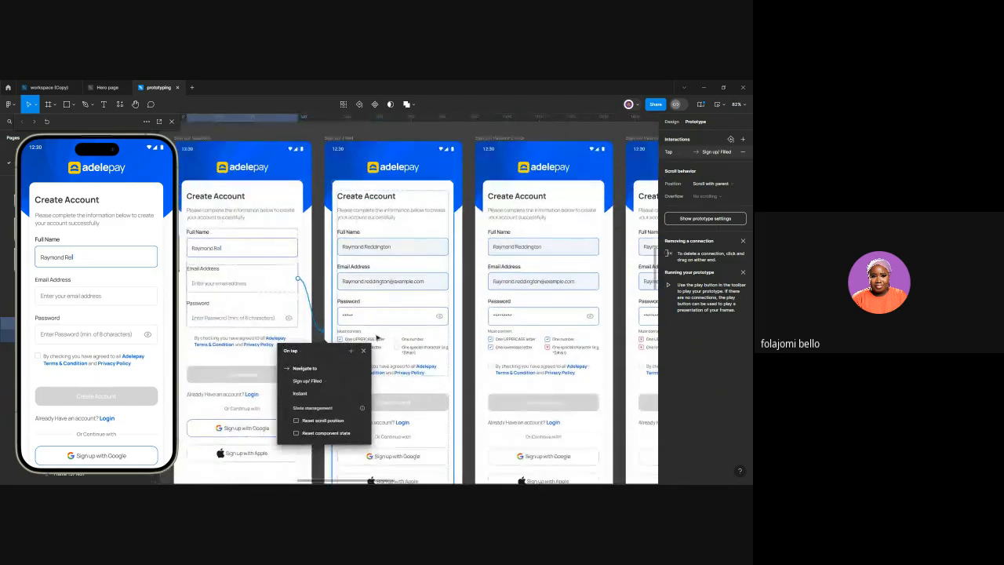
Connect the Password field on the Sign up/ Filled frame to the first Sign up/ Password Error frame, on tap with Instant animation
click(377, 336)
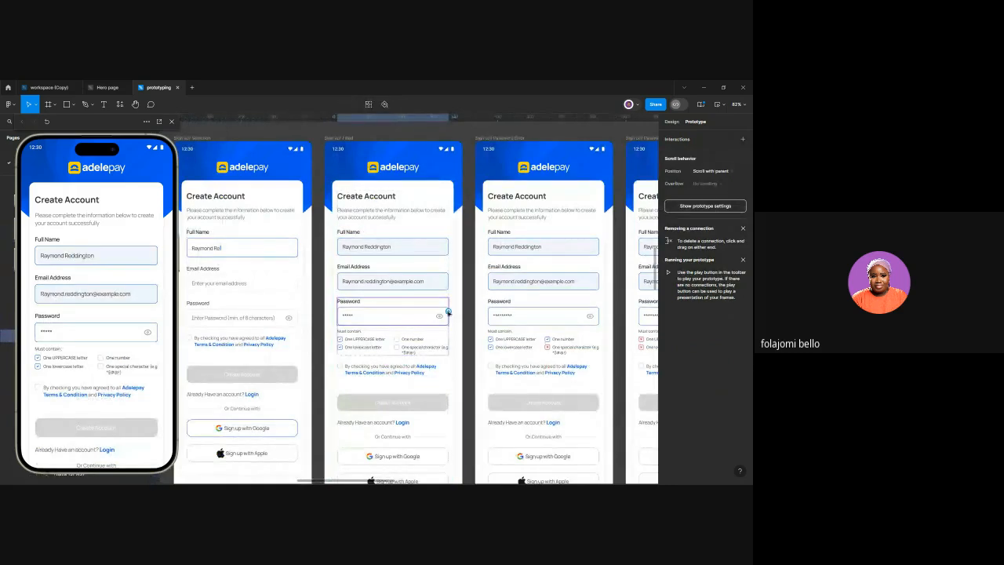
drag(448, 312, 505, 331)
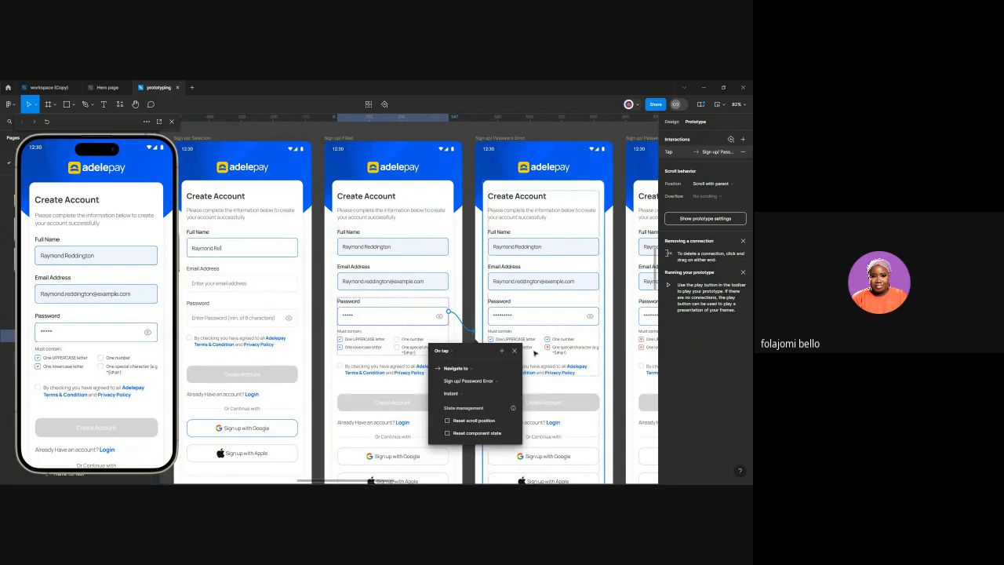
scroll(534, 350, right, 3)
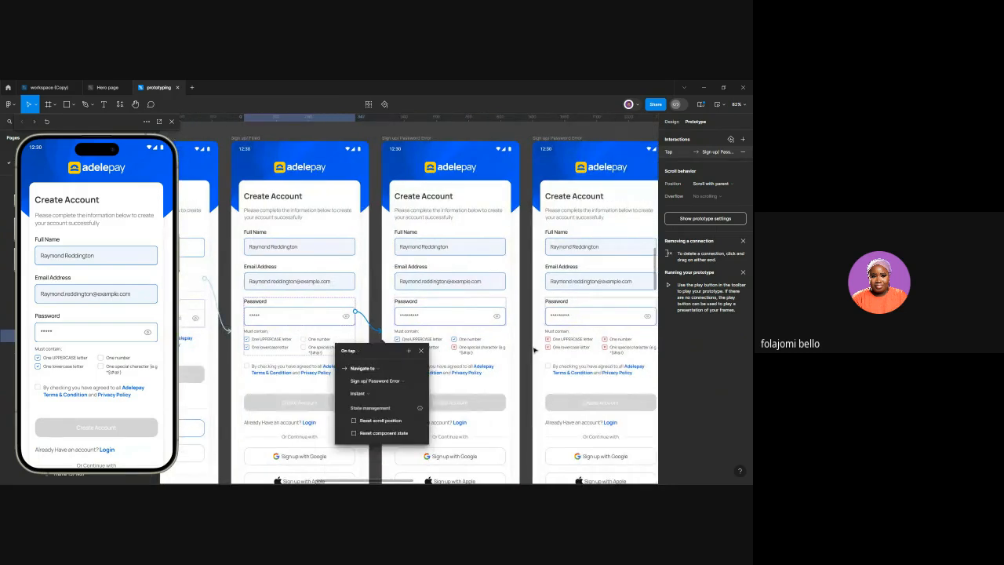
Connect the Password field on the first Sign up/ Password Error frame to the second Password Error frame, on tap with Instant animation
click(493, 321)
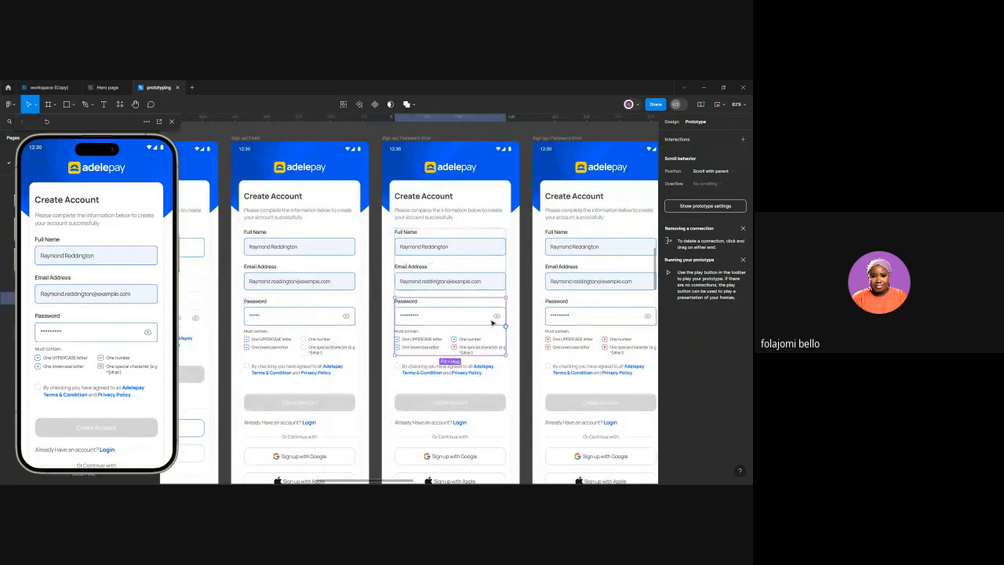
drag(506, 313, 558, 321)
scroll(559, 322, right, 3)
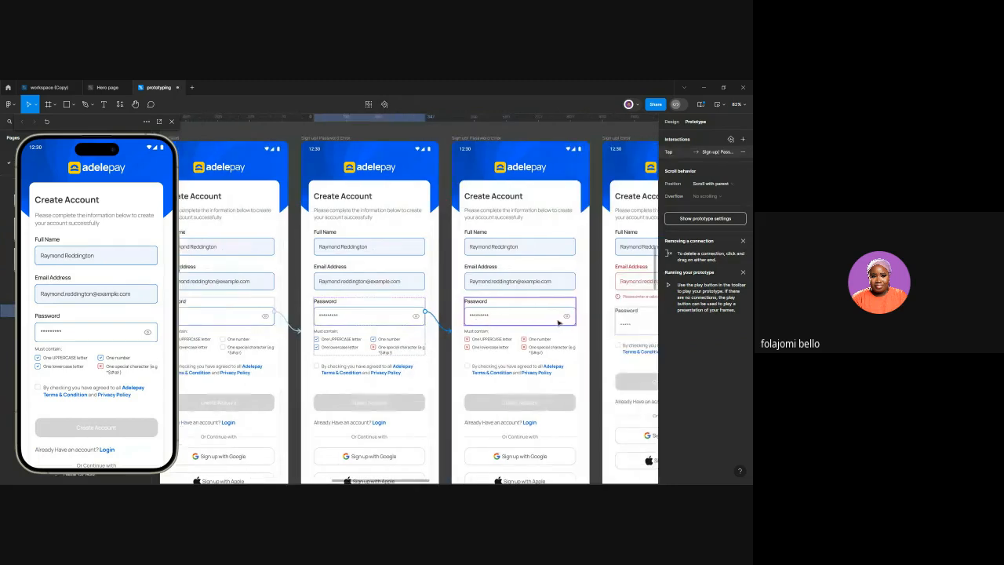
scroll(558, 321, right, 3)
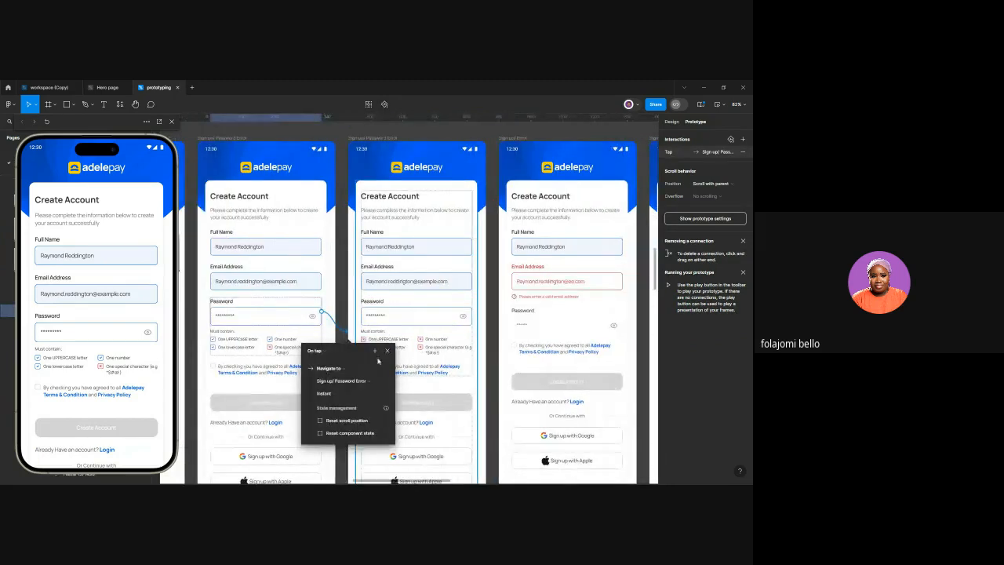
Connect the Password field on the second Sign up/ Password Error frame to the Sign up/ Error frame, on tap with Instant animation
click(429, 310)
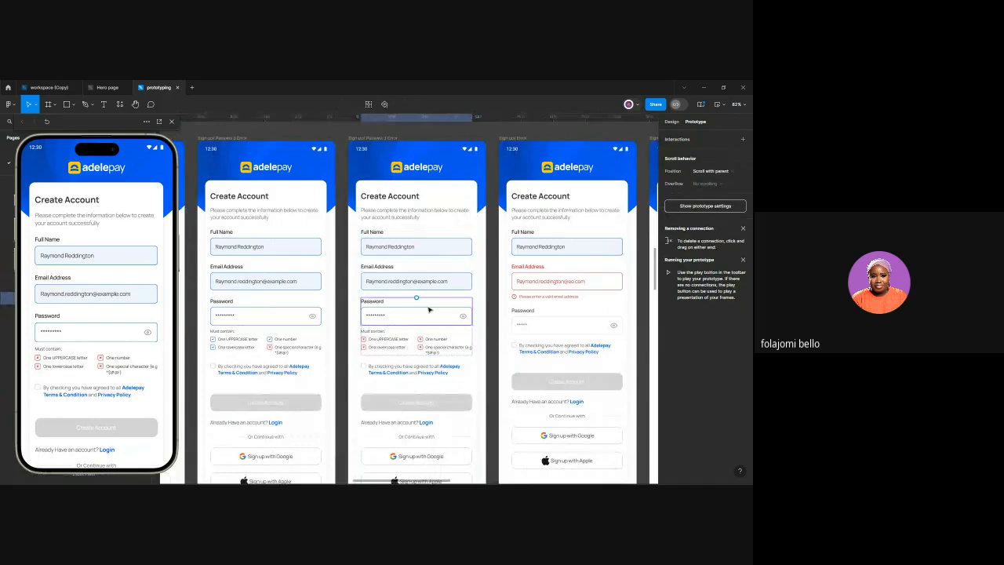
drag(472, 312, 547, 280)
click(535, 336)
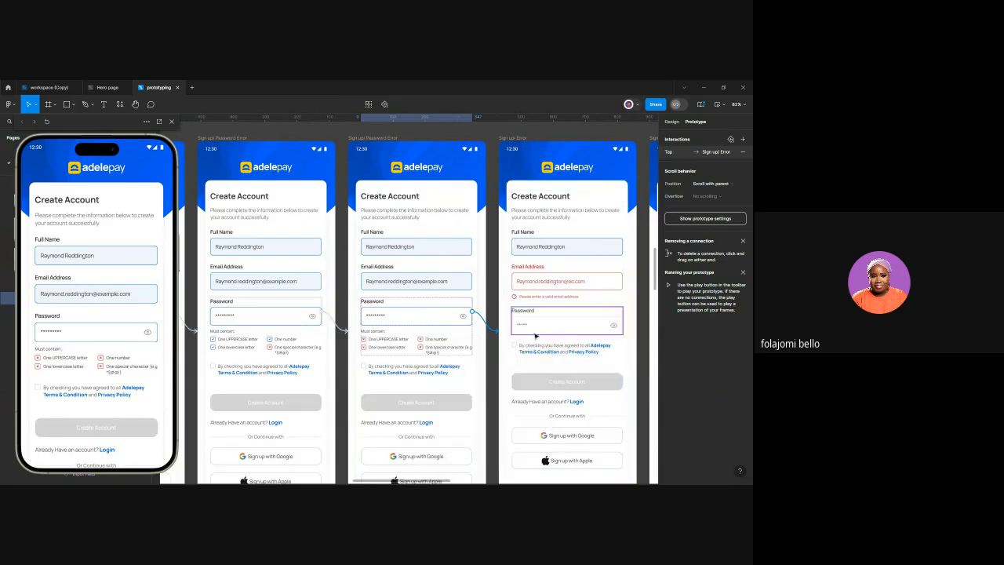
scroll(536, 336, right, 2)
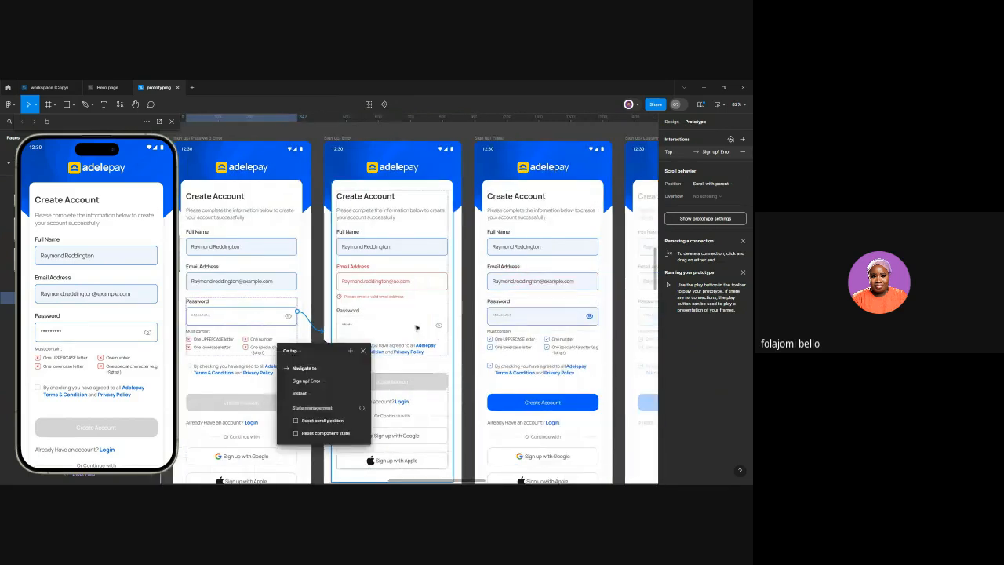
Connect the Email Address field on Sign up/ Error to the Sign up/ Filled frame with the active Create Account button, on tap with Instant animation
click(419, 321)
double_click(420, 321)
double_click(420, 321)
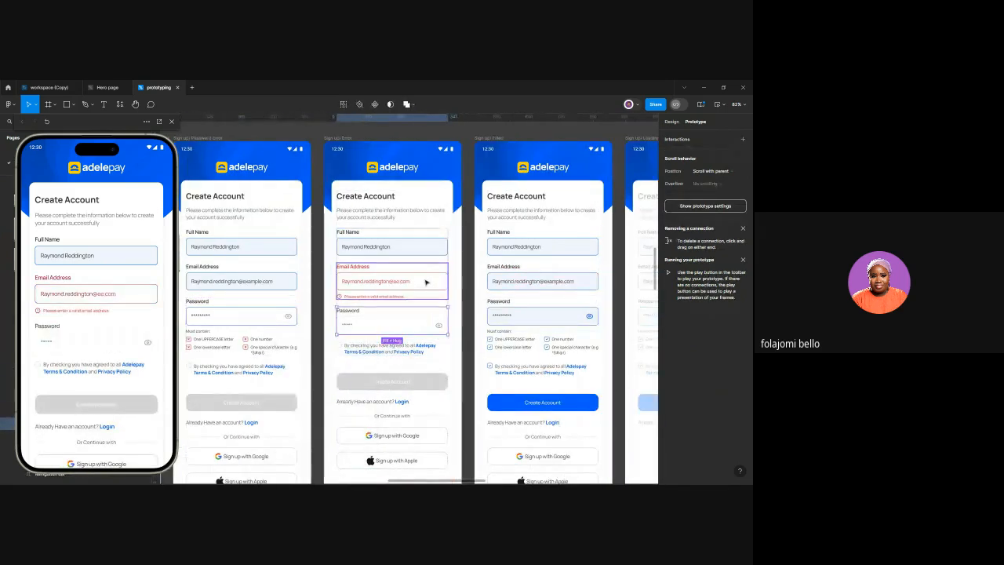
click(426, 282)
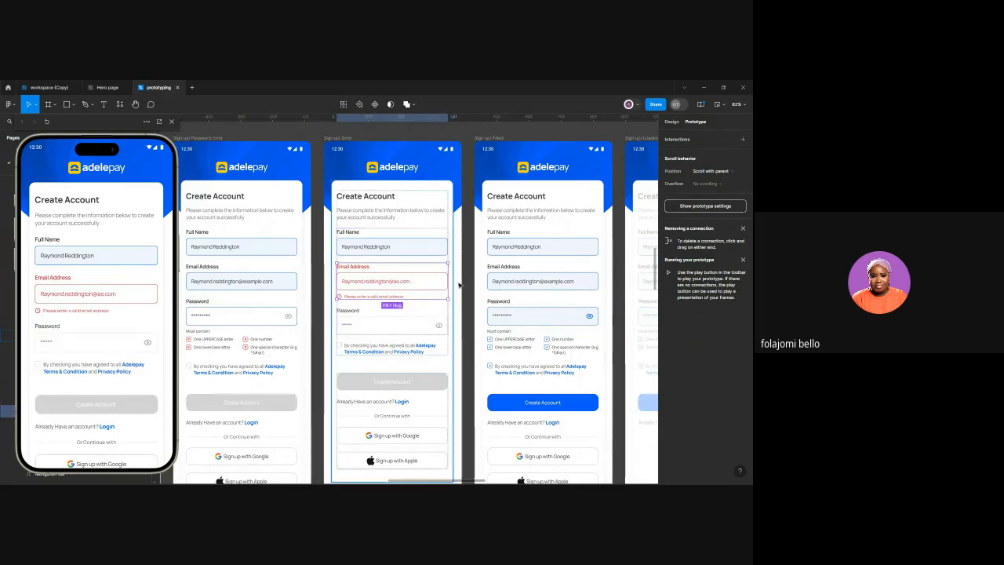
drag(447, 281, 507, 314)
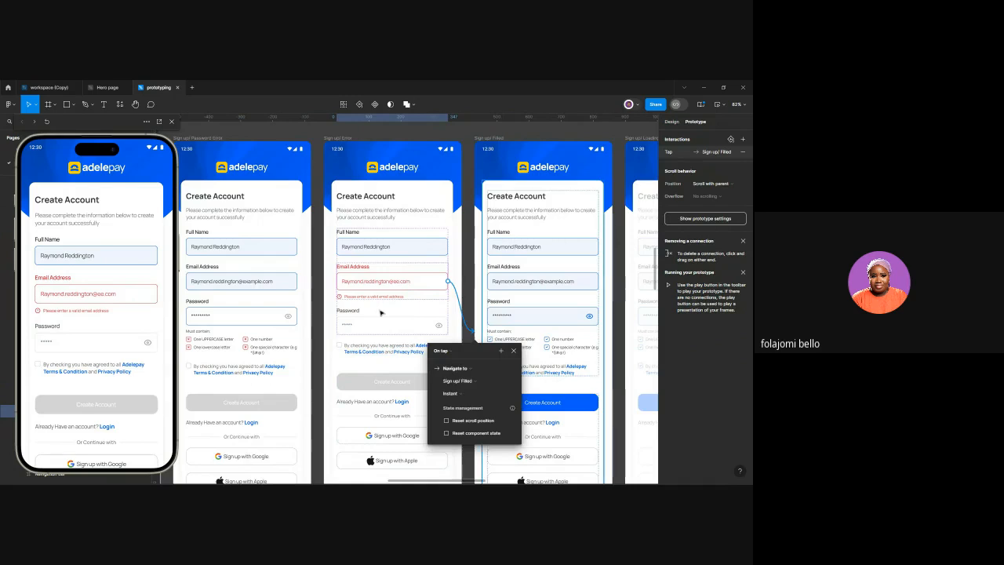
scroll(377, 345, down, 2)
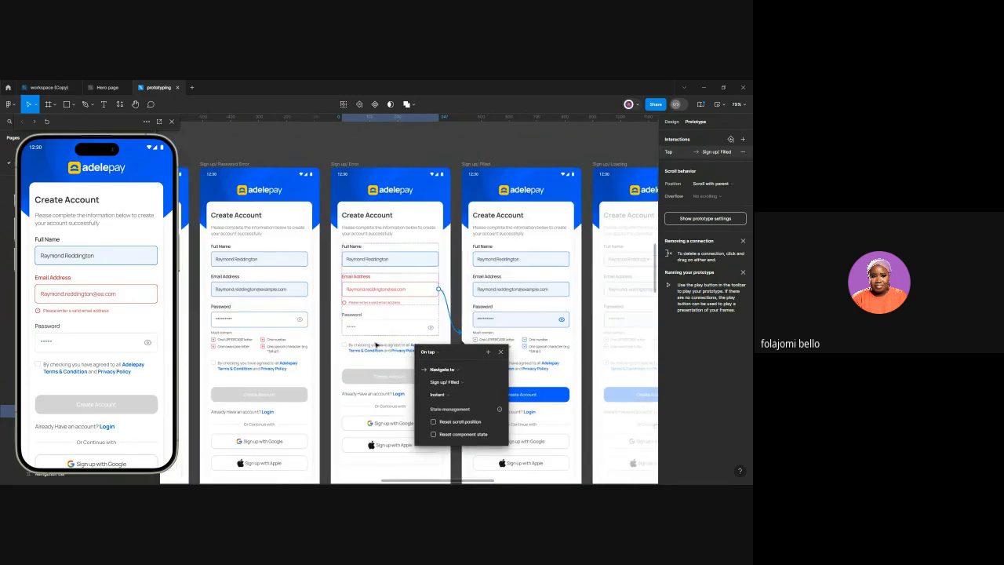
Select the "Already Have an account? Login" line on the first Sign up/ Empty State frame together with its matching layers across the sign-up frames
scroll(376, 345, down, 3)
scroll(378, 343, left, 5)
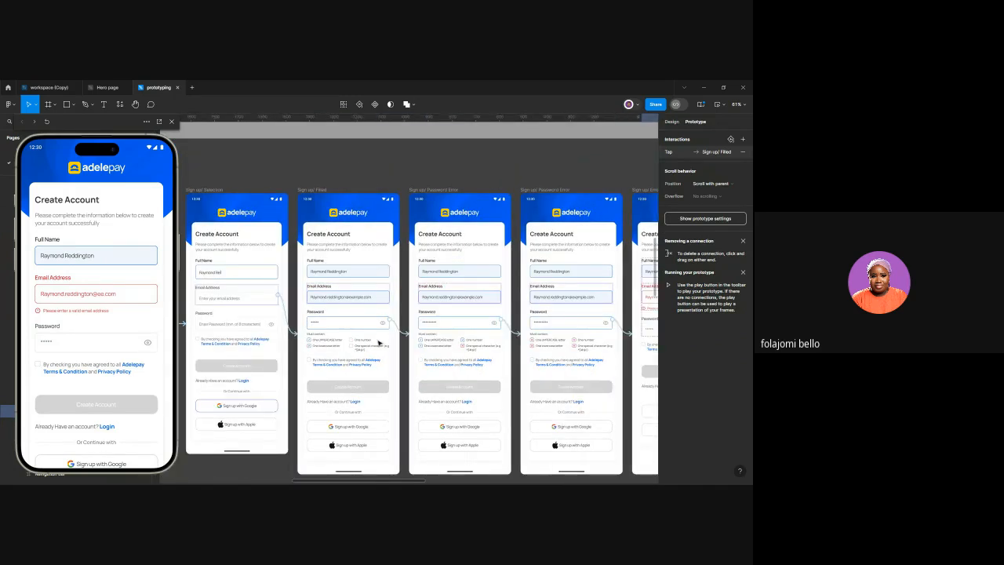
scroll(378, 343, left, 5)
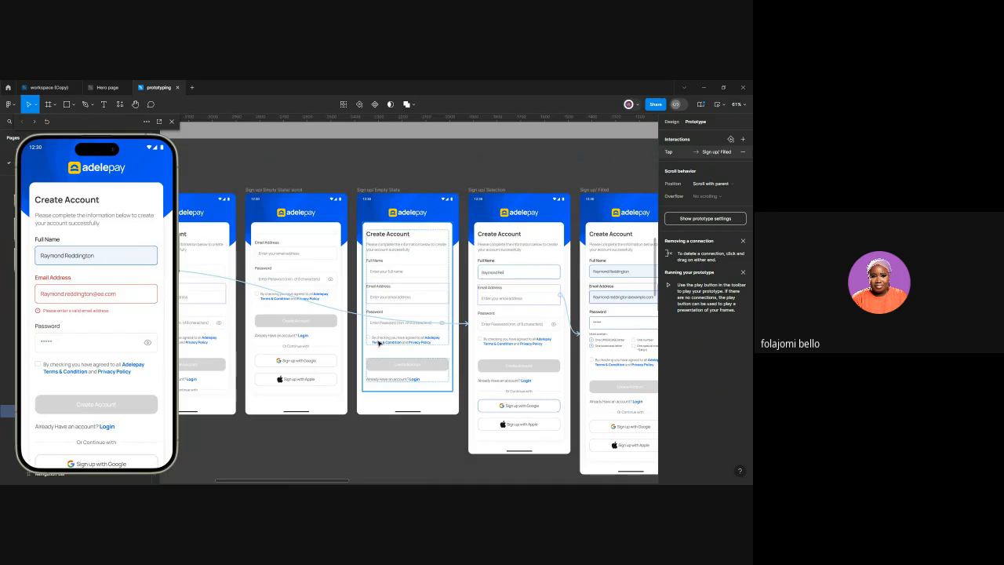
scroll(378, 342, left, 8)
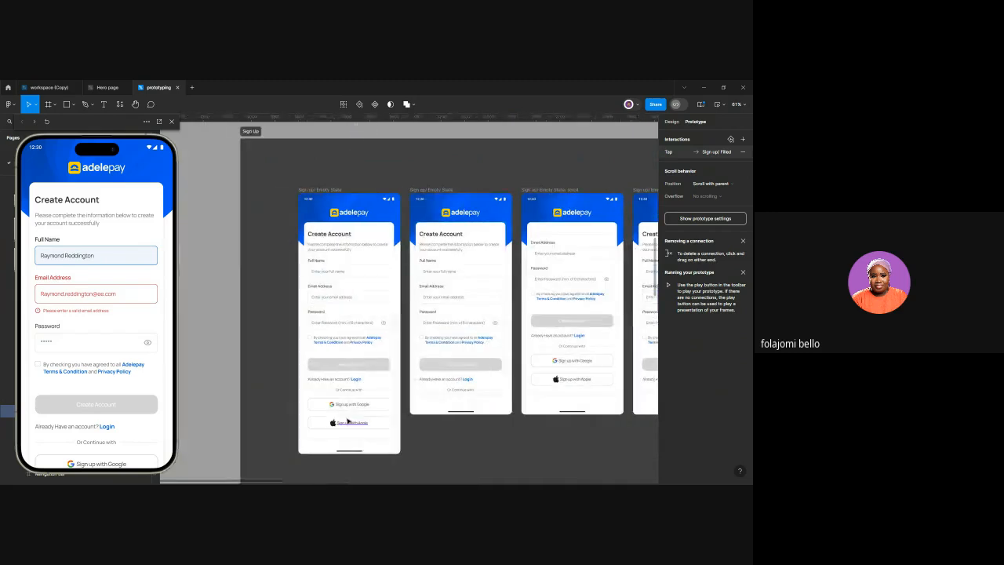
scroll(348, 421, up, 2)
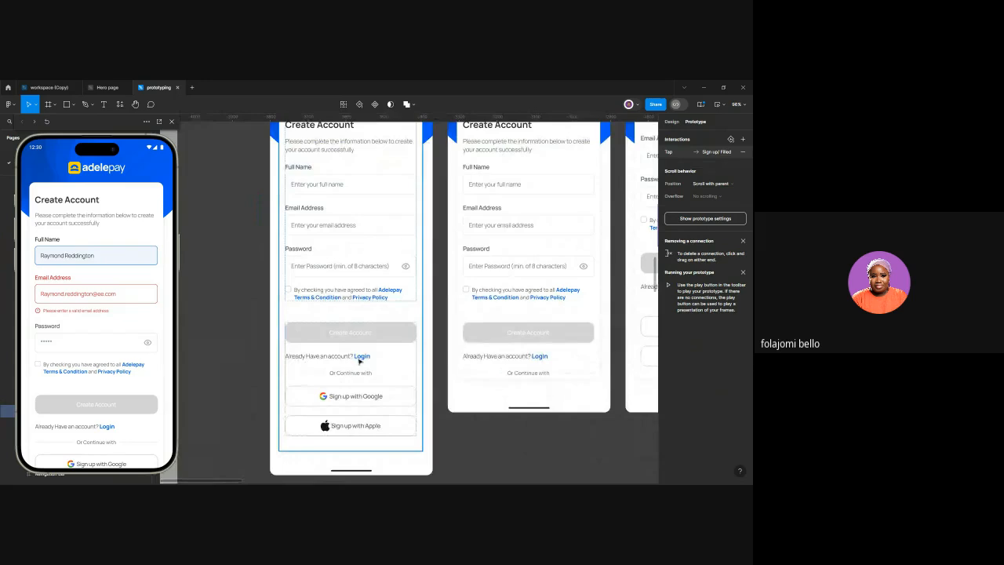
click(359, 359)
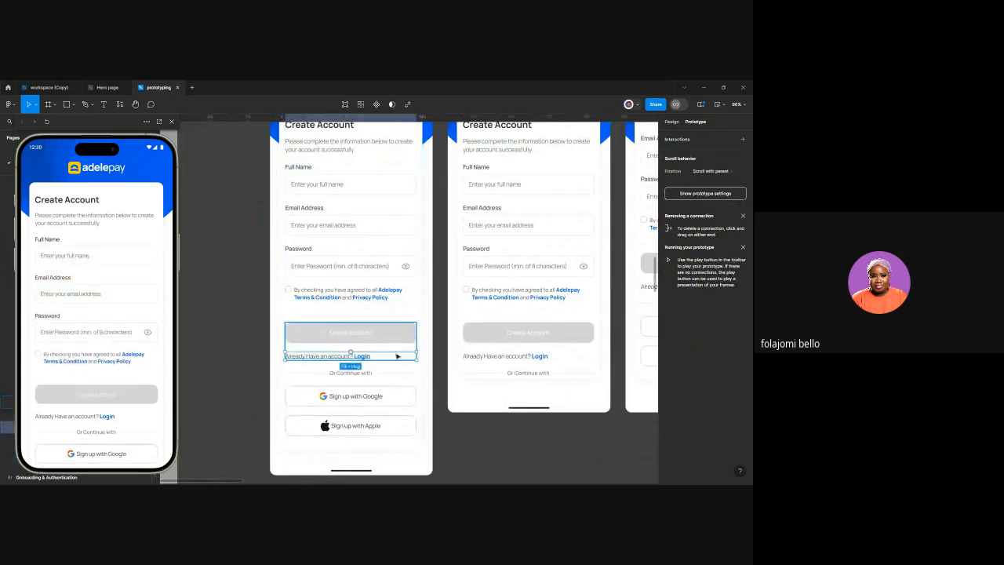
scroll(416, 356, down, 3)
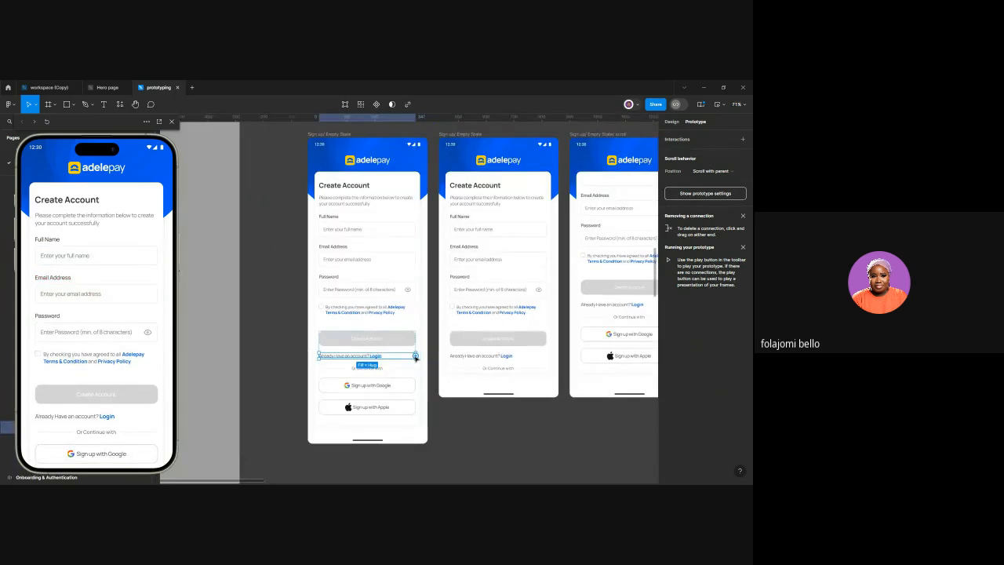
scroll(415, 357, down, 2)
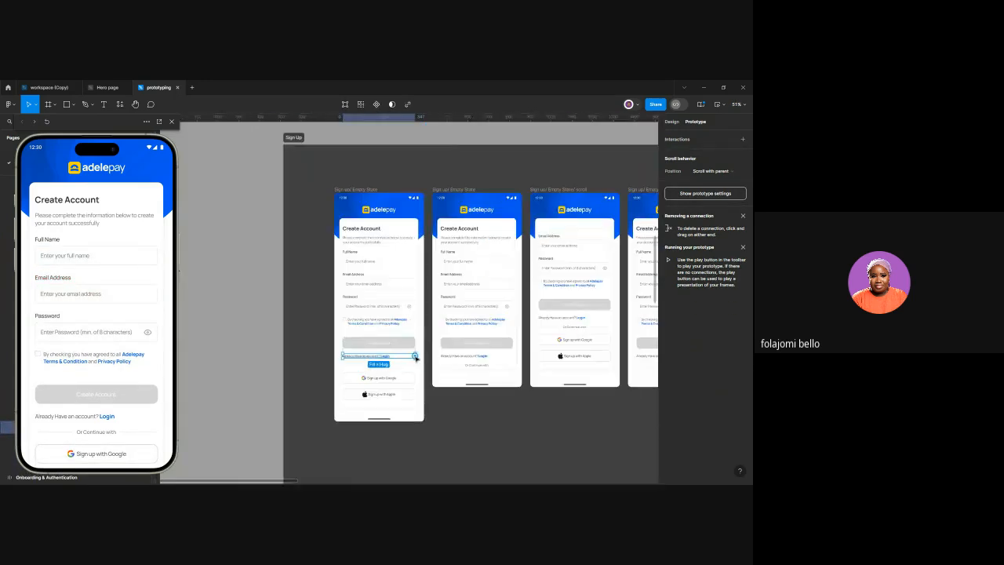
click(359, 106)
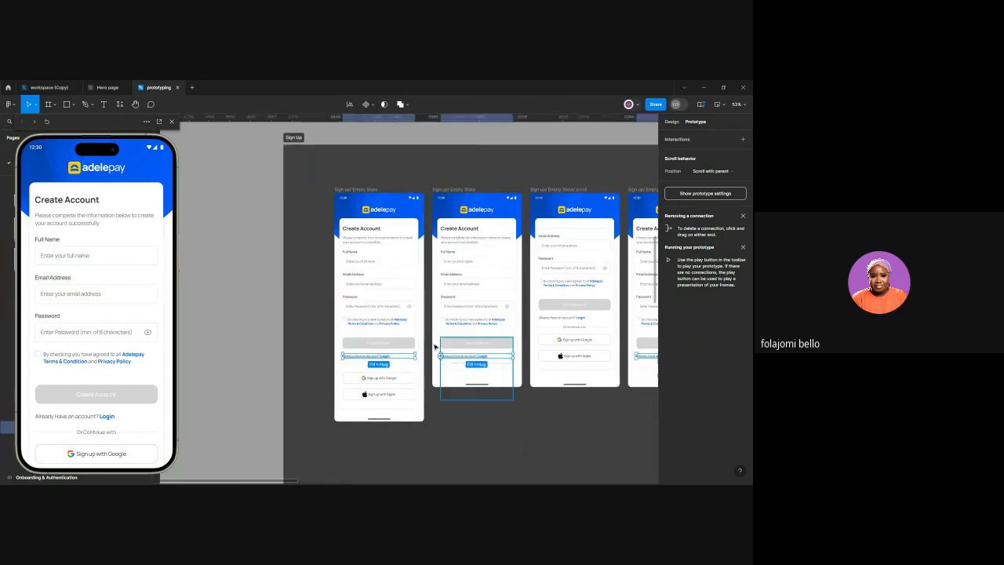
key(ctrl+z)
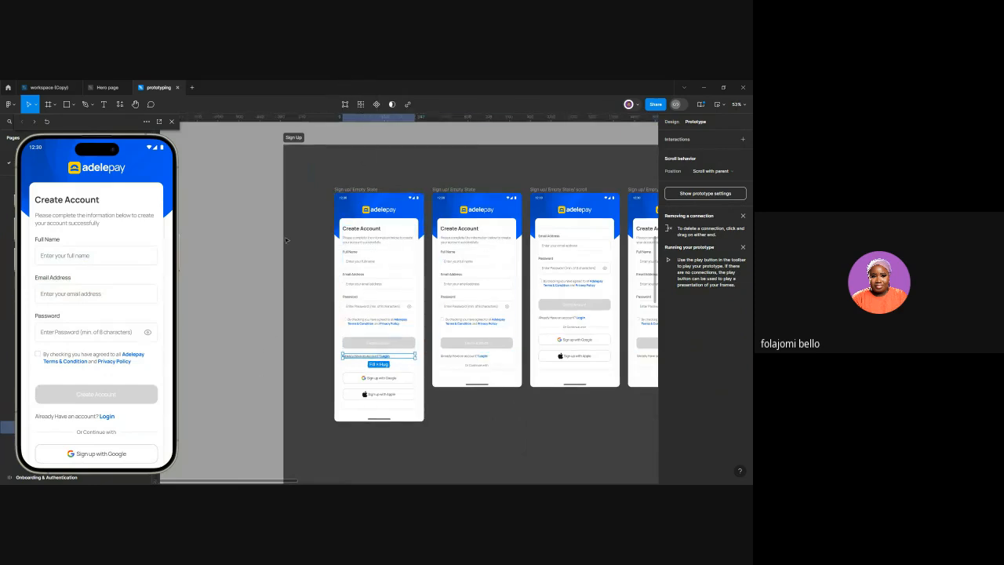
click(365, 104)
Connect all the selected "Already Have an account? Login" lines to the first Login/ Empty State frame, on tap with Instant animation
scroll(472, 321, right, 3)
scroll(471, 321, down, 5)
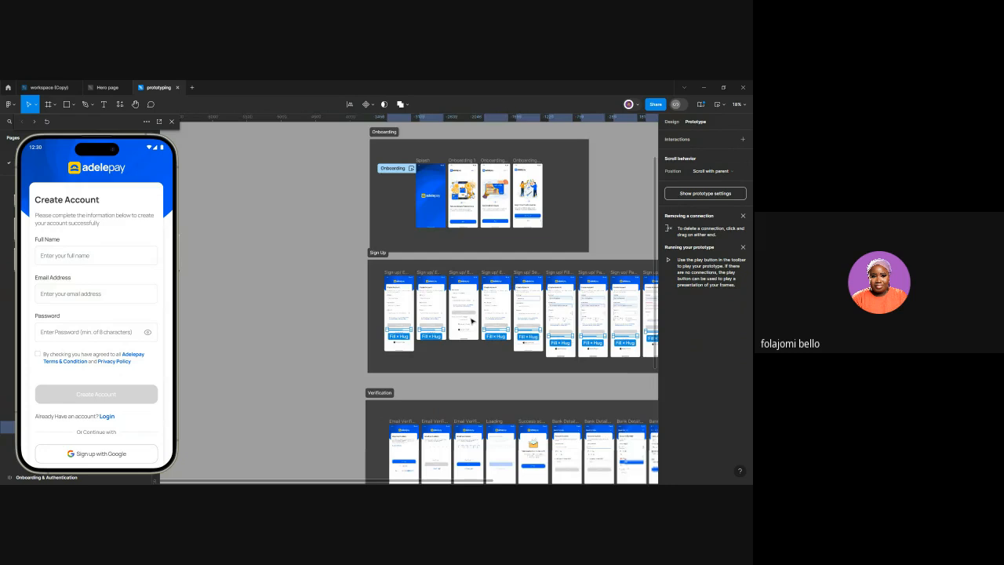
scroll(471, 321, down, 5)
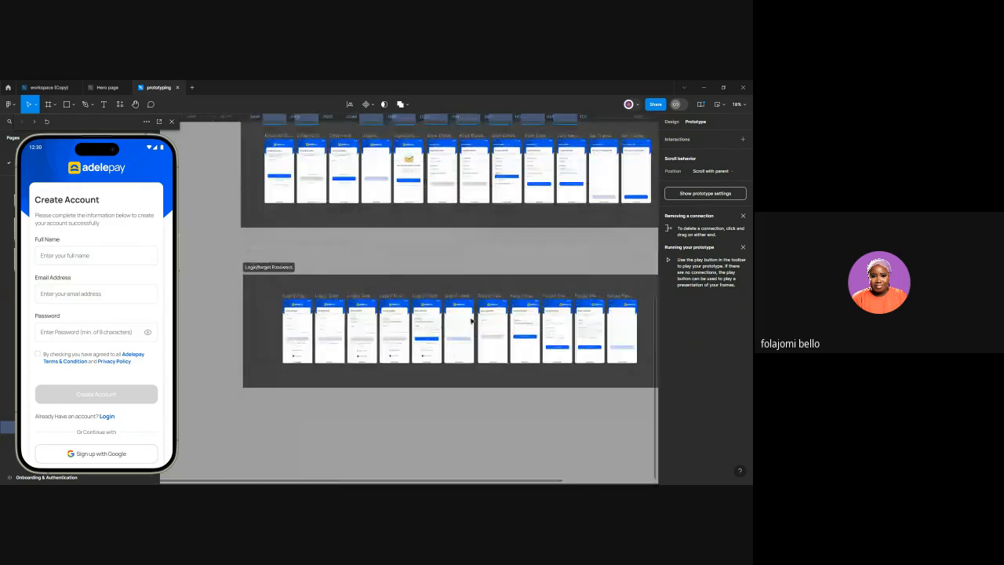
scroll(471, 321, up, 5)
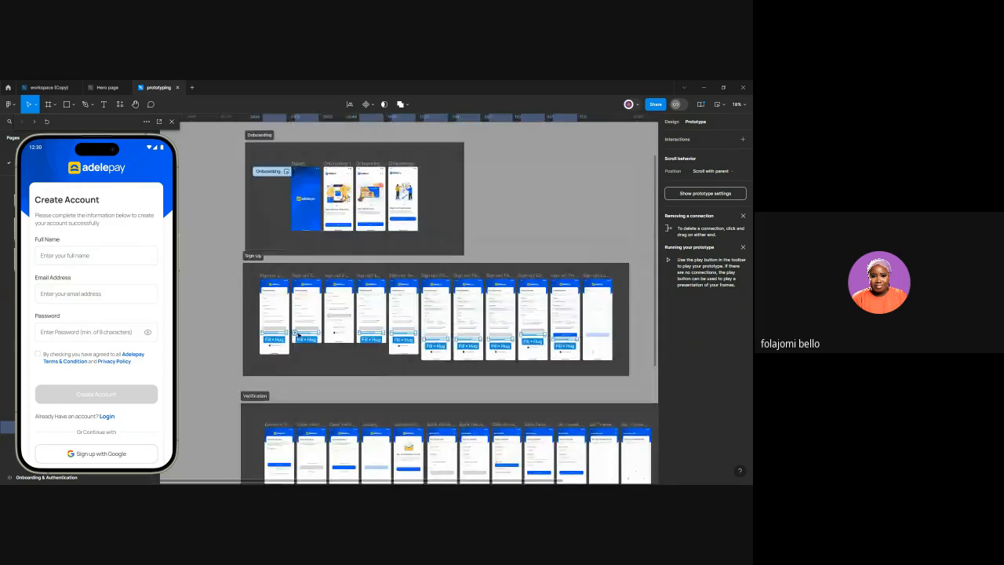
drag(276, 333, 294, 408)
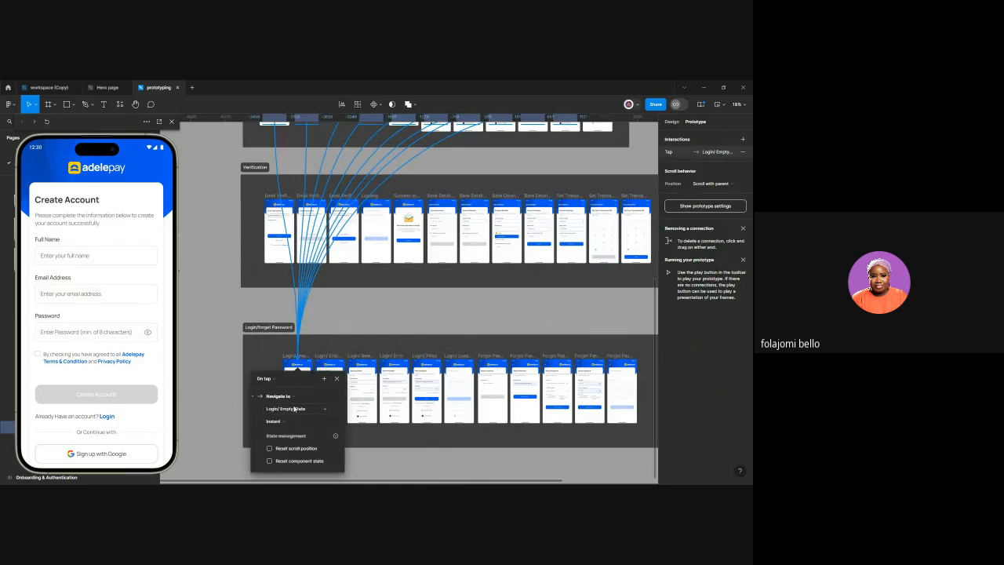
scroll(294, 409, up, 1)
scroll(294, 409, up, 6)
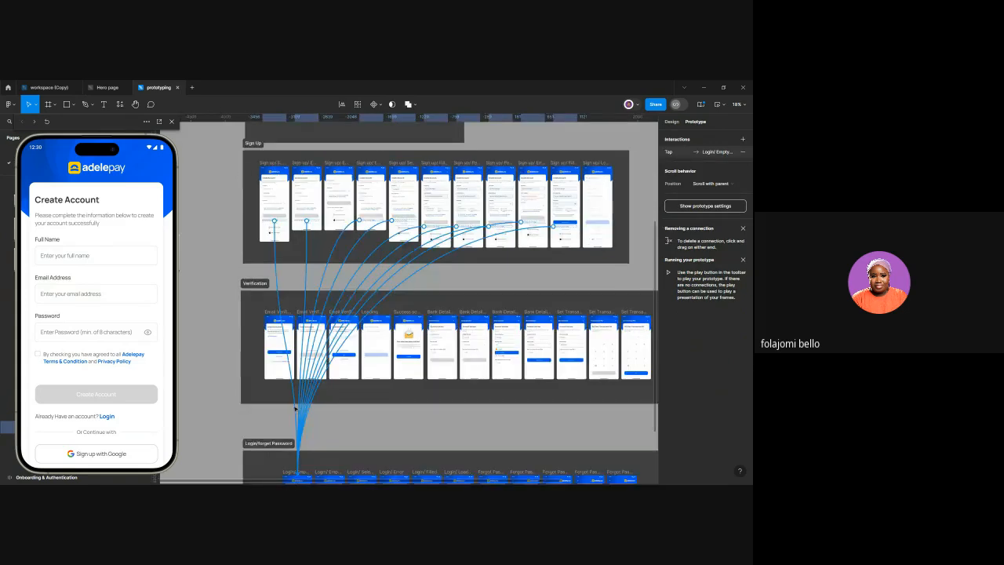
scroll(298, 263, up, 4)
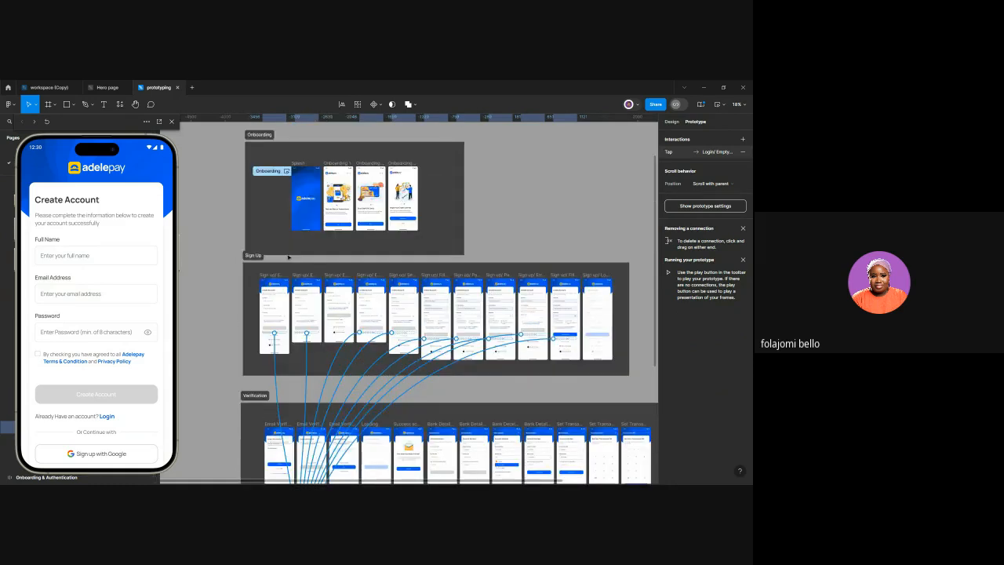
scroll(288, 256, up, 10)
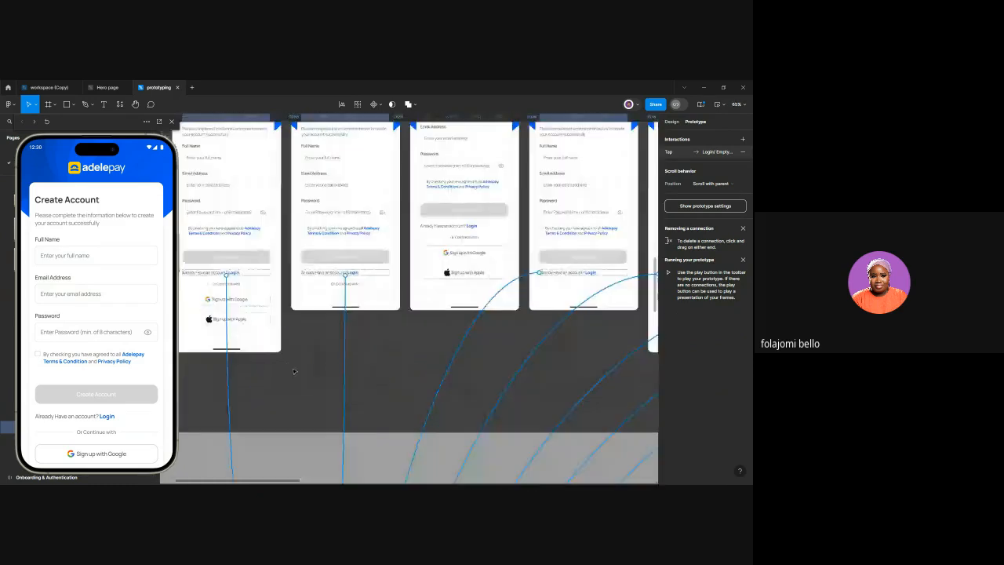
scroll(293, 371, down, 2)
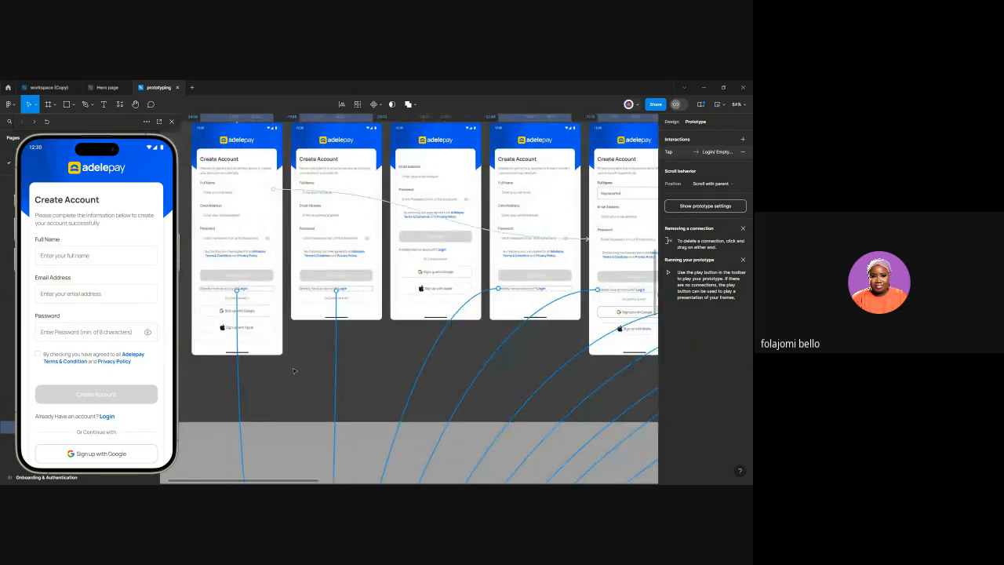
click(286, 365)
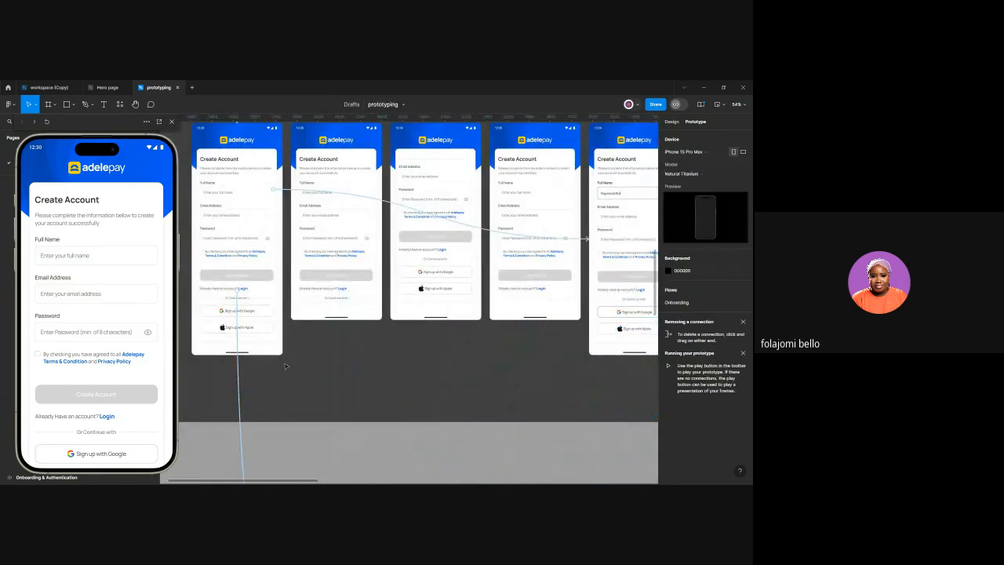
Test the Full Name, Email Address and Password interactions of the sign-up form in the phone preview
click(92, 261)
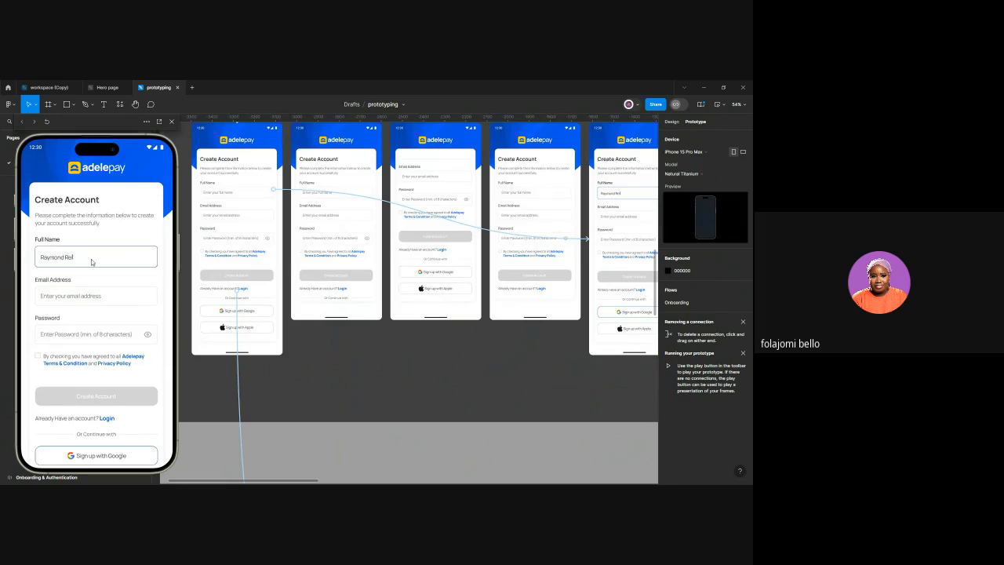
click(101, 304)
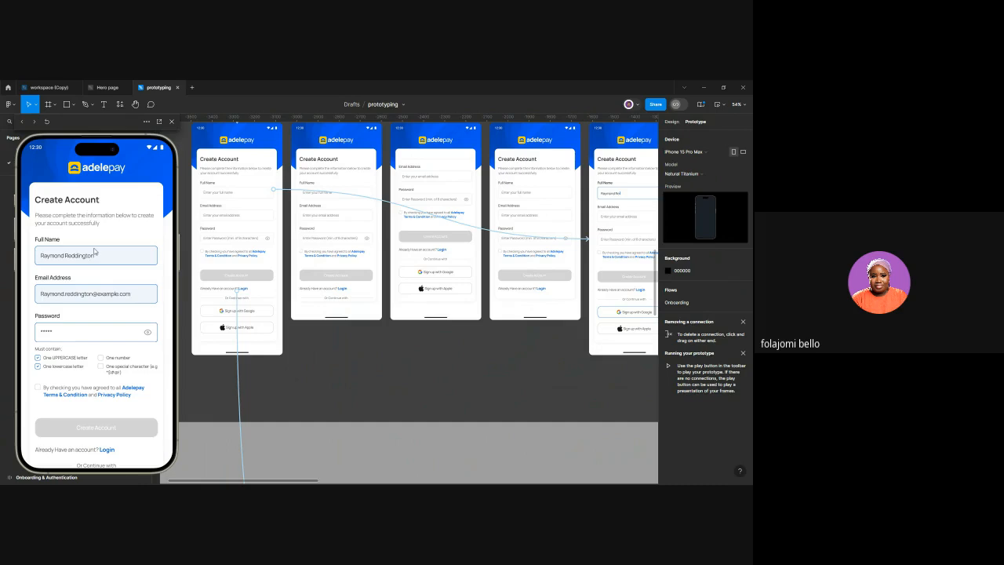
click(98, 338)
click(105, 334)
click(74, 359)
click(90, 380)
click(85, 377)
click(85, 377)
click(85, 377)
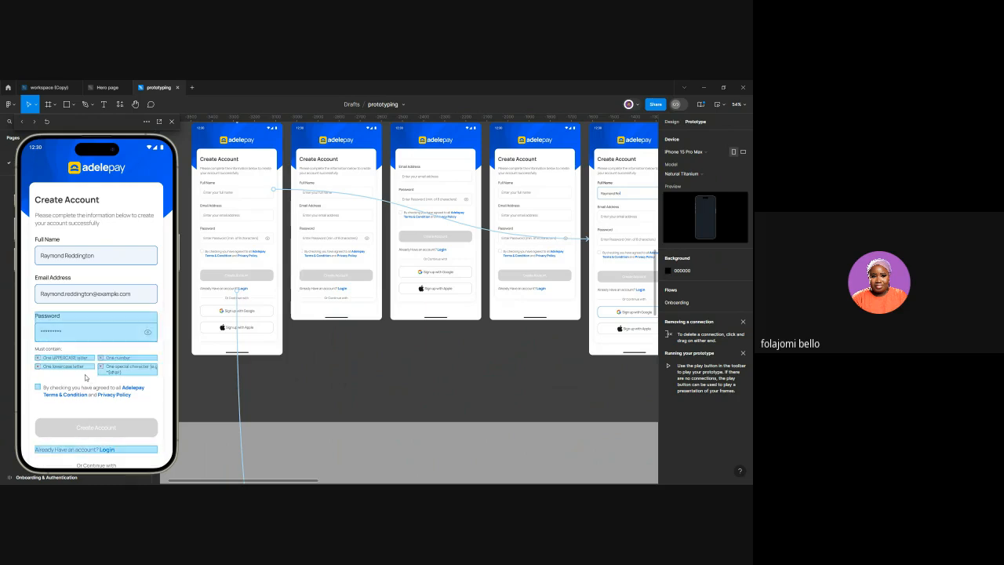
click(85, 377)
click(85, 377)
Test the terms checkbox, the Password field's link to the error screen and the Email Address field's link to the filled form in the preview
click(38, 388)
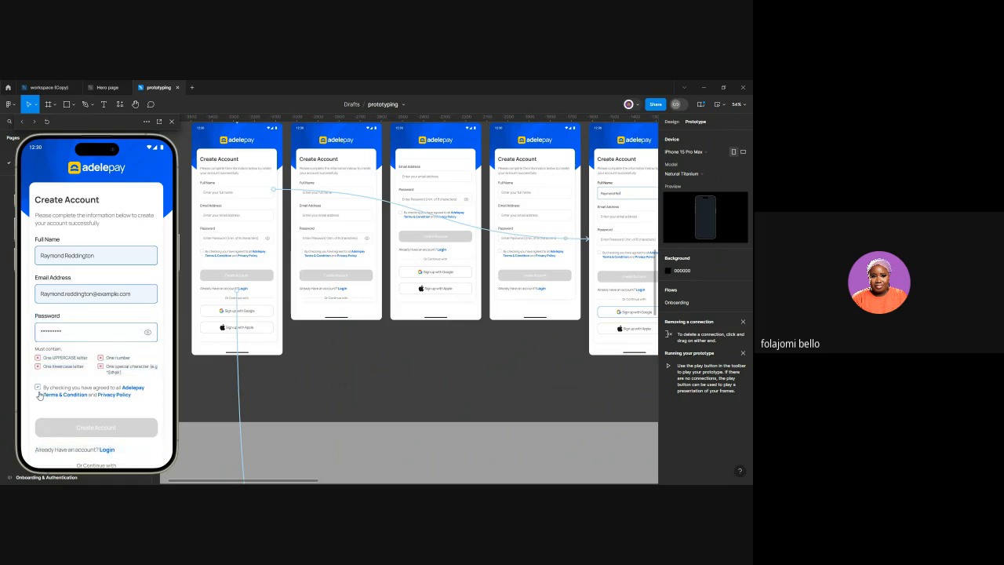
click(38, 388)
click(37, 388)
click(101, 333)
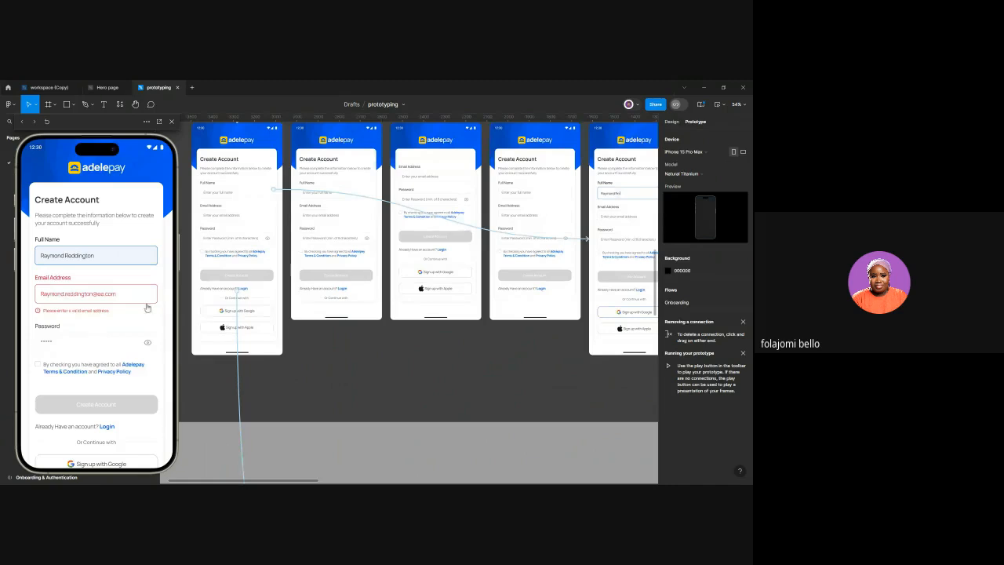
click(127, 321)
click(107, 294)
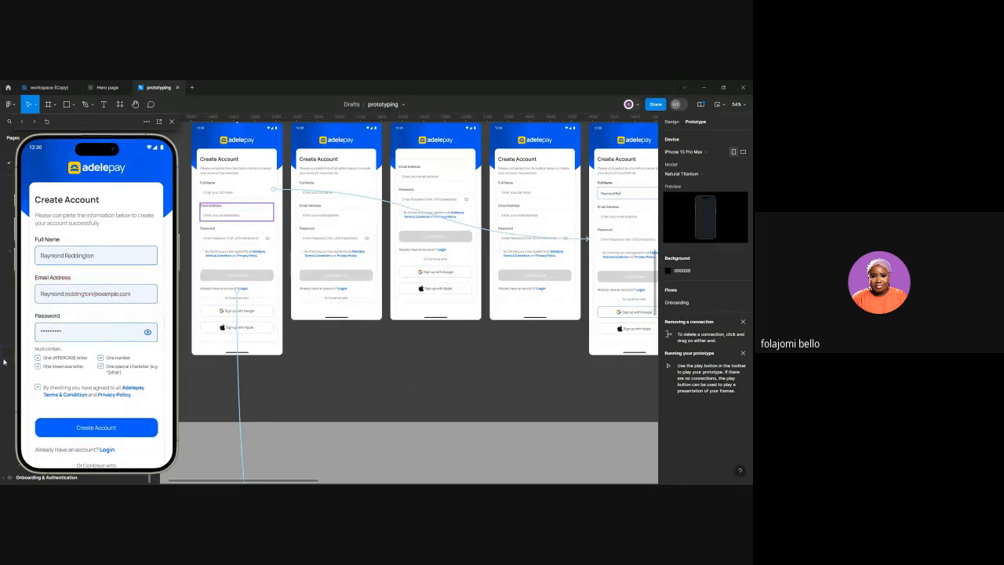
Test the Login link on the completed sign-up form in the preview, and return to the sign-up form
click(39, 403)
click(38, 388)
scroll(41, 400, down, 2)
scroll(43, 400, up, 2)
scroll(42, 400, down, 2)
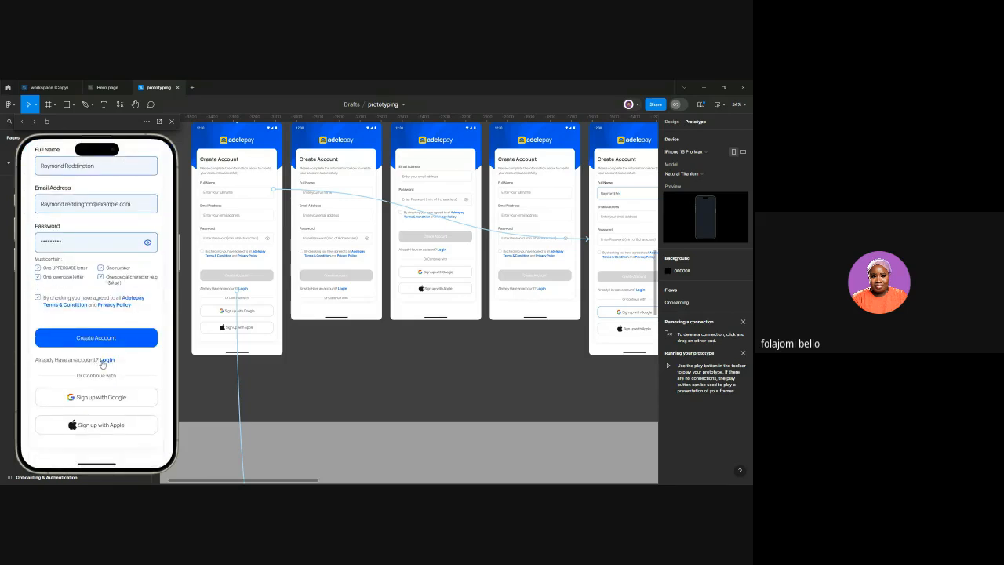
click(103, 359)
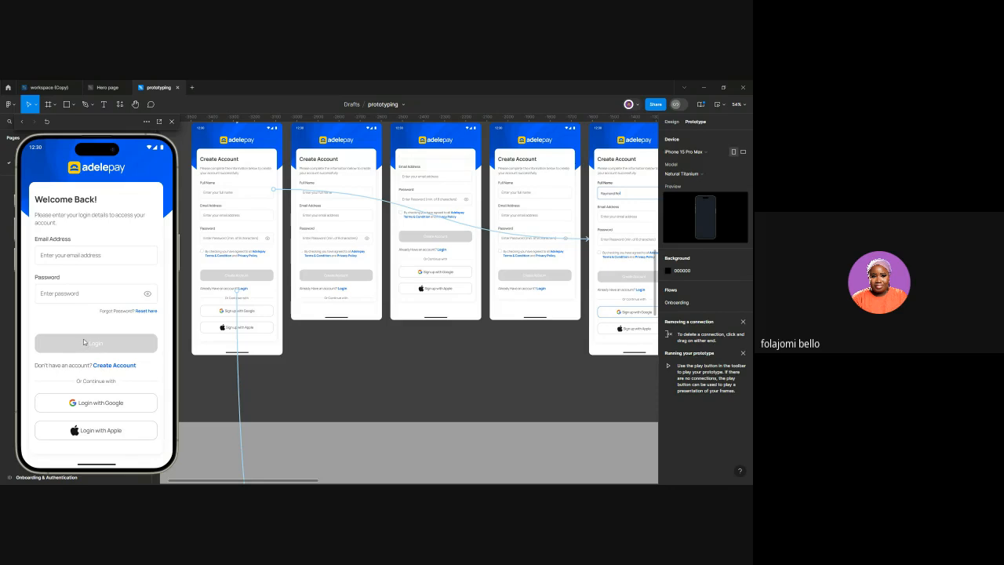
click(128, 345)
scroll(122, 343, up, 2)
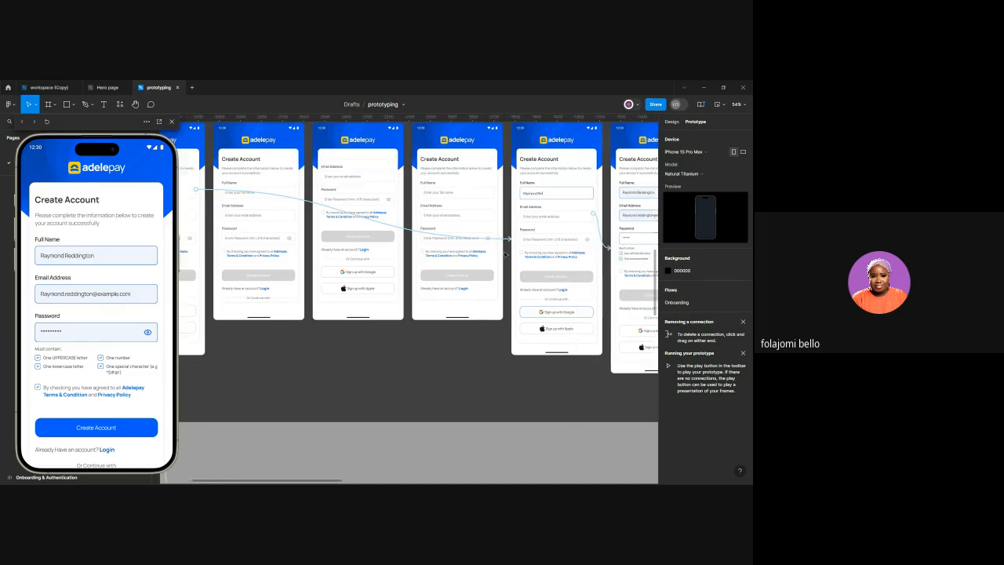
Connect the active Create Account button on the last Sign up/ Filled frame to the Sign up/ Loading frame, on tap with Instant animation
scroll(508, 249, right, 6)
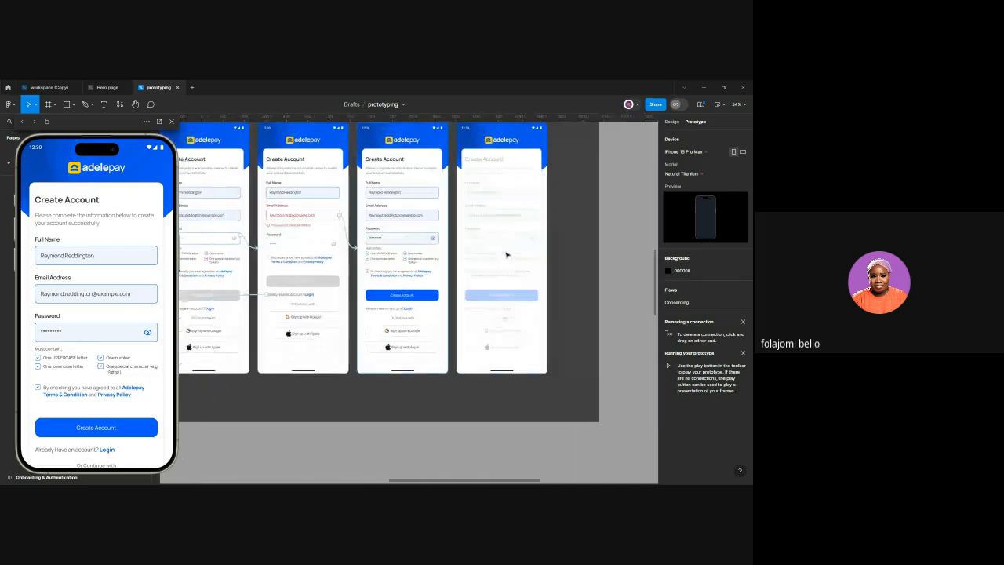
scroll(430, 307, up, 3)
scroll(430, 307, up, 4)
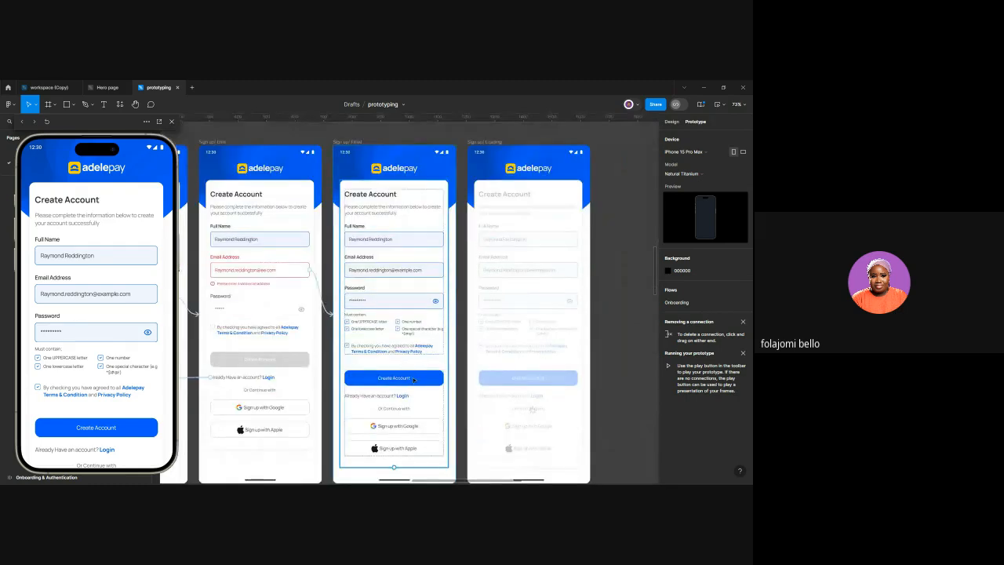
click(413, 380)
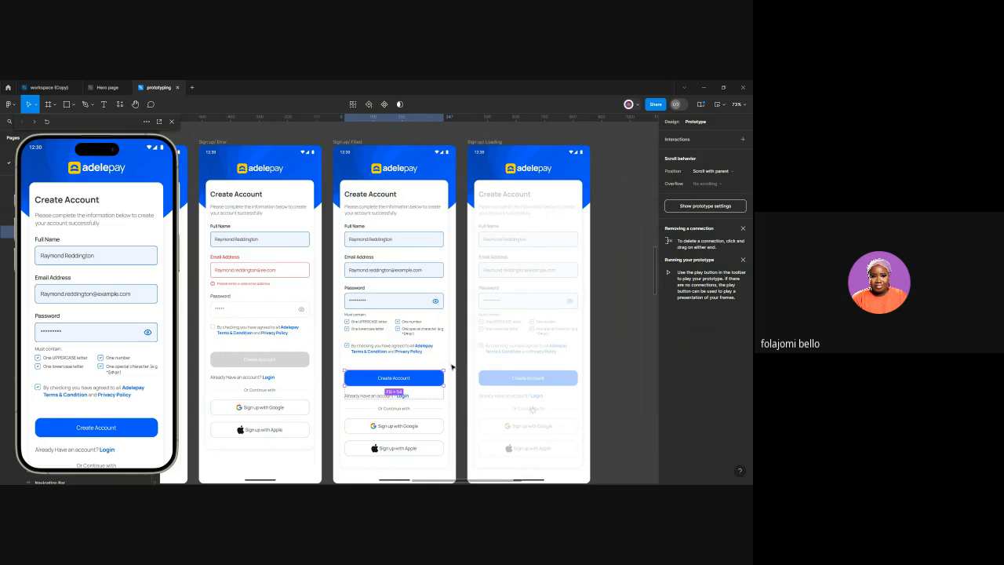
drag(444, 378, 479, 381)
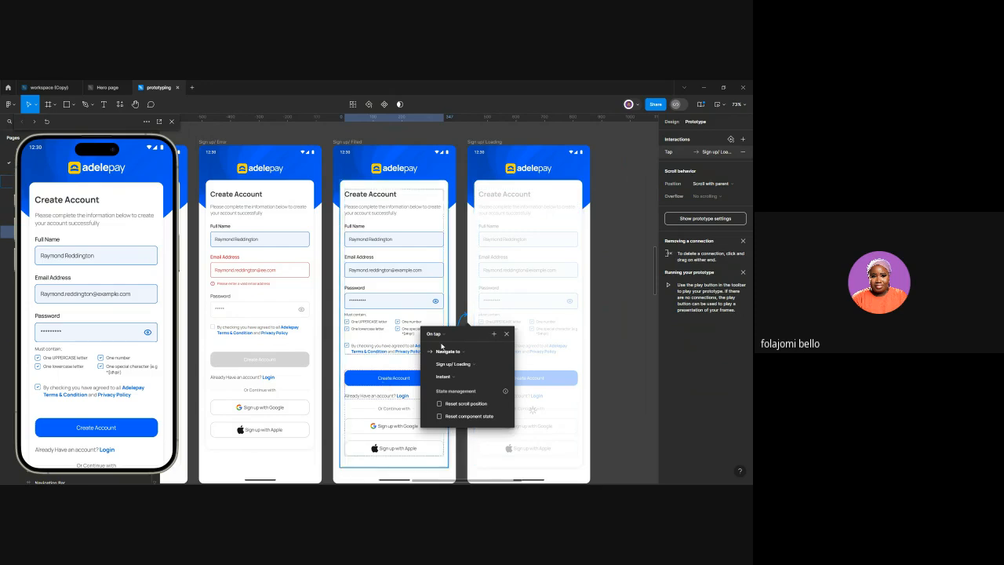
Examine the loading spinner near the "Or Continue with" divider on the Sign up/ Loading frame and try to select it directly on the canvas
click(492, 148)
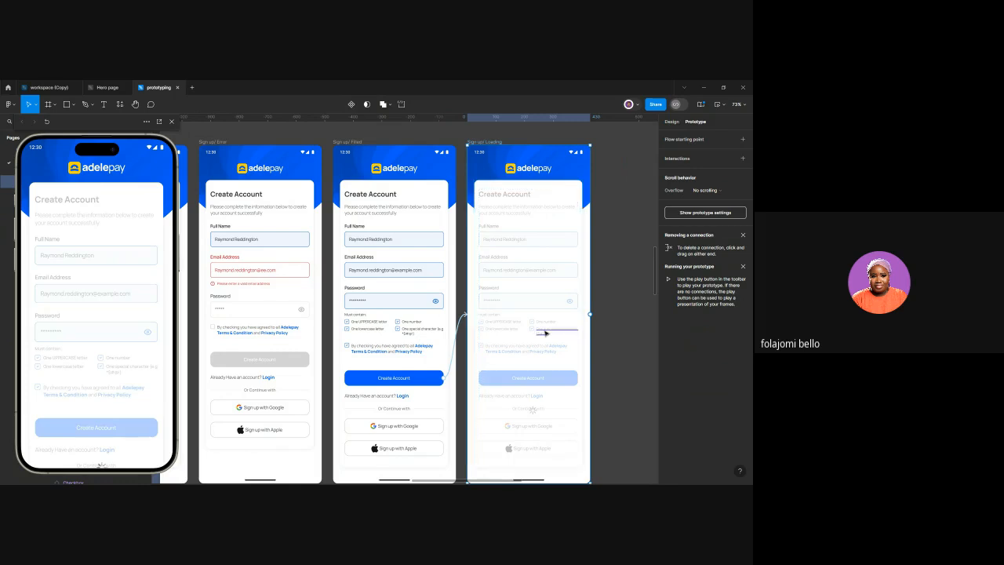
scroll(547, 331, down, 1)
scroll(428, 326, down, 3)
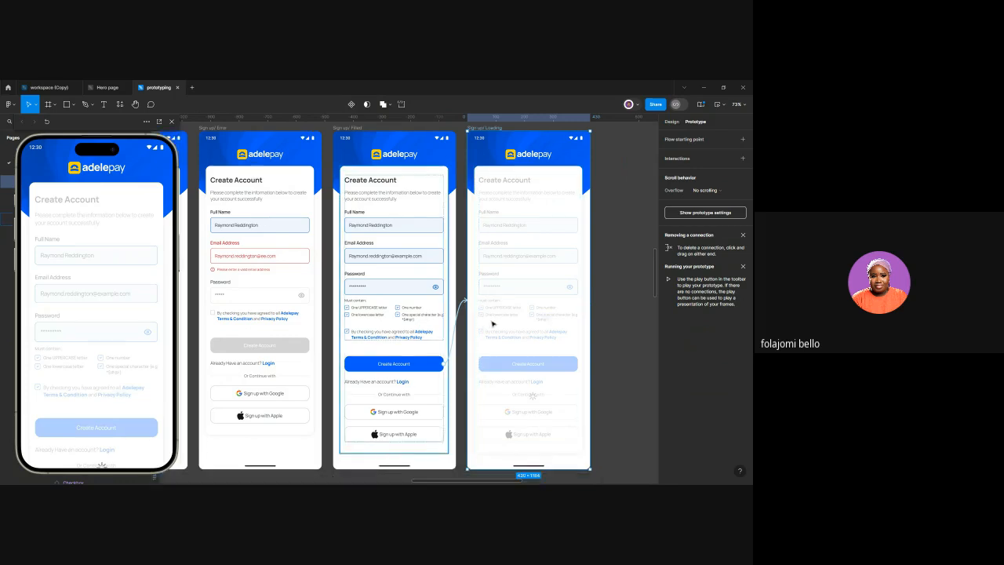
click(534, 386)
click(534, 387)
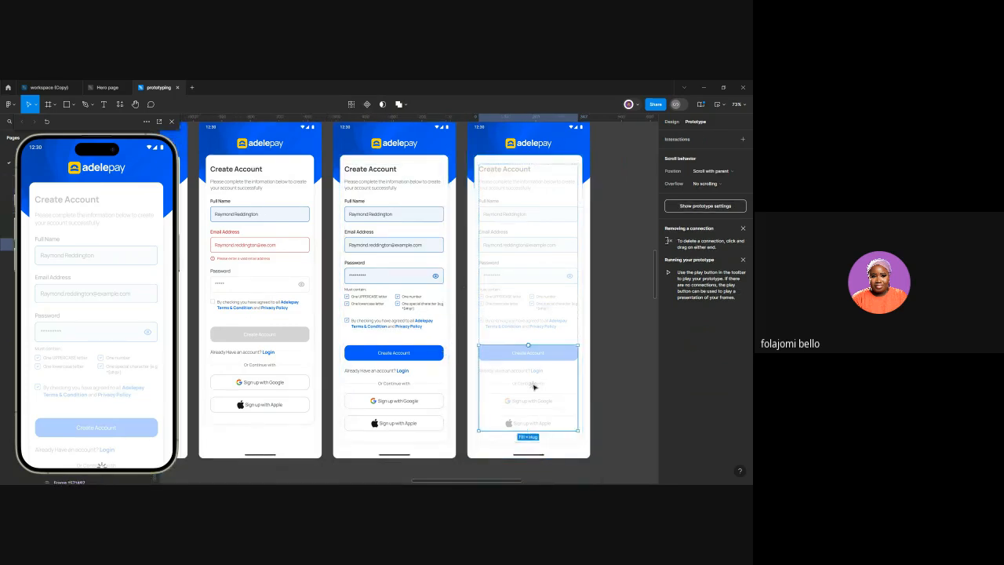
click(534, 387)
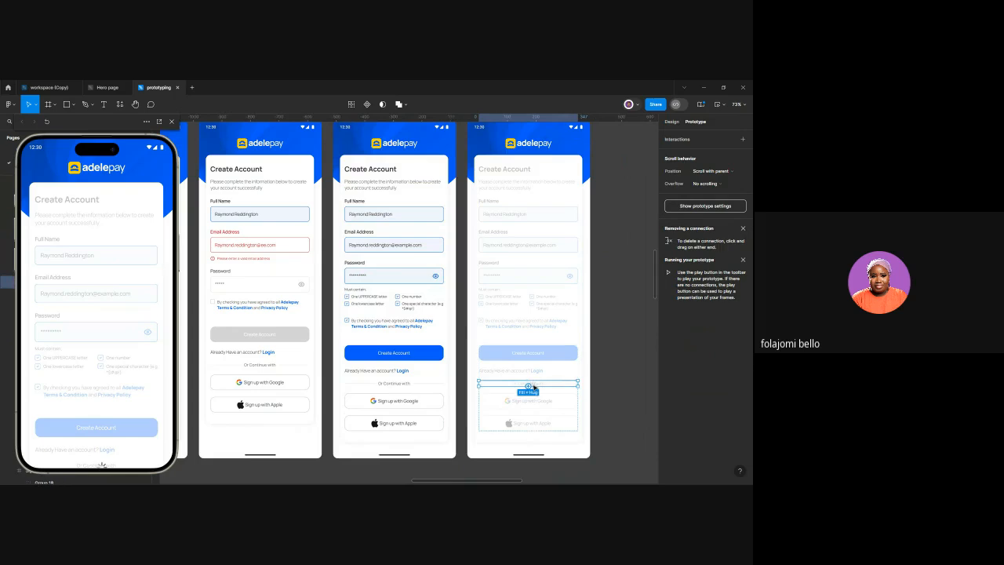
click(538, 387)
scroll(538, 387, up, 5)
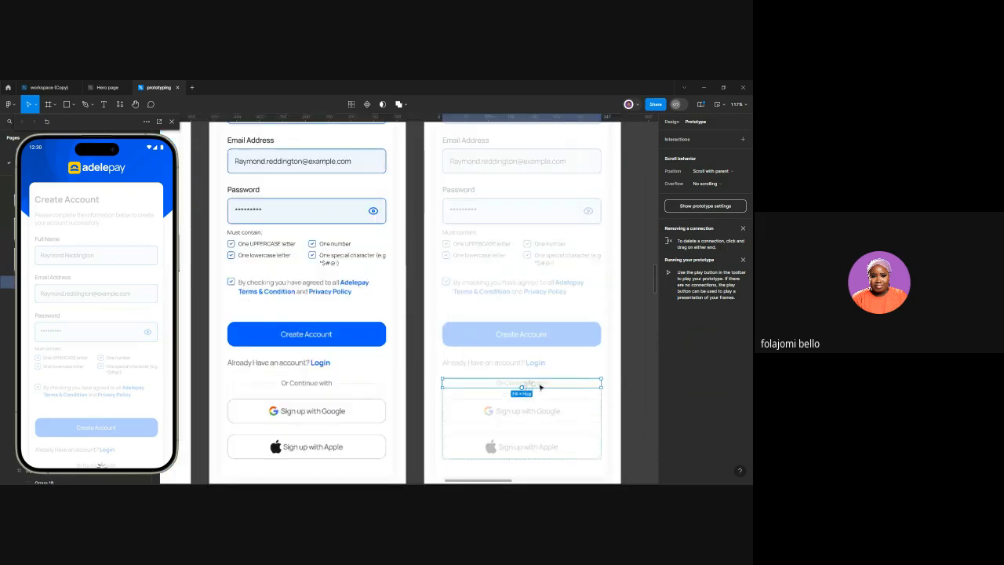
click(522, 400)
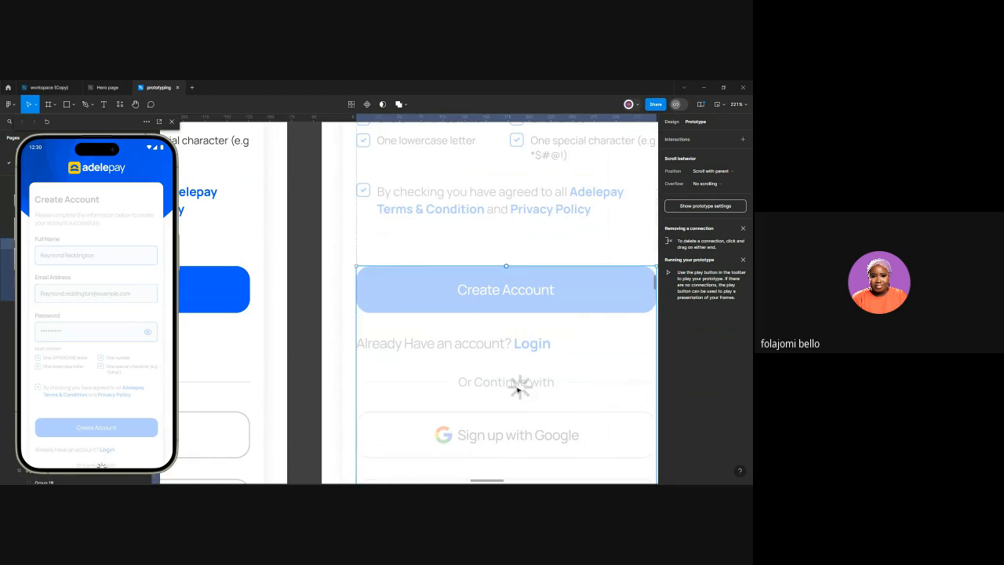
click(521, 384)
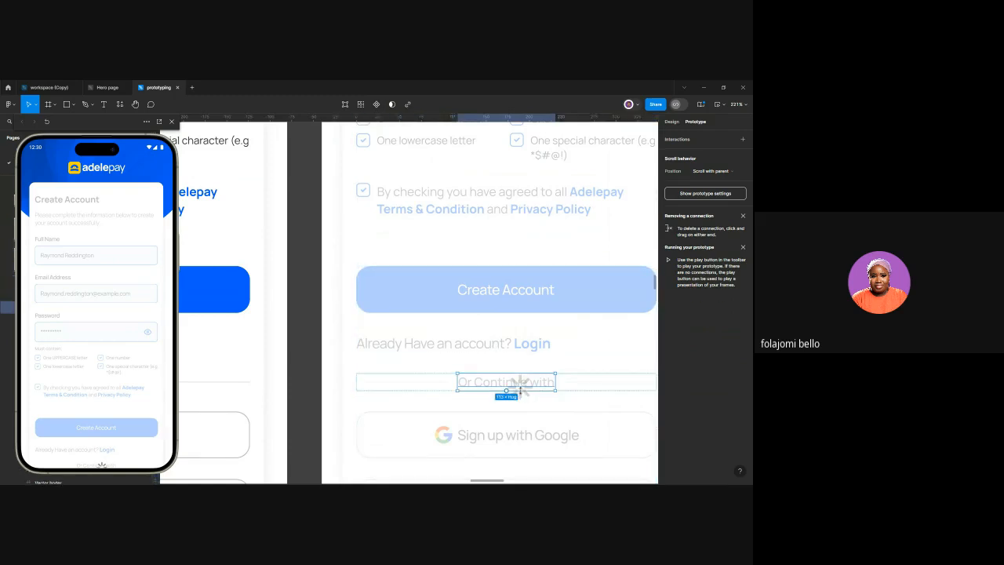
click(519, 398)
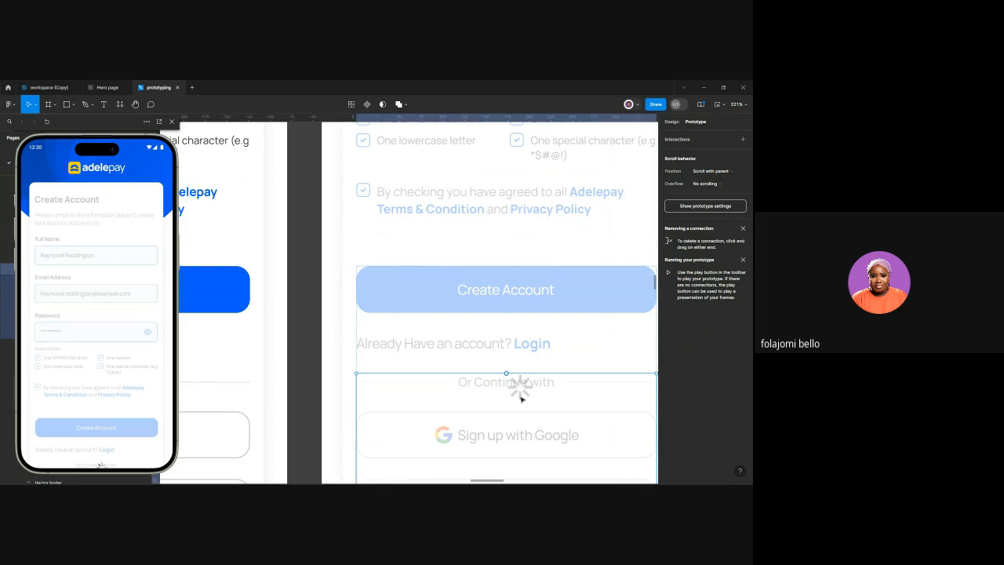
scroll(521, 396, down, 2)
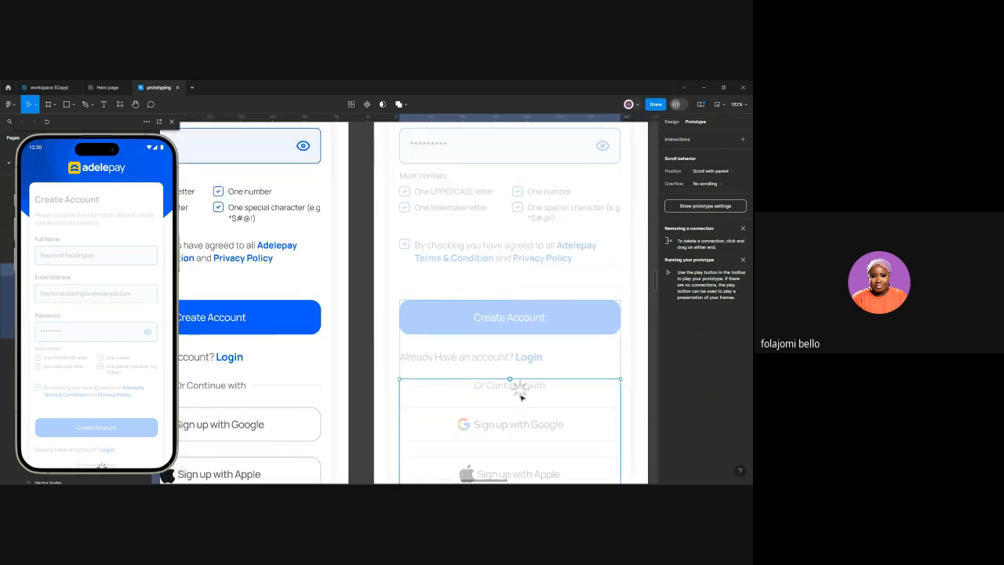
scroll(521, 397, down, 3)
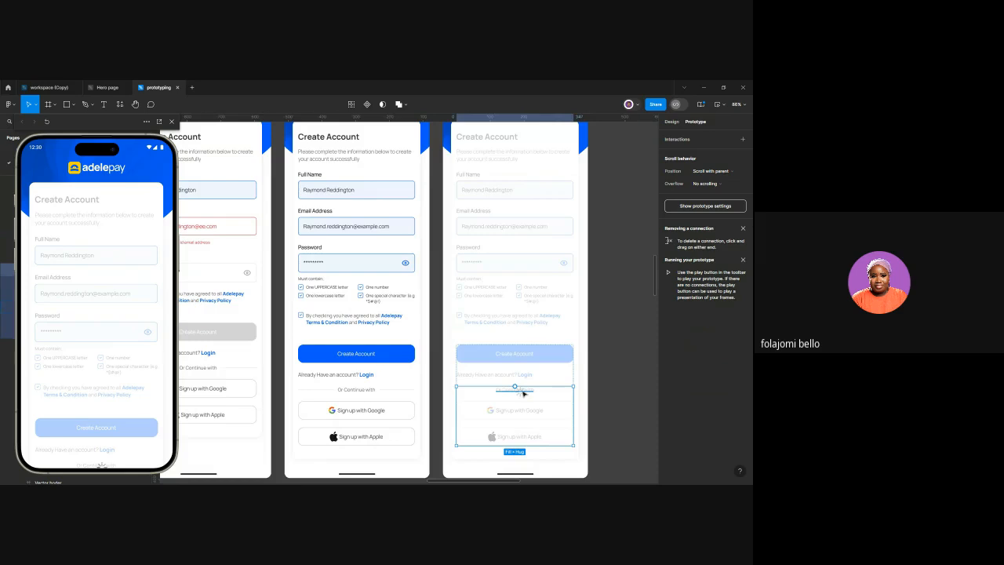
scroll(523, 393, up, 5)
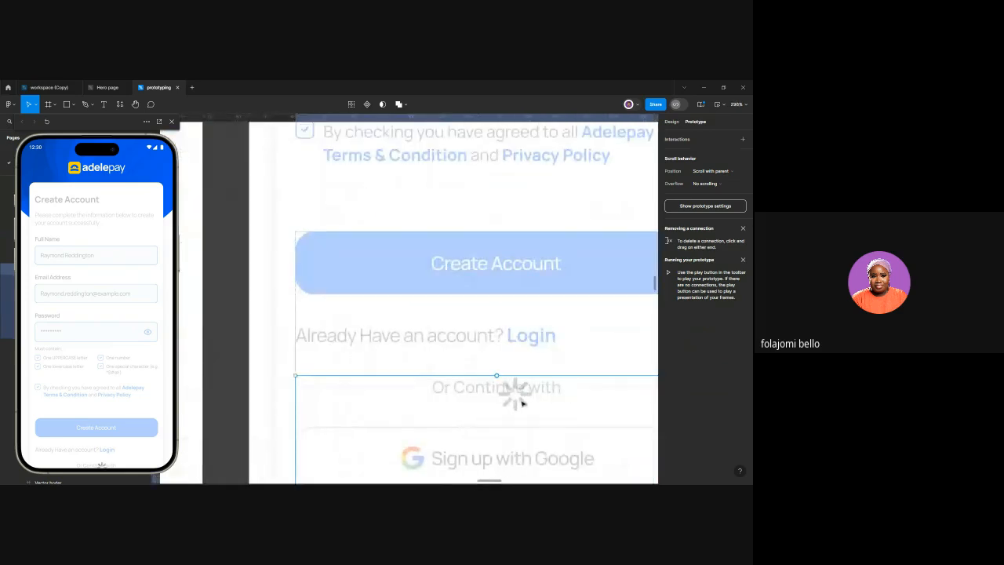
Move the phone preview off the layer list and look for the spinner's layer within the Sign up/ Loading frame
drag(130, 125, 247, 123)
scroll(110, 278, down, 2)
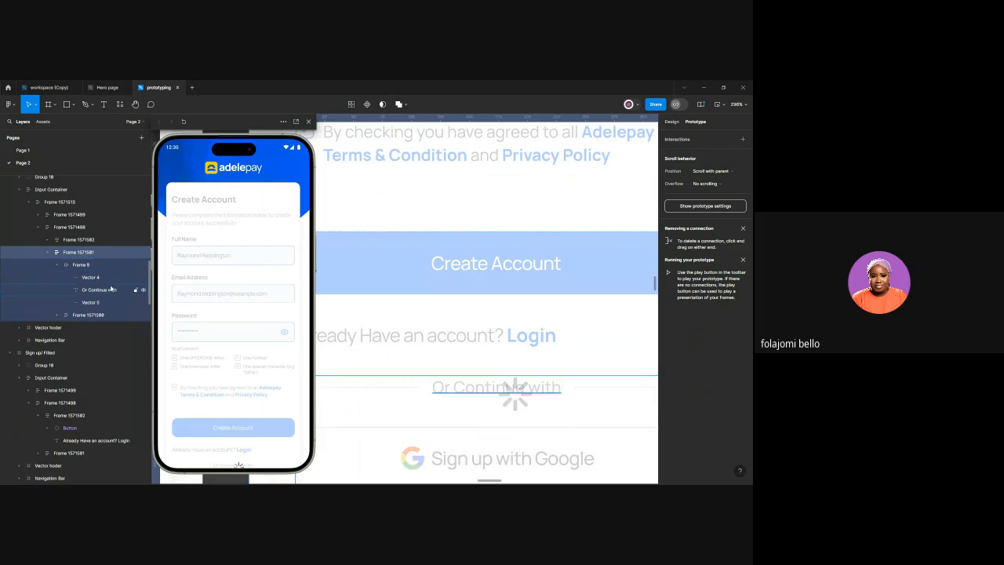
scroll(111, 288, down, 2)
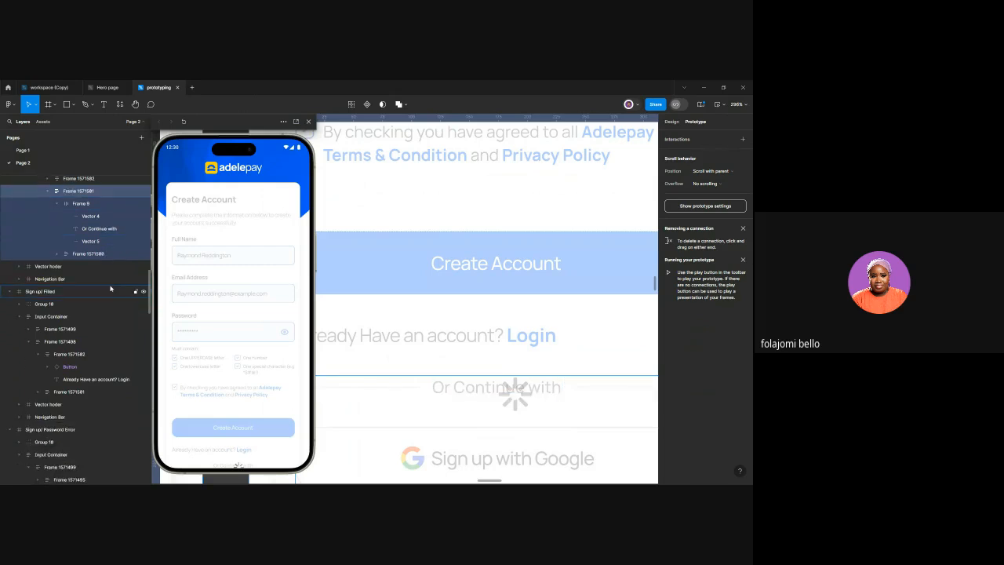
scroll(92, 298, up, 10)
scroll(92, 298, up, 3)
scroll(92, 298, down, 5)
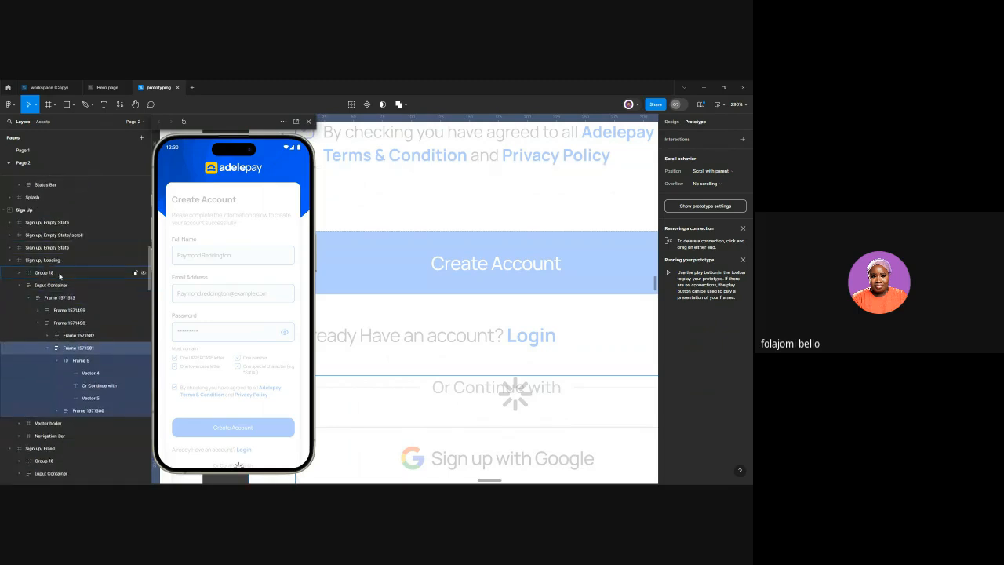
click(59, 276)
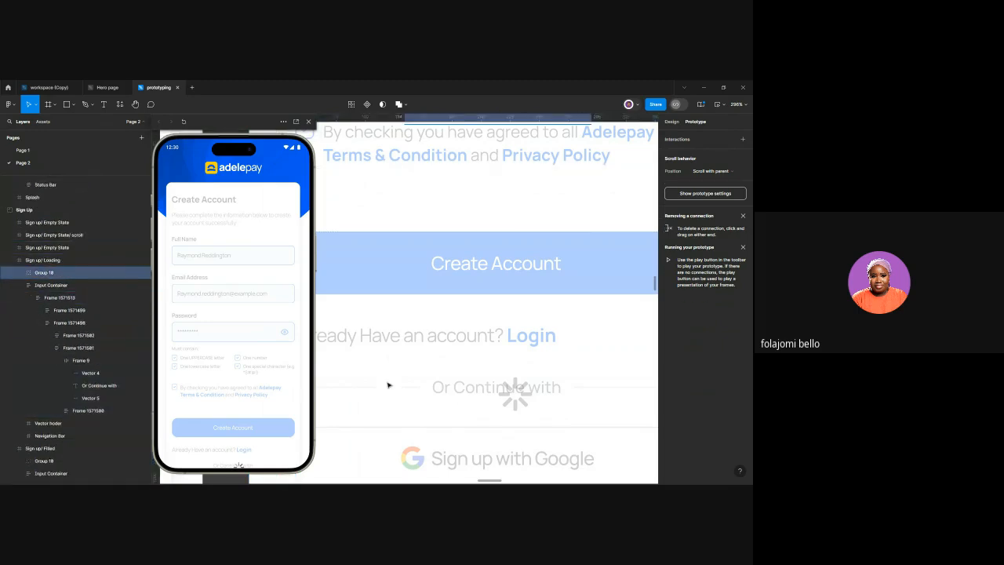
click(454, 385)
click(454, 385)
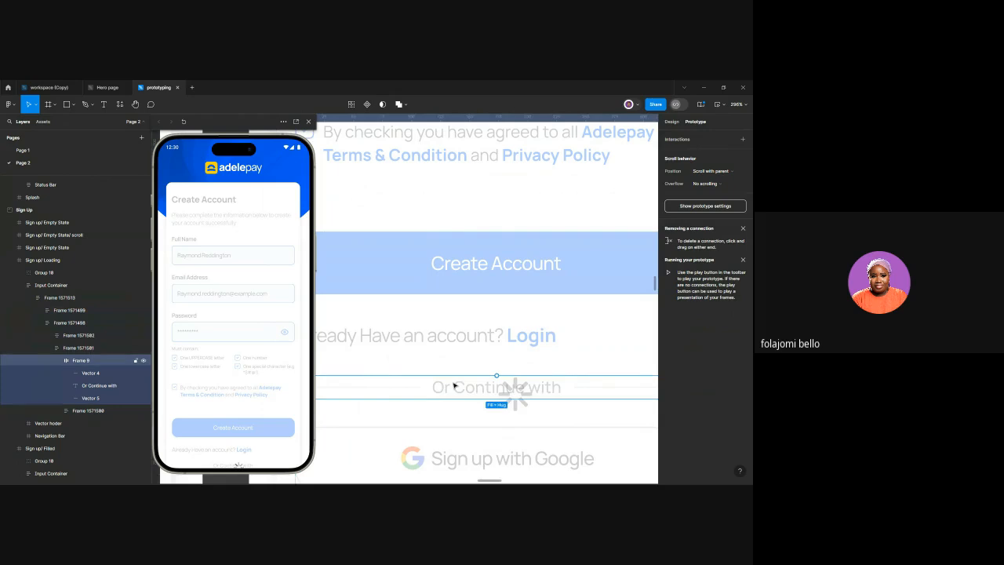
Check the Vector hoder, Navigation Bar, Group 18 and Input Container layers of the Sign up/ Loading frame for the spinner
scroll(454, 385, down, 1)
scroll(454, 385, down, 5)
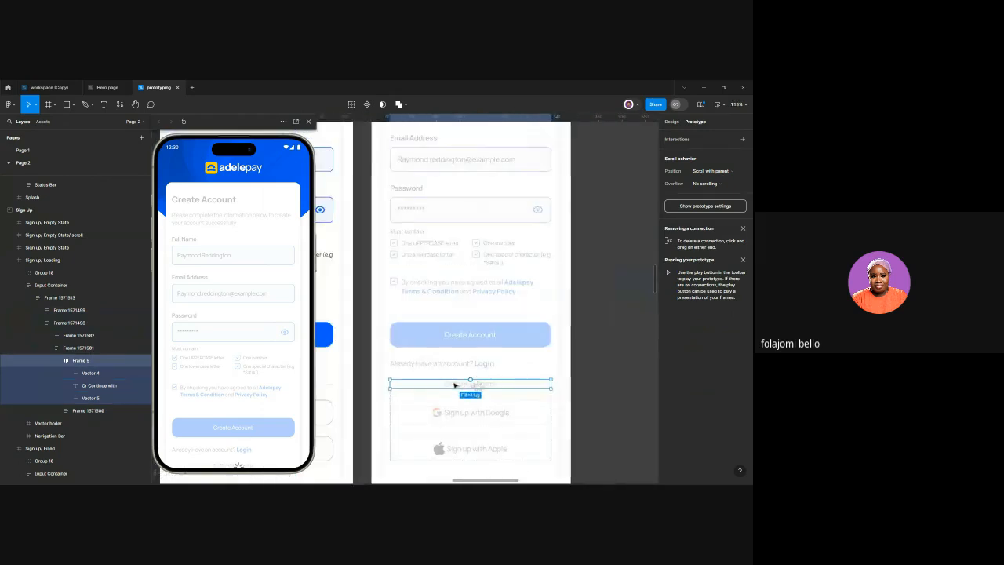
scroll(454, 385, down, 1)
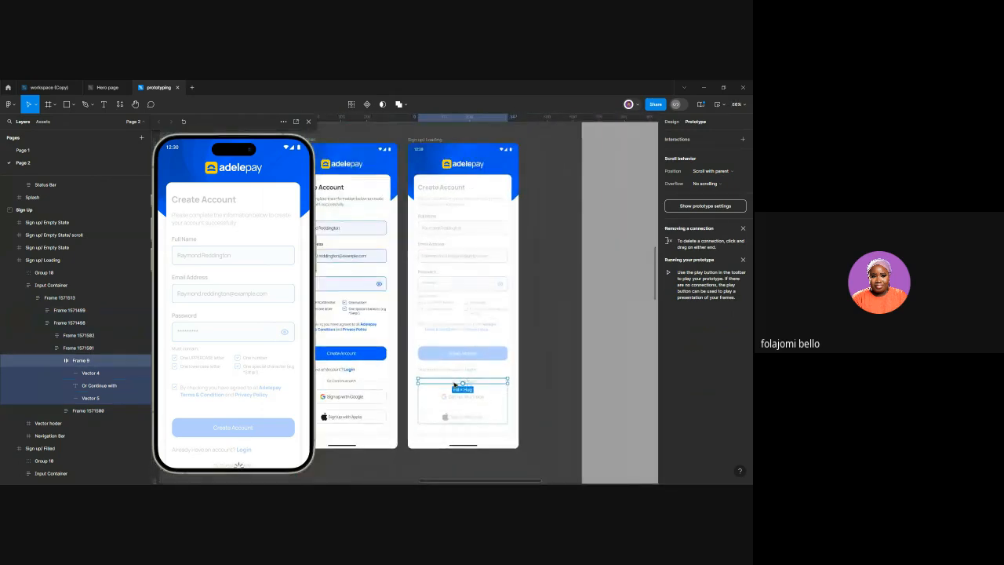
click(78, 425)
click(71, 437)
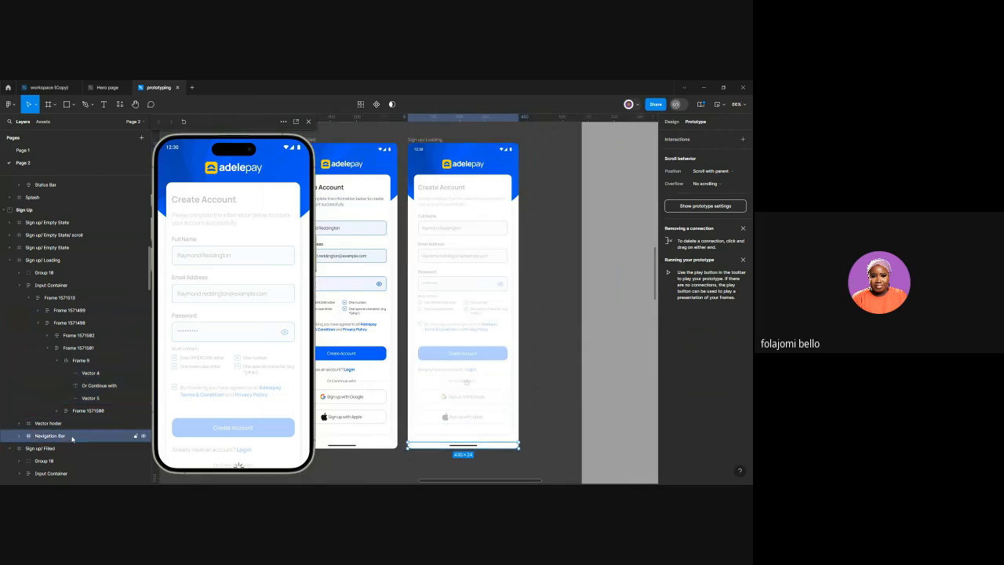
click(57, 262)
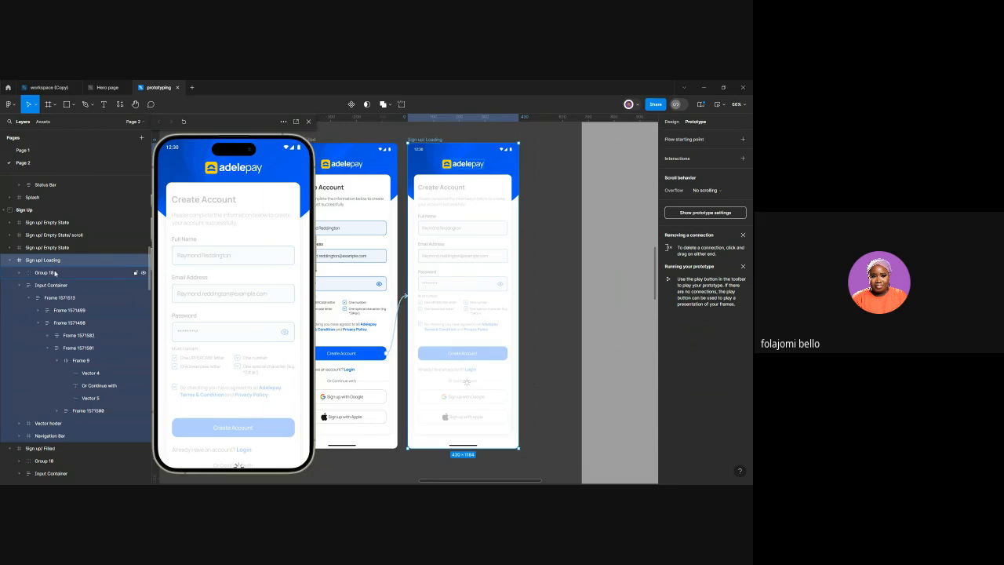
click(55, 272)
click(54, 285)
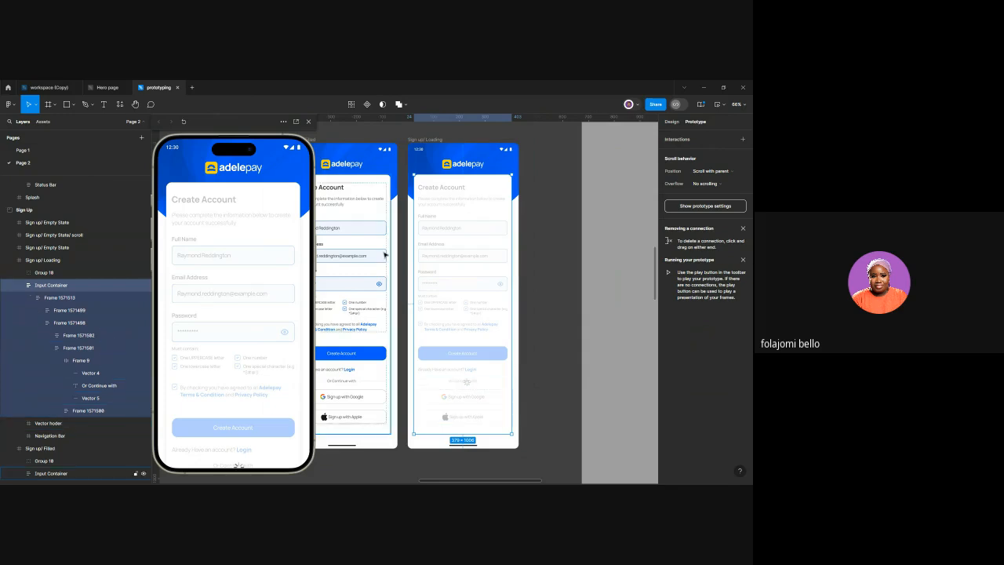
click(415, 139)
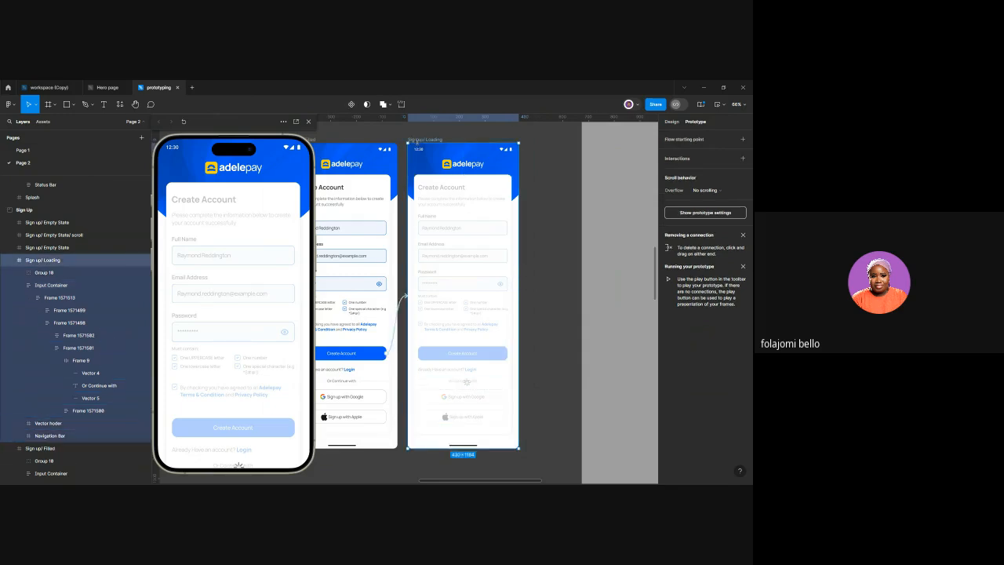
Inspect the design properties of the Sign up/ Loading frame and the nested frames in its Input Container, collapsing the expanded groups
click(672, 122)
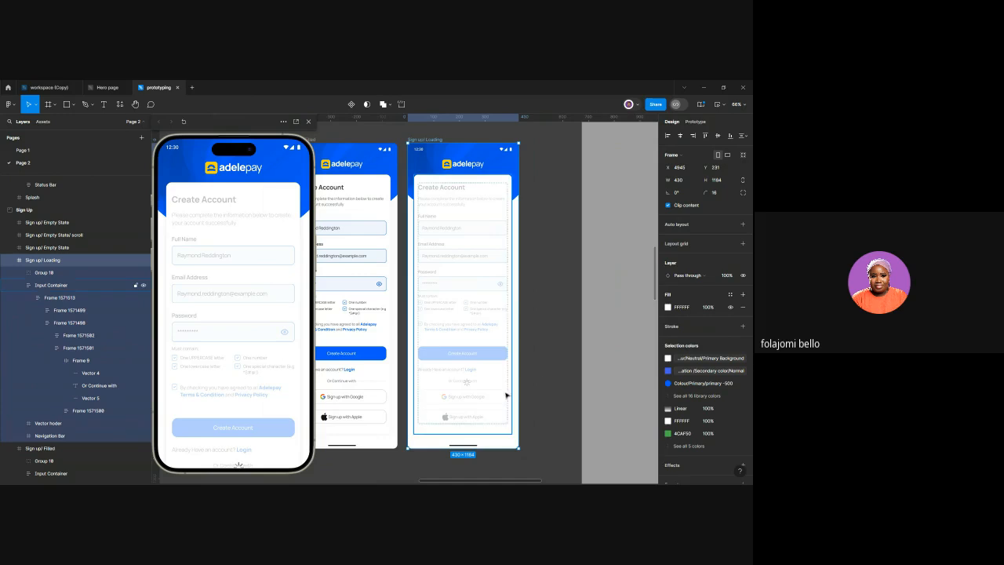
click(461, 269)
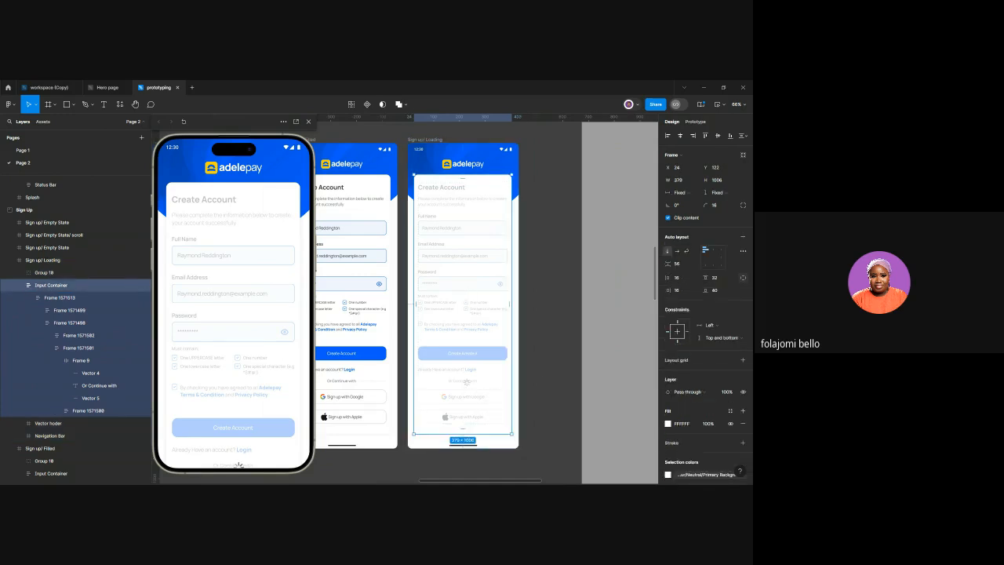
click(58, 410)
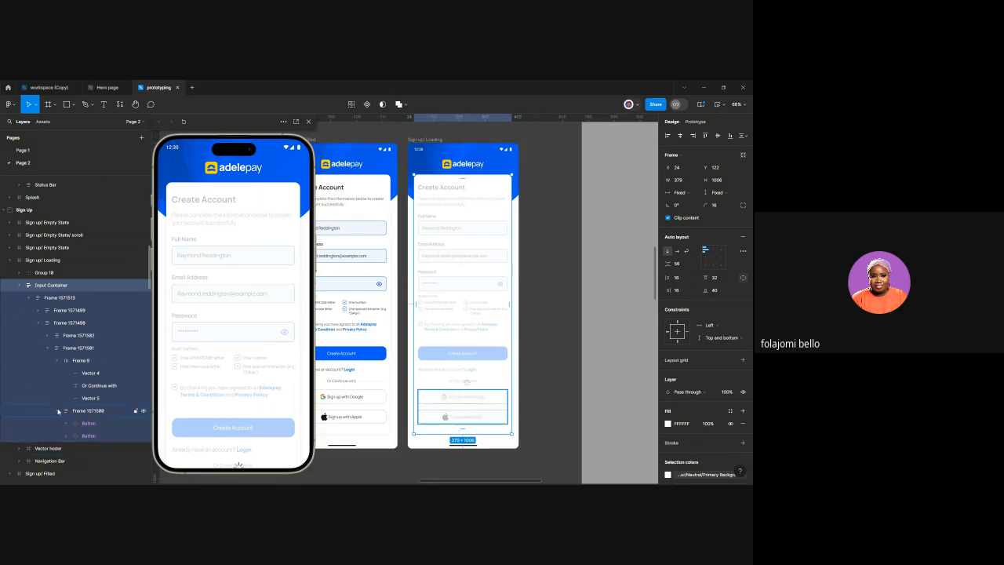
click(58, 410)
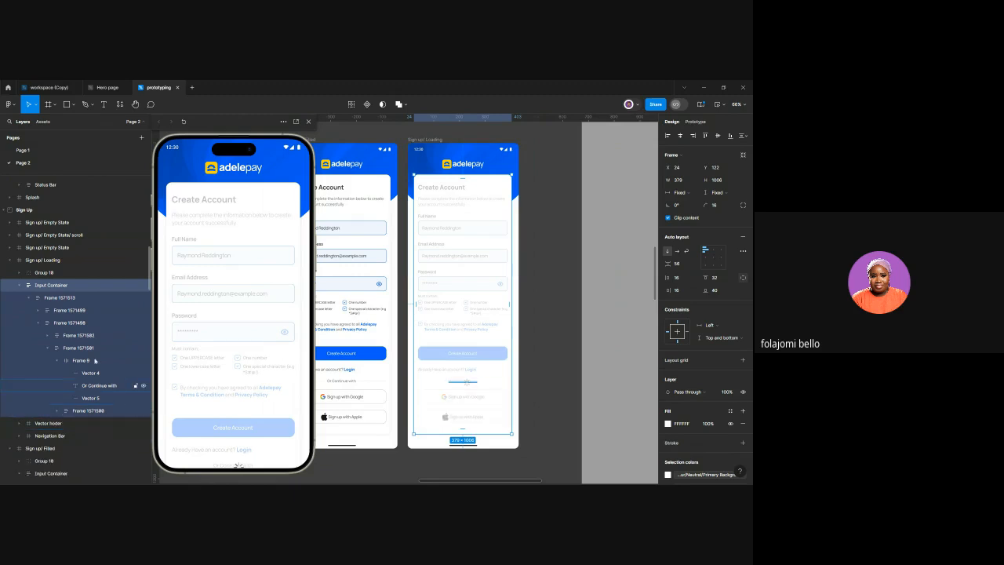
click(58, 361)
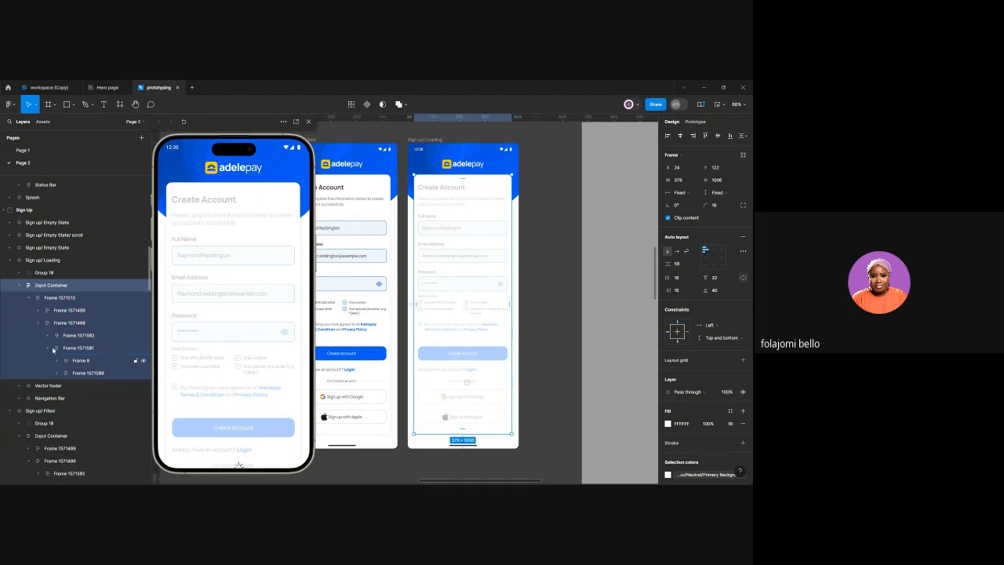
click(53, 348)
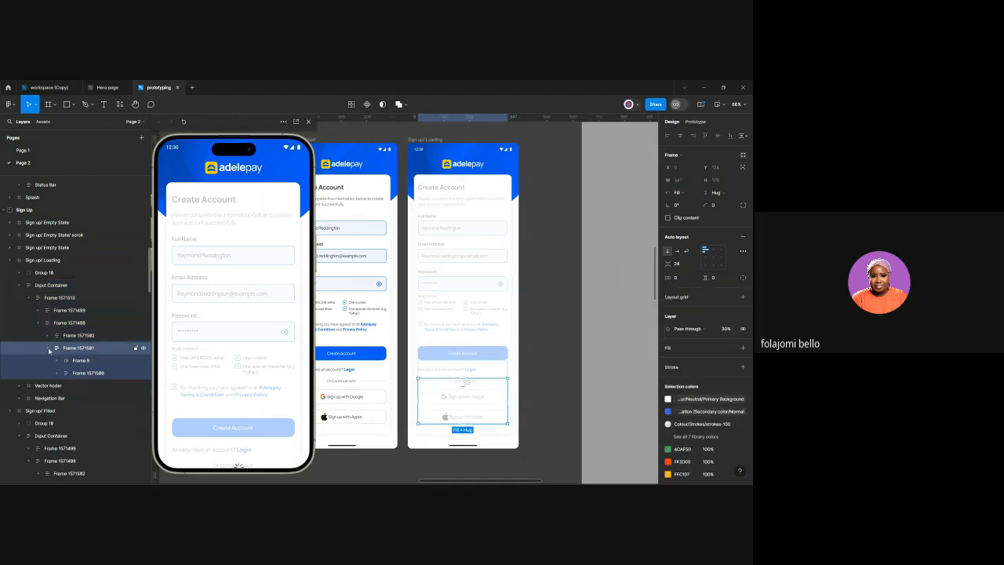
click(49, 348)
click(58, 335)
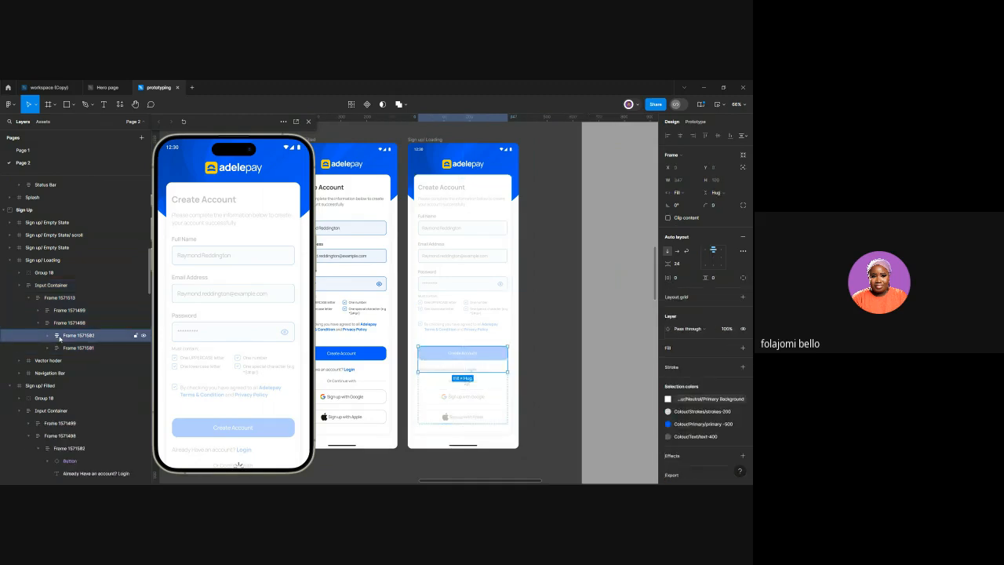
click(53, 286)
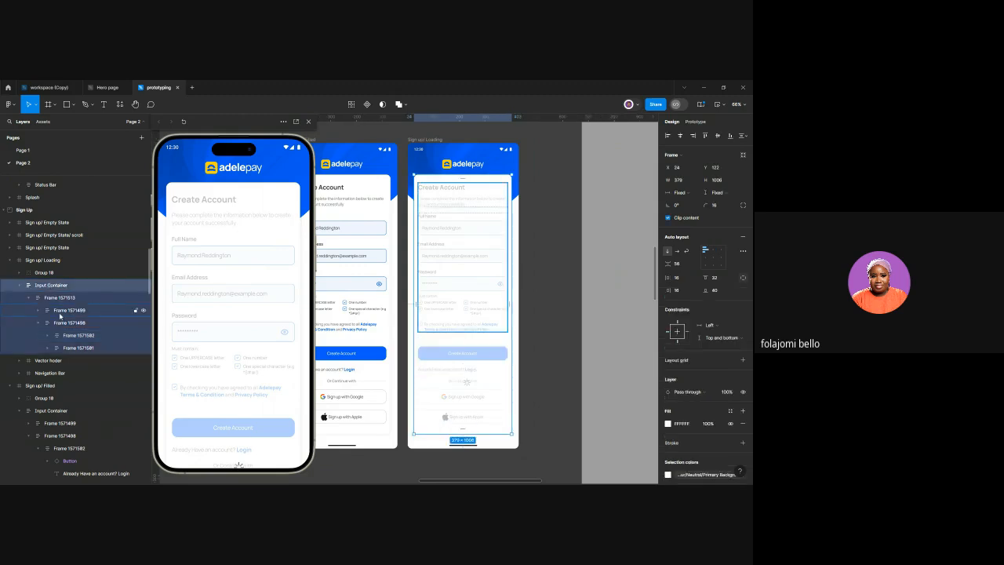
click(61, 312)
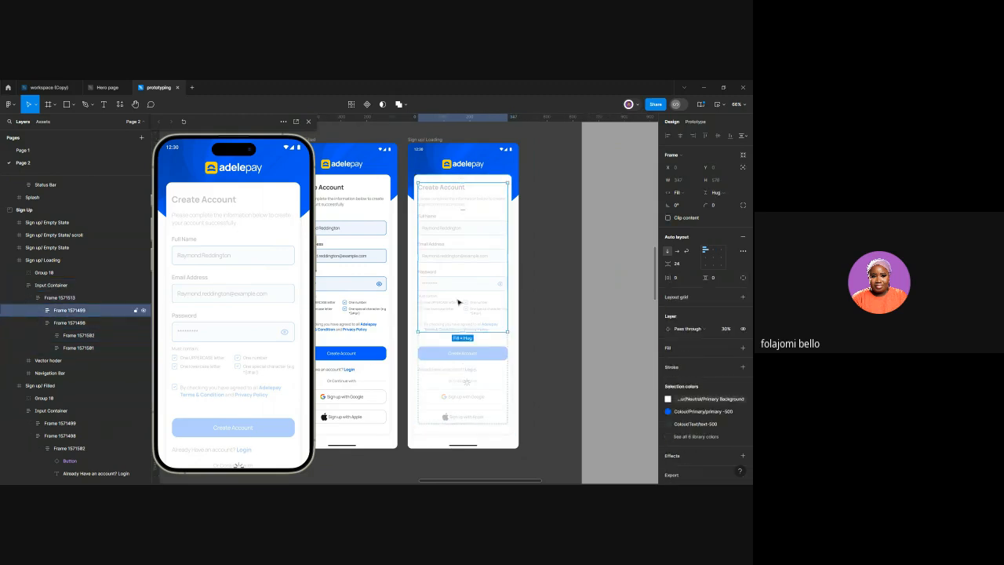
Try moving the Input Container partly out of the Sign up/ Loading frame, and undo the move
click(69, 287)
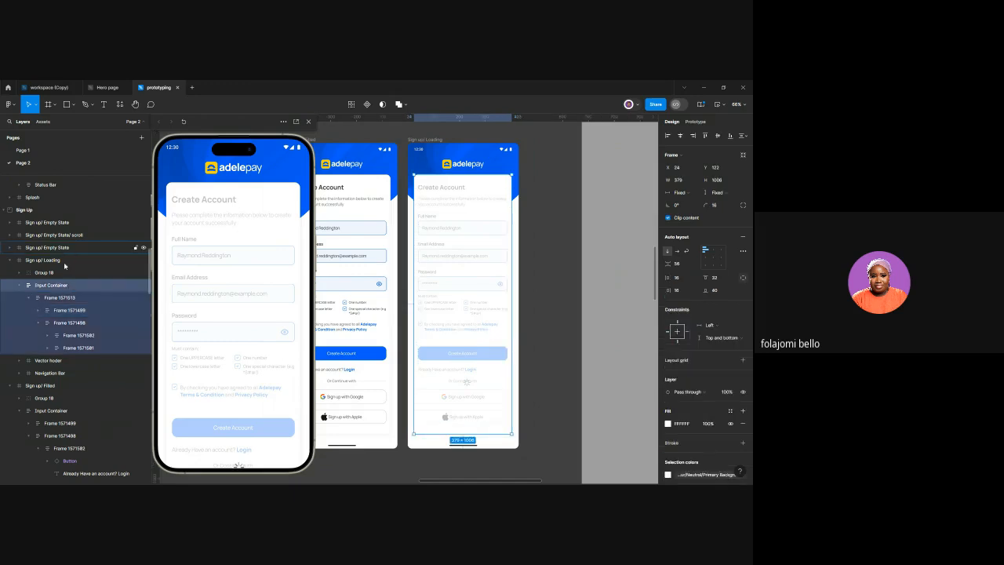
drag(429, 244, 508, 247)
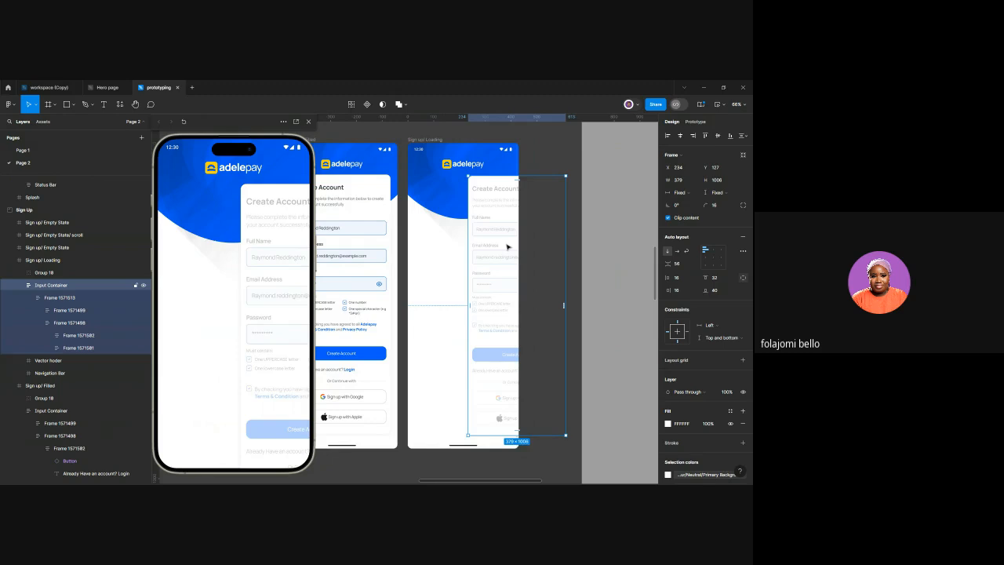
key(ctrl+z)
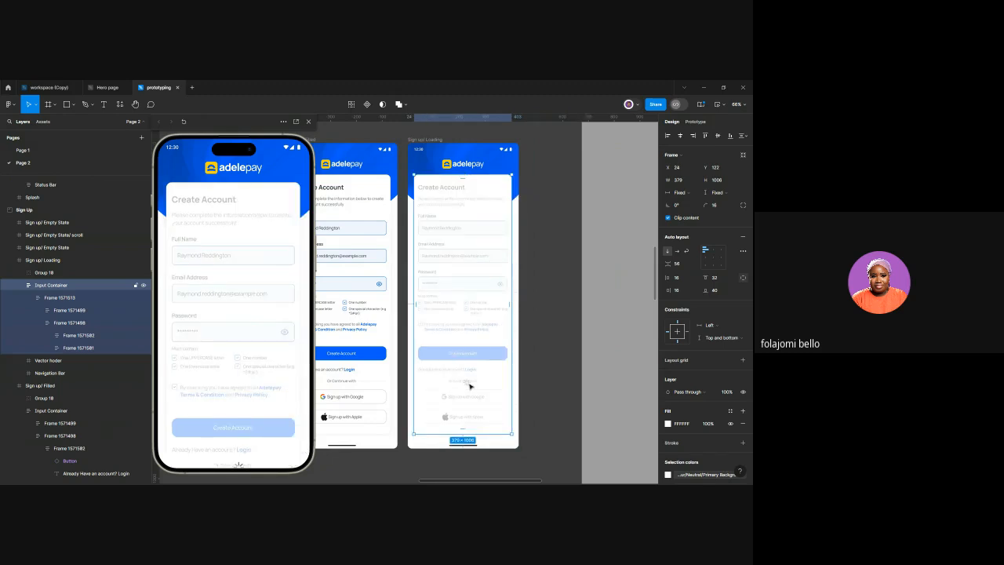
Search the nested frames around the Create Account button and Or Continue with text of Sign up/ Loading for the loader, and select it
double_click(470, 385)
double_click(470, 385)
double_click(470, 385)
double_click(470, 385)
double_click(470, 385)
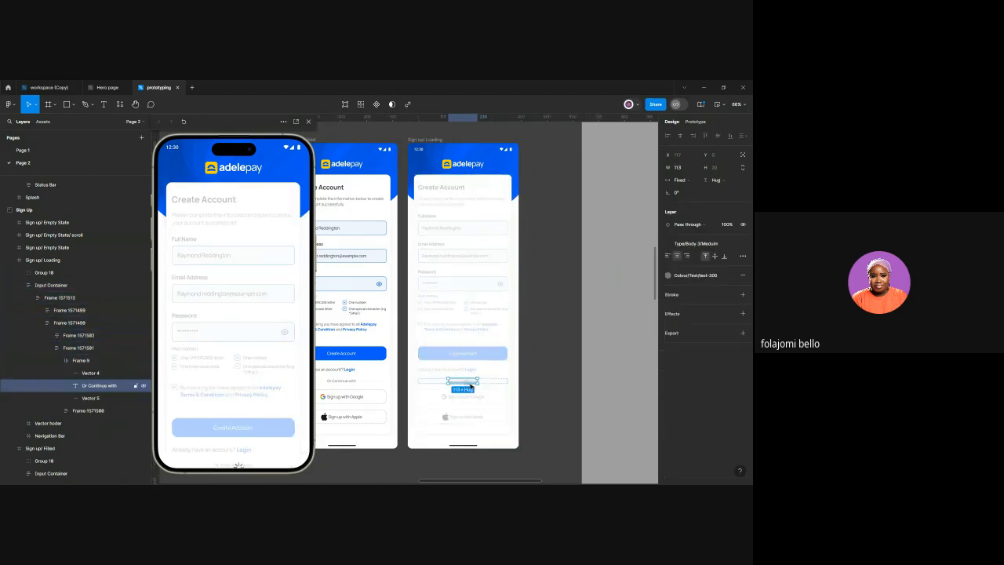
click(104, 410)
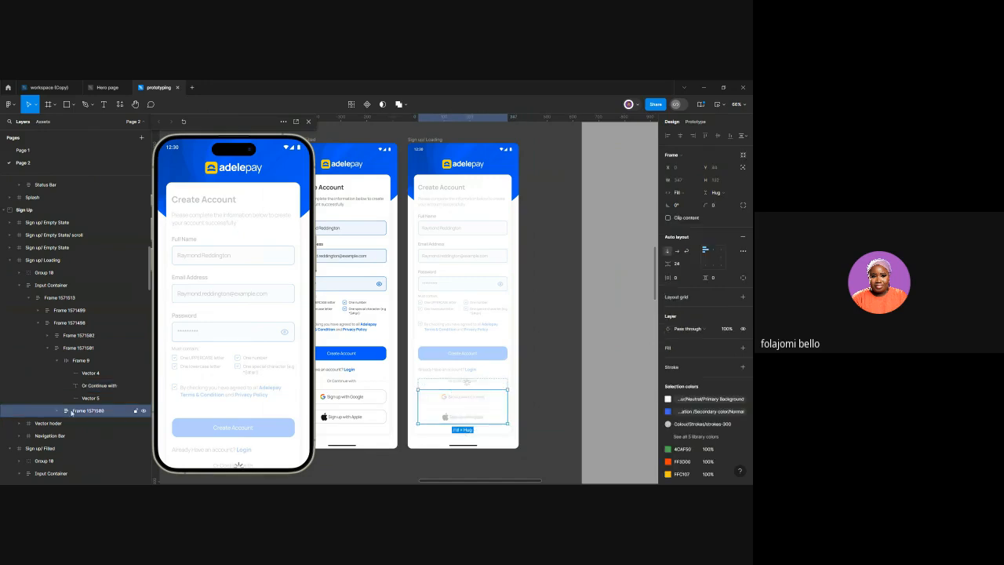
click(58, 411)
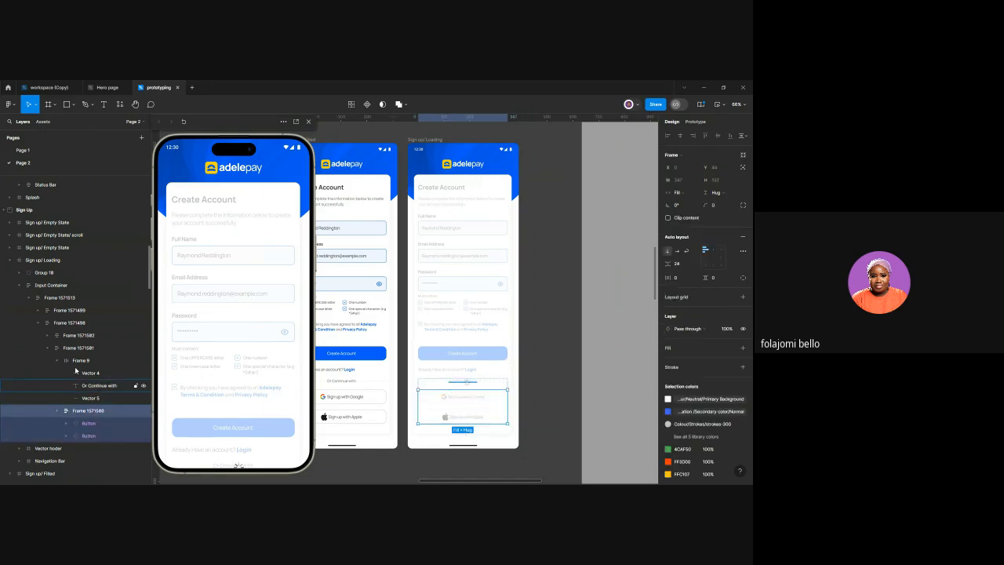
click(60, 361)
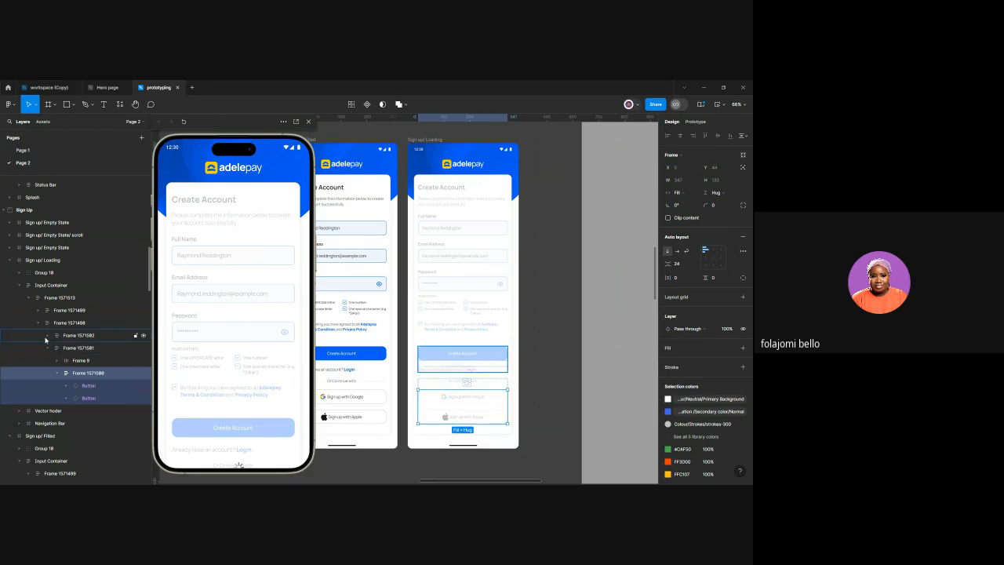
click(47, 335)
click(79, 372)
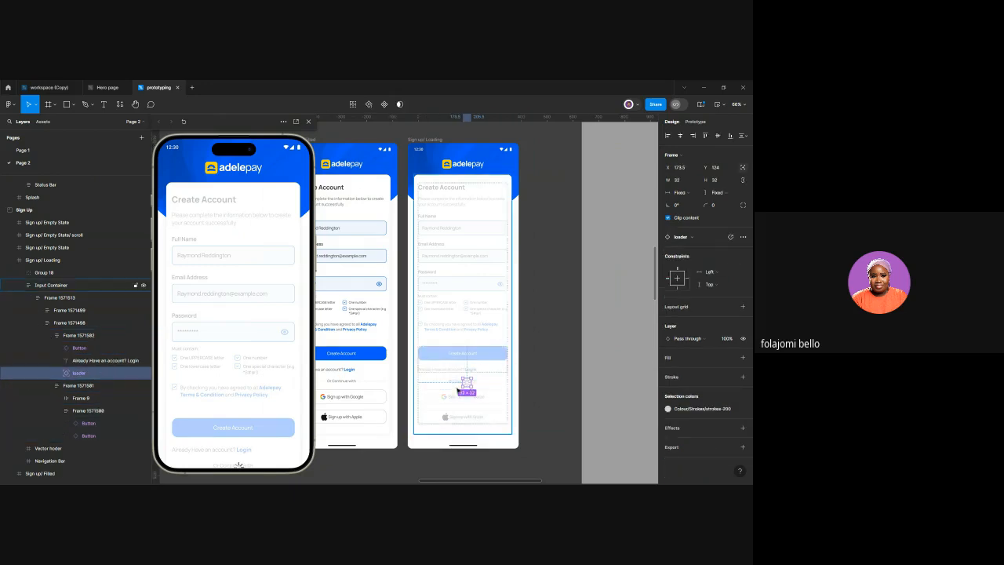
Move the loader up to the middle of the Password field on the Sign up/ Loading frame, at X 156, Y 374
scroll(492, 385, up, 2)
scroll(493, 385, up, 3)
drag(462, 388, 454, 310)
key(Up)
key(Up)
key(Up)
key(Up)
key(Up)
key(Up)
key(Up)
key(Up)
key(Up)
key(Up)
key(Up)
key(Up)
key(Up)
key(Up)
key(Up)
key(Up)
key(Up)
key(Up)
key(Up)
key(Up)
key(Up)
key(Up)
key(Up)
key(Up)
key(Up)
key(Up)
key(Up)
key(Up)
key(Up)
key(Up)
key(Up)
key(Up)
key(Up)
key(Up)
key(Up)
key(Up)
key(Up)
key(Up)
key(Up)
key(Up)
key(Up)
key(Up)
key(Up)
key(Up)
key(Up)
key(Up)
key(Up)
key(Up)
key(Up)
key(Up)
key(Up)
key(Up)
key(Up)
key(Up)
key(Up)
key(Up)
key(Up)
key(Up)
key(Up)
key(Up)
key(Up)
key(Up)
key(Up)
key(Up)
key(Up)
key(Up)
key(Up)
key(Up)
key(Up)
key(Up)
key(Up)
key(Up)
key(Up)
key(Up)
key(Up)
key(Up)
key(Up)
key(Up)
key(Up)
key(Up)
key(Up)
key(Up)
key(Up)
key(Up)
key(Up)
key(Up)
key(Up)
key(Up)
key(Up)
key(Up)
key(Up)
key(Up)
key(Up)
key(Up)
key(Up)
key(Up)
key(Up)
key(Up)
key(Up)
key(Up)
scroll(473, 320, up, 2)
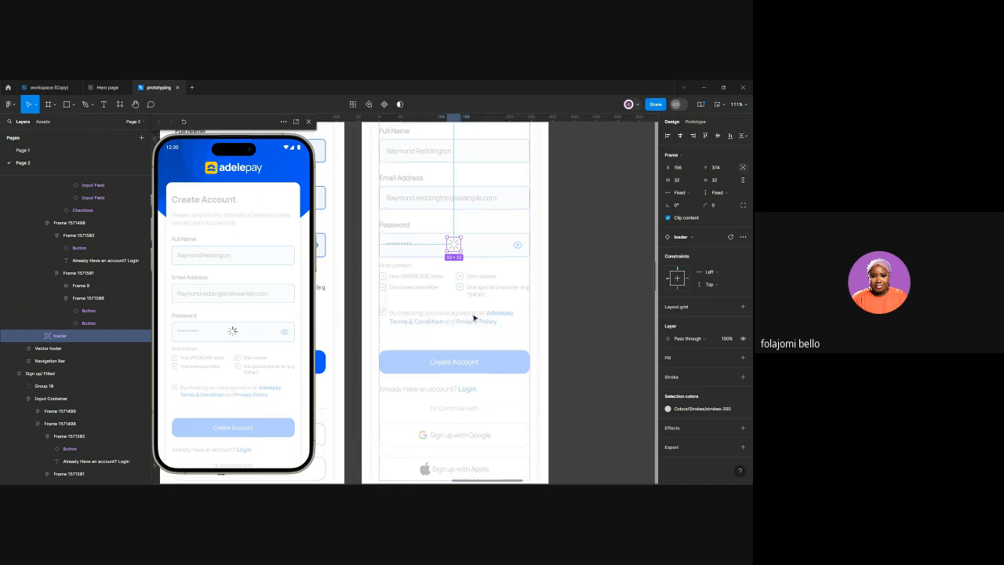
Link the Create Account button of the Sign up/ Filled frame to Sign up/ Loading with an instant on-tap interaction
scroll(473, 318, down, 5)
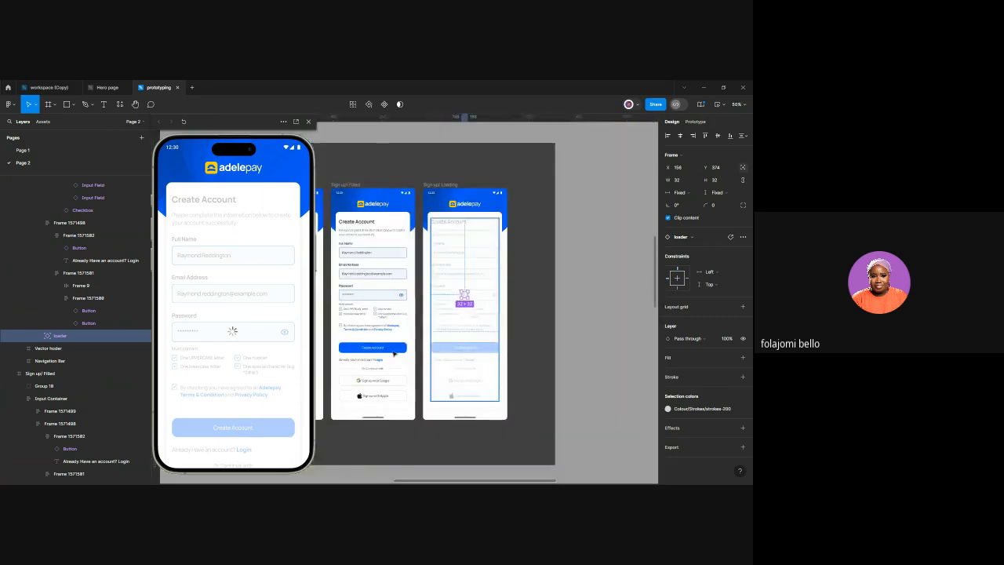
click(395, 354)
scroll(396, 353, up, 3)
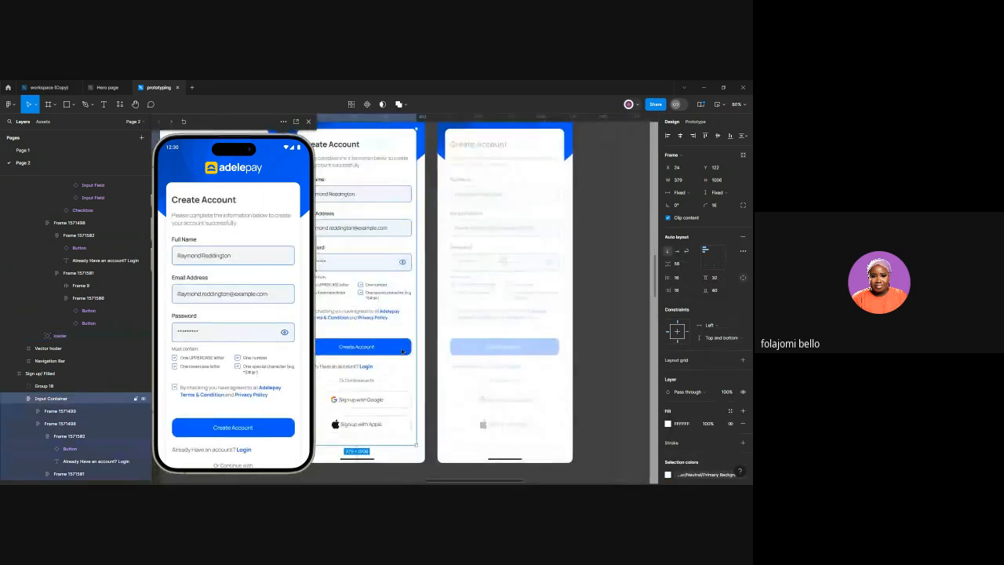
click(695, 122)
drag(411, 346, 486, 283)
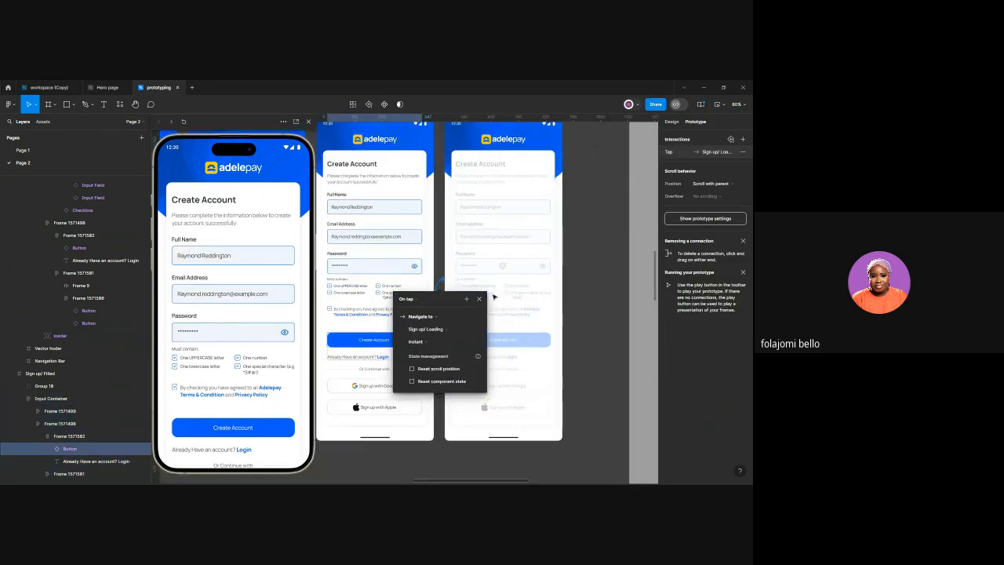
scroll(480, 224, down, 3)
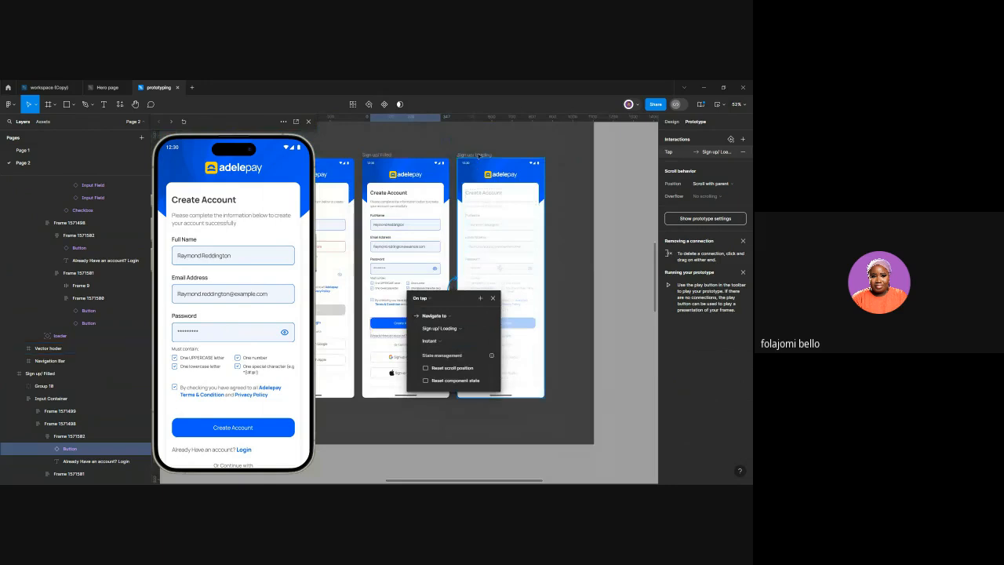
Connect the whole Sign up/ Loading frame to the first Email Verification frame in the Verification section
click(478, 155)
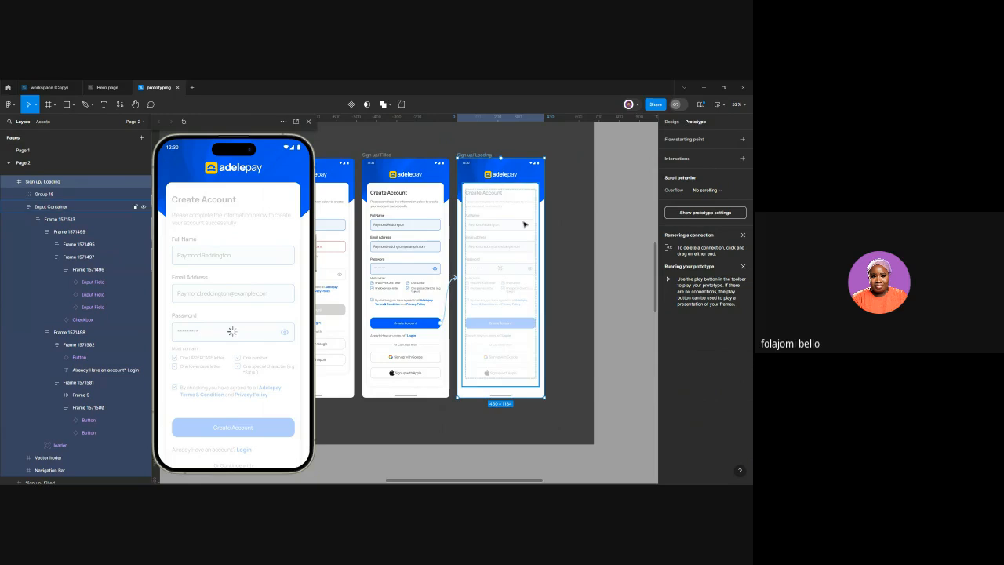
ctrl+scroll(549, 286, down, 5)
ctrl+scroll(551, 287, down, 3)
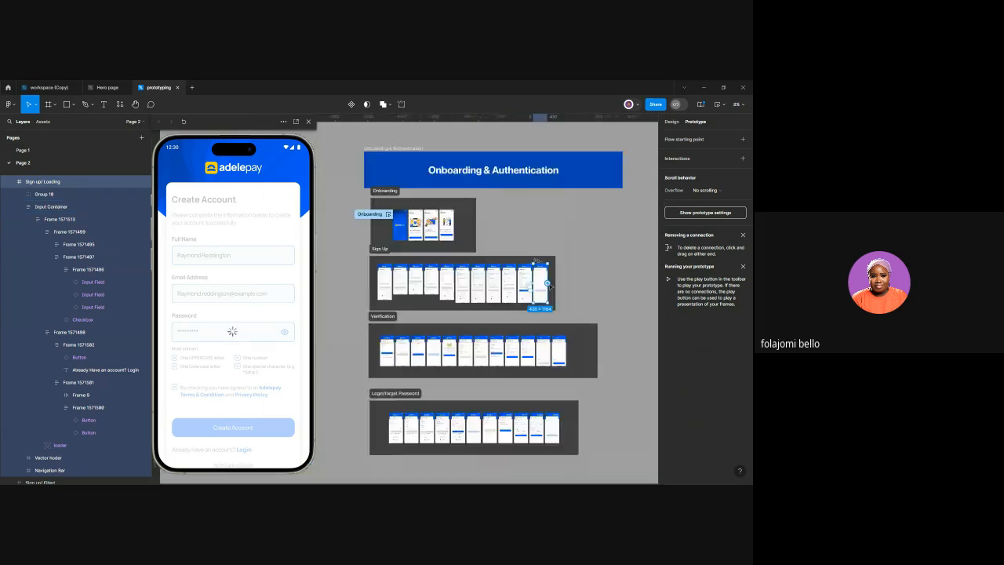
drag(545, 294, 390, 356)
Change the trigger of the Sign up/ Loading to Email Verification connection to After delay, with a delay of 200 ms, and deselect everything
scroll(389, 350, up, 3)
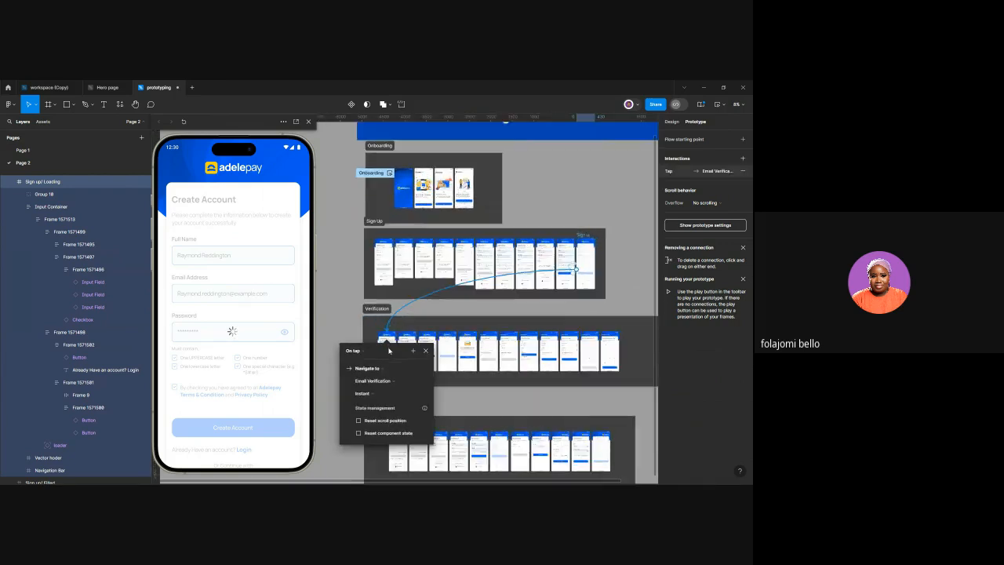
scroll(389, 350, up, 5)
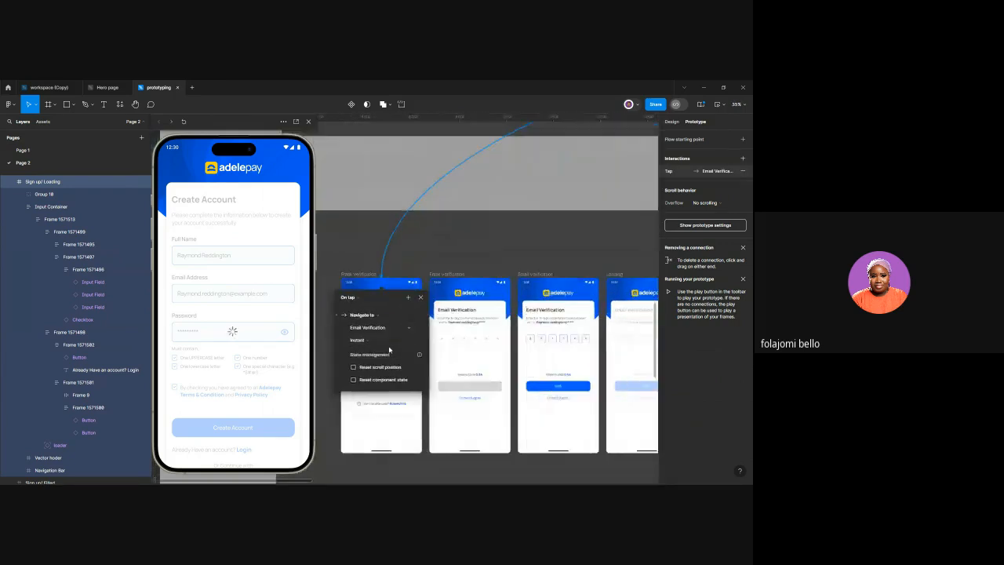
click(347, 282)
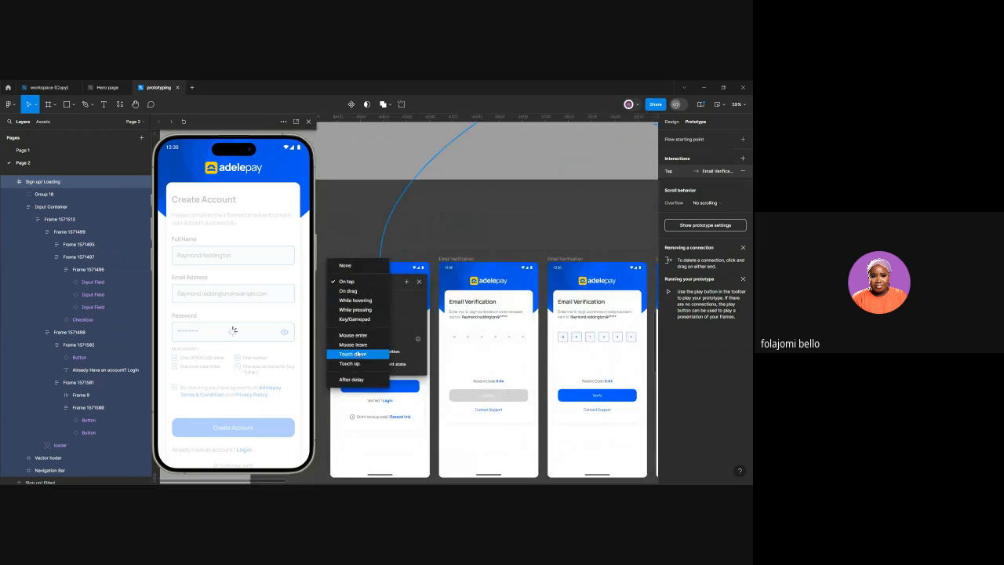
click(358, 382)
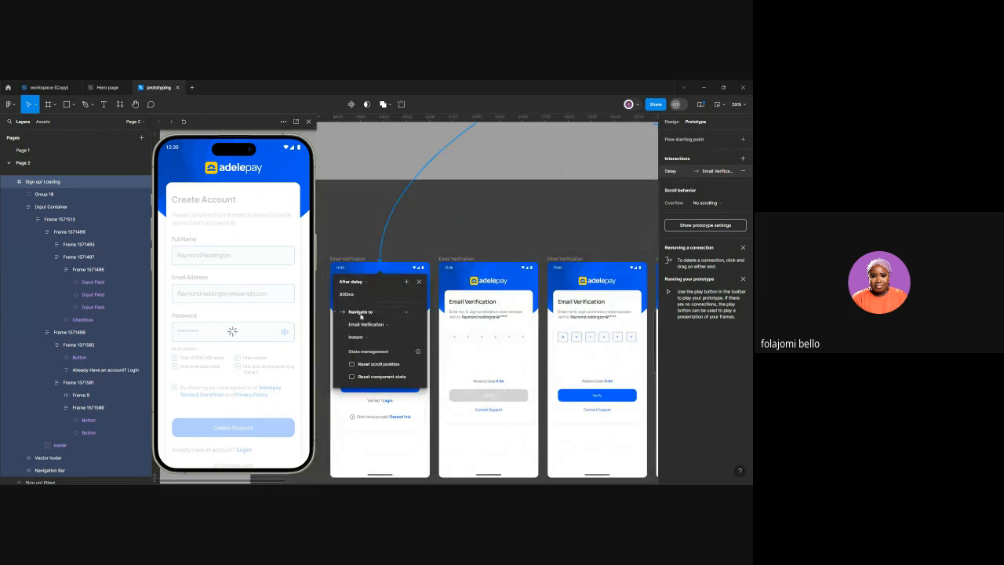
click(358, 294)
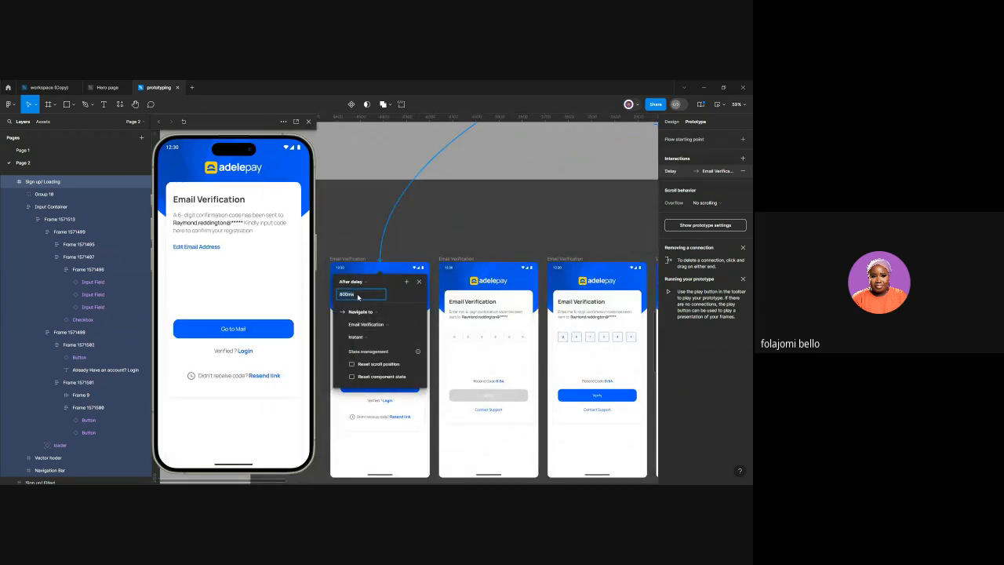
text(200)
key(Return)
click(358, 258)
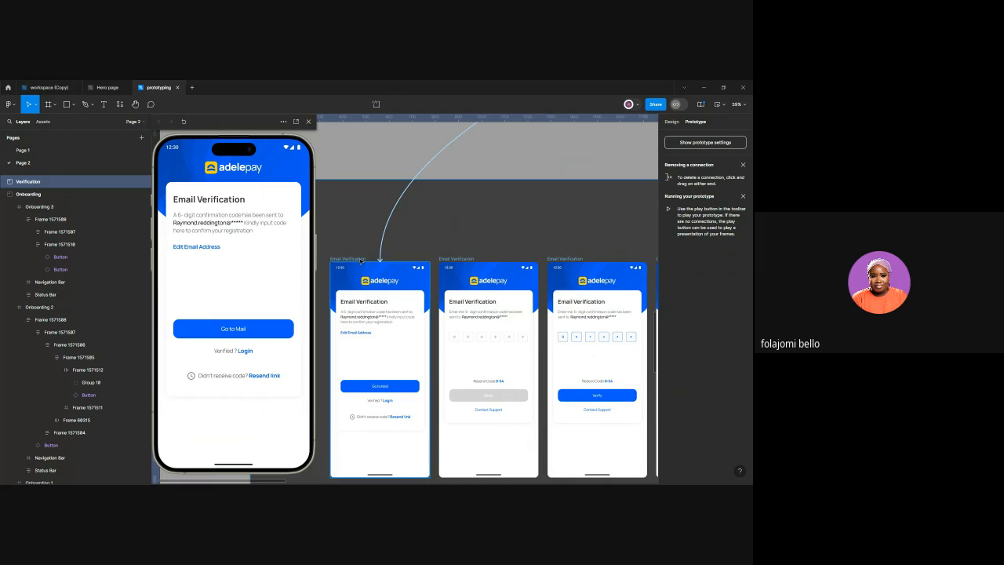
drag(360, 260, 360, 260)
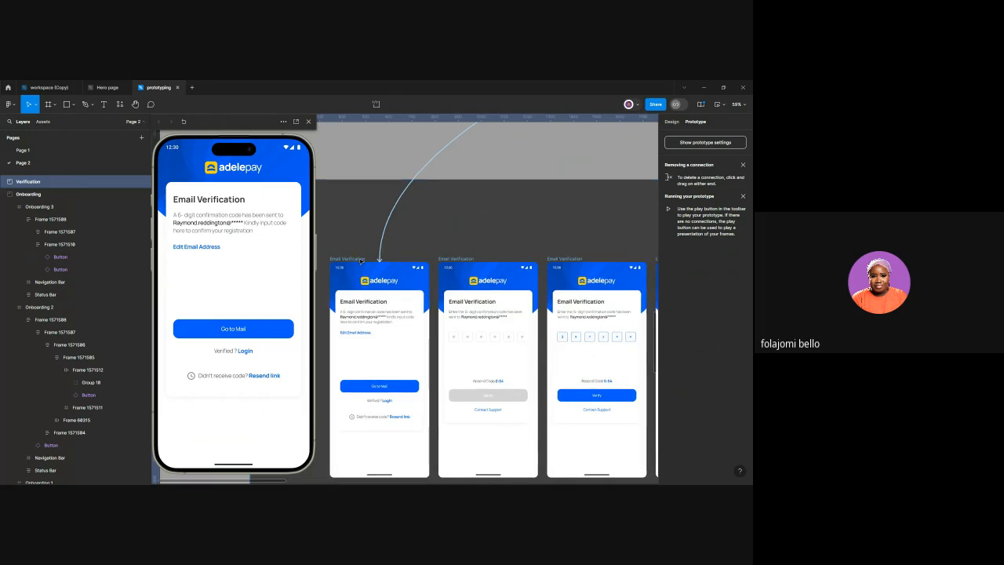
click(357, 235)
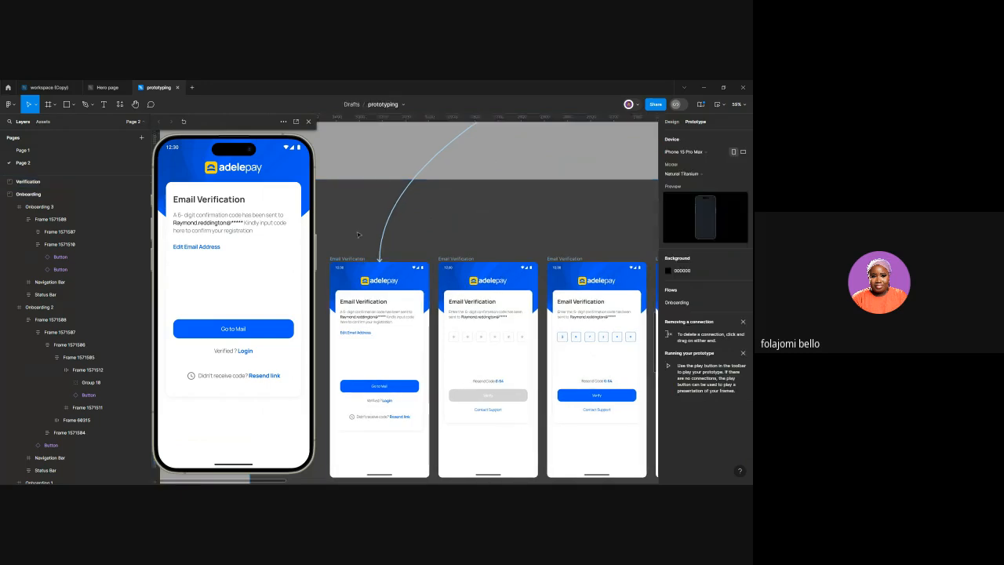
Test the delayed transition by previewing the Sign up/ Filled frame and activating its Create Account button
scroll(401, 242, down, 5)
scroll(402, 242, down, 3)
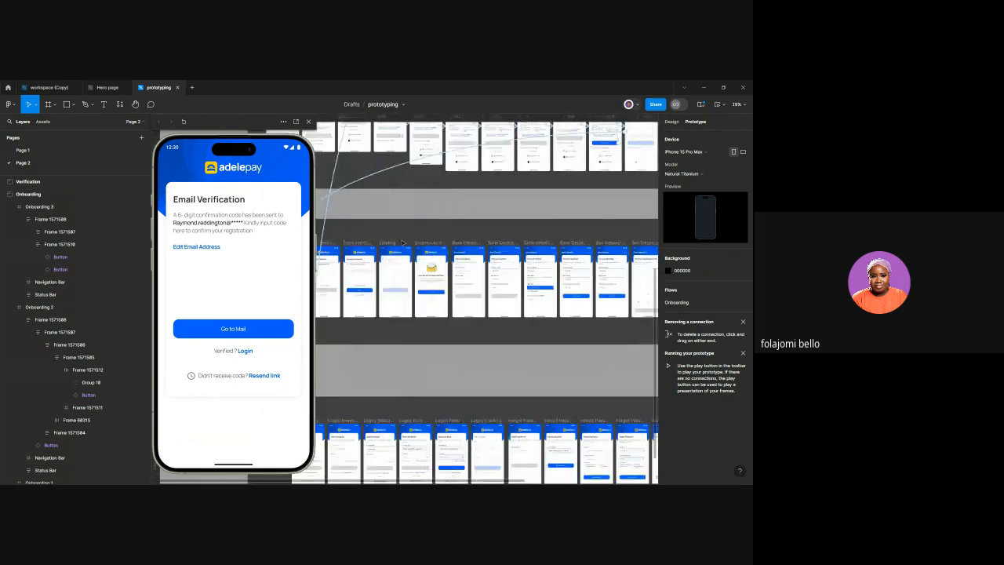
scroll(501, 192, up, 5)
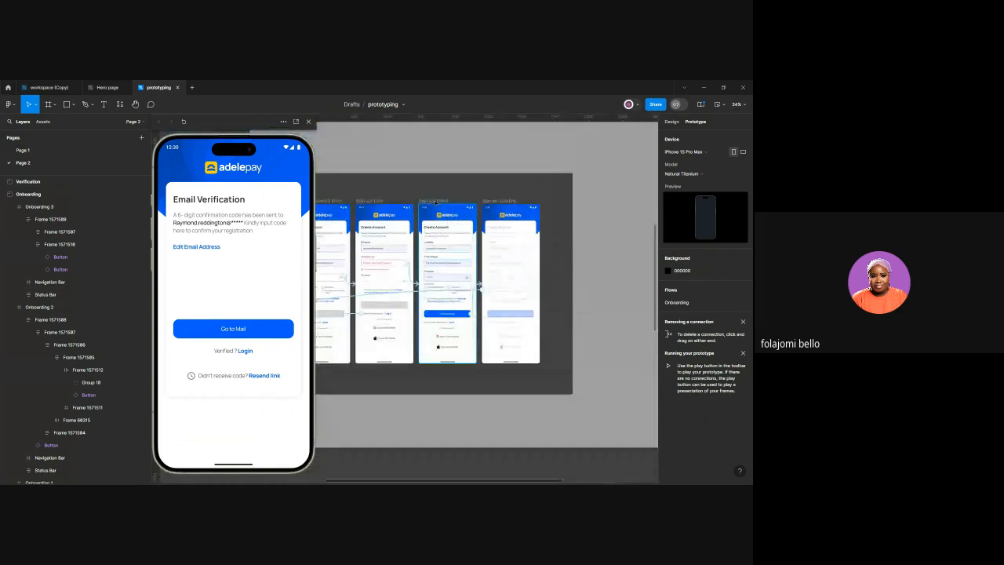
click(435, 202)
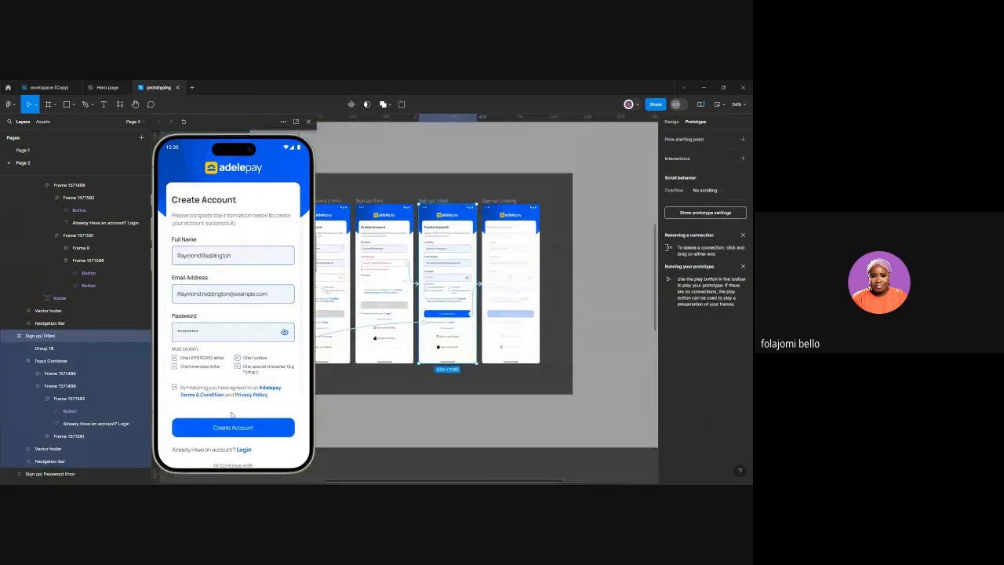
click(233, 431)
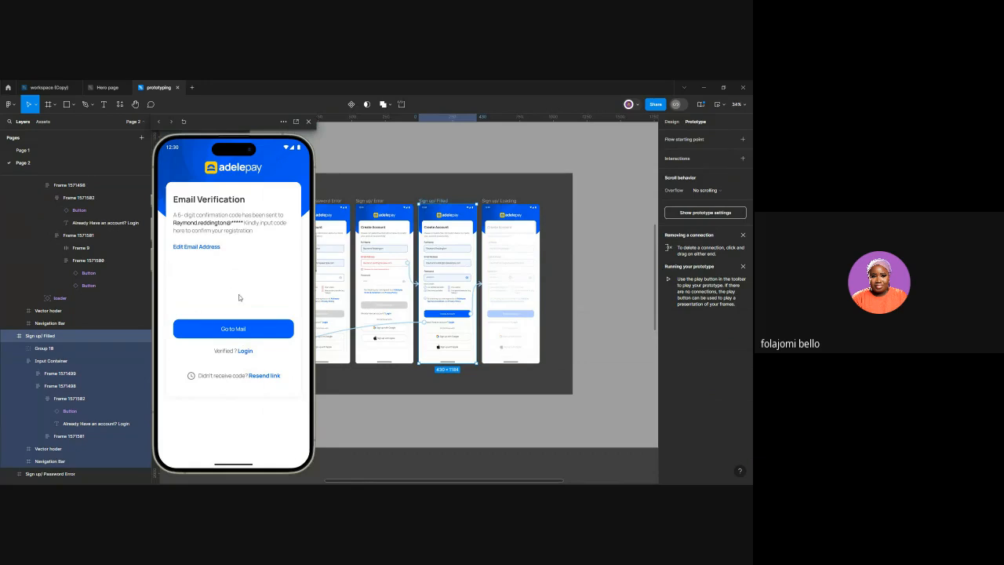
Link the Edit Email Address text on the first Email Verification frame to Sign up/ Filled with an instant on-tap interaction
scroll(453, 322, down, 3)
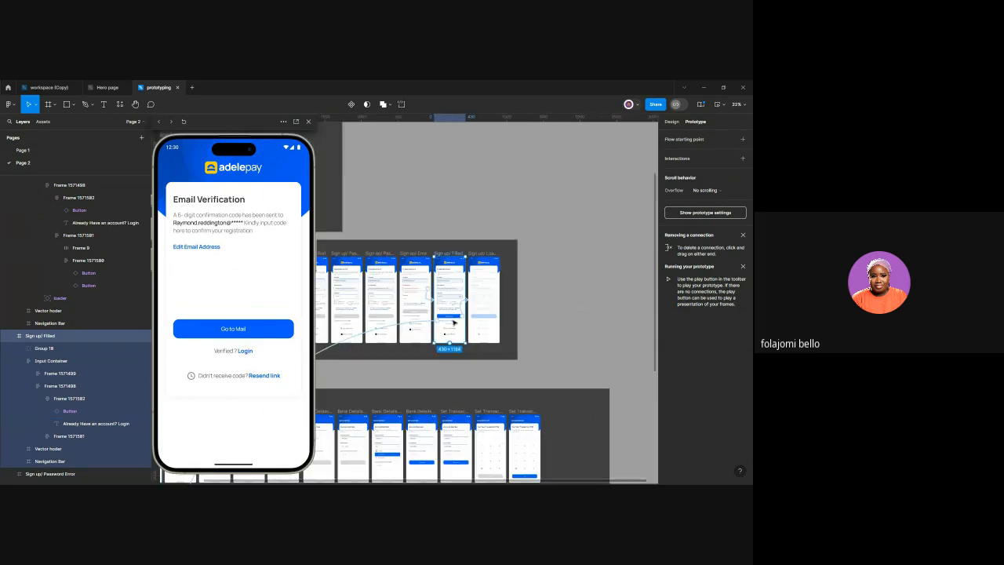
scroll(453, 323, down, 3)
scroll(508, 418, up, 6)
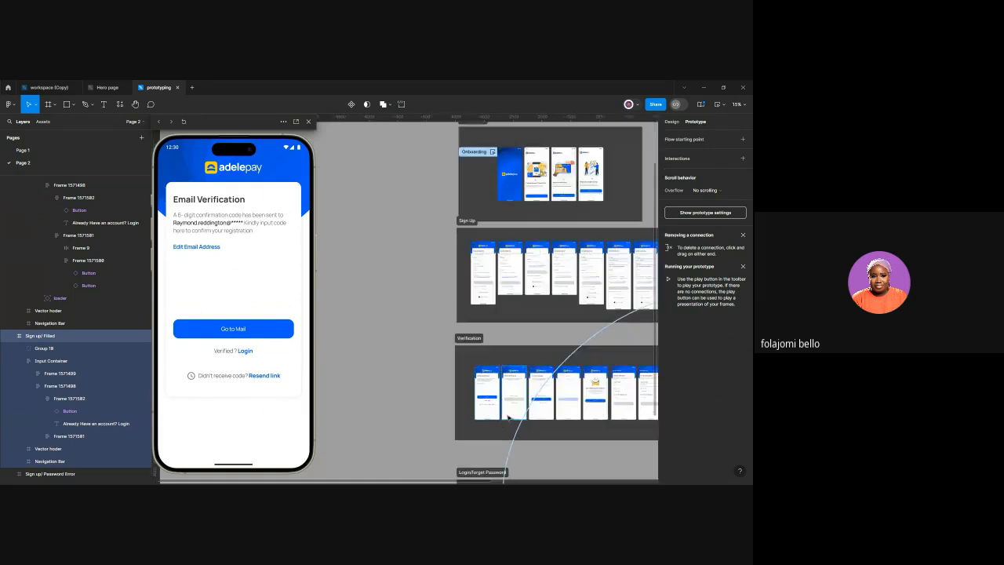
scroll(507, 417, up, 1)
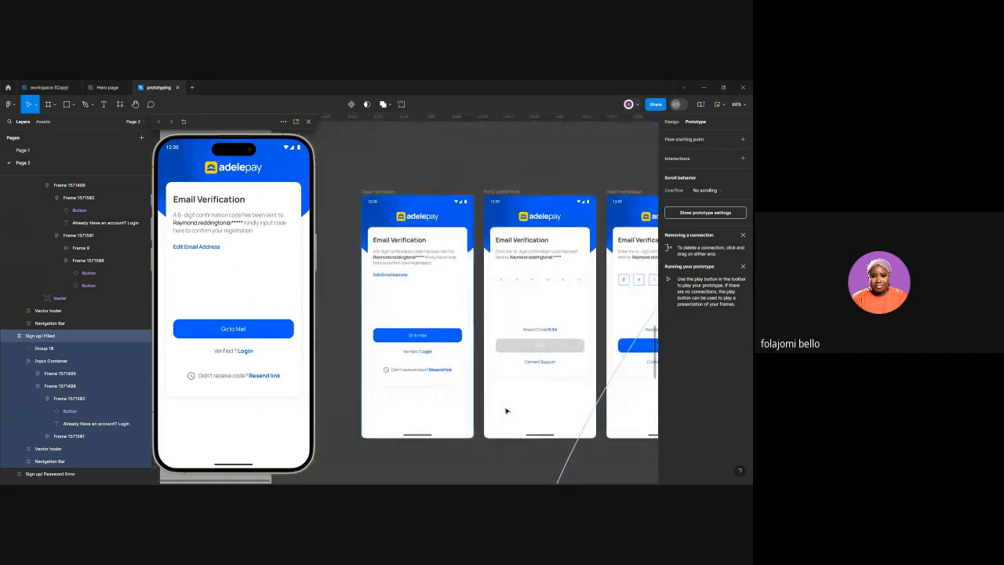
scroll(507, 417, right, 1)
scroll(399, 323, up, 1)
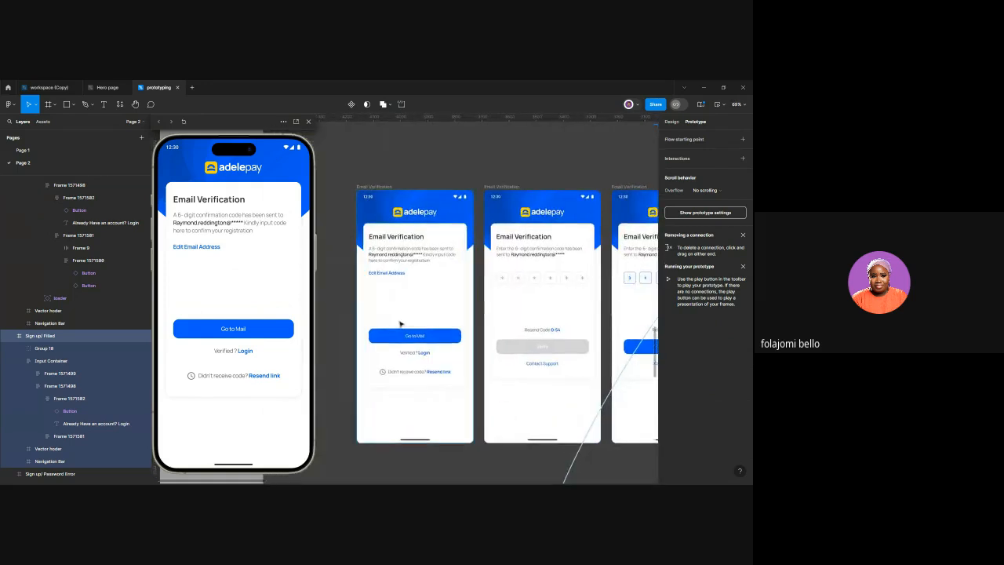
scroll(396, 337, right, 1)
scroll(392, 355, up, 1)
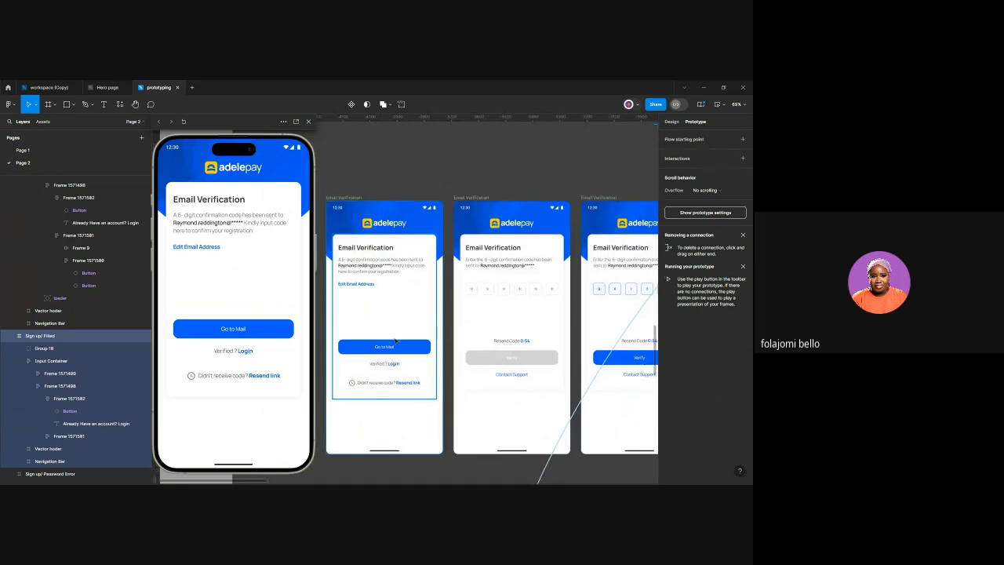
double_click(364, 290)
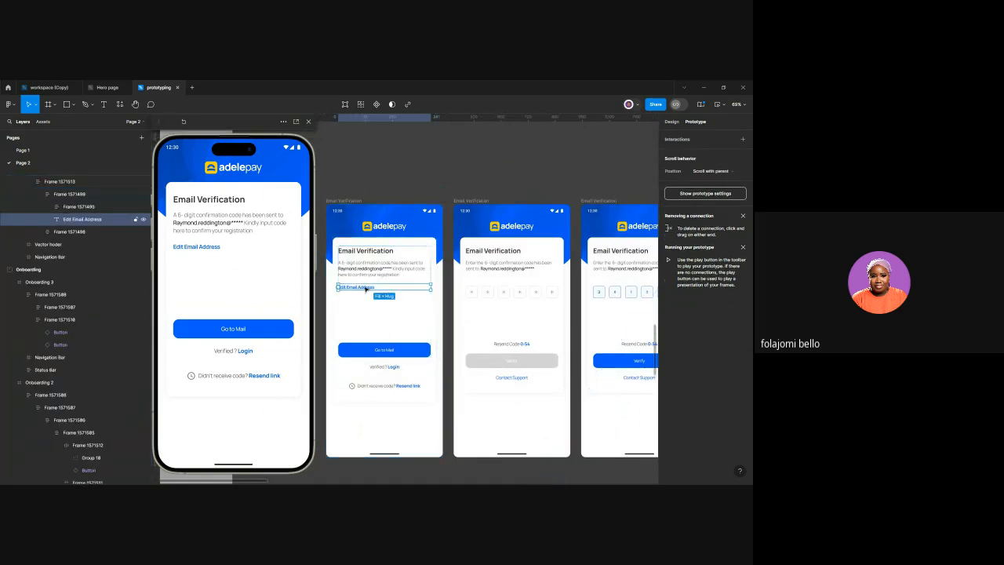
scroll(439, 287, down, 5)
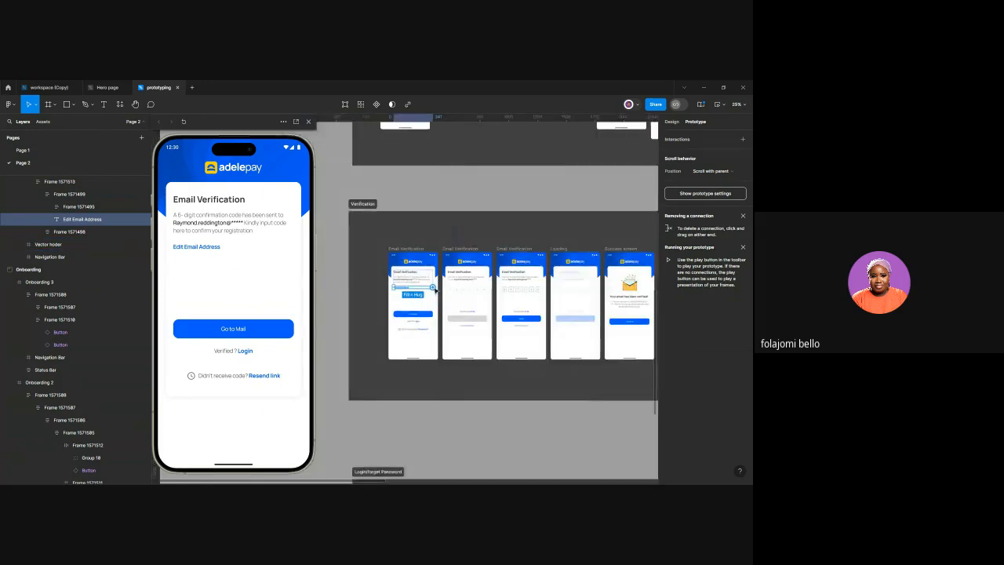
scroll(434, 289, down, 1)
drag(433, 287, 591, 338)
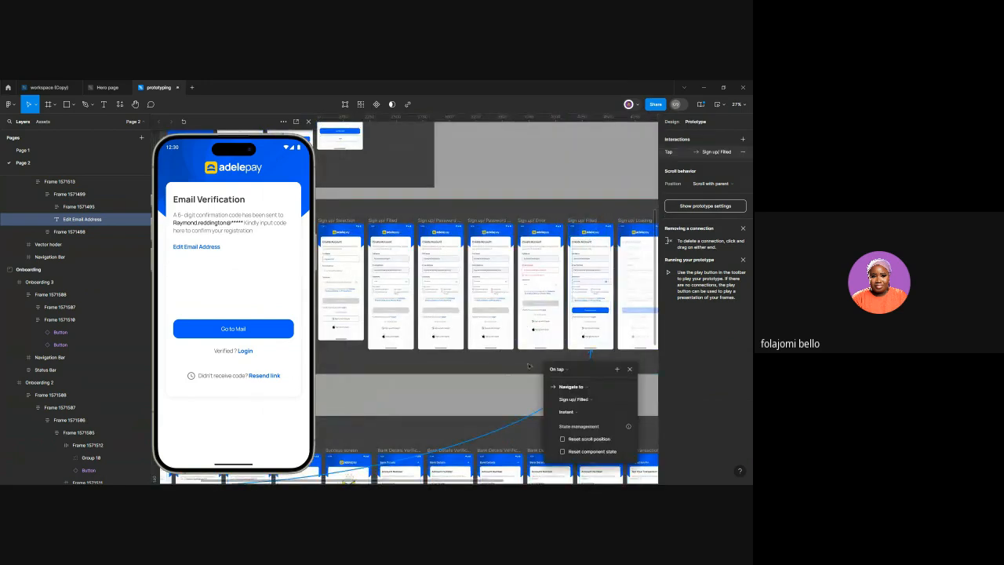
click(475, 376)
Link the Verified? Login text on the first Email Verification frame to Login/ Empty State with an instant on-tap interaction
scroll(475, 368, down, 3)
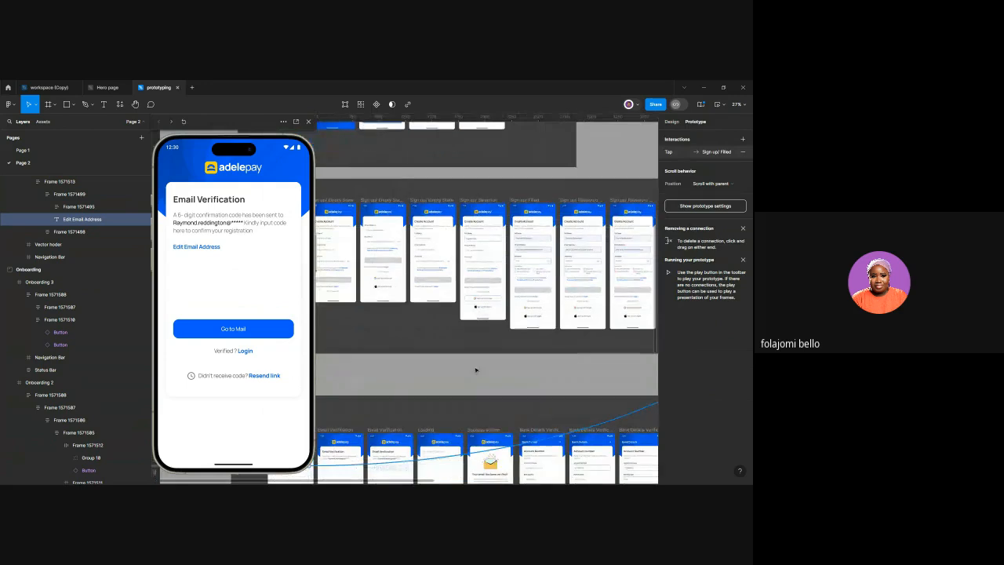
scroll(370, 377, left, 3)
scroll(445, 457, down, 1)
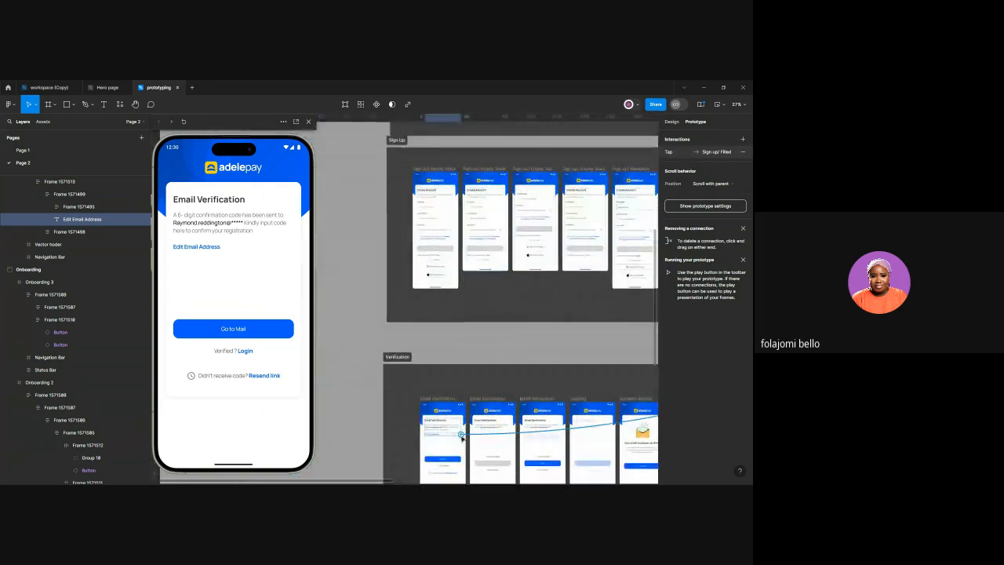
scroll(444, 455, up, 5)
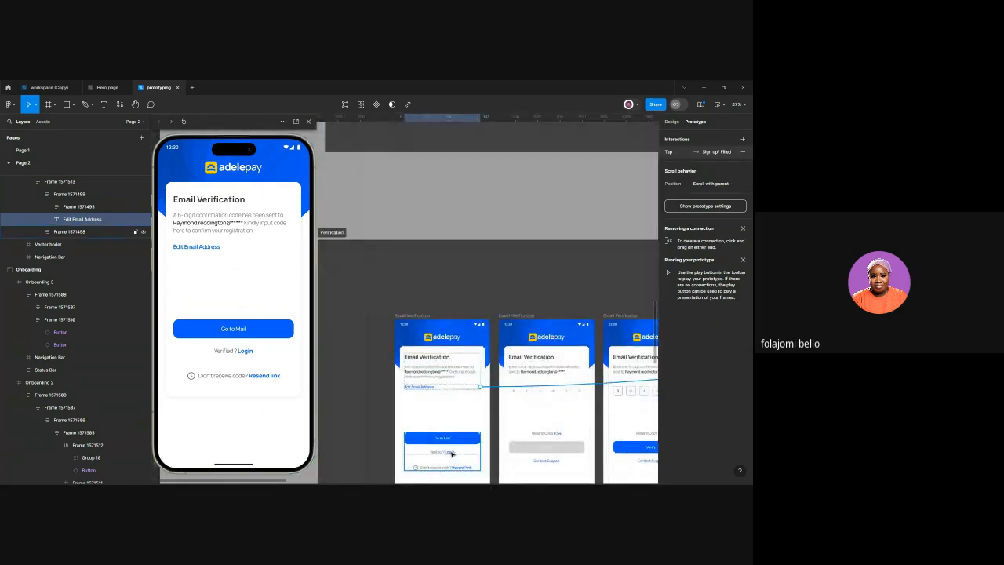
scroll(452, 454, up, 1)
scroll(452, 454, down, 3)
scroll(432, 369, up, 3)
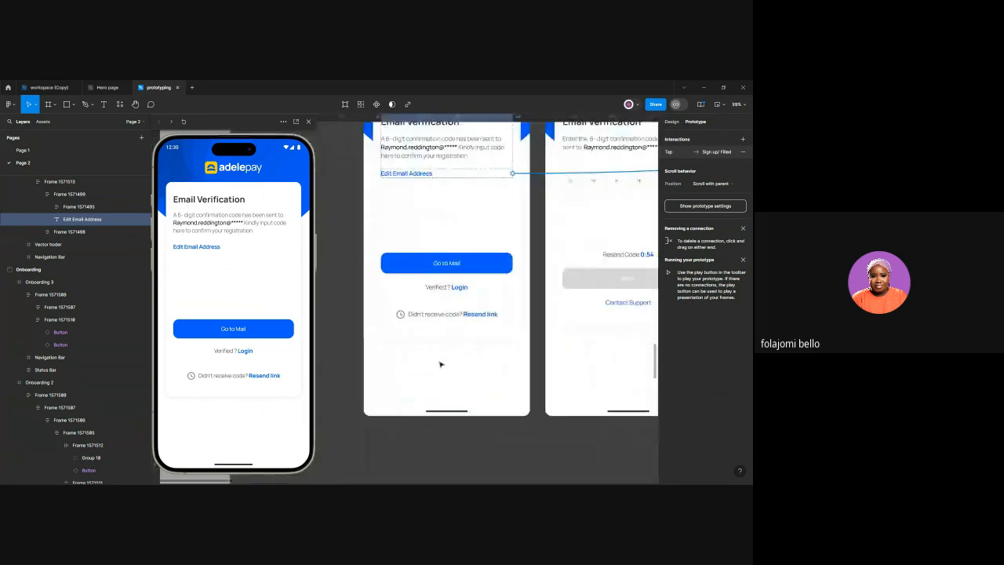
click(450, 290)
double_click(454, 289)
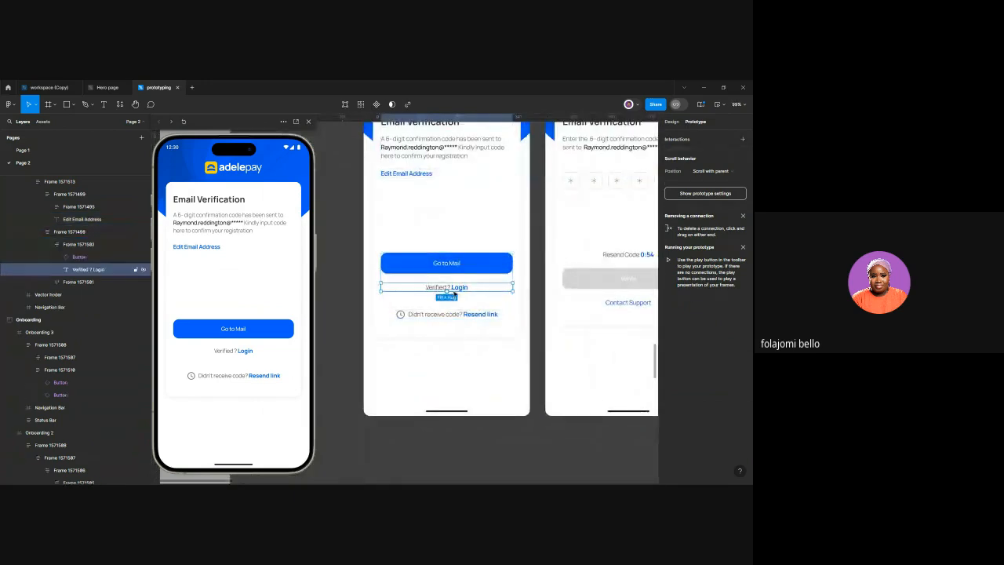
scroll(460, 289, down, 10)
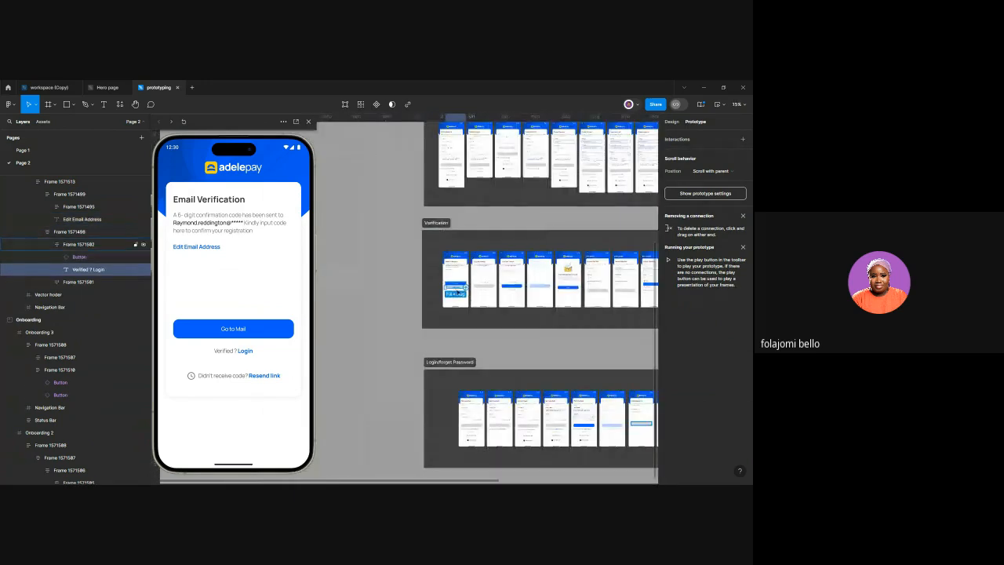
drag(468, 289, 481, 404)
scroll(455, 289, up, 3)
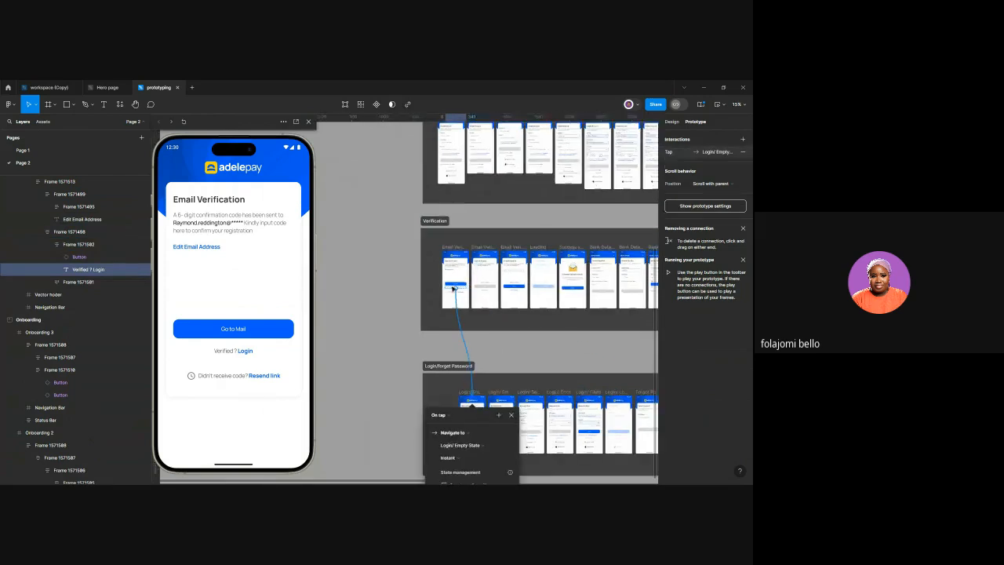
Link the Go to Mail button on the first Email Verification frame to the second, empty-code Email Verification frame with an instant on-tap interaction
scroll(455, 289, up, 5)
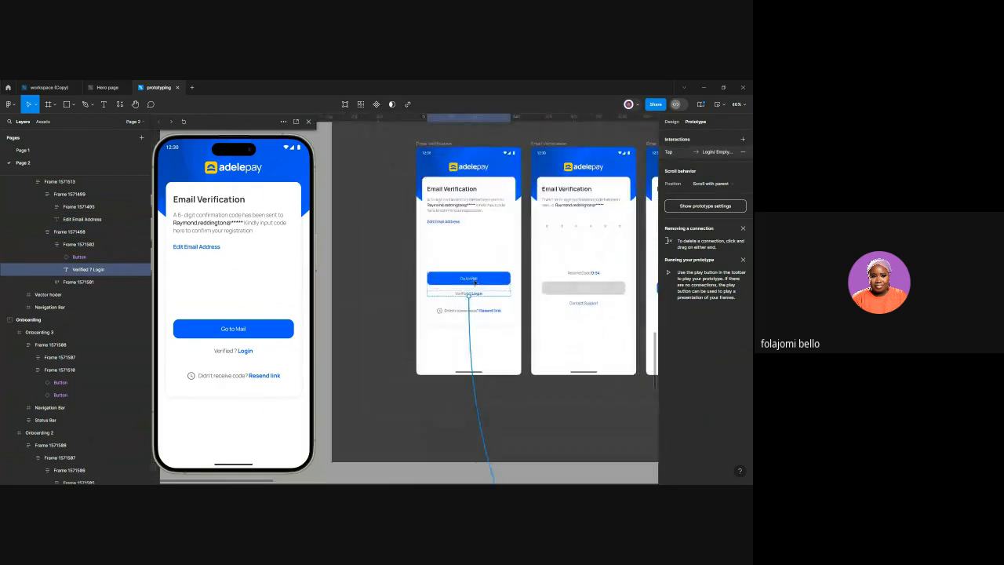
click(477, 279)
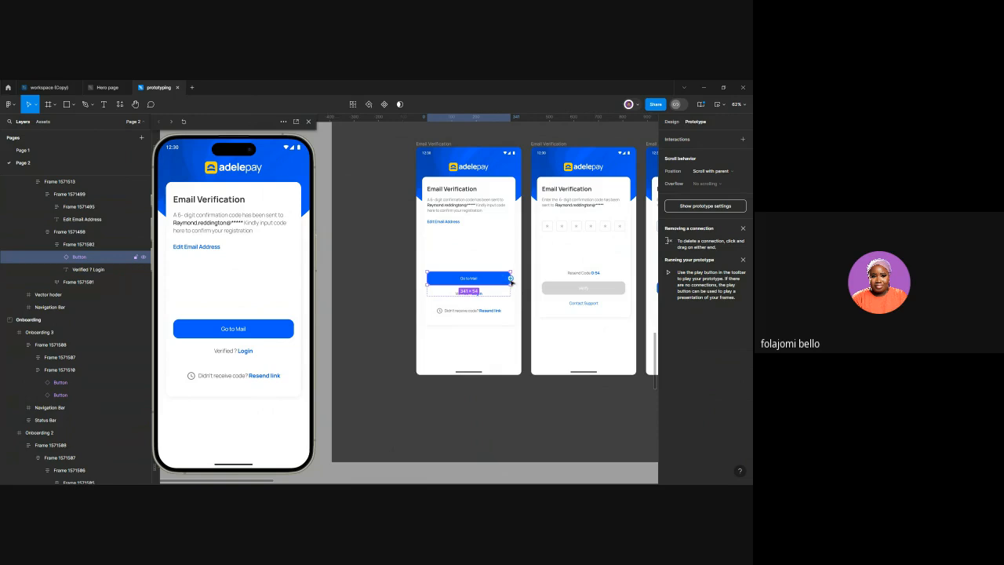
drag(512, 280, 534, 279)
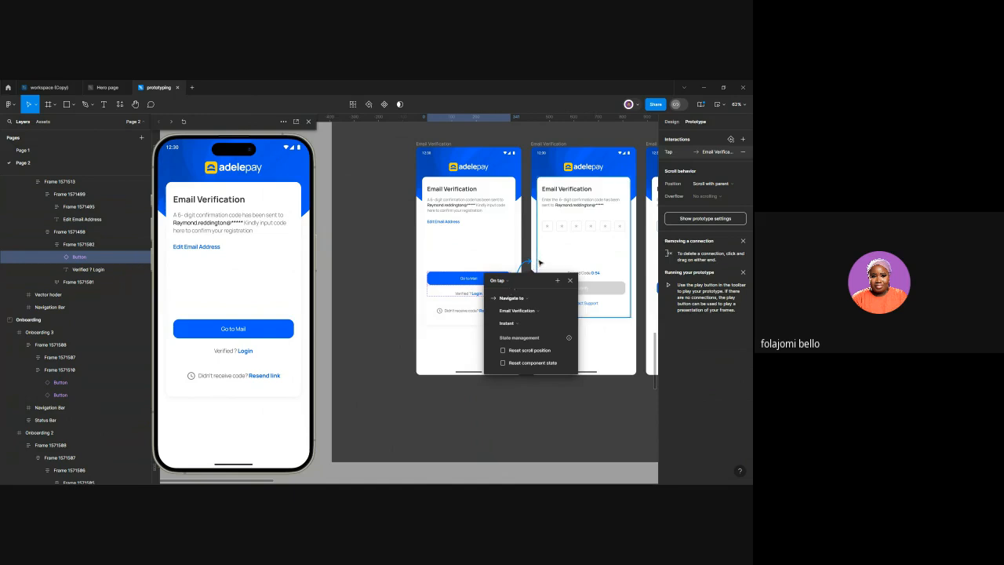
scroll(595, 245, up, 2)
scroll(593, 245, right, 1)
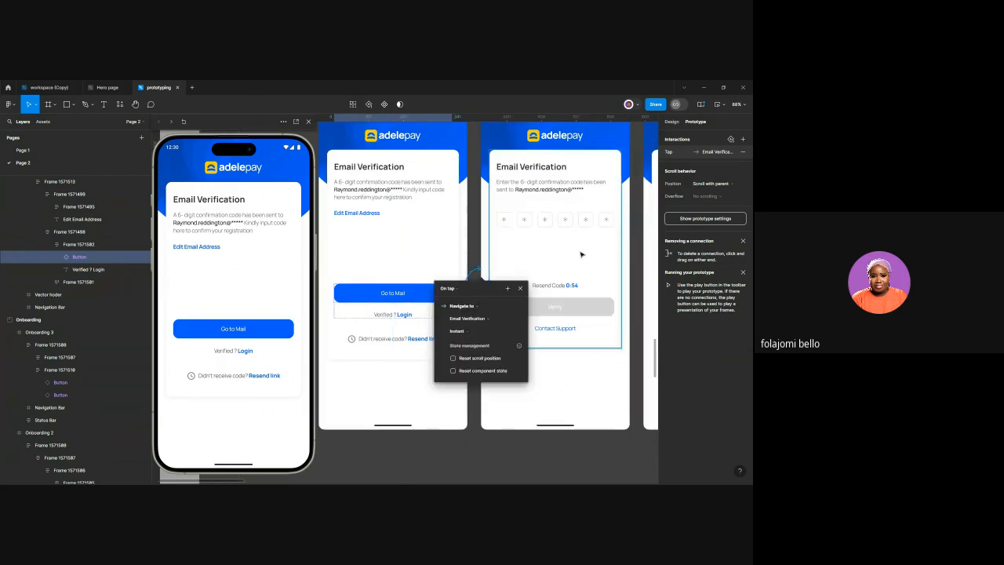
Link the first digit input field on the empty-code Email Verification frame to the Email Verification frame with the filled-in code
click(581, 254)
scroll(578, 253, right, 4)
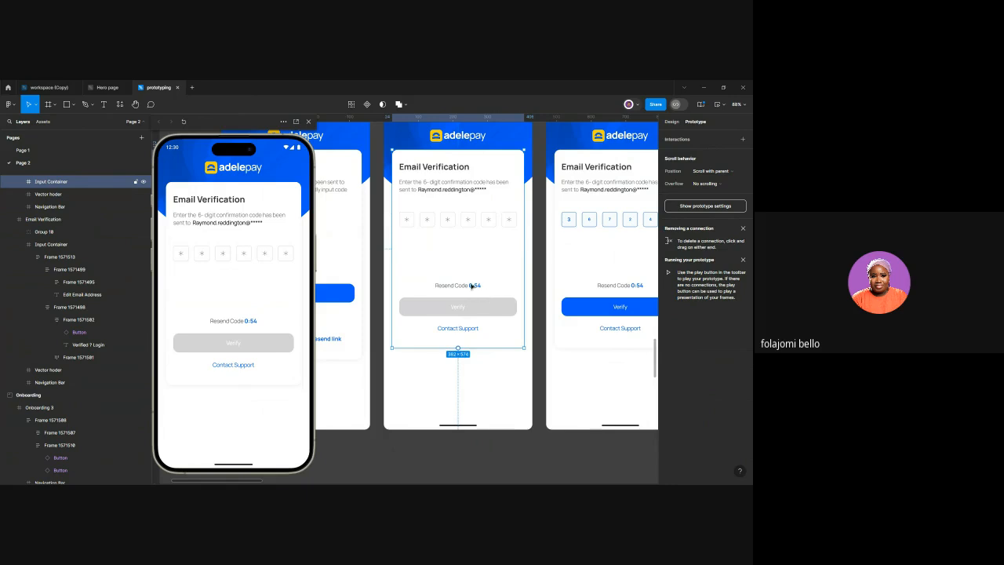
double_click(413, 226)
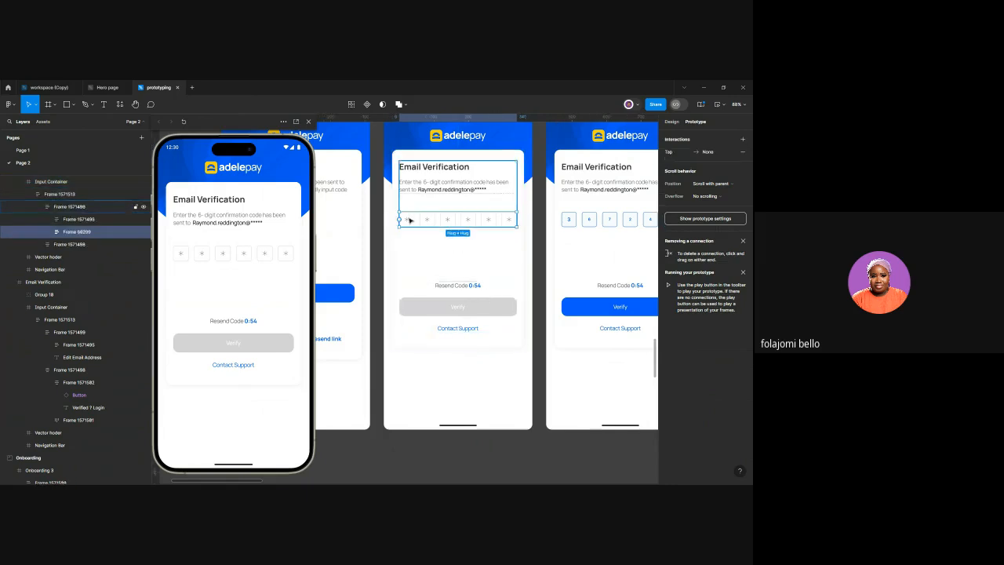
double_click(408, 220)
double_click(408, 220)
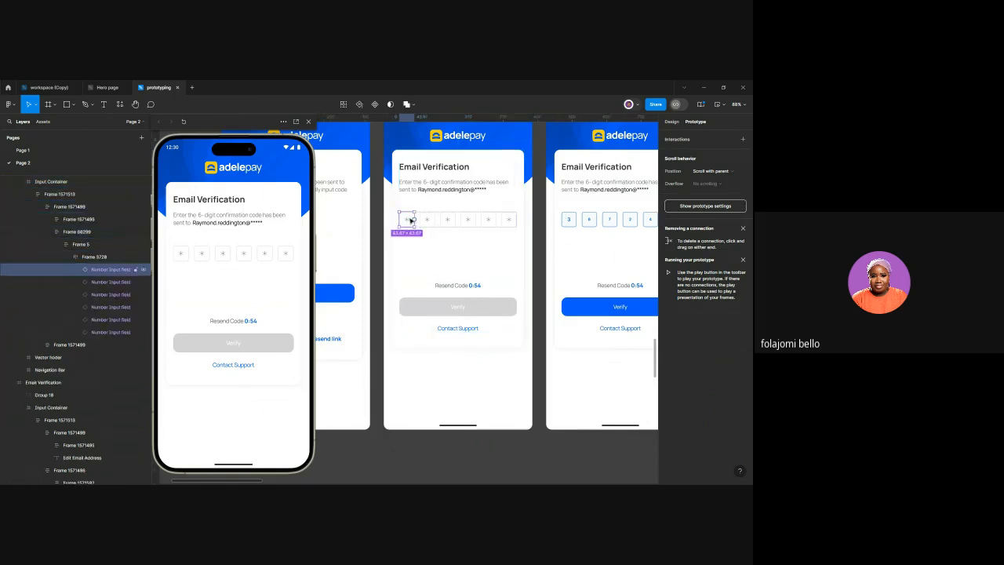
drag(414, 219, 566, 243)
scroll(565, 243, right, 2)
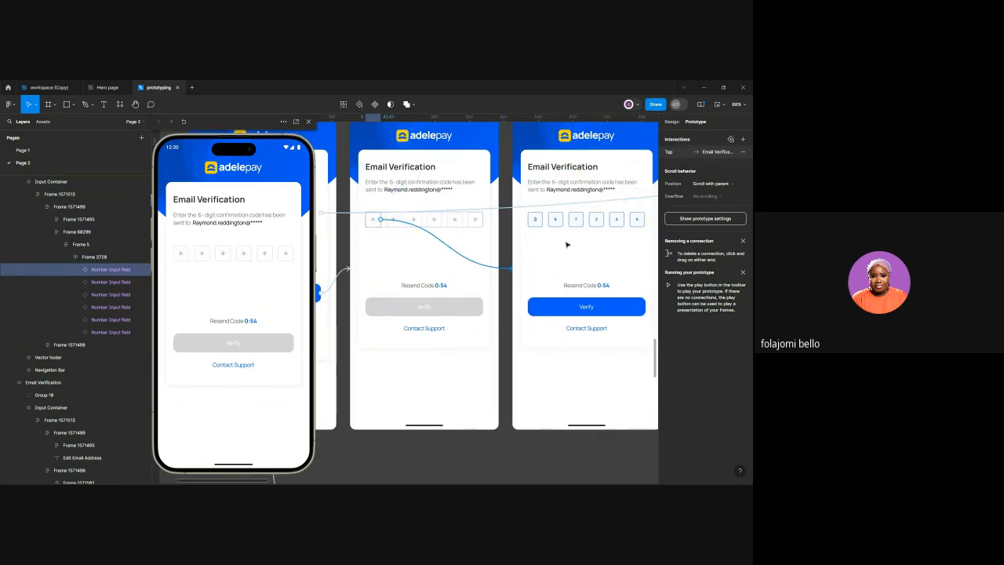
Link the Verify button on the filled-in Email Verification frame to the Loading frame with an on-tap interaction
scroll(566, 244, right, 5)
click(524, 316)
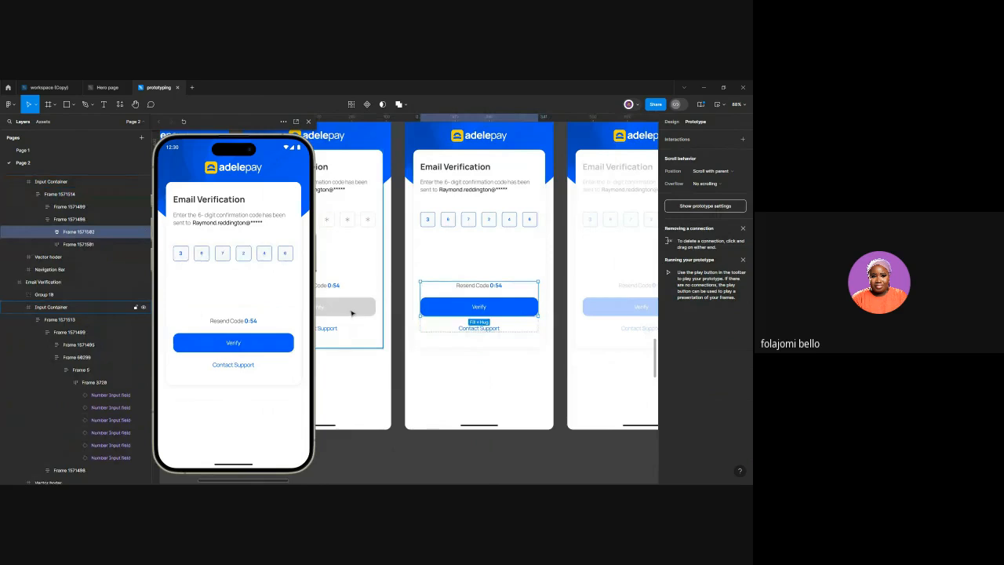
scroll(392, 275, right, 4)
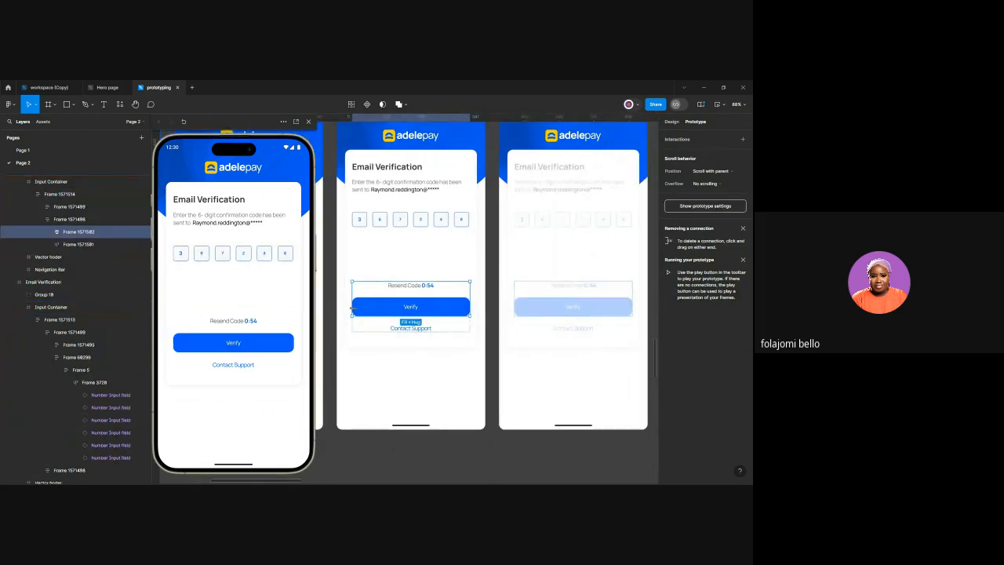
click(449, 307)
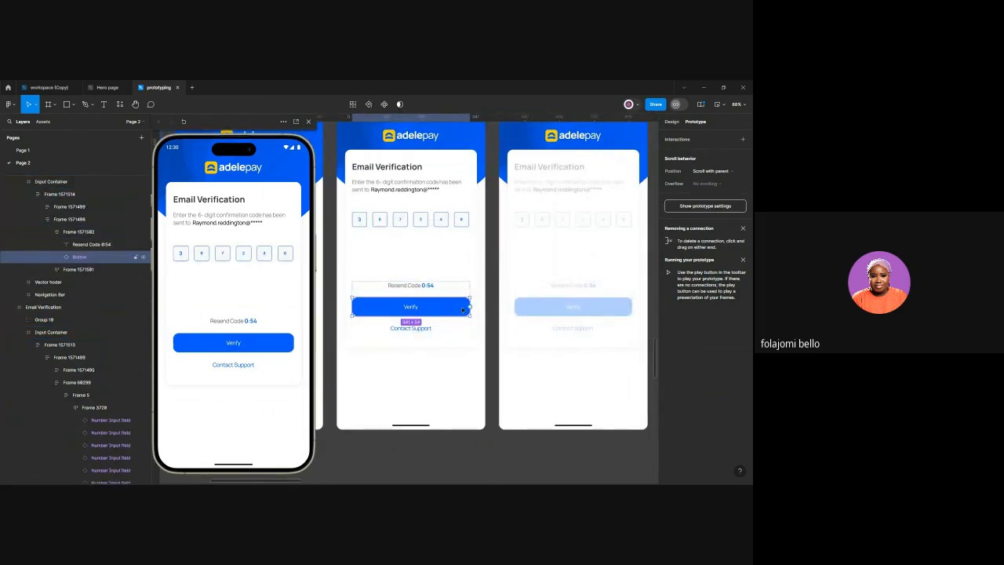
drag(469, 307, 506, 314)
scroll(588, 338, right, 3)
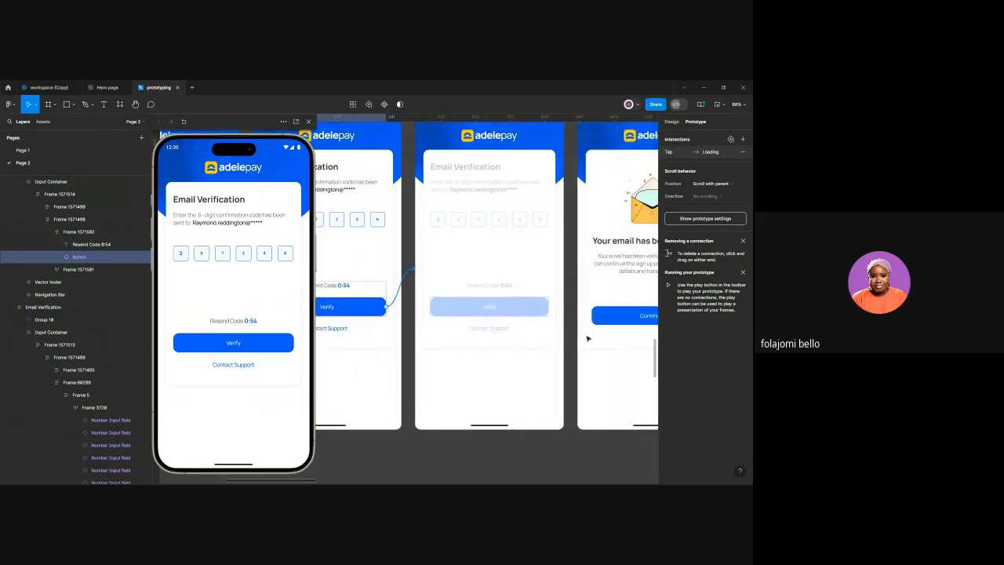
Connect the whole Loading frame to the Success screen frame and set the connection's trigger to After delay
scroll(444, 161, up, 2)
scroll(444, 163, up, 1)
click(421, 166)
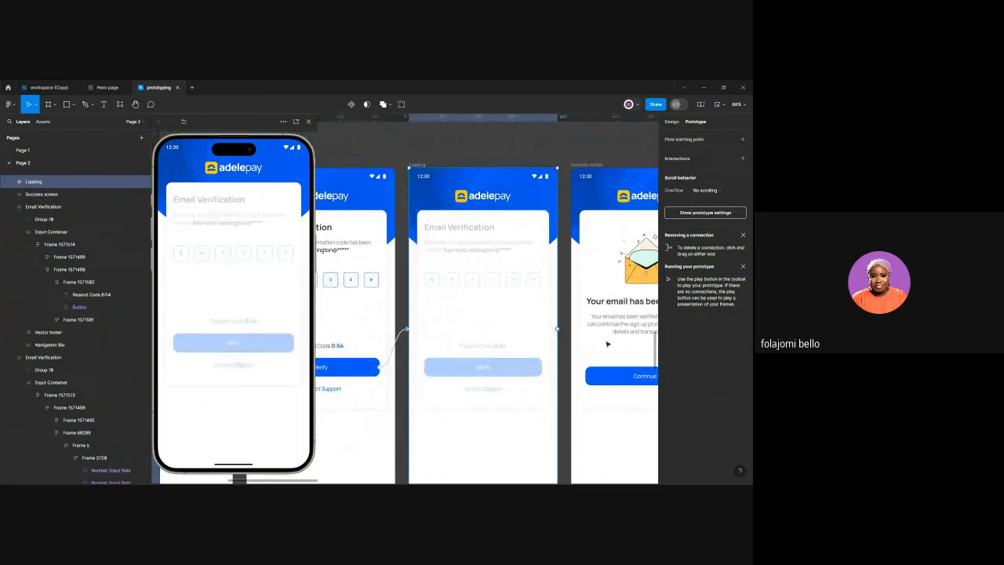
drag(557, 329, 585, 329)
click(552, 348)
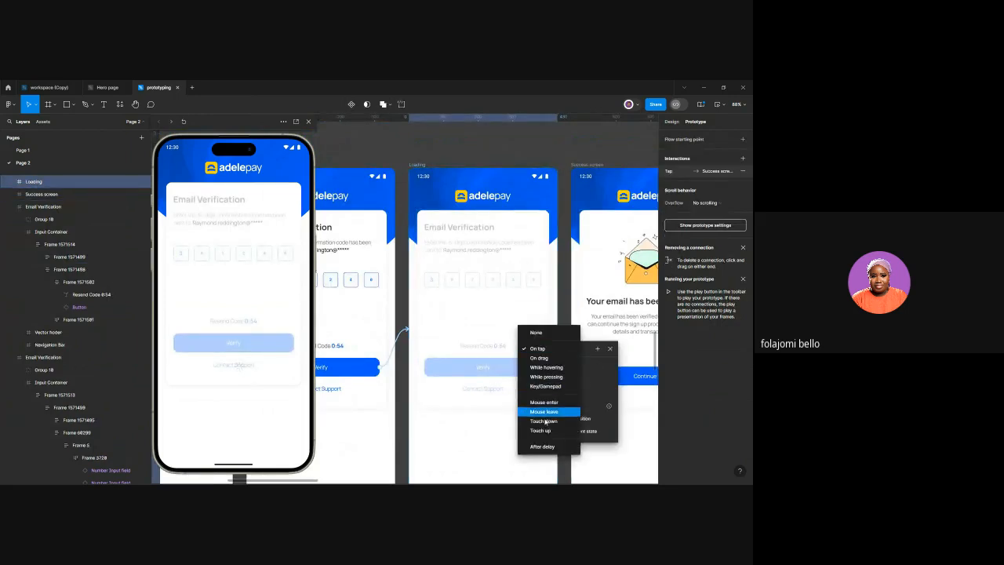
click(536, 446)
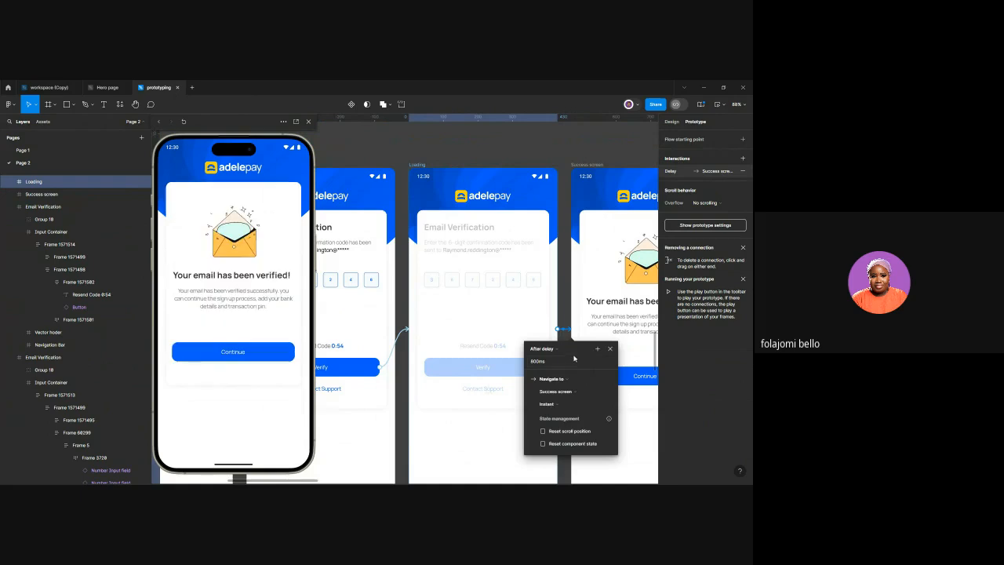
Set the delay of the Loading to Success screen connection to 2000 ms
scroll(563, 320, right, 3)
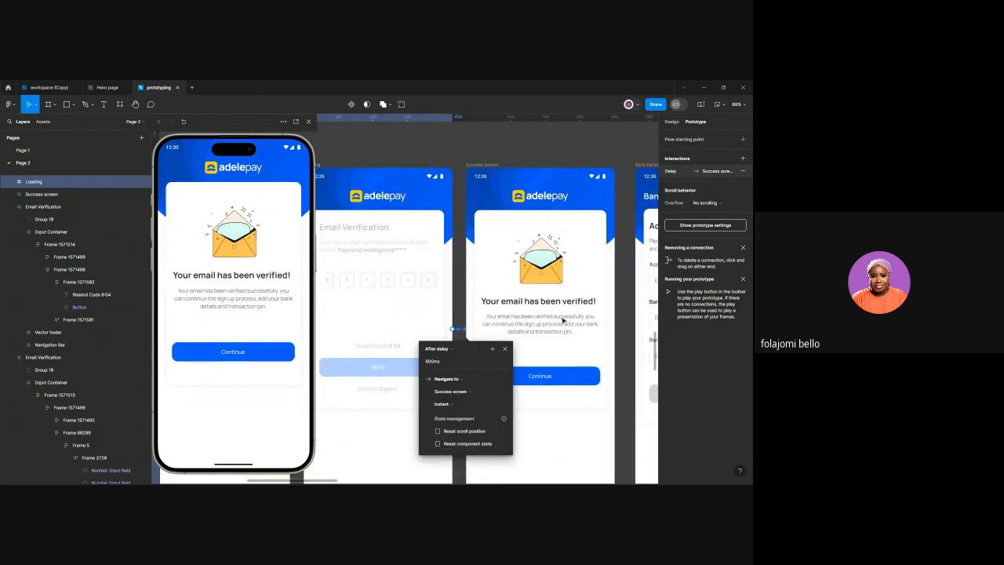
click(444, 365)
text(3)
text(000)
key(Return)
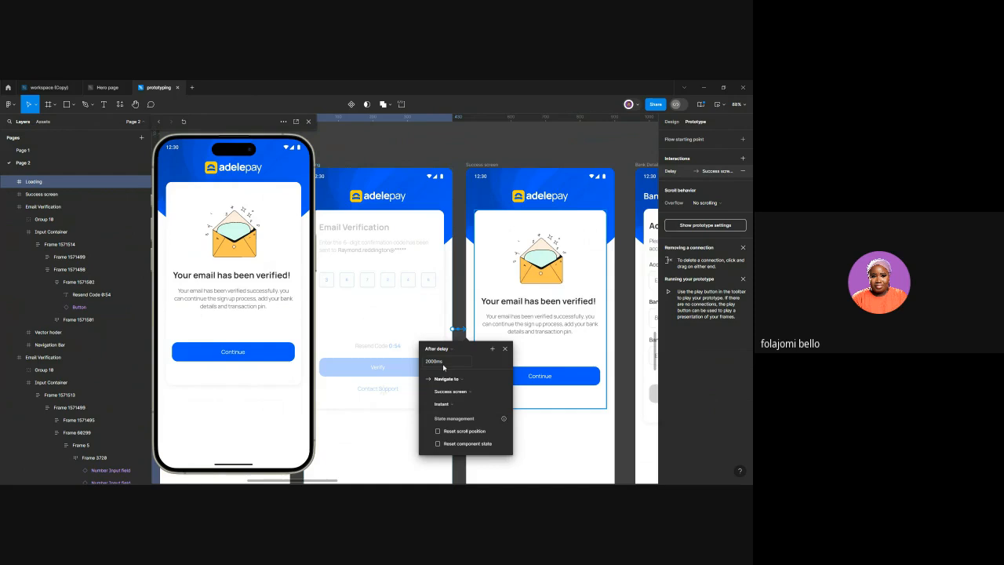
Link the Continue button's frame on the Success screen to Bank Details Verification/ Empty state with an instant on-tap interaction
scroll(447, 362, right, 3)
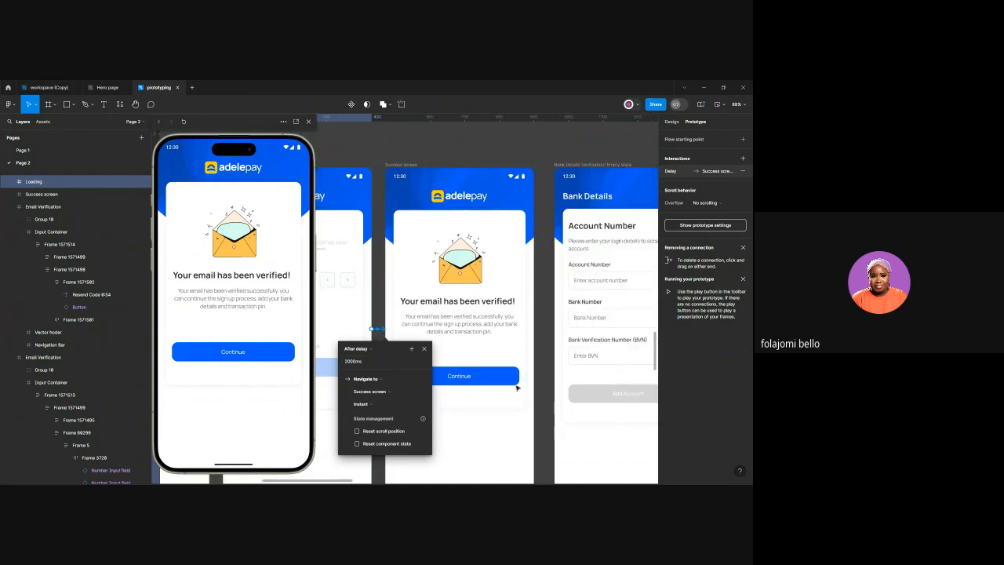
click(495, 385)
click(495, 385)
drag(521, 376, 572, 355)
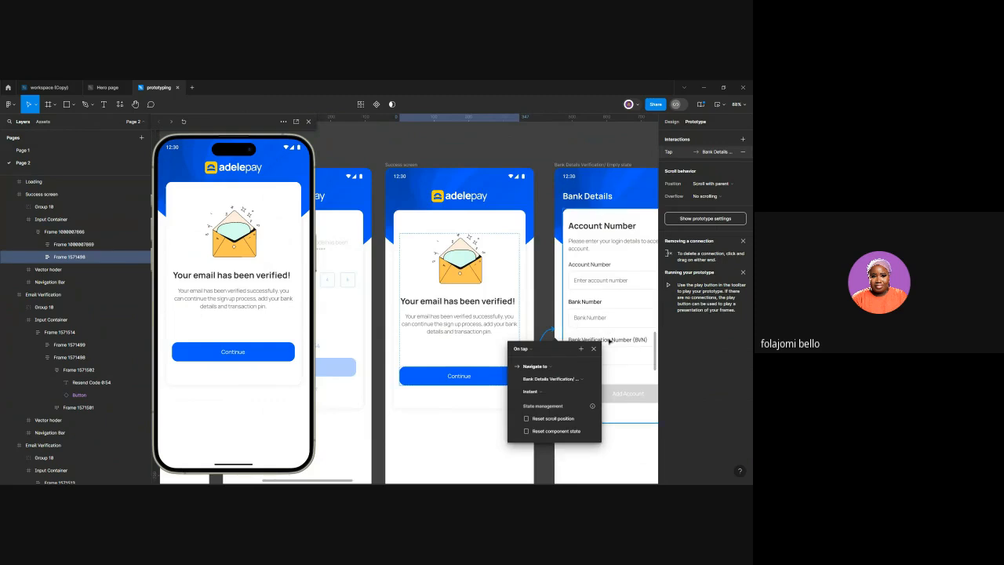
Link the Account Number input field on Bank Details Verification/ Empty state to the first Bank Details Verification/ select Bank frame
scroll(609, 331, right, 4)
scroll(609, 339, right, 1)
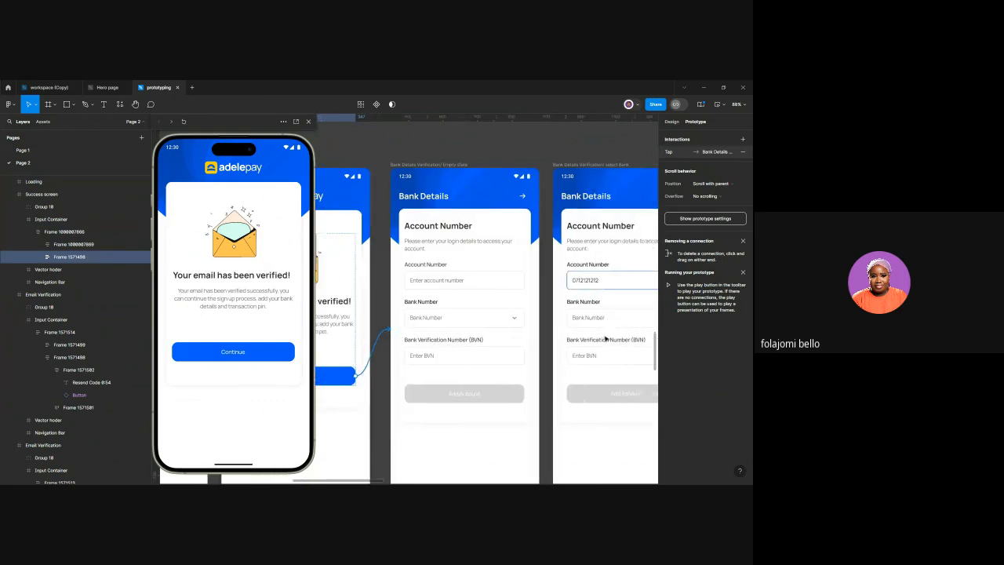
click(480, 277)
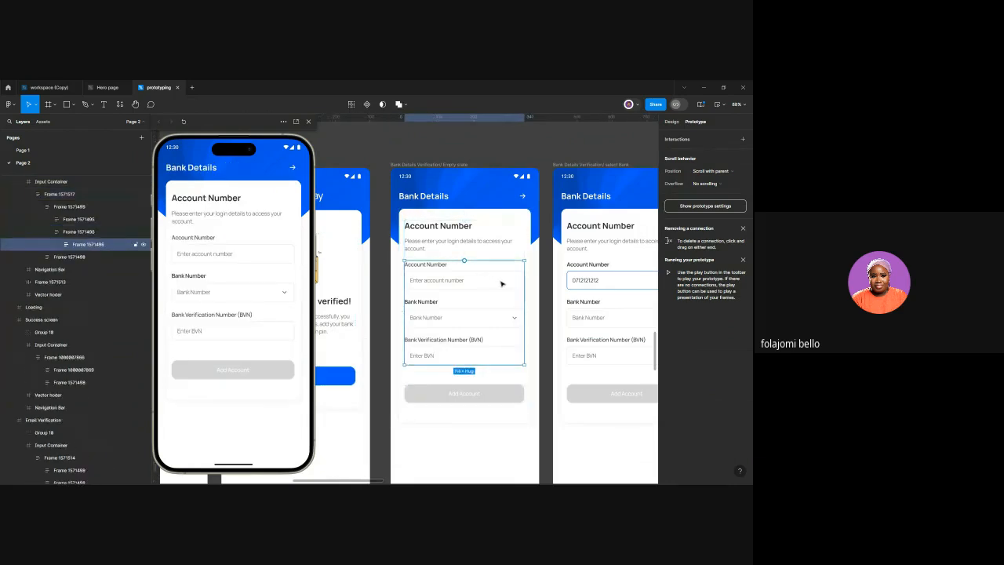
double_click(503, 284)
drag(524, 276, 585, 281)
Link the Bank Number input field on the first select Bank frame to the frame showing the open bank list, instantly on tap
scroll(585, 281, right, 5)
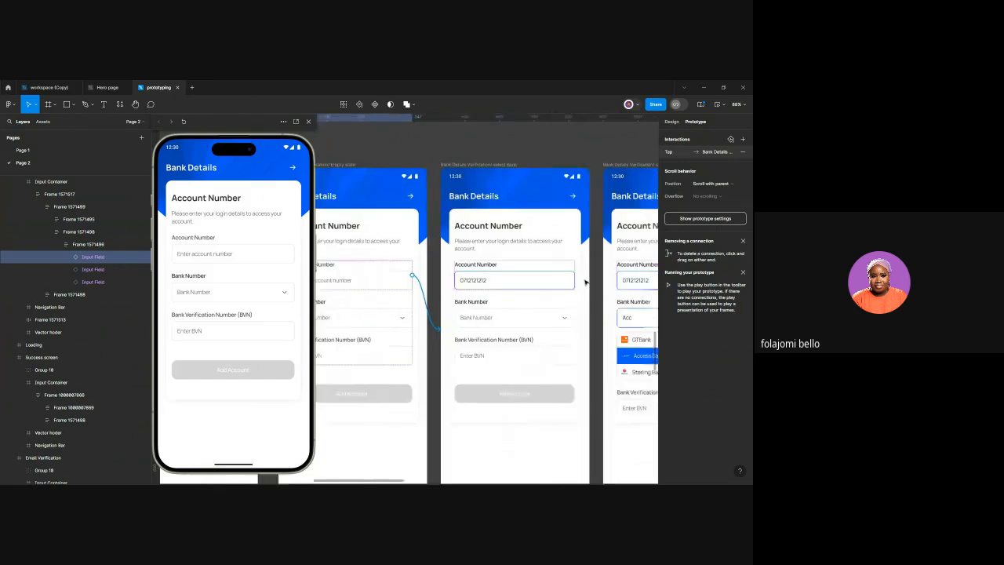
double_click(515, 324)
double_click(515, 324)
double_click(516, 324)
double_click(515, 324)
drag(528, 313, 593, 329)
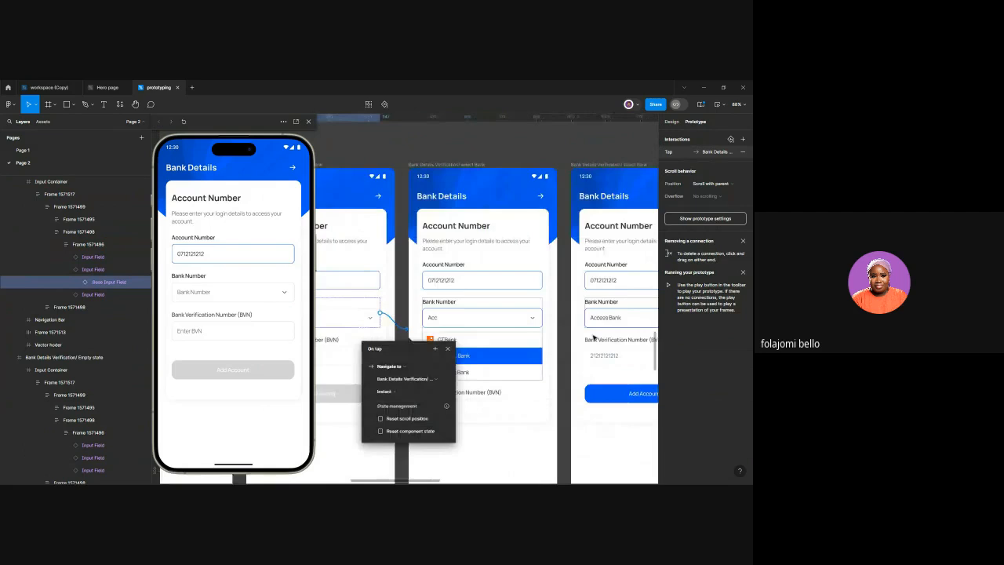
Link the Bank Number field on the frame with the open bank list to the select Bank frame where Access Bank is chosen
scroll(470, 362, right, 2)
double_click(458, 362)
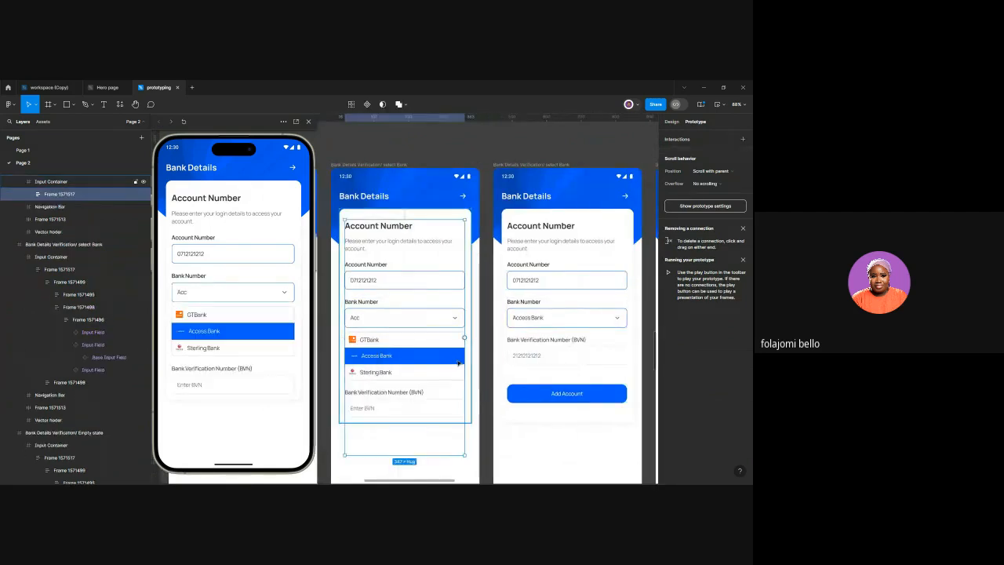
double_click(459, 363)
double_click(459, 362)
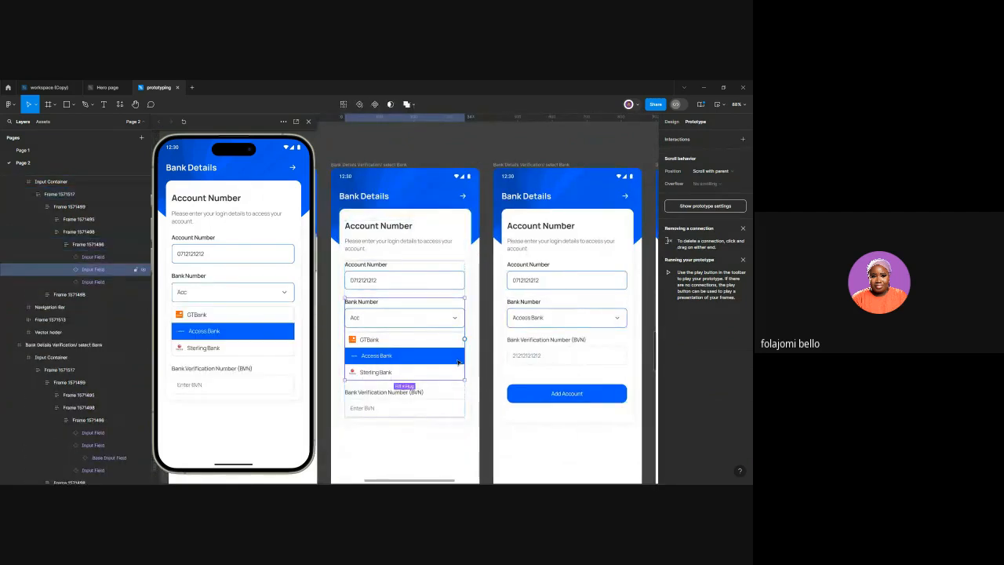
double_click(459, 361)
drag(464, 339, 533, 320)
Link the Bank Verification Number (BVN) field on the Access Bank frame to the adjacent Bank Details frame named Set Transaction Pin/ Empty state
scroll(449, 397, right, 4)
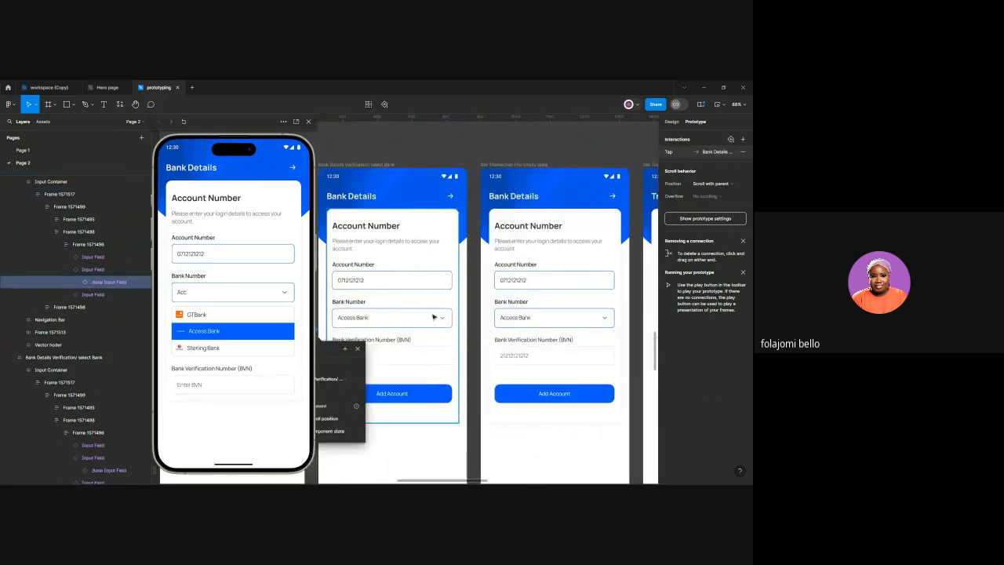
double_click(423, 356)
double_click(423, 356)
double_click(423, 357)
double_click(432, 353)
drag(451, 350, 517, 355)
Link the Add Account button on the last Bank Details frame to the adjacent Transaction Pin frame with empty PIN boxes
scroll(518, 355, right, 1)
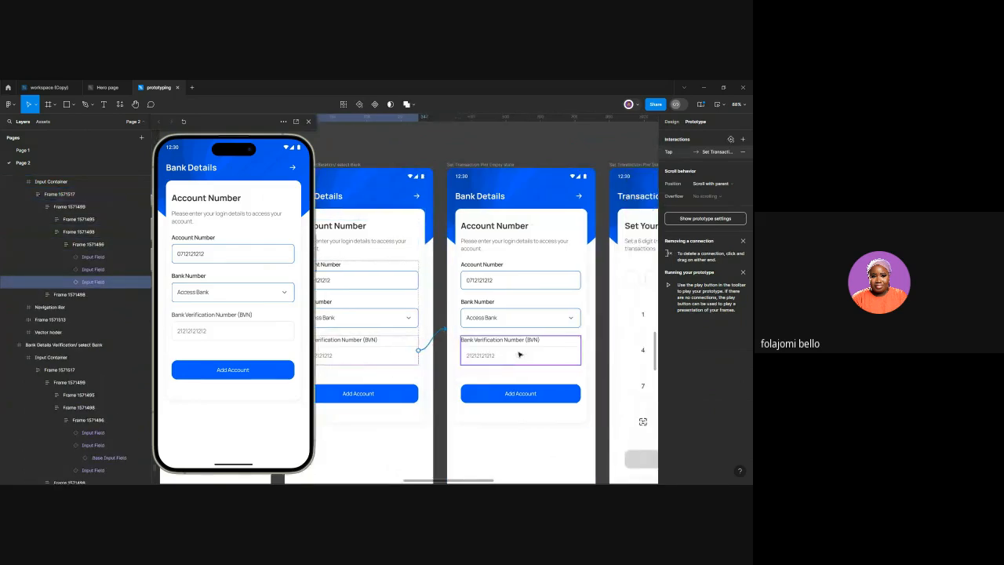
scroll(518, 354, right, 1)
double_click(485, 400)
double_click(485, 399)
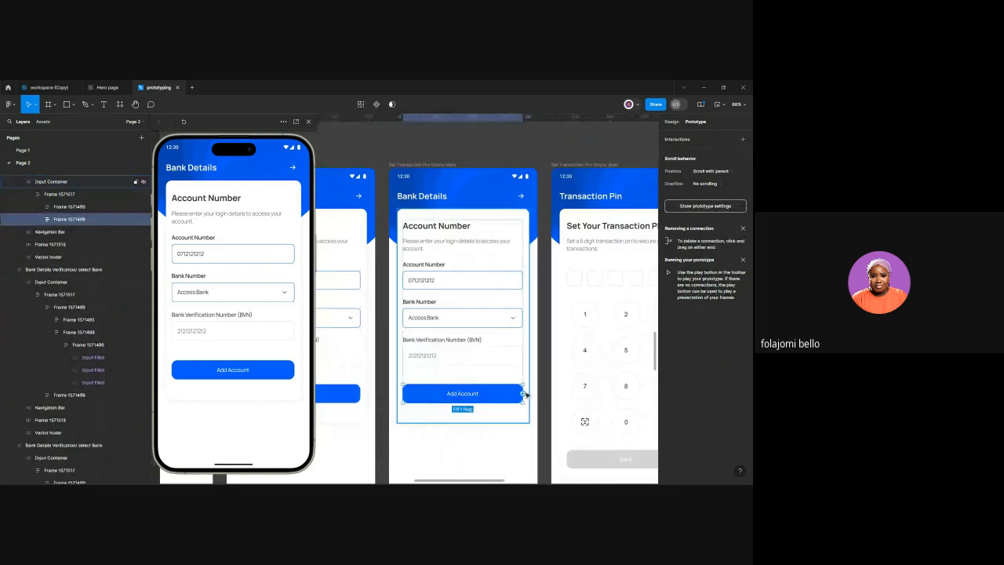
drag(524, 394, 584, 382)
Link the row of empty PIN boxes on the Transaction Pin frame to the adjacent frame with the filled PIN, instantly on tap
scroll(581, 382, right, 1)
scroll(581, 382, right, 3)
click(429, 285)
double_click(429, 285)
double_click(429, 280)
drag(454, 279, 507, 291)
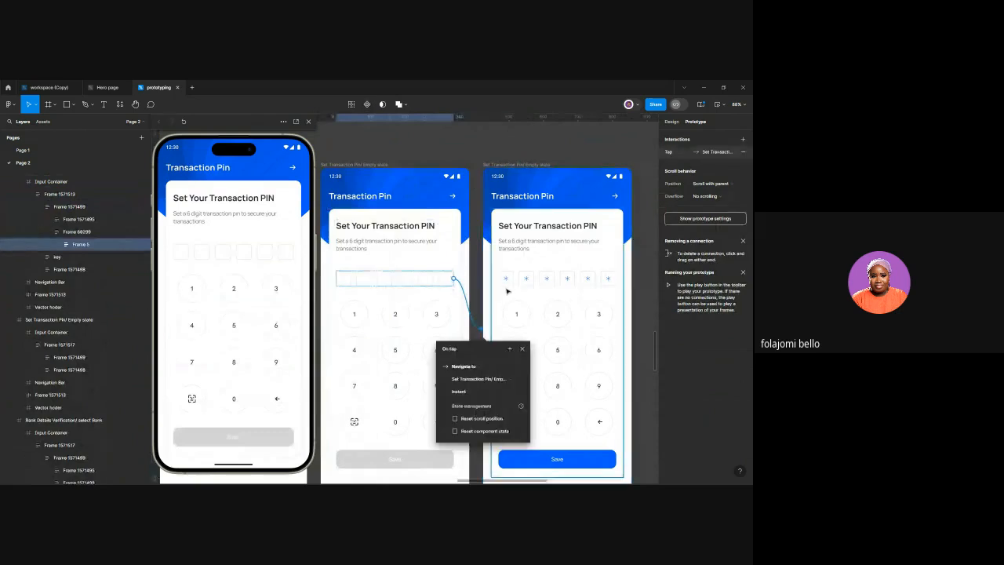
scroll(507, 291, right, 1)
scroll(439, 377, down, 5)
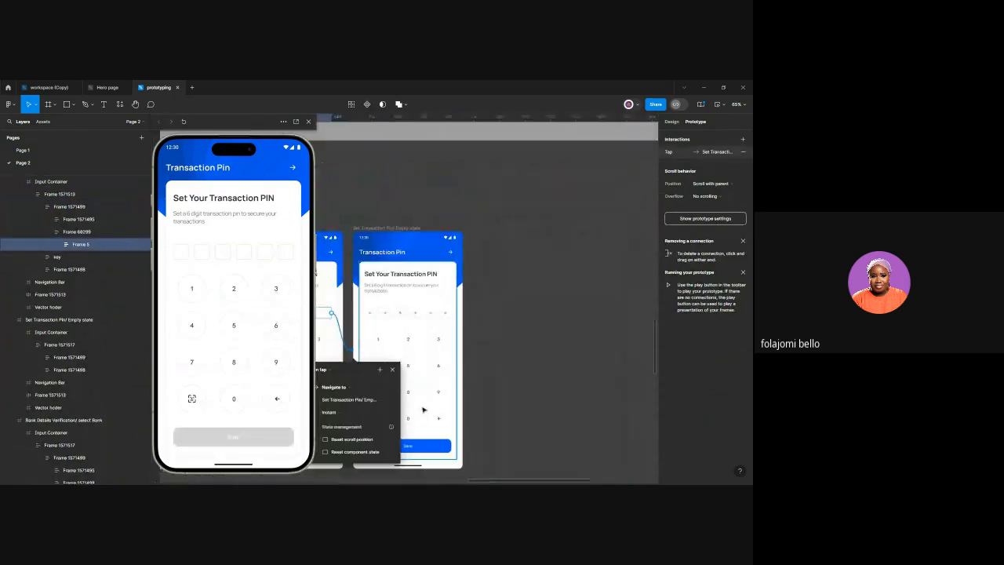
scroll(422, 410, down, 5)
click(447, 400)
Link the Email Address input field on the first Login/ Empty State frame to the Login/ Selection frame
scroll(447, 400, down, 5)
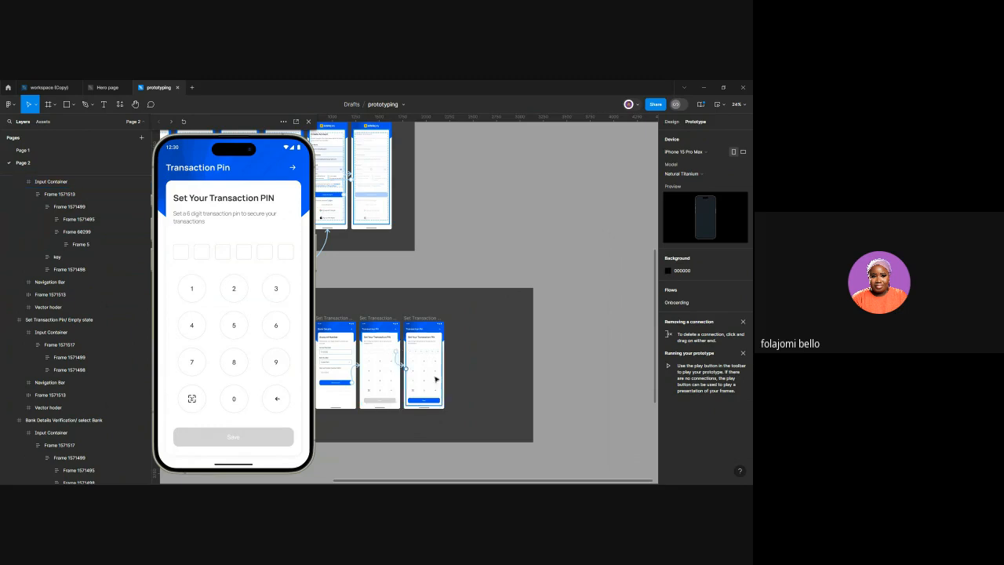
scroll(436, 379, up, 5)
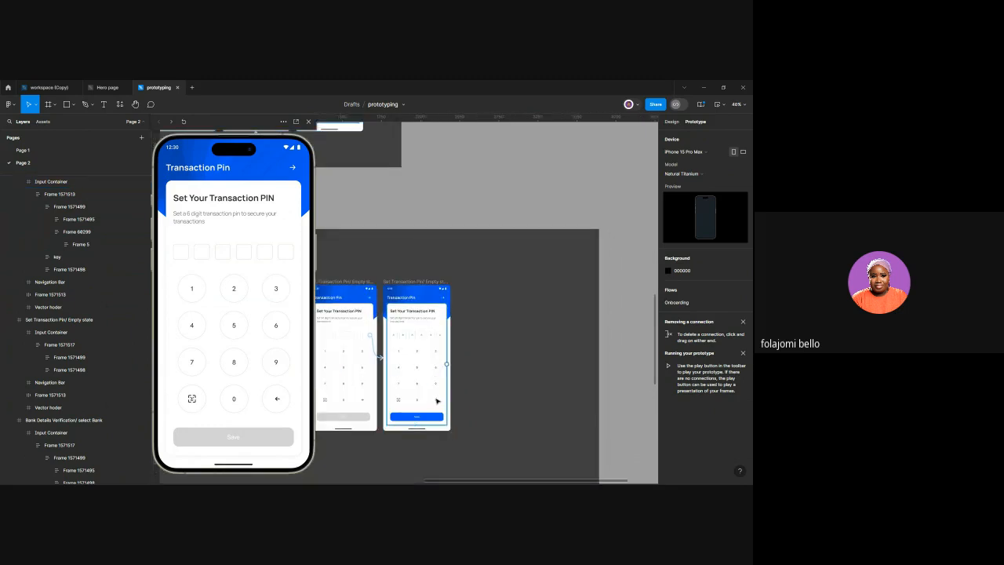
scroll(437, 401, down, 8)
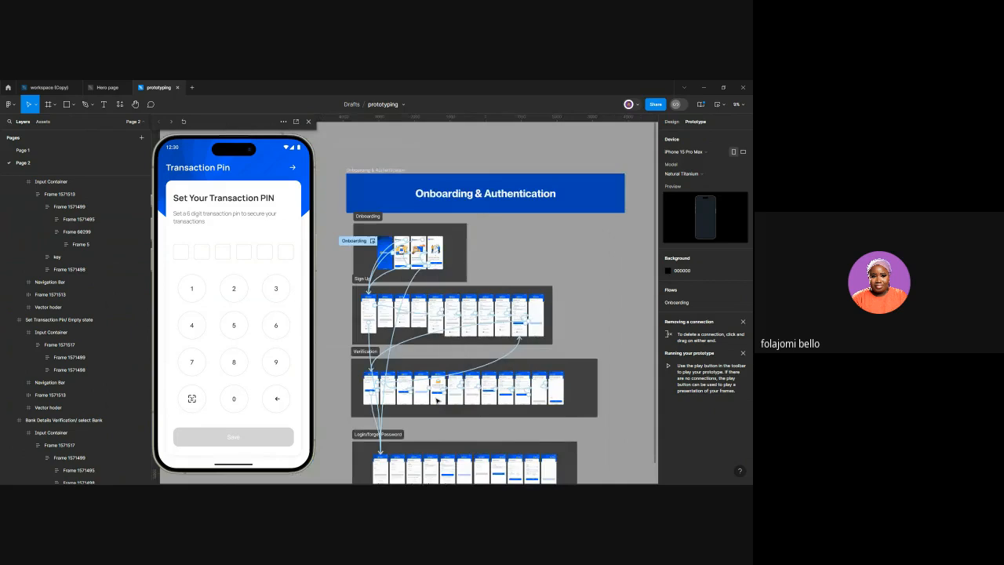
scroll(437, 401, left, 3)
scroll(542, 393, down, 2)
scroll(542, 393, up, 5)
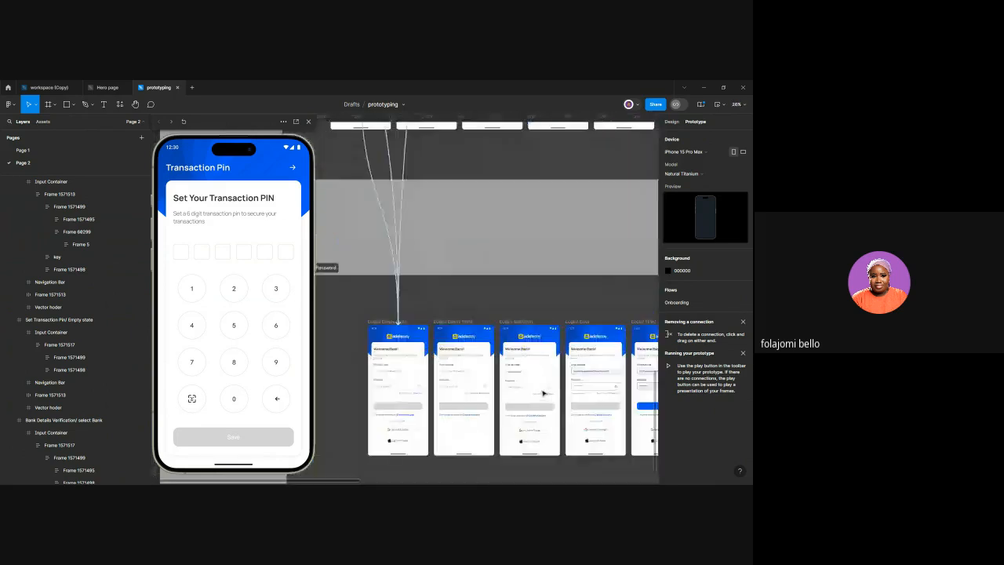
scroll(543, 393, up, 2)
scroll(465, 425, left, 1)
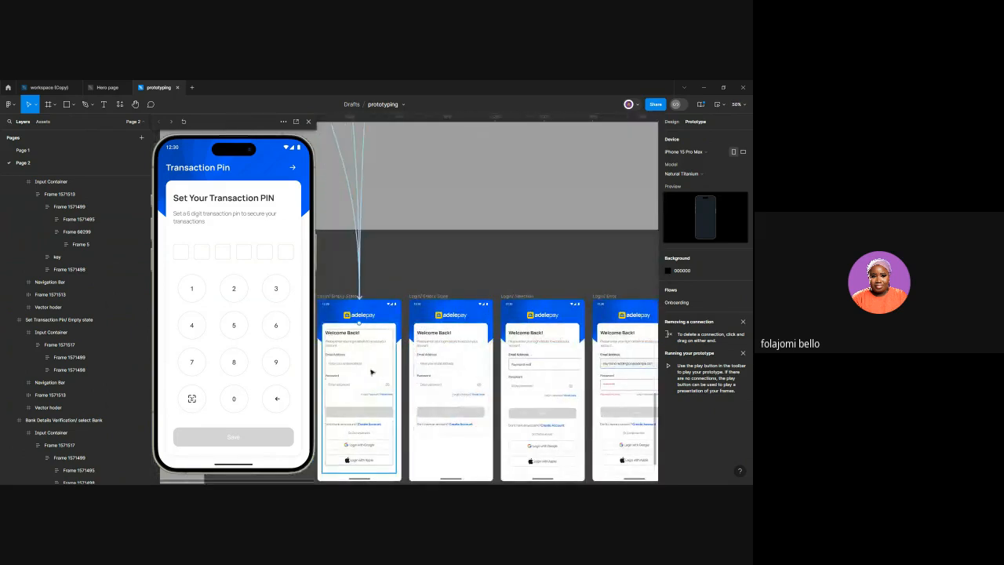
double_click(372, 372)
click(372, 365)
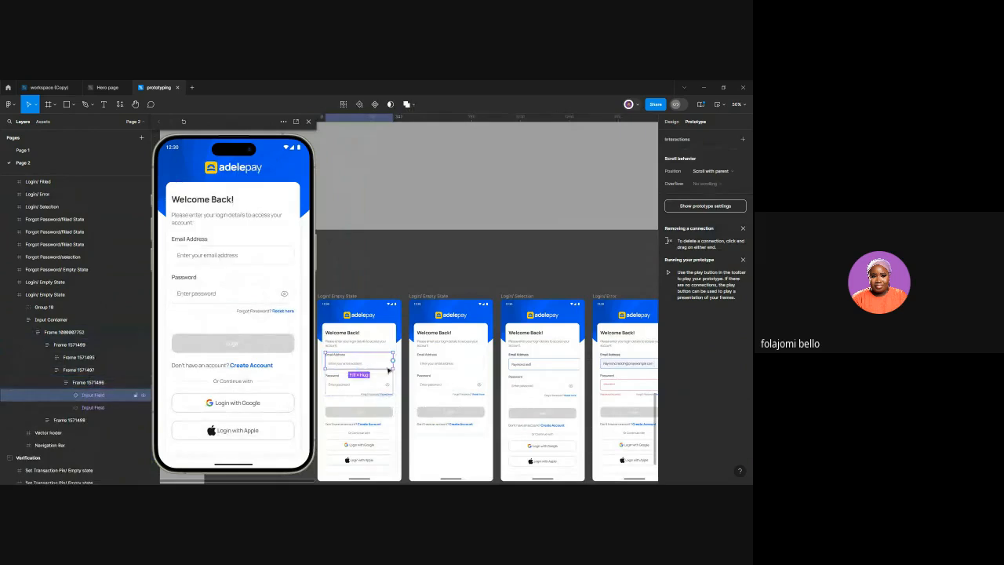
drag(393, 363, 530, 368)
click(530, 368)
Link the Password input field on the Login/ Selection frame to the Login/ Filled frame
scroll(530, 368, right, 1)
scroll(530, 367, right, 1)
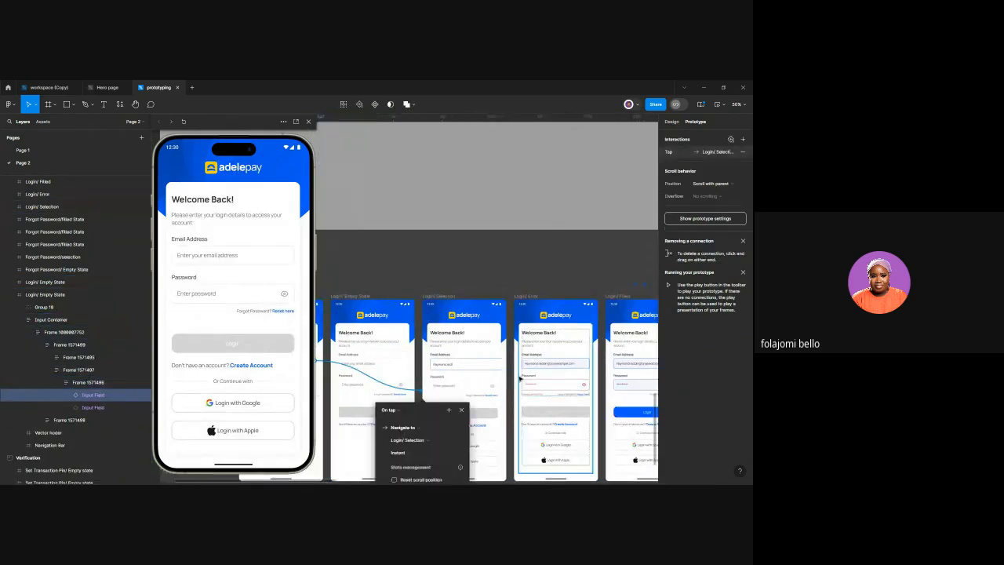
click(466, 366)
click(467, 386)
drag(498, 385, 625, 389)
scroll(625, 389, right, 4)
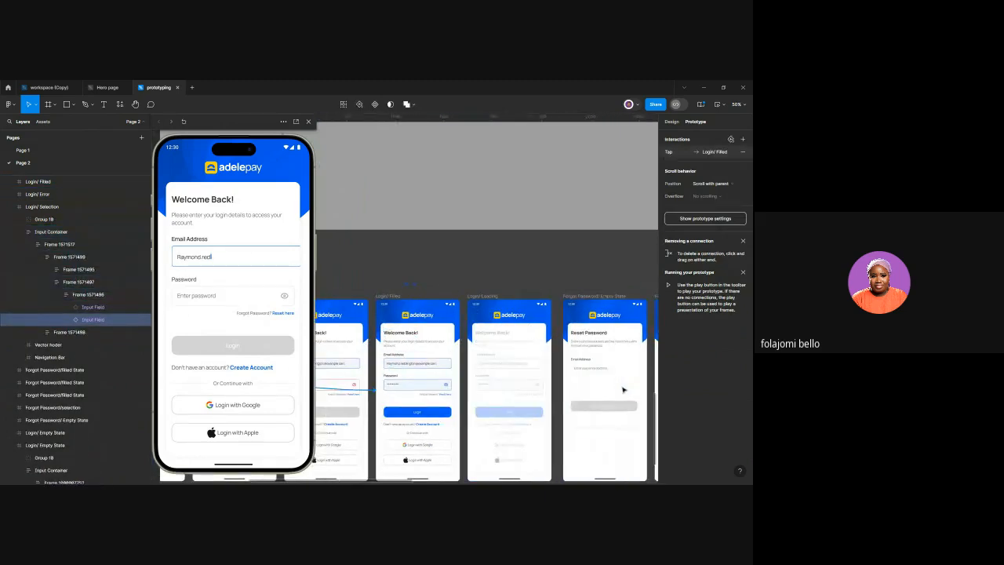
click(448, 412)
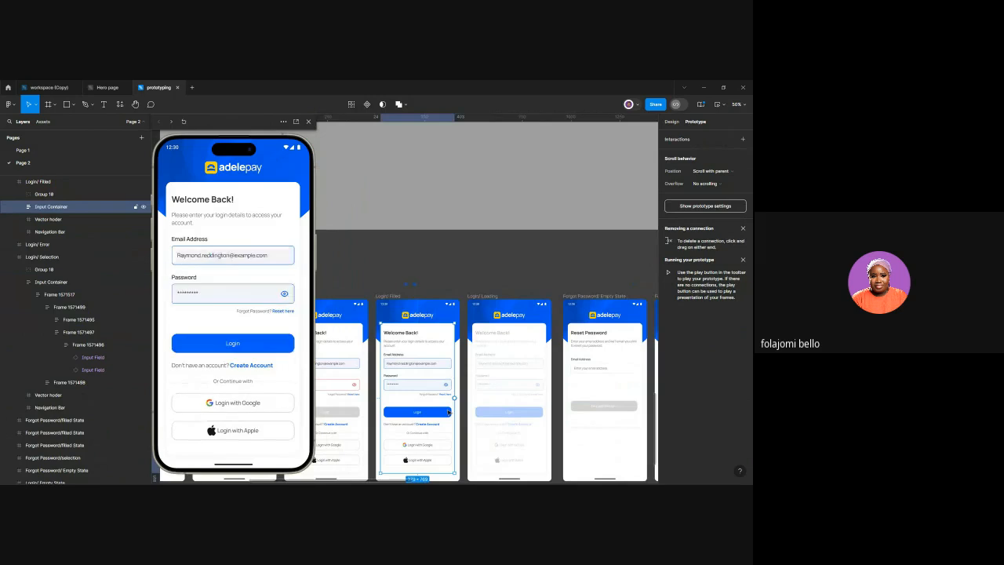
double_click(448, 413)
scroll(421, 361, down, 3)
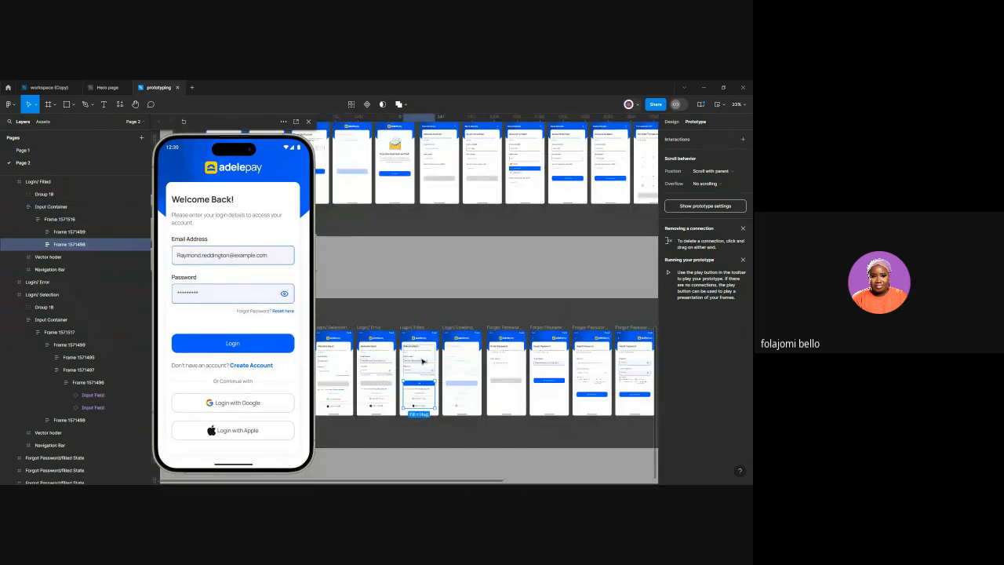
scroll(423, 362, down, 3)
Preview the flow from the Splash frame, going through the onboarding screens and Get Started to the Create Account screen
scroll(392, 376, up, 5)
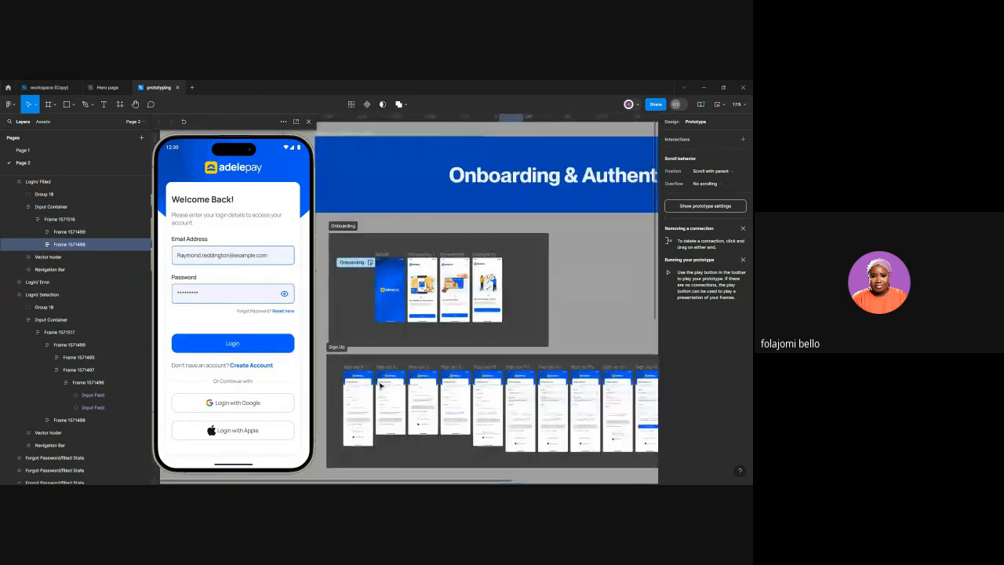
scroll(364, 364, up, 2)
click(376, 236)
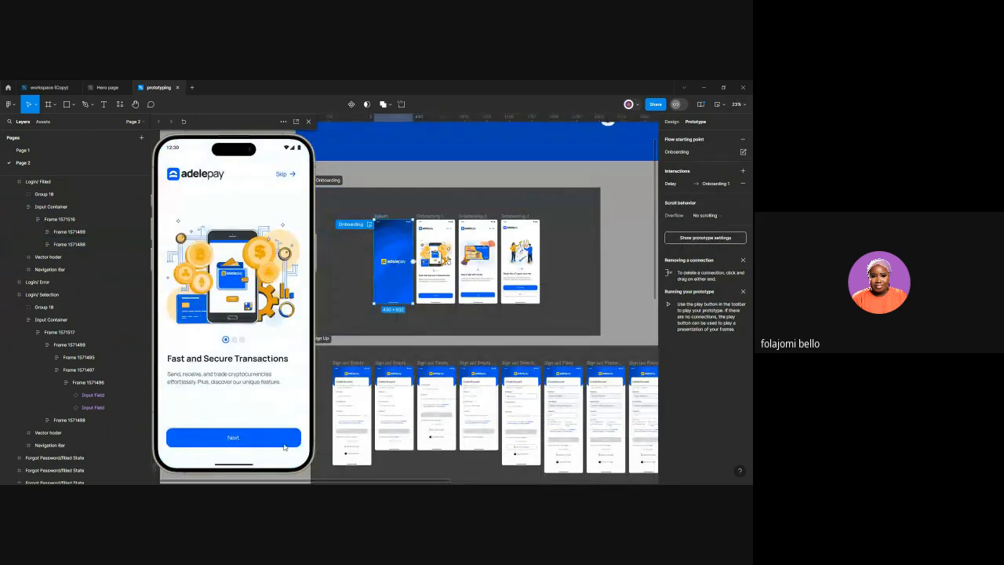
click(283, 445)
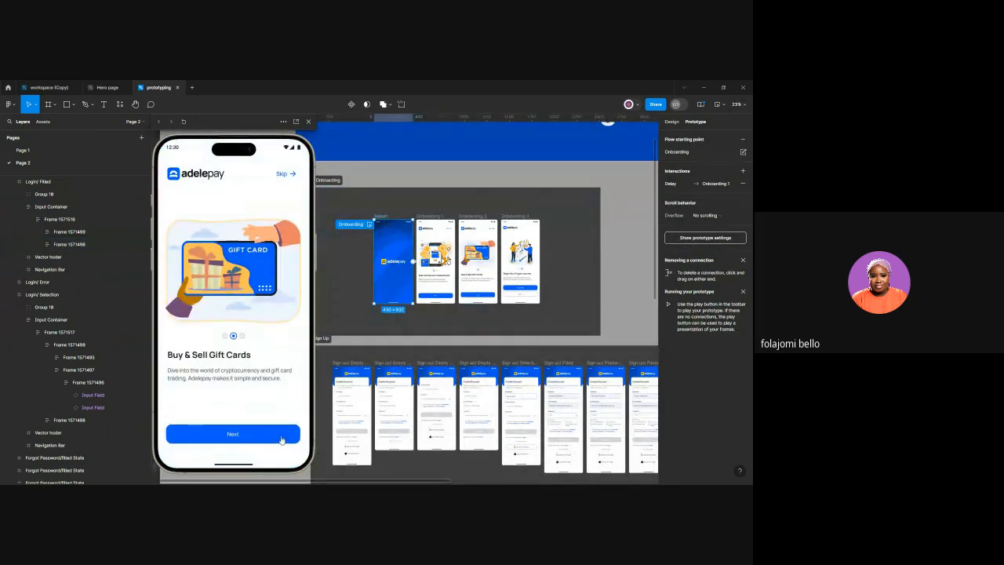
click(280, 440)
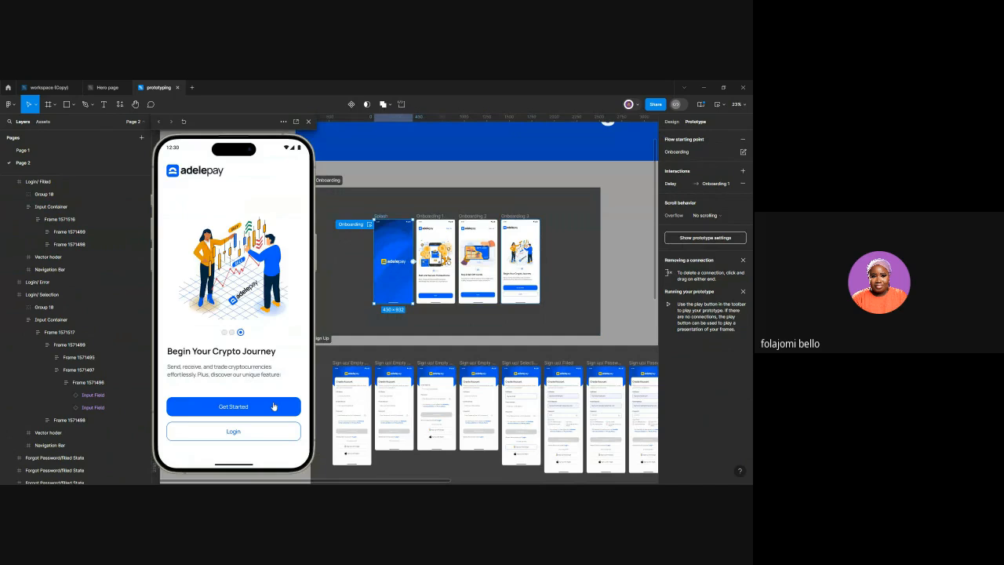
click(273, 406)
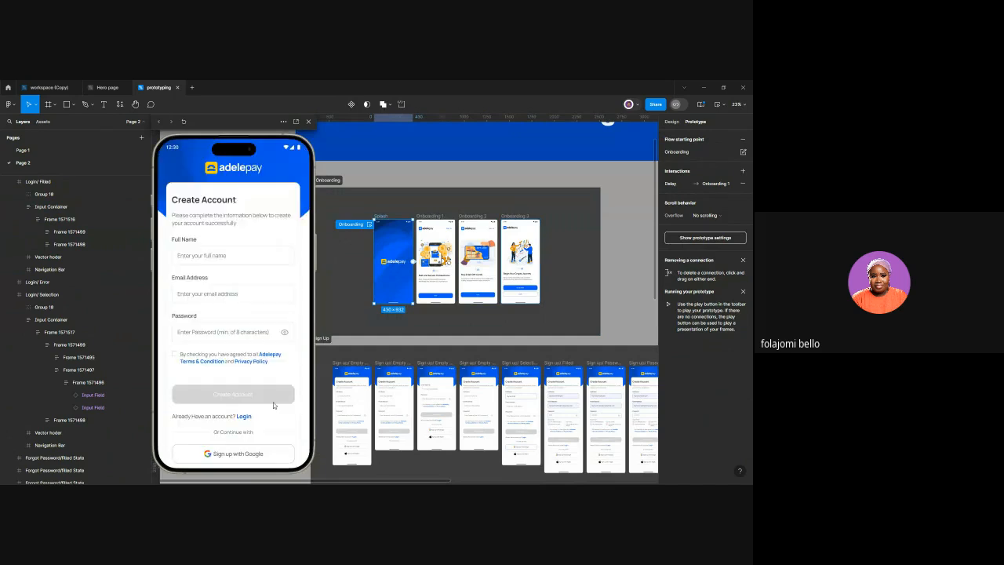
Continue the preview to the login screen and test the Email Address and Password field links there
click(220, 417)
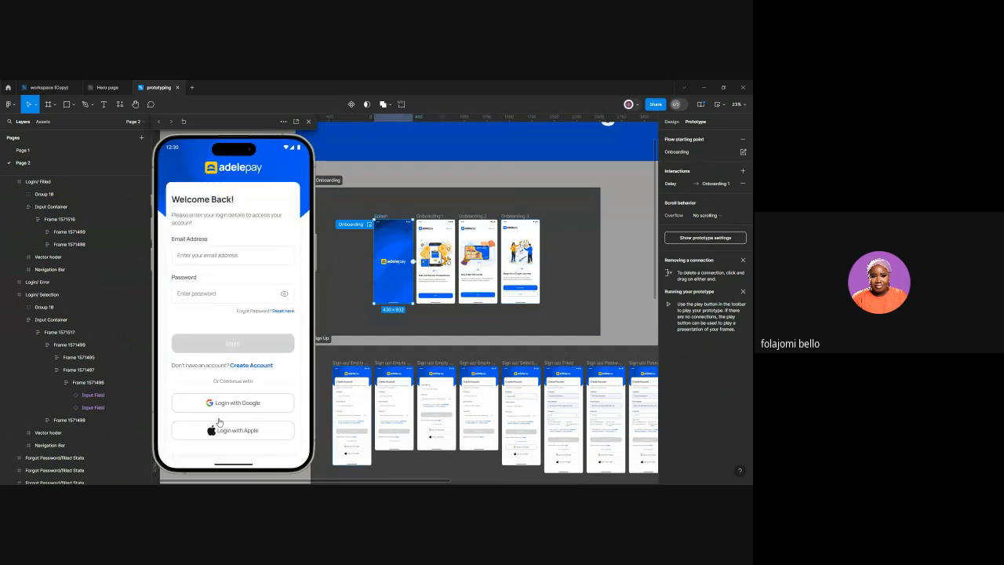
click(240, 261)
click(229, 296)
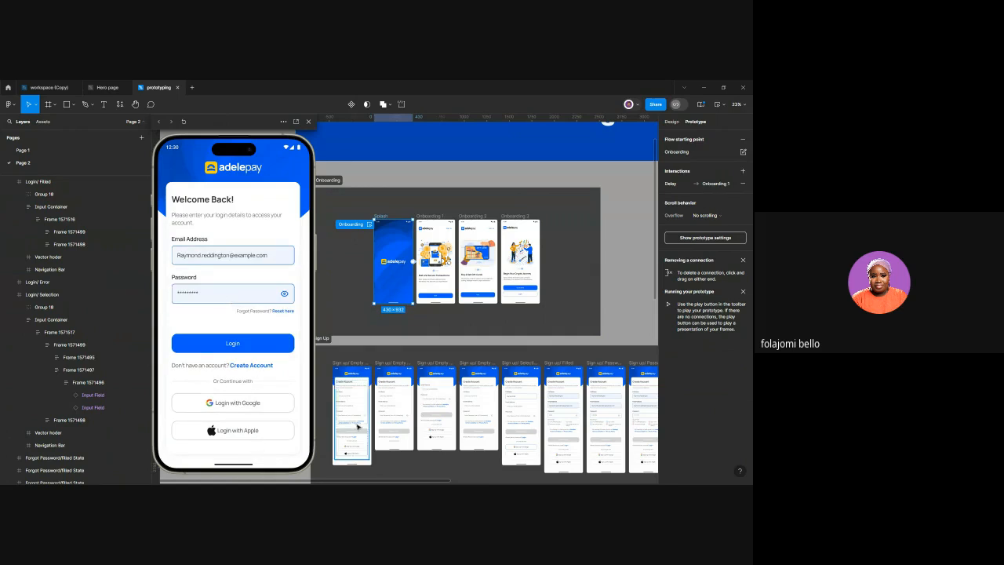
Narrow the Email Address input field on the Login/ Selection frame to about 331 wide
scroll(357, 419, down, 3)
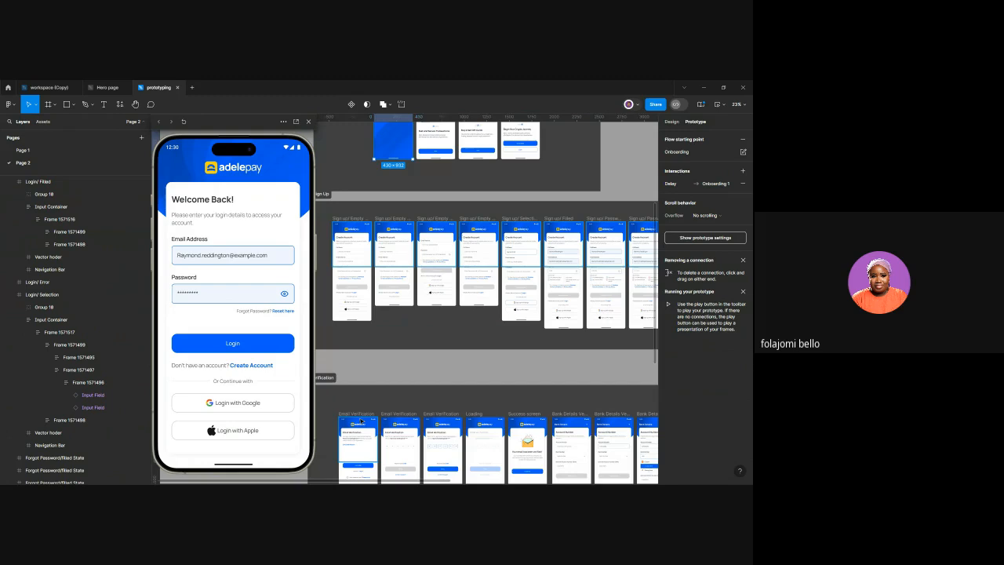
scroll(360, 420, down, 3)
scroll(365, 387, down, 3)
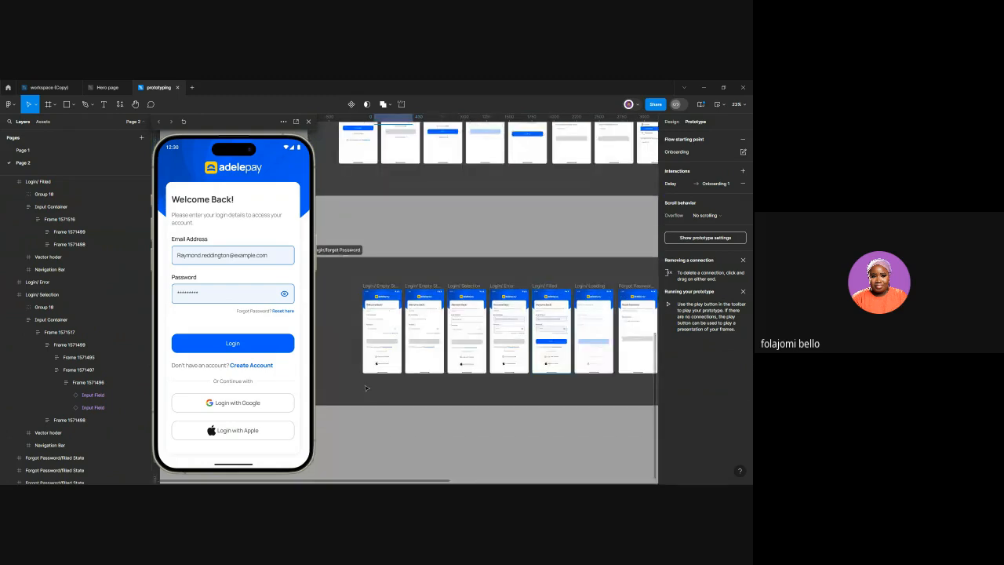
scroll(462, 328, up, 5)
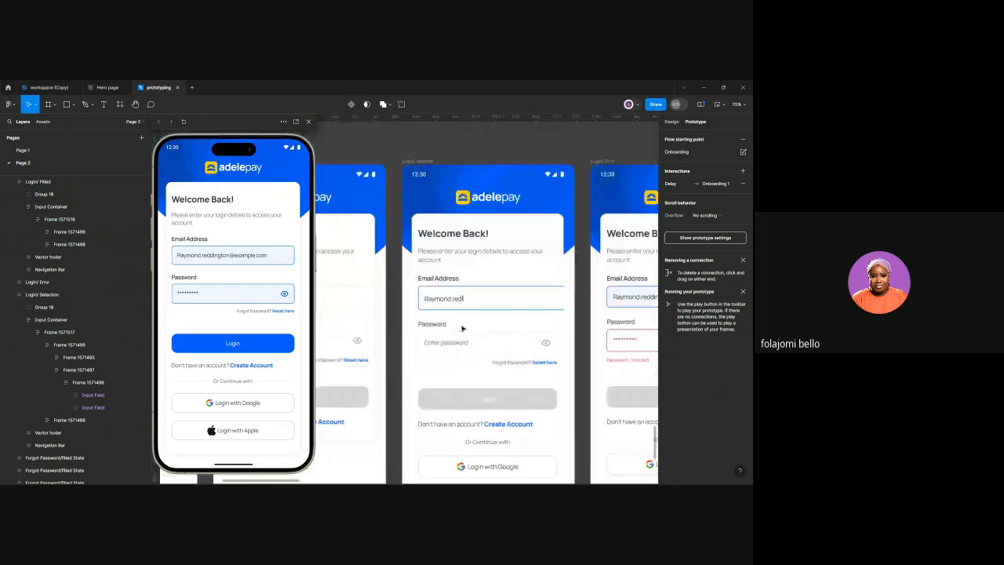
scroll(463, 329, up, 3)
click(482, 296)
click(481, 295)
drag(611, 287, 585, 296)
Set the horizontal sizing of the Email Address input field on the Login/ Selection frame to Fill
double_click(561, 291)
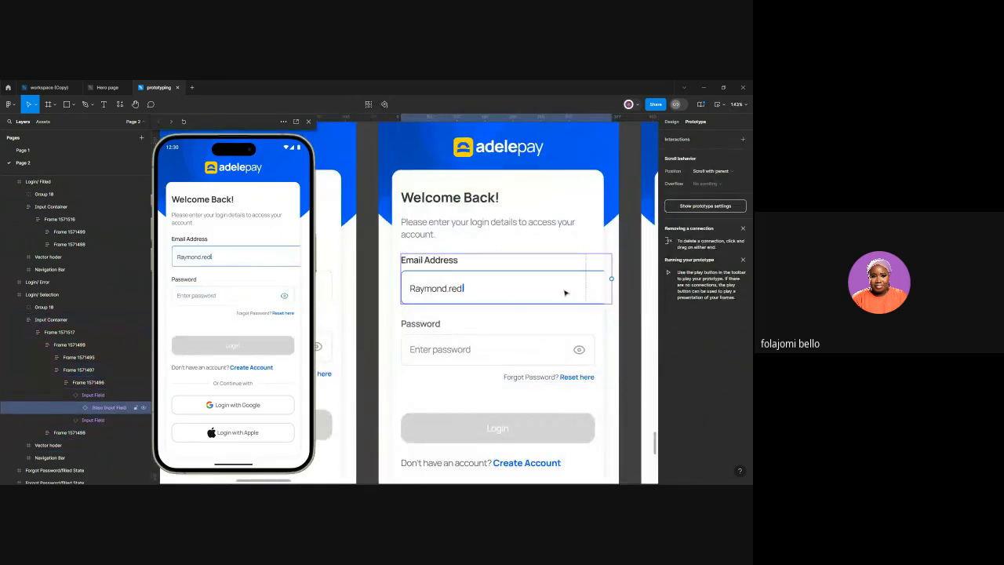
click(671, 122)
click(534, 338)
click(531, 294)
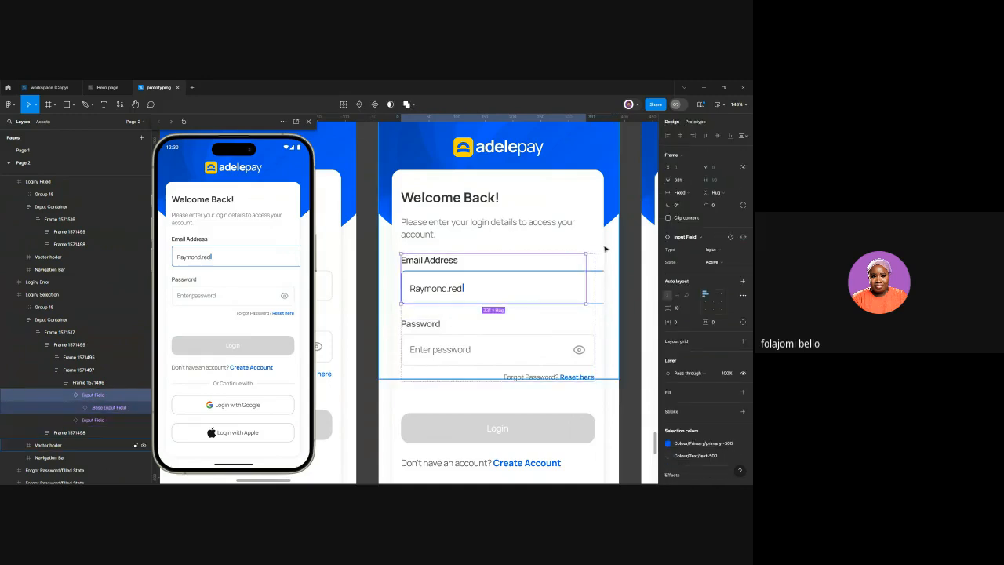
double_click(546, 293)
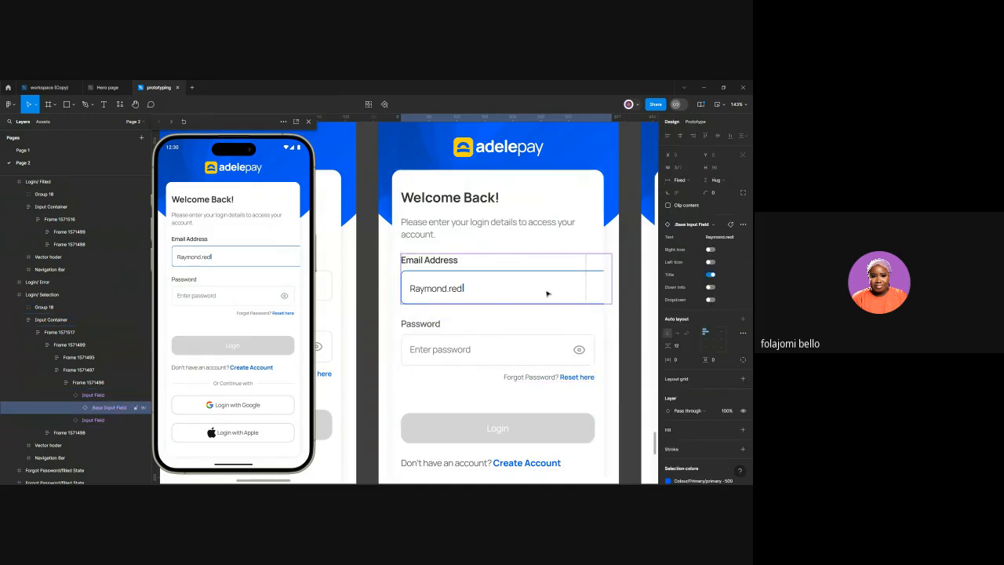
click(484, 304)
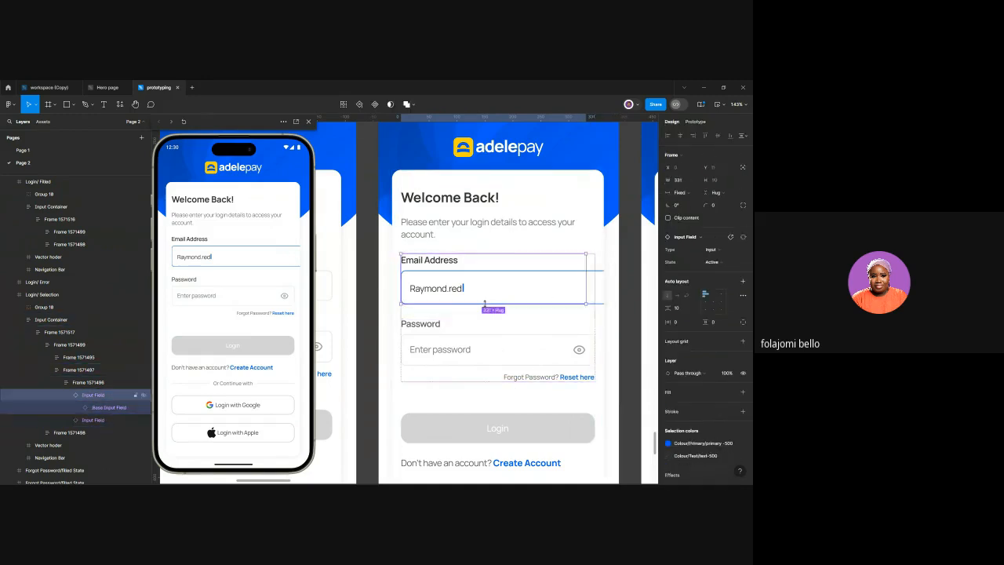
click(676, 192)
click(686, 215)
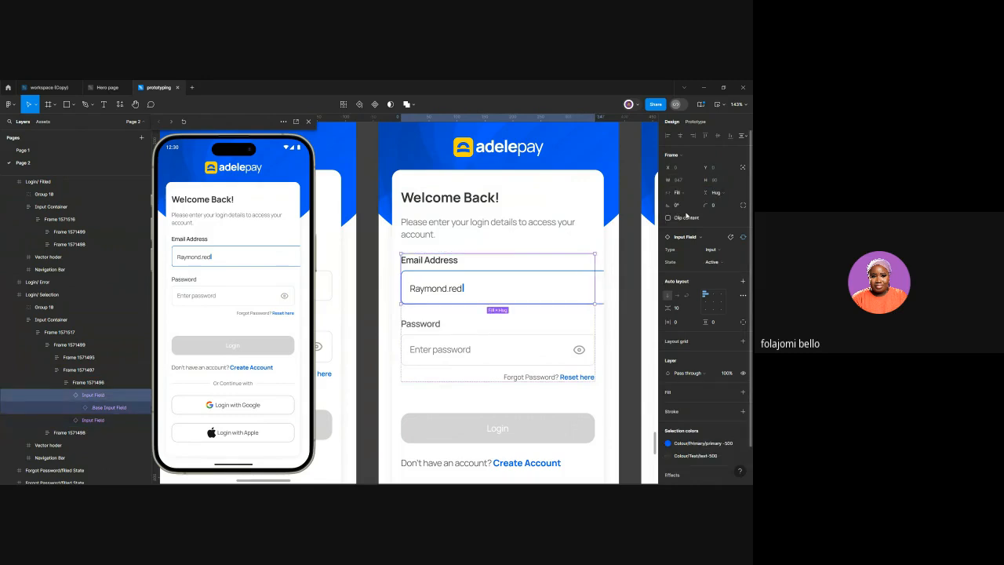
Select the base input field nested inside the Email Address field on the Login/ Selection frame
double_click(539, 298)
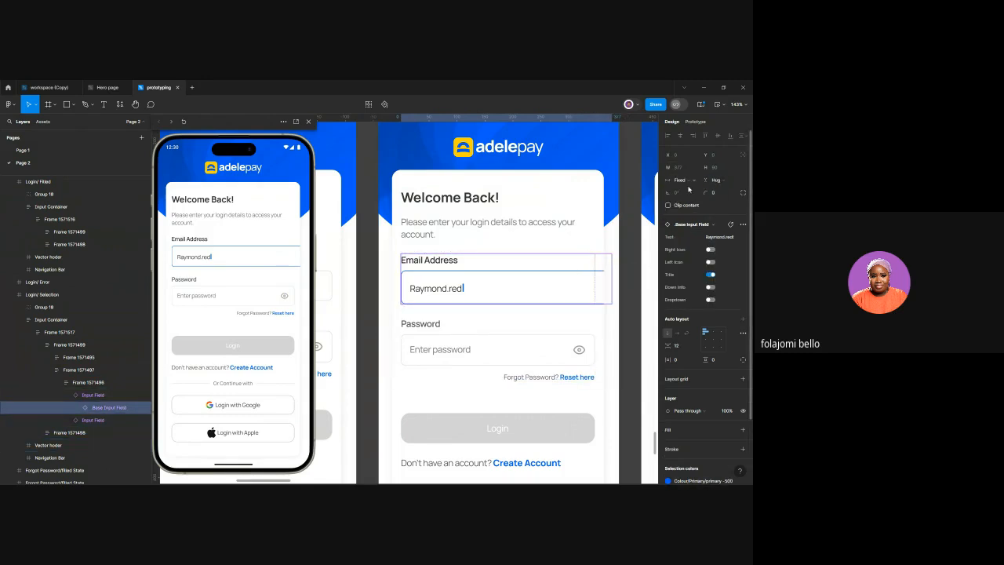
Set the Login/ Selection screen's Email Address input field to fill its container's width, and switch to prototype editing
click(689, 182)
click(691, 200)
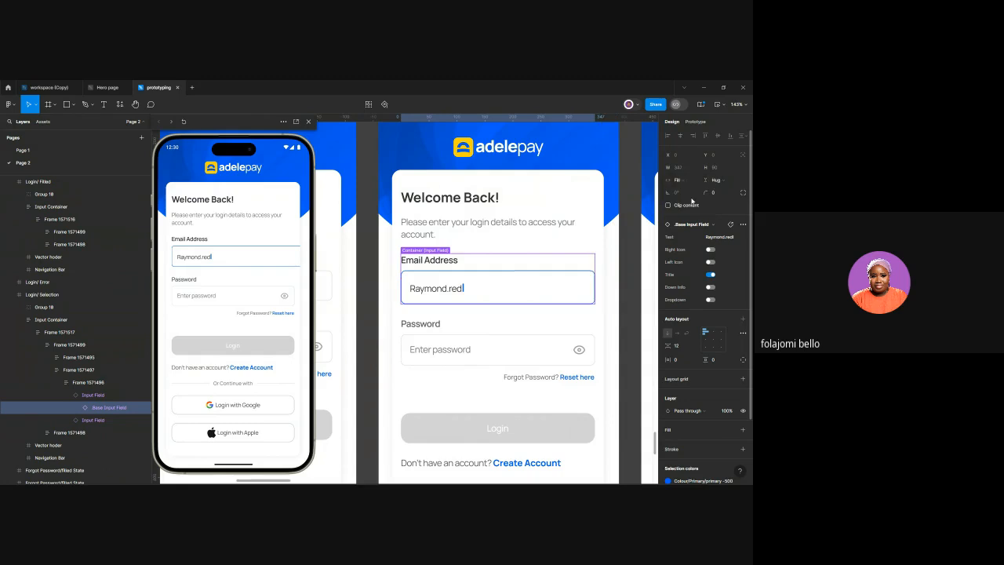
scroll(526, 363, down, 3)
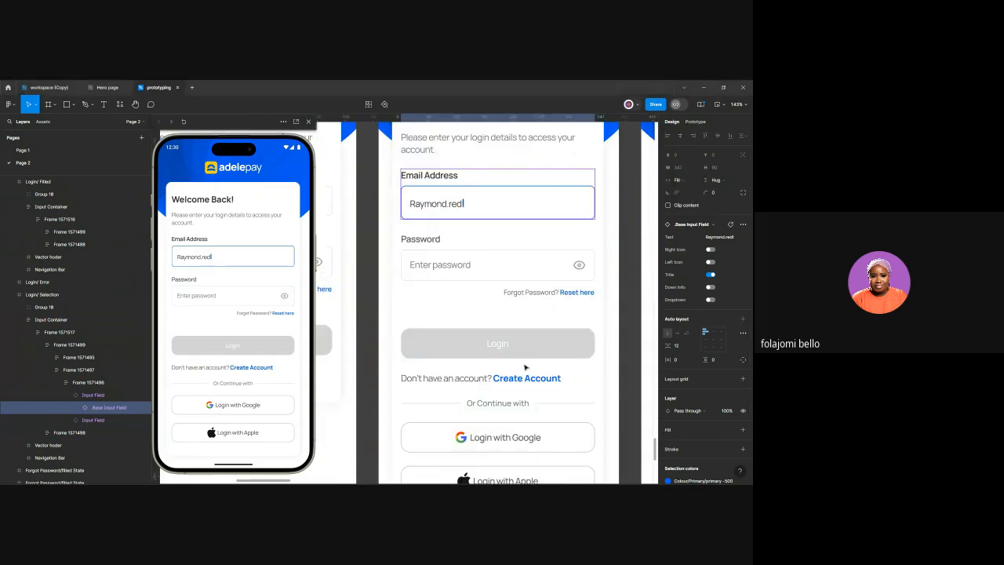
ctrl+scroll(526, 367, down, 5)
ctrl+scroll(524, 367, down, 2)
key(shift+e)
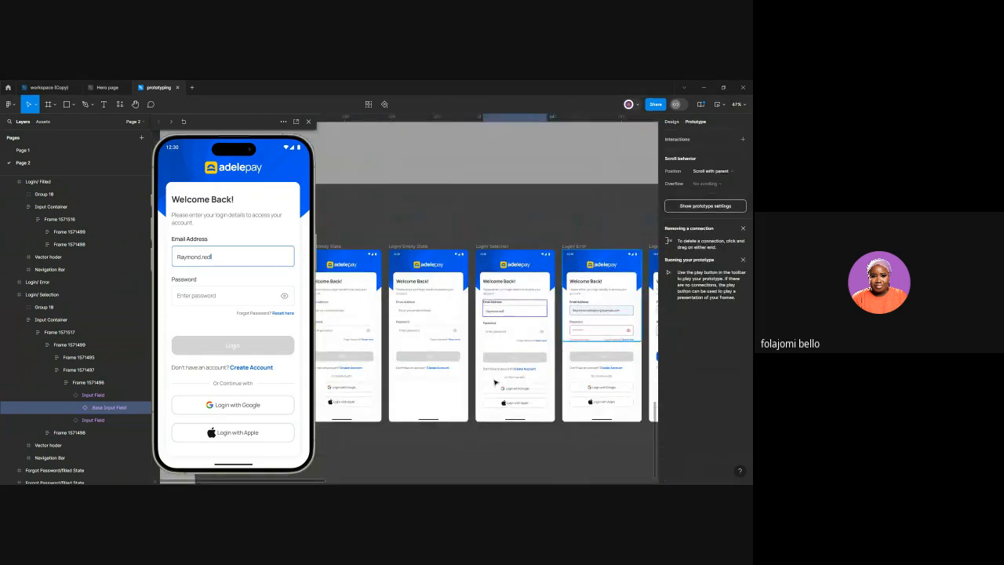
Try to select all layers matching the "Don't have an account? Create Account" text on the first Login/ Empty State screen
ctrl+scroll(399, 377, up, 6)
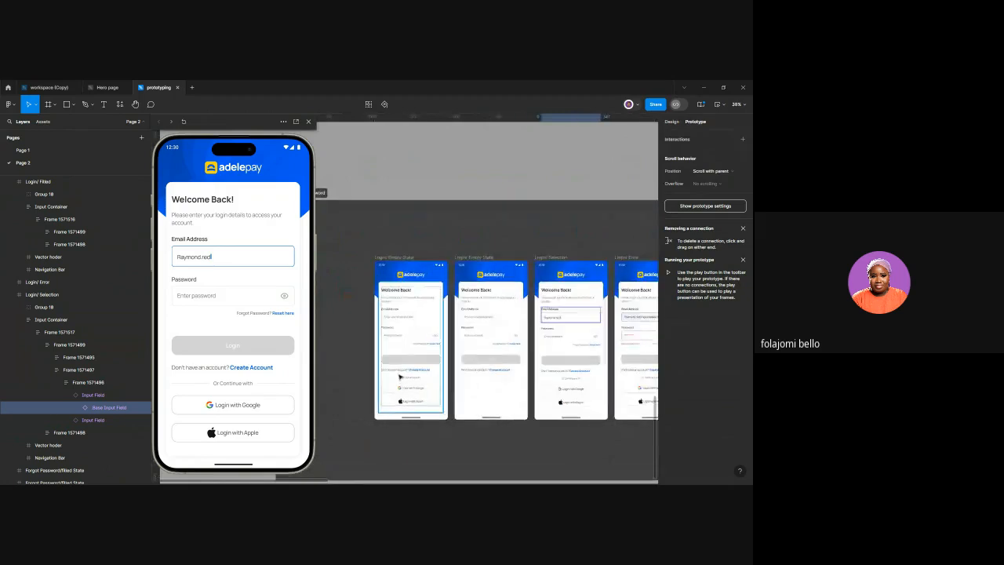
click(408, 368)
double_click(430, 361)
double_click(430, 360)
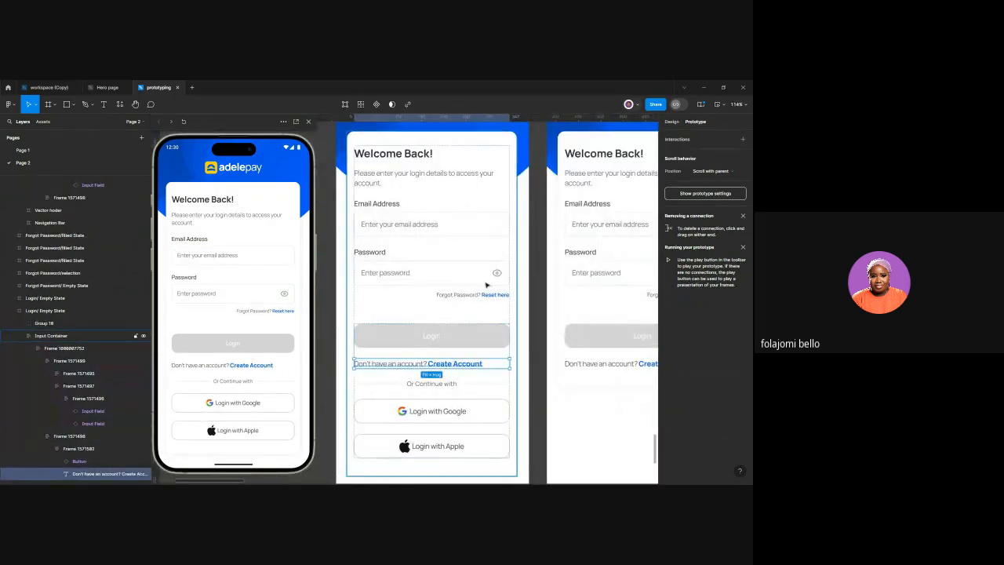
ctrl+scroll(487, 285, down, 5)
ctrl+scroll(445, 240, down, 2)
click(353, 104)
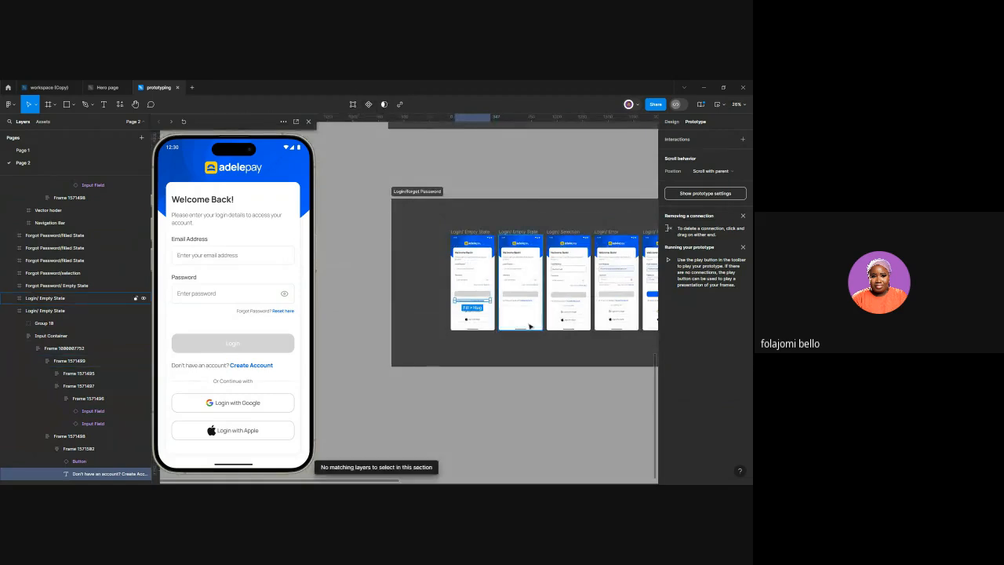
Multi-select the "Don't have an account? Create Account" text across both Login/ Empty State screens and the Login/ Selection screen
scroll(494, 293, right, 1)
click(506, 301)
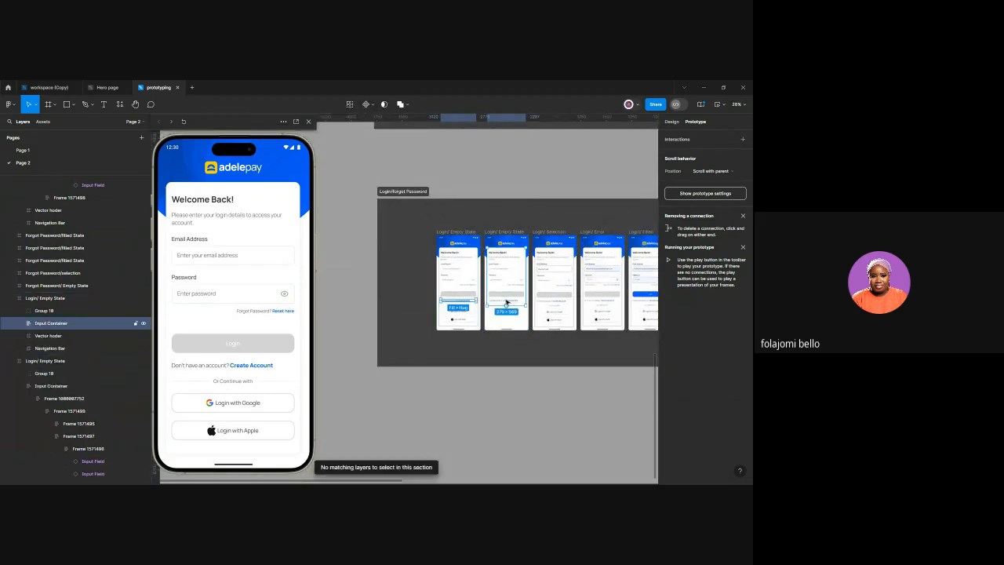
ctrl+scroll(510, 303, up, 2)
ctrl+scroll(520, 304, up, 3)
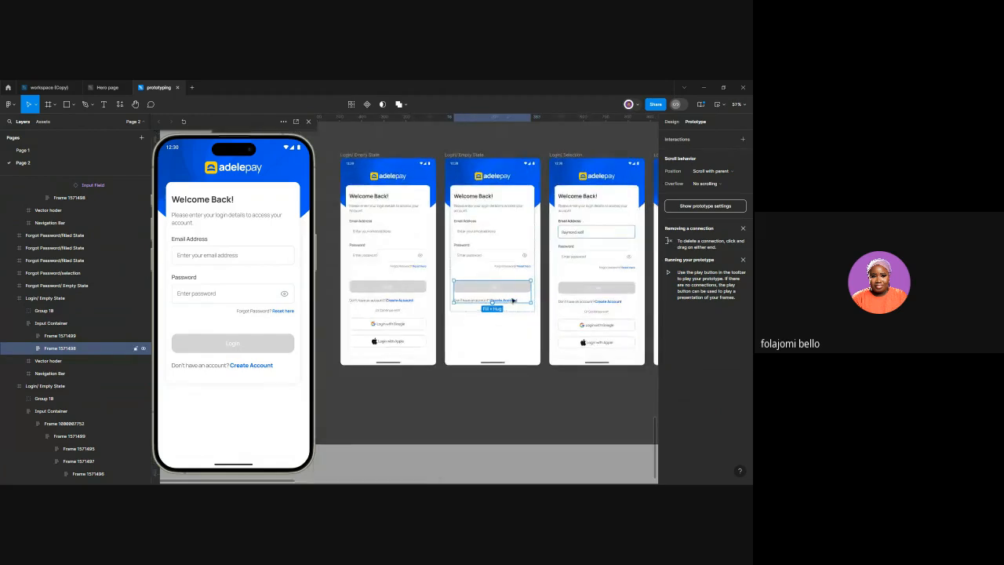
double_click(511, 303)
shift+click(404, 300)
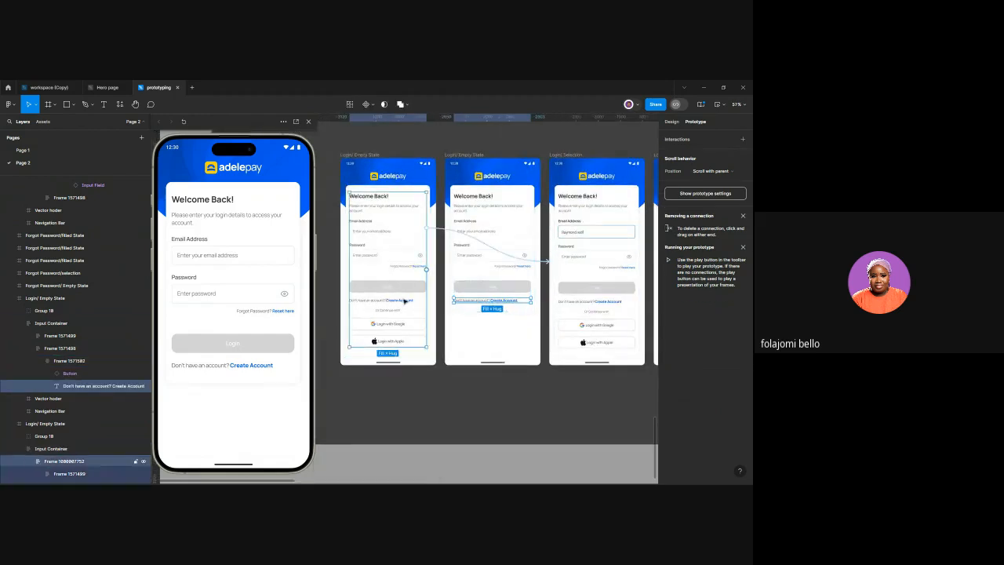
shift+click(597, 305)
shift+double_click(597, 306)
shift+click(597, 305)
click(596, 305)
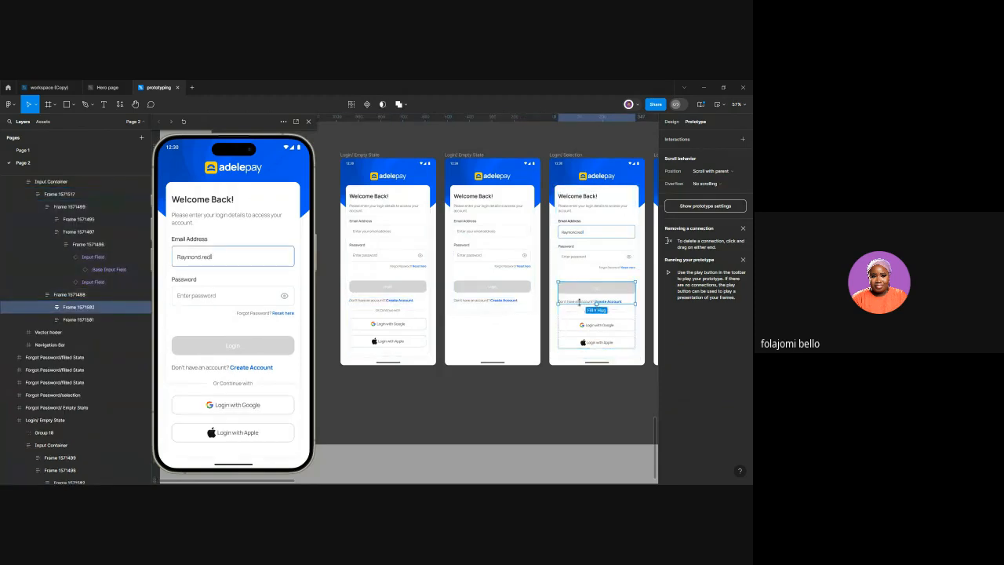
Restore the selection, add the Create Account texts on the remaining login screens, and link them on tap to Sign up/ Empty State
key(ctrl+z)
shift+double_click(581, 305)
shift+double_click(581, 305)
shift+click(581, 305)
scroll(581, 304, right, 2)
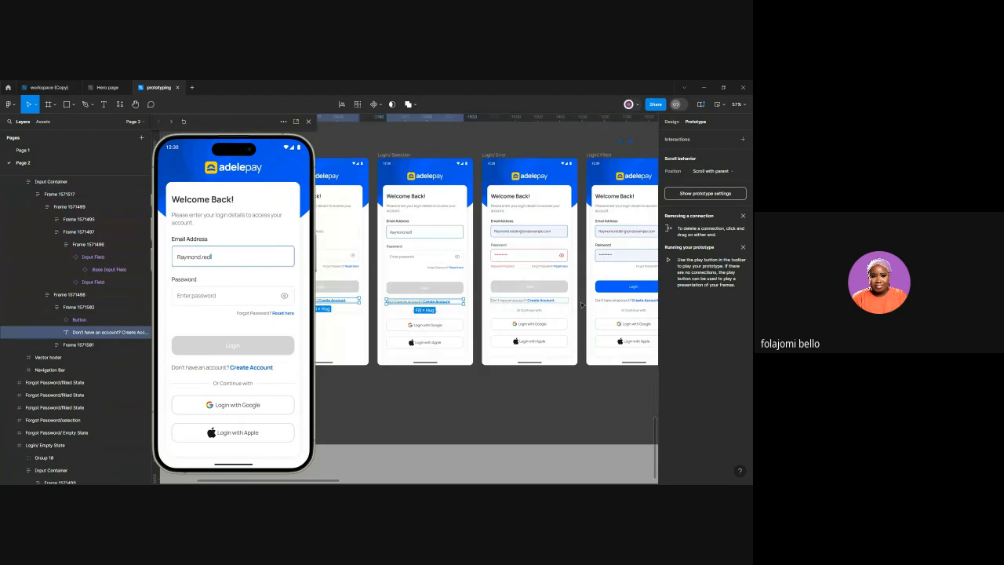
scroll(581, 304, right, 3)
shift+double_click(474, 305)
shift+double_click(473, 305)
shift+click(474, 305)
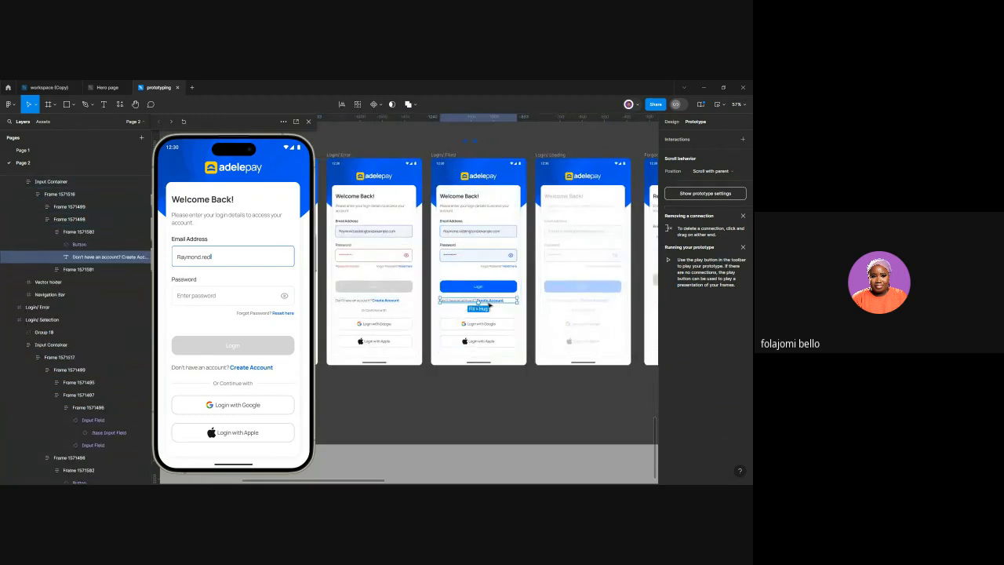
scroll(478, 302, down, 6)
drag(487, 302, 338, 231)
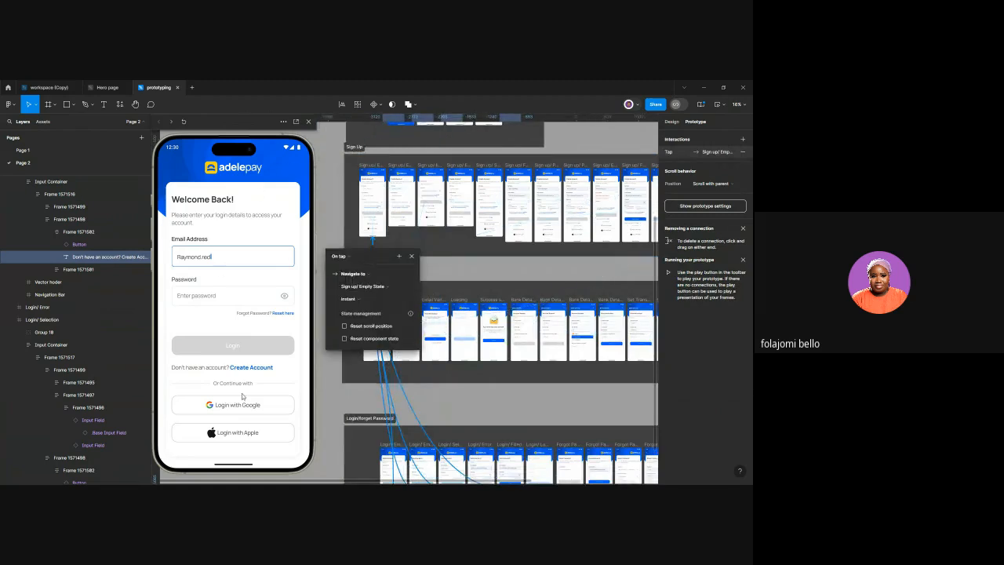
Test the Create Account link in the preview and walk through the sign-up form's field, error and completed states to submission
click(218, 370)
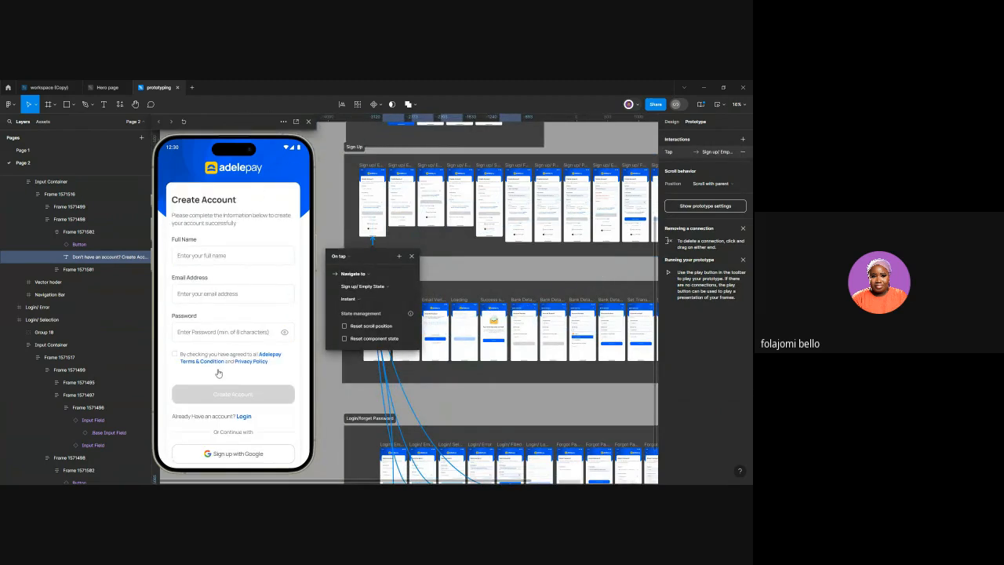
click(241, 257)
click(242, 299)
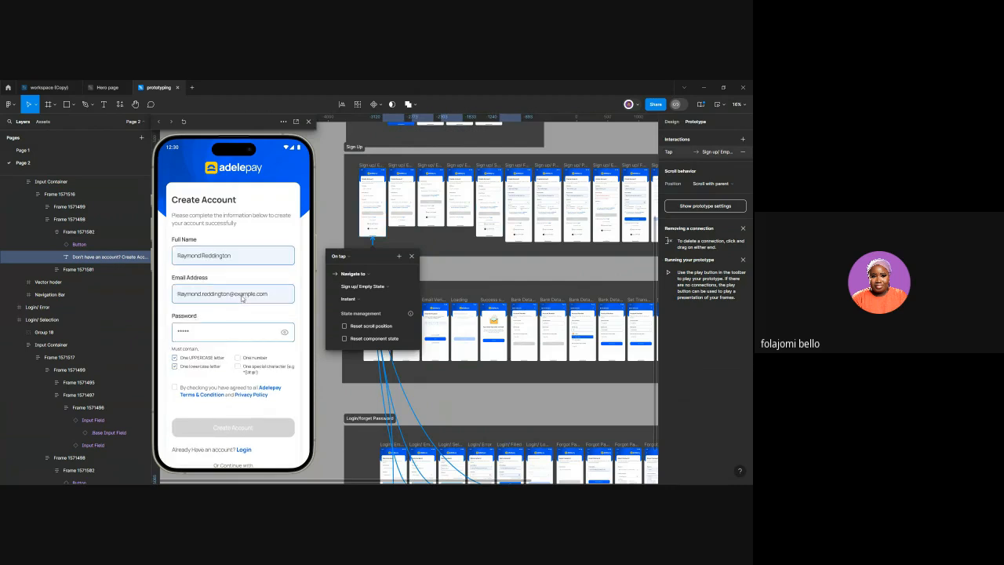
click(238, 350)
click(201, 334)
click(228, 314)
click(226, 339)
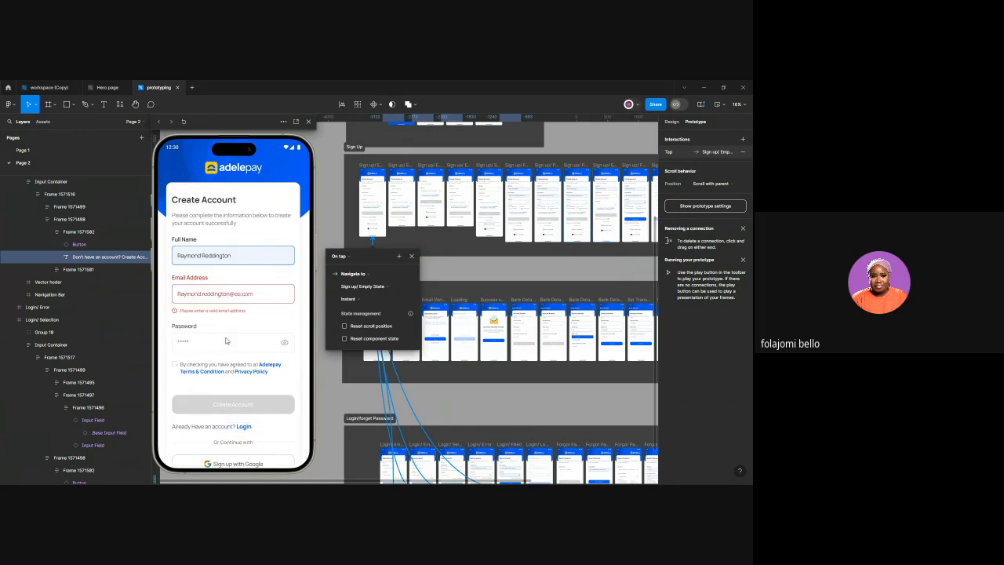
click(228, 345)
click(207, 439)
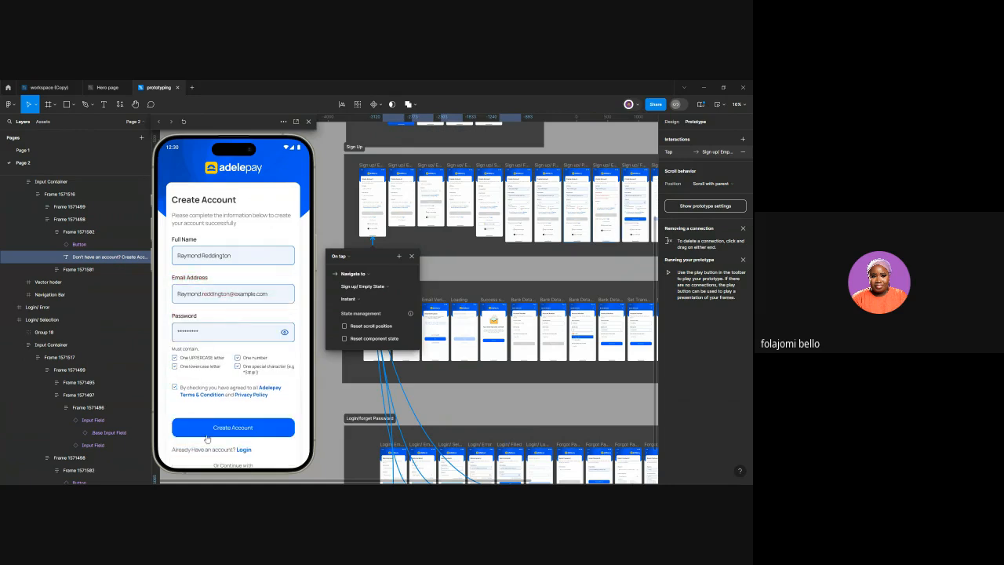
click(171, 394)
click(203, 435)
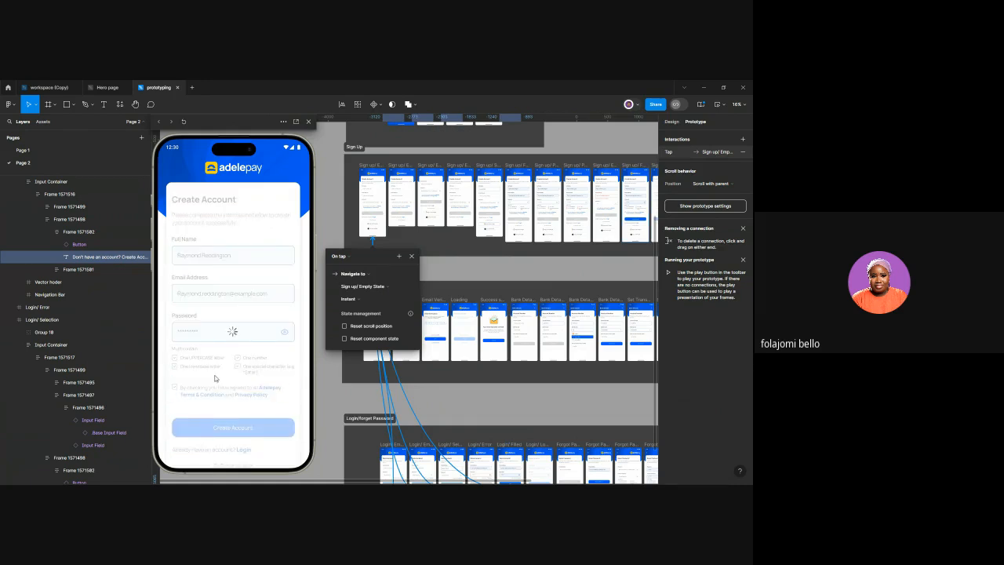
Test the Email Verification screen in the preview by advancing to its filled state and triggering Verify
click(228, 329)
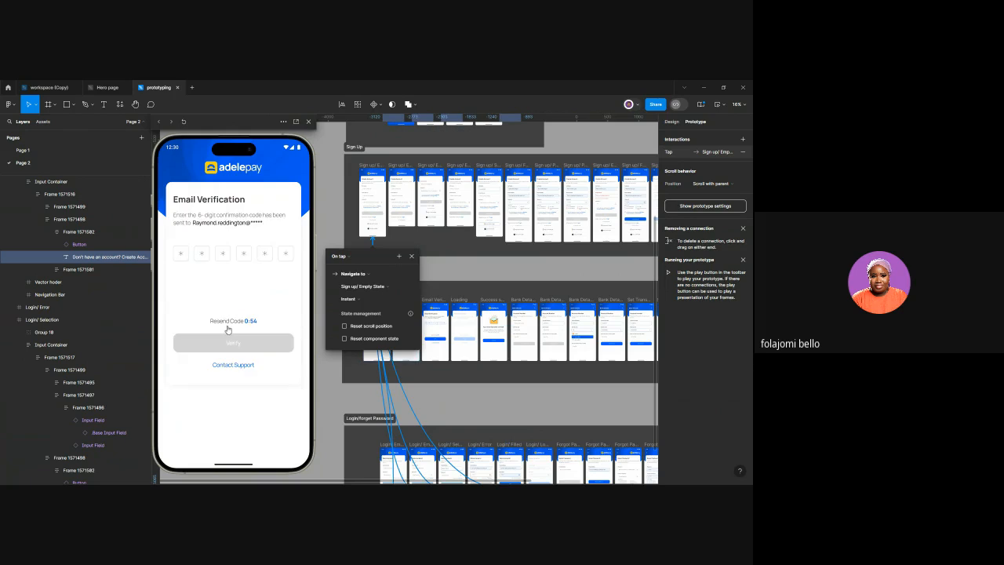
click(181, 255)
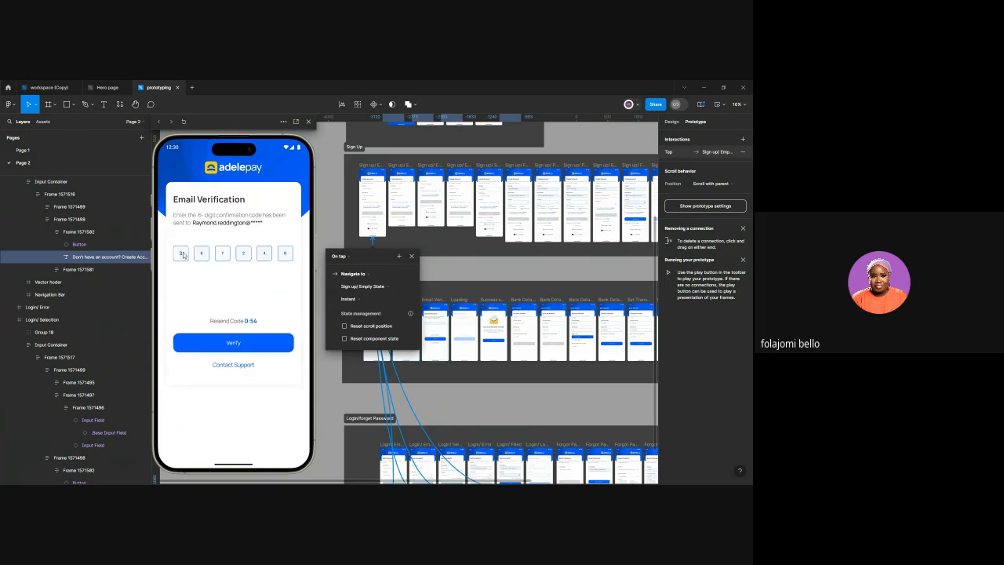
click(202, 344)
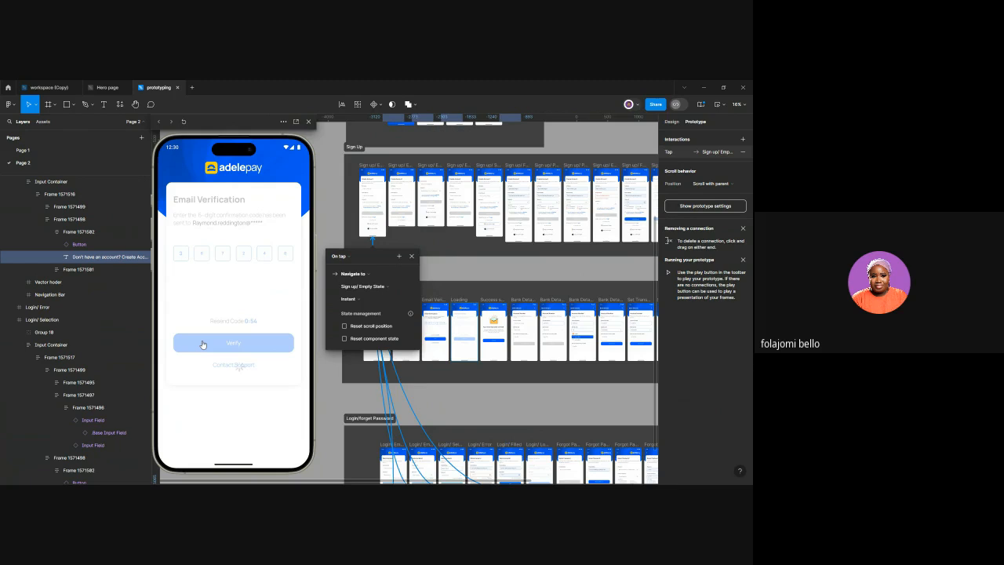
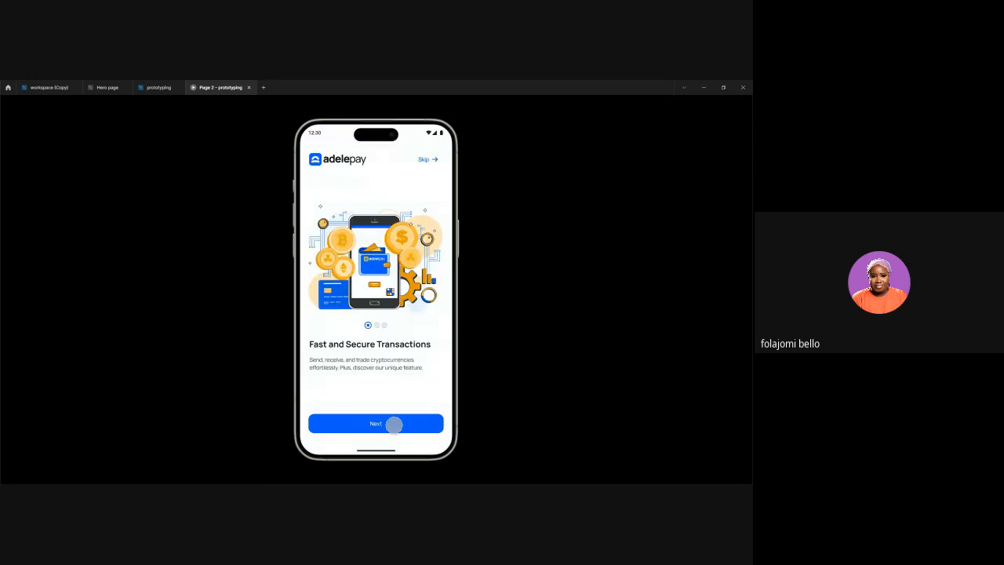
Go through the onboarding screens in the full-screen prototype and continue with Get Started to the sign-up form
click(396, 427)
click(383, 424)
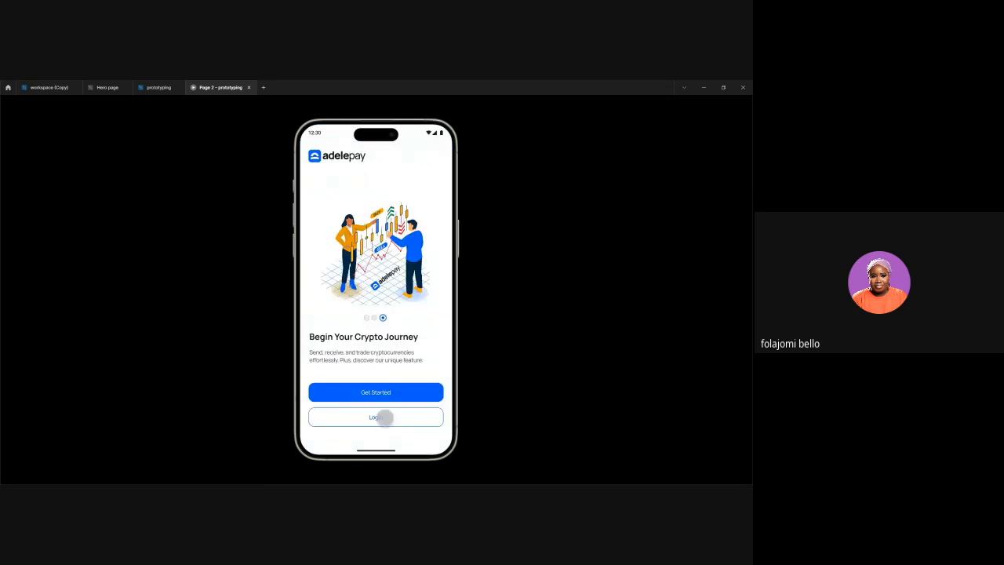
click(384, 392)
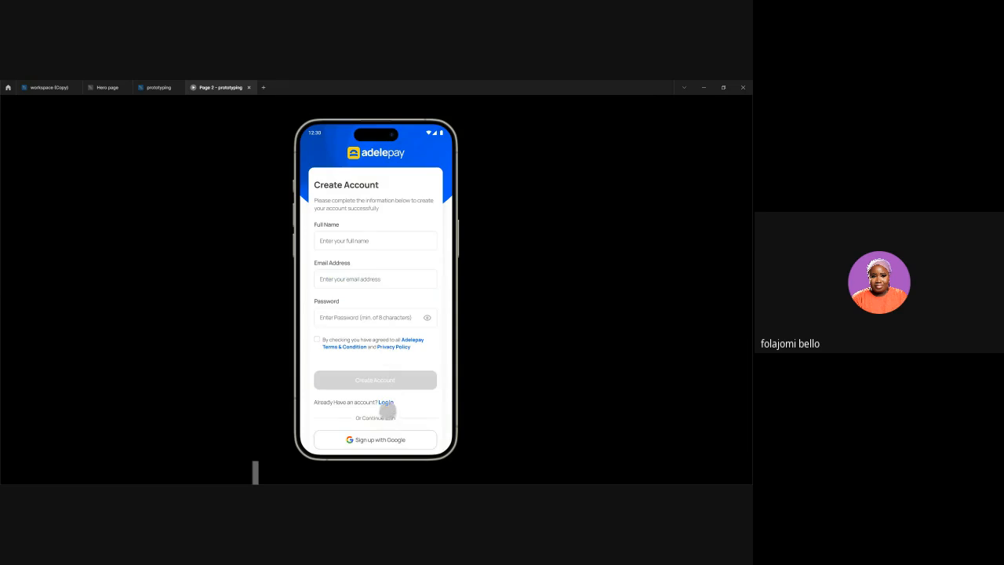
Follow the Login link from the sign-up form and test the login screen's email field, password field and Login button
click(385, 402)
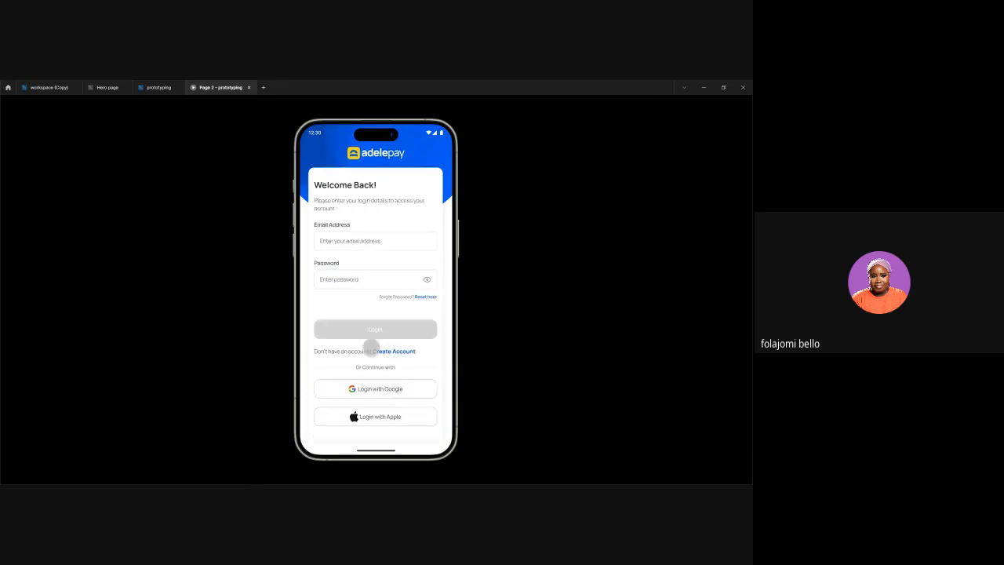
click(376, 241)
click(390, 281)
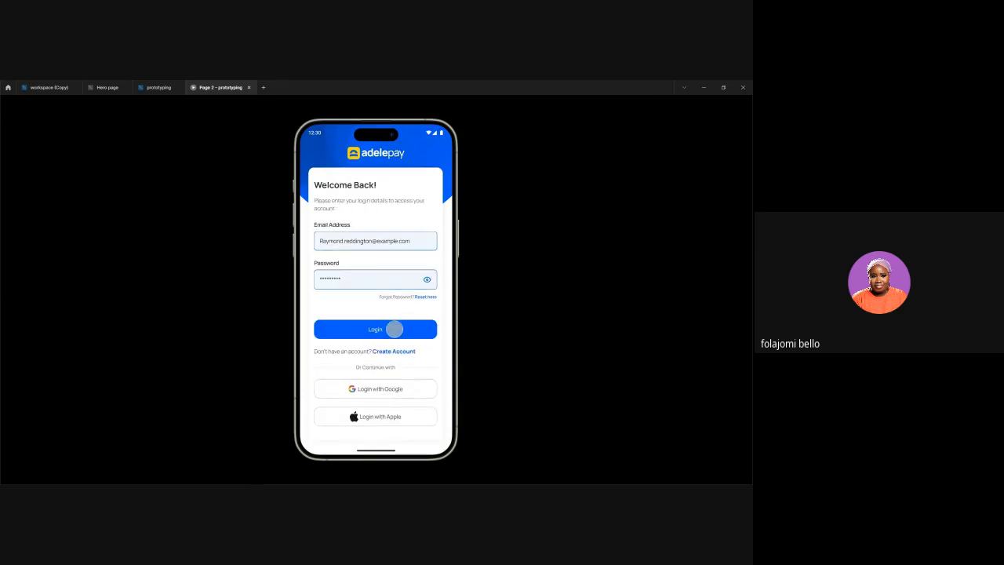
click(394, 329)
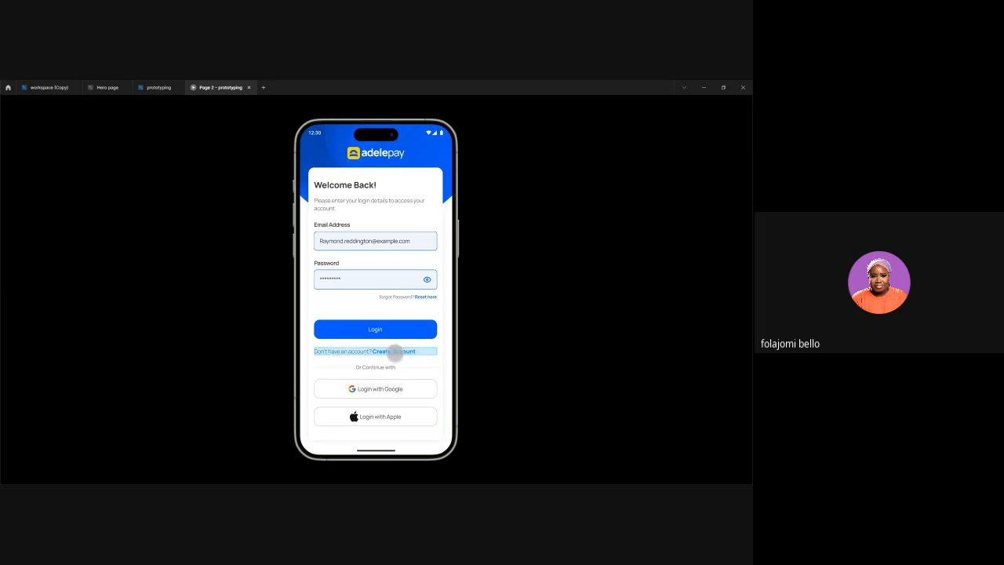
Return to Create Account from the login screen, advance the sign-up form through its field states, and submit it
click(409, 352)
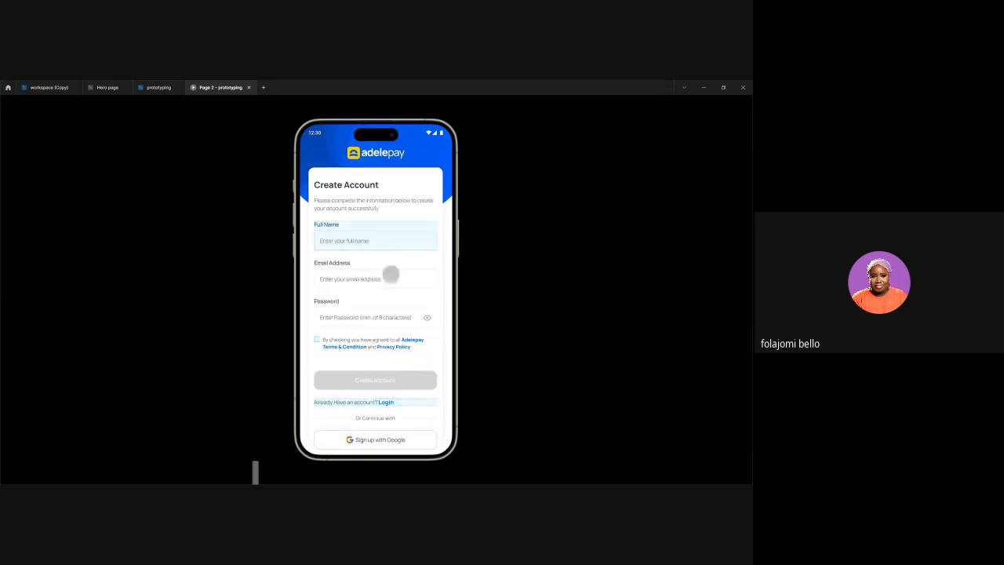
click(384, 242)
click(385, 282)
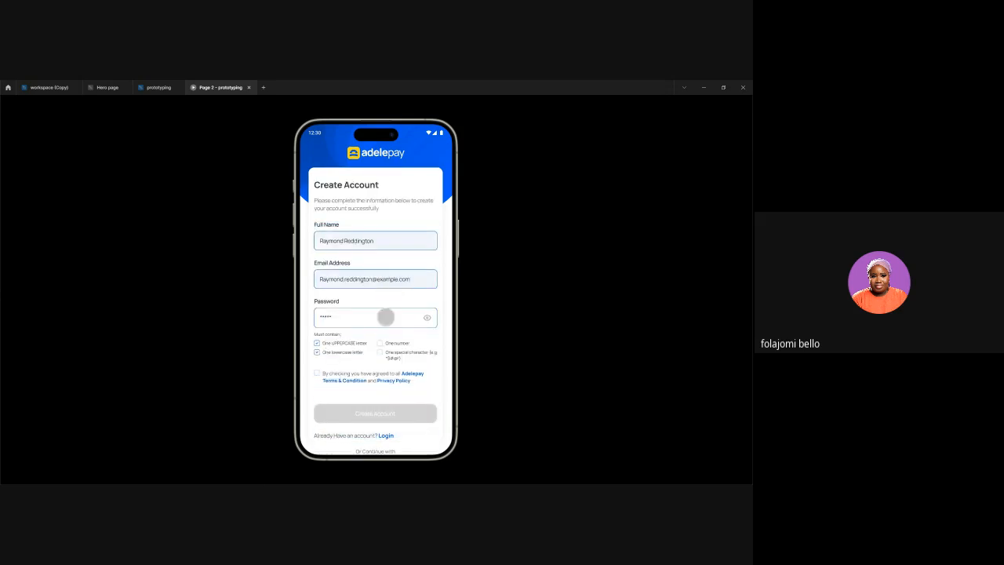
click(385, 322)
click(379, 325)
click(385, 285)
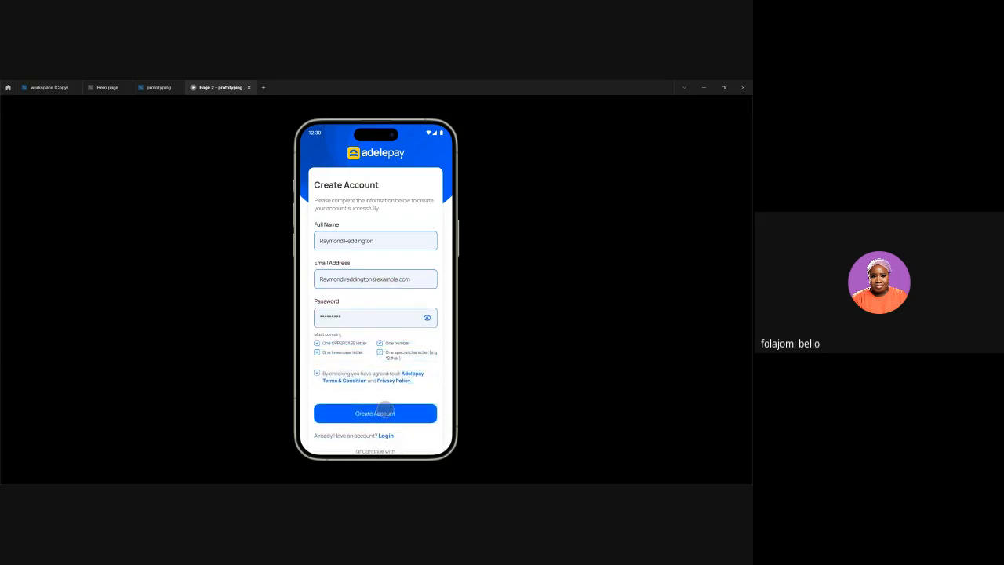
click(385, 408)
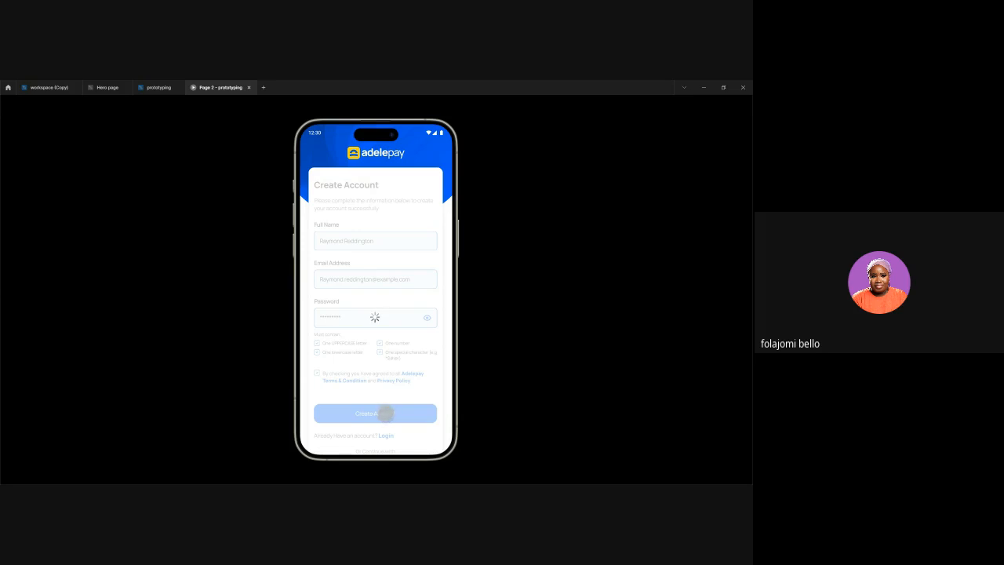
Advance past the loading screen and test the full-screen prototype's email verification fields and Verify button
click(362, 317)
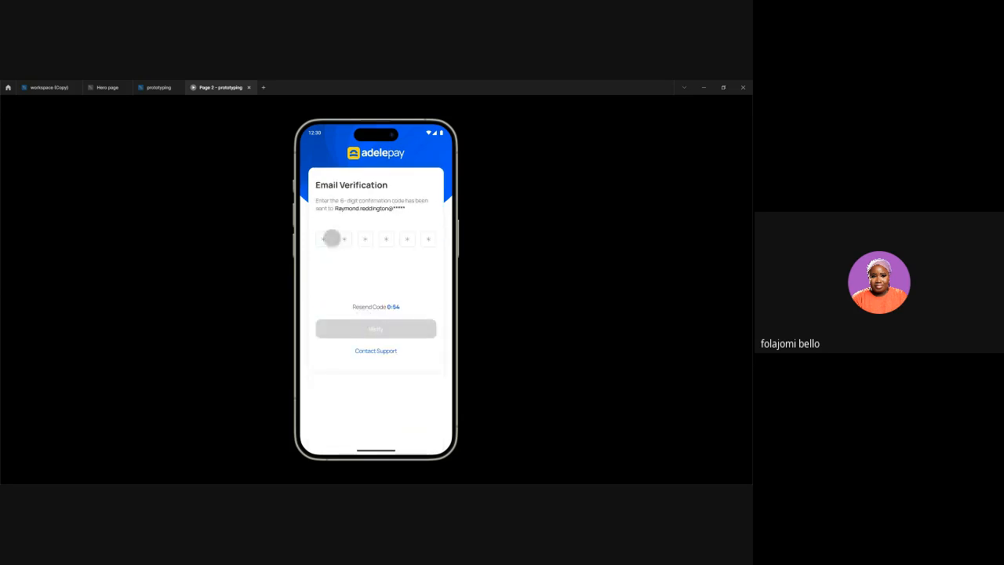
click(332, 238)
click(362, 341)
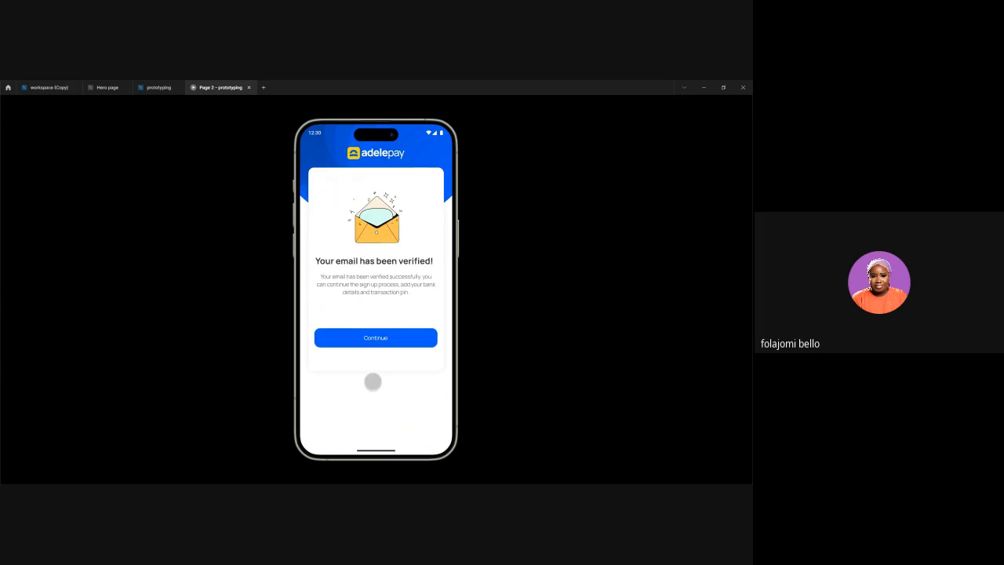
Continue from the email-verified screen and test the Bank Details account number field and bank list, choosing Access Bank
click(374, 339)
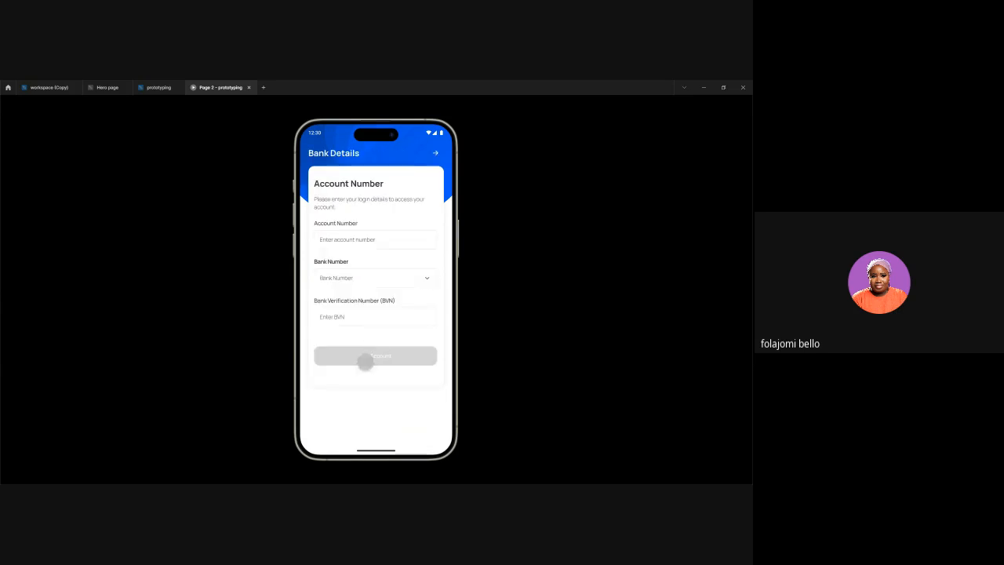
click(360, 239)
click(362, 281)
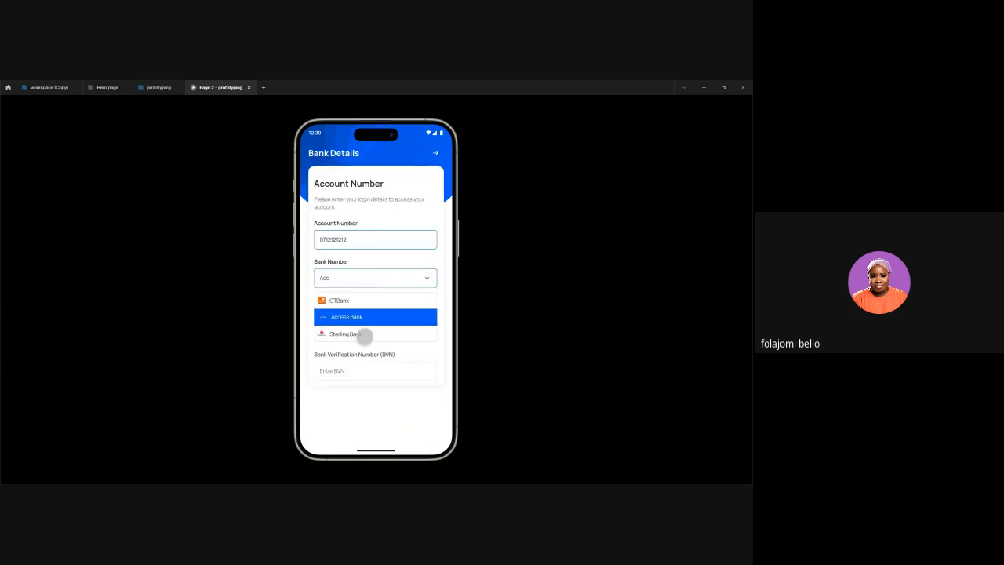
click(363, 320)
click(360, 358)
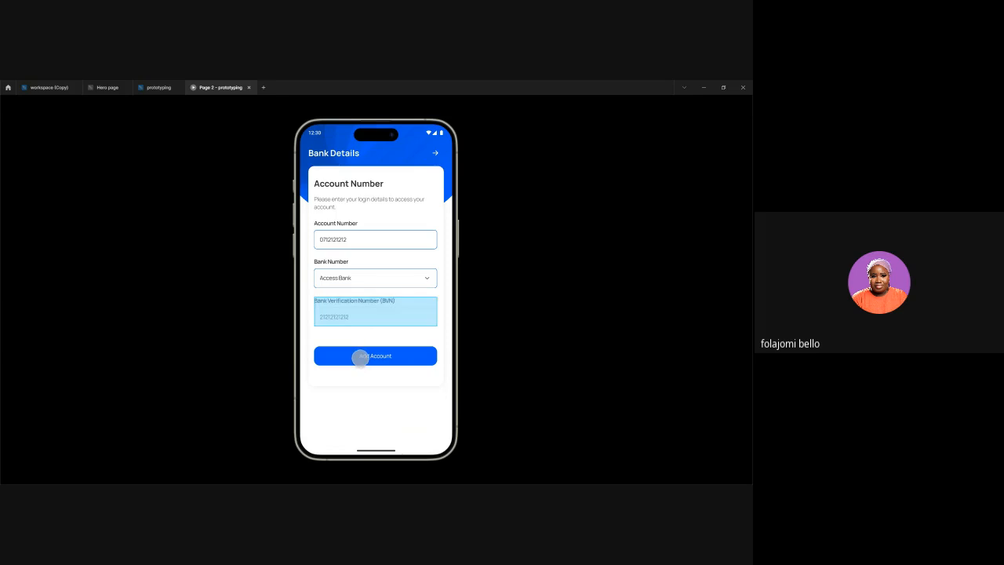
Test the Bank Verification Number field, submit with Add Account, and advance the transaction PIN screen to its filled state
click(341, 312)
click(342, 317)
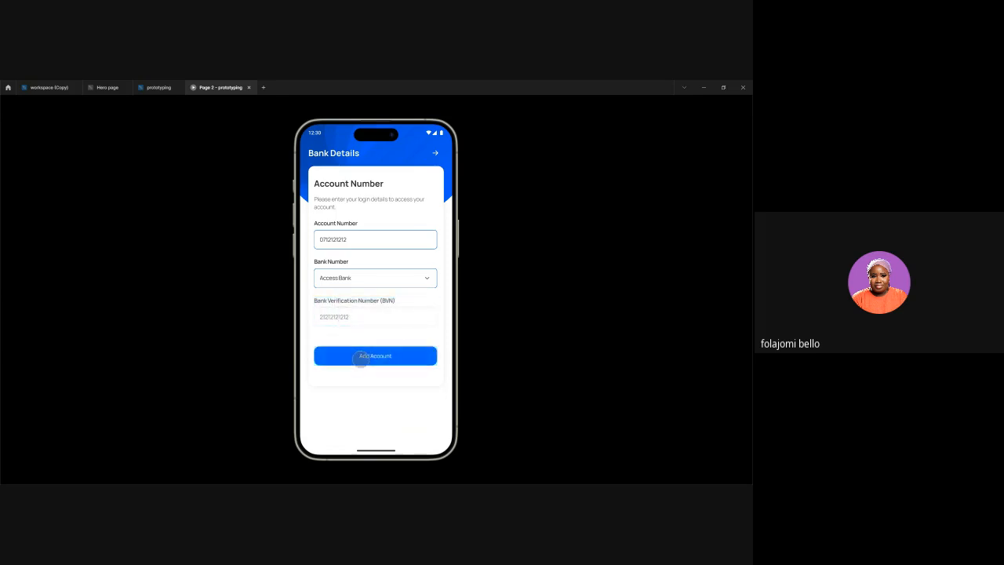
click(366, 355)
click(324, 242)
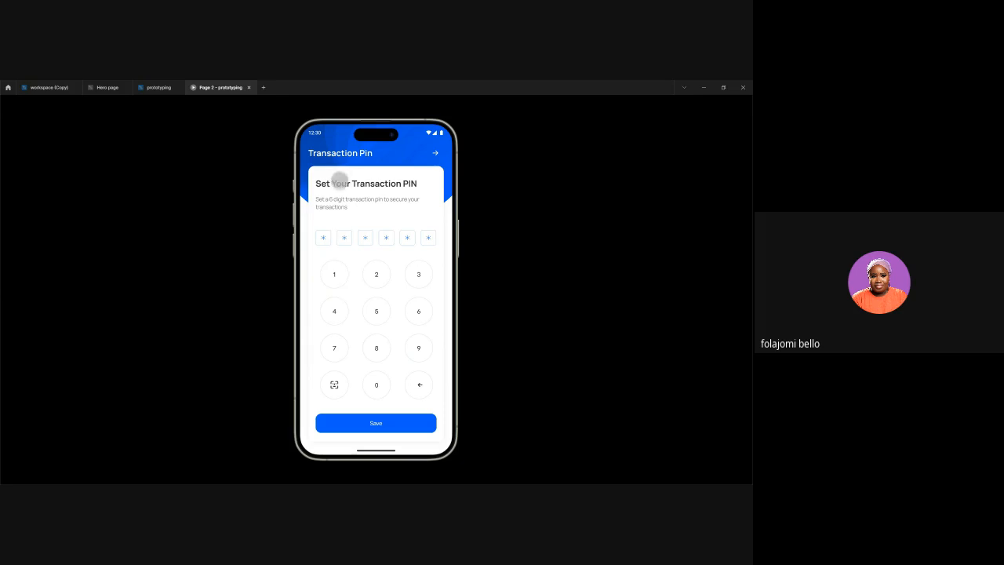
Return to the prototyping design file and look over its onboarding, sign-up, verification and login sections
click(152, 89)
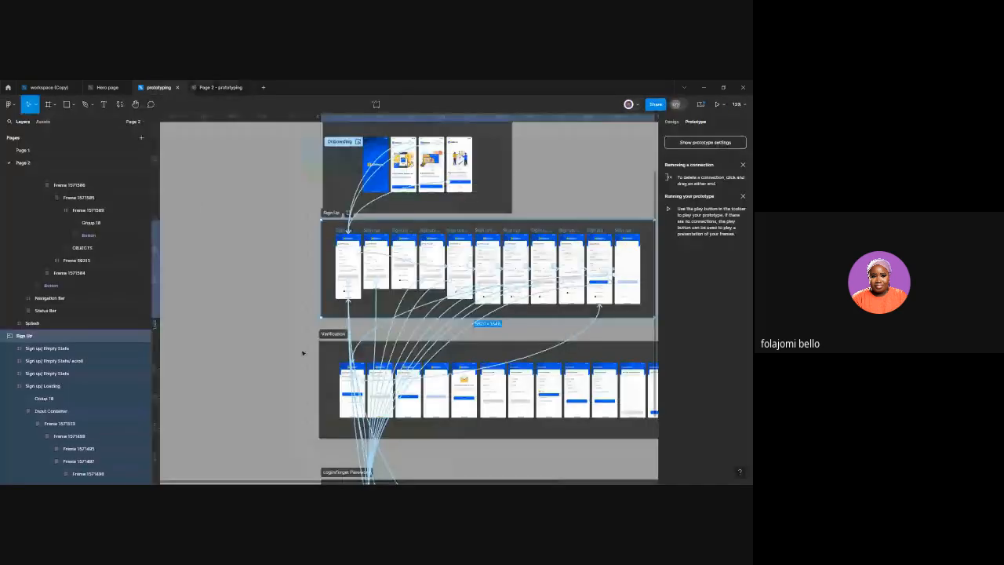
scroll(303, 352, up, 2)
scroll(302, 352, down, 2)
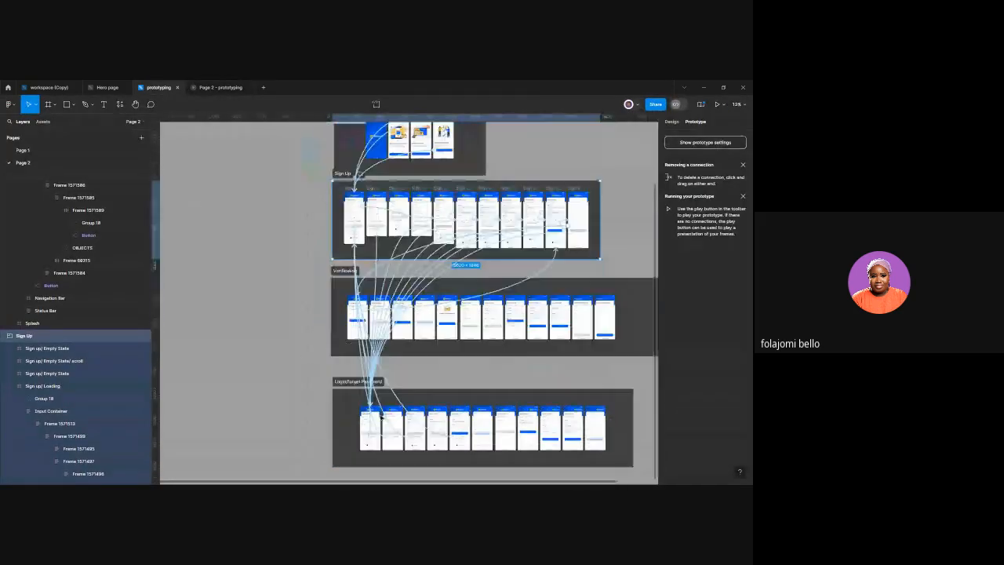
scroll(220, 163, up, 1)
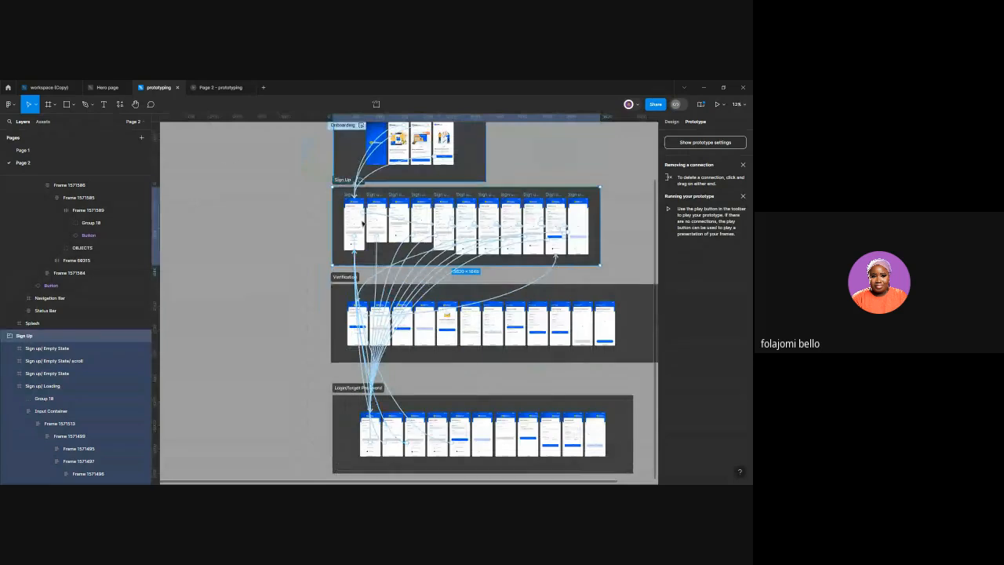
scroll(366, 214, up, 2)
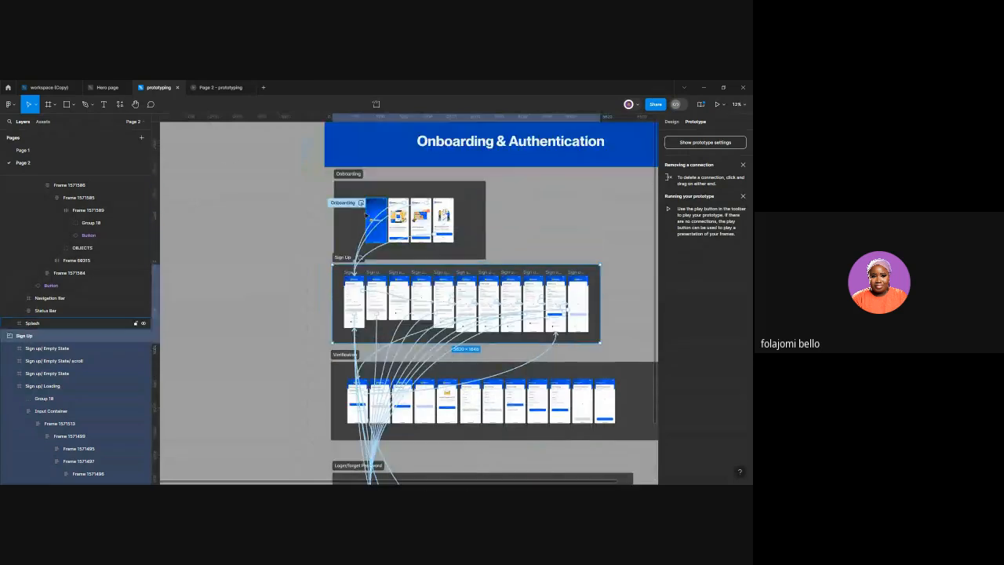
Hide the Figma interface in the prototype preview and close the preview
click(211, 94)
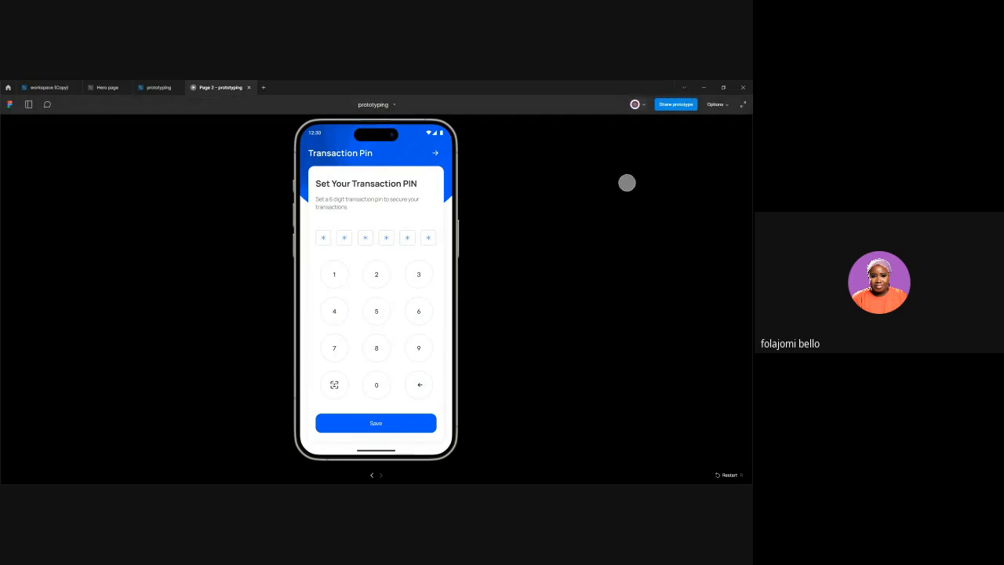
click(728, 106)
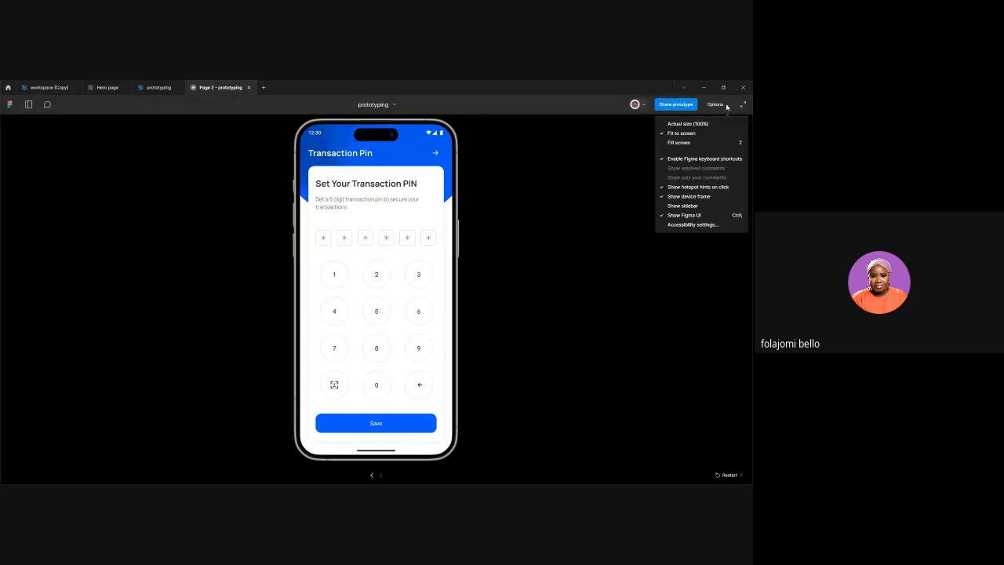
click(688, 216)
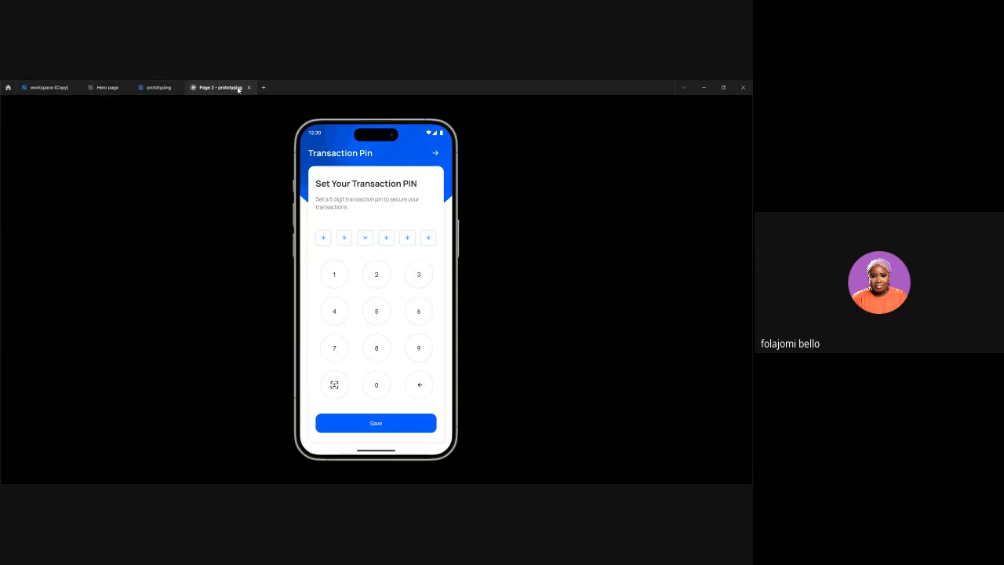
click(249, 87)
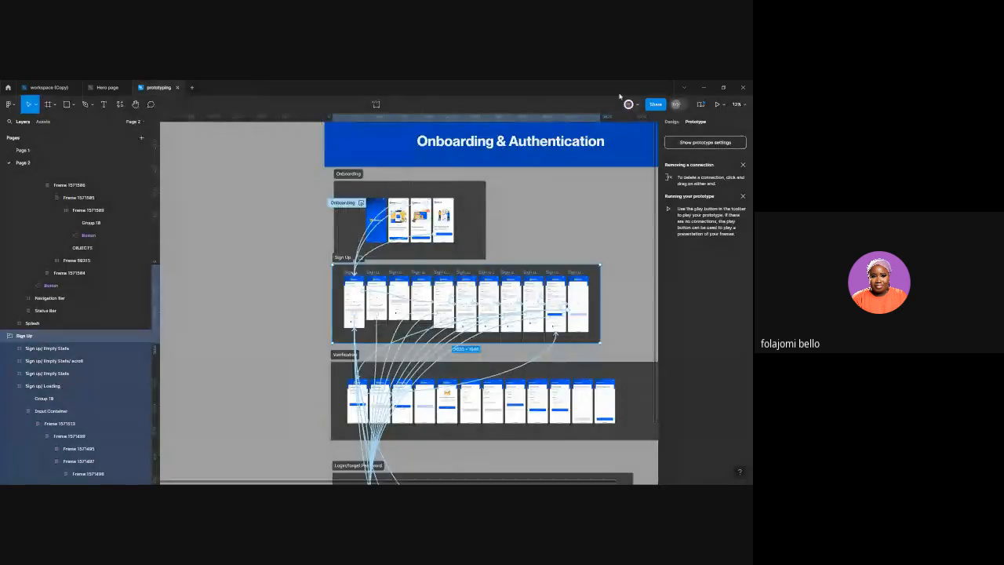
Reopen the prototype preview and show its list of flows
click(716, 104)
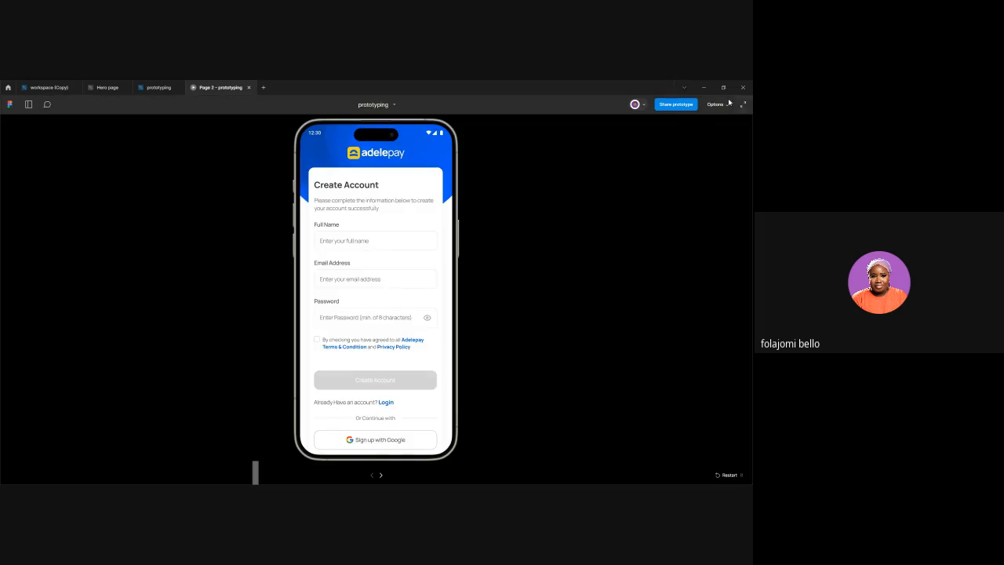
click(28, 105)
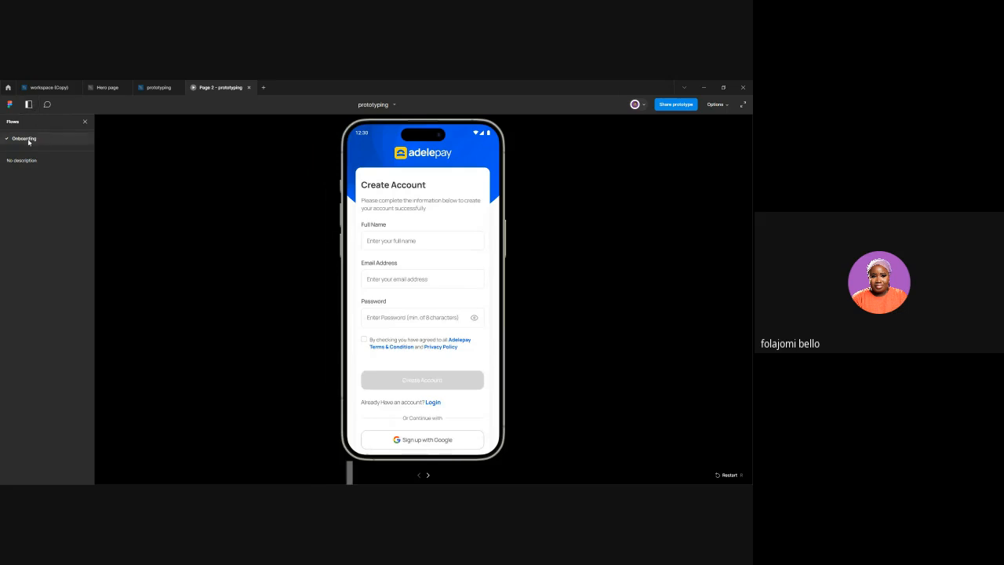
Add a flow starting point named "Sign up" to the first empty-state screen in the Sign Up section
click(156, 88)
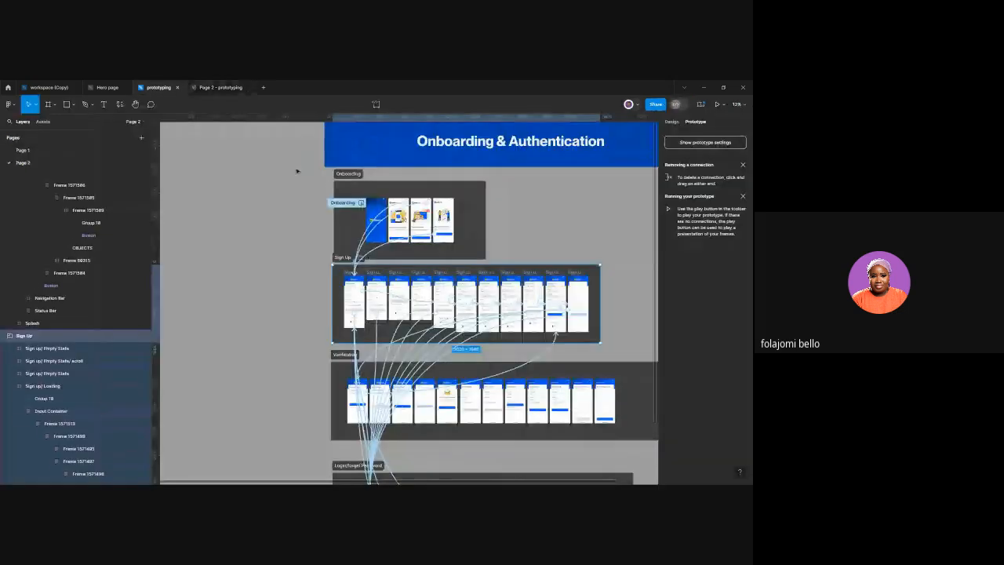
click(349, 274)
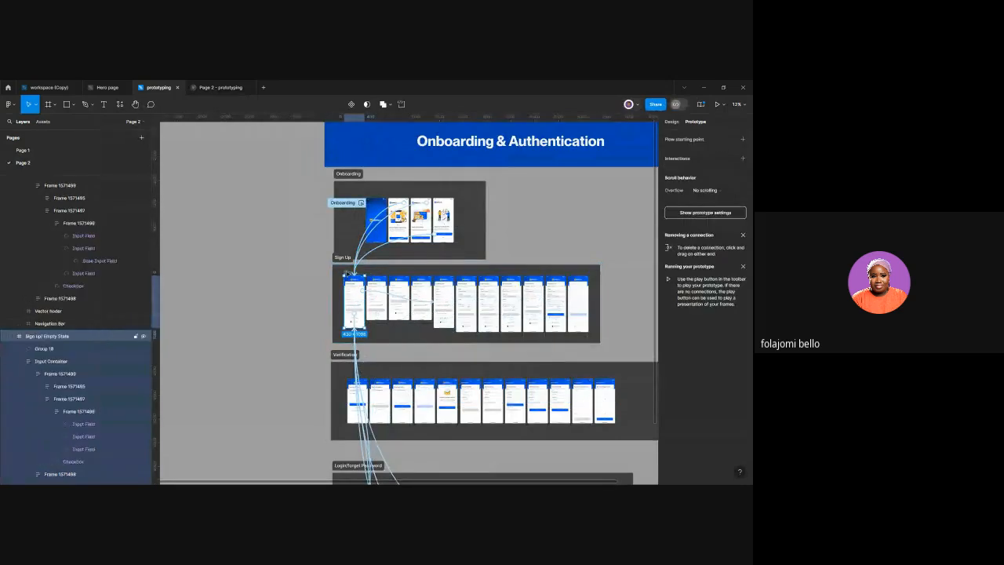
click(742, 140)
click(684, 153)
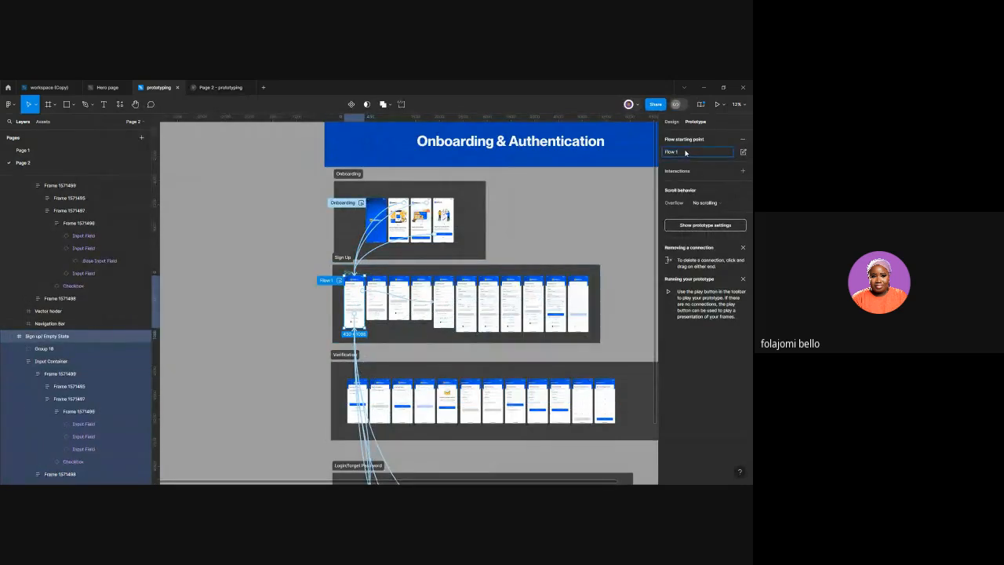
key(ctrl+a)
text(Sign up)
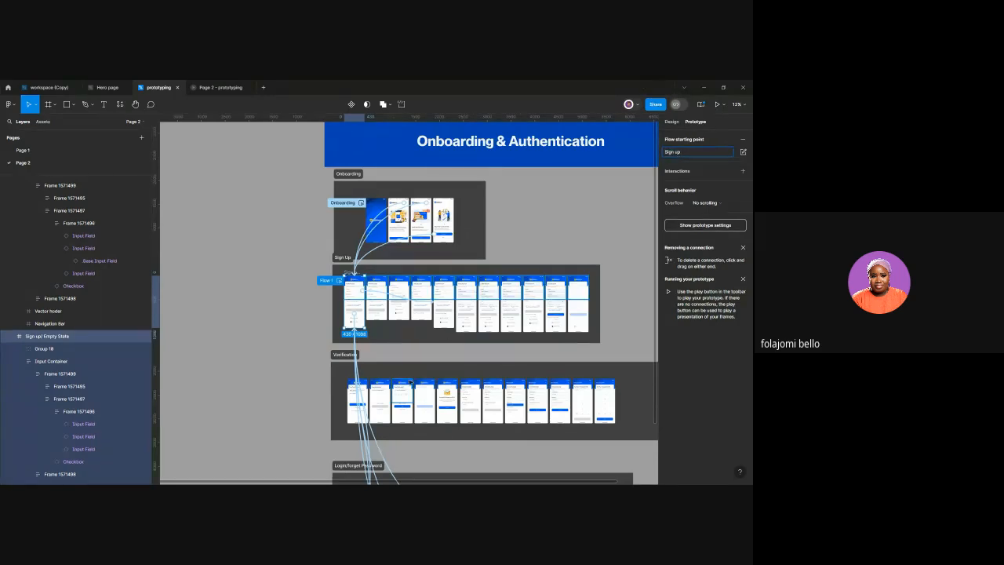
Add a flow starting point named "verification" to the first Email Verification screen in the Verification section
scroll(345, 348, down, 1)
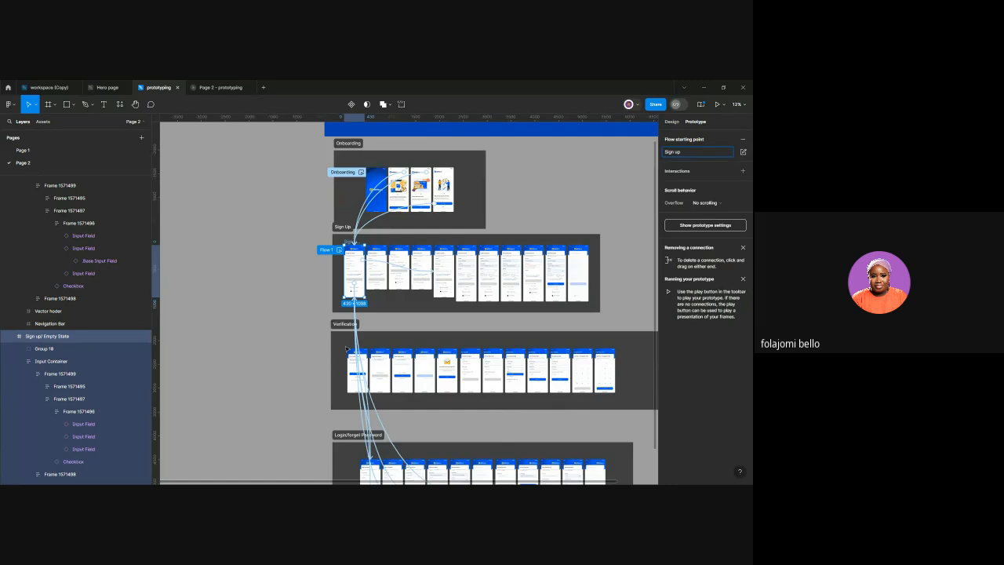
click(350, 353)
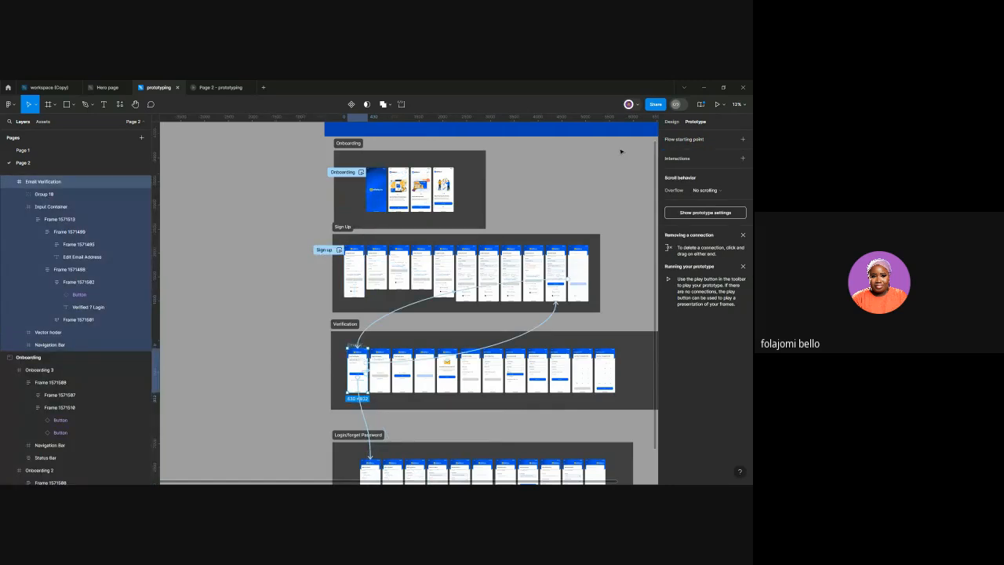
click(743, 139)
text(Ve)
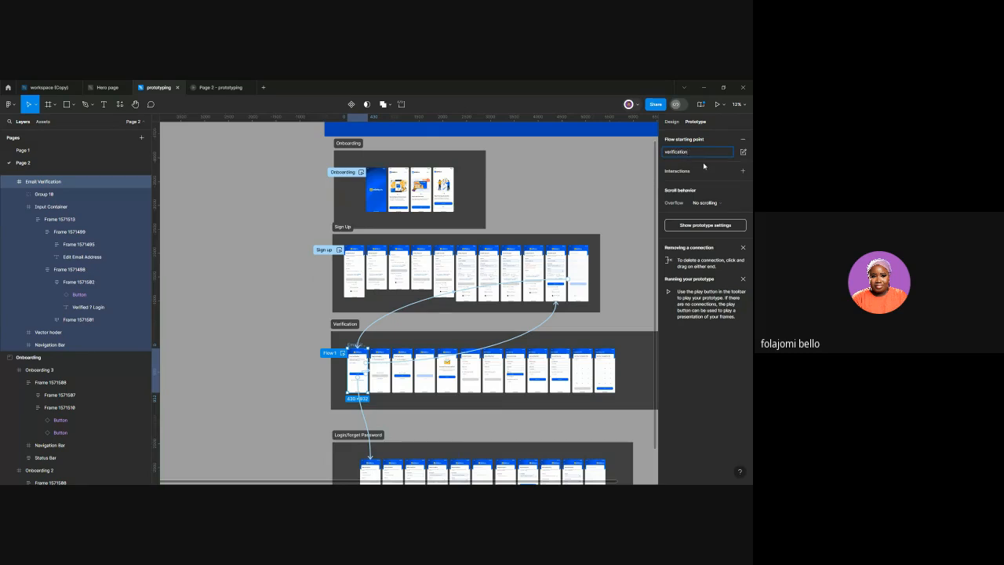
Add a flow starting point named "login" to the empty-state login screen in the Login/Forget Password section
scroll(357, 358, down, 3)
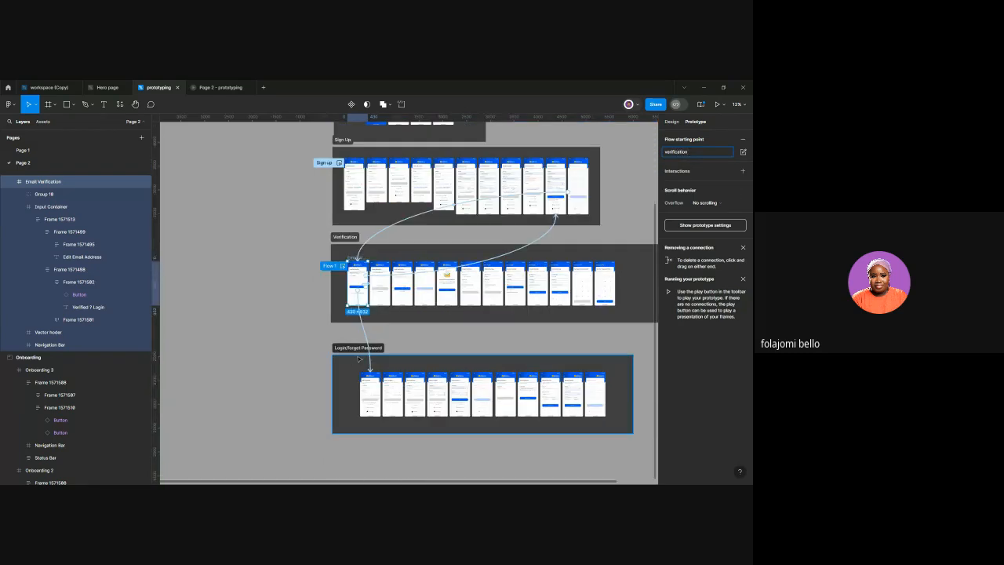
click(368, 377)
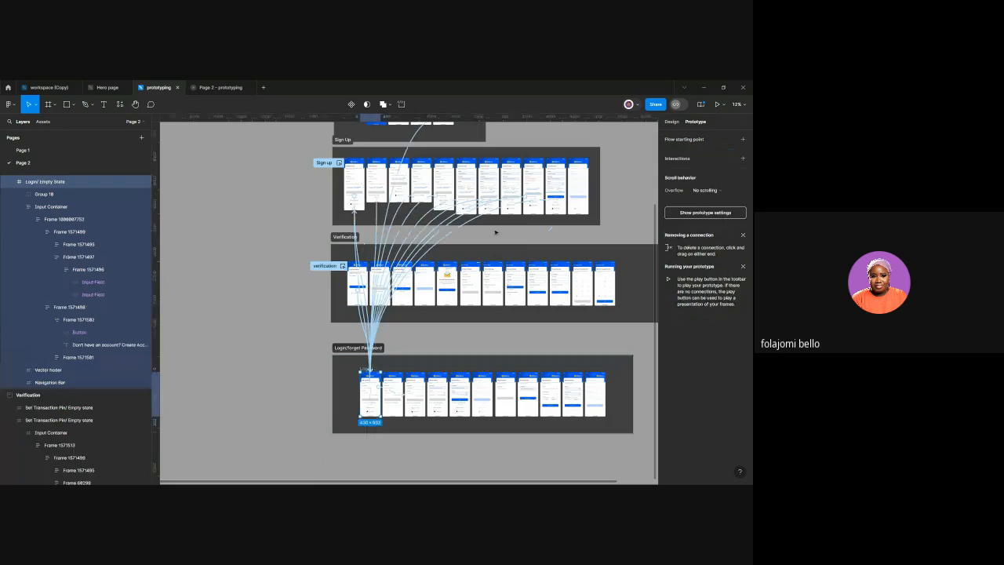
click(744, 139)
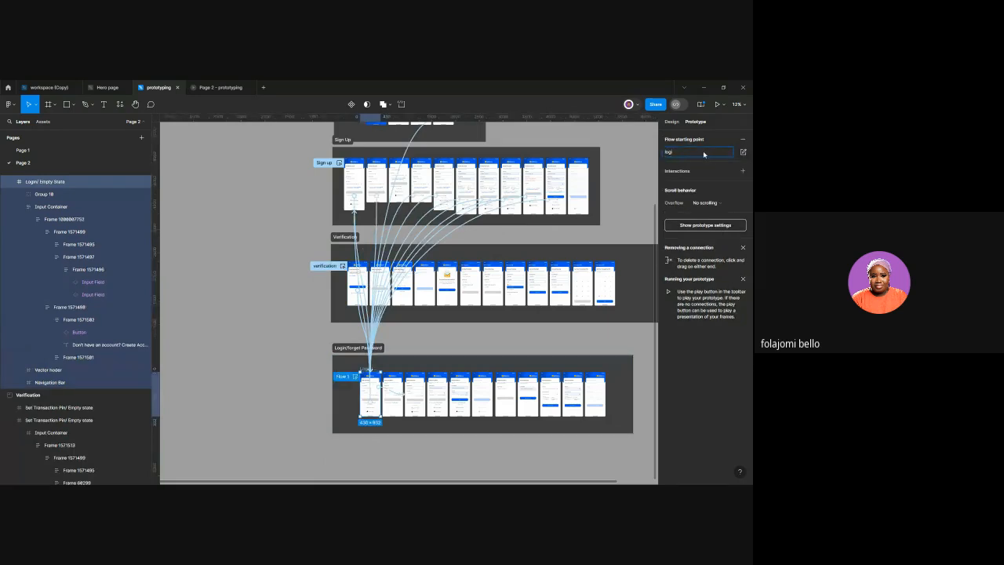
text(login)
key(Return)
Check the Onboarding, Sign up, verification and login flows one after another in the prototype preview
click(211, 87)
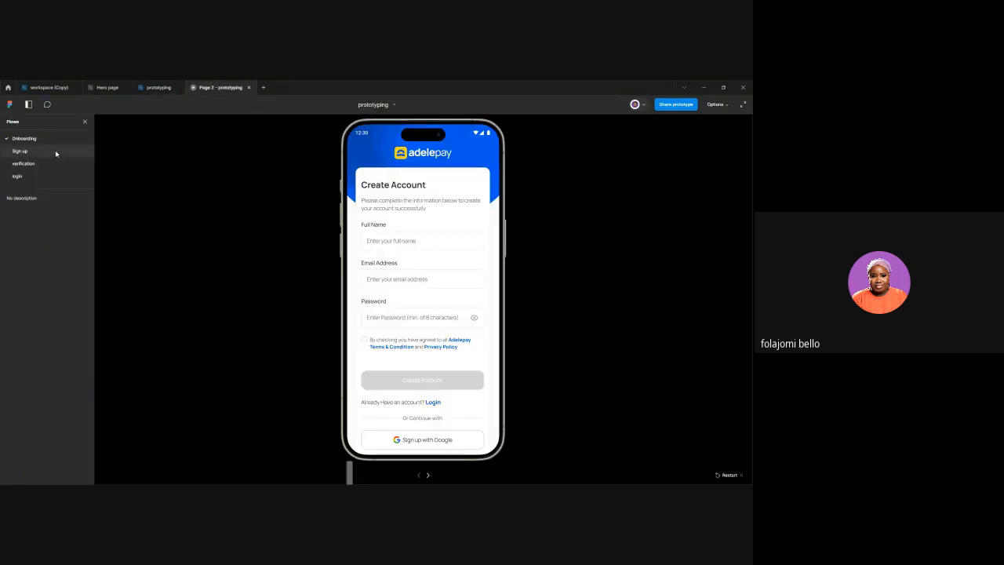
click(35, 138)
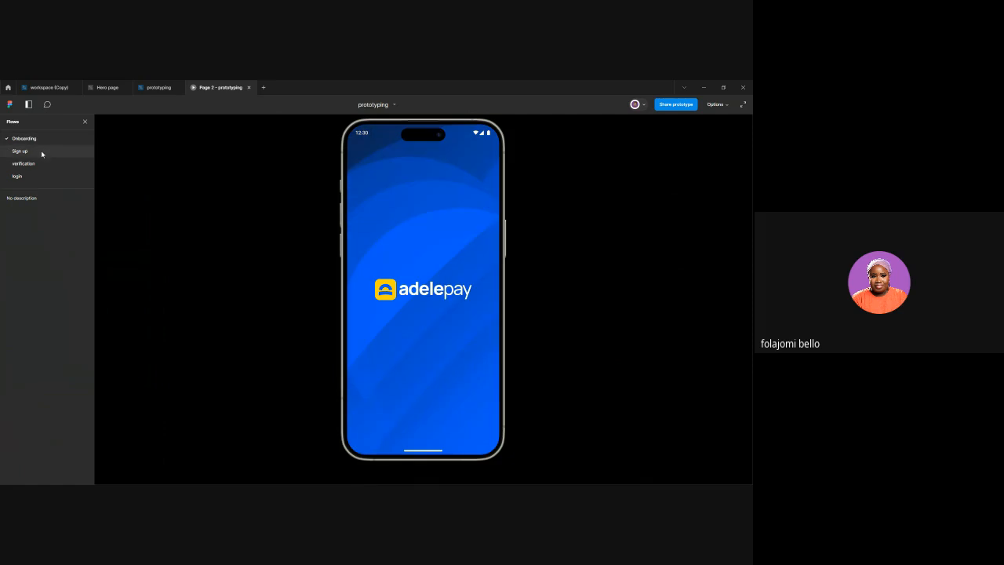
click(42, 156)
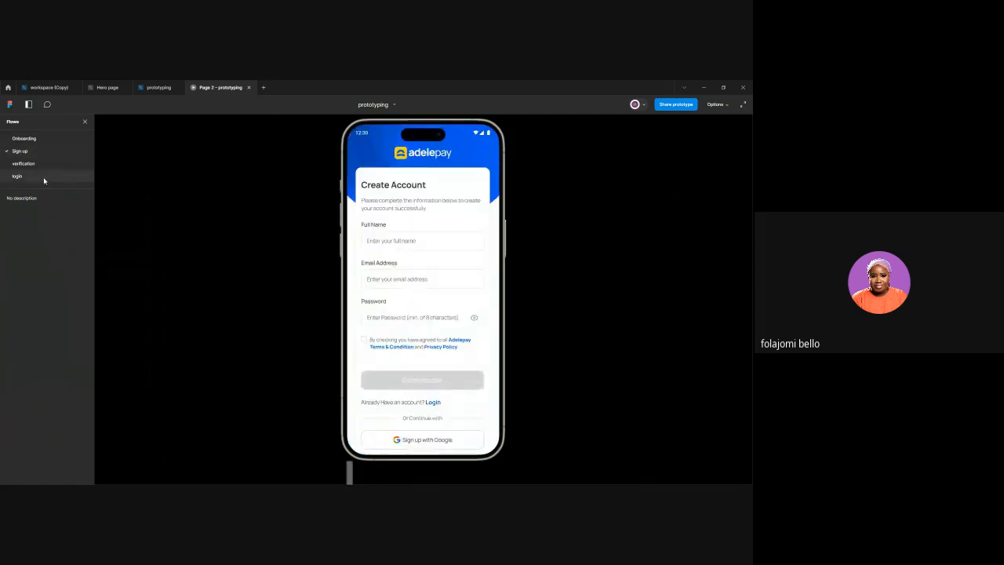
click(48, 164)
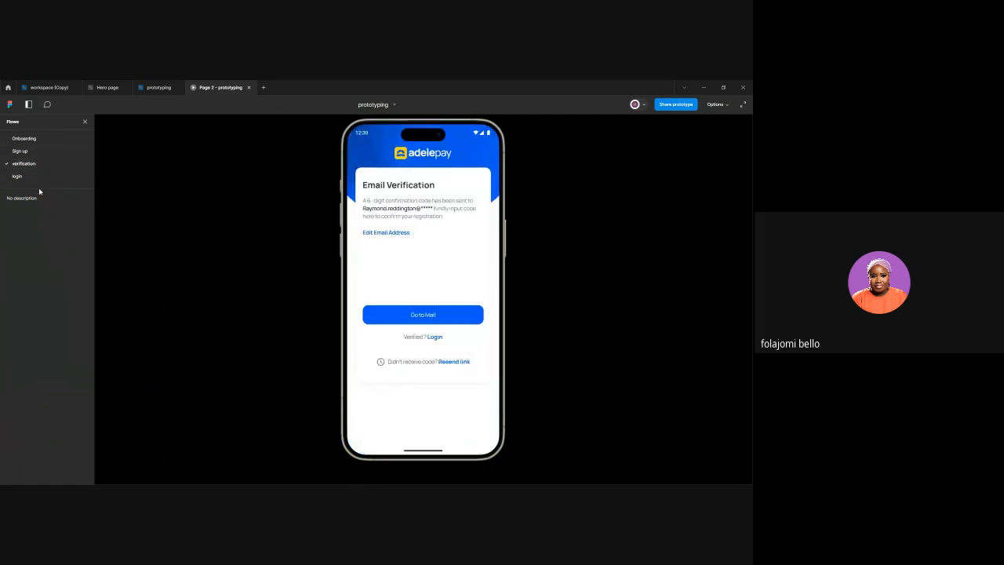
click(45, 175)
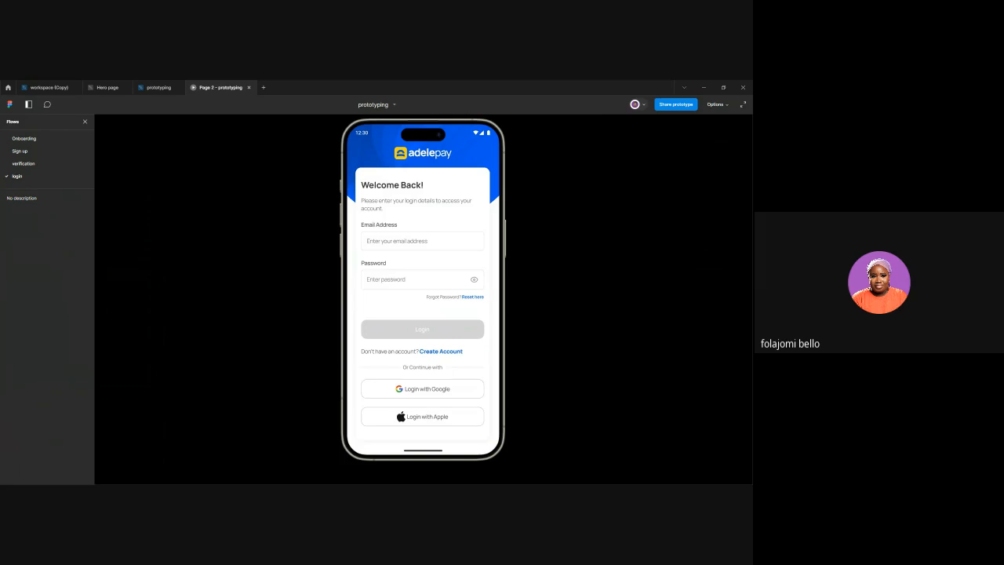
Return to the design file and review the sign-up, verification and login sections with their flow starting points
click(158, 87)
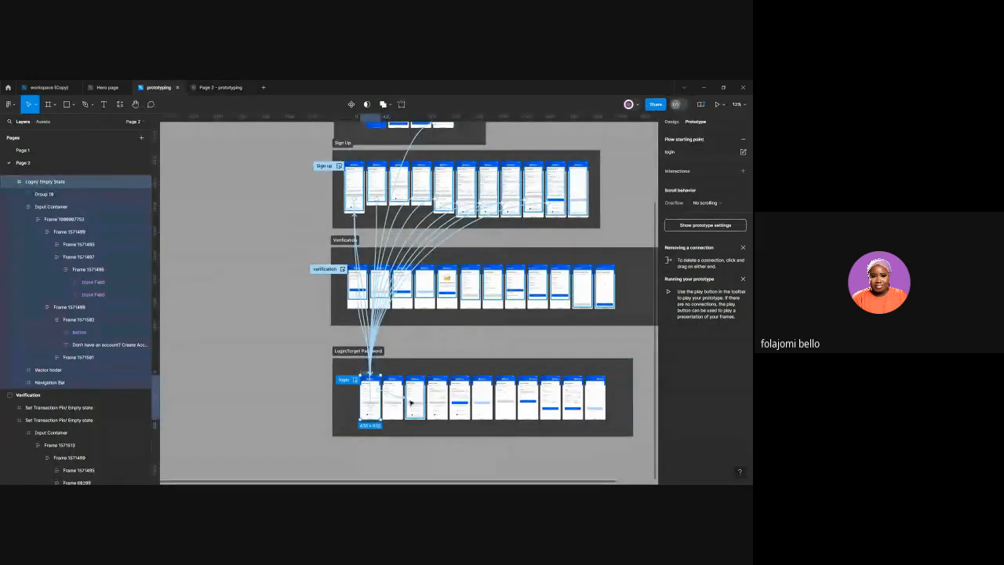
scroll(410, 403, up, 3)
scroll(410, 403, up, 2)
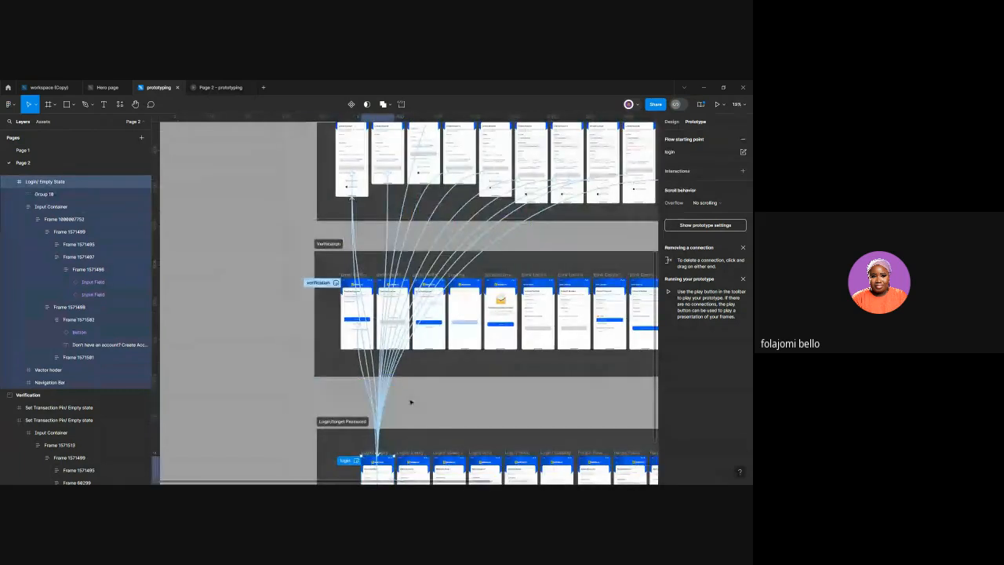
scroll(410, 402, right, 4)
scroll(410, 402, up, 3)
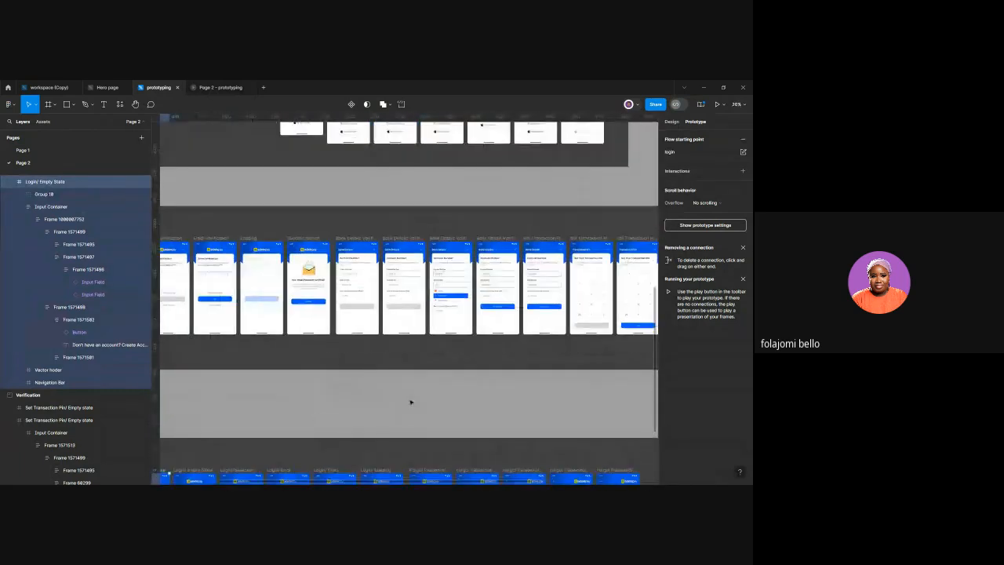
scroll(410, 403, down, 3)
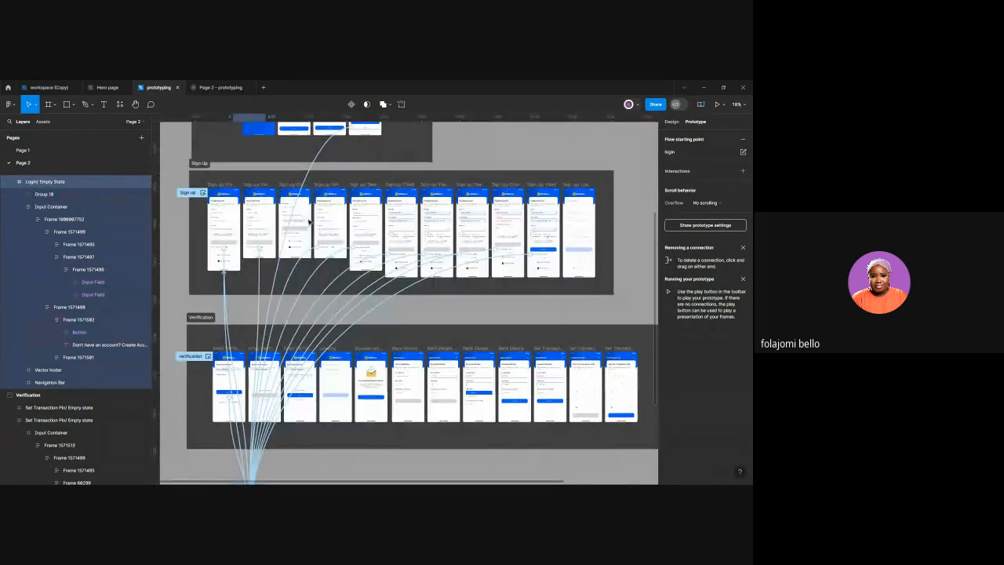
scroll(310, 223, down, 2)
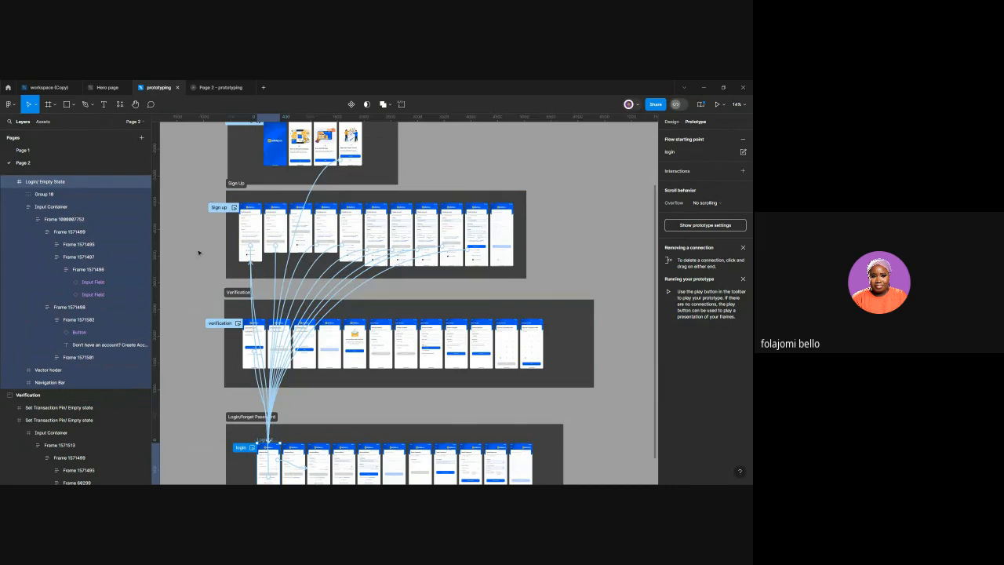
Deselect the login screen, return the page to Design mode, and glance at the login flow in the prototype preview
click(198, 252)
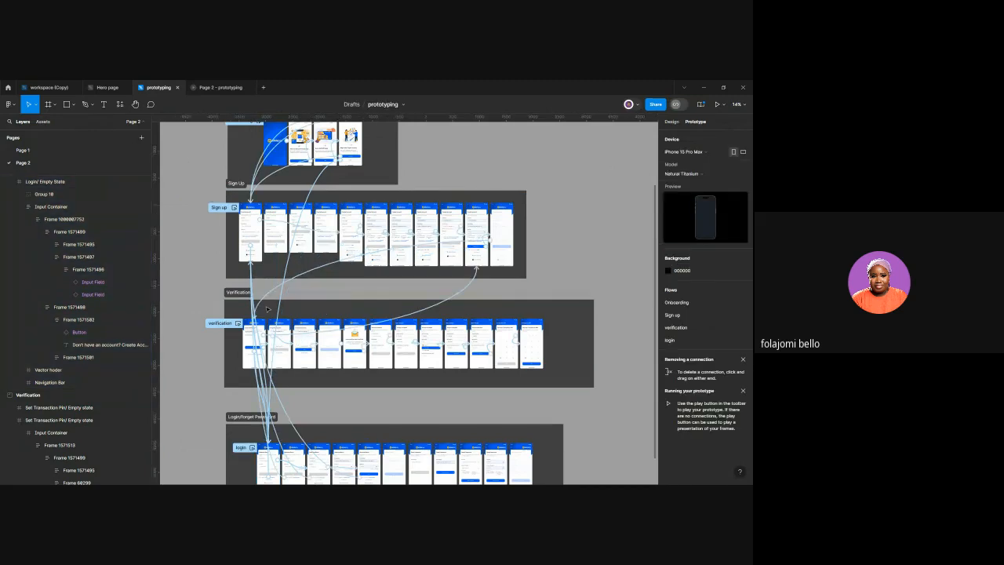
click(671, 121)
scroll(315, 200, up, 3)
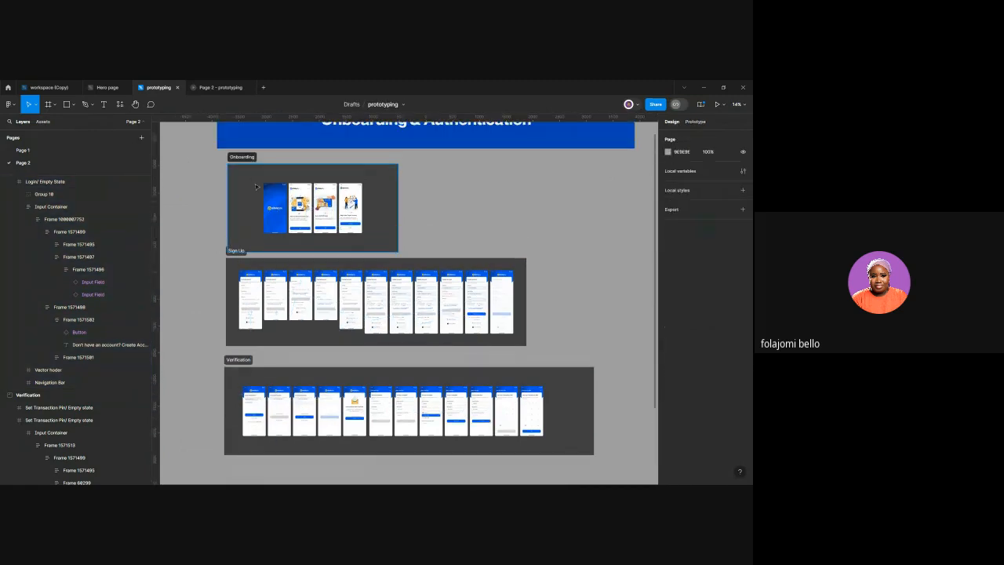
click(220, 88)
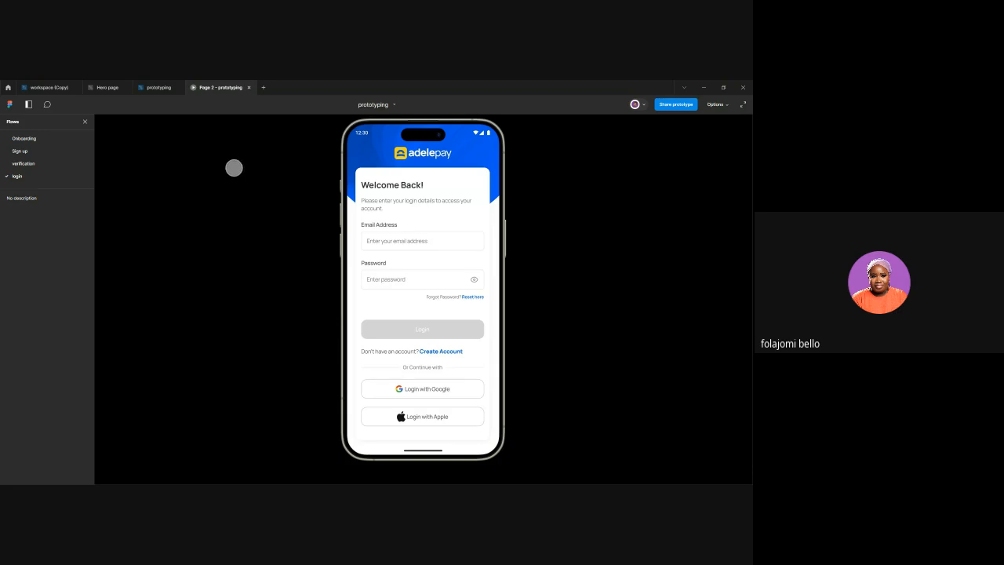
click(152, 88)
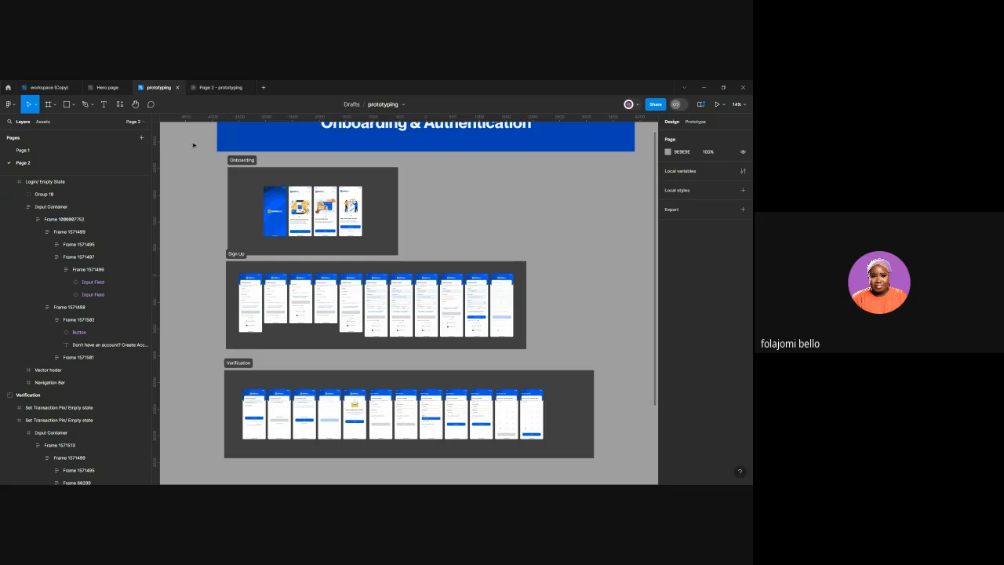
Search the plugins for "mockup", run Mockup Plugin – Devices Mockups, and make its window taller
click(118, 105)
click(158, 122)
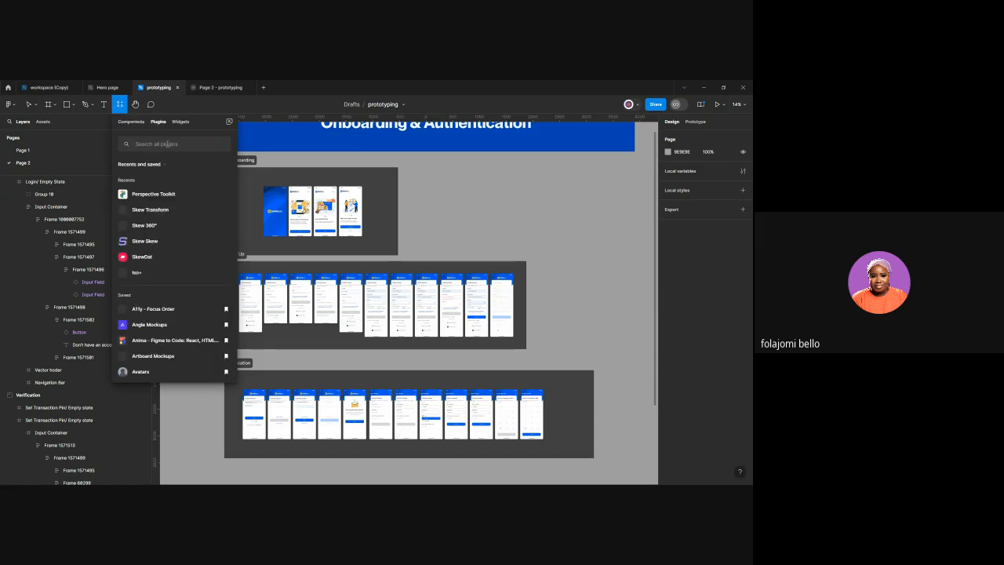
text(ck)
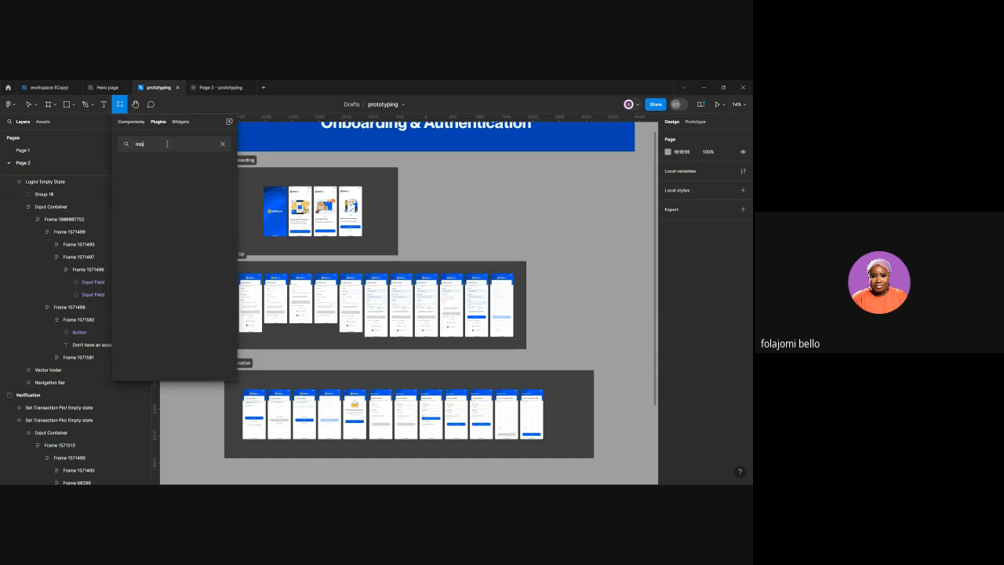
text(up)
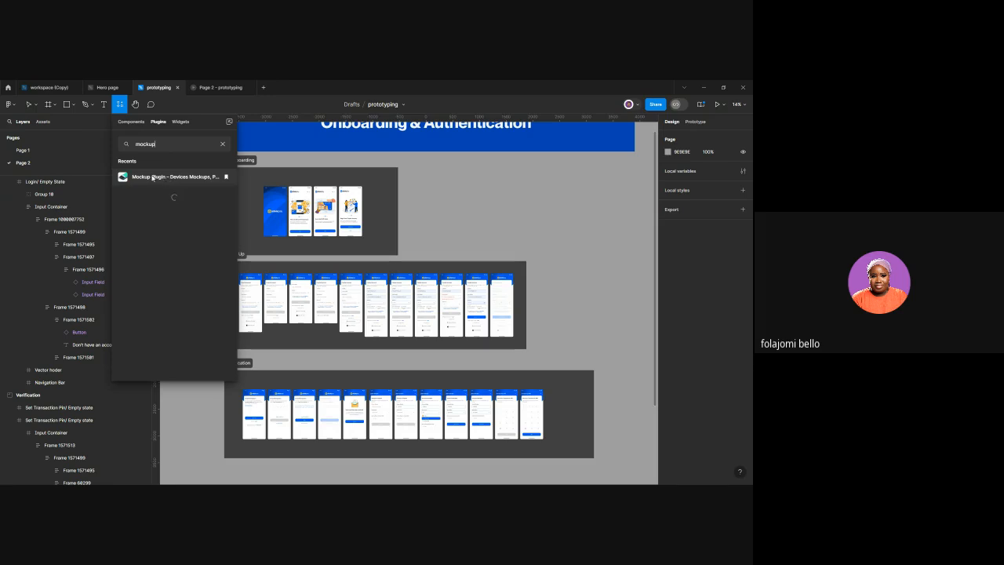
click(165, 177)
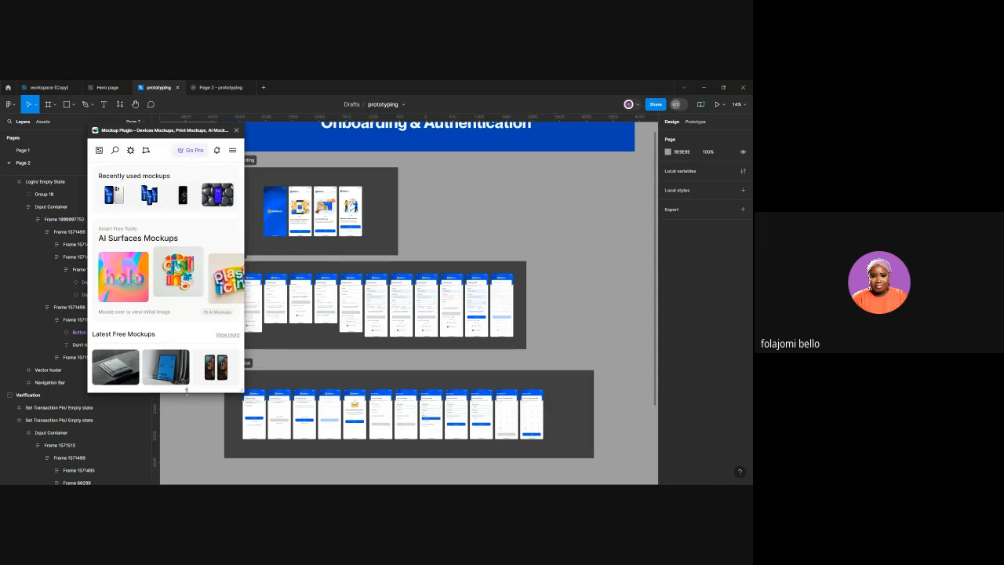
drag(190, 391, 190, 473)
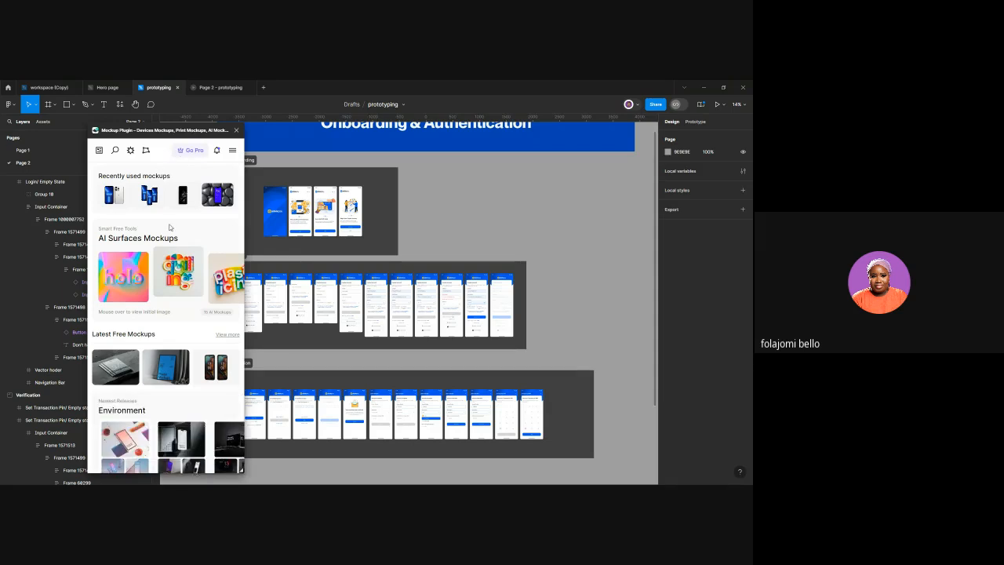
Browse the mockup categories and featured packs on the plugin's home page
scroll(178, 256, down, 5)
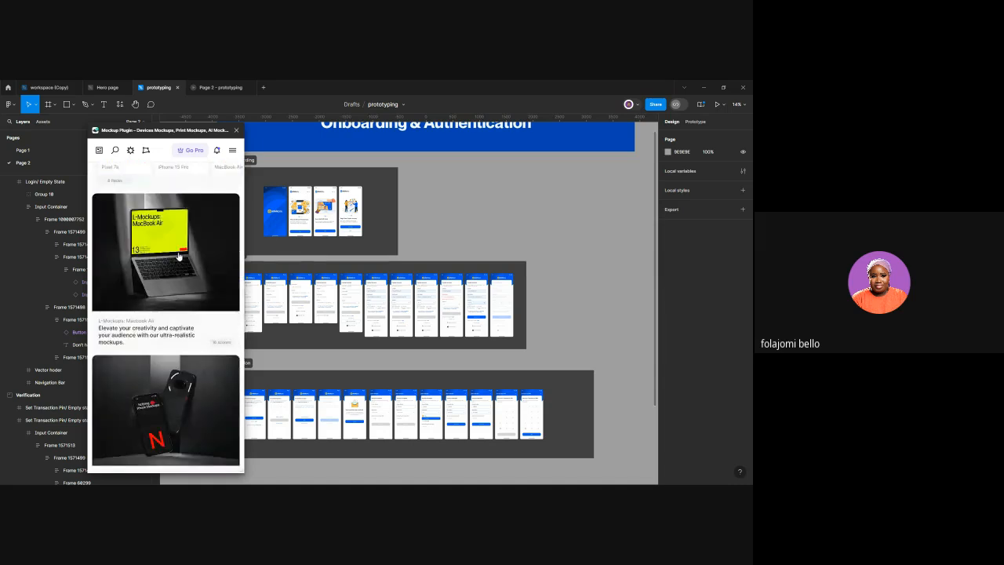
scroll(178, 255, down, 10)
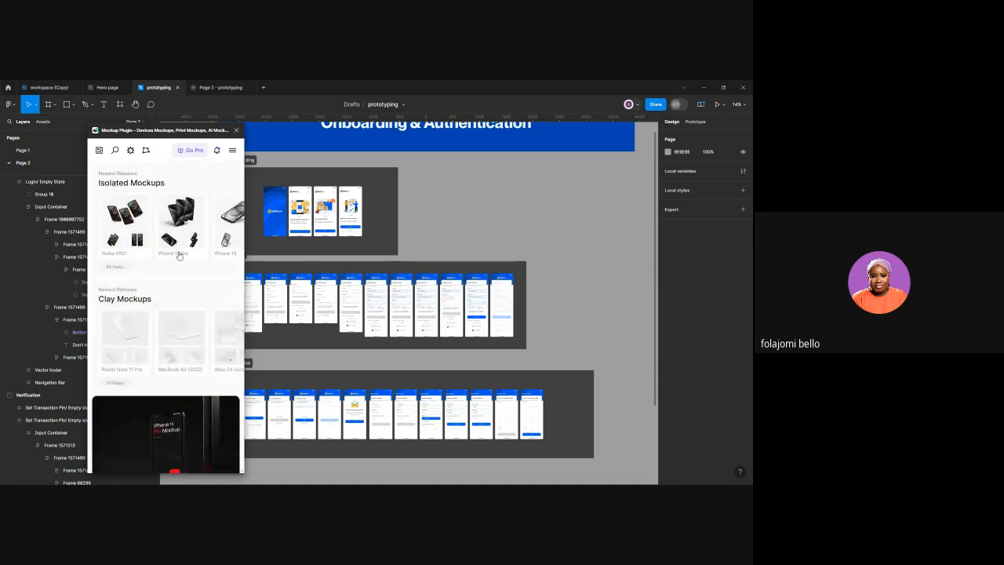
scroll(178, 255, down, 5)
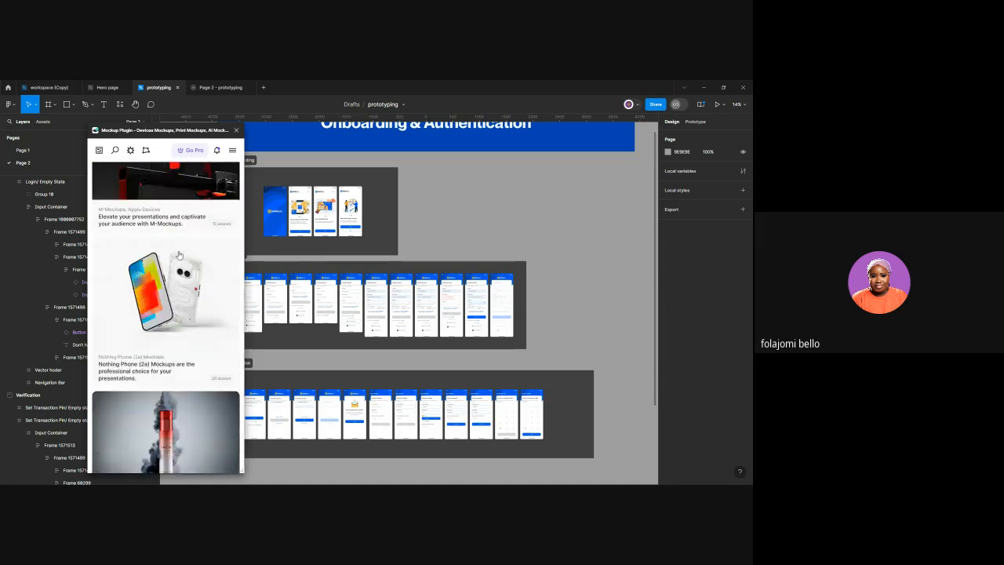
scroll(179, 254, down, 10)
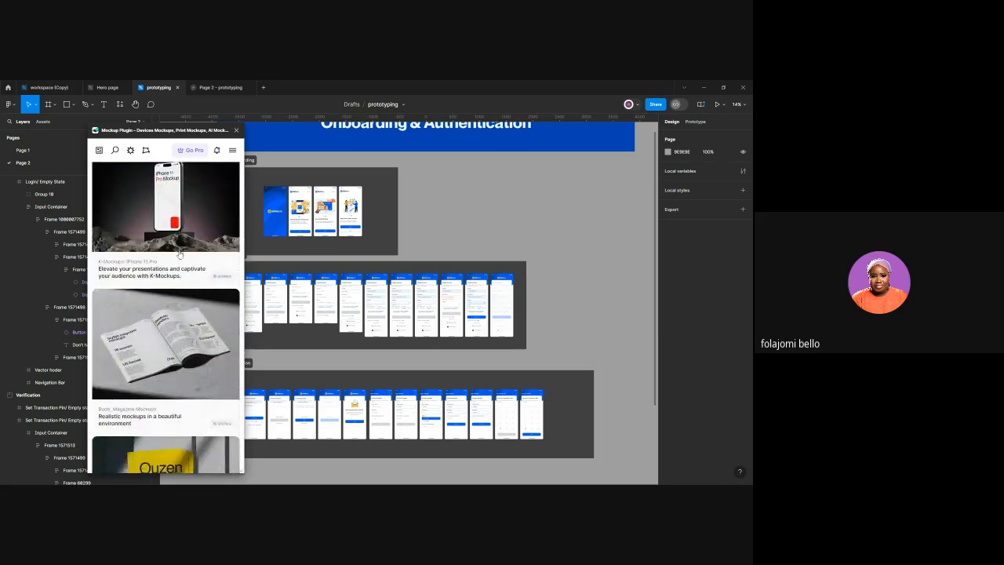
scroll(179, 250, down, 10)
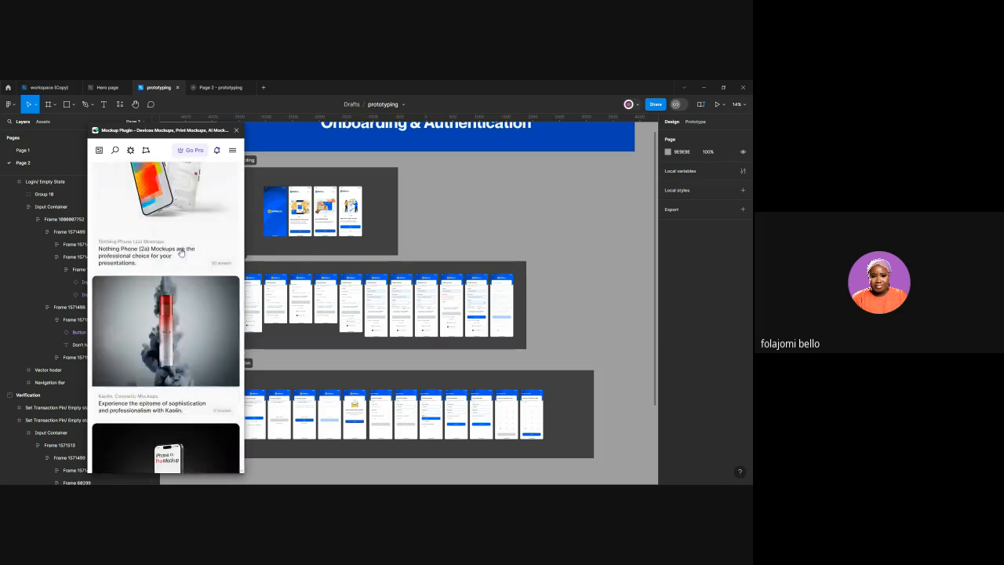
scroll(181, 252, up, 15)
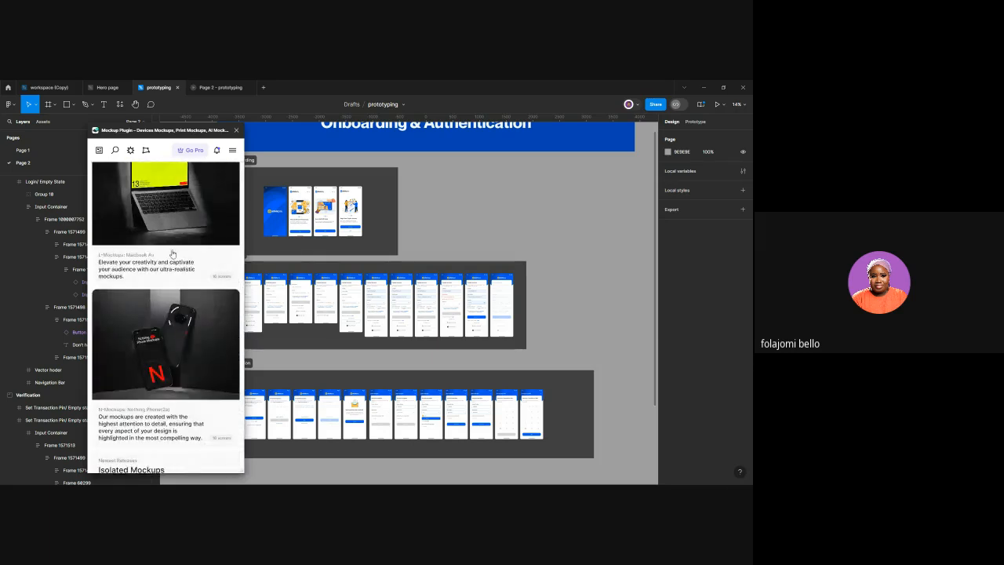
scroll(175, 248, up, 3)
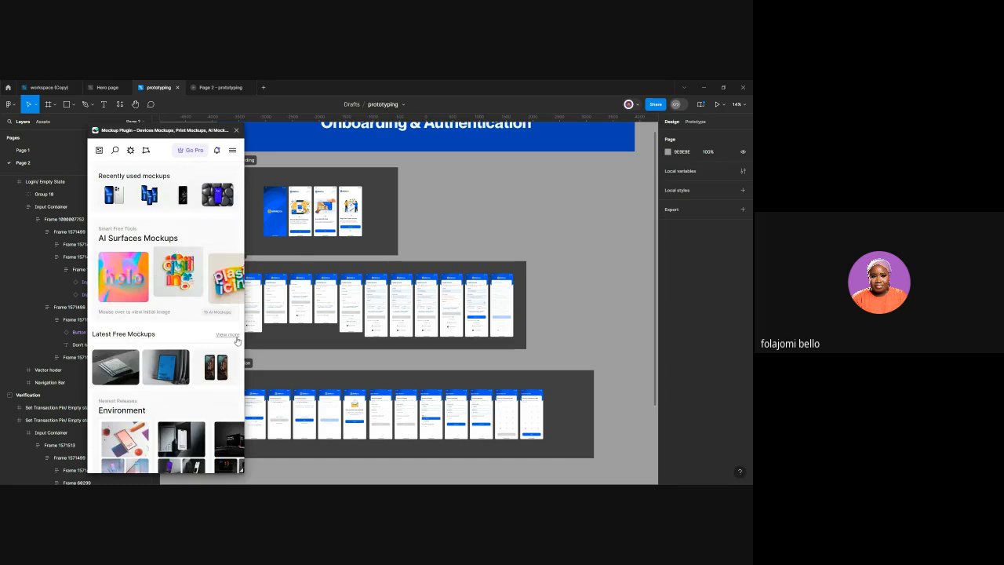
Show all the Latest Free Mockups and open the iPhone 12 Pro (Wooden Hands) hand-held phone mockup
click(228, 334)
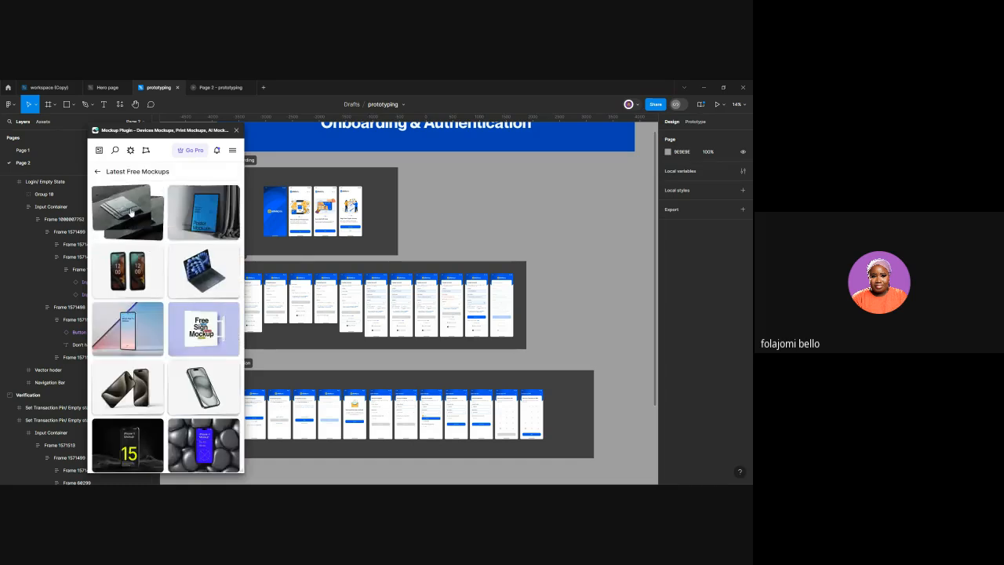
scroll(157, 296, down, 2)
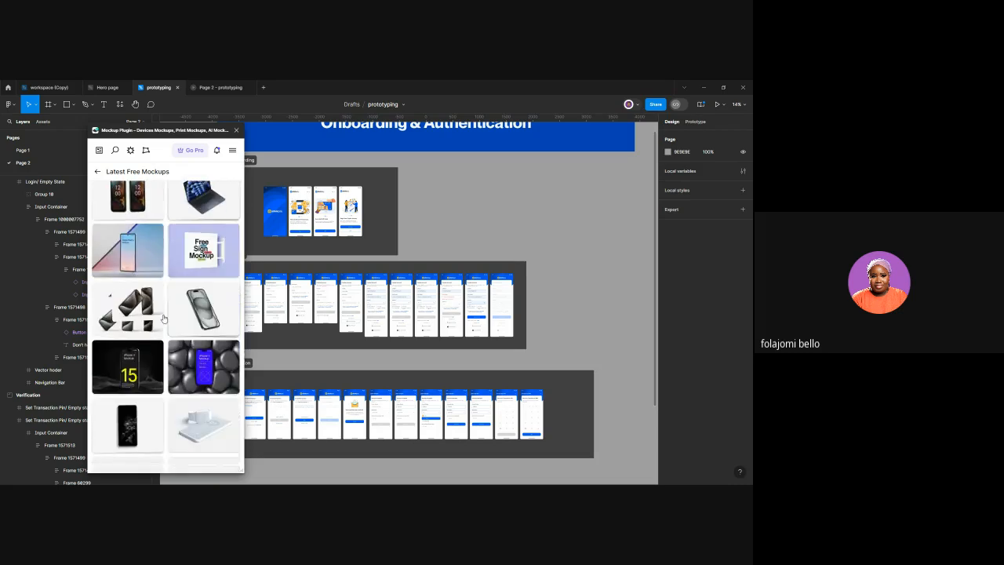
scroll(196, 266, down, 4)
scroll(219, 287, down, 2)
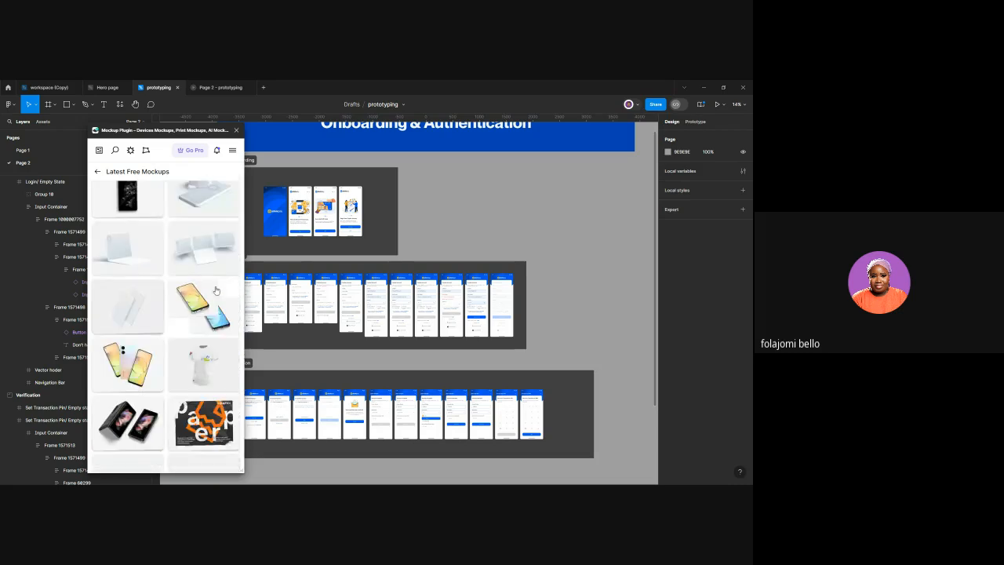
scroll(209, 280, down, 3)
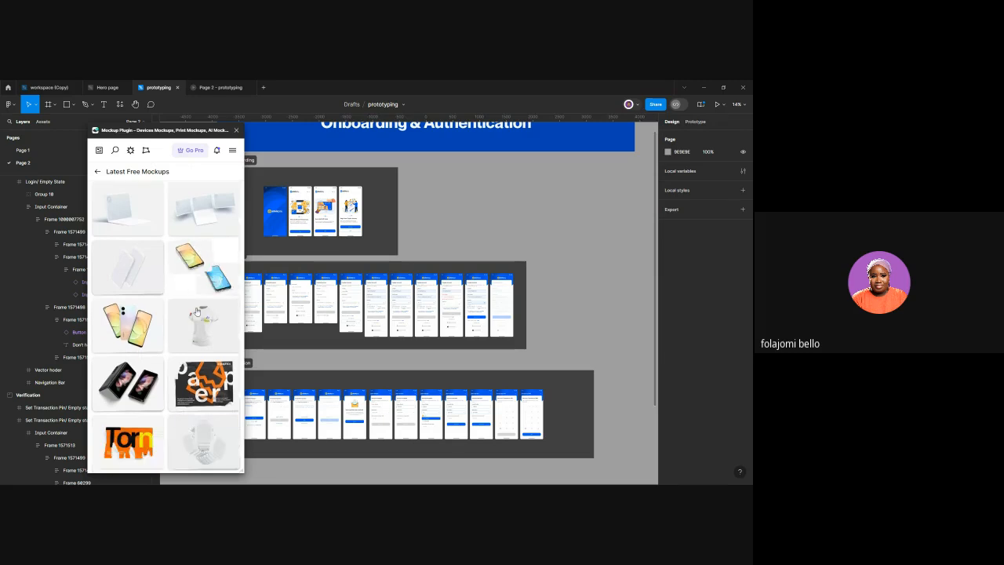
scroll(199, 304, down, 10)
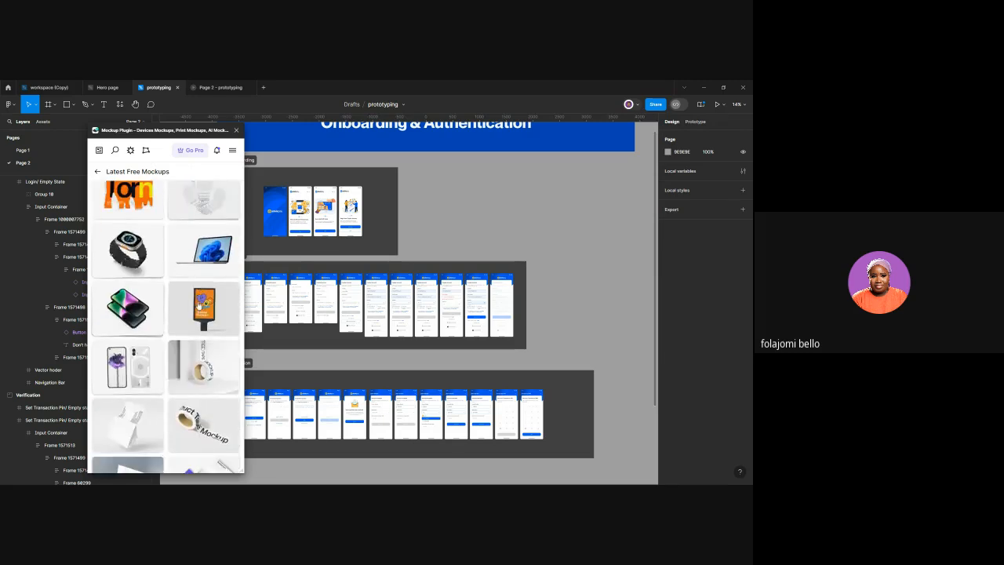
scroll(199, 306, down, 8)
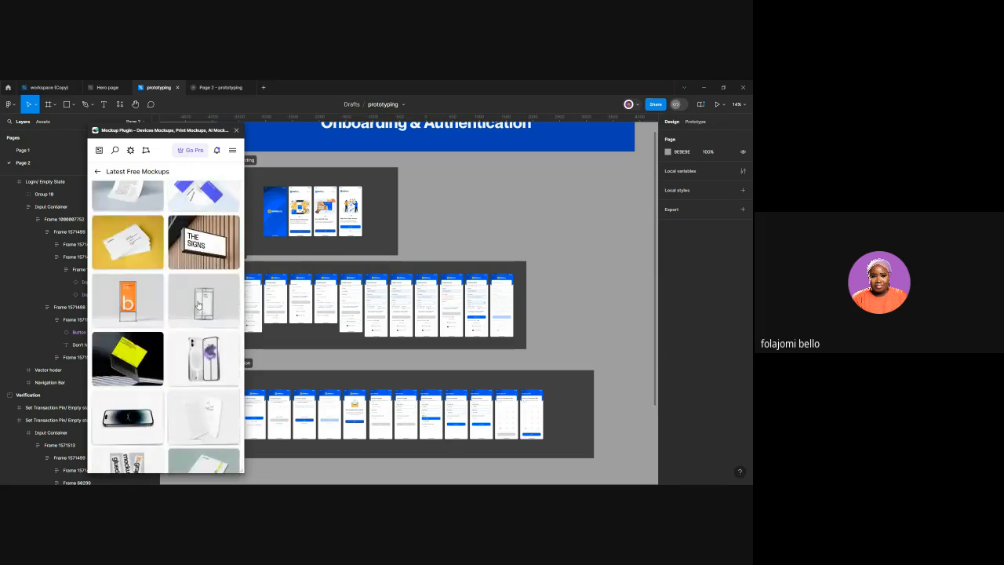
scroll(198, 305, down, 3)
scroll(198, 305, down, 8)
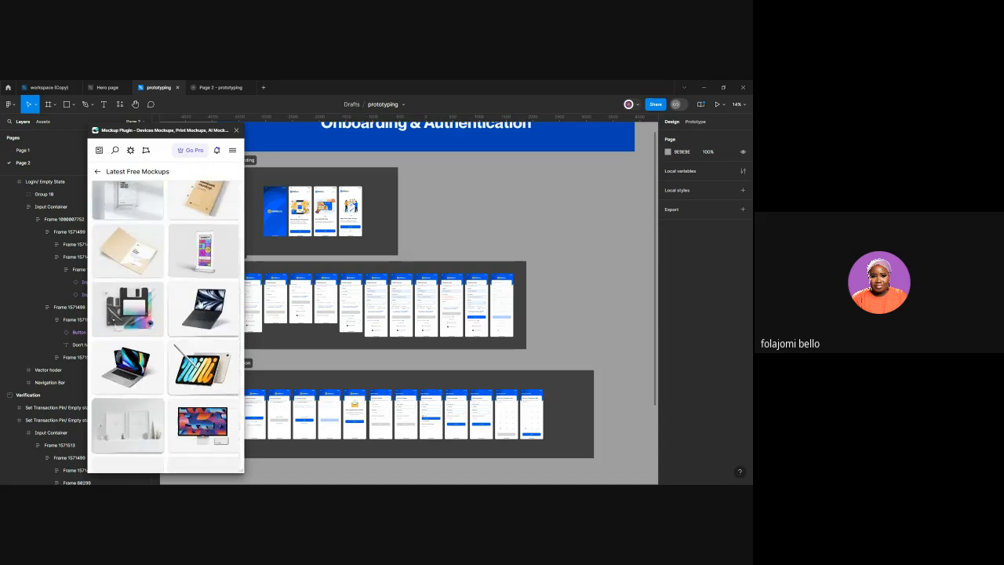
scroll(199, 305, down, 8)
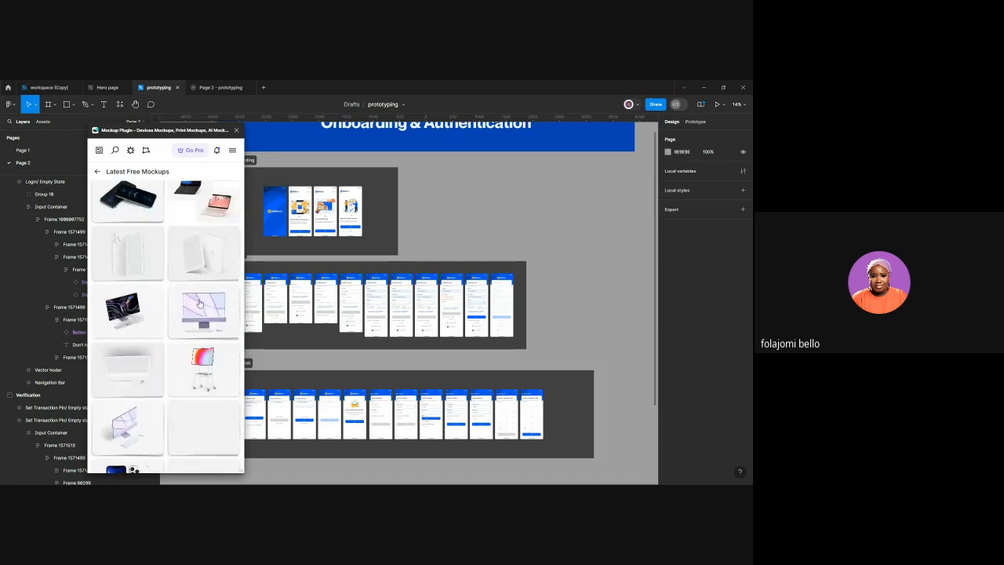
scroll(172, 345, down, 5)
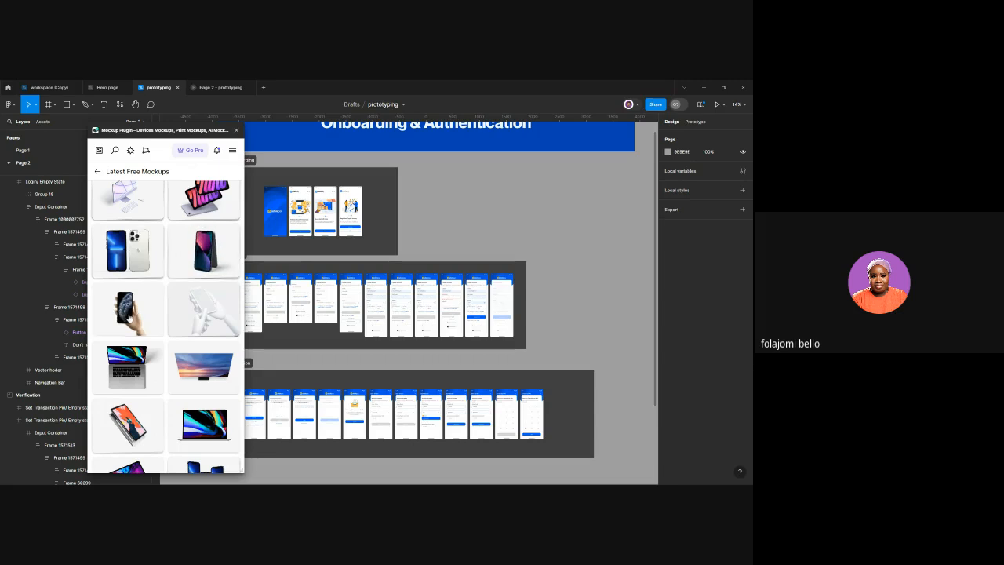
click(129, 316)
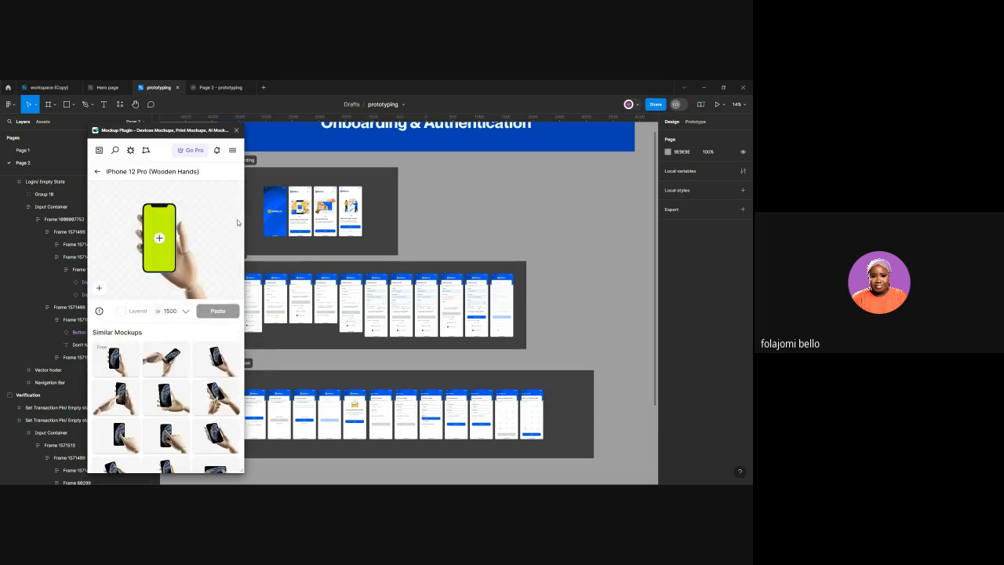
Look through the similar mockups offered for iPhone 12 Pro (Wooden Hands)
scroll(185, 393, down, 3)
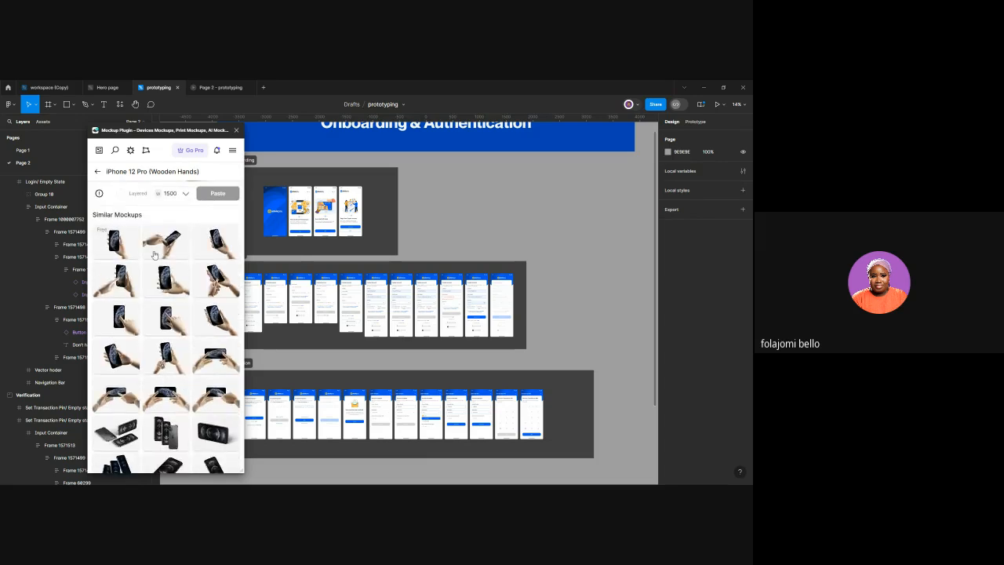
scroll(149, 416, down, 2)
scroll(149, 416, down, 2)
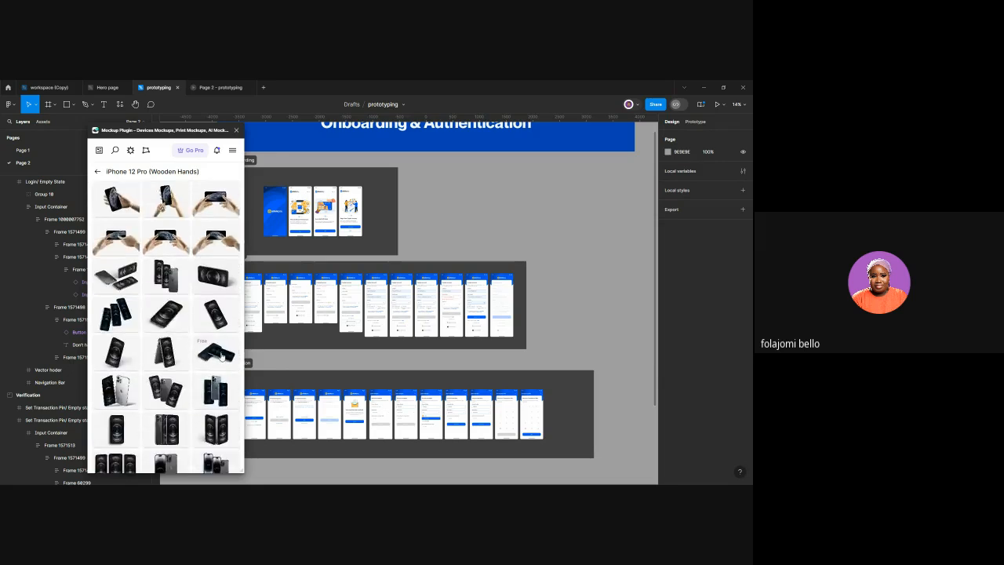
scroll(203, 345, down, 5)
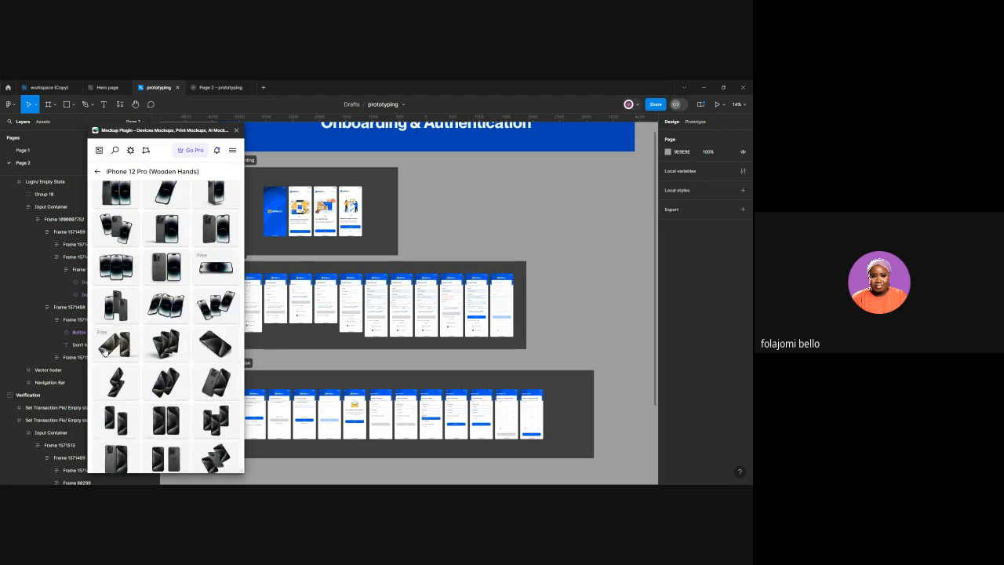
scroll(115, 339, down, 5)
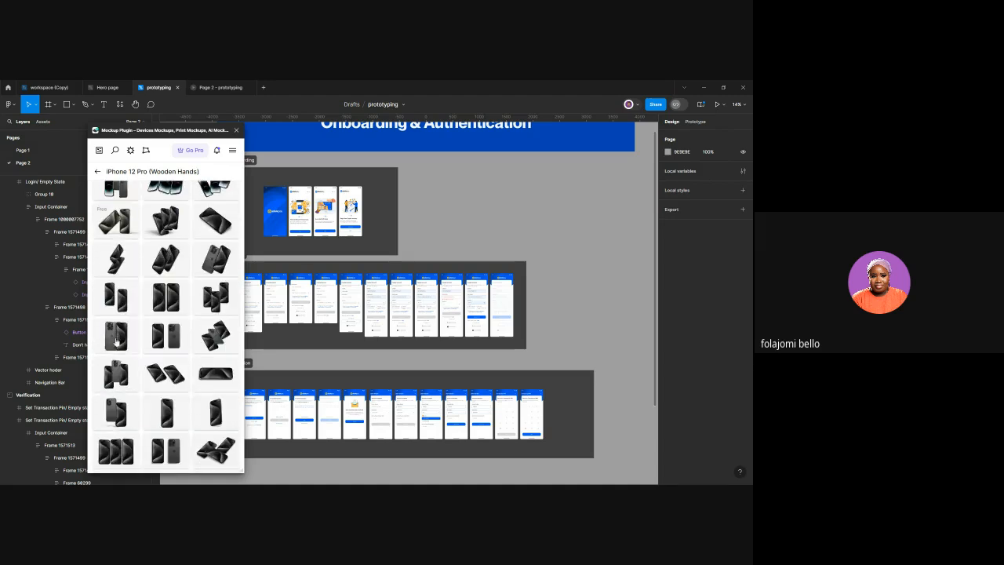
scroll(115, 340, down, 5)
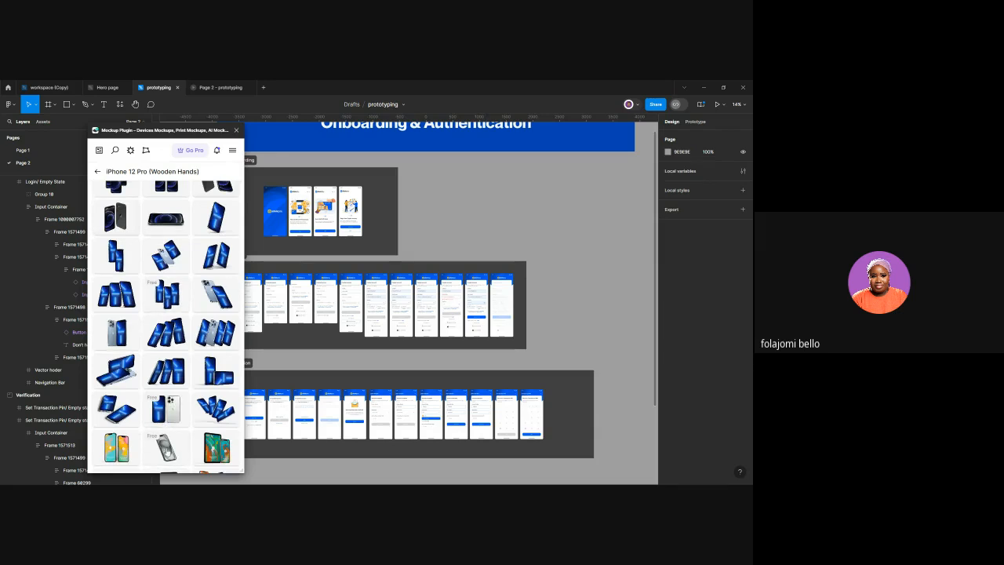
scroll(167, 432, down, 4)
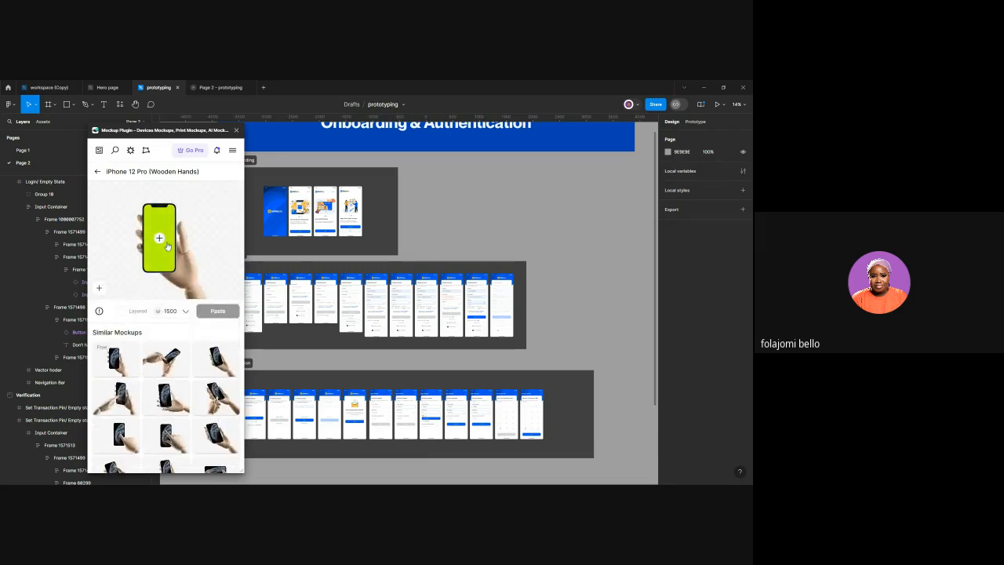
Fill the iPhone 12 Pro (Wooden Hands) mockup with the Onboarding 1 screen, crop it and paste the mockup onto the canvas at 1500 width
click(160, 239)
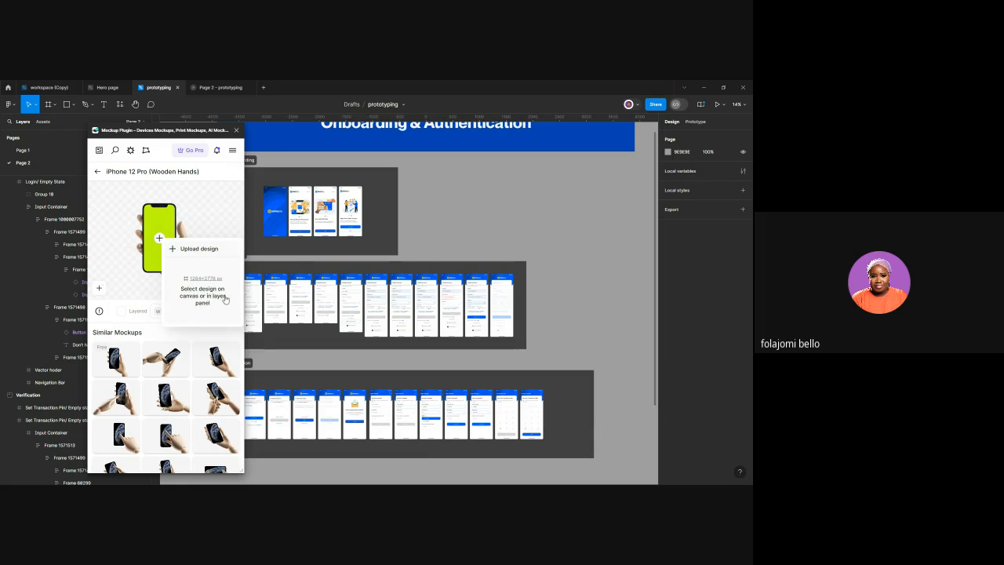
scroll(296, 185, up, 1)
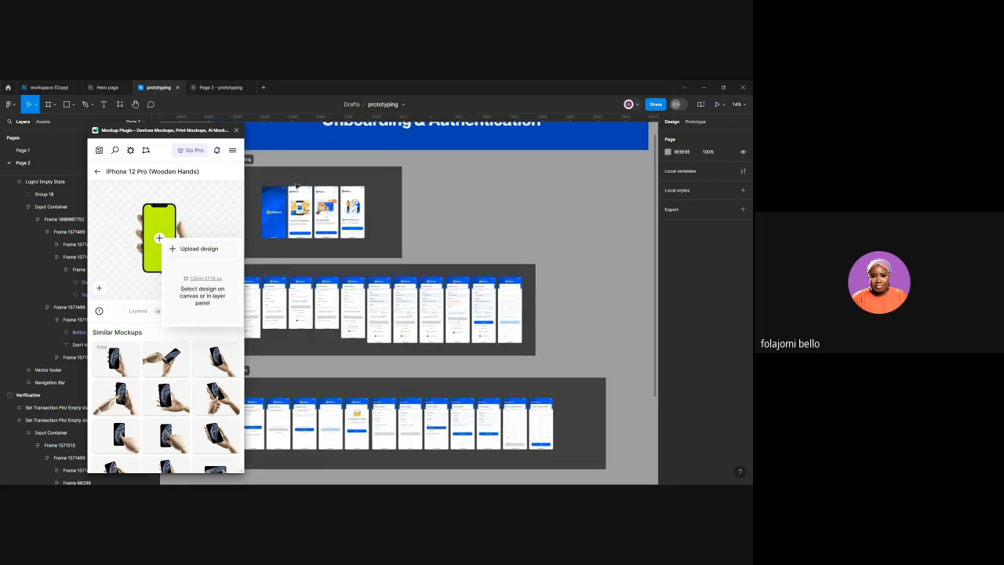
scroll(296, 186, up, 2)
scroll(301, 186, up, 4)
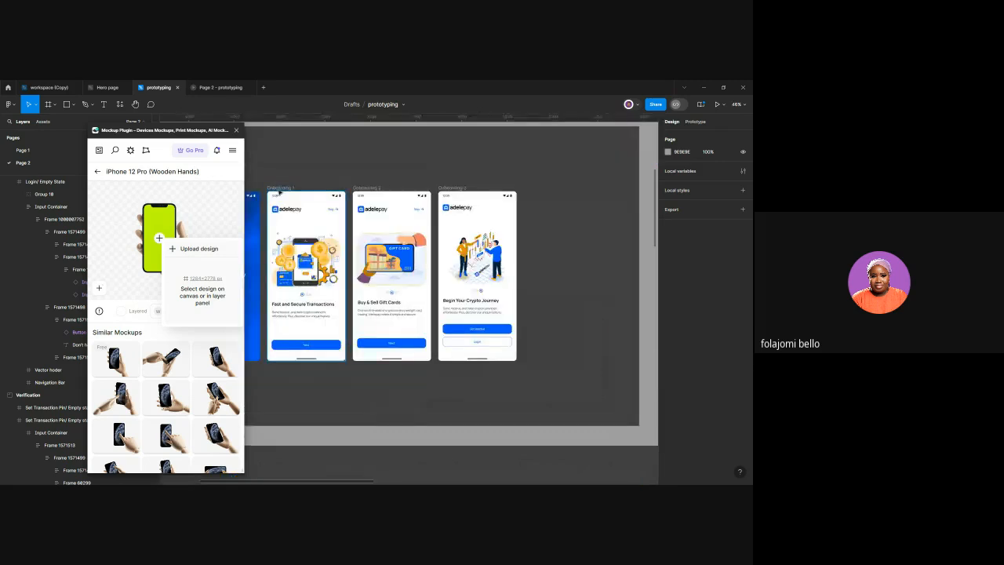
click(279, 189)
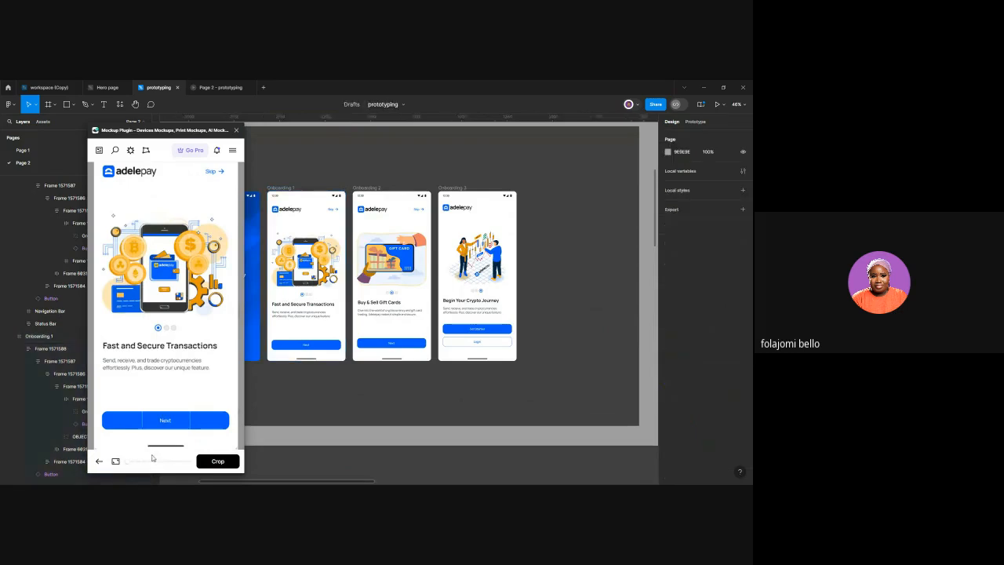
mouse_move(128, 465)
mouse_down()
mouse_move(180, 464)
mouse_move(128, 464)
mouse_up()
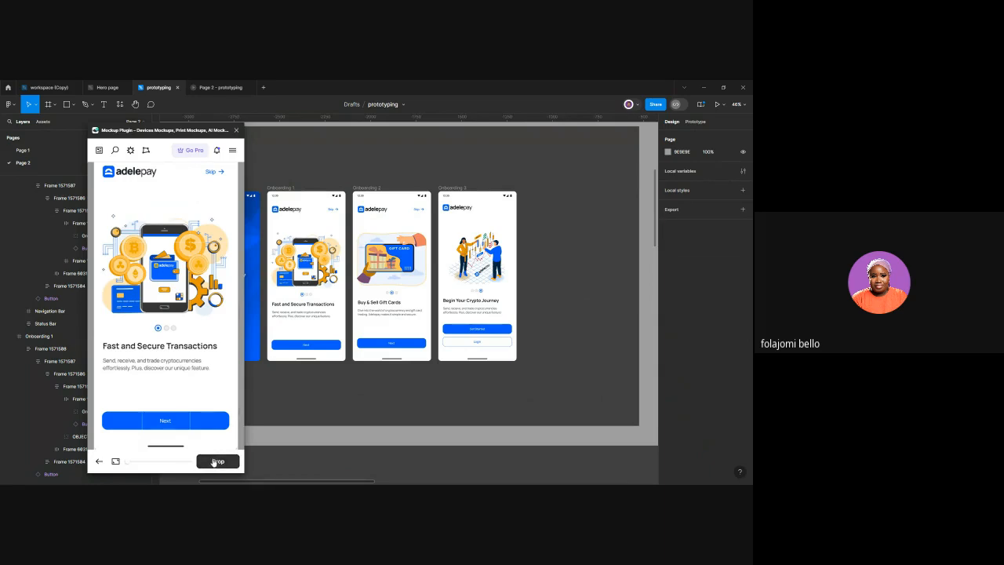
click(213, 462)
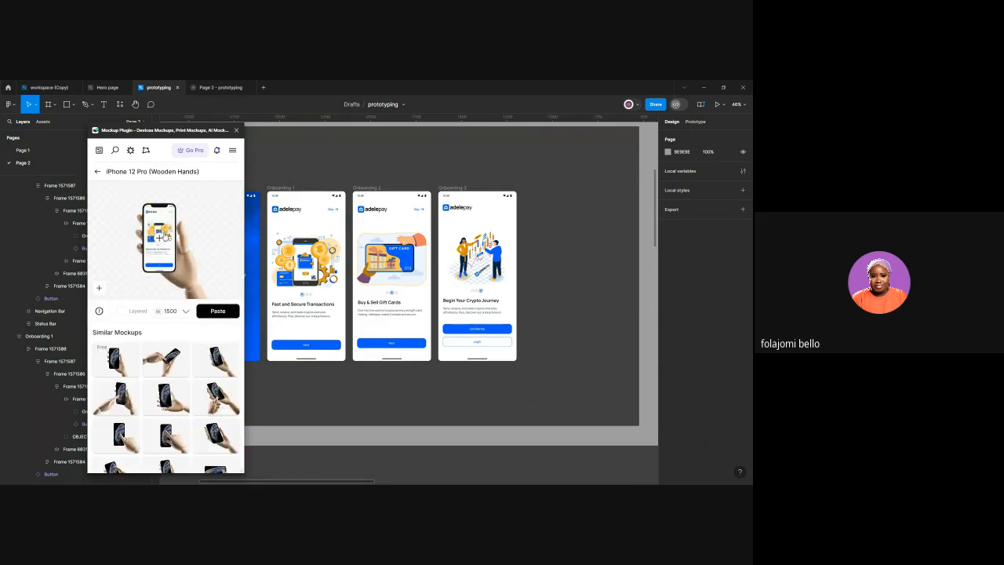
click(214, 316)
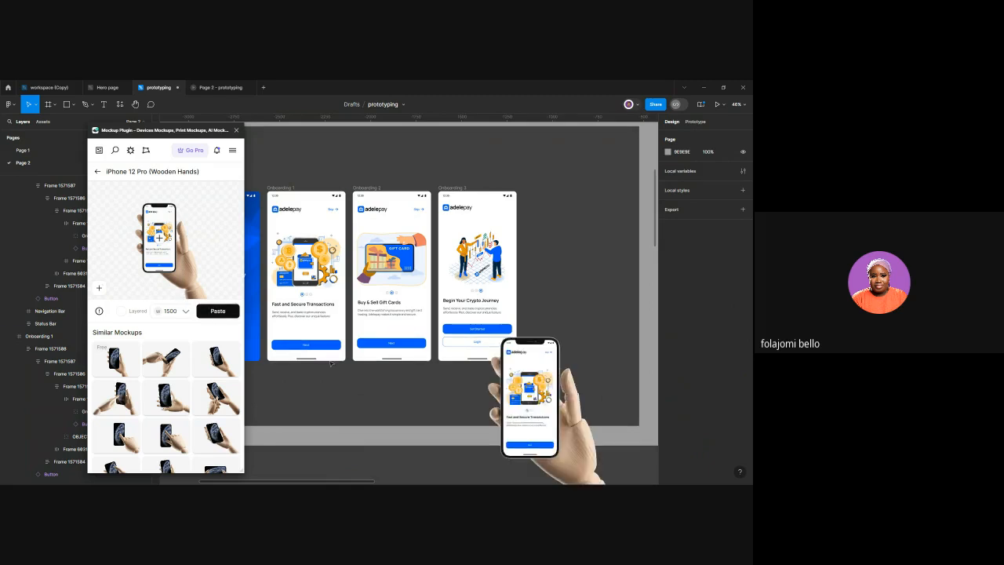
Move the pasted hand mockup off the onboarding screens to the empty canvas beside the Onboarding section
scroll(449, 356, down, 3)
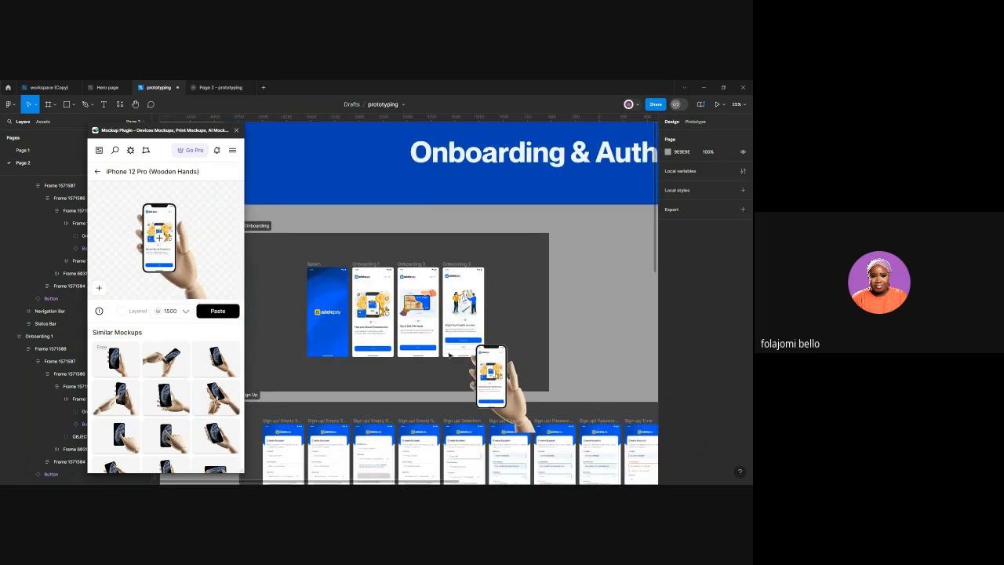
scroll(449, 355, down, 2)
click(578, 312)
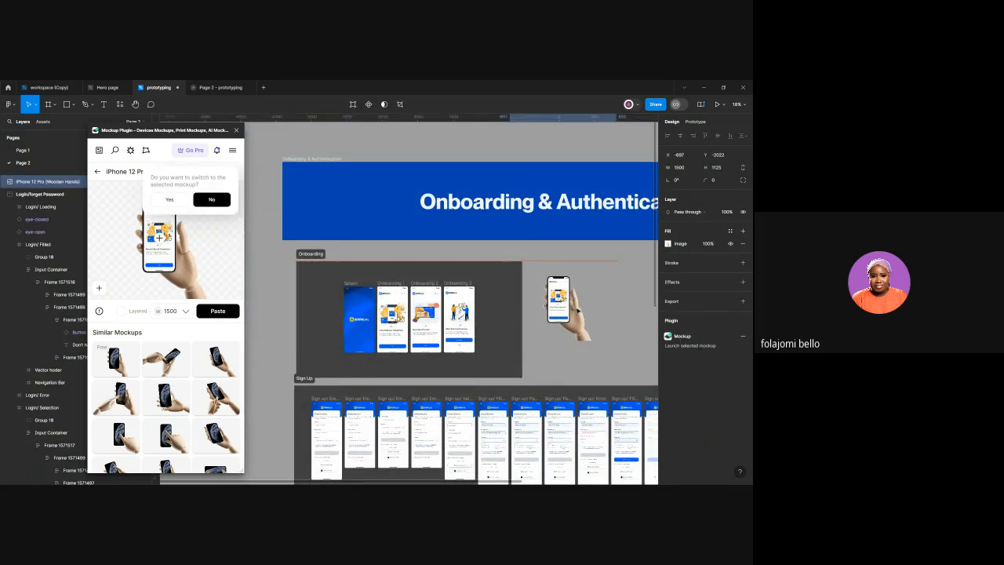
key(shift+2)
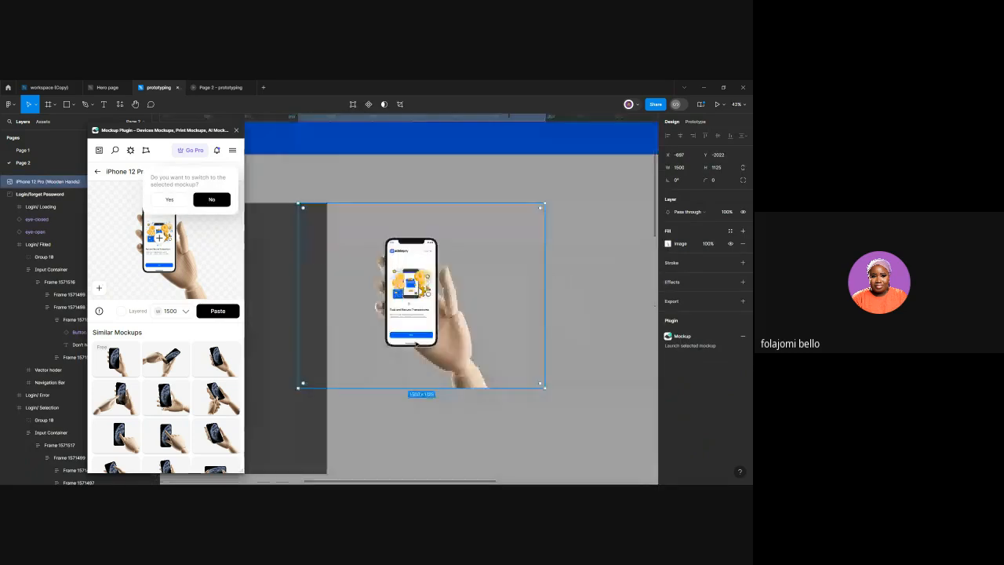
scroll(416, 344, up, 4)
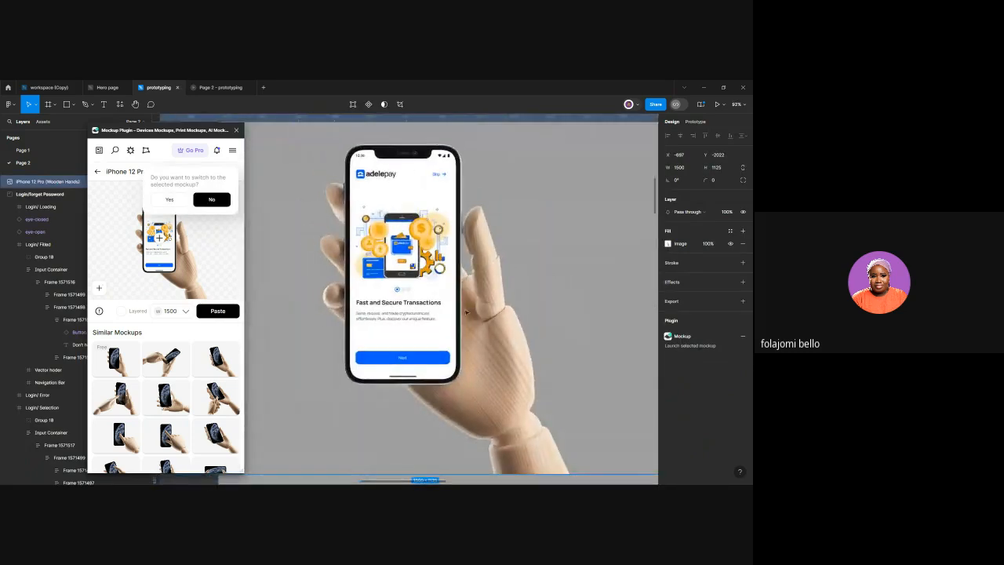
scroll(436, 426, down, 5)
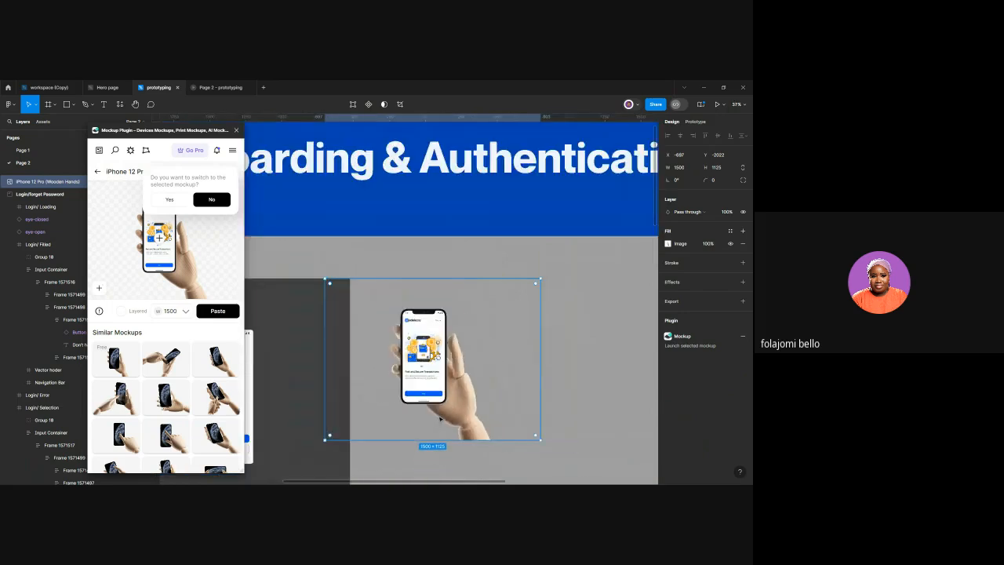
drag(448, 416, 518, 413)
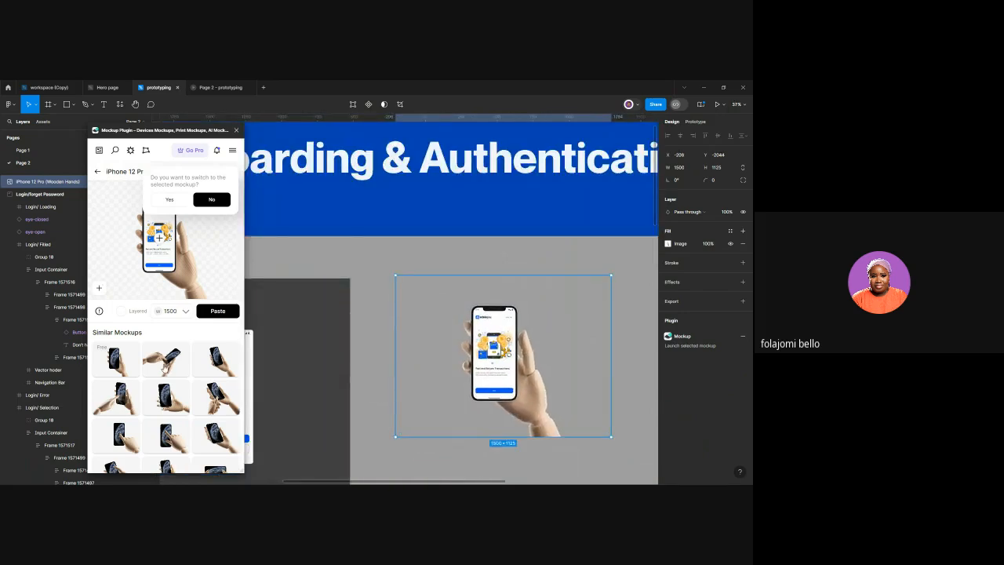
Open the free two-phone iPhone 12 Pro mockup from the similar mockups and back out of cropping the hand mockup image
scroll(181, 384, down, 10)
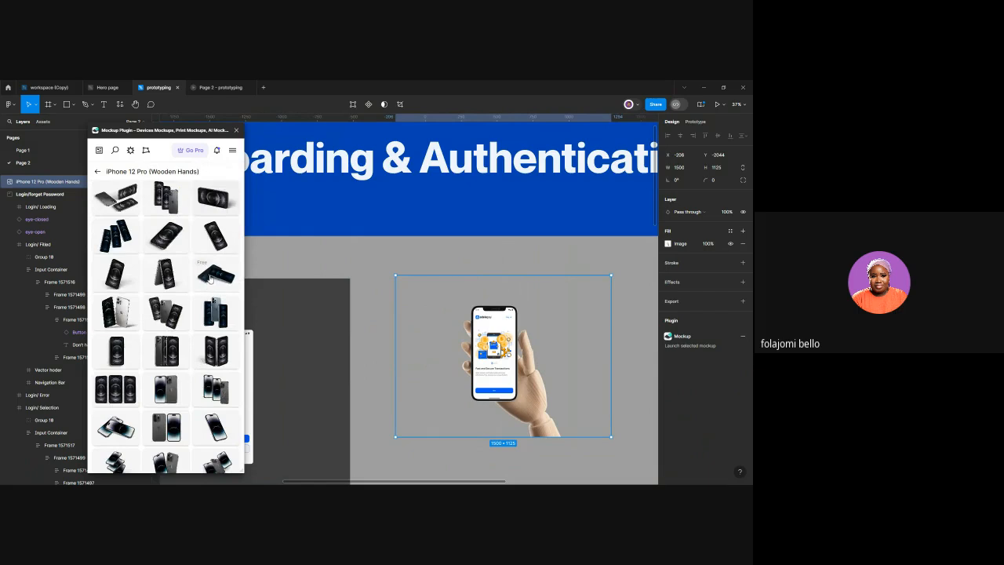
click(211, 276)
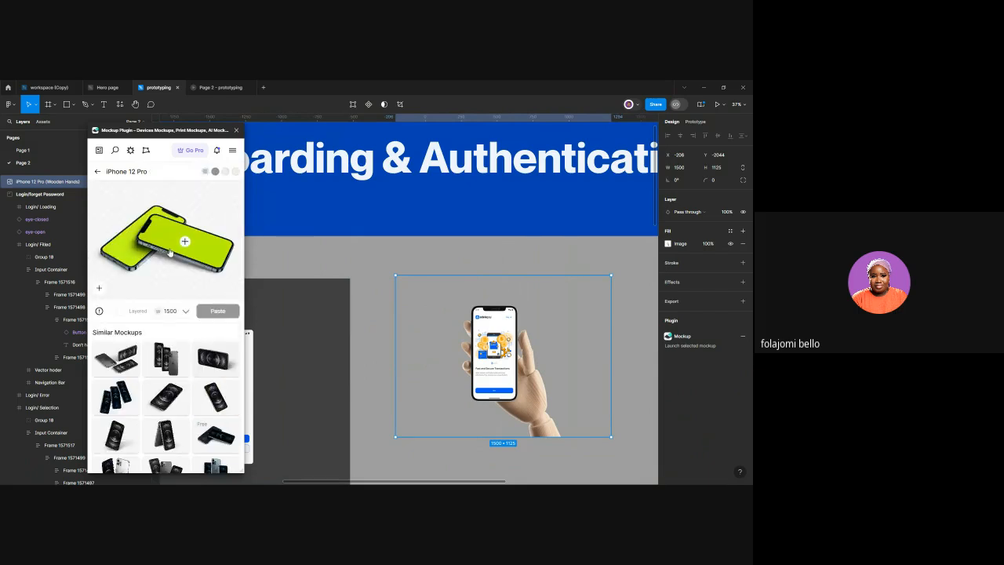
click(186, 244)
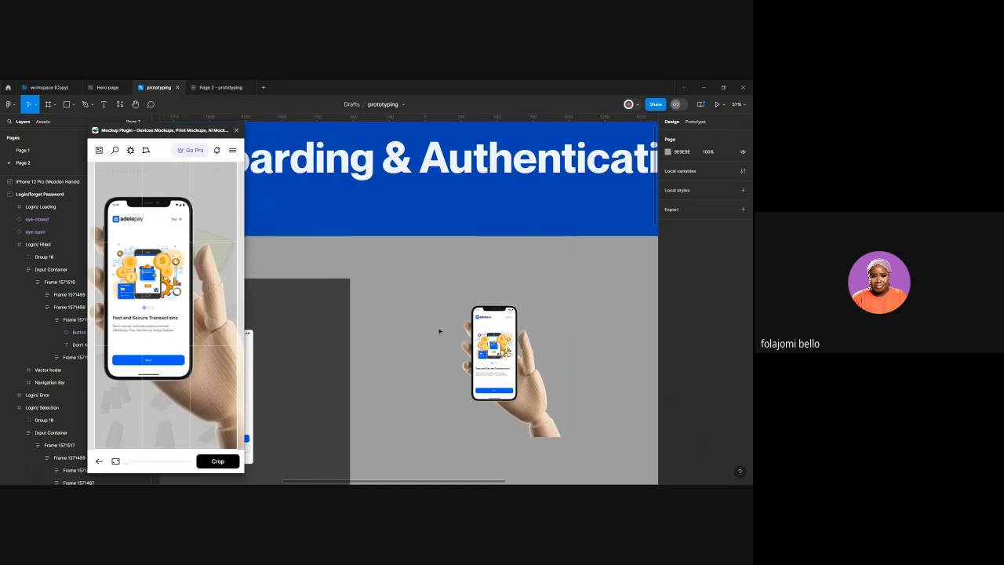
click(99, 461)
scroll(299, 347, down, 5)
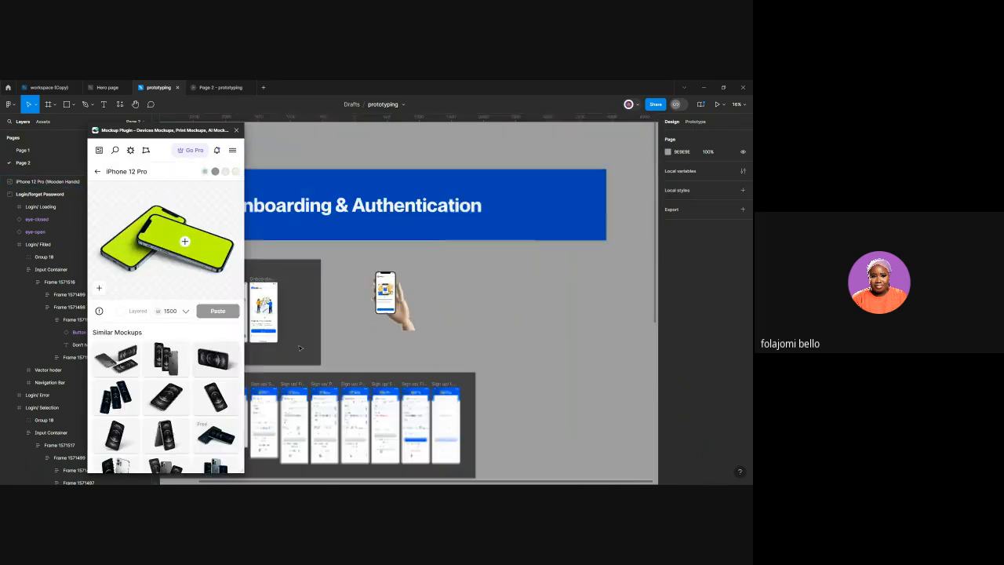
Try to fill the front phone of the iPhone 12 Pro mockup with the Onboarding 2 screen, and close the plugin
scroll(299, 347, left, 5)
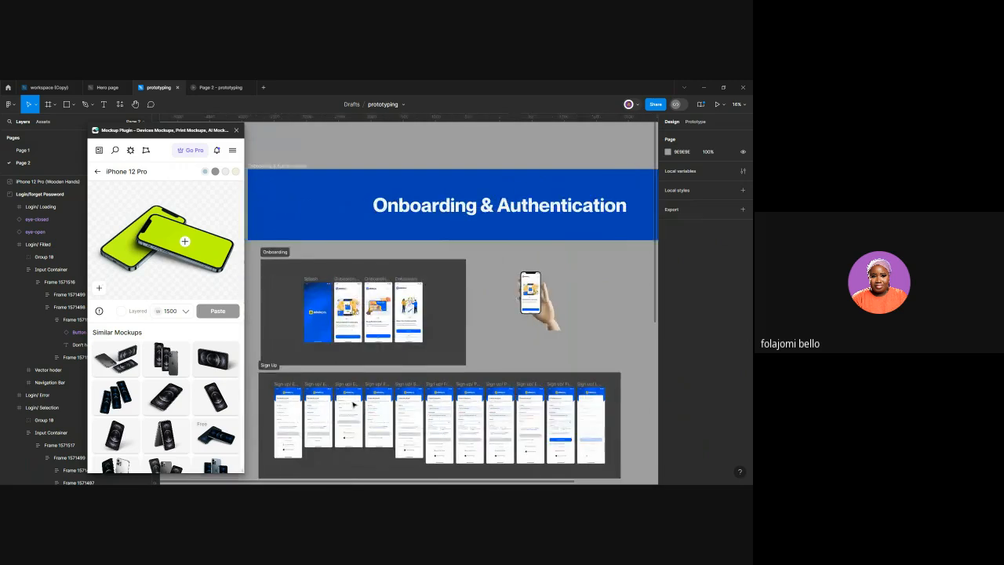
key(ctrl+equal)
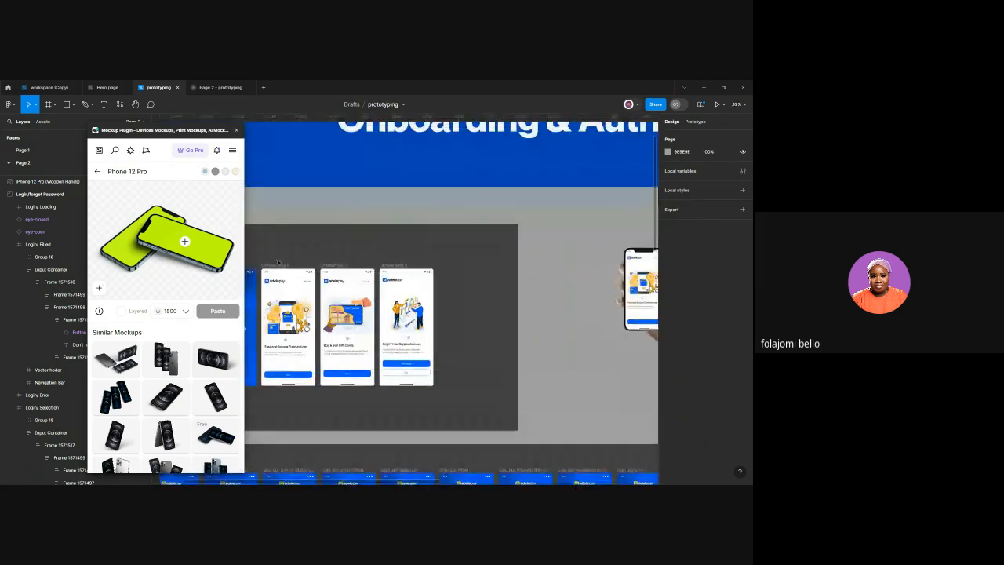
click(336, 266)
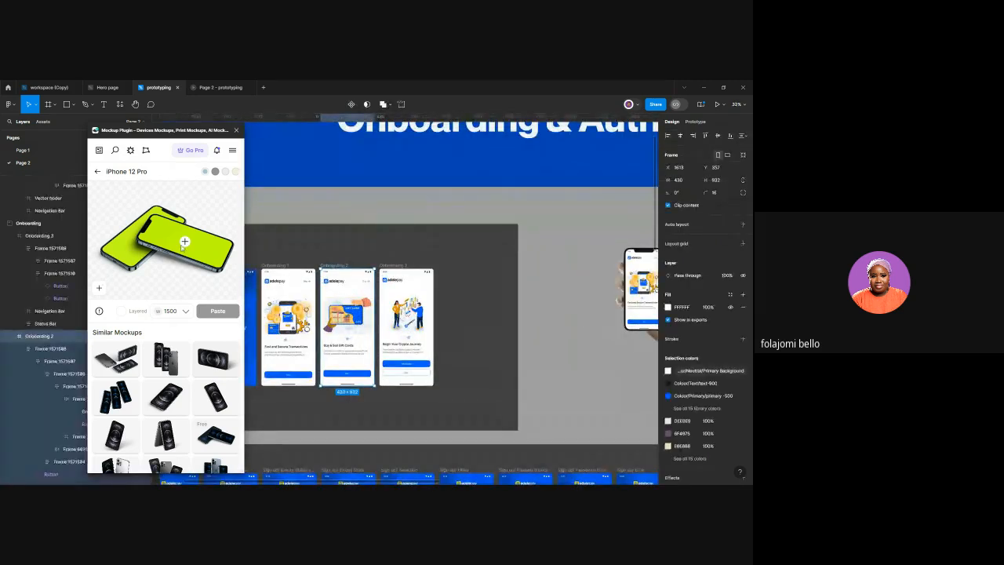
click(184, 242)
key(Escape)
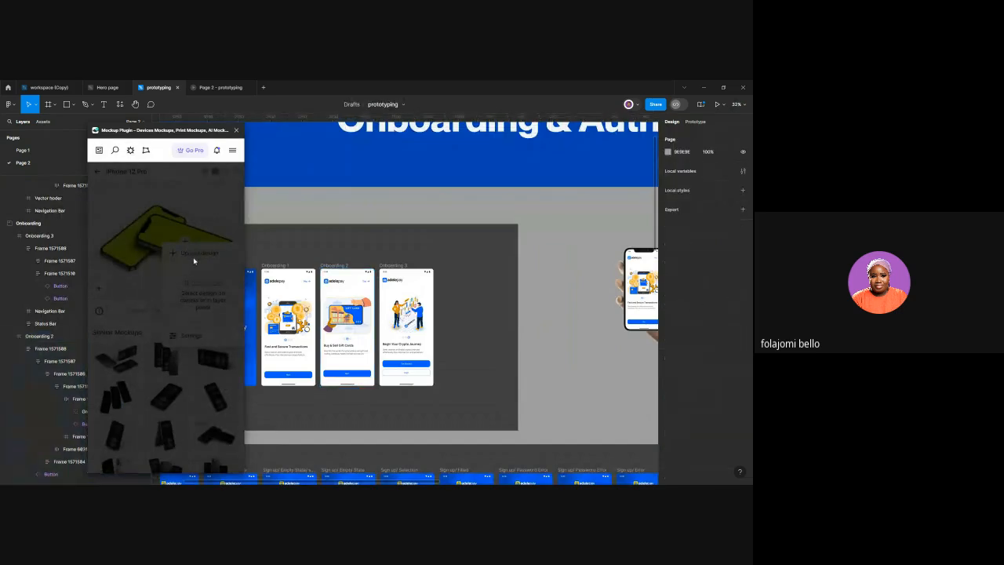
click(208, 322)
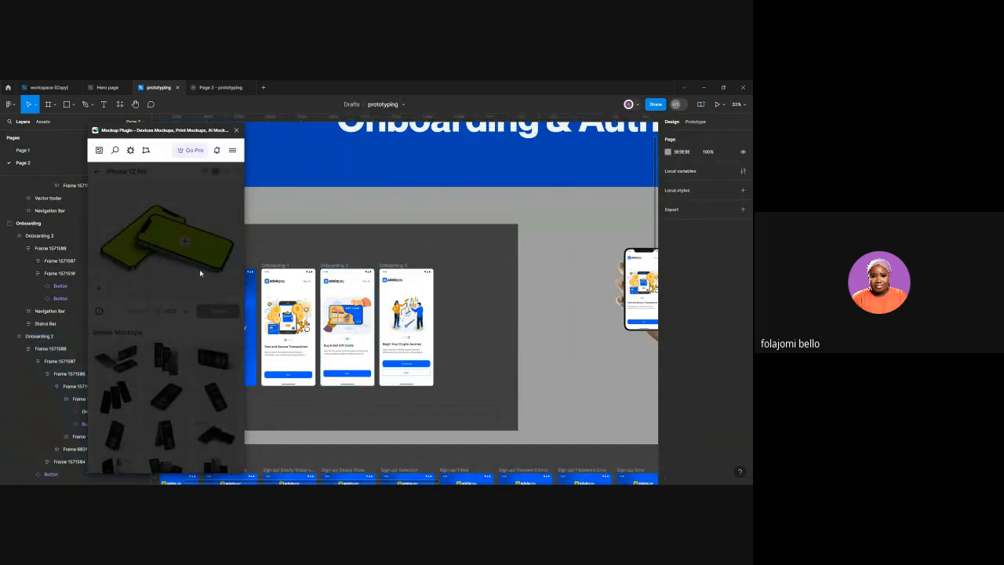
click(337, 267)
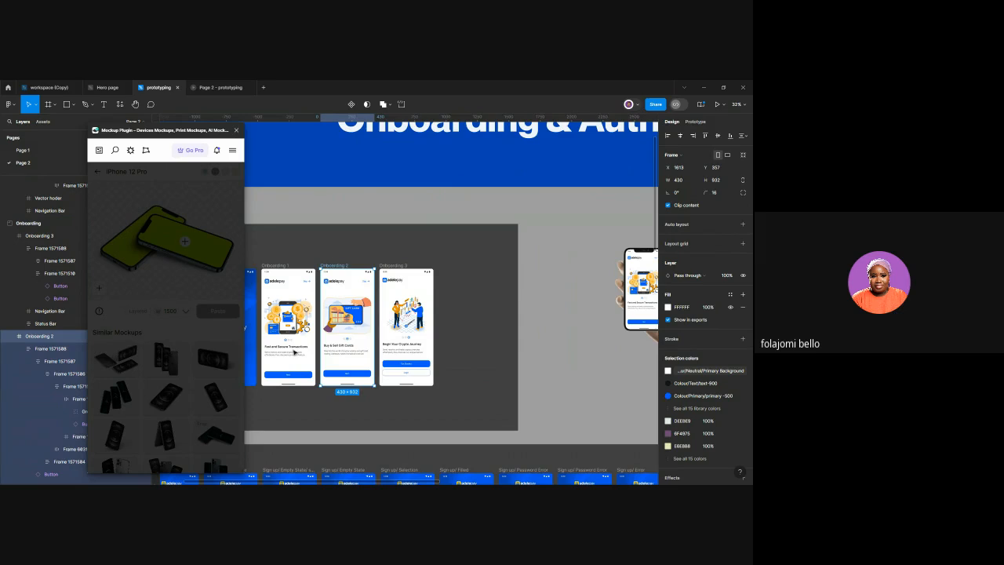
double_click(236, 130)
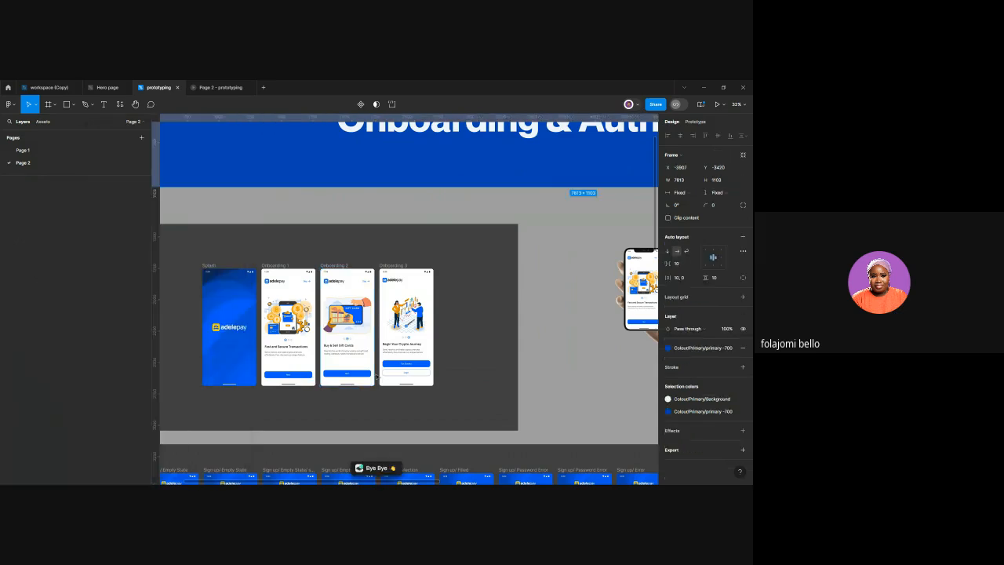
Run Mockup Plugin again and open the two-phone iPhone 12 Pro mockup from those similar to the recently used Wooden Hands mockup
click(119, 103)
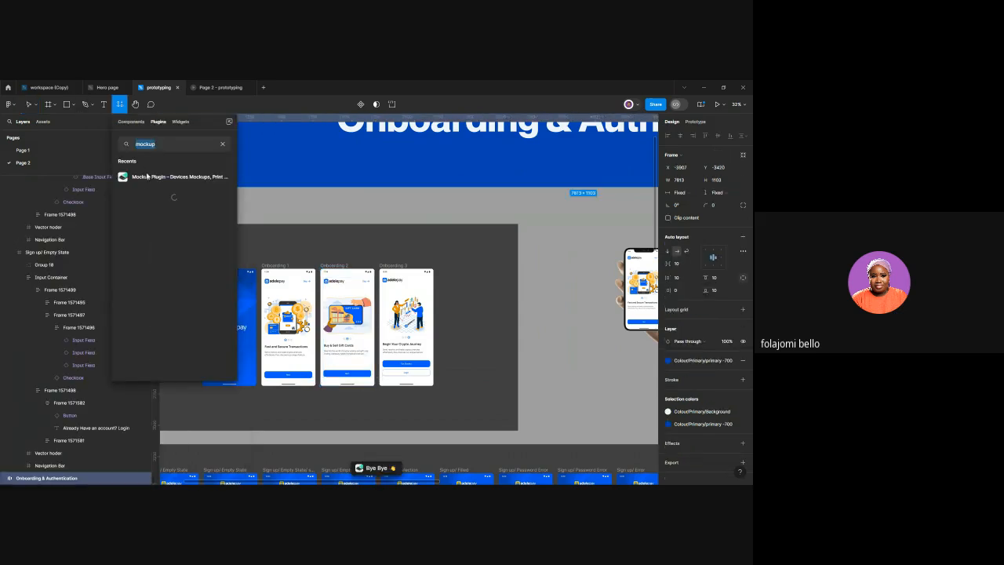
click(149, 177)
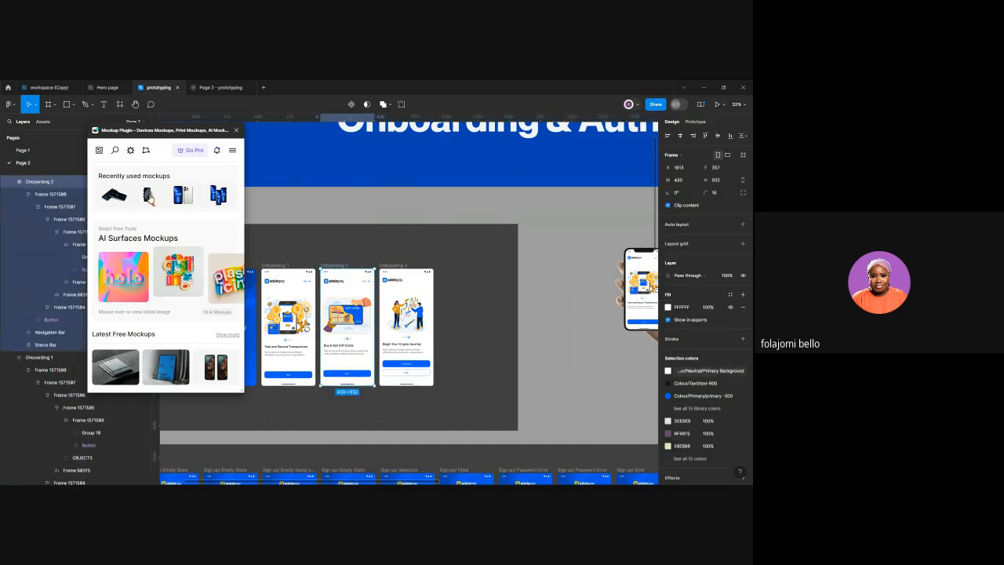
click(150, 201)
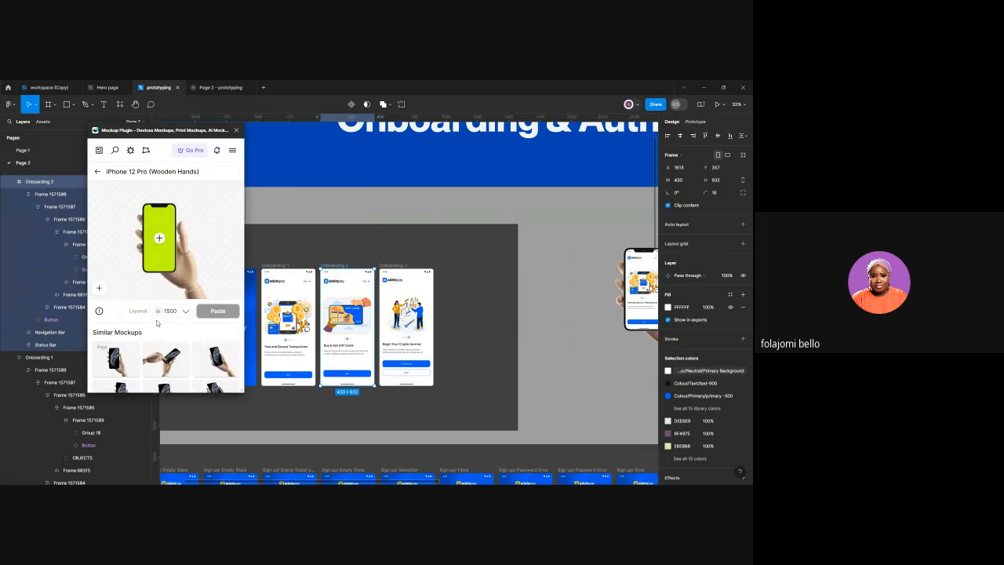
scroll(178, 333, down, 3)
scroll(178, 335, down, 5)
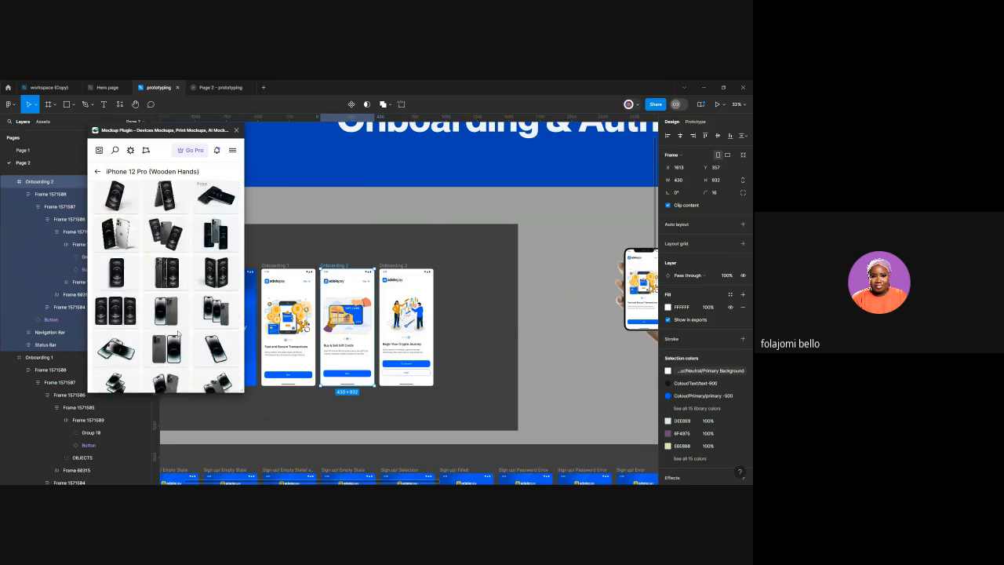
click(222, 241)
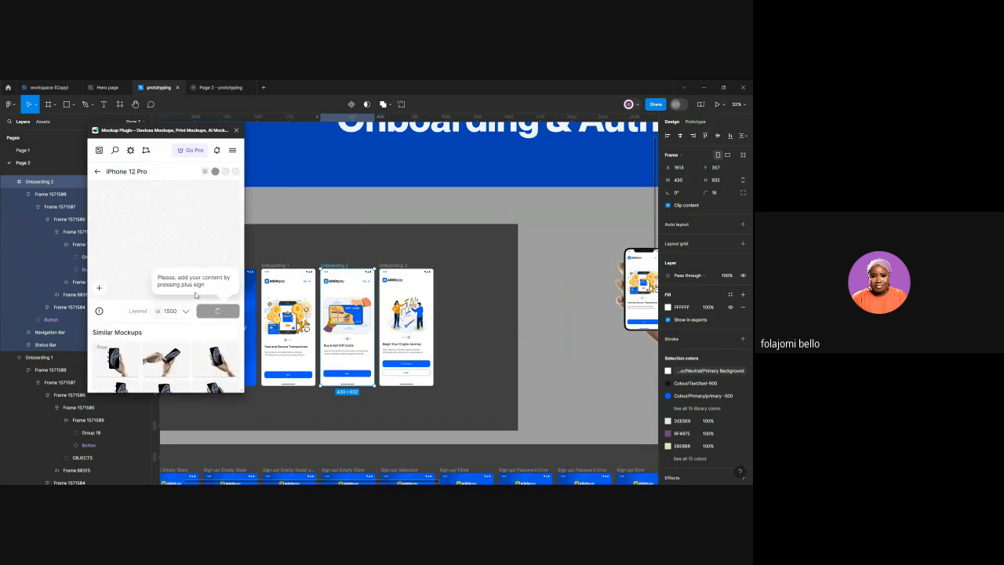
Place the Onboarding 2 screen on the front phone of the iPhone 12 Pro mockup and crop it to fit
click(184, 243)
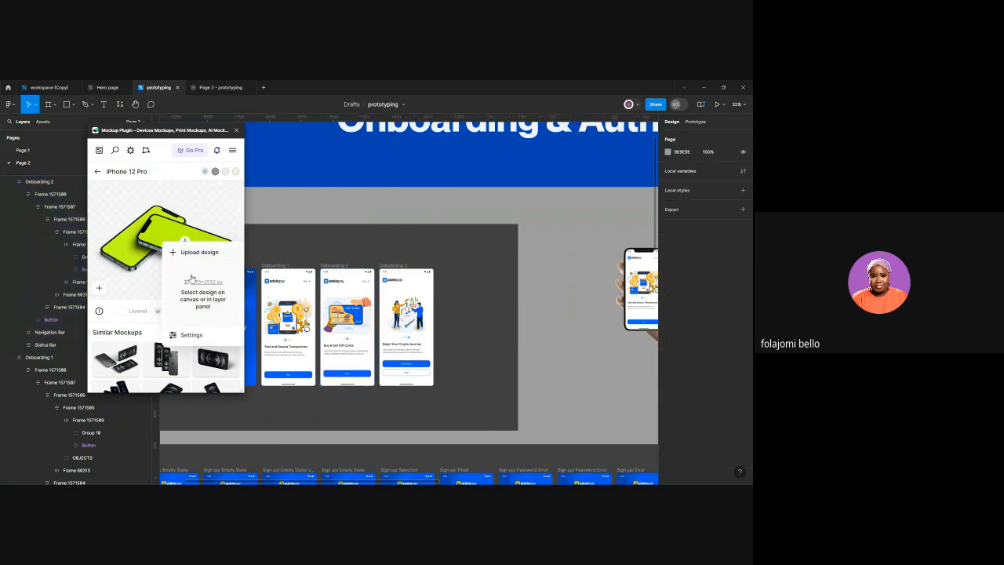
click(331, 267)
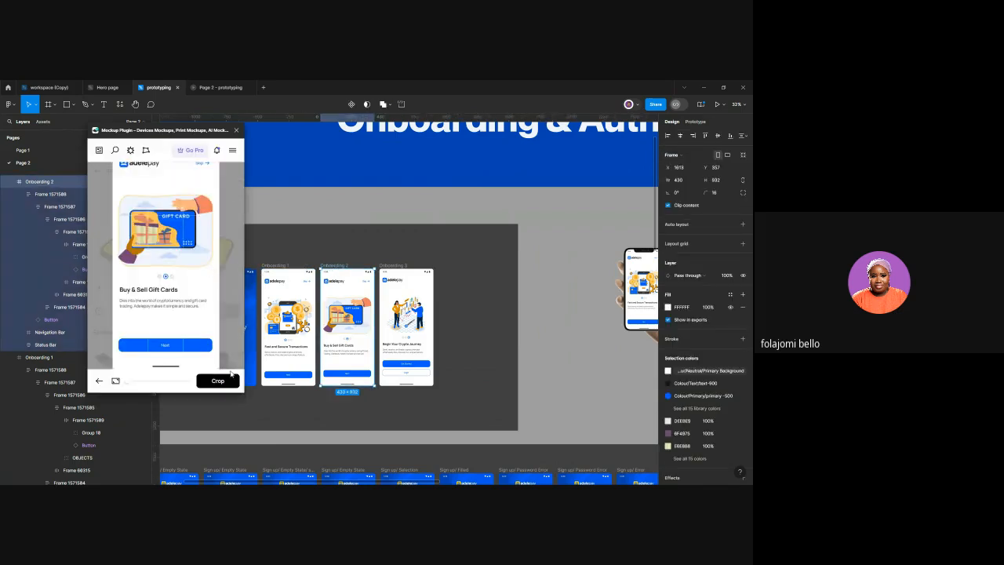
click(219, 381)
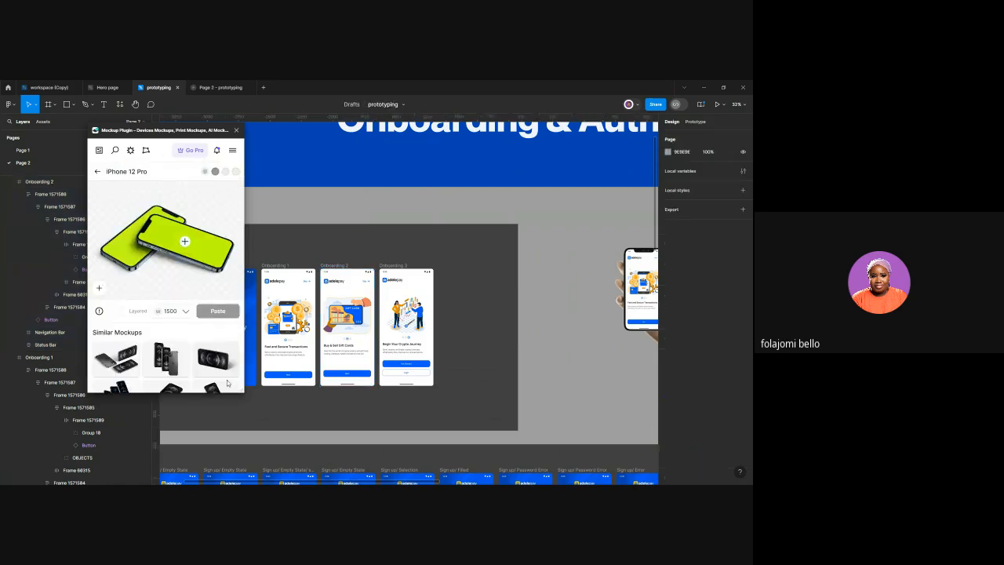
Try to fill the rear phone of the two-phone iPhone 12 Pro mockup with the Splash screen, cropped to fit
click(126, 262)
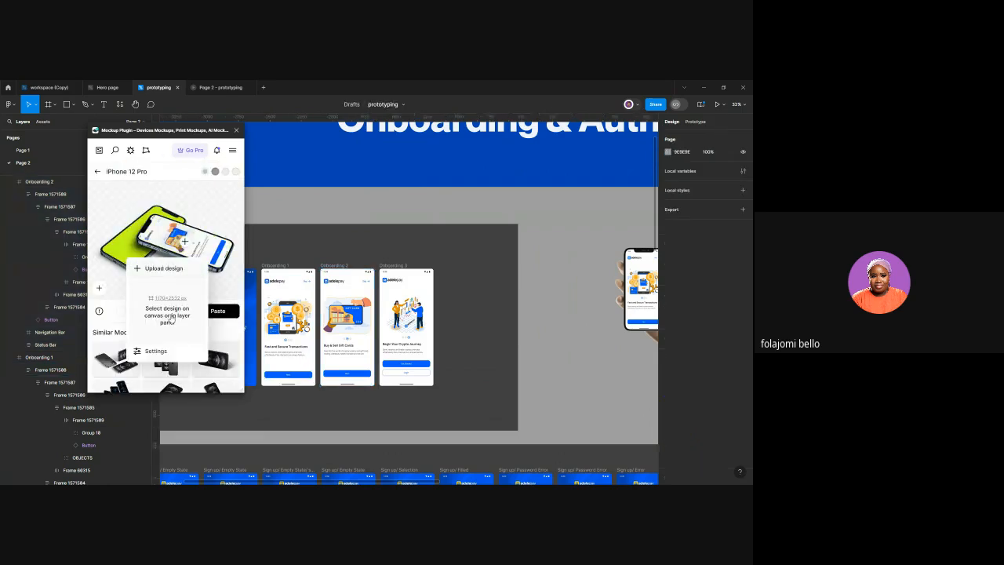
scroll(274, 329, left, 2)
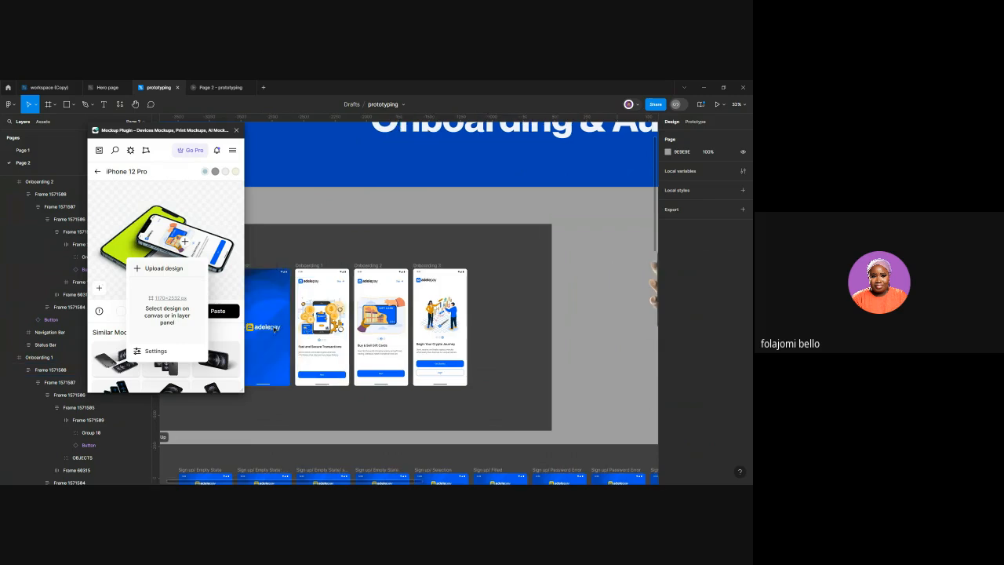
scroll(274, 329, left, 2)
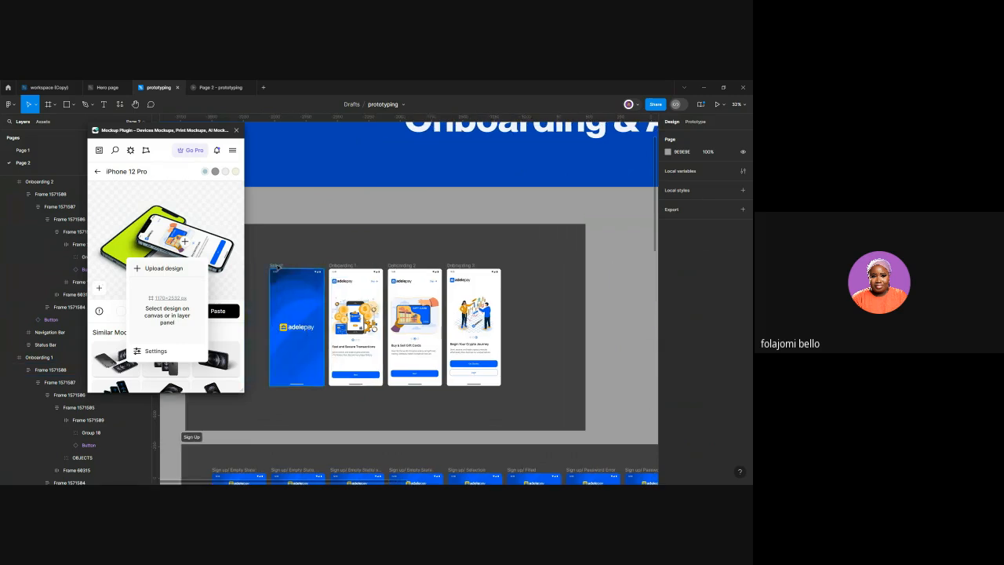
click(274, 329)
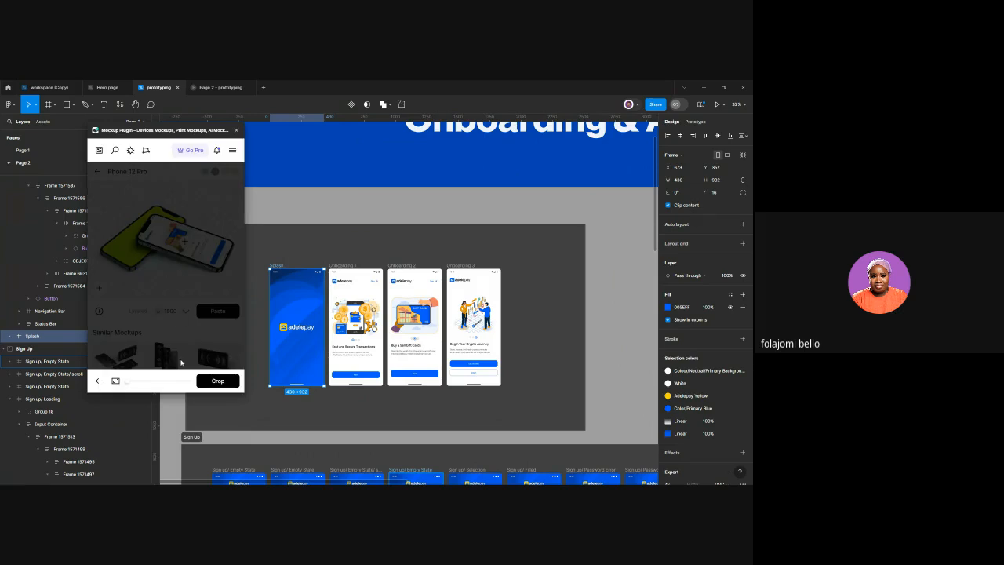
click(213, 381)
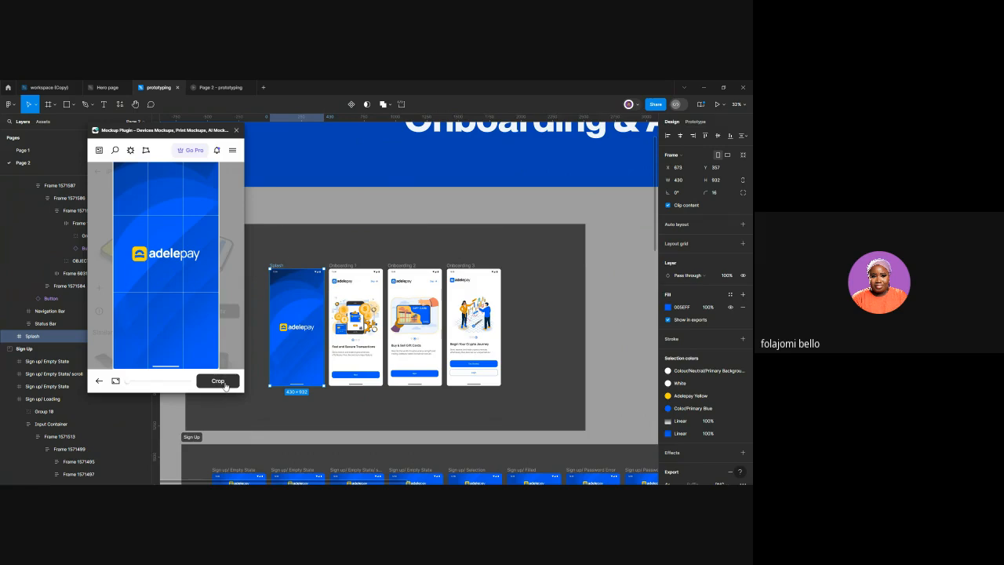
click(221, 381)
click(225, 387)
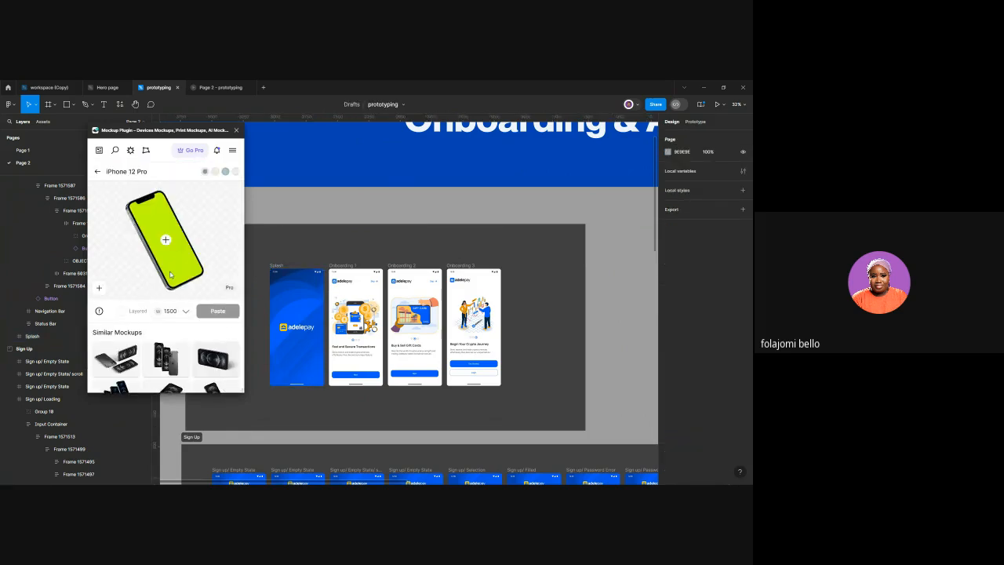
Reopen the free two-phone iPhone 12 Pro mockup and fill its front phone with the cropped Onboarding 2 screen
scroll(172, 282, down, 2)
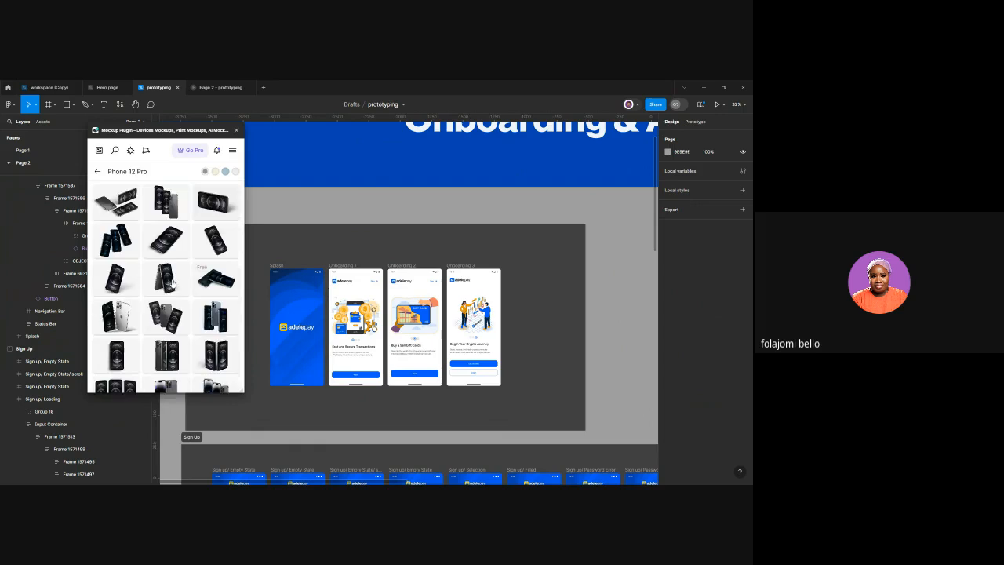
click(220, 273)
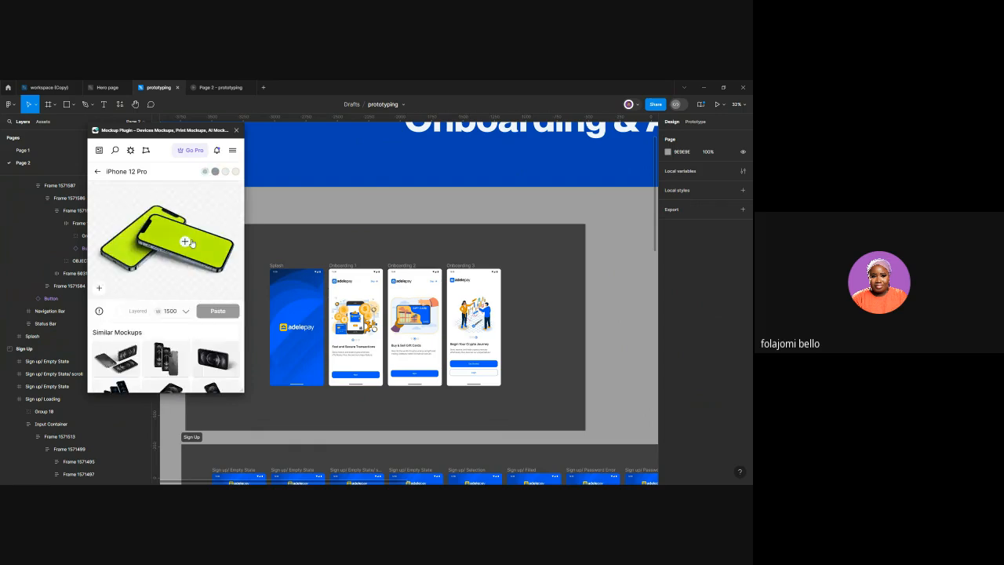
click(184, 240)
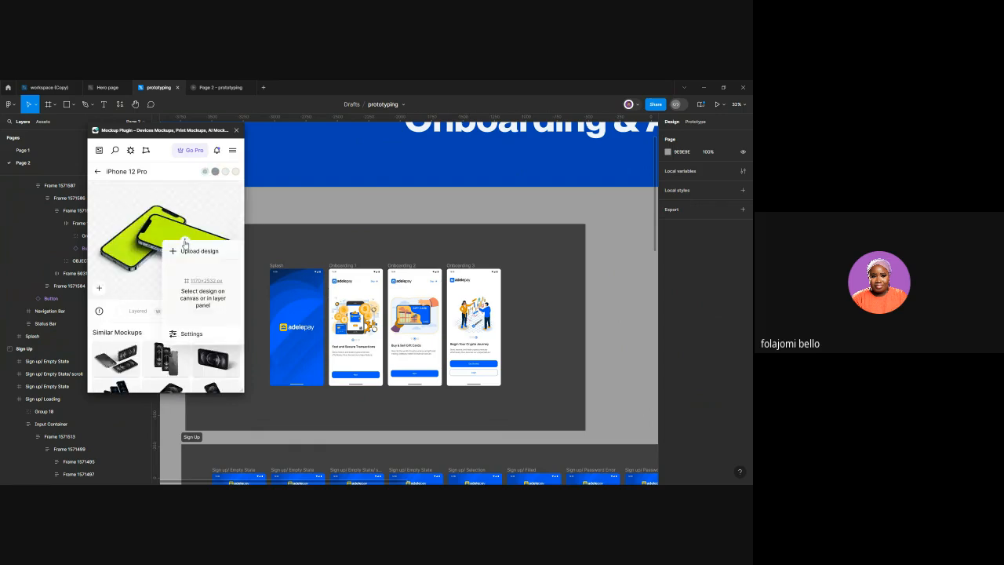
click(401, 270)
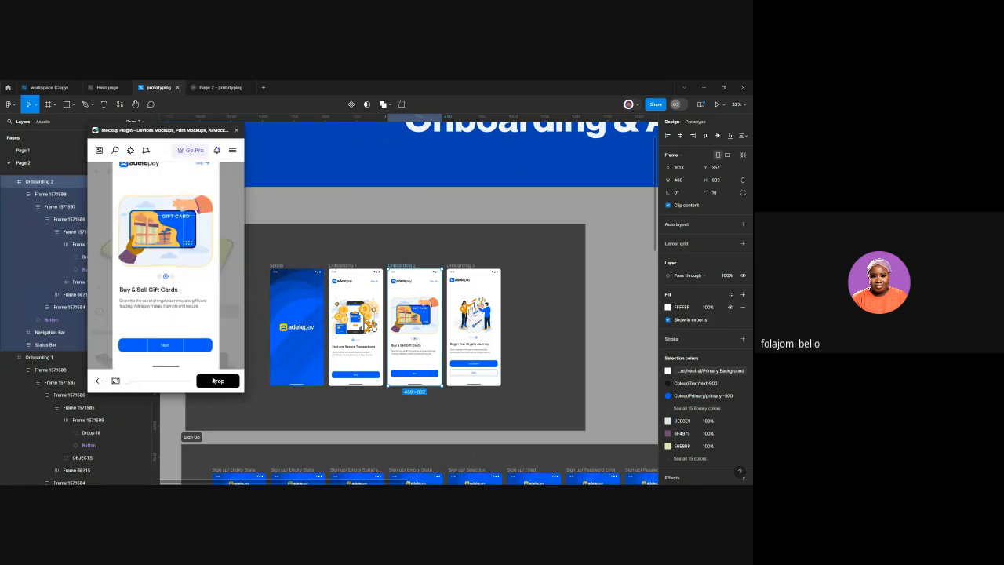
click(214, 382)
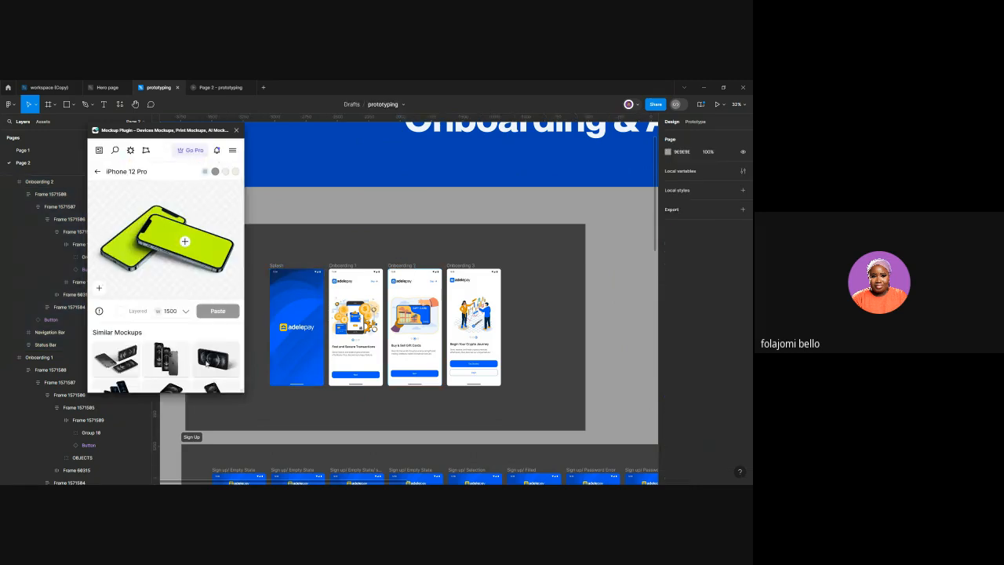
Fill the iPhone 12 Pro mockup's rear phone with the Splash screen and try to paste the mockup onto the canvas
click(124, 245)
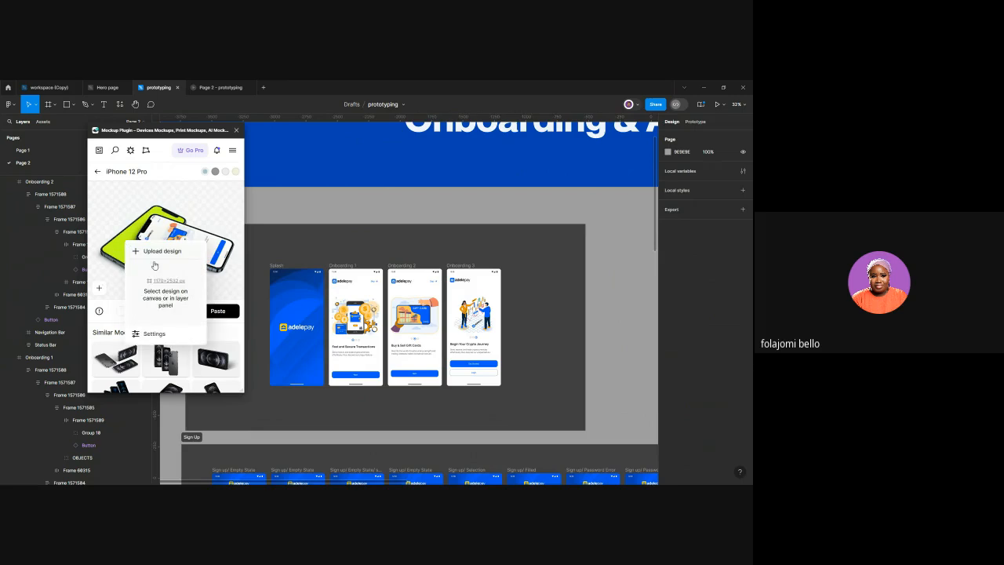
click(275, 270)
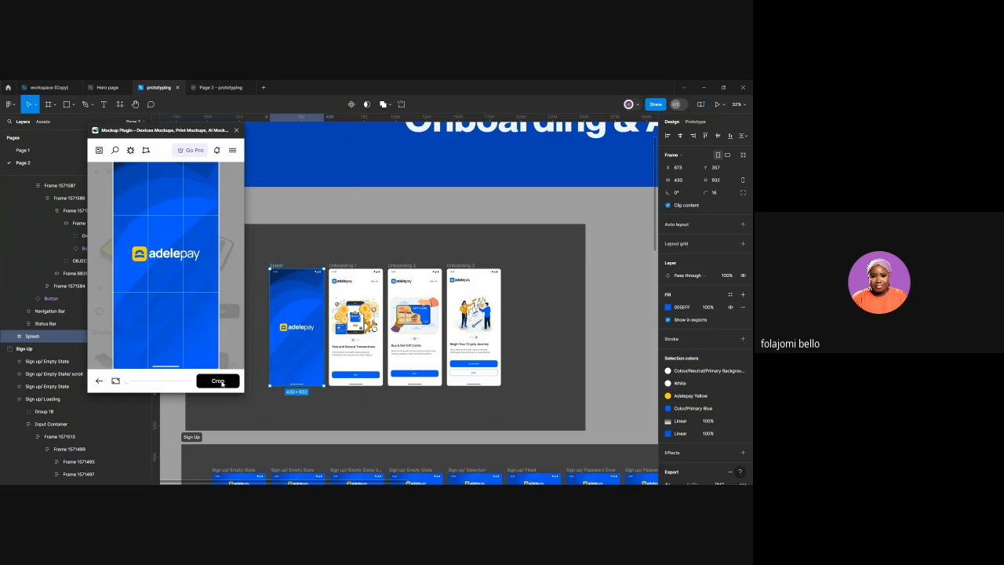
click(221, 382)
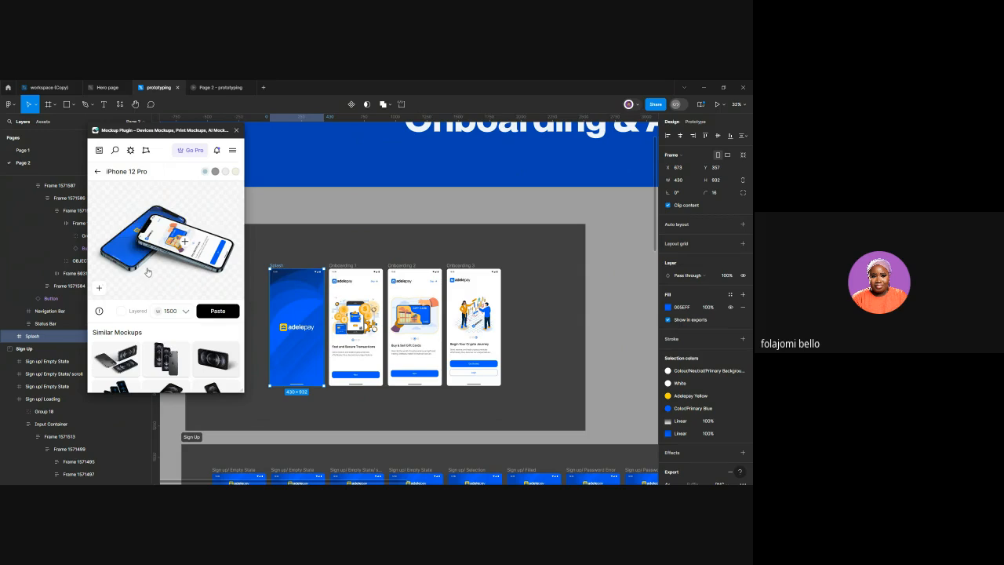
click(210, 313)
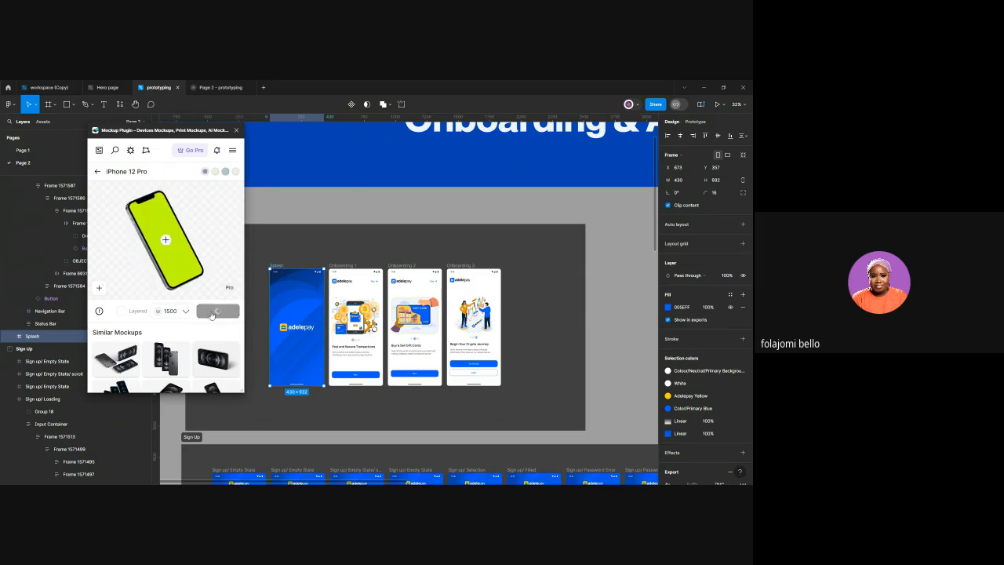
scroll(372, 332, down, 3)
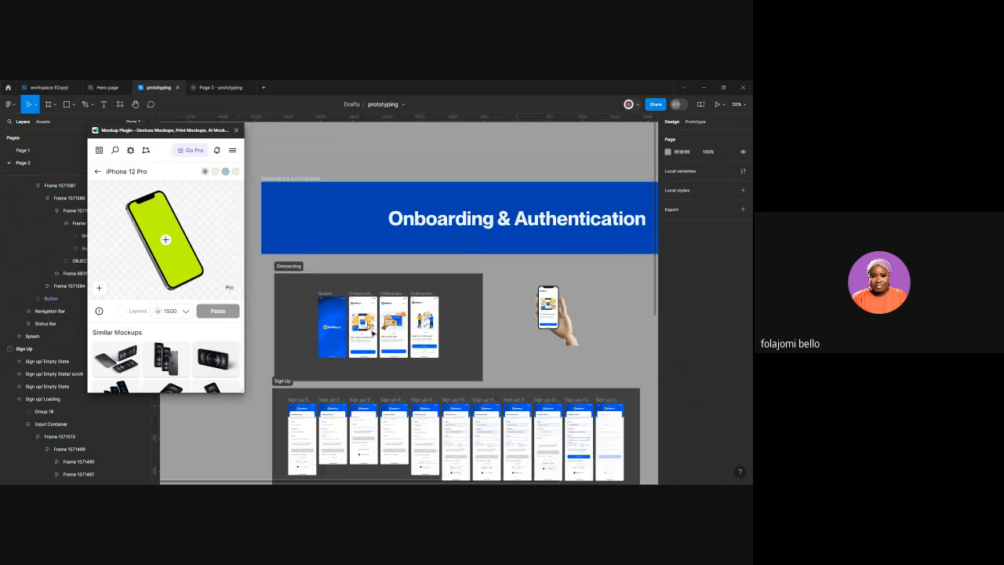
scroll(372, 332, down, 4)
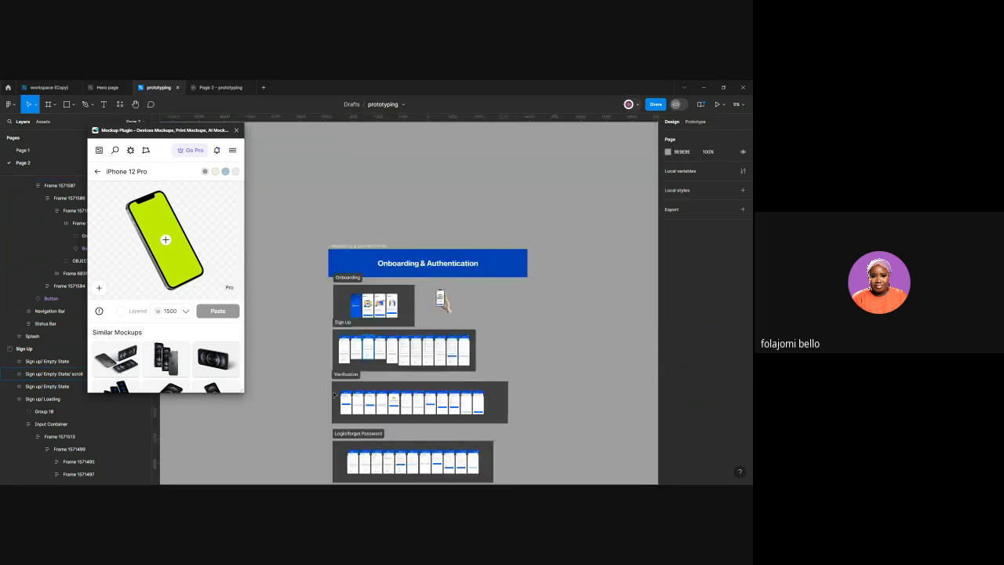
scroll(354, 356, down, 2)
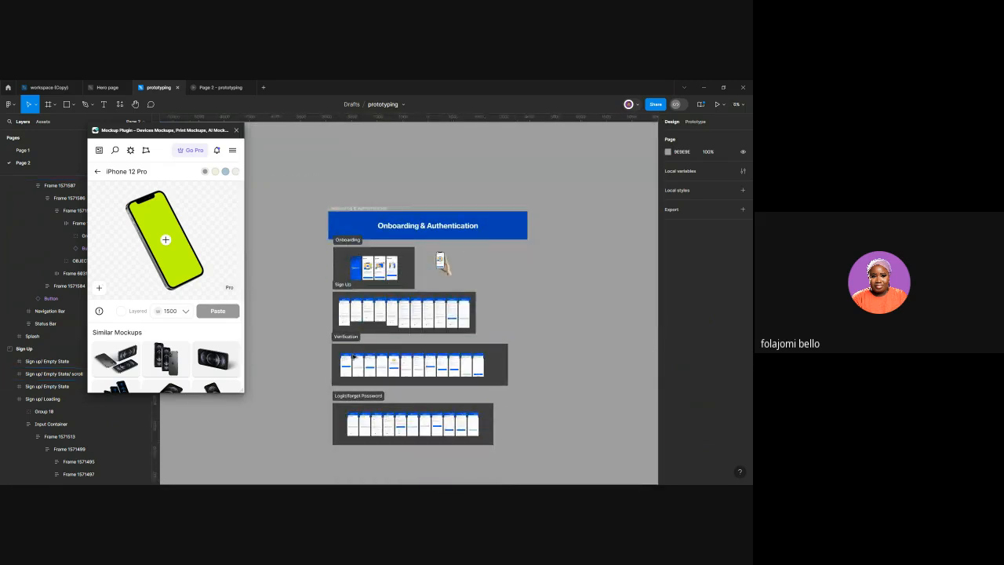
scroll(343, 332, up, 2)
Browse the similar mockups and open the free two-phone iPhone 15 Pro mockup
scroll(184, 359, down, 5)
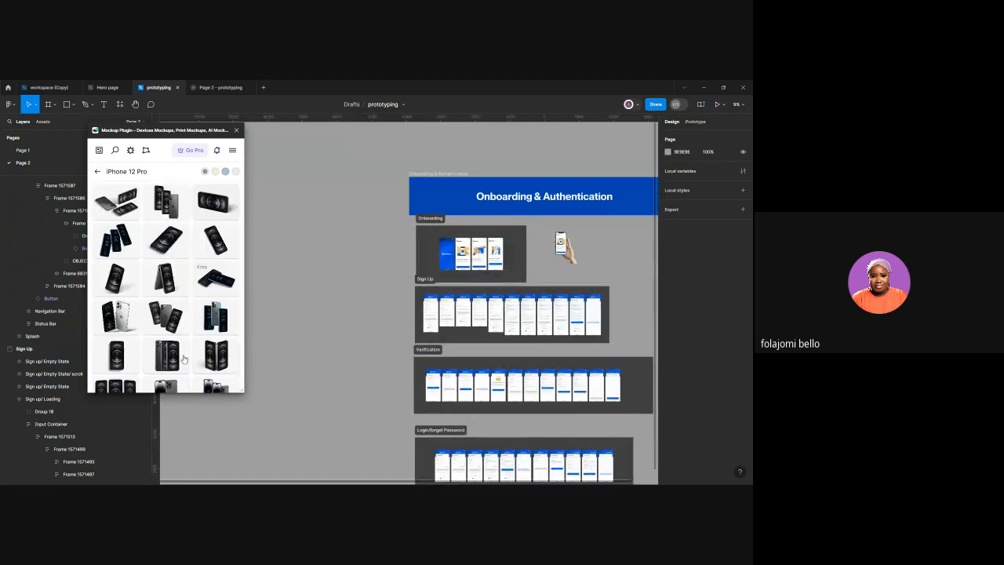
click(184, 359)
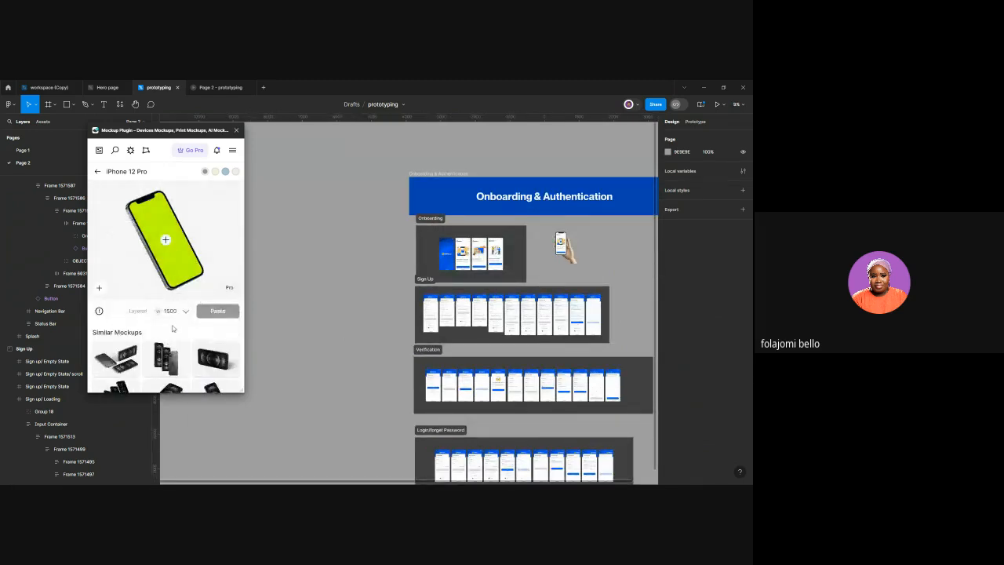
scroll(154, 335, down, 5)
scroll(154, 335, down, 3)
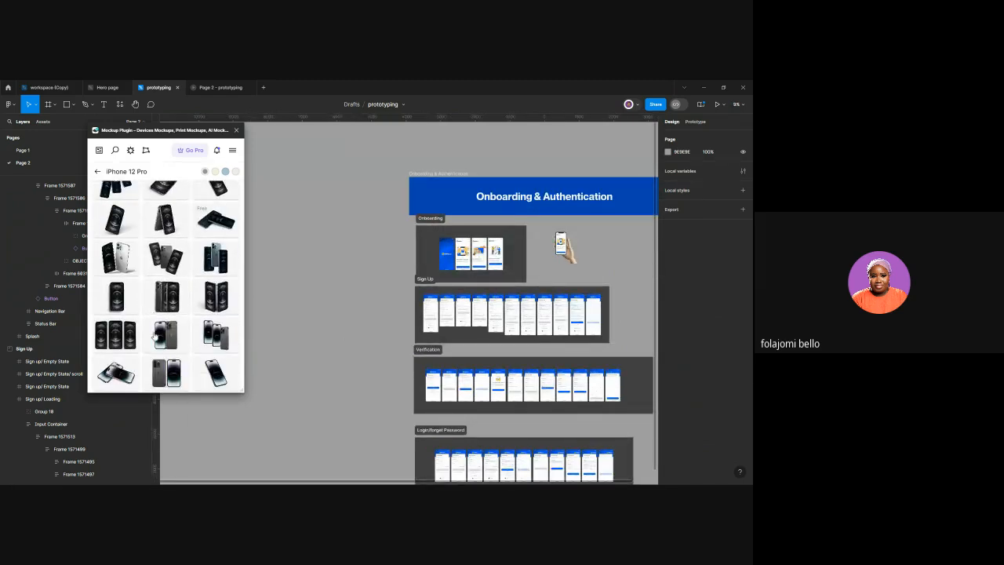
scroll(165, 277, down, 3)
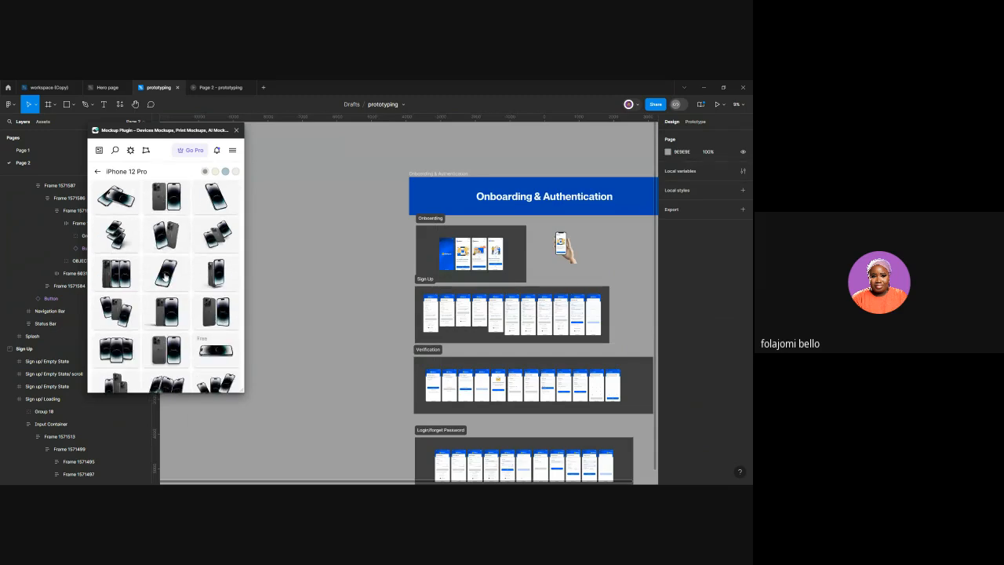
scroll(165, 277, down, 2)
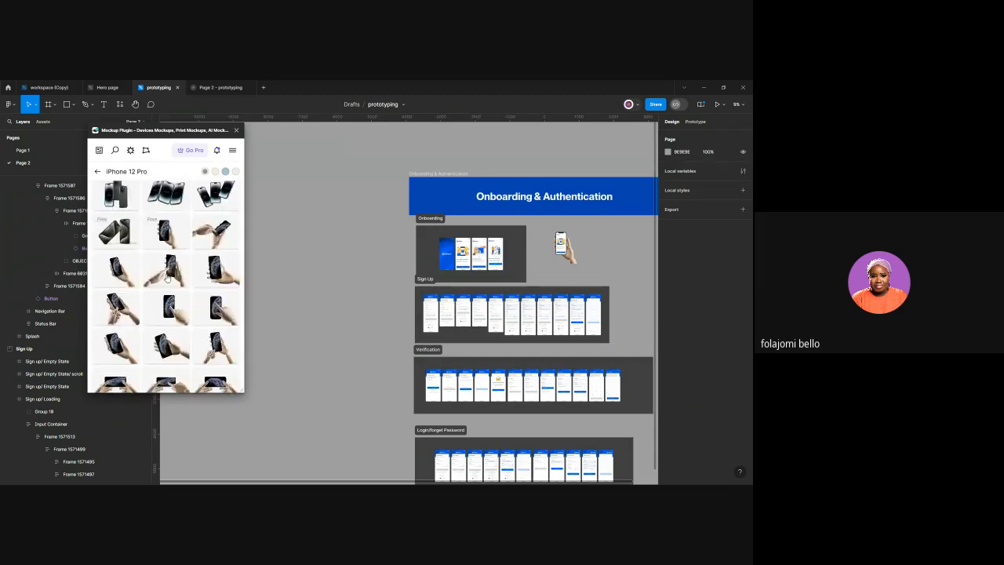
scroll(166, 274, down, 2)
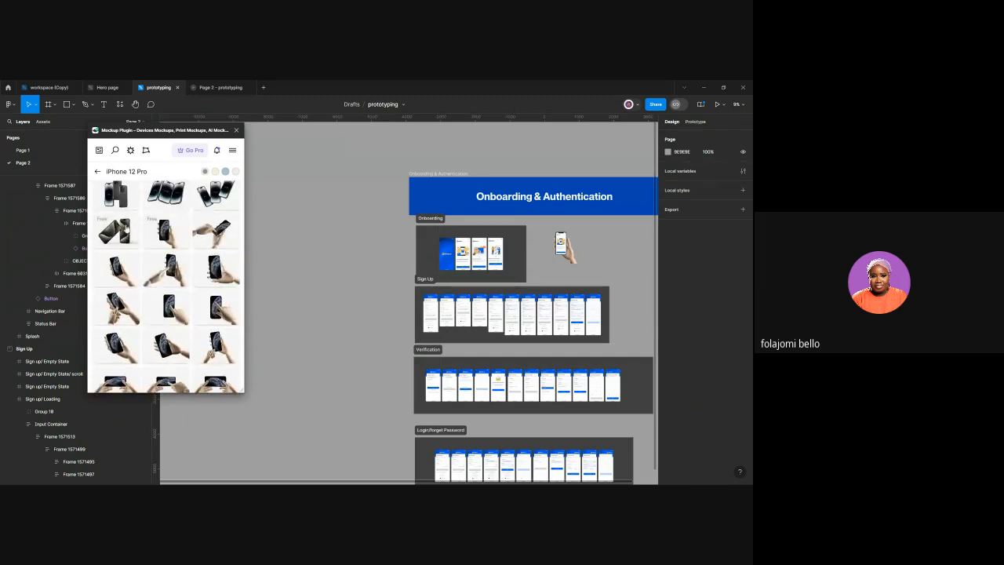
click(123, 229)
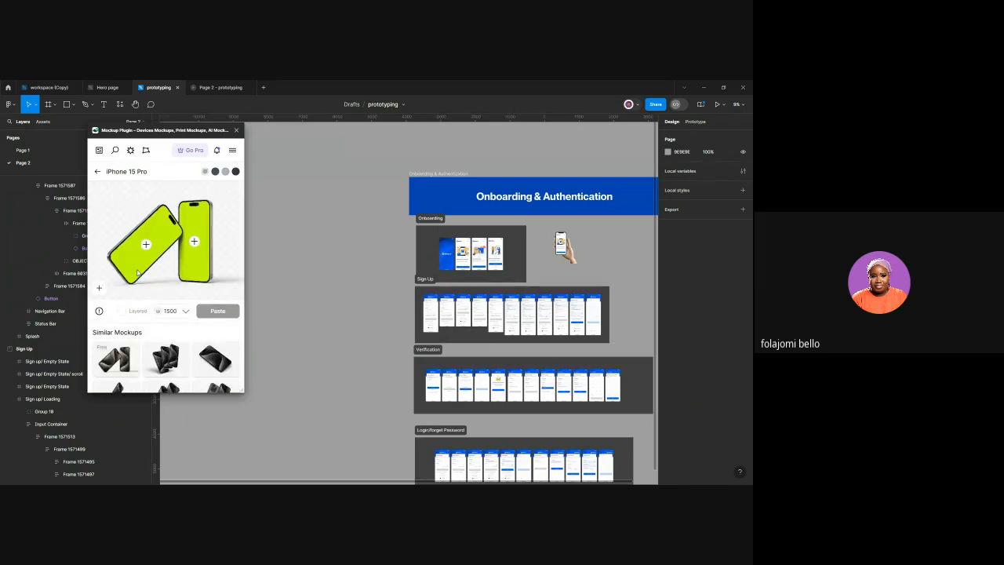
Fill the iPhone 15 Pro mockup's upright phone with Onboarding 2 and its tilted phone with the Splash screen, cropping both to fit
click(196, 243)
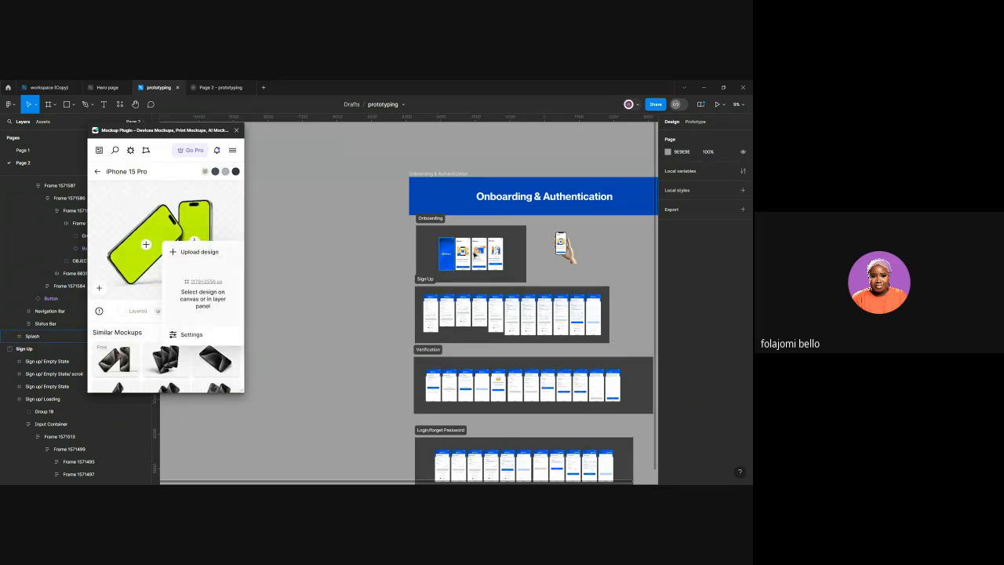
click(480, 239)
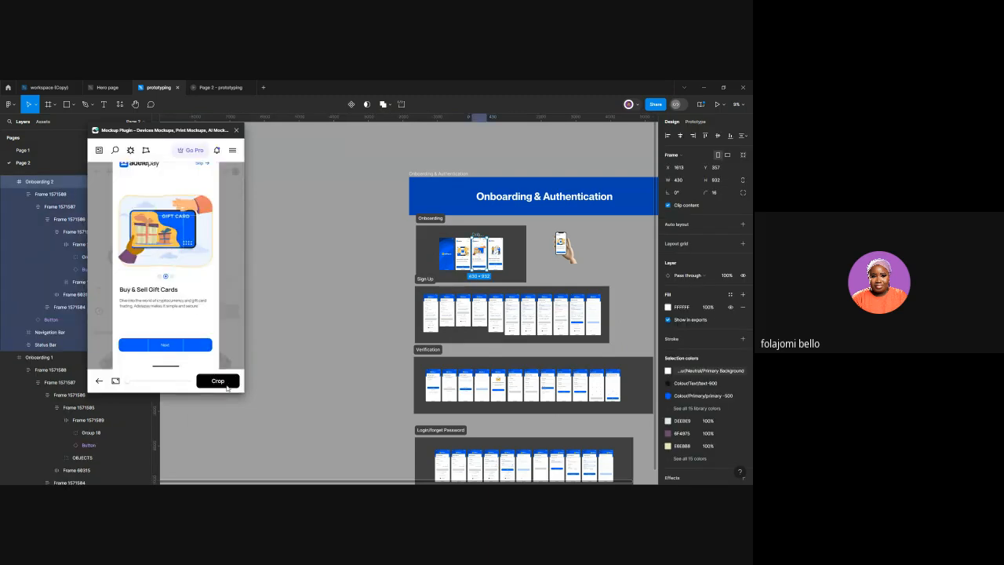
click(217, 382)
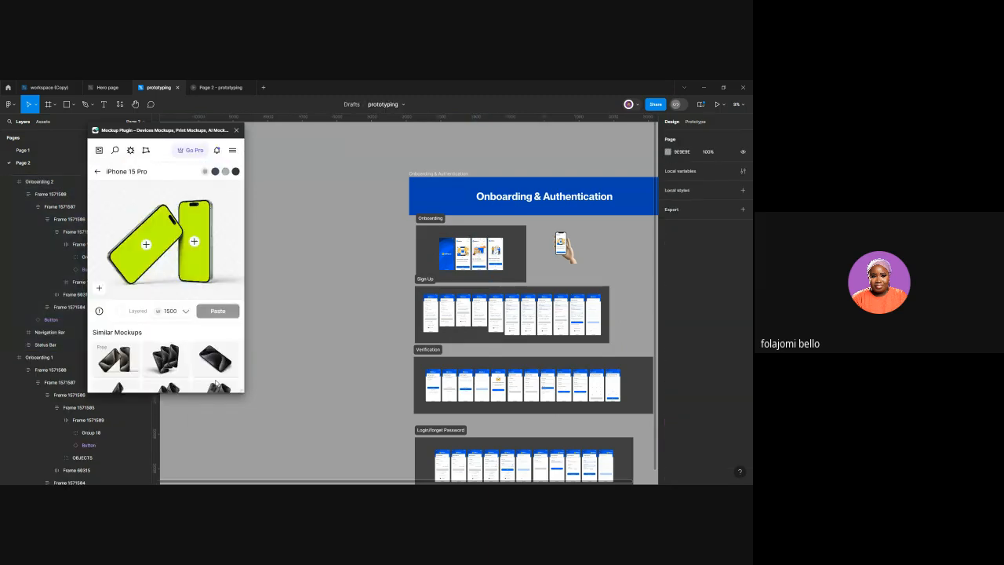
click(147, 245)
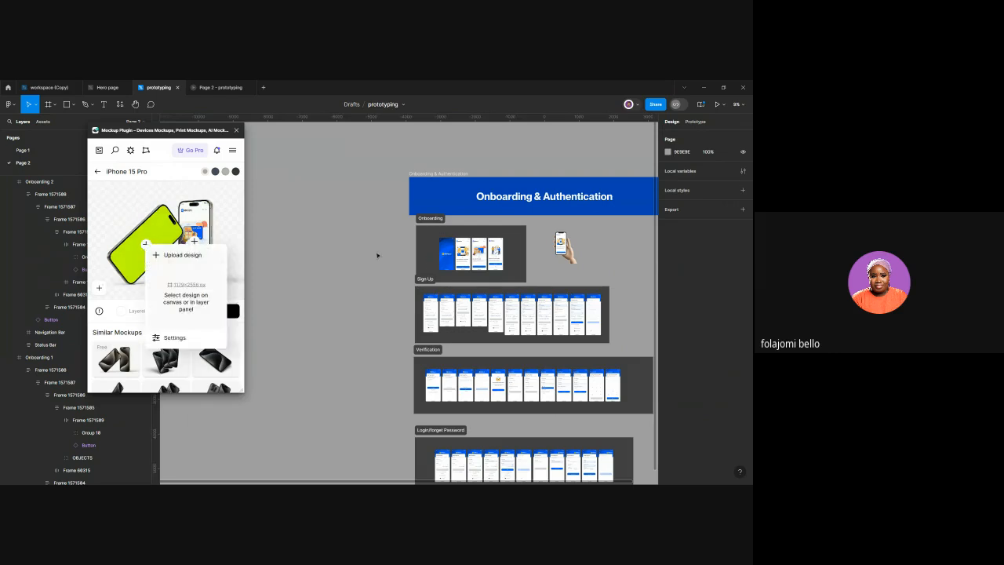
click(444, 240)
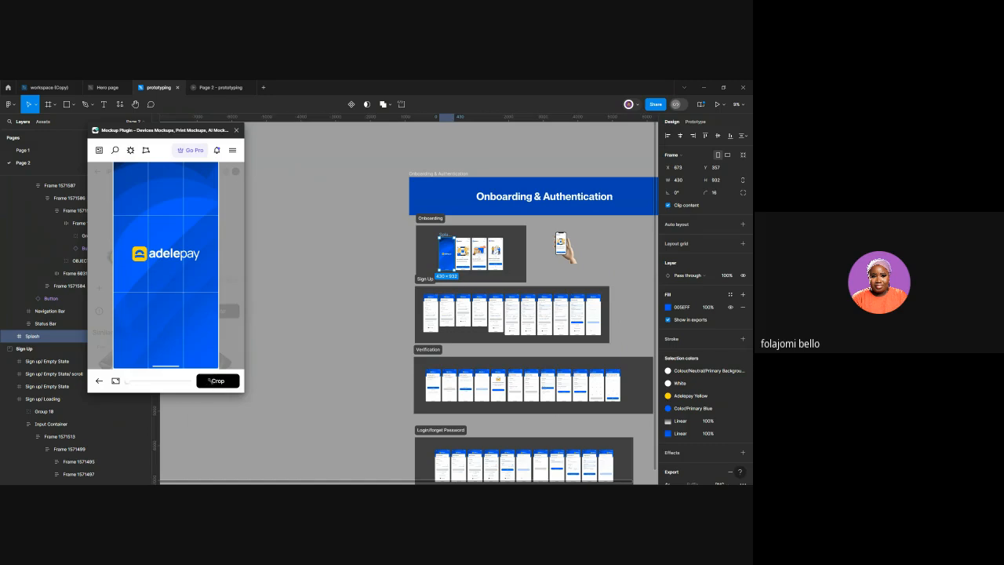
click(212, 380)
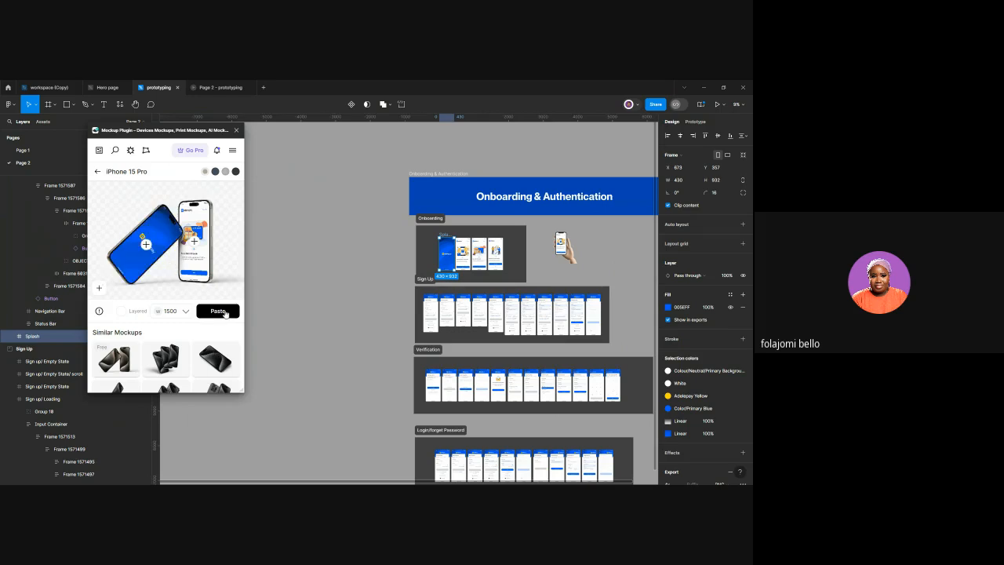
Paste the iPhone 15 Pro mockup onto the canvas and place it beside the hand-held mockup, just below the Onboarding & Authentication banner
click(225, 312)
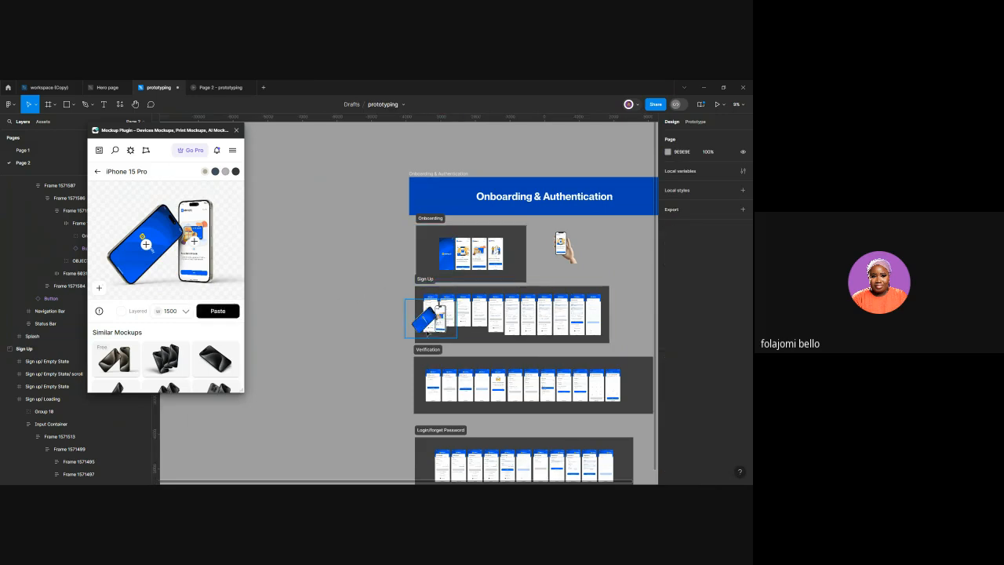
click(440, 320)
drag(441, 320, 605, 256)
scroll(627, 254, up, 5)
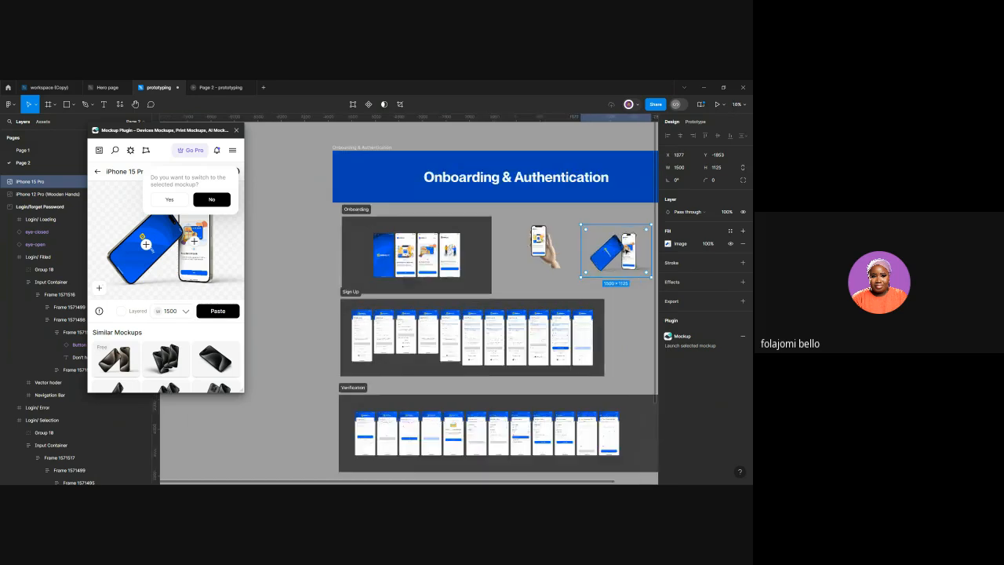
scroll(626, 249, up, 6)
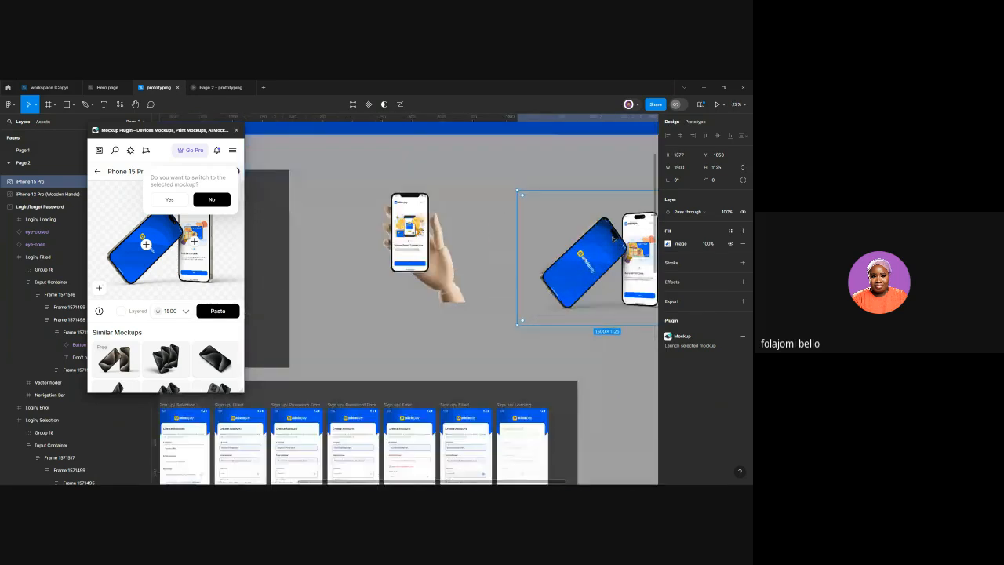
scroll(539, 261, down, 7)
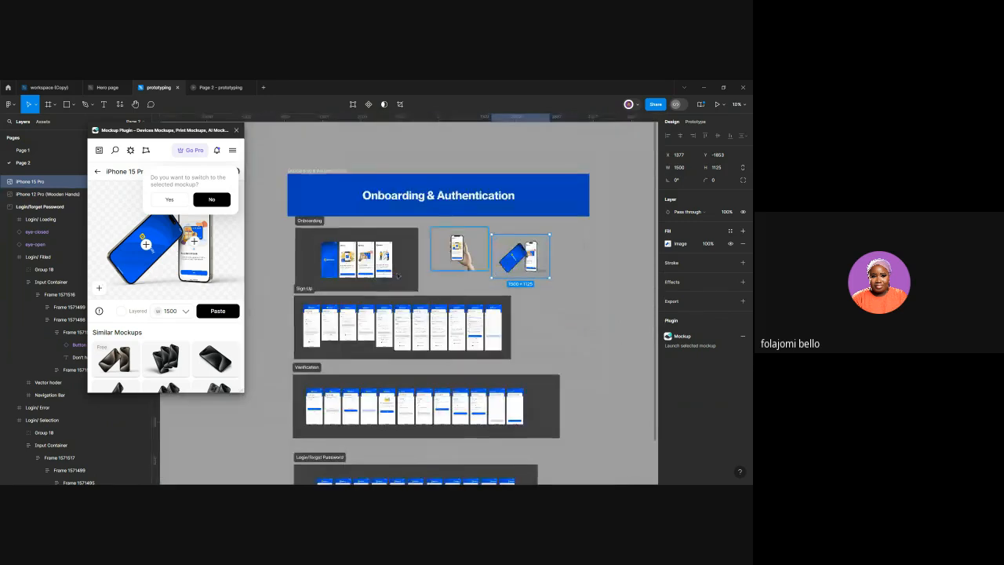
Move the hand-held iPhone 12 Pro mockup flush against the two-phone iPhone 15 Pro mockup and close the Mockup plugin
scroll(539, 260, up, 3)
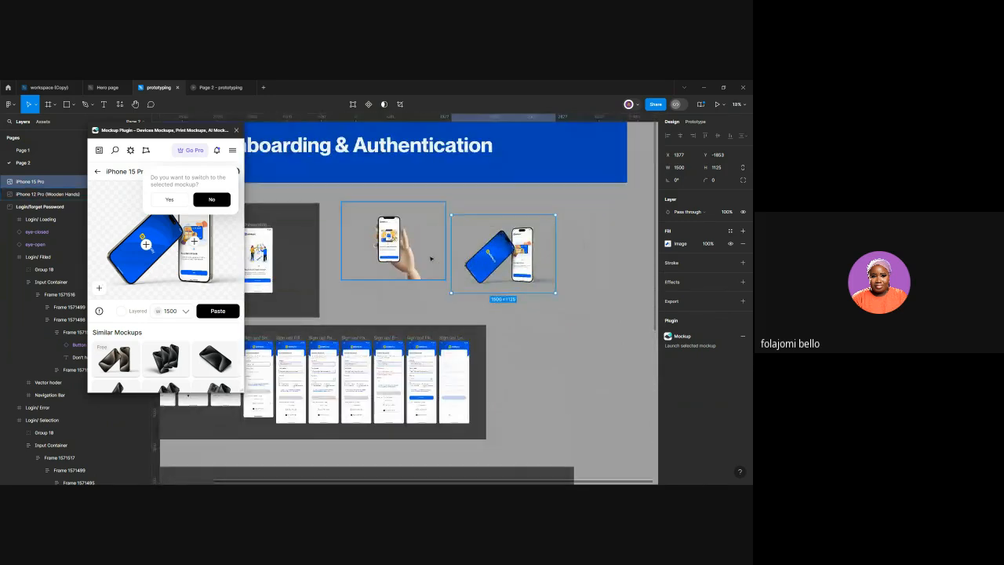
click(396, 247)
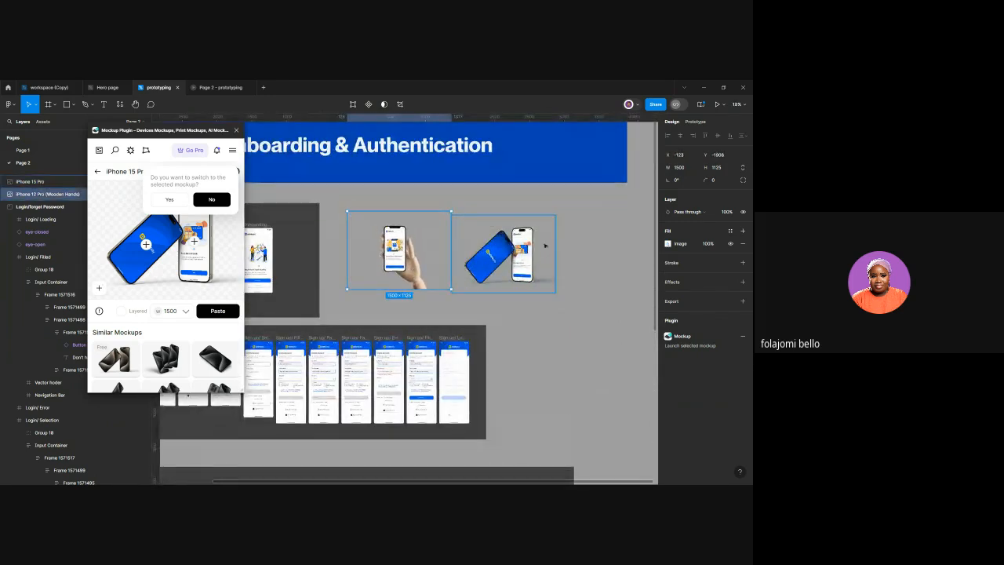
click(236, 130)
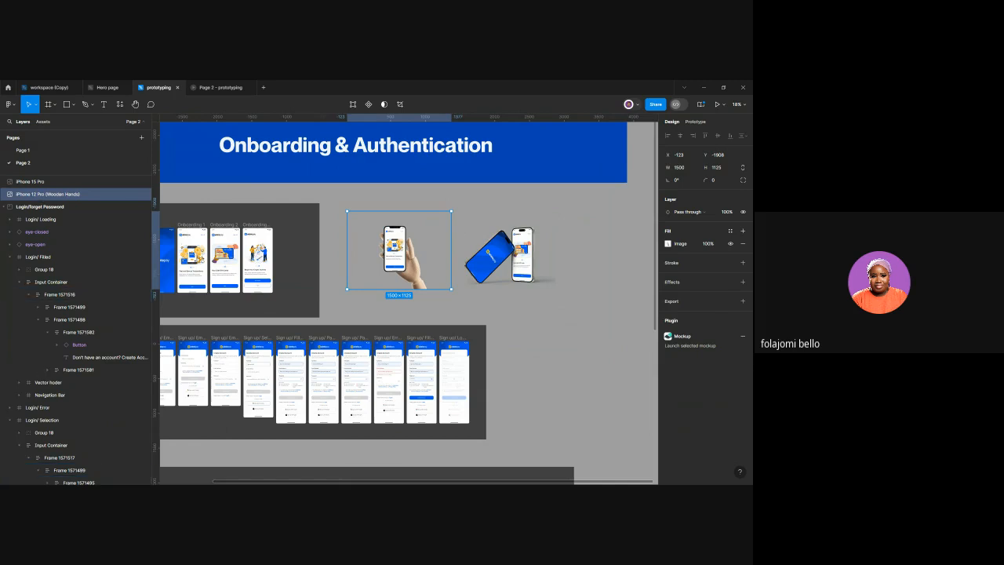
Open the Figma Community from the file browser
click(8, 87)
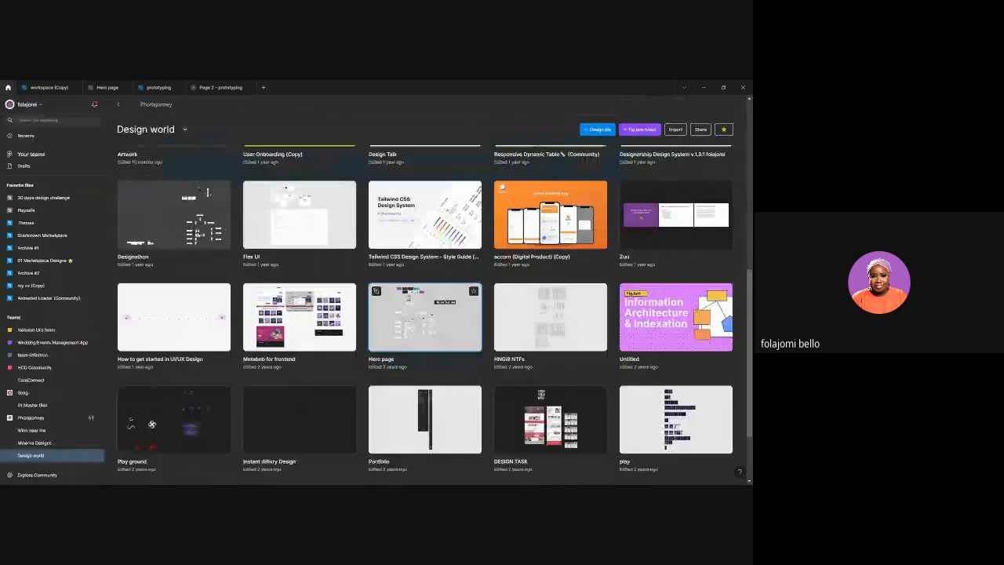
click(35, 474)
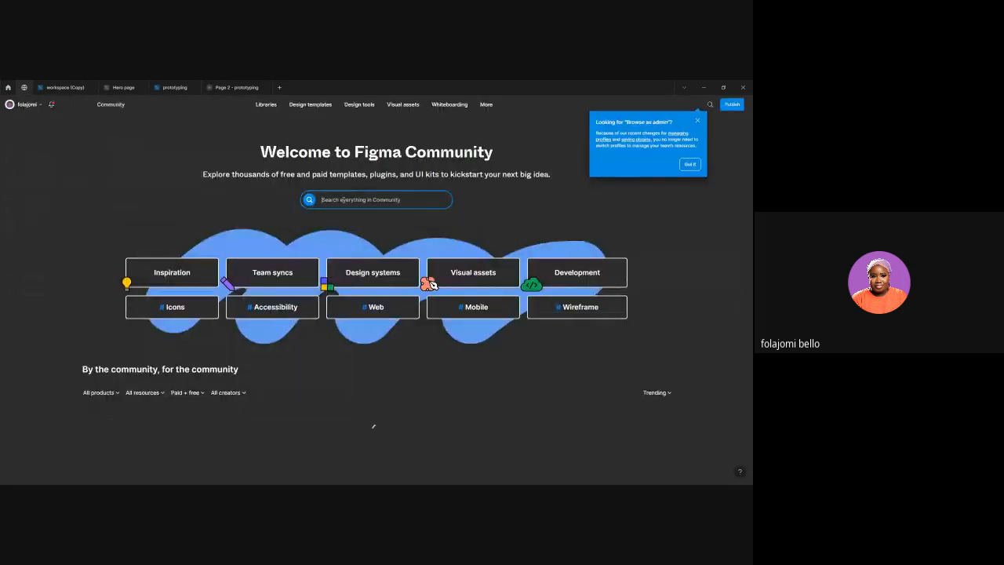
text(ip)
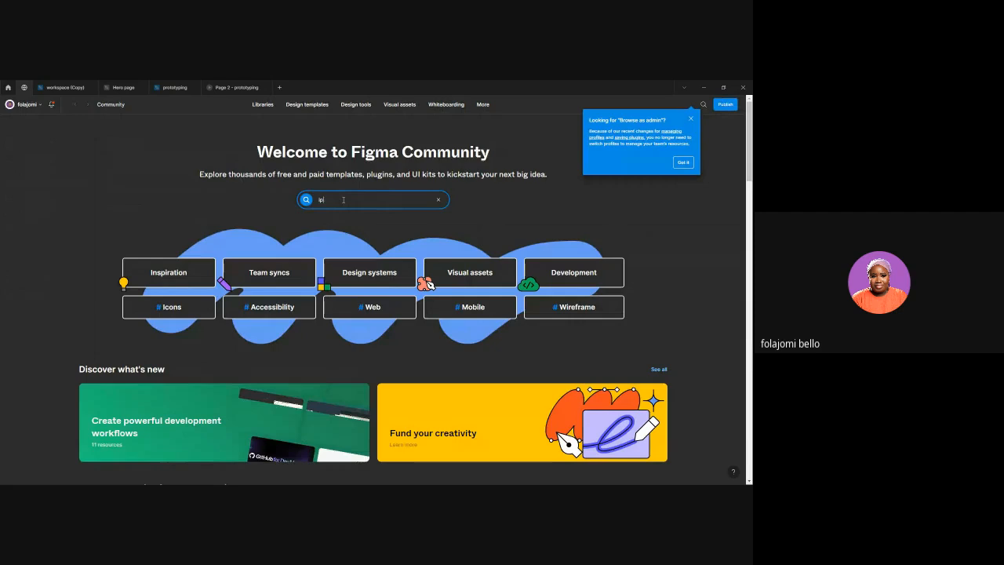
text(hone)
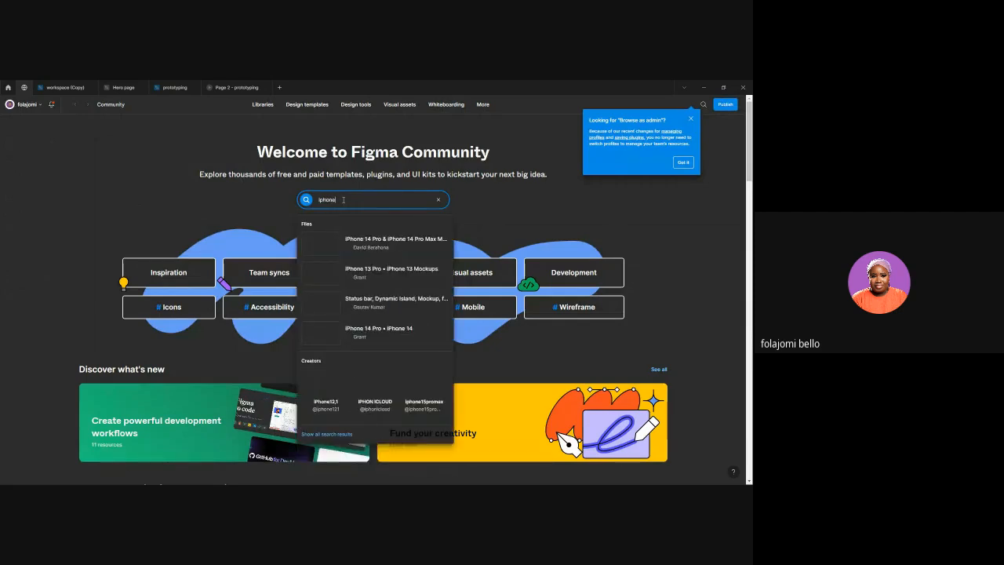
text( mock u)
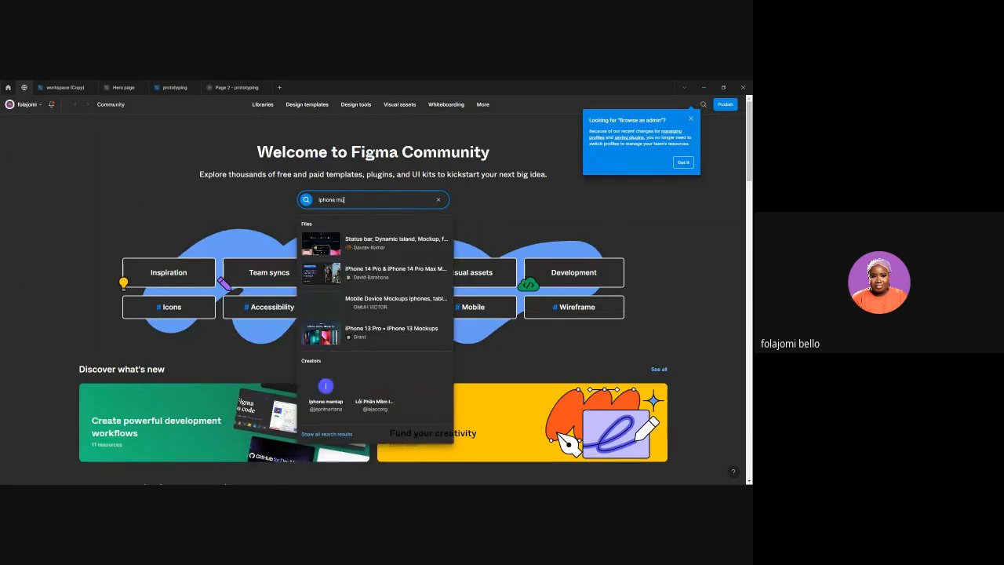
text(p)
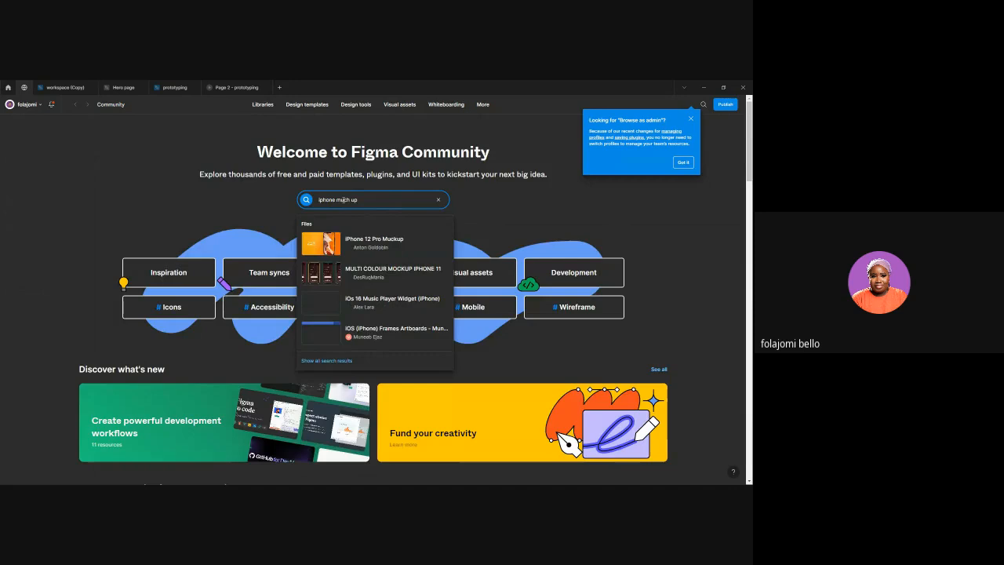
key(Return)
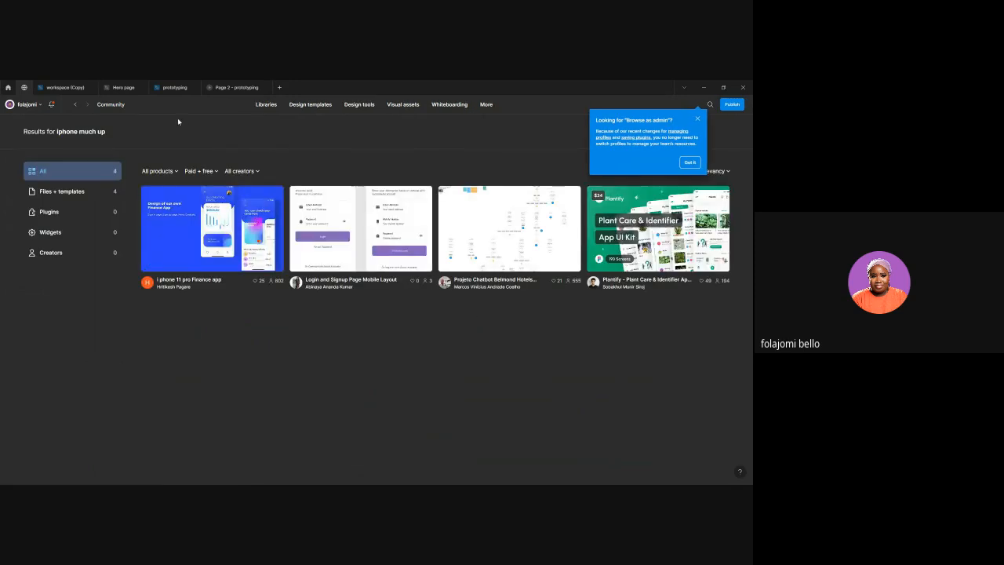
Search the whole Figma Community for "iphone mockup"
click(120, 105)
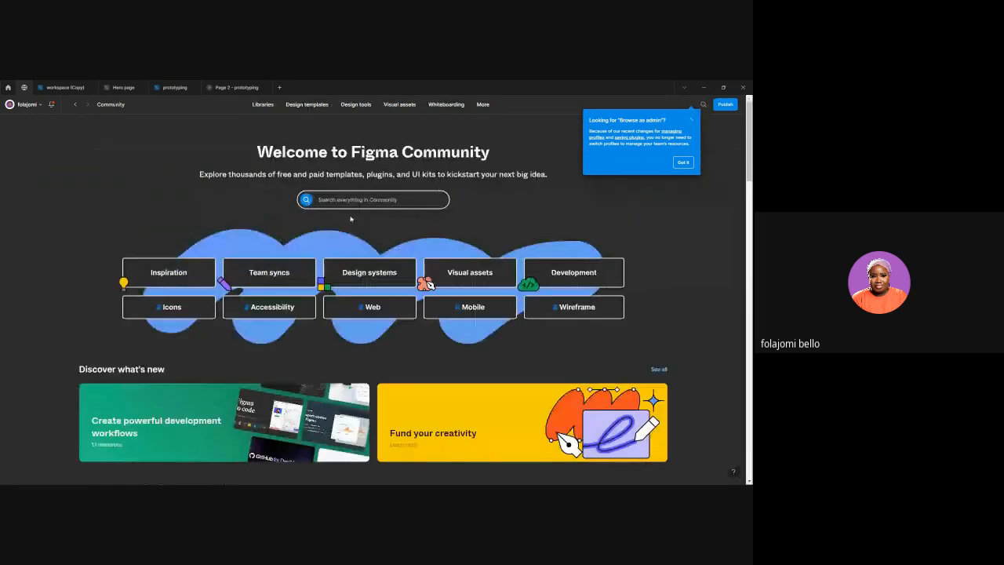
click(356, 200)
text(iphone mockup)
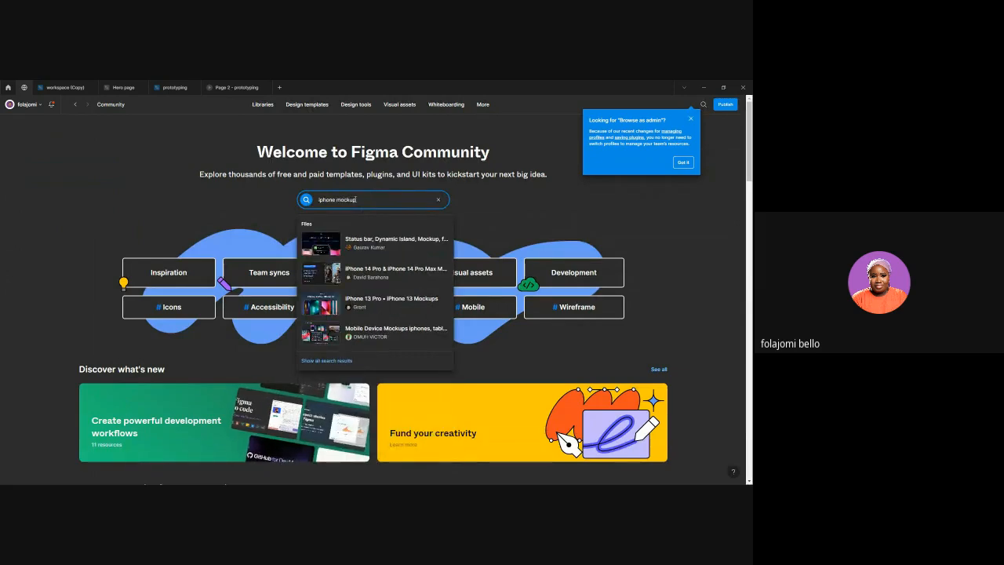
key(Return)
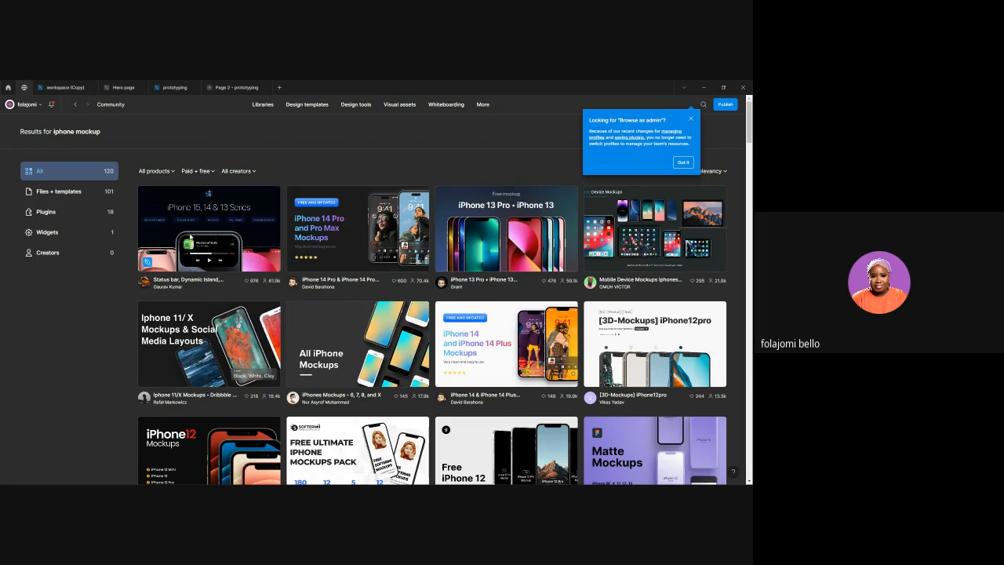
Browse the iPhone mockup search results and open the page of the free iPhone 13 Pro • iPhone 13 Mockups file
scroll(189, 237, down, 2)
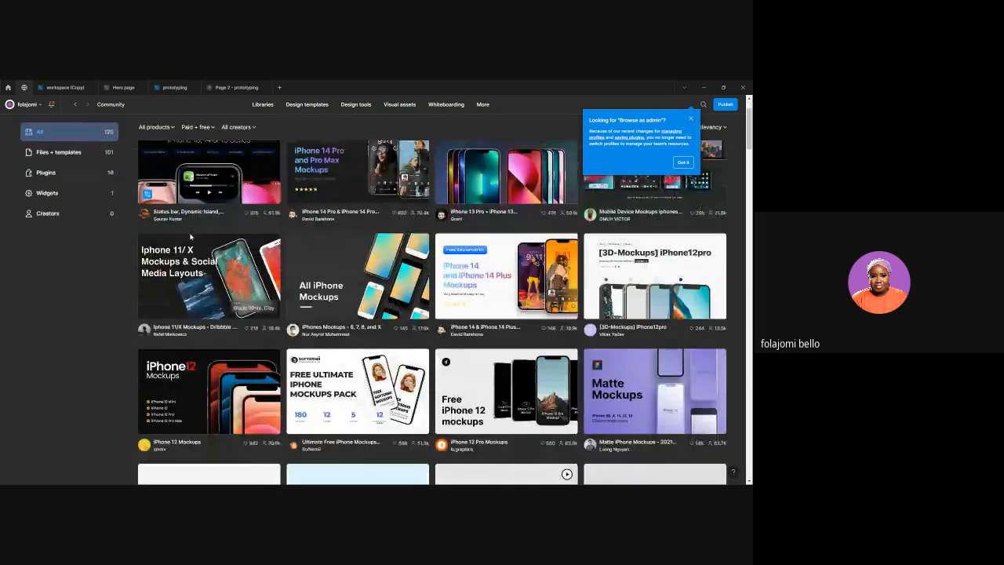
scroll(190, 234, up, 1)
scroll(190, 235, up, 1)
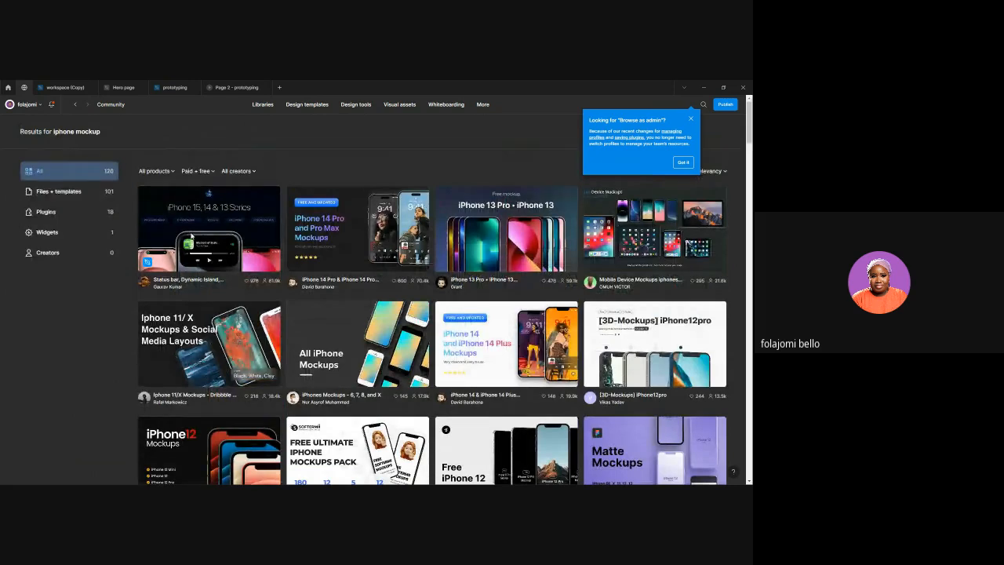
scroll(190, 235, down, 2)
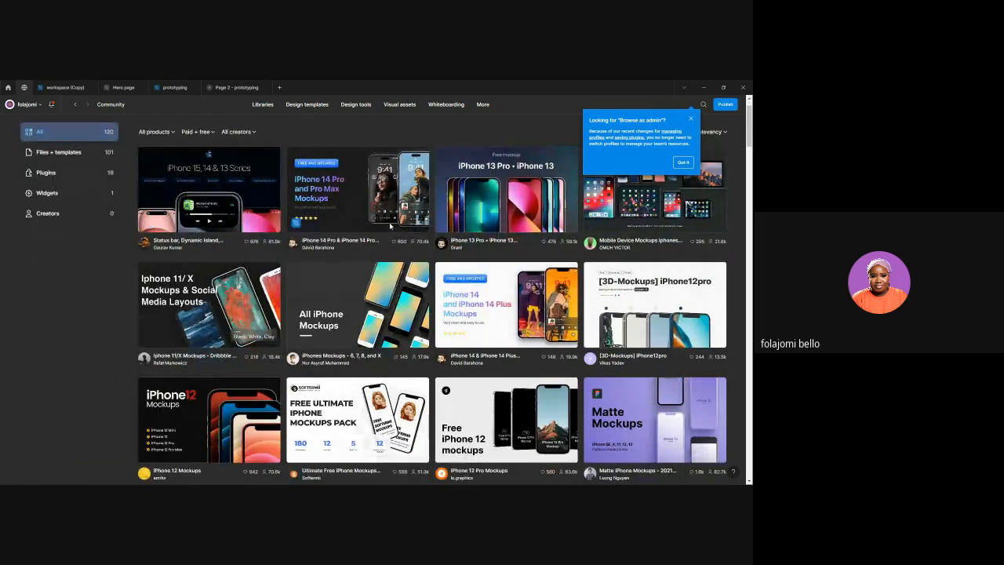
scroll(389, 226, down, 2)
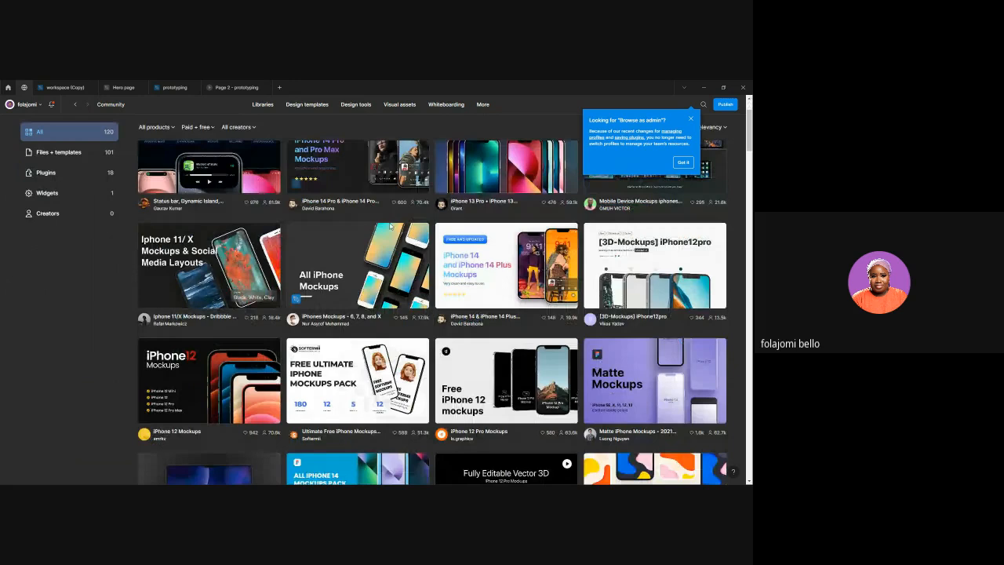
scroll(390, 226, up, 4)
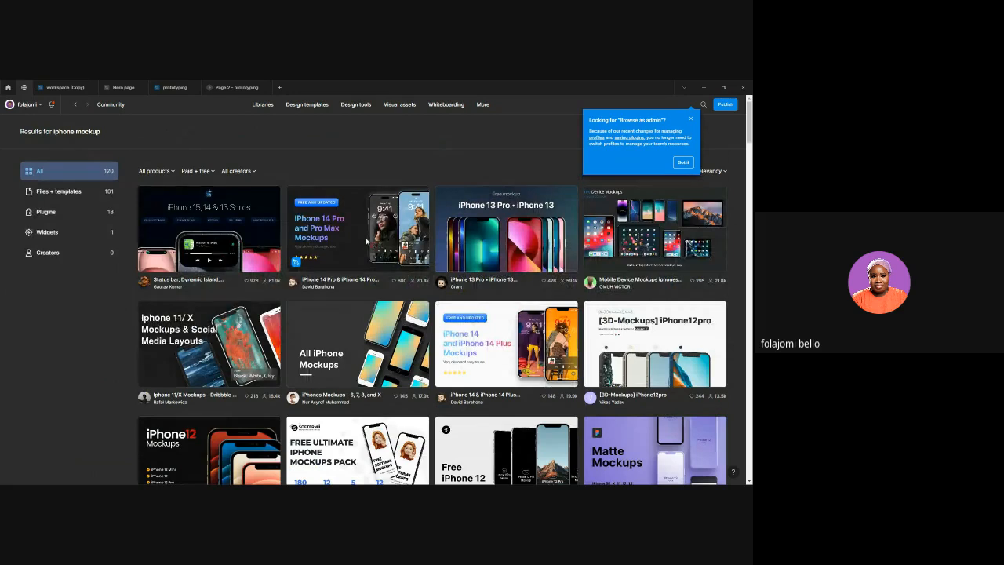
click(541, 251)
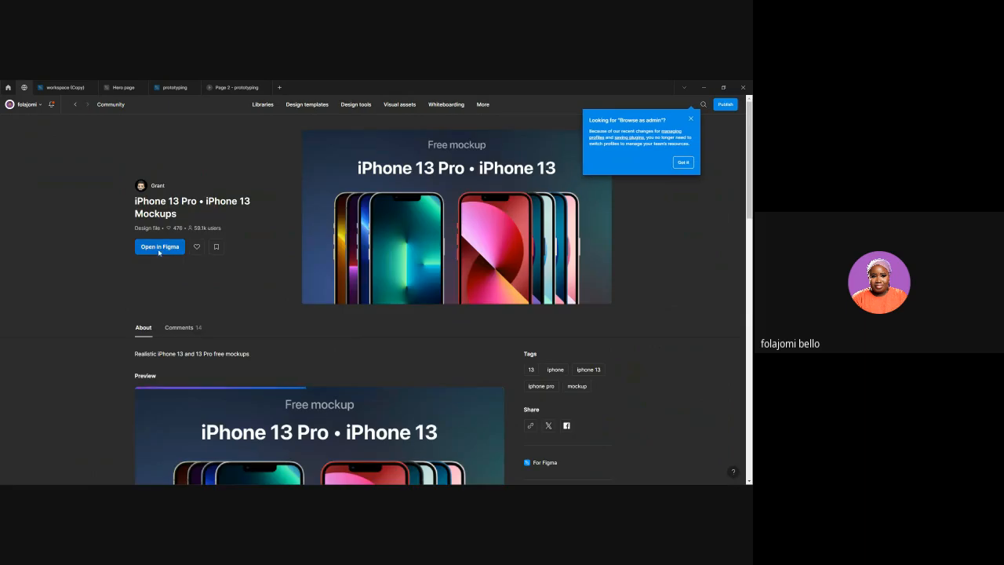
Examine the preview of the iPhone 13 Pro • iPhone 13 Mockups file and the other mockups by its creator
scroll(160, 247, down, 3)
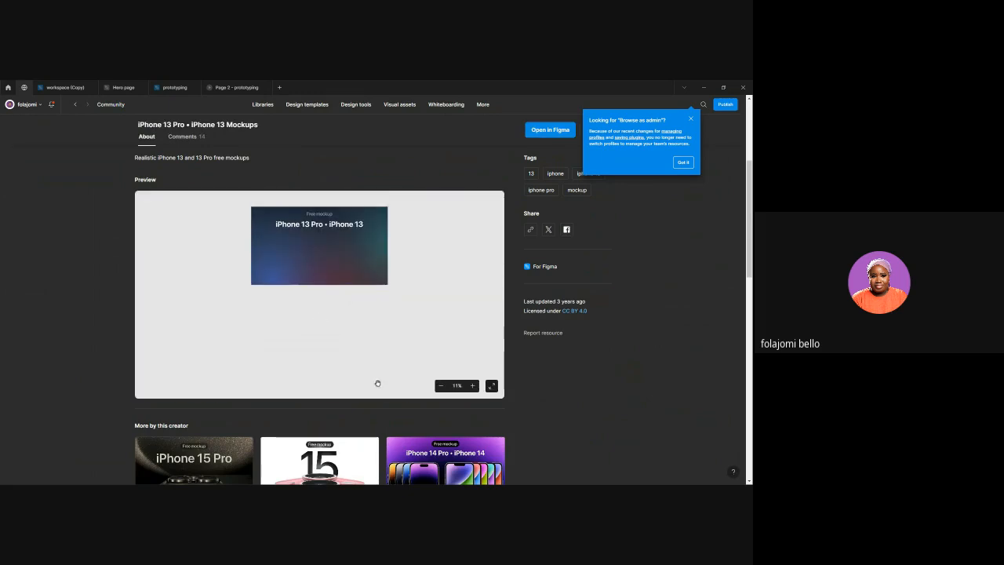
scroll(377, 384, up, 2)
scroll(378, 384, up, 1)
scroll(377, 383, down, 2)
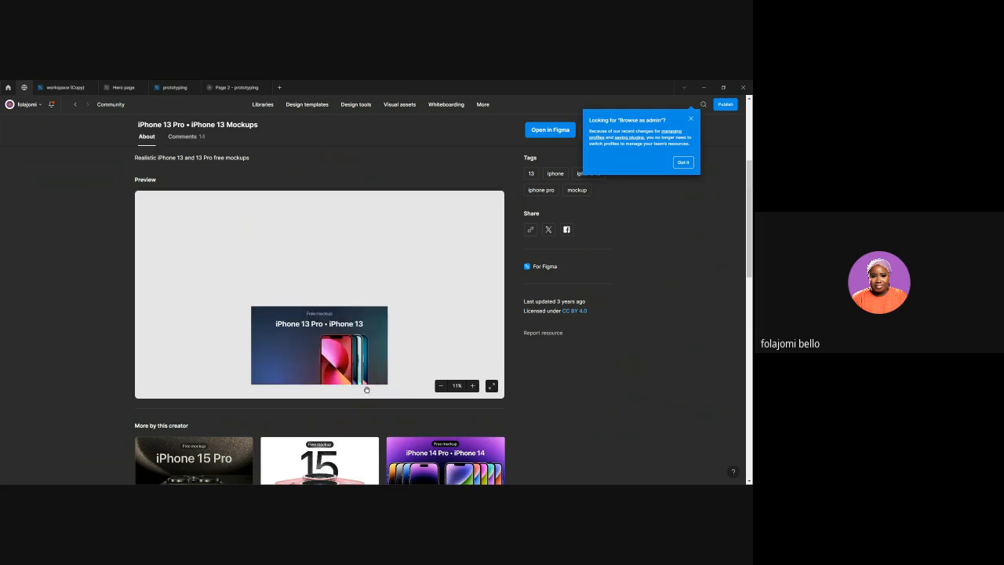
scroll(430, 447, down, 3)
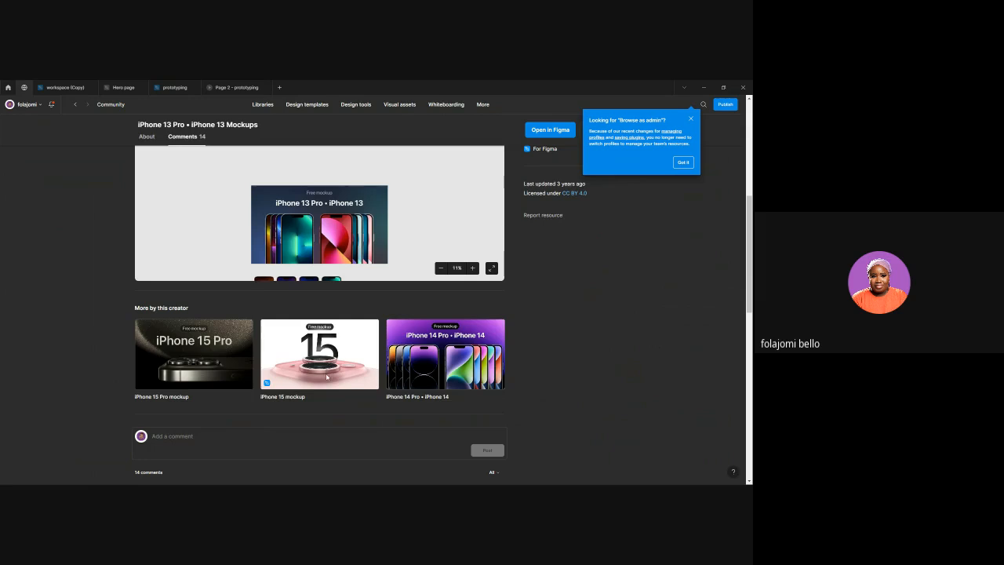
scroll(346, 225, down, 3)
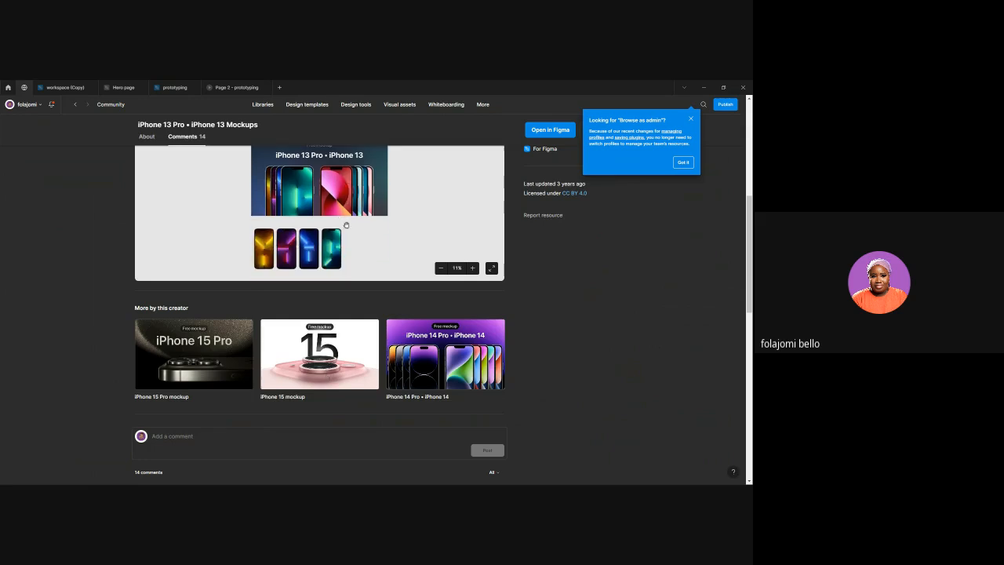
scroll(306, 266, down, 5)
scroll(312, 244, up, 1)
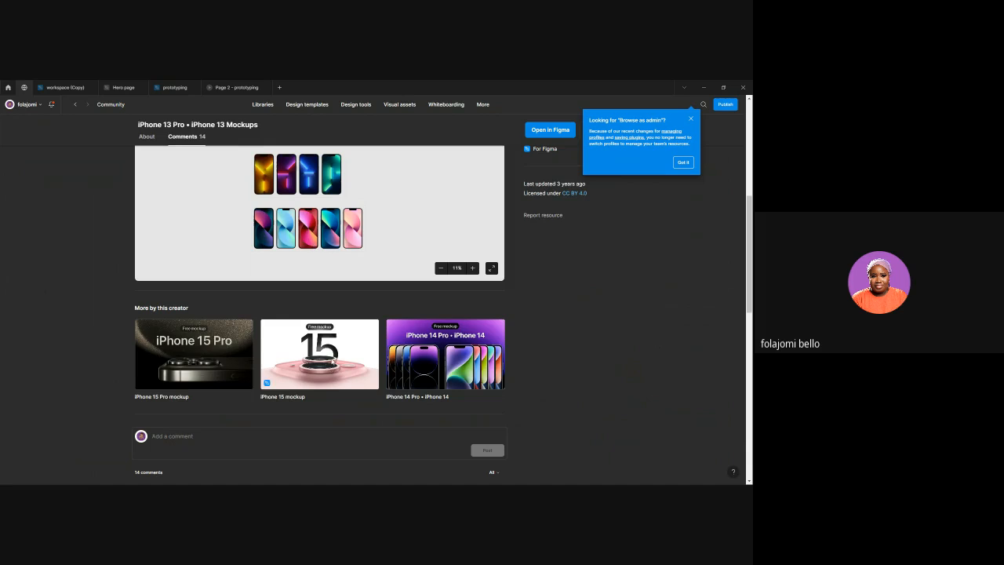
scroll(331, 365, up, 5)
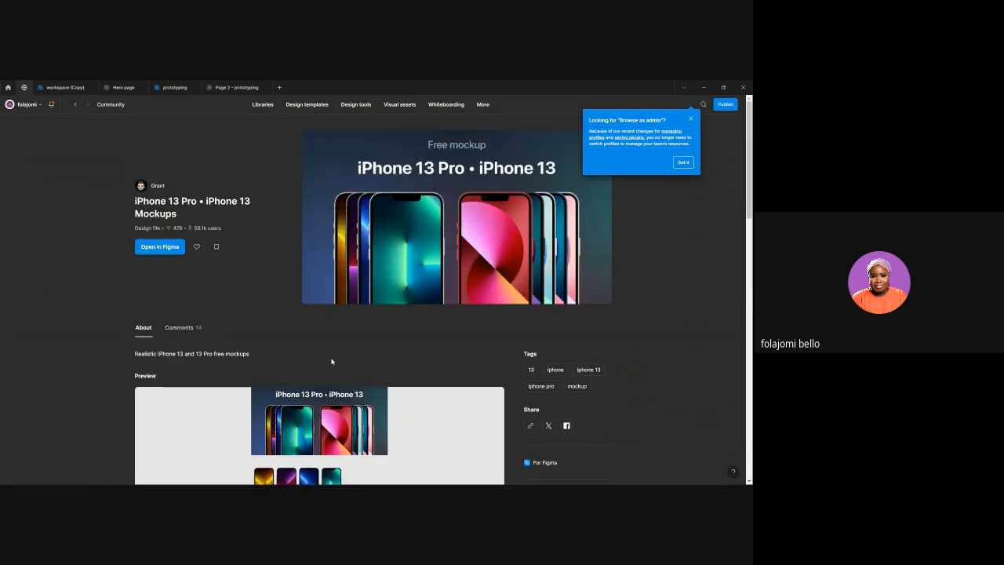
Open the same creator's iPhone 15 mockup as a Figma file, using the account with editor access
scroll(333, 360, down, 5)
scroll(333, 361, up, 5)
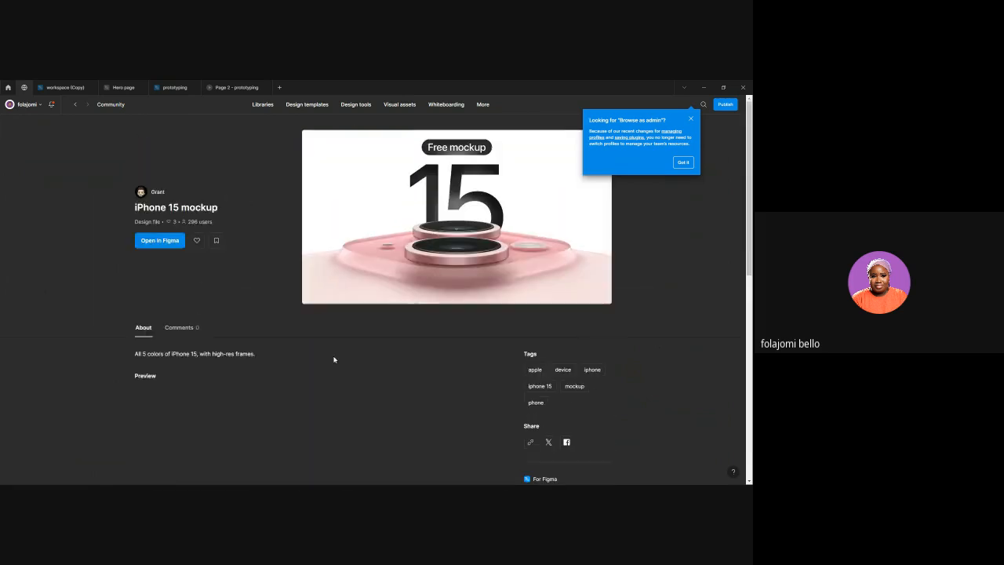
scroll(334, 358, down, 4)
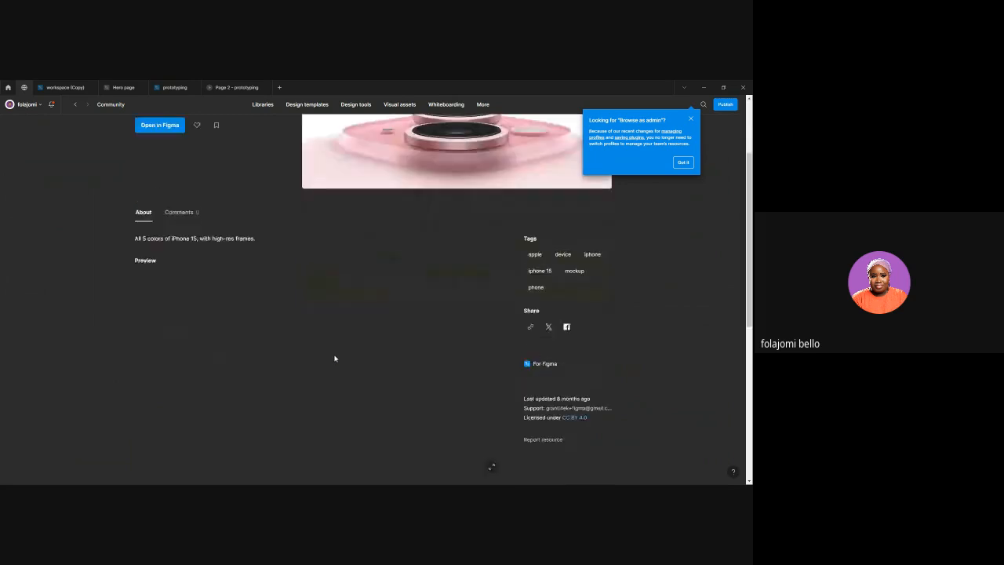
scroll(334, 359, up, 2)
scroll(334, 358, down, 1)
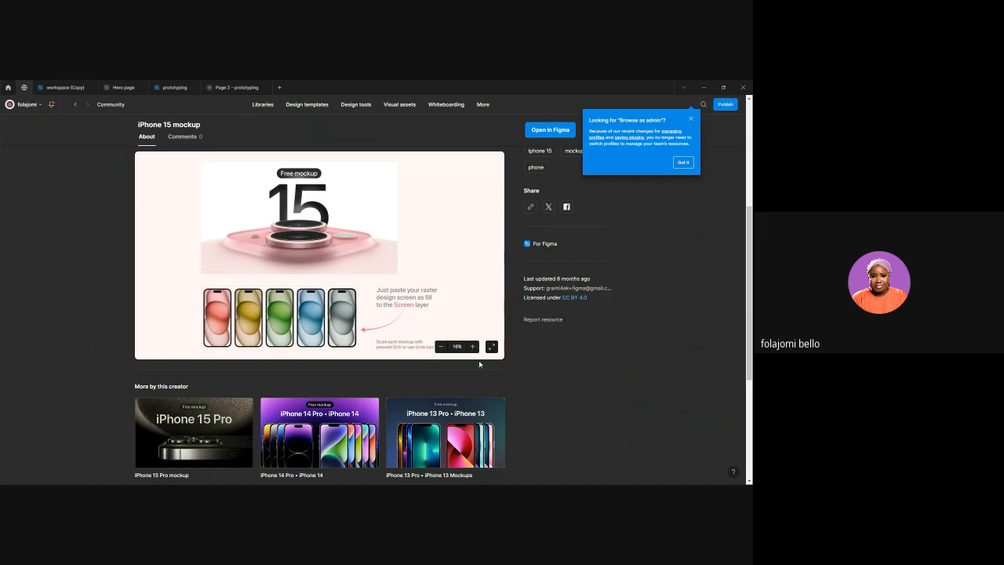
scroll(422, 306, up, 1)
scroll(189, 186, down, 2)
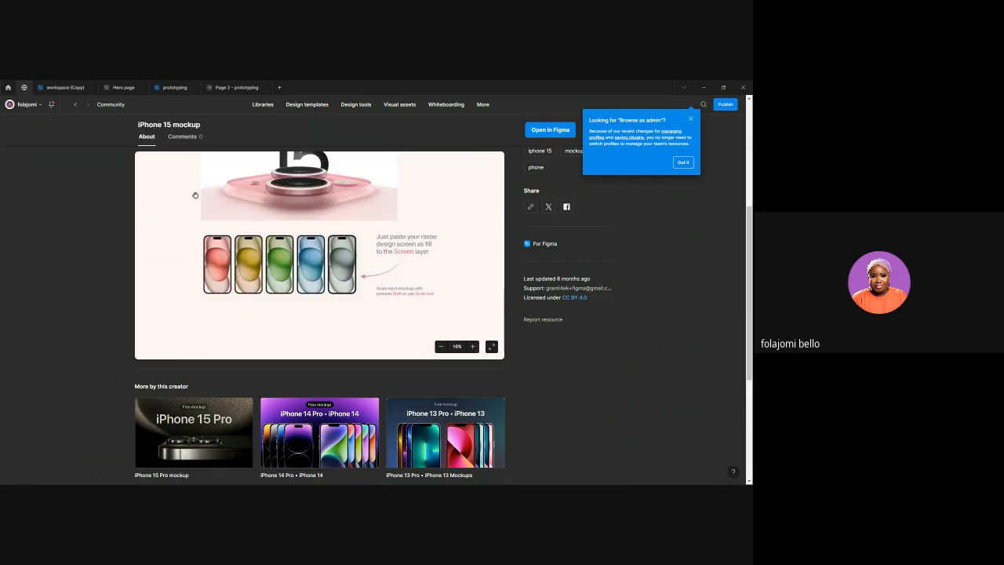
scroll(196, 194, up, 3)
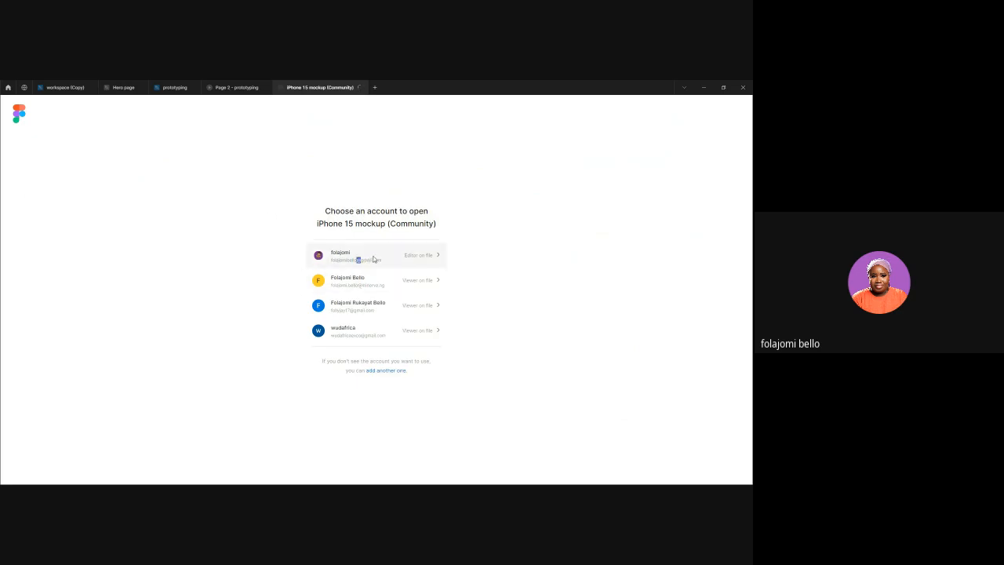
click(374, 257)
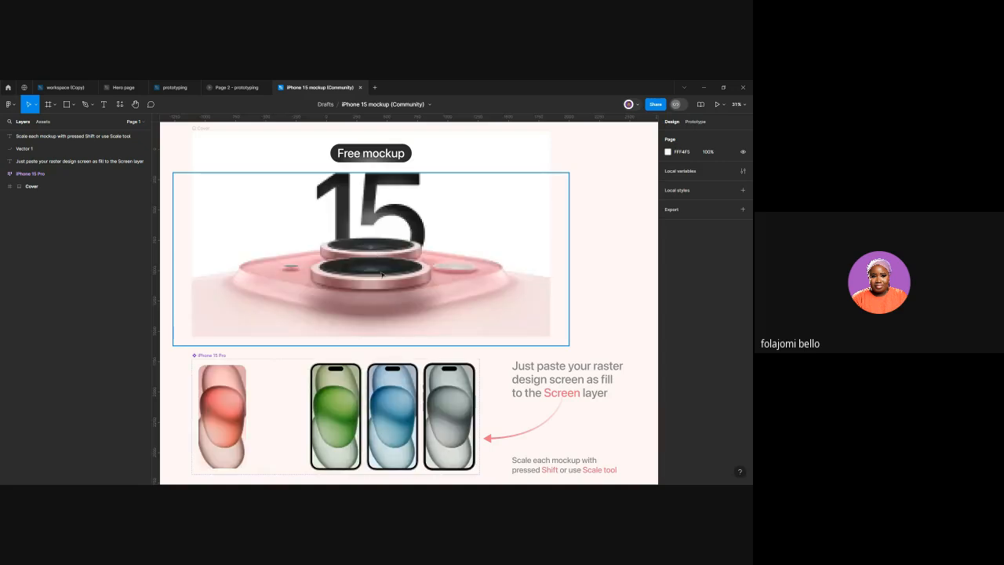
Copy the Black variant of the iPhone 15 Pro mockup component
scroll(431, 325, down, 2)
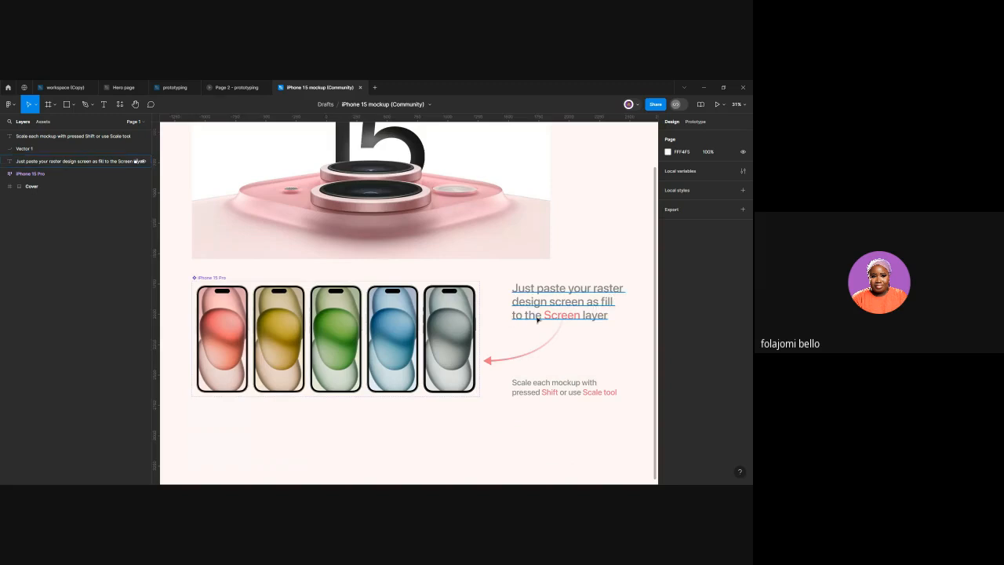
click(449, 333)
click(479, 420)
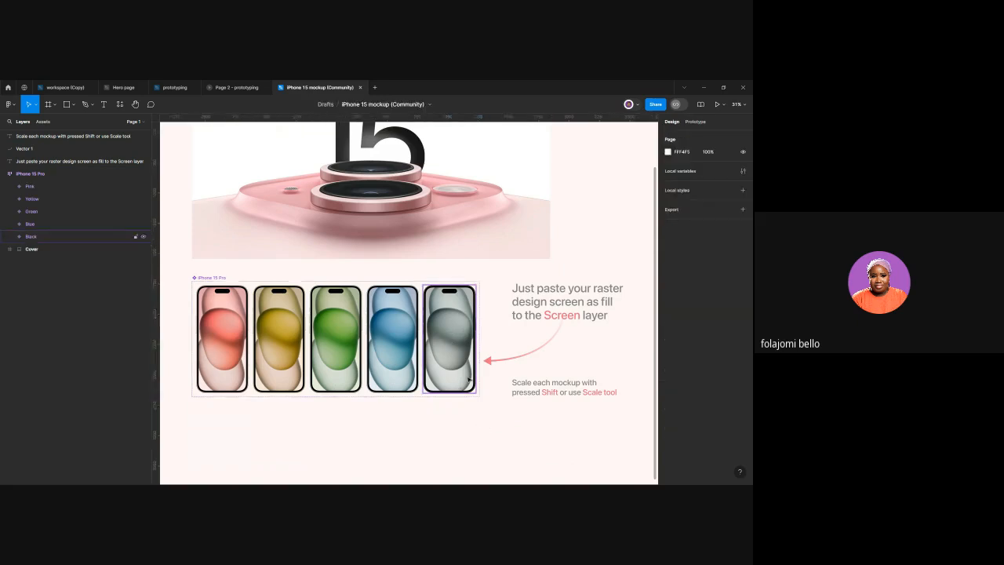
click(467, 377)
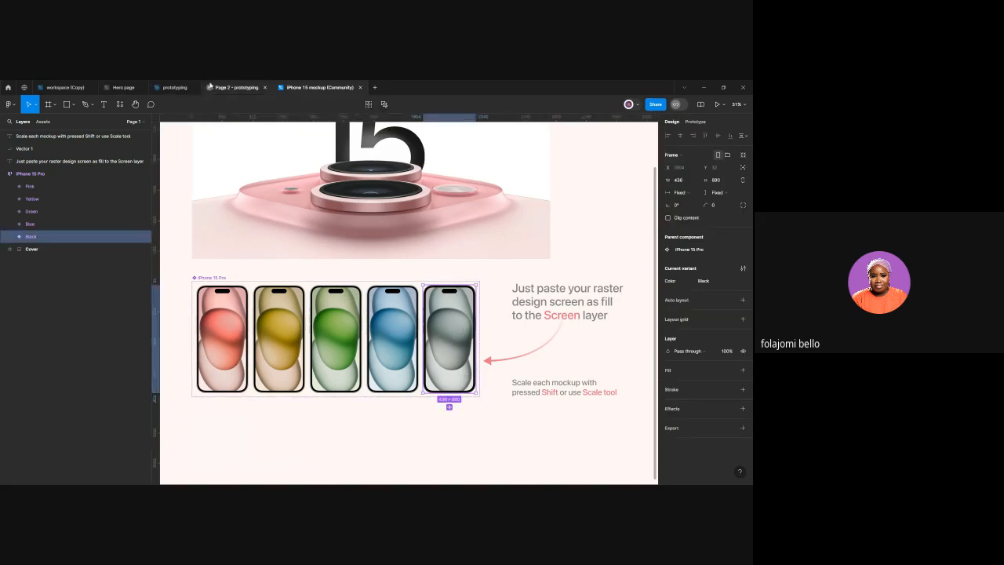
Paste the black iPhone 15 Pro mockup into Page 2 of the prototyping file and place it beside the sign-up screens section
mouse_move(174, 94)
mouse_move(217, 88)
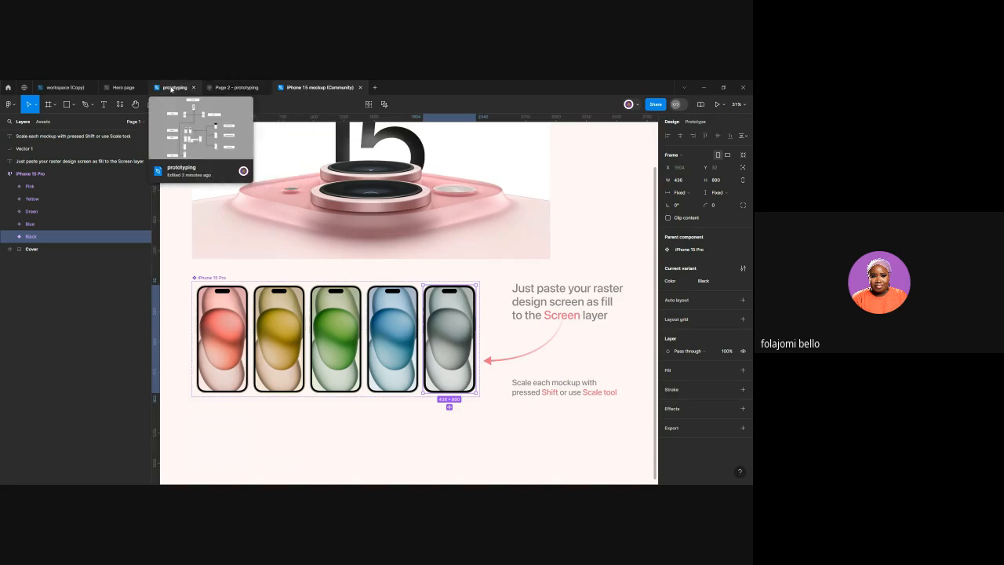
click(171, 88)
scroll(520, 309, right, 5)
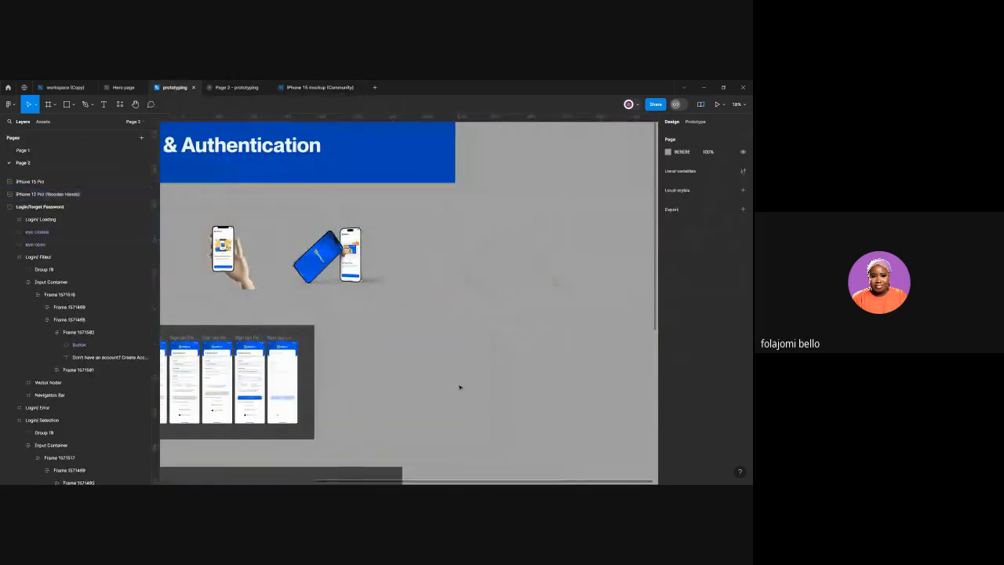
scroll(430, 410, up, 5)
key(ctrl+v)
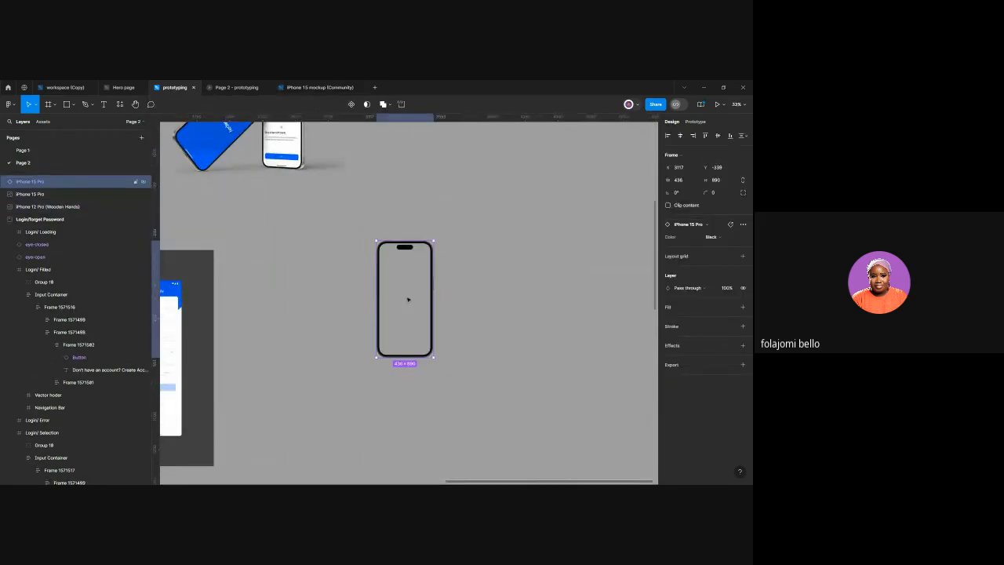
drag(408, 298, 357, 309)
scroll(368, 308, up, 2)
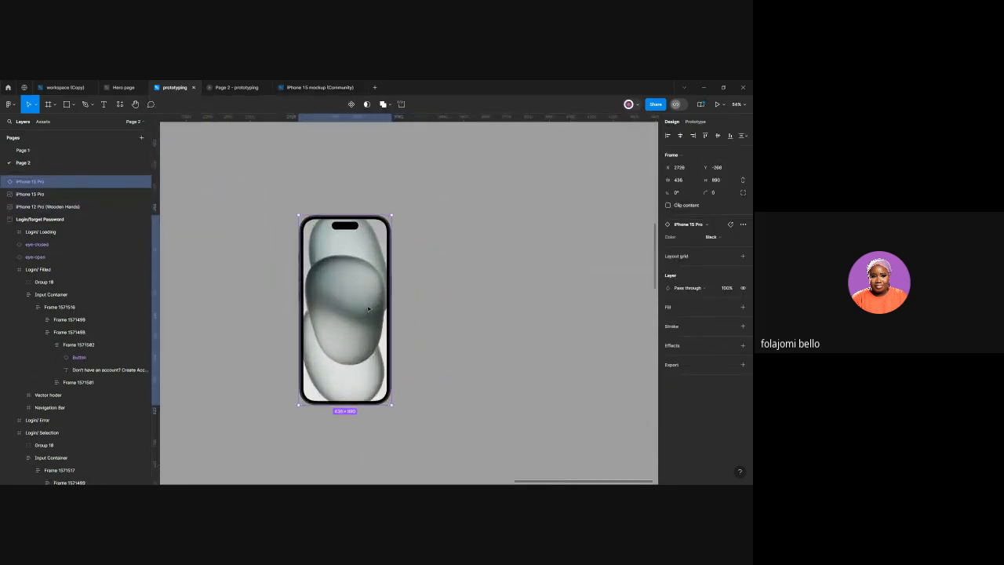
Copy the email verification Success screen frame and return to the iPhone 15 Pro mockup
scroll(368, 308, down, 5)
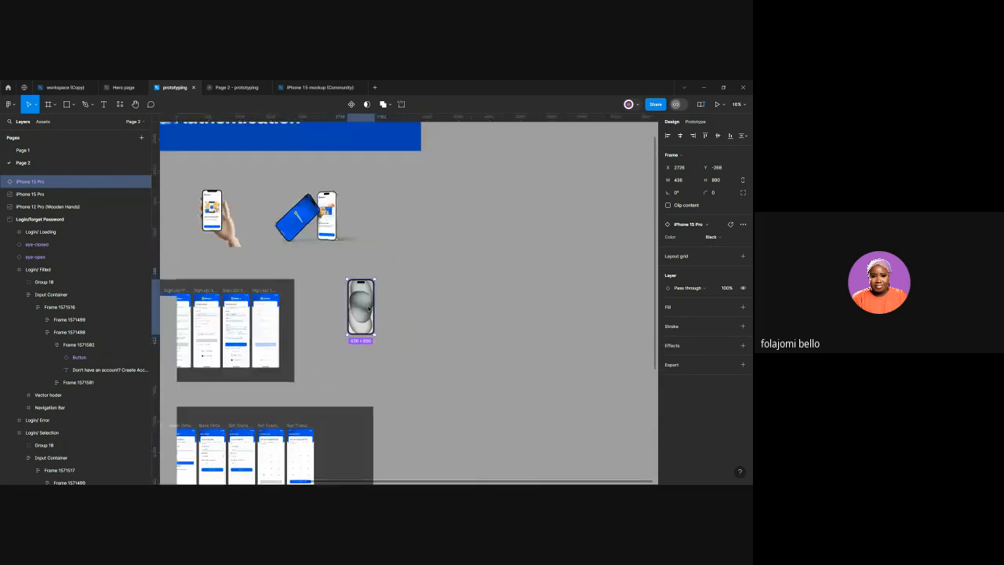
scroll(291, 359, left, 1)
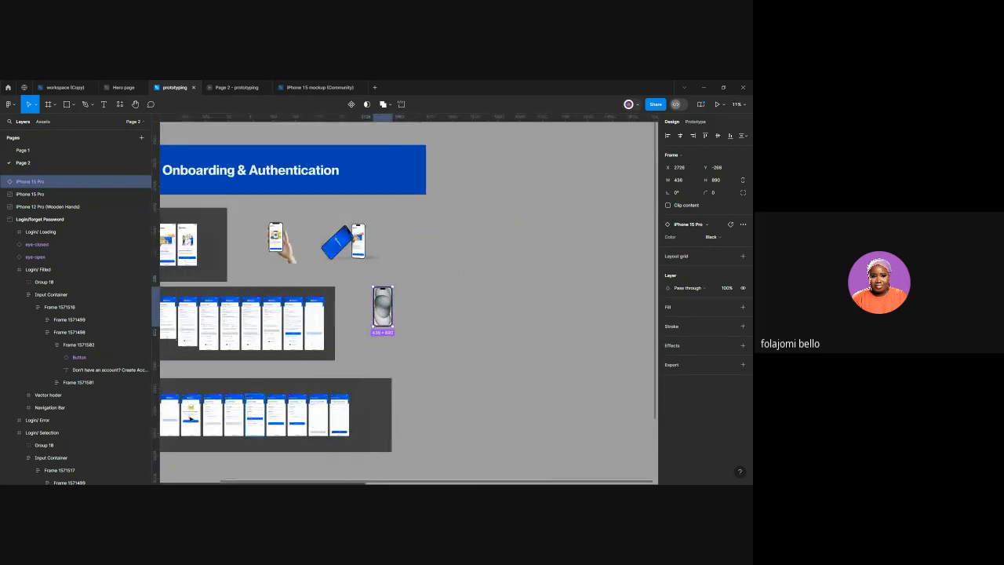
scroll(190, 414, up, 3)
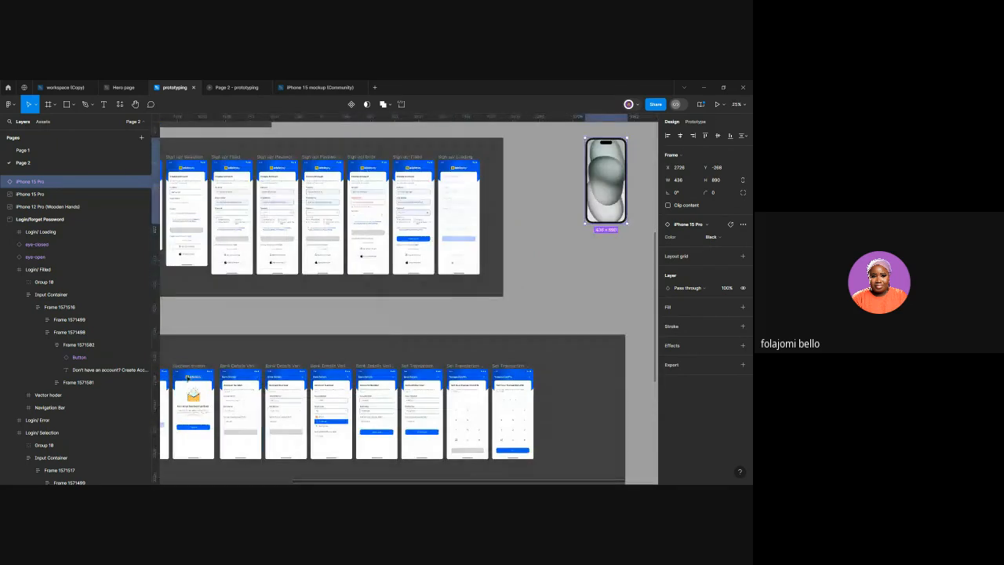
click(192, 373)
scroll(426, 322, right, 8)
scroll(254, 174, up, 2)
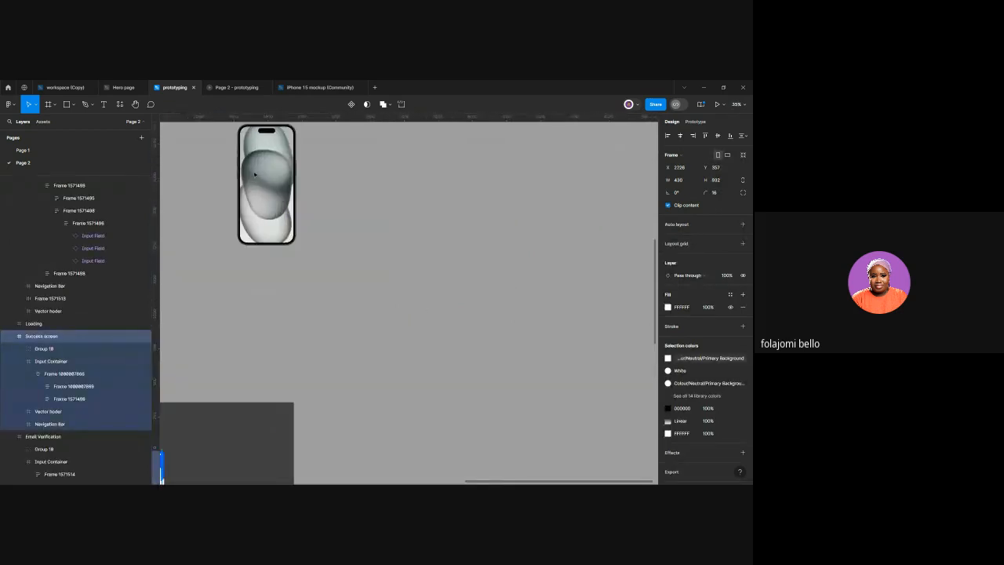
Check the usage instructions in the iPhone 15 mockup file and go back to the prototyping file
scroll(254, 174, left, 4)
click(327, 87)
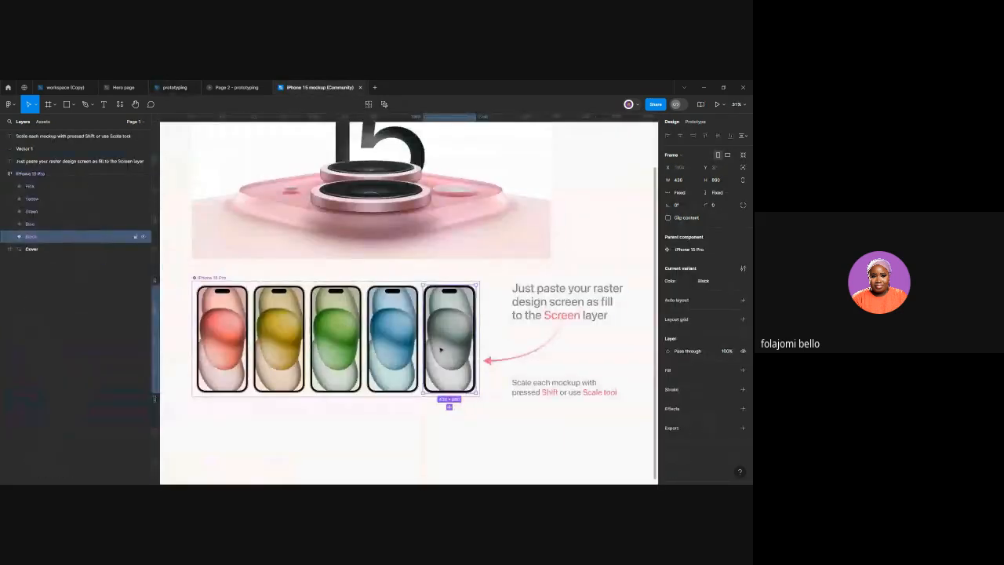
click(239, 88)
click(174, 87)
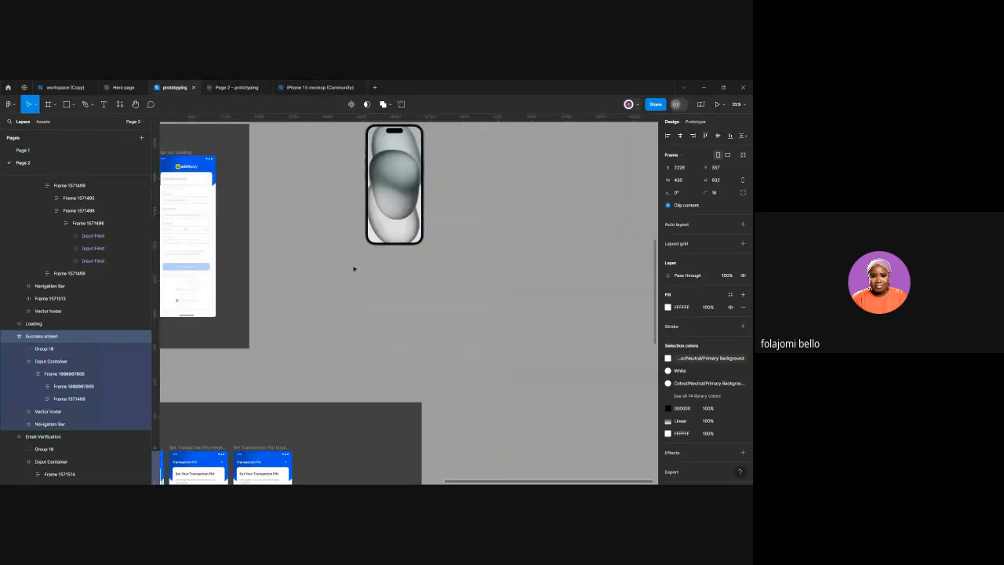
Try to replace the iPhone 15 Pro mockup's Screen layer with the copied Success screen
scroll(447, 183, up, 5)
scroll(380, 202, up, 2)
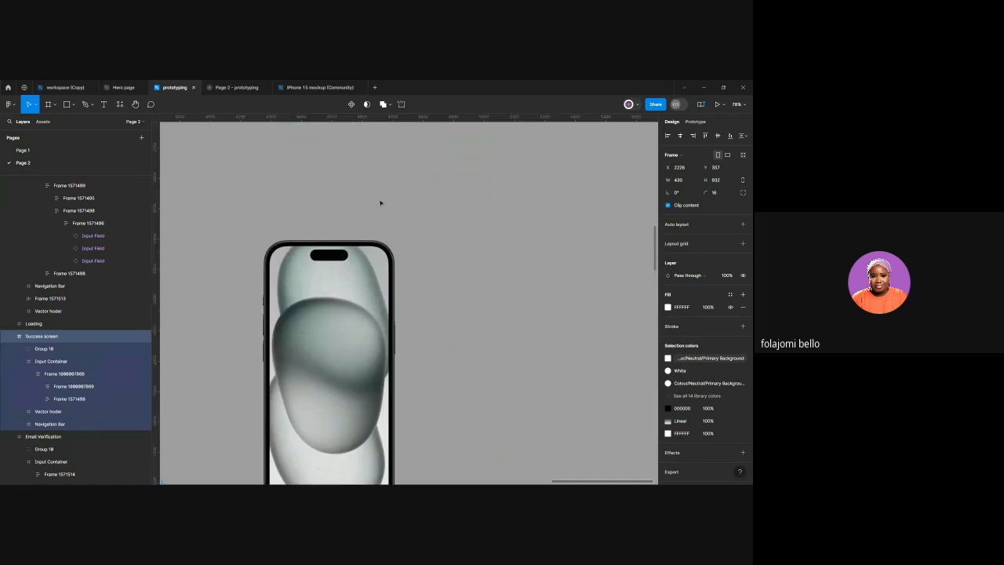
scroll(365, 247, down, 2)
click(320, 326)
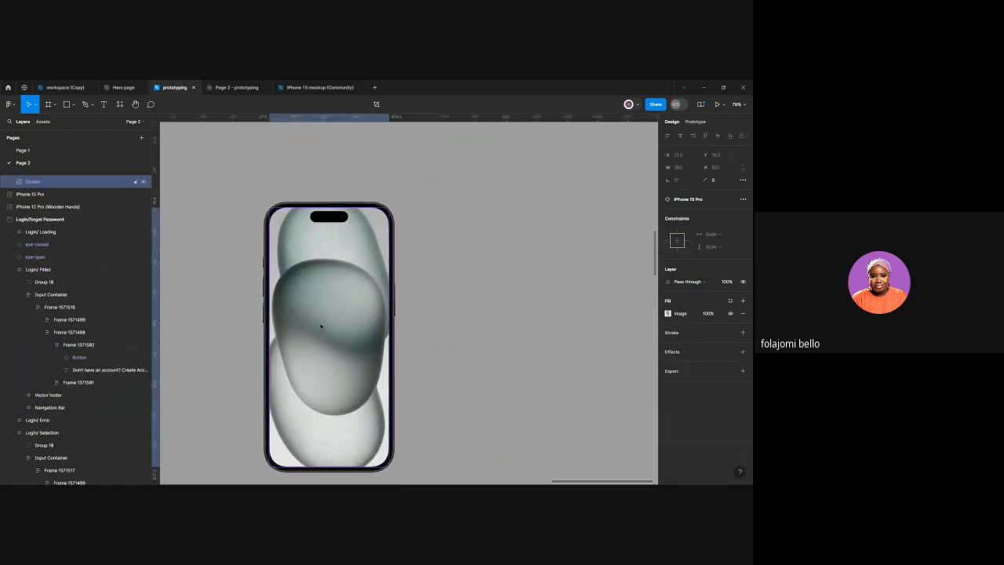
right_click(304, 272)
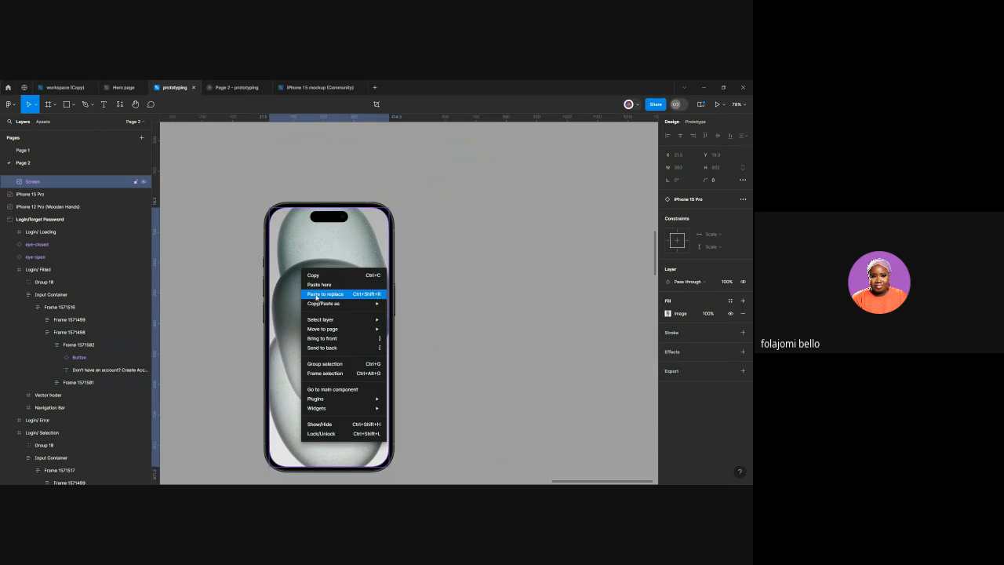
click(317, 294)
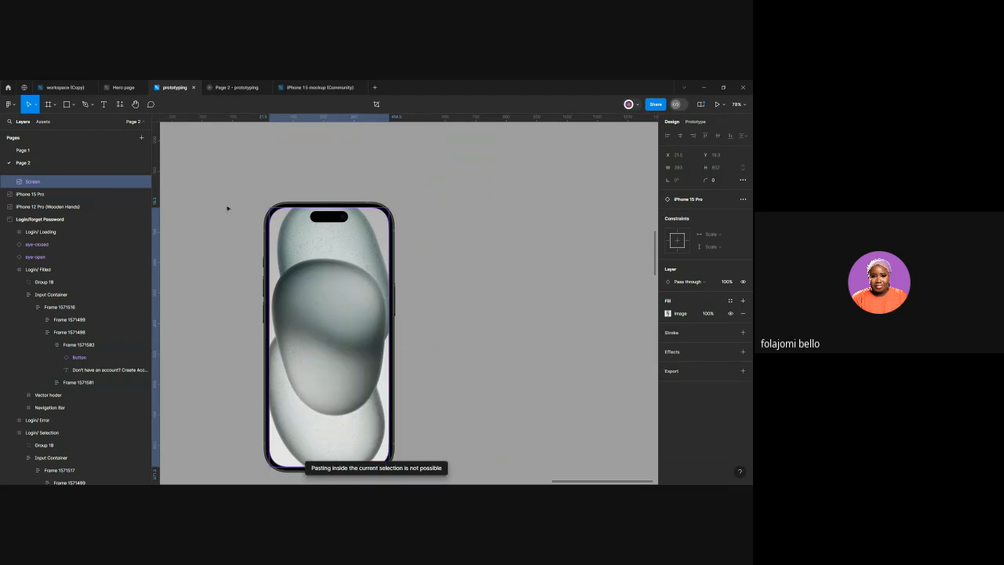
scroll(77, 213, up, 1)
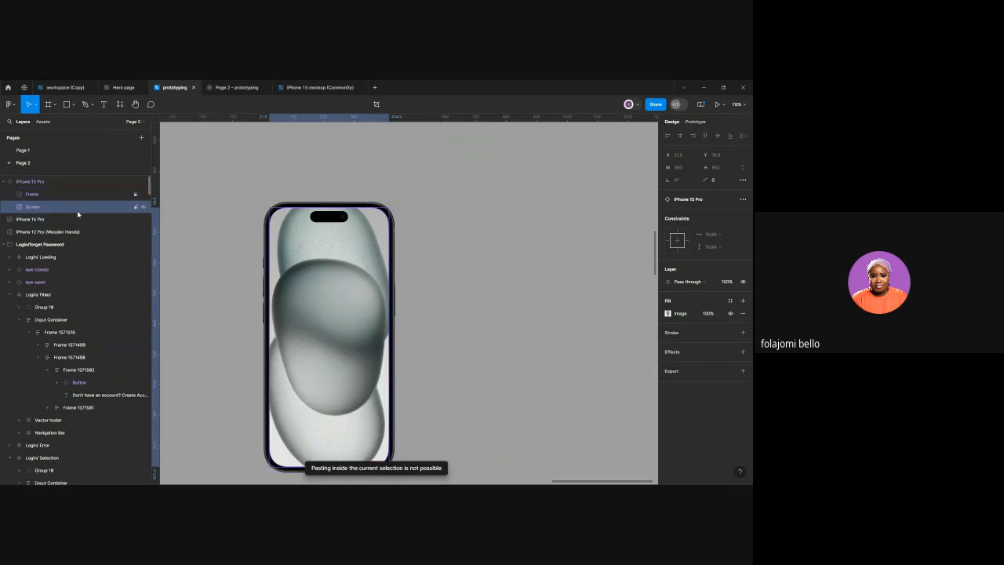
click(134, 195)
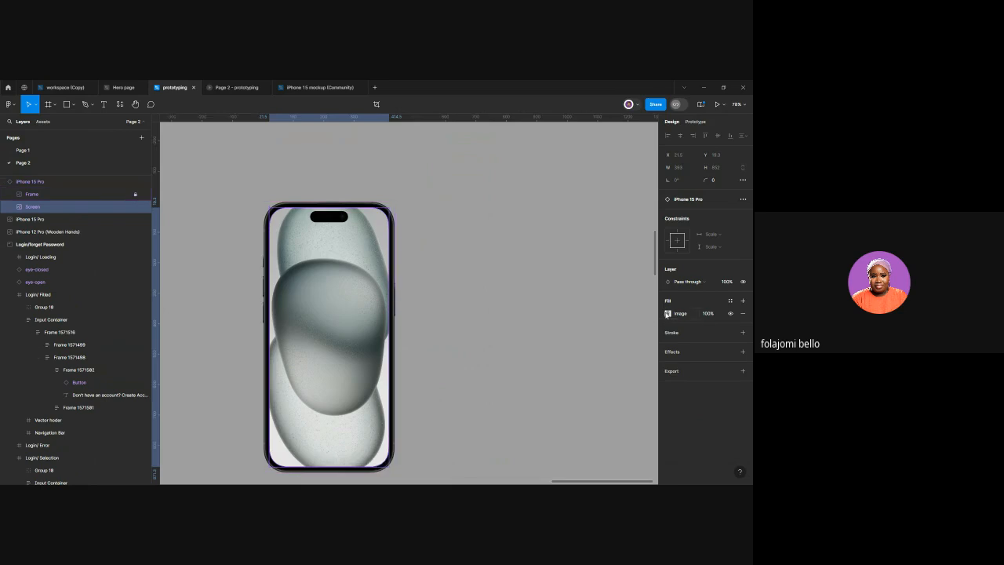
Export the email verification Success screen frame as a PNG at 3x scale
scroll(514, 317, down, 5)
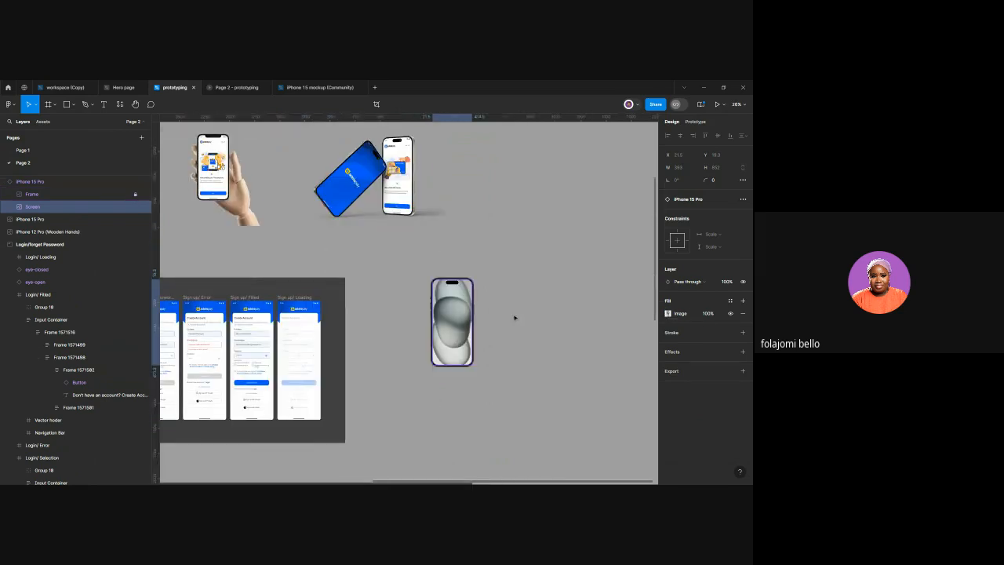
scroll(363, 331, left, 4)
scroll(365, 332, down, 2)
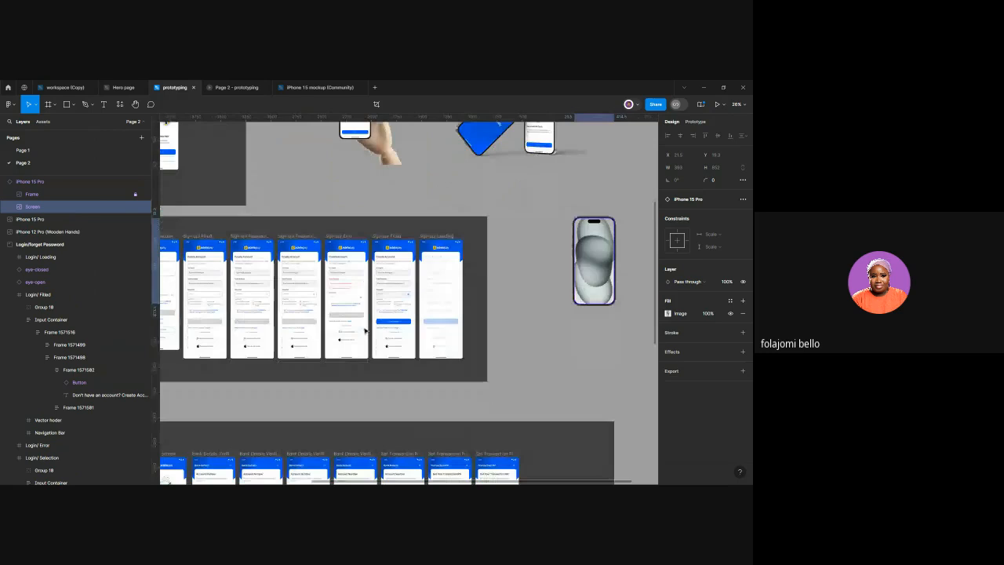
scroll(365, 332, left, 2)
scroll(283, 332, down, 1)
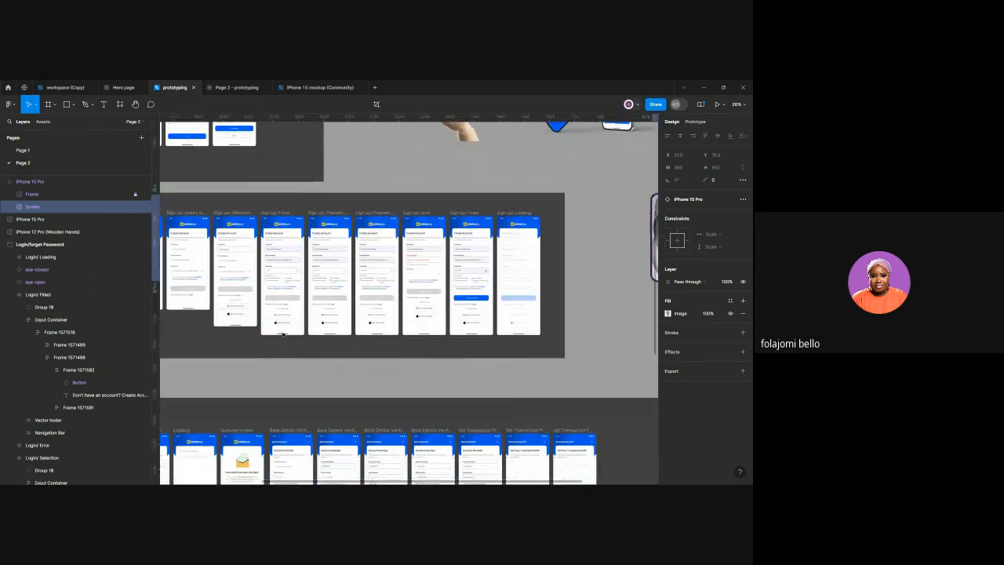
scroll(283, 332, down, 3)
scroll(282, 332, left, 1)
click(267, 354)
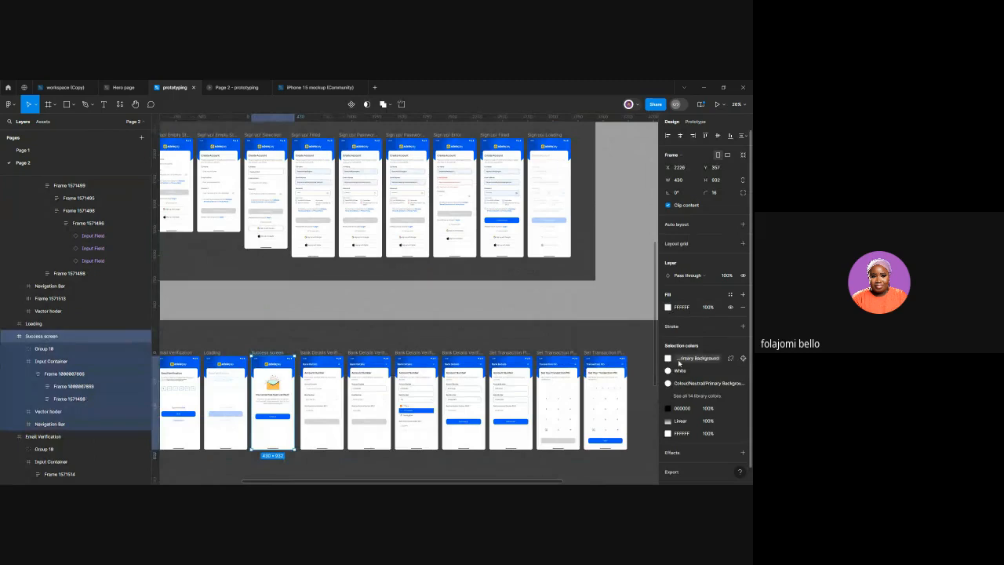
scroll(740, 410, down, 1)
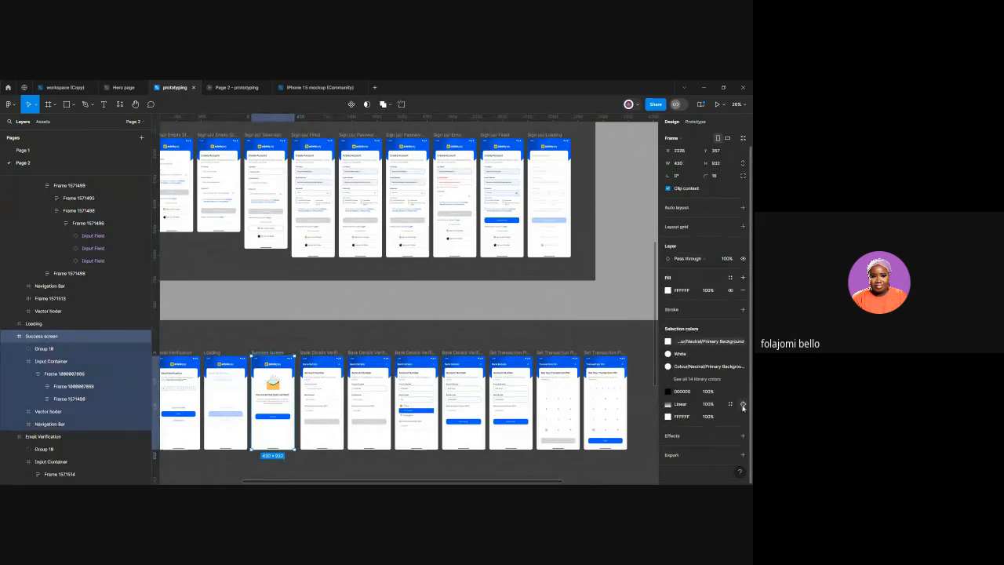
click(743, 455)
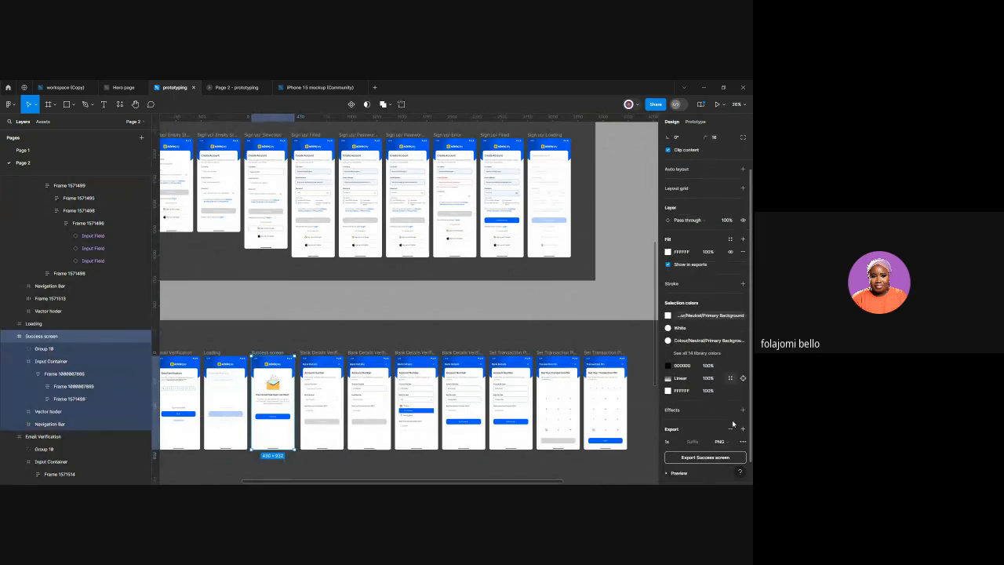
click(678, 424)
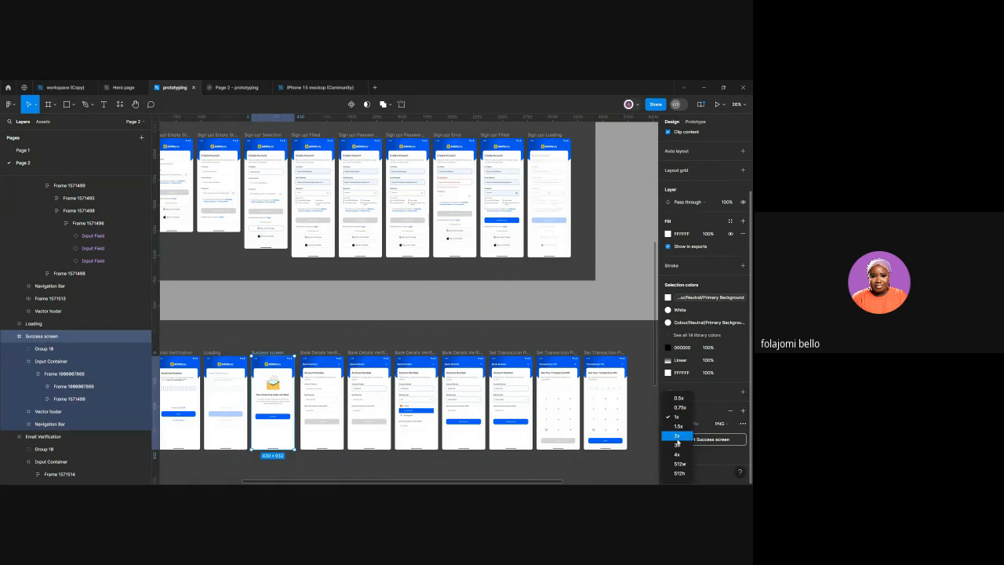
click(678, 445)
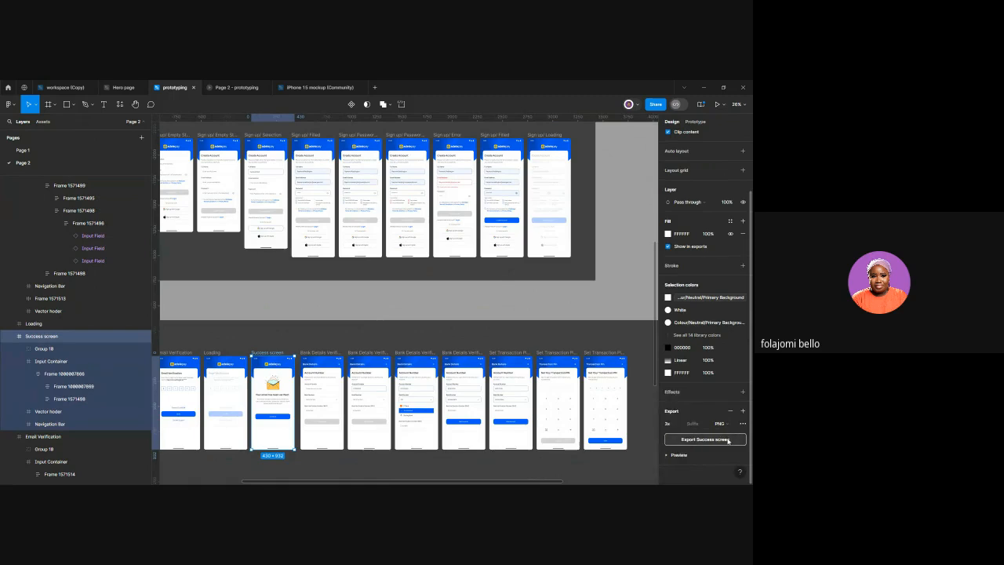
click(728, 441)
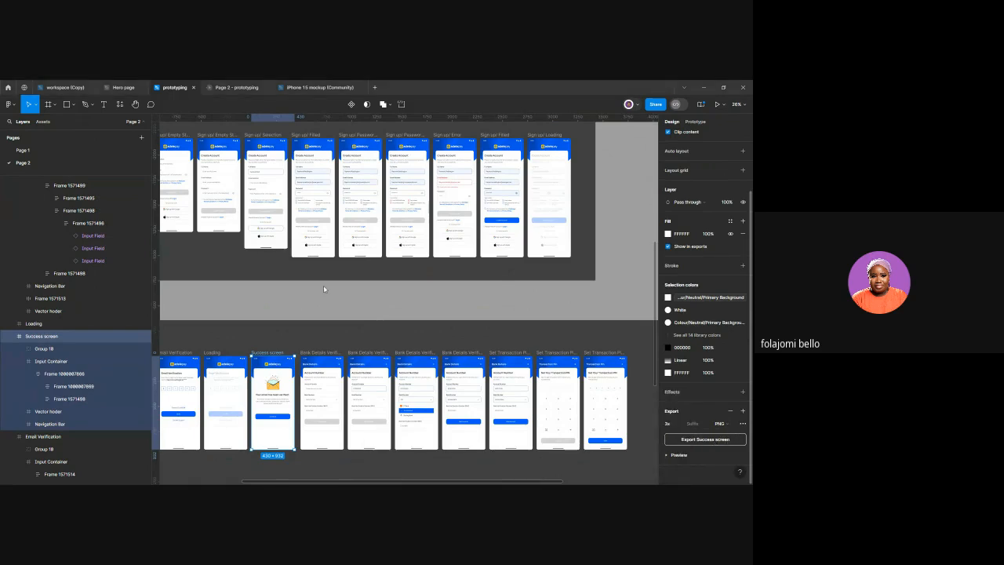
Replace the image fill of the iPhone 15 Pro mockup's Screen layer with the exported Success screen image
scroll(414, 285, right, 5)
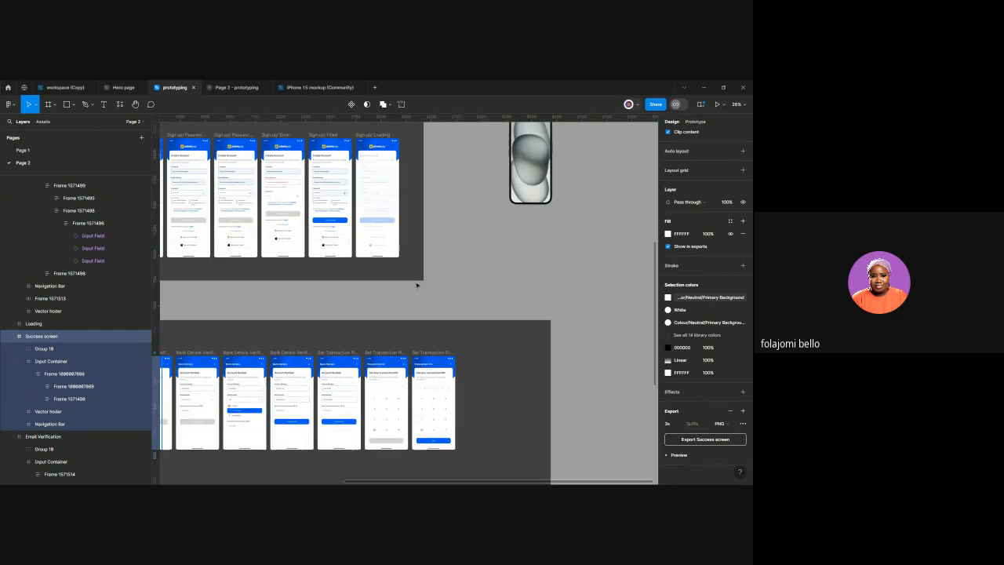
scroll(433, 275, up, 3)
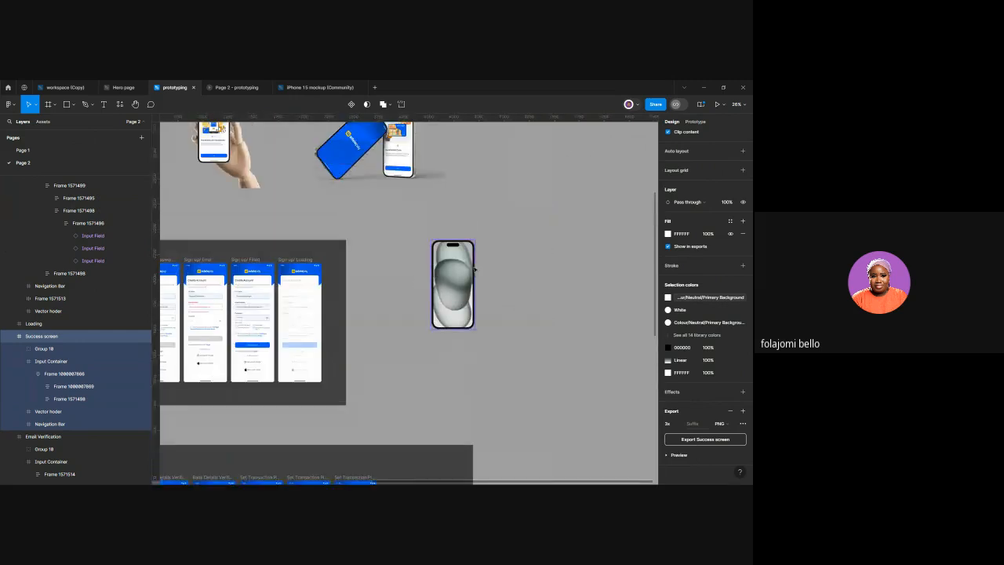
click(459, 275)
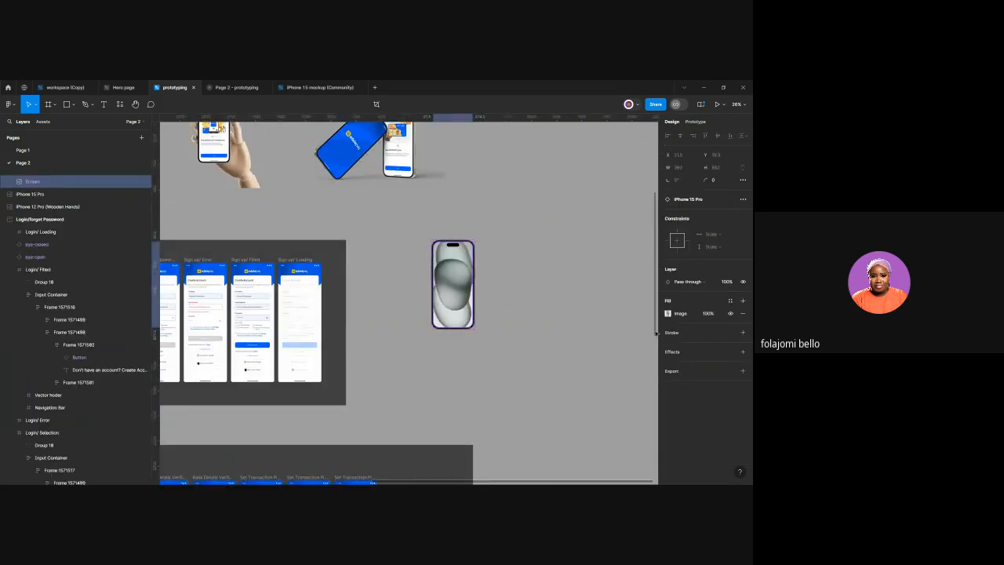
click(674, 316)
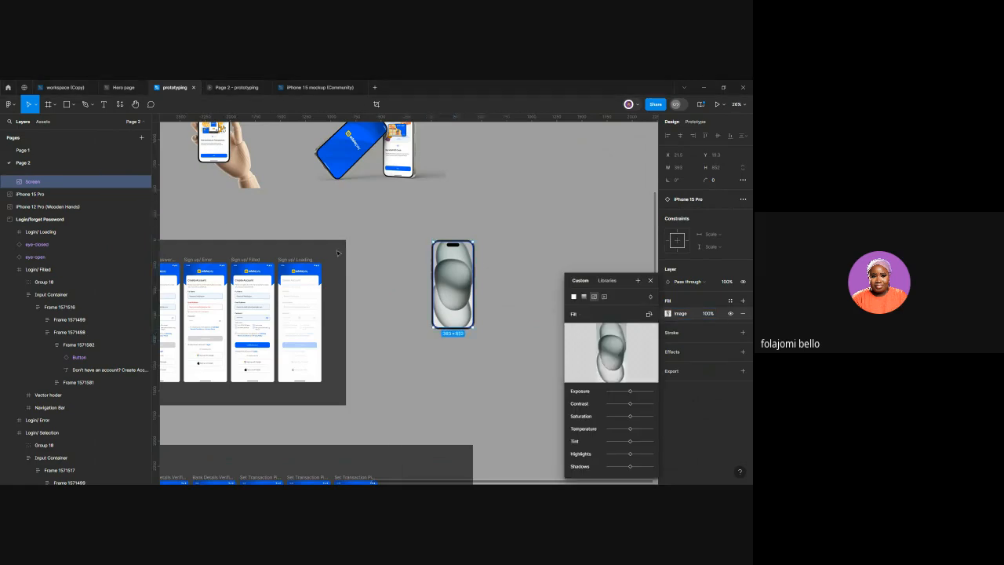
scroll(451, 264, up, 2)
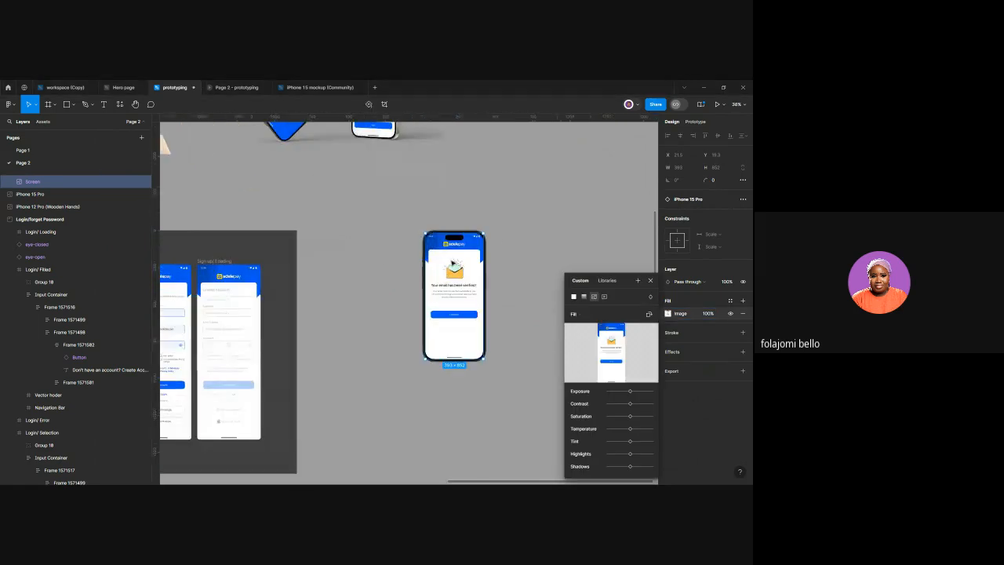
click(506, 238)
Move the filled iPhone 15 Pro mockup up beside the two-phone mockup and select the two-phone mockup
scroll(542, 258, down, 3)
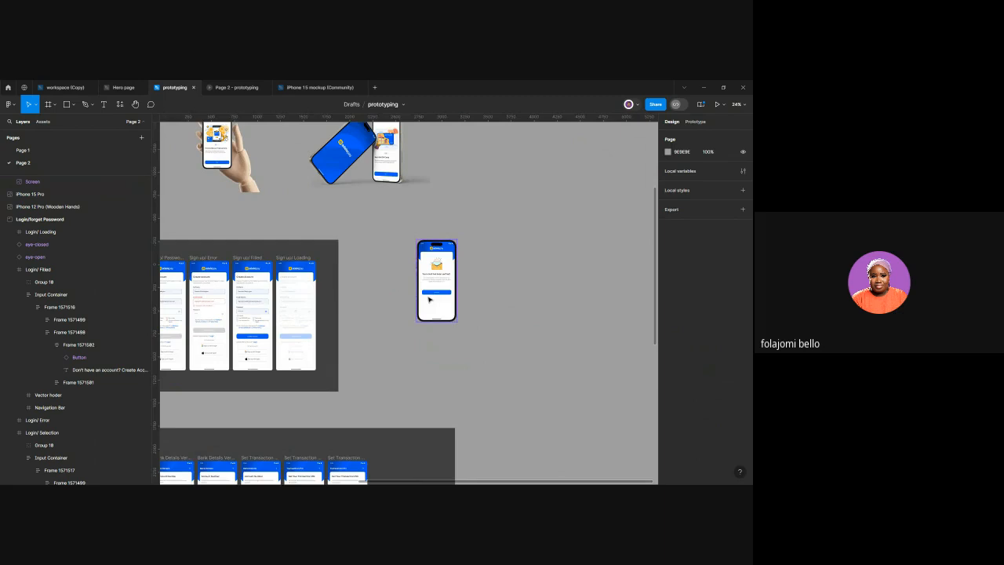
scroll(428, 296, up, 2)
drag(431, 296, 454, 218)
click(411, 220)
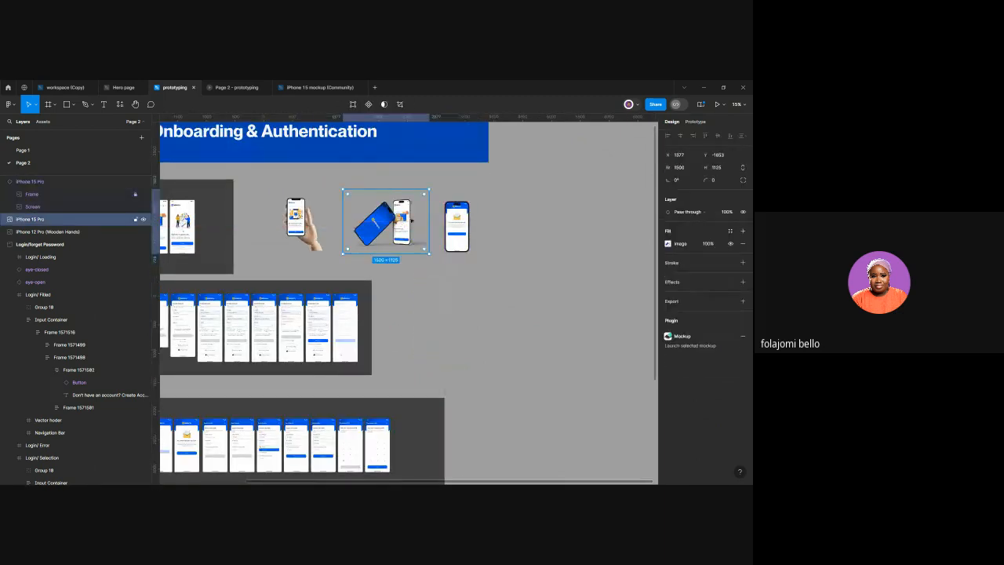
Examine the filled iPhone 15 Pro mockup up close, the other two mockups, and the colour variants in the iPhone 15 mockup Community file
scroll(408, 302, up, 1)
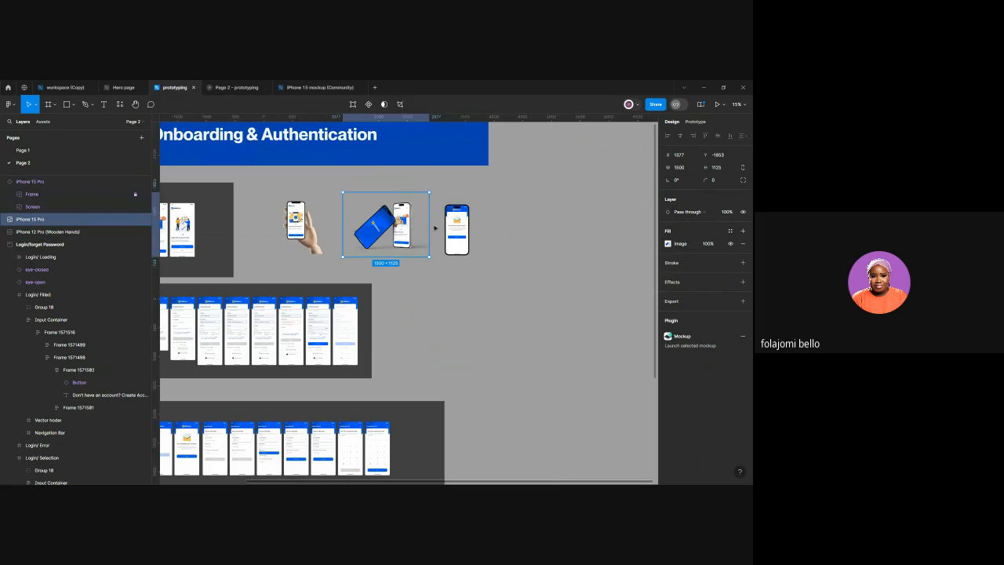
scroll(506, 222, up, 5)
scroll(379, 235, up, 4)
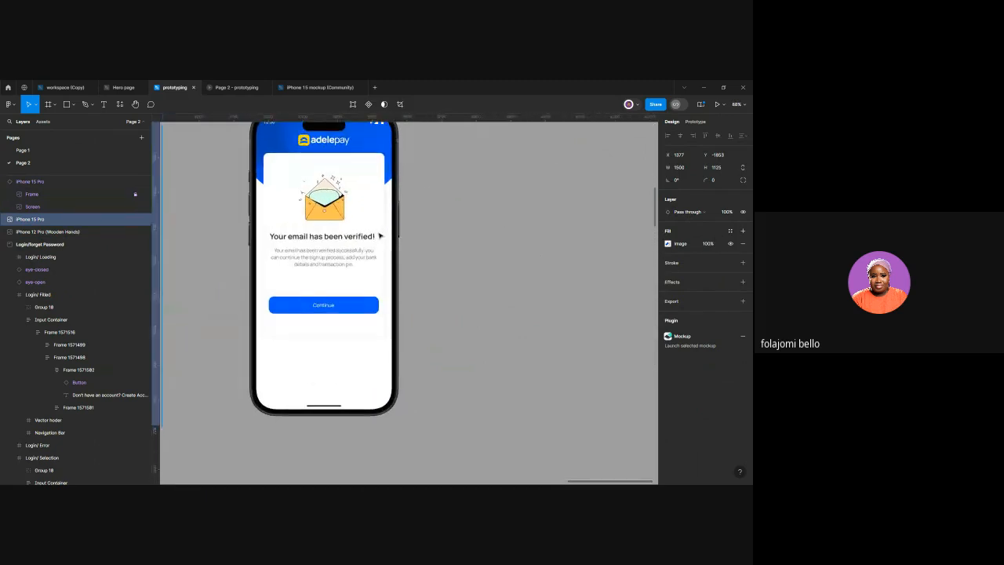
scroll(379, 235, up, 1)
scroll(379, 235, down, 3)
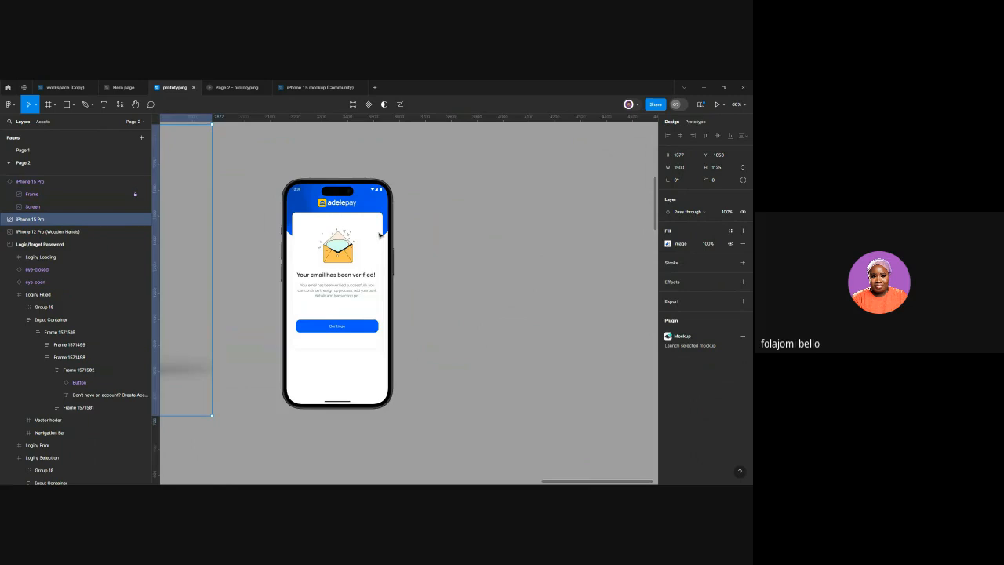
scroll(379, 236, down, 4)
scroll(379, 235, down, 4)
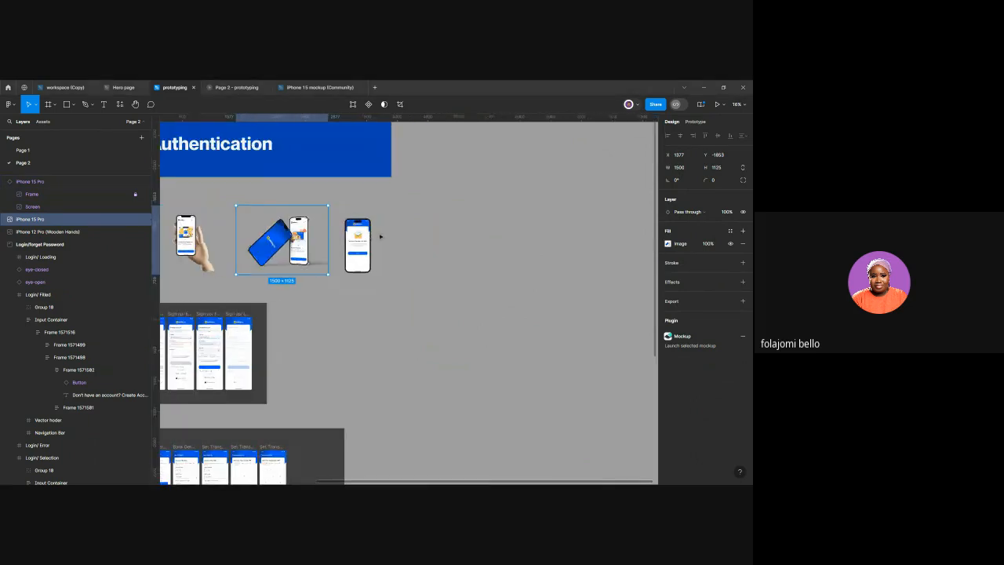
click(298, 88)
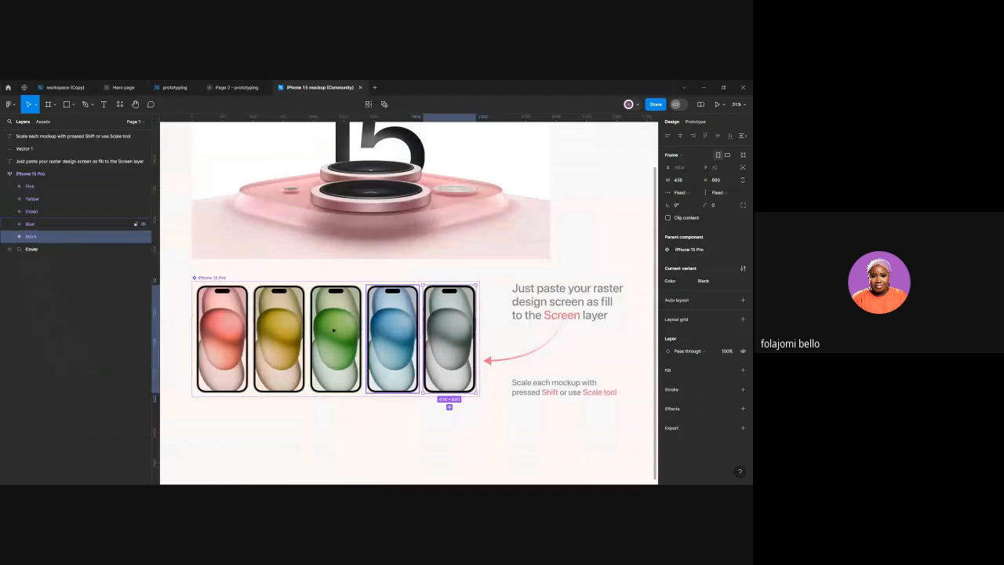
click(168, 88)
scroll(393, 247, down, 3)
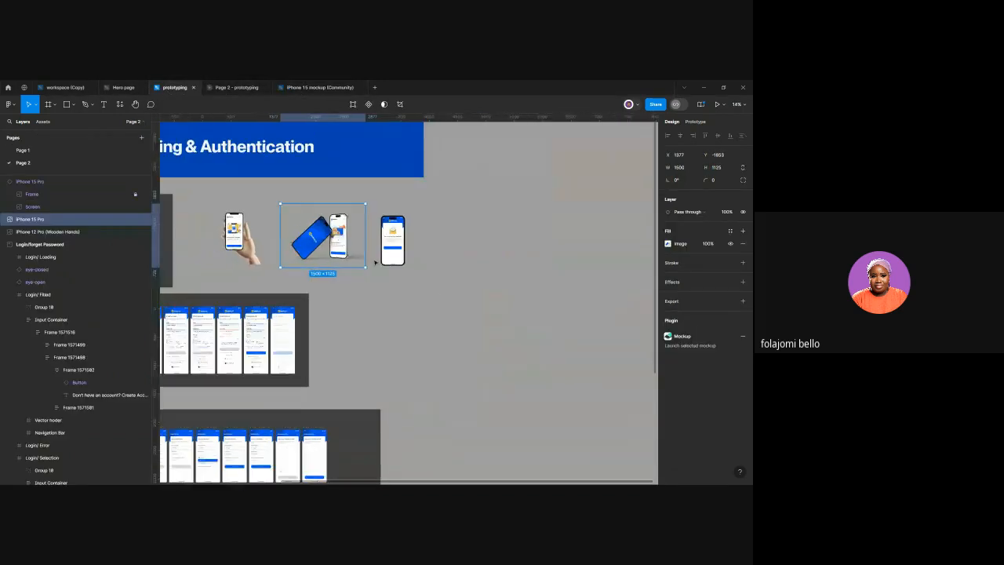
scroll(393, 247, left, 3)
scroll(393, 248, up, 5)
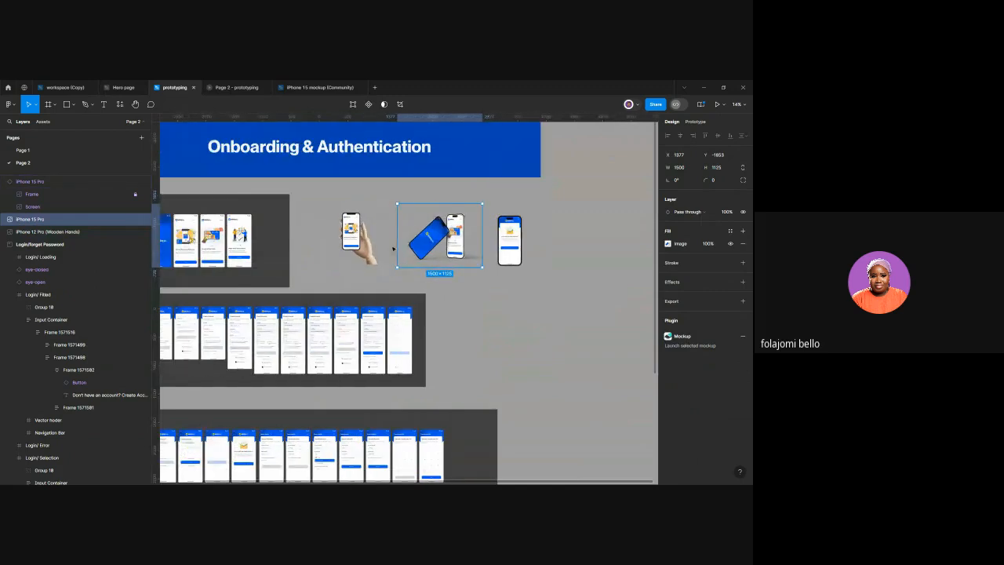
scroll(393, 247, right, 5)
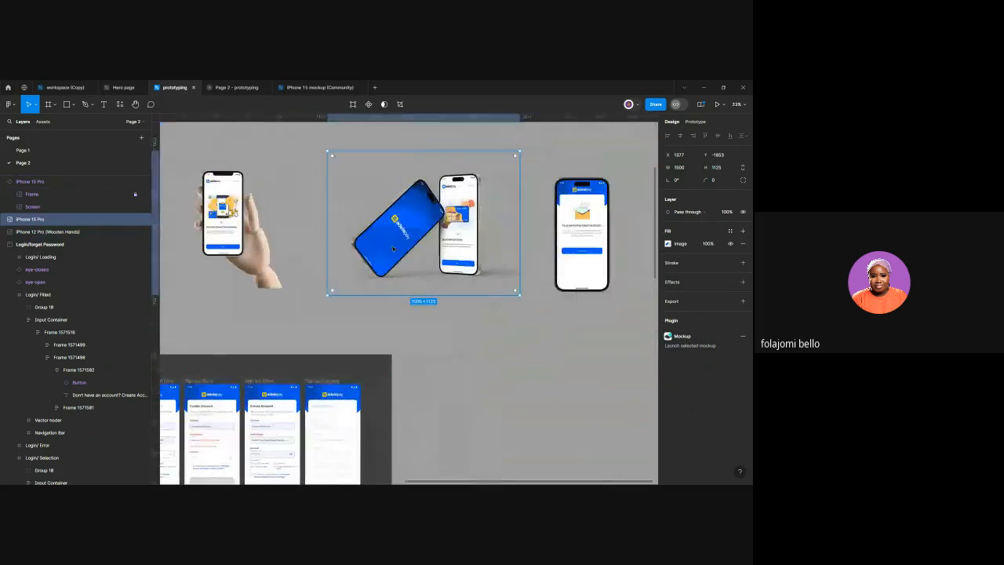
click(425, 249)
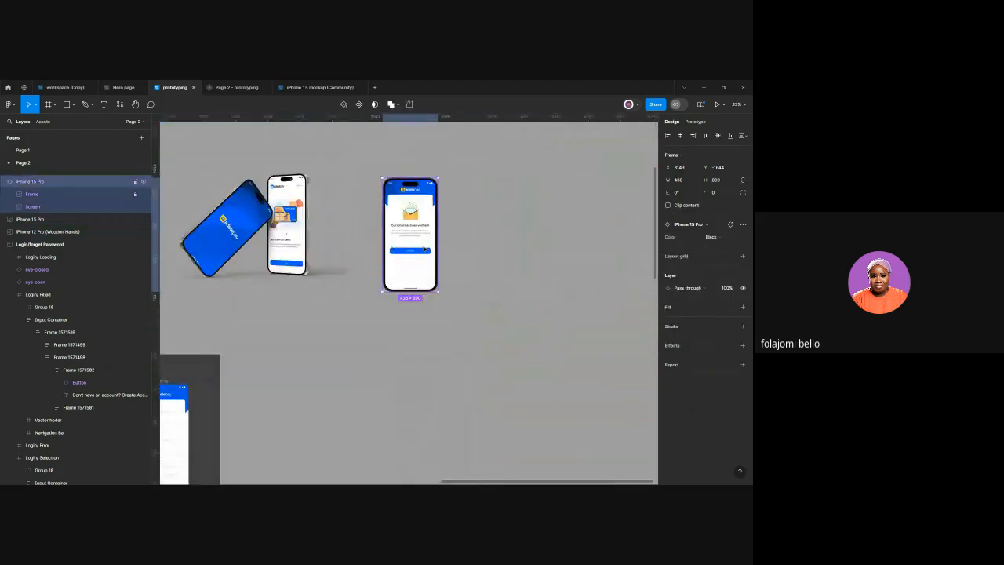
Draw a frame about 2845 × 1454 in the empty canvas area below the iPhone 15 Pro mockup
scroll(332, 246, down, 2)
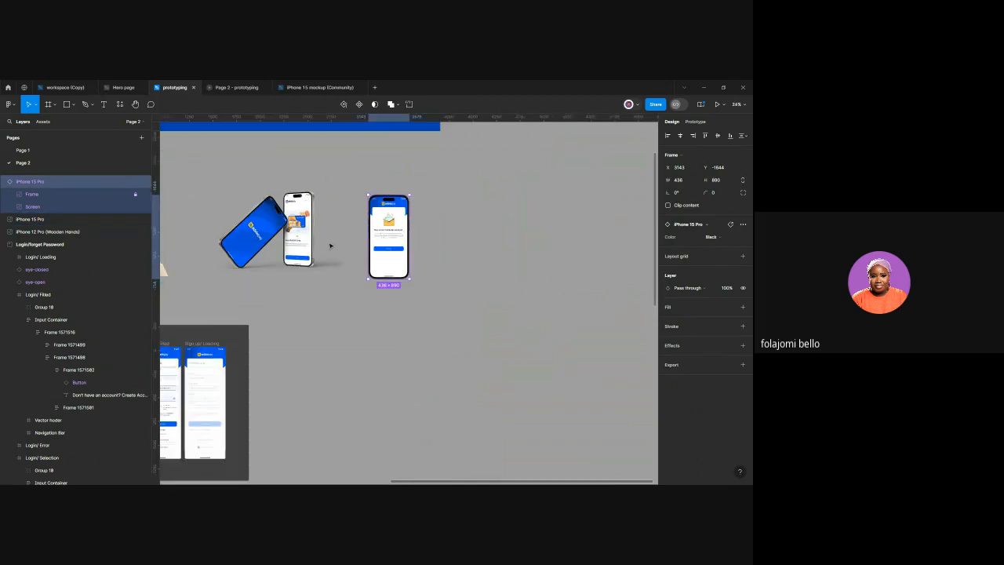
click(46, 104)
mouse_move(328, 325)
mouse_down()
mouse_move(530, 444)
mouse_move(596, 462)
mouse_up()
Fill the new frame with the yellow FFD100 sampled from the adelepay logo on the iPhone 15 Pro mockup
click(667, 306)
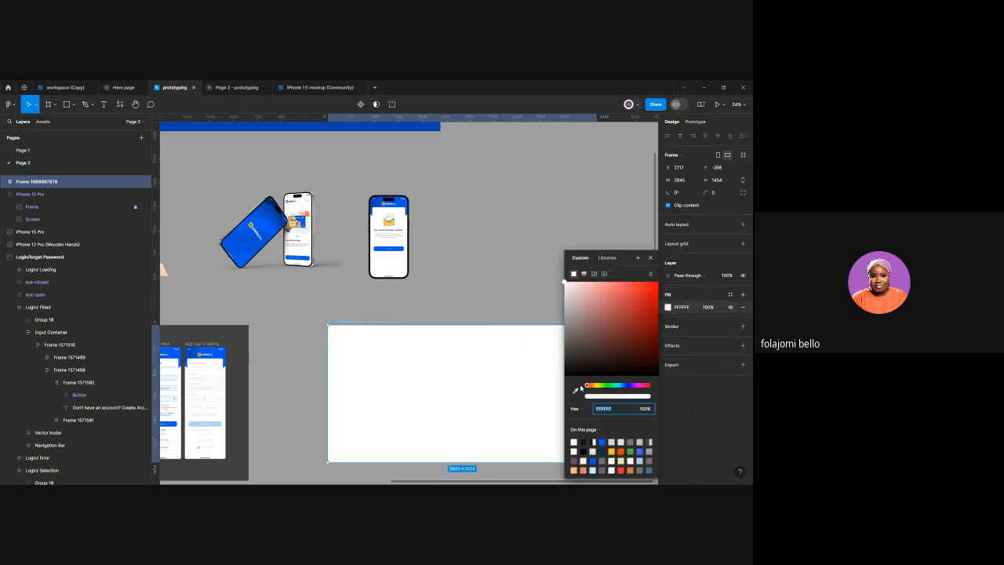
drag(587, 386, 591, 385)
click(574, 390)
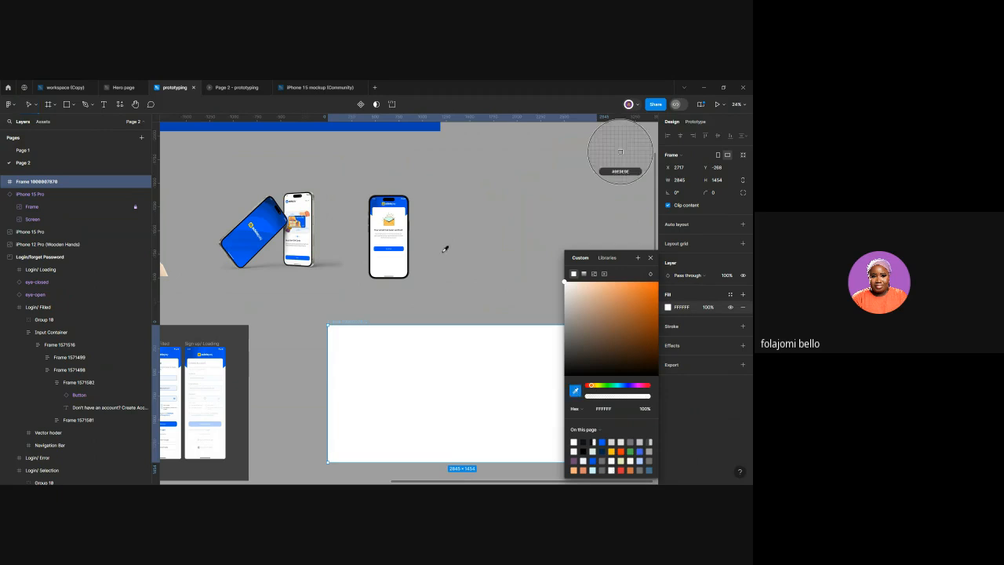
ctrl+scroll(415, 239, up, 5)
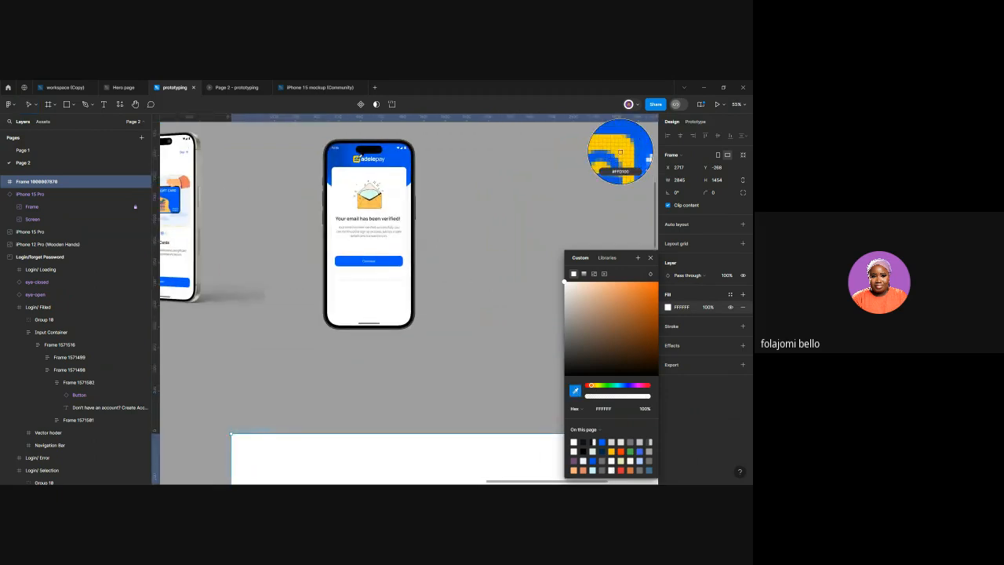
click(621, 151)
ctrl+scroll(373, 271, down, 3)
ctrl+scroll(373, 272, down, 2)
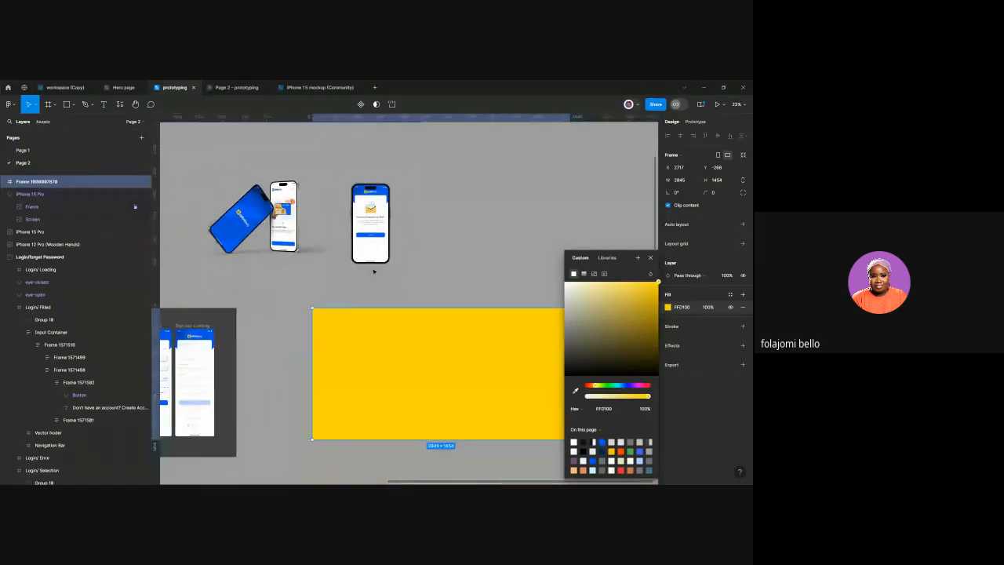
Move the iPhone 12 Pro (Wooden Hands) mockup into the yellow frame
scroll(374, 272, right, 3)
scroll(375, 271, left, 5)
click(242, 231)
drag(242, 230, 514, 377)
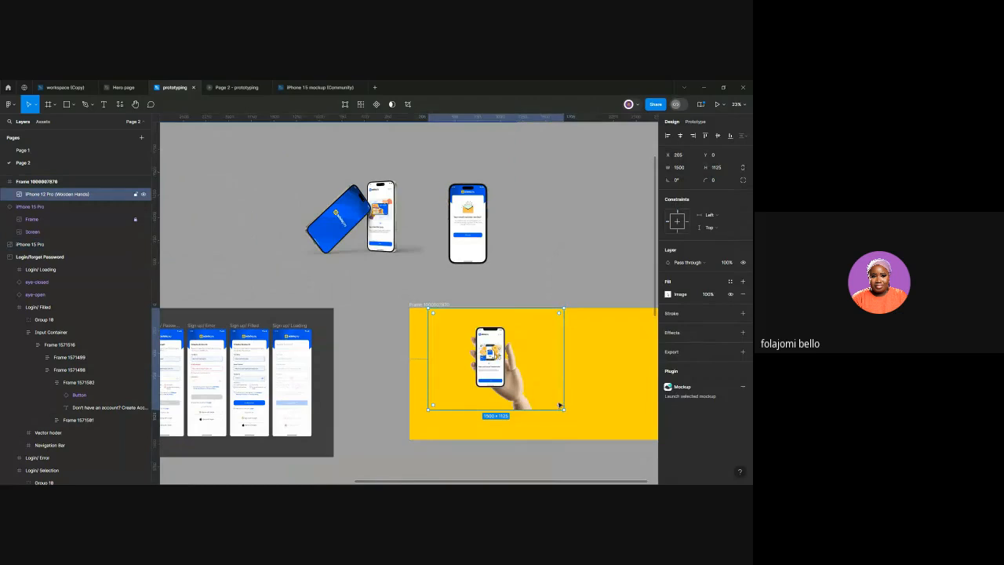
Crop the Wooden Hands mockup's image fill tightly around the hand to about 748 × 924 and place it nearer the yellow frame's centre
click(668, 294)
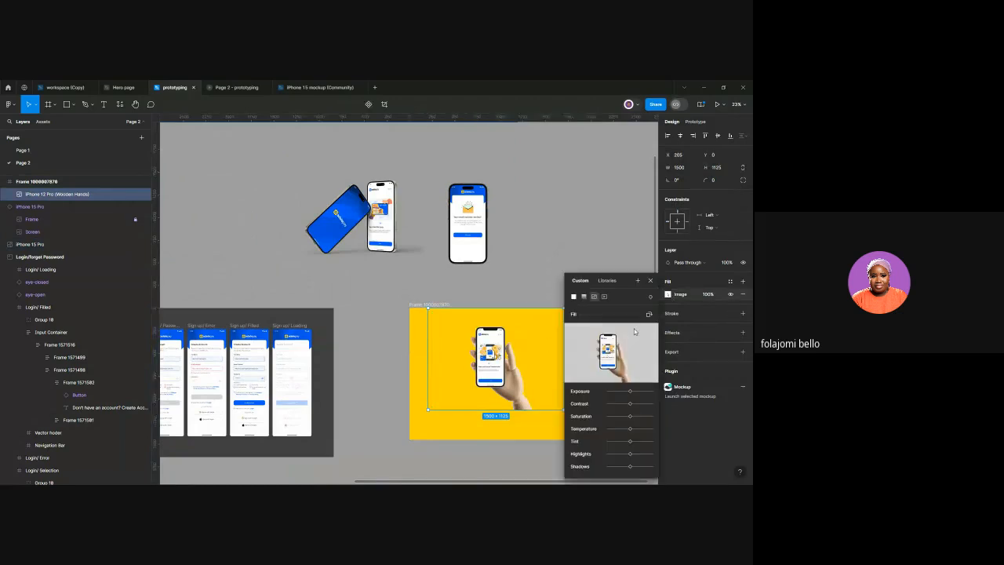
click(587, 311)
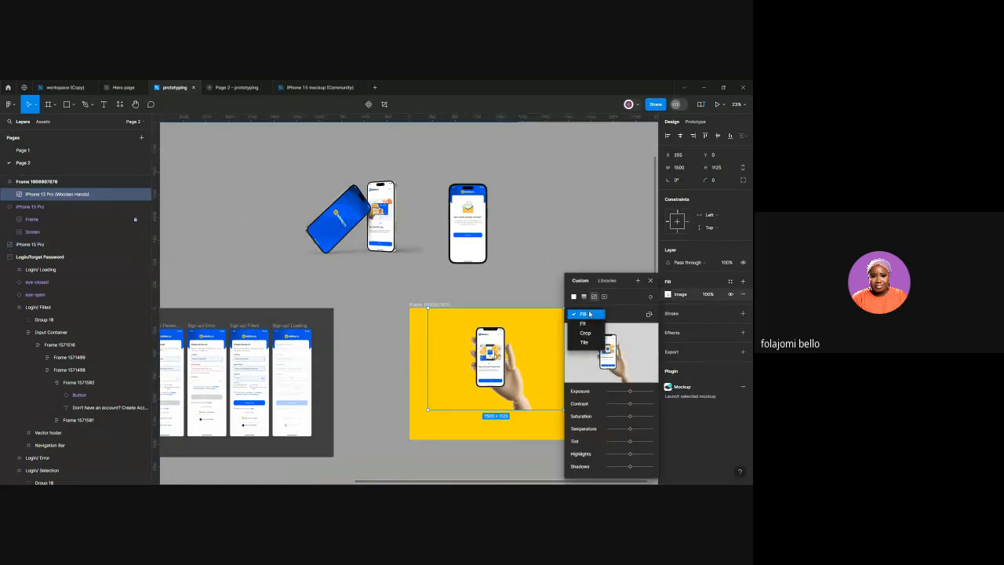
click(586, 334)
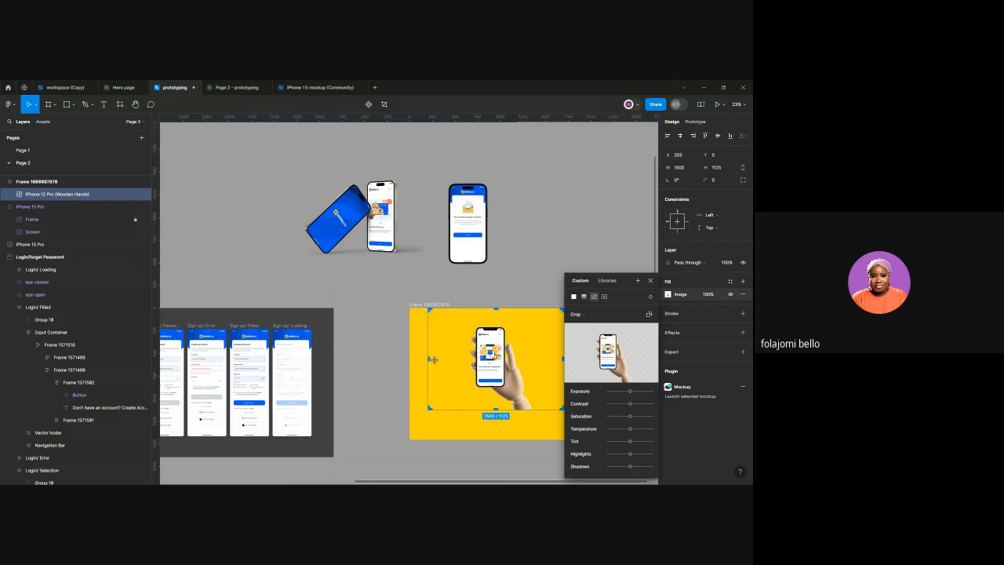
mouse_move(431, 360)
mouse_down()
mouse_move(470, 361)
mouse_move(411, 358)
mouse_up()
scroll(466, 361, right, 3)
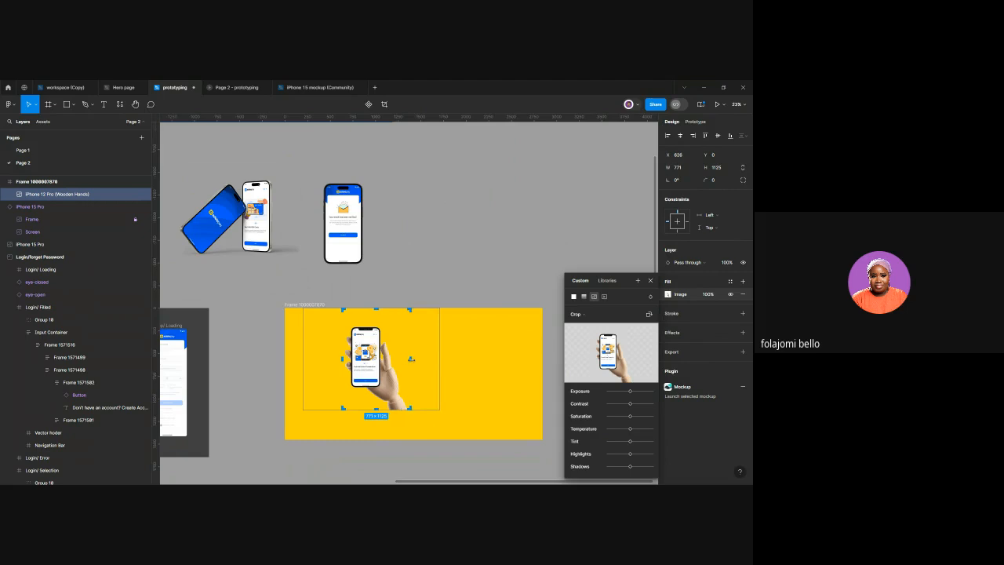
drag(377, 311, 377, 325)
scroll(374, 362, up, 5)
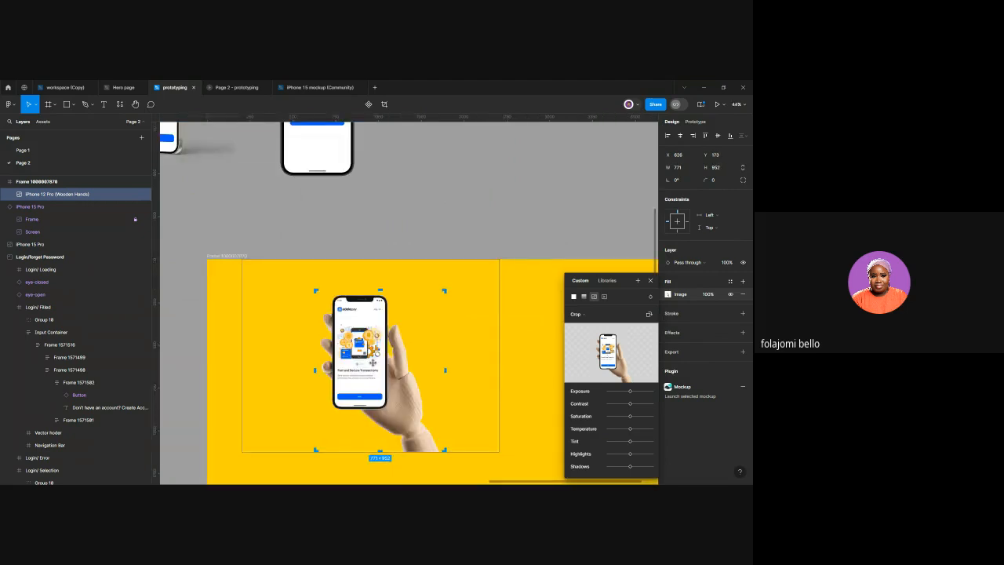
mouse_move(302, 374)
mouse_down()
mouse_move(312, 371)
mouse_move(302, 372)
mouse_up()
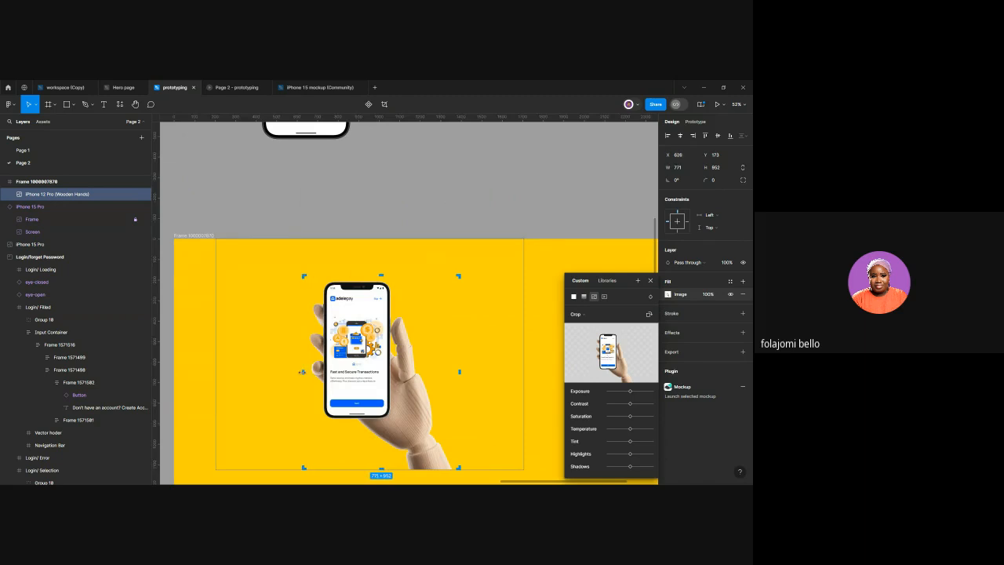
drag(381, 274, 381, 279)
mouse_move(461, 375)
mouse_down()
mouse_move(442, 374)
mouse_move(455, 375)
mouse_up()
key(Return)
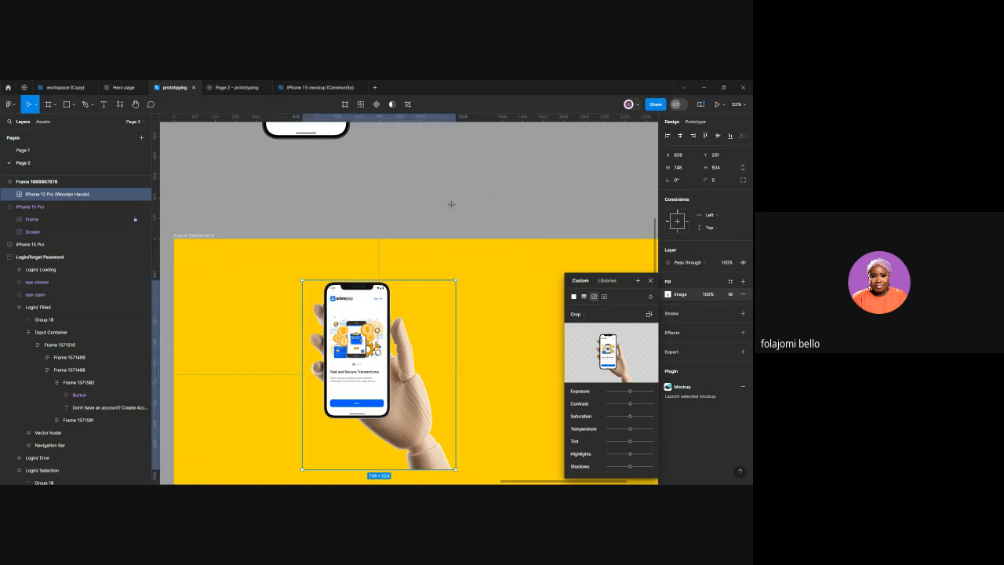
scroll(452, 238, down, 5)
drag(421, 310, 444, 316)
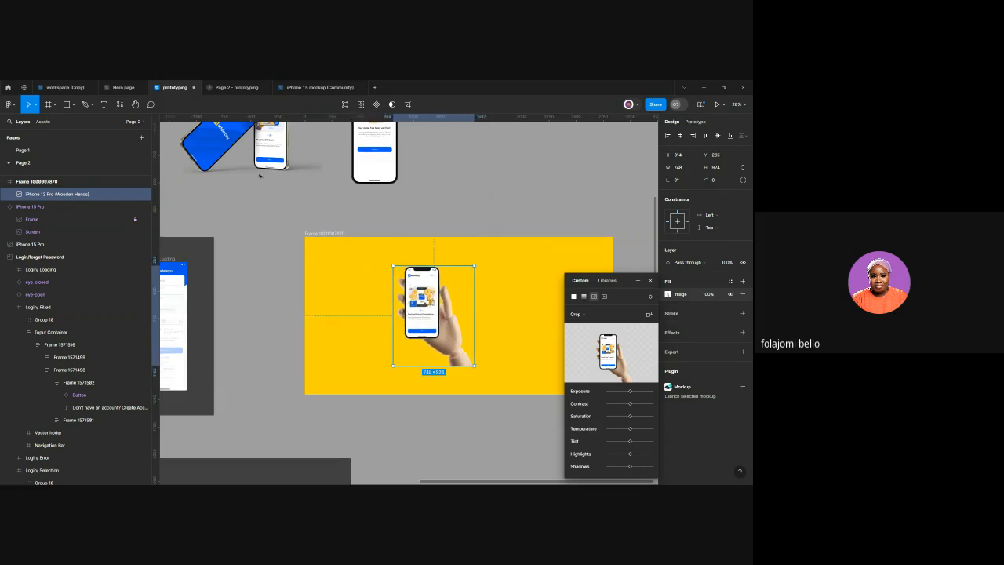
Crop the two-phone iPhone 15 Pro mockup's image fill tightly around both phones to about 1049 × 834
scroll(262, 172, up, 3)
click(263, 173)
scroll(260, 184, right, 3)
scroll(260, 185, left, 3)
scroll(249, 210, left, 3)
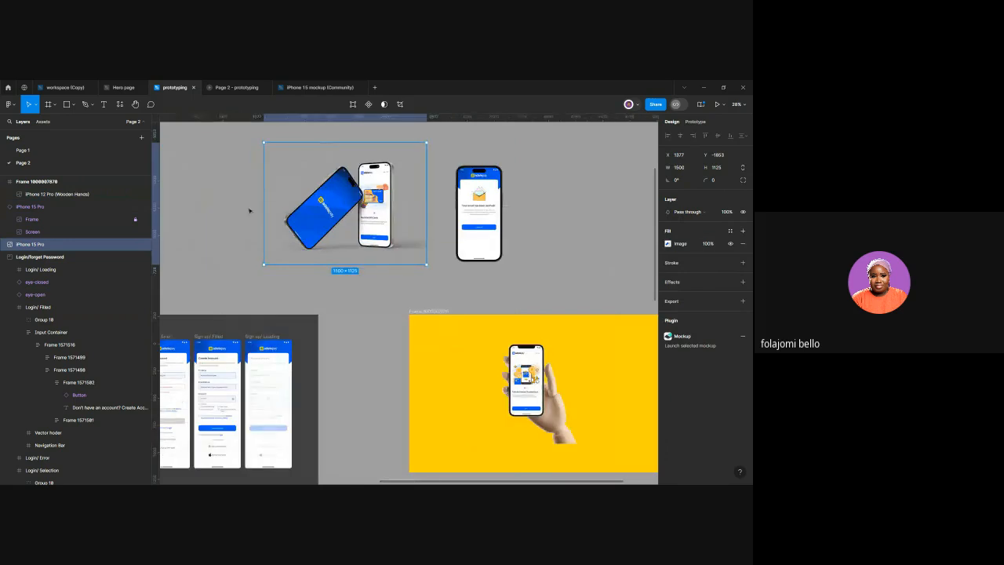
click(670, 243)
click(591, 279)
click(594, 298)
scroll(350, 143, up, 3)
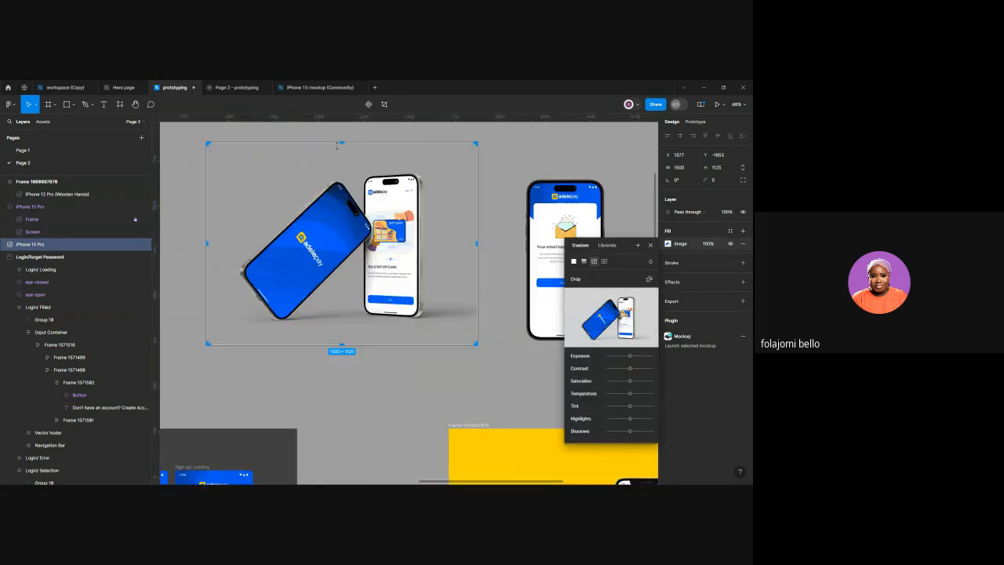
drag(341, 142, 340, 170)
drag(208, 260, 241, 263)
drag(357, 344, 357, 322)
drag(476, 249, 424, 251)
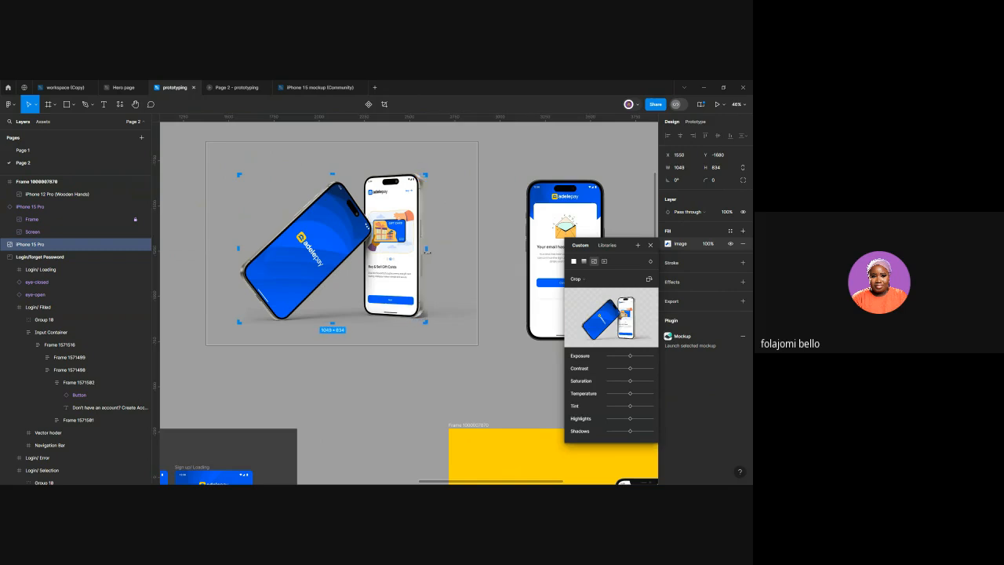
Move the cropped two-phone mockup into the yellow frame, directly beside the wooden-hand mockup
ctrl+scroll(471, 257, down, 5)
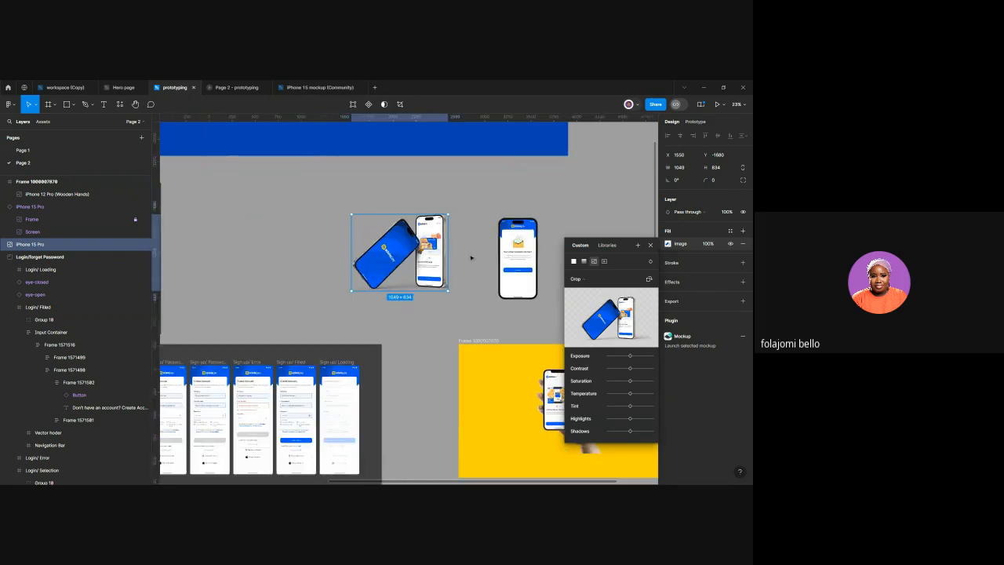
ctrl+scroll(470, 257, down, 5)
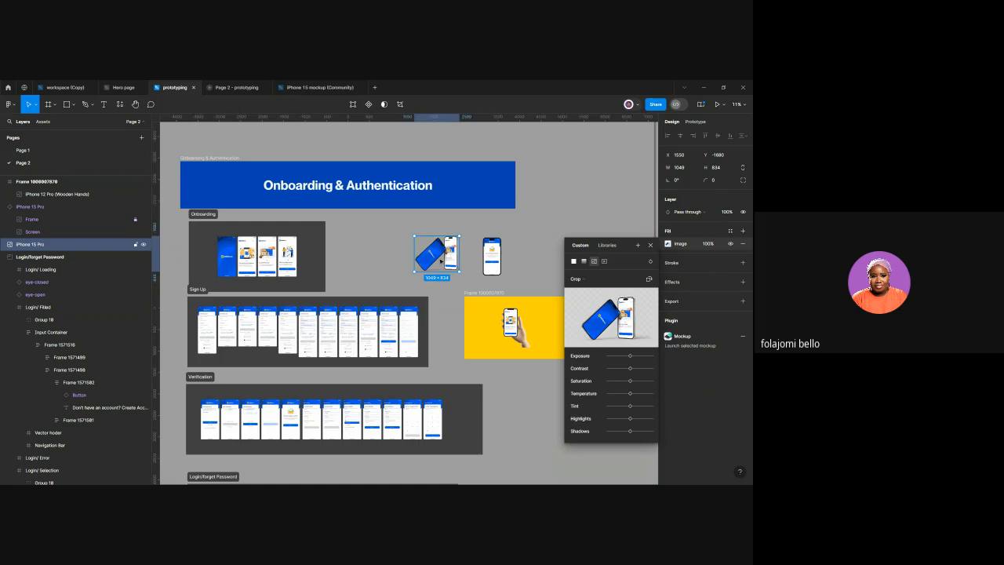
drag(442, 261, 519, 332)
scroll(428, 333, right, 3)
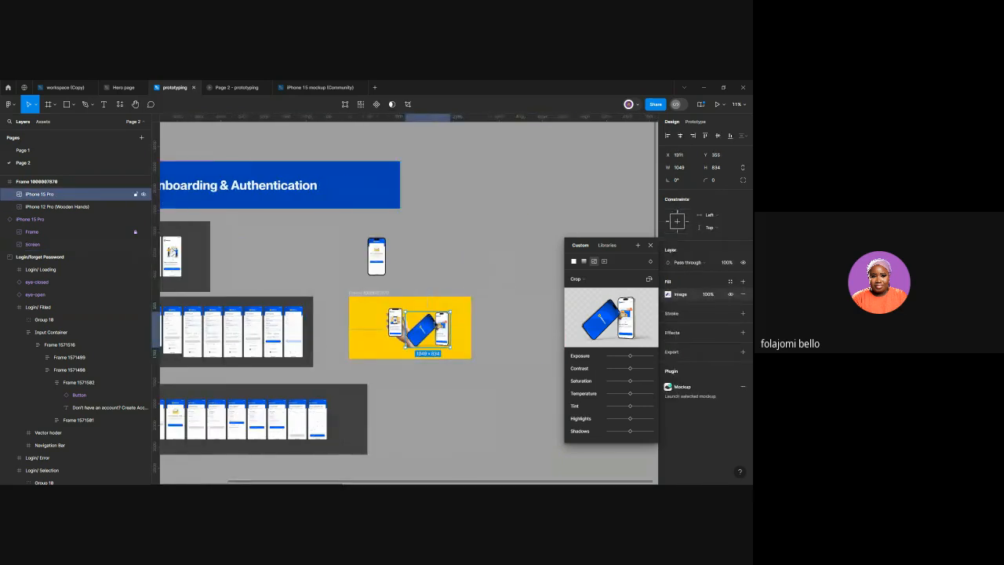
scroll(435, 322, left, 3)
scroll(434, 320, right, 3)
ctrl+scroll(406, 319, up, 5)
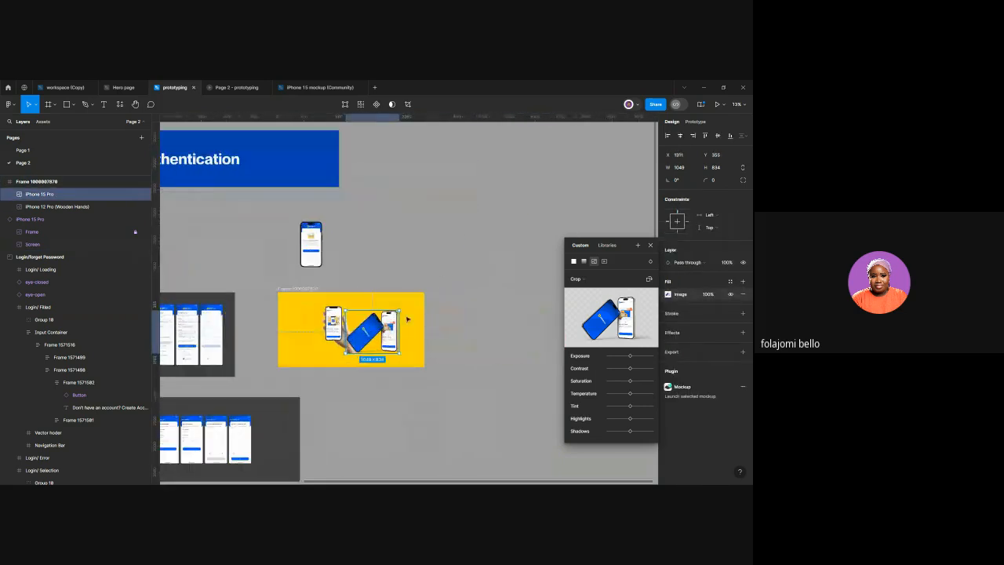
scroll(374, 333, left, 1)
ctrl+scroll(374, 332, up, 3)
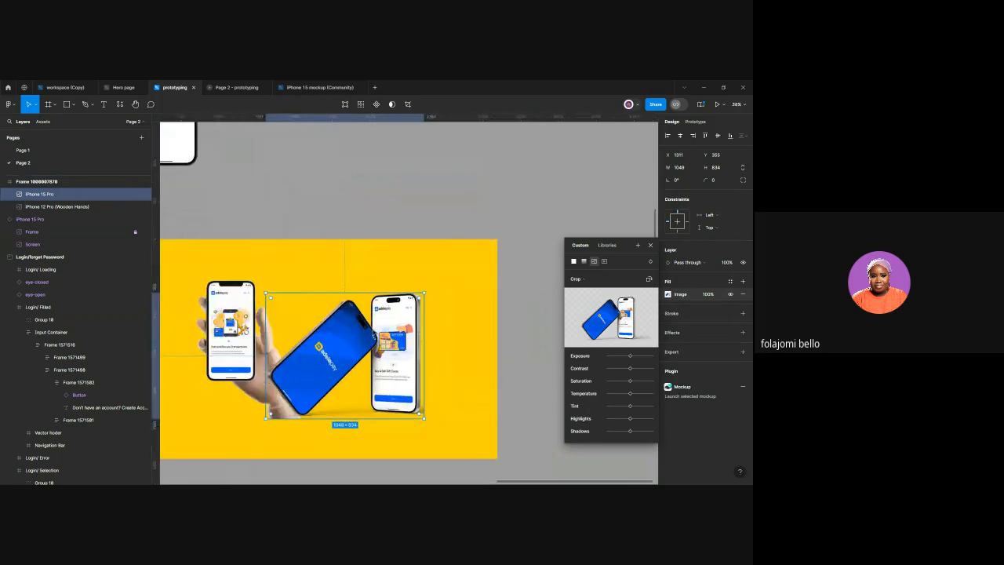
drag(318, 351, 309, 342)
Bring the wooden-hand mockup in front of the two-phone mockup and shift both closer together so they overlap
click(278, 338)
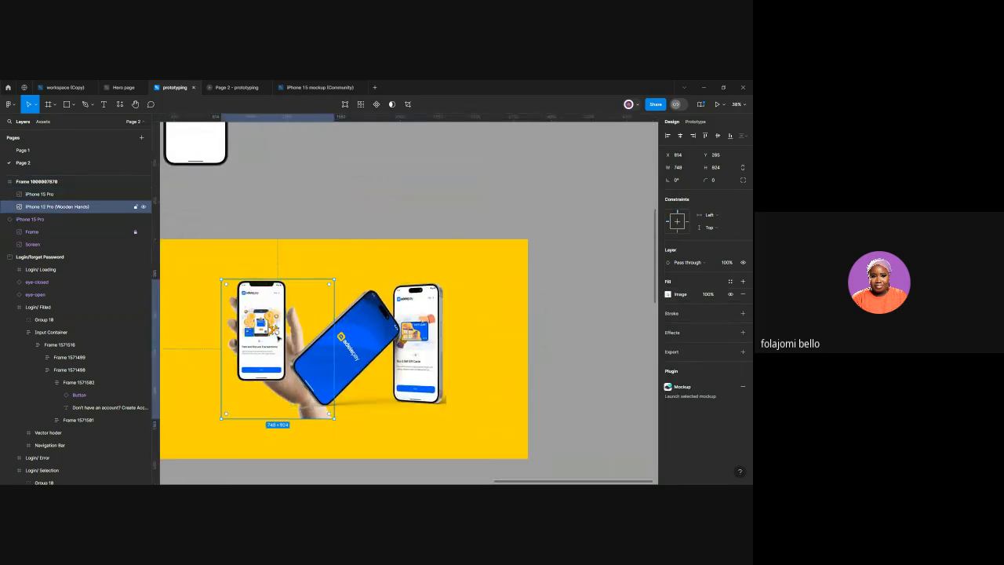
key(ctrl+])
drag(289, 357, 300, 354)
mouse_move(391, 360)
mouse_down()
mouse_move(360, 361)
mouse_move(373, 359)
mouse_up()
Move the single iPhone 15 Pro mockup into the yellow frame, to the left of the wooden-hand mockup
scroll(296, 273, down, 2)
drag(230, 182, 224, 335)
scroll(225, 335, right, 2)
scroll(235, 337, left, 3)
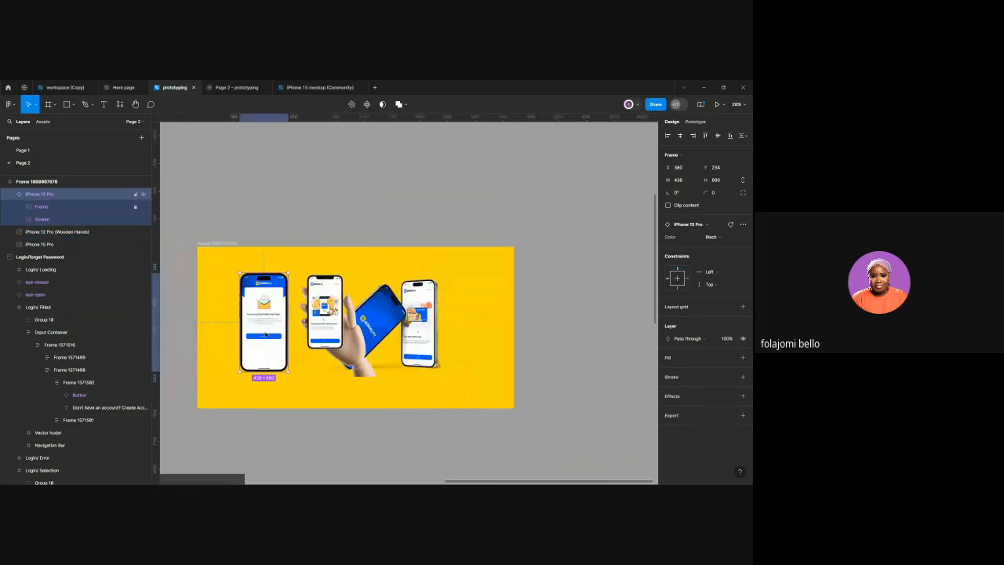
Duplicate the yellow mockup frame and select the wooden-hand mockup in the copy
scroll(265, 335, down, 1)
click(224, 260)
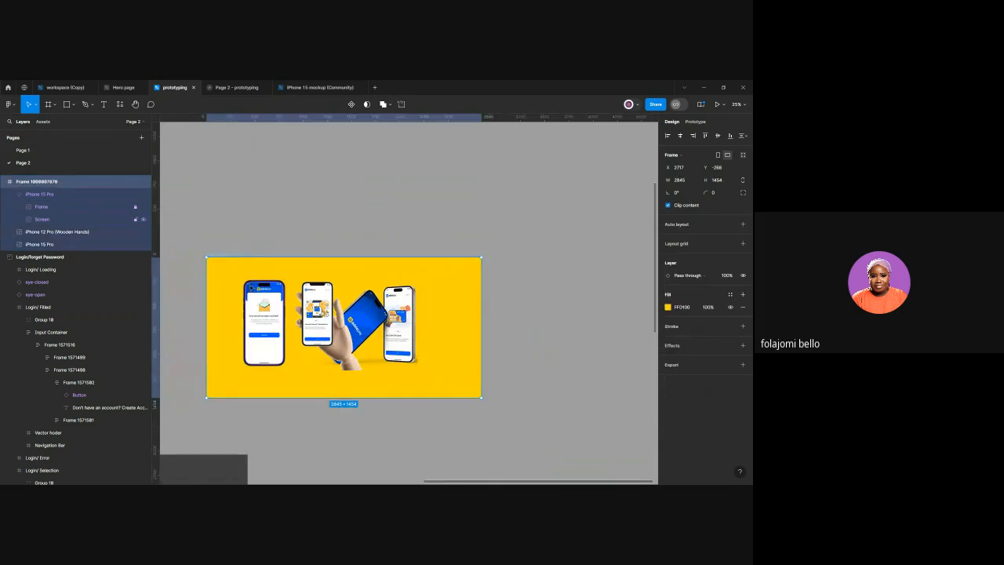
key(ctrl+d)
click(506, 320)
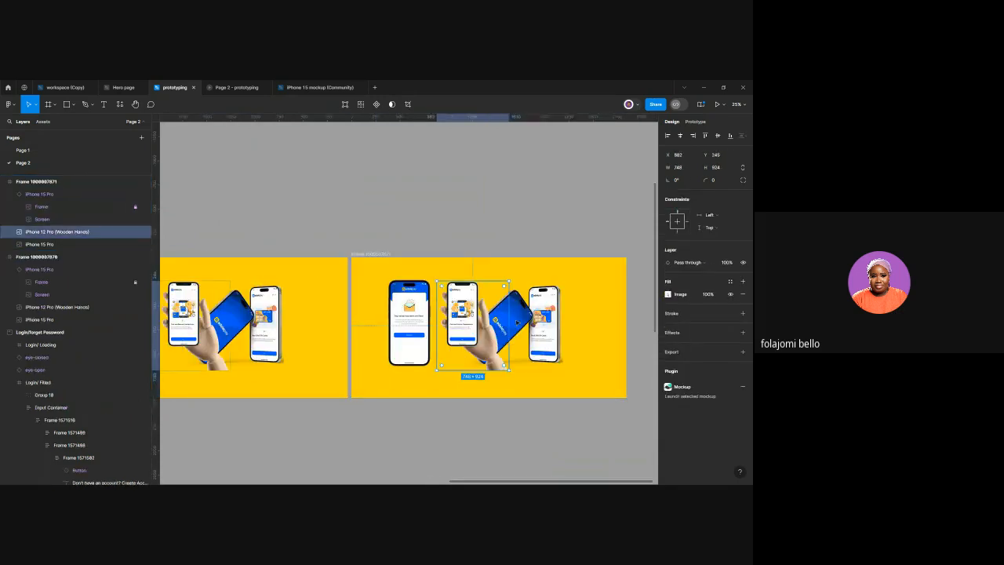
Move the wooden-hand and two-phone mockups together out of the copied yellow frame onto the empty canvas above it
shift+click(514, 333)
drag(506, 336, 474, 201)
Place two more evenly spaced copies of the iPhone 15 Pro mockup in a row and narrow the frame to 2235 px wide
click(418, 311)
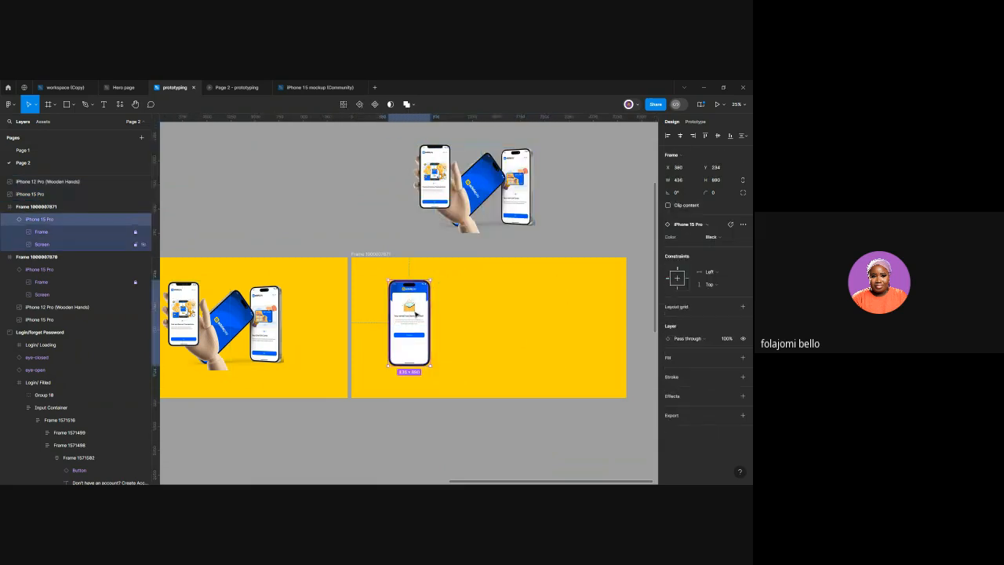
drag(416, 312, 468, 312)
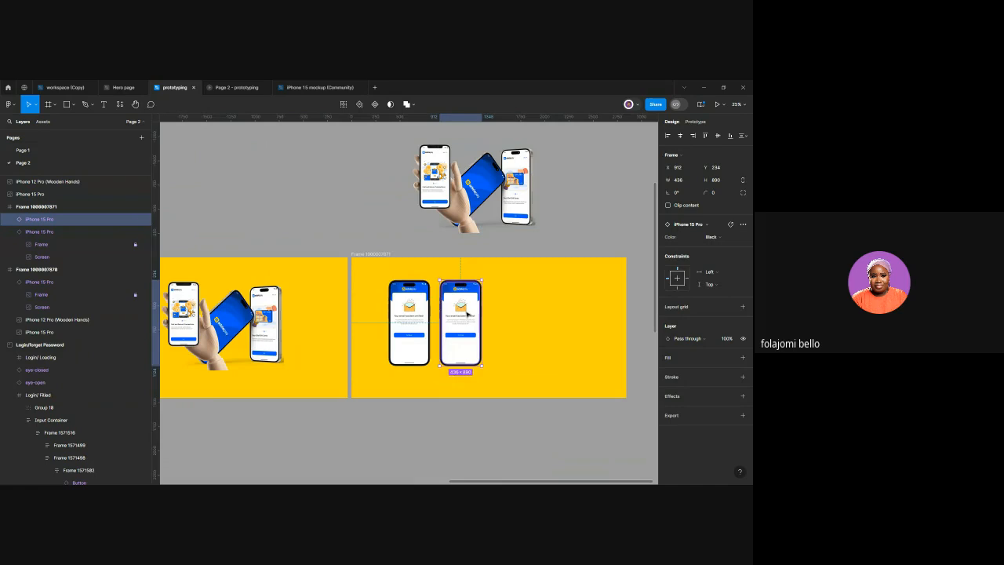
key(ctrl+d)
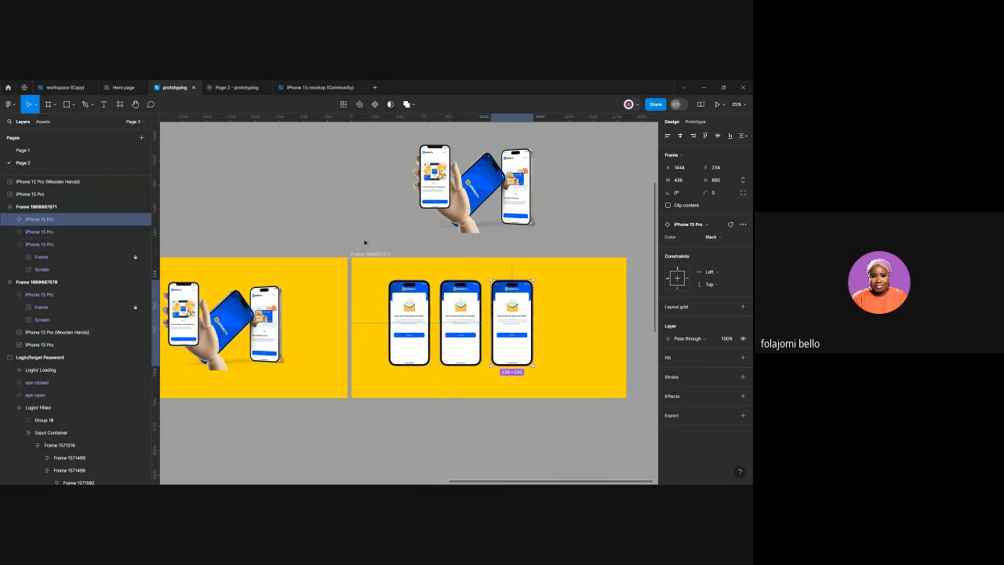
click(369, 254)
drag(626, 329, 567, 331)
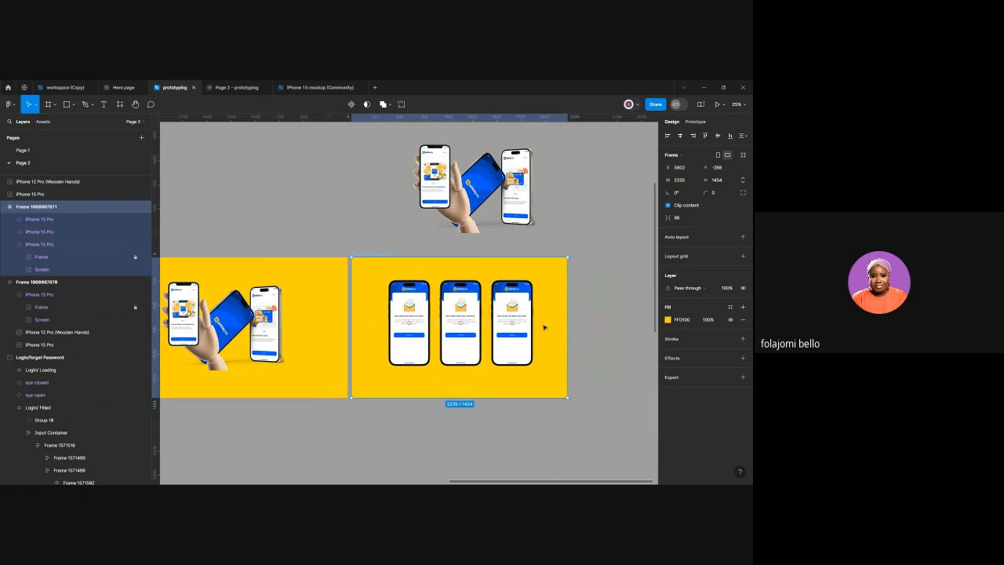
Stagger the three iPhone mockups by lowering the middle one and raising the two outer ones
scroll(490, 332, up, 3)
scroll(491, 331, up, 3)
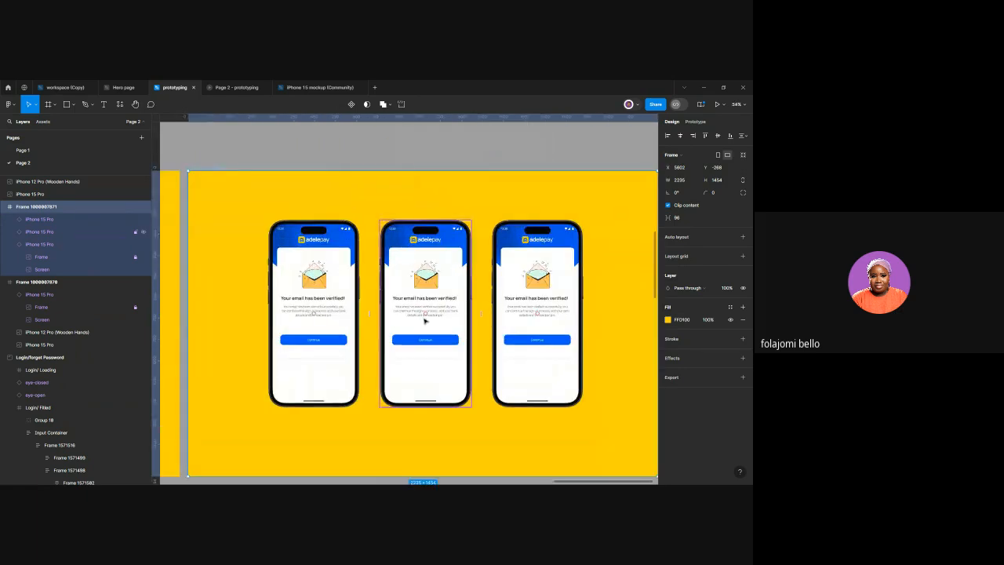
drag(425, 320, 425, 380)
drag(519, 305, 519, 293)
drag(352, 307, 357, 296)
scroll(492, 284, down, 3)
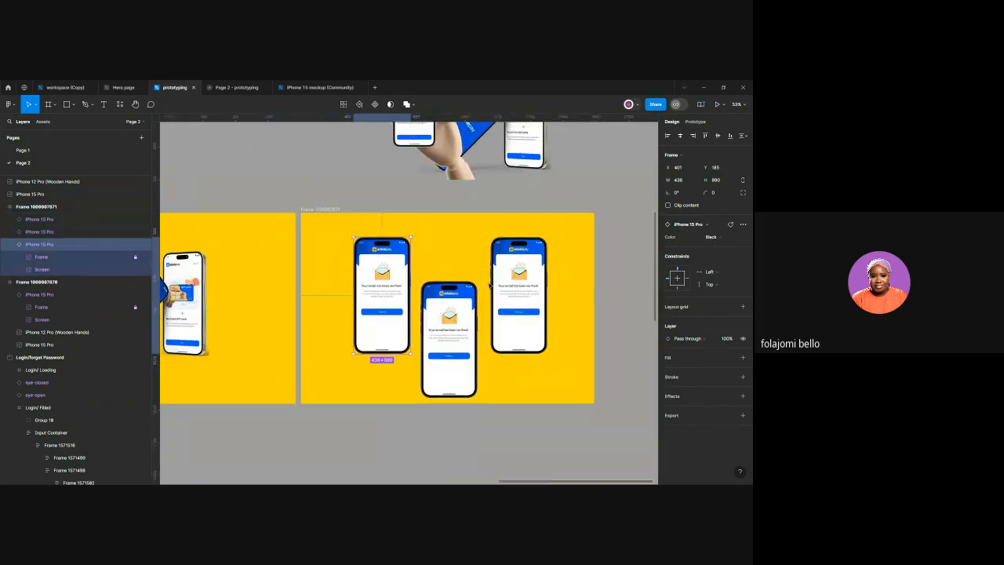
Duplicate the yellow frame with the three staggered phones
scroll(491, 283, down, 2)
click(379, 169)
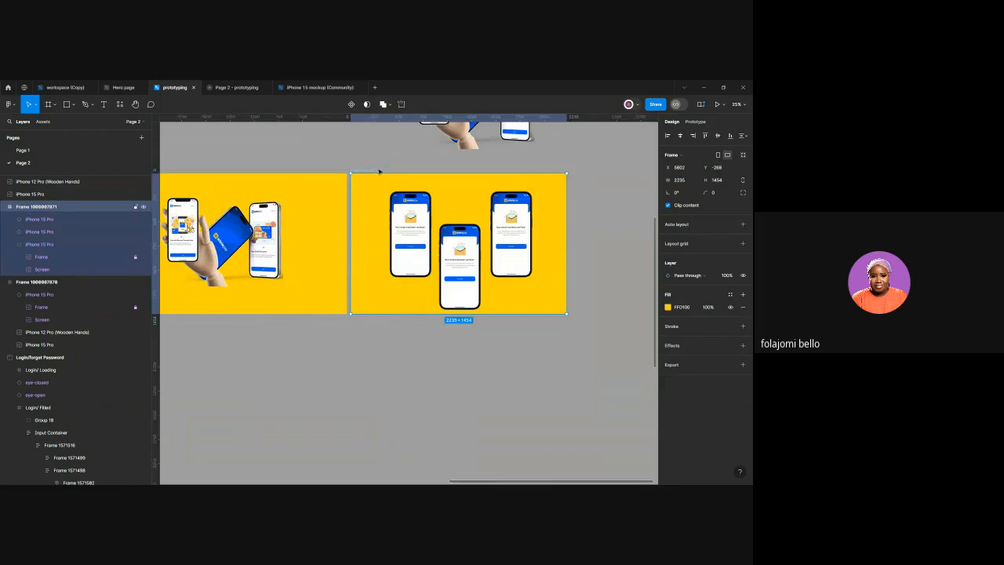
key(ctrl+d)
scroll(518, 254, up, 3)
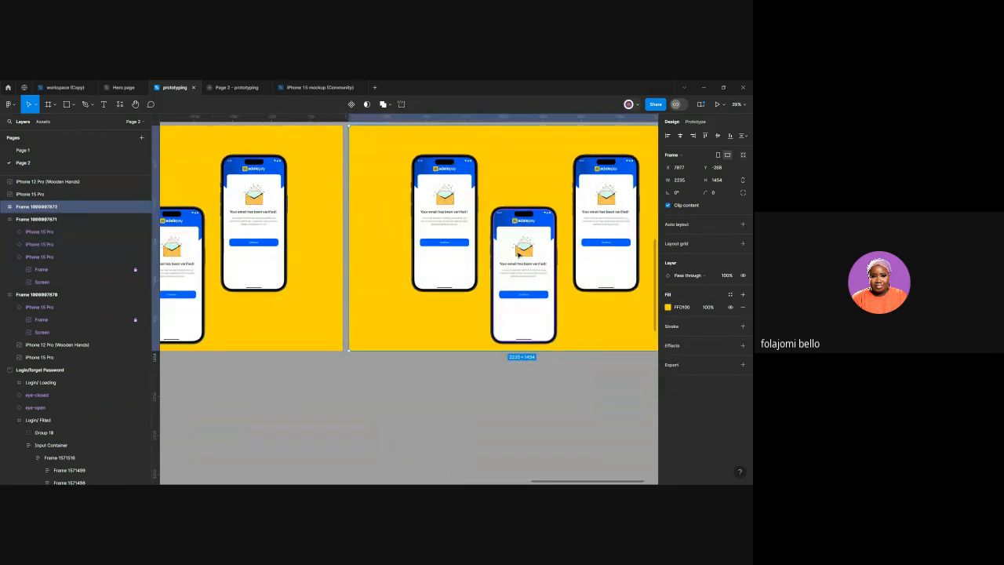
scroll(518, 254, down, 3)
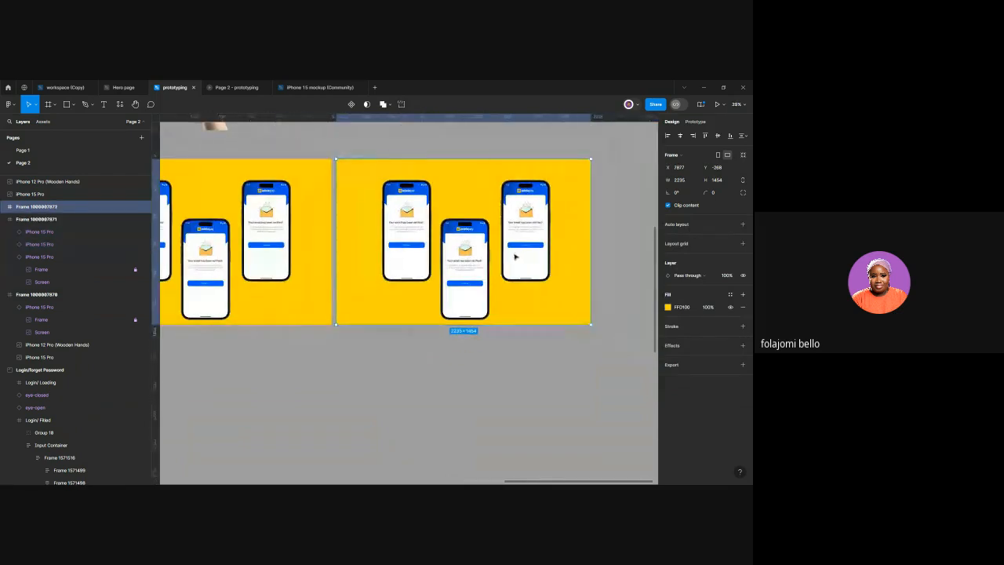
Move the copied frame's three phones up and left together so the outer two are cropped by the frame's upper edge
click(415, 247)
shift+click(449, 257)
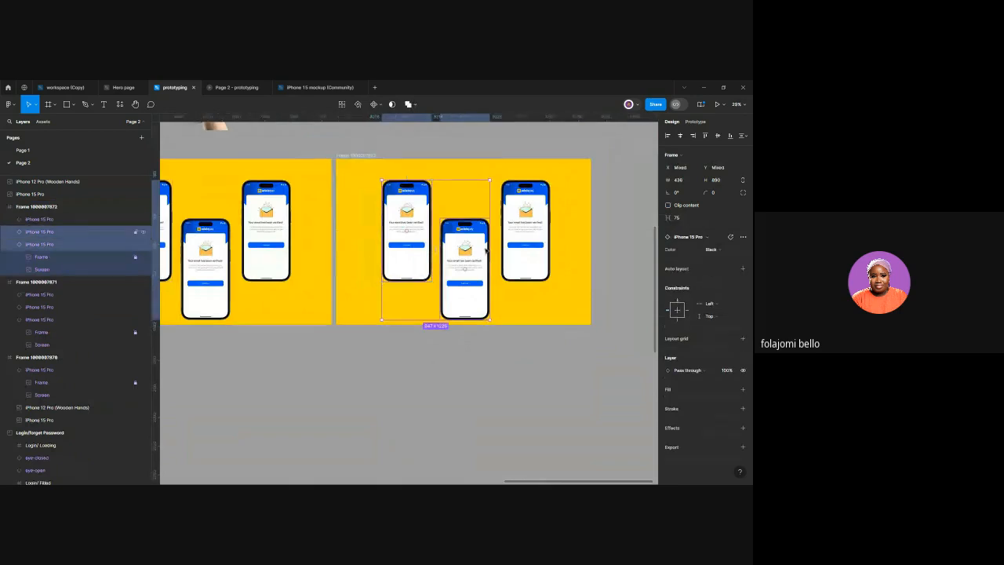
shift+click(515, 243)
drag(444, 249, 434, 216)
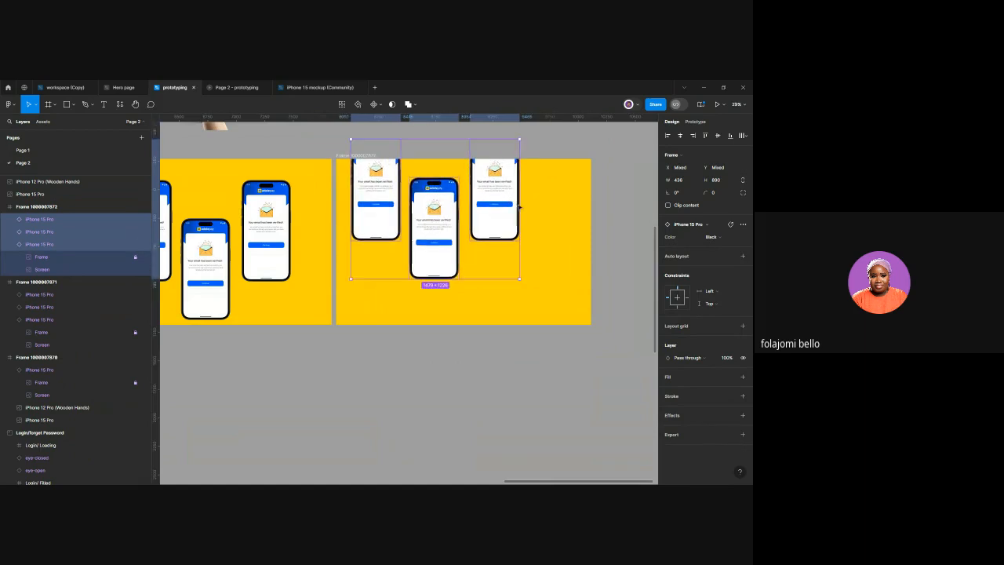
Place a copy of the left phone directly below it, nudged down to leave a small gap between them
click(376, 223)
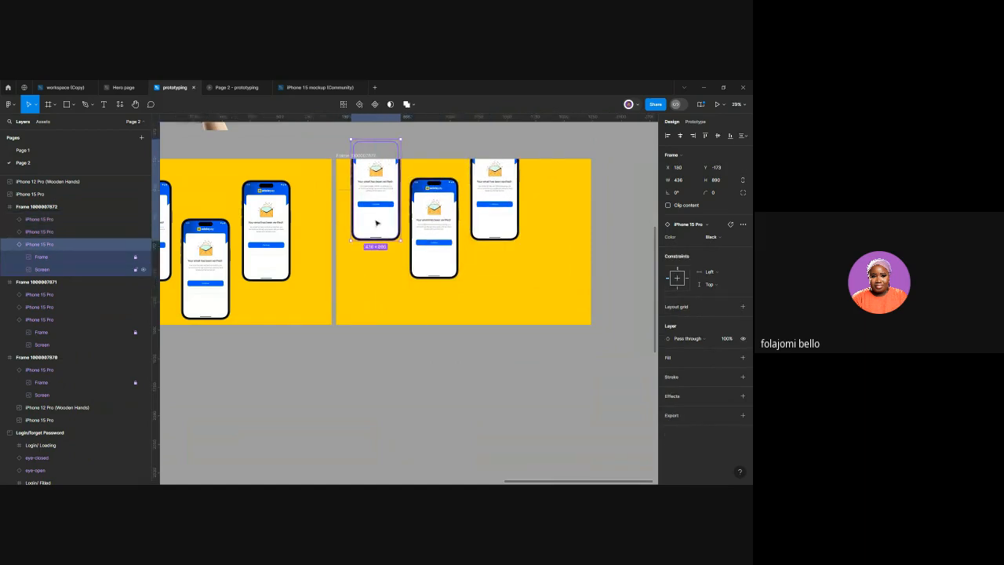
drag(381, 222, 384, 315)
key(Down)
key(Down)
key(Down)
key(Down)
key(Down)
key(Down)
key(Down)
key(Down)
key(Down)
key(Down)
key(Down)
key(Down)
key(Down)
key(Down)
key(Down)
key(Down)
key(Down)
key(Down)
key(Down)
key(Down)
key(Down)
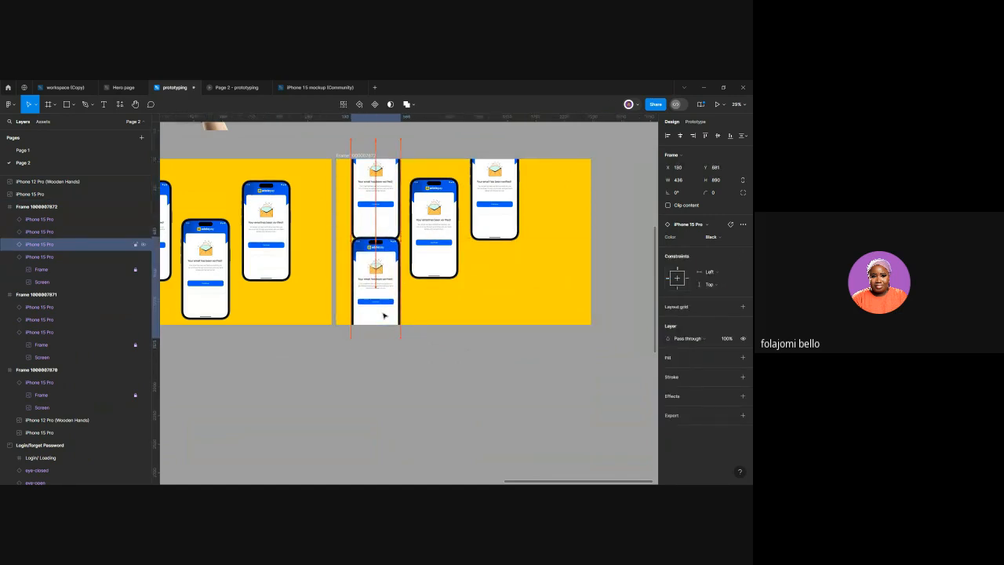
key(Down)
key(Down)
key(Down)
key(Down)
key(Down)
key(Down)
key(Down)
key(Down)
key(Down)
key(Down)
key(Down)
key(Down)
key(Down)
key(Down)
key(Down)
key(Down)
key(Down)
key(Down)
key(Down)
key(Down)
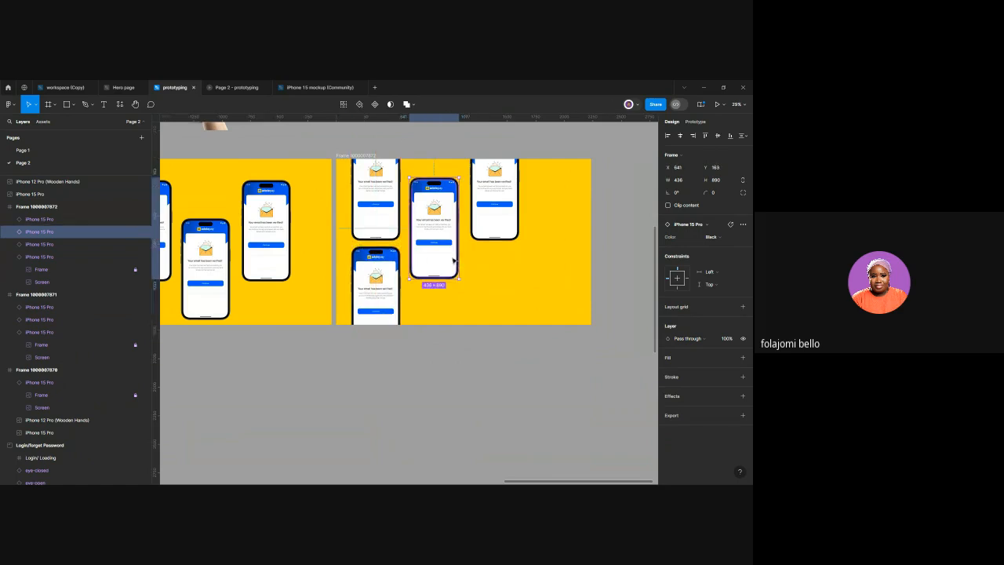
Place a copy of the middle phone below the right phone, nudged into line with it at X 1178, Y 745
drag(443, 259, 498, 315)
key(Left)
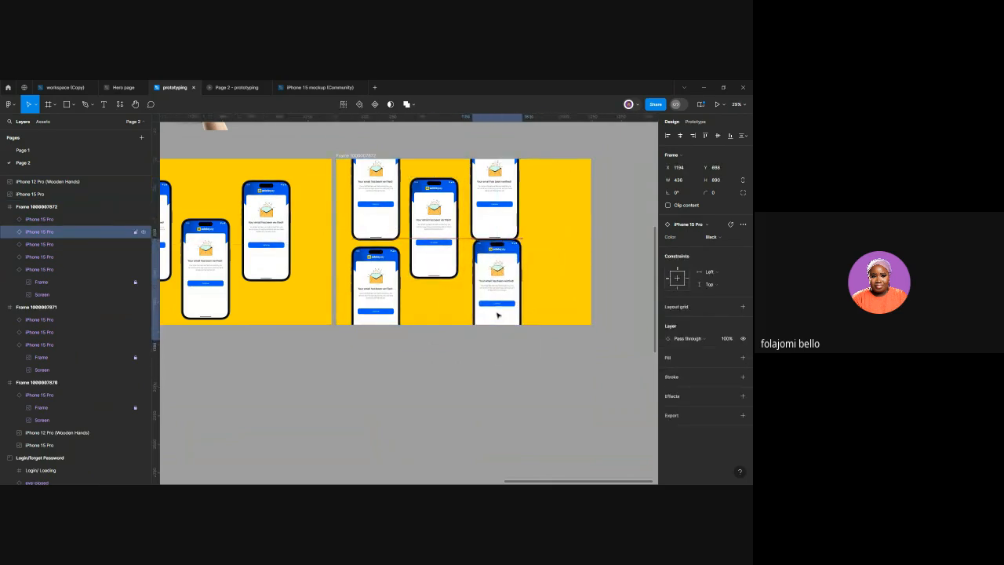
key(Down)
key(Down)
key(Down)
key(Down)
key(Down)
key(Down)
key(Down)
key(Down)
key(Down)
key(Down)
key(Down)
key(Down)
key(Down)
key(Down)
key(Down)
key(Down)
key(Down)
key(Down)
key(Down)
key(Down)
key(Down)
key(Down)
key(Down)
key(Down)
key(Down)
key(Down)
key(Down)
key(Down)
key(Down)
key(Down)
key(Down)
key(Down)
key(Down)
key(Down)
key(Down)
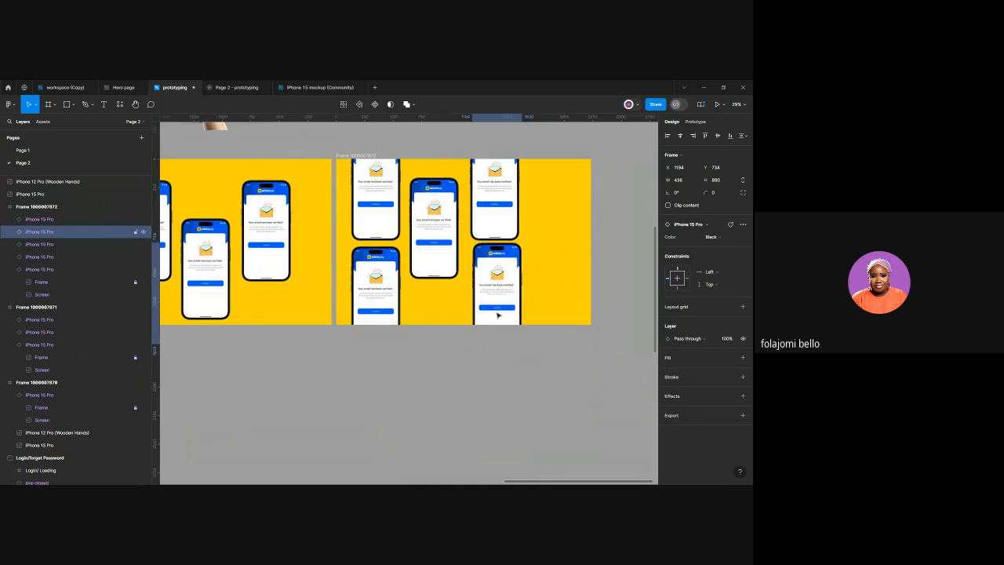
key(Left)
key(Left)
key(Left)
key(Left)
key(Left)
key(Left)
key(Left)
key(Left)
key(Left)
key(Left)
key(Left)
key(Left)
key(Left)
key(Left)
key(Left)
key(Left)
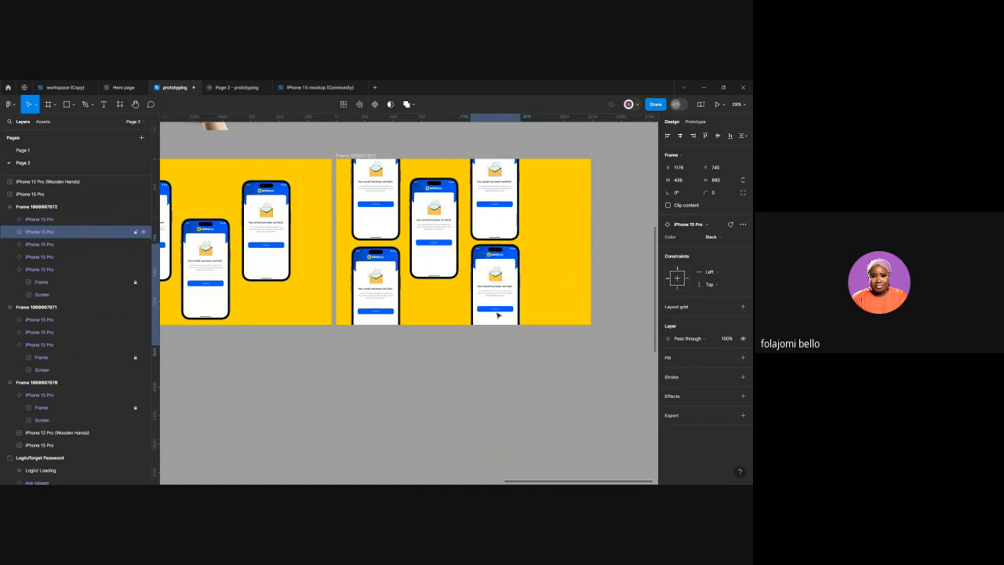
Narrow the five-phone frame from its right edge to about 1867 px wide
click(356, 156)
drag(590, 251, 549, 249)
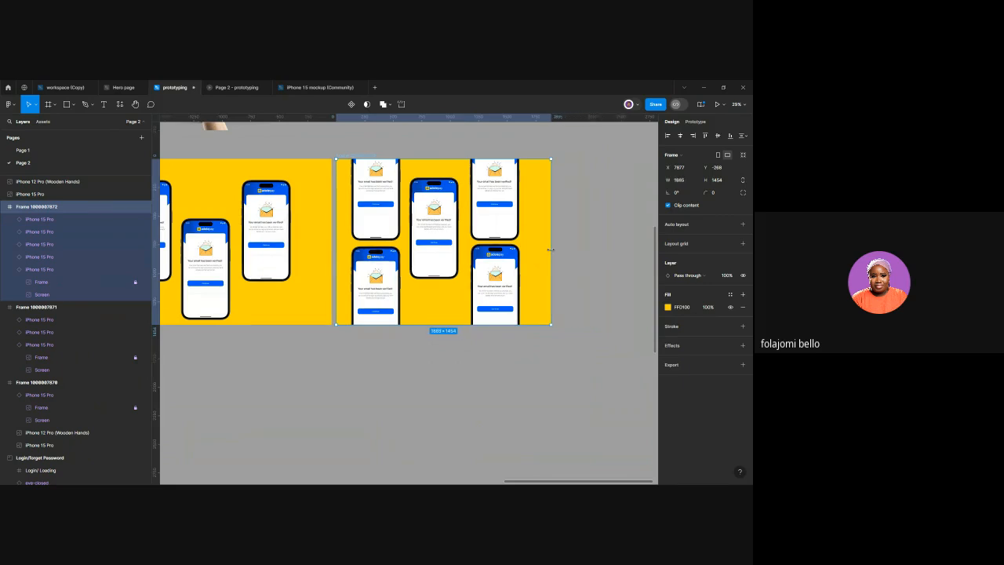
click(481, 351)
Duplicate the staggered three-phone frame and delete all three phones from the copy
scroll(480, 351, down, 4)
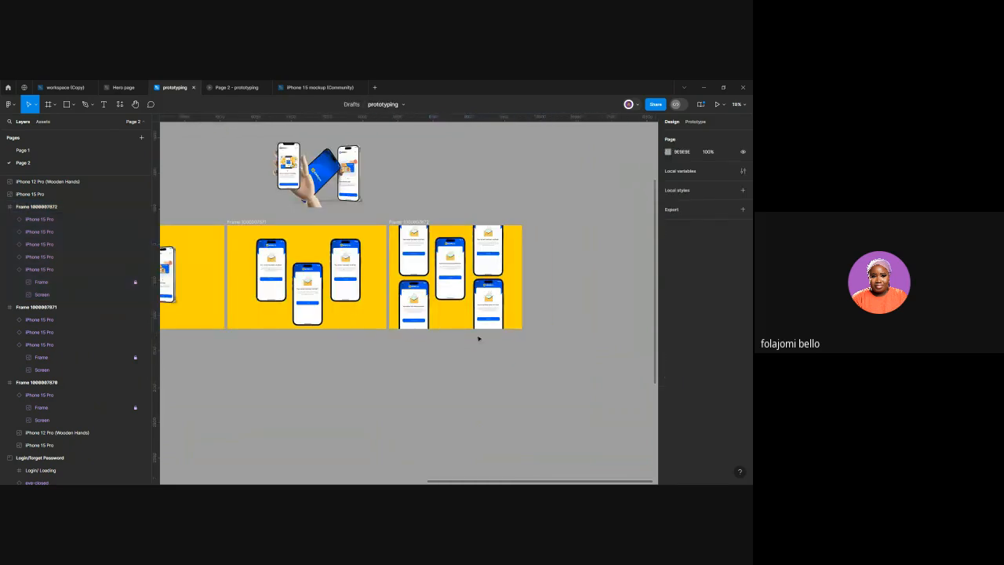
scroll(479, 338, up, 4)
scroll(431, 302, down, 5)
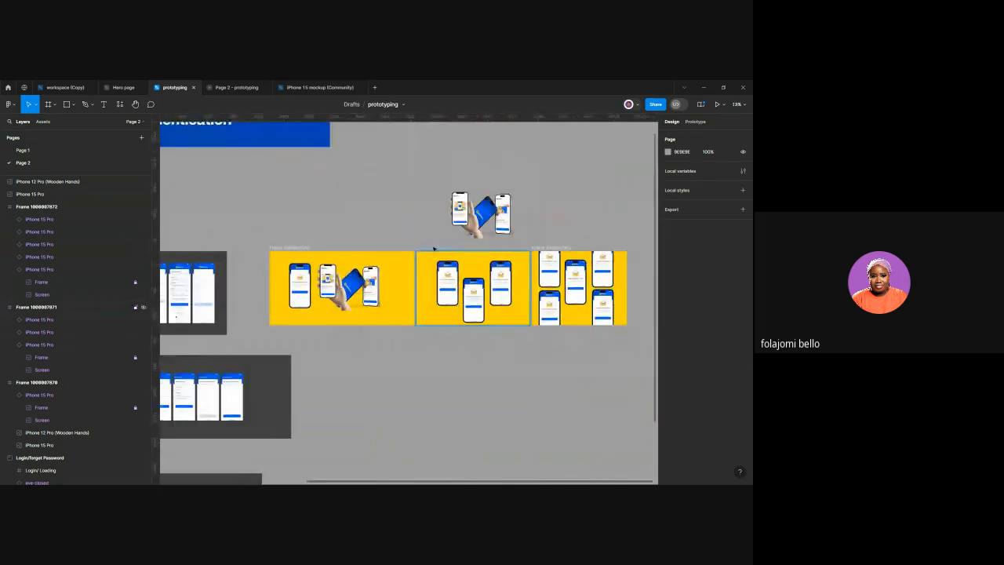
click(434, 249)
key(ctrl+d)
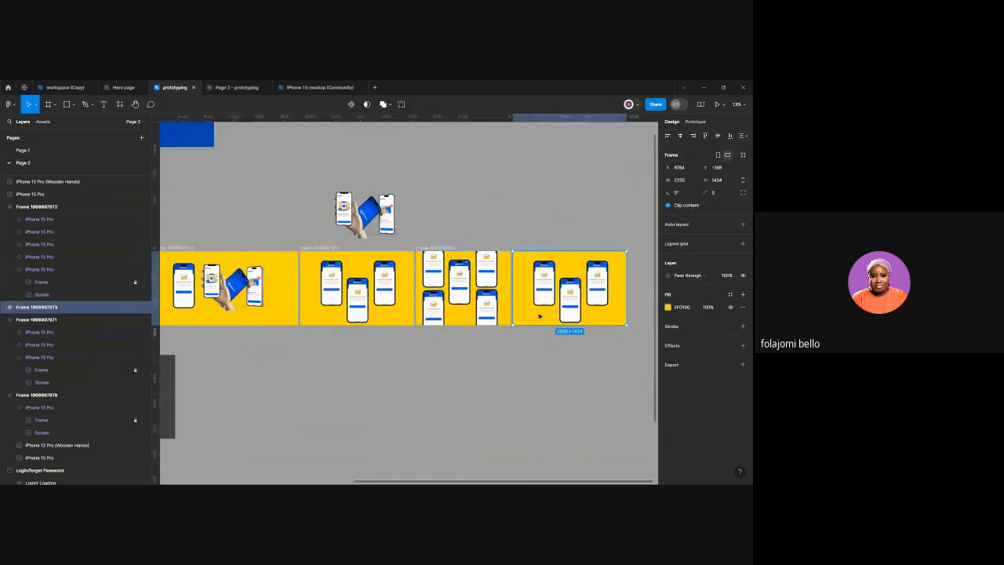
click(566, 292)
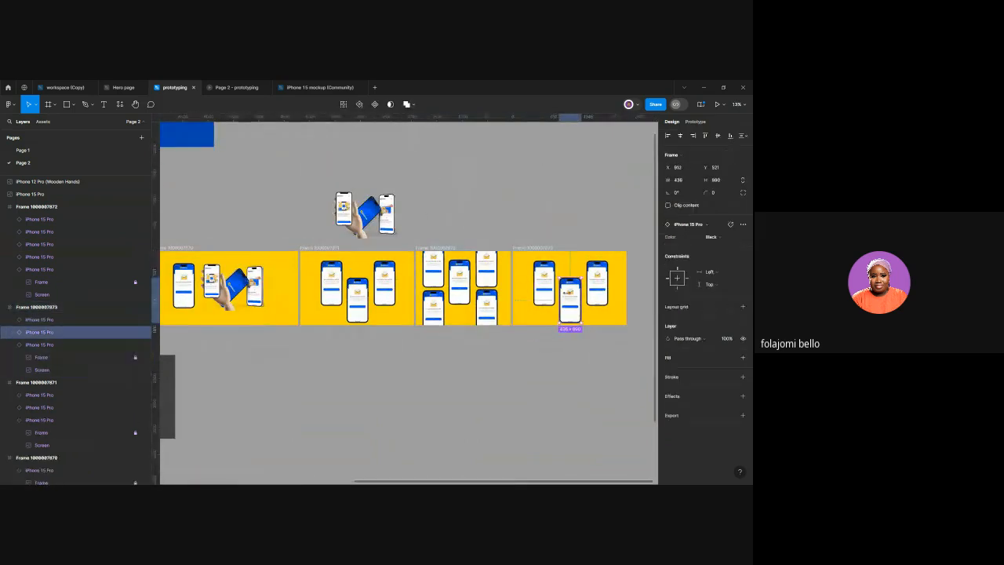
shift+click(599, 283)
shift+click(537, 283)
key(Delete)
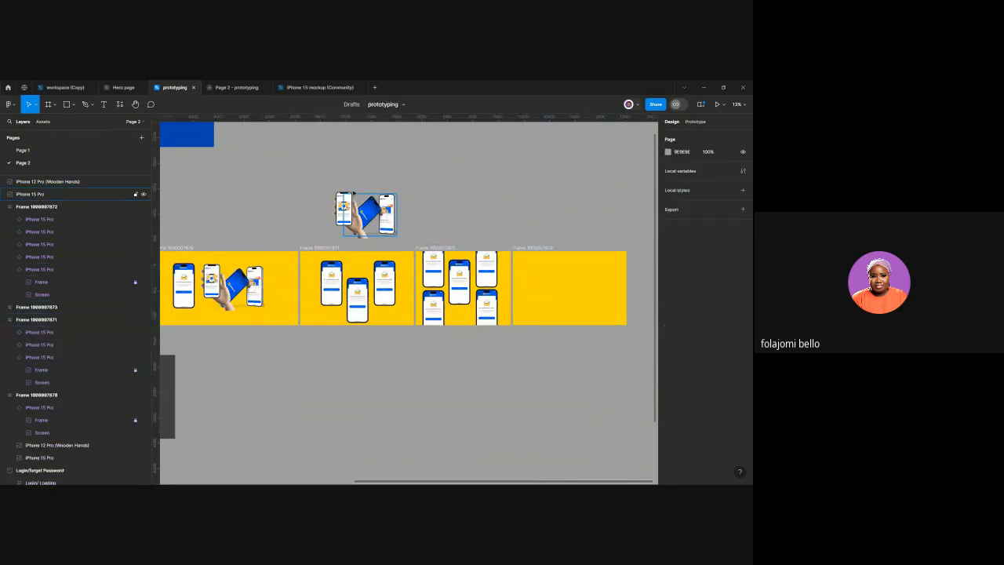
Move the loose wooden-hand and two-phone mockups together into the empty yellow frame and shift them slightly left
drag(326, 175, 426, 239)
drag(364, 212, 572, 289)
scroll(573, 288, up, 5)
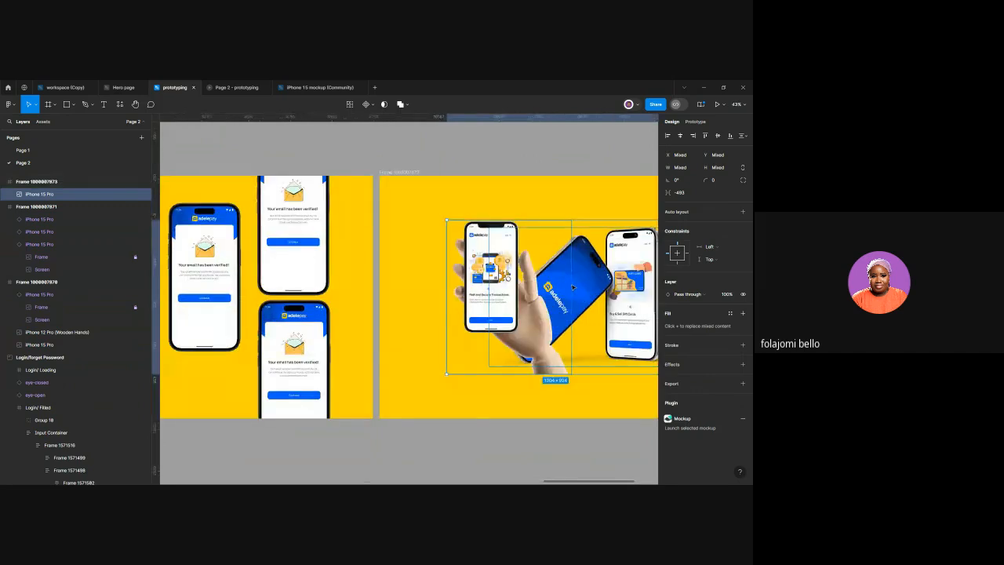
scroll(572, 288, right, 2)
drag(494, 327, 473, 323)
Scale the wooden-hand mockup up to about 905 × 1118 px and shift it up and left within the frame
click(473, 323)
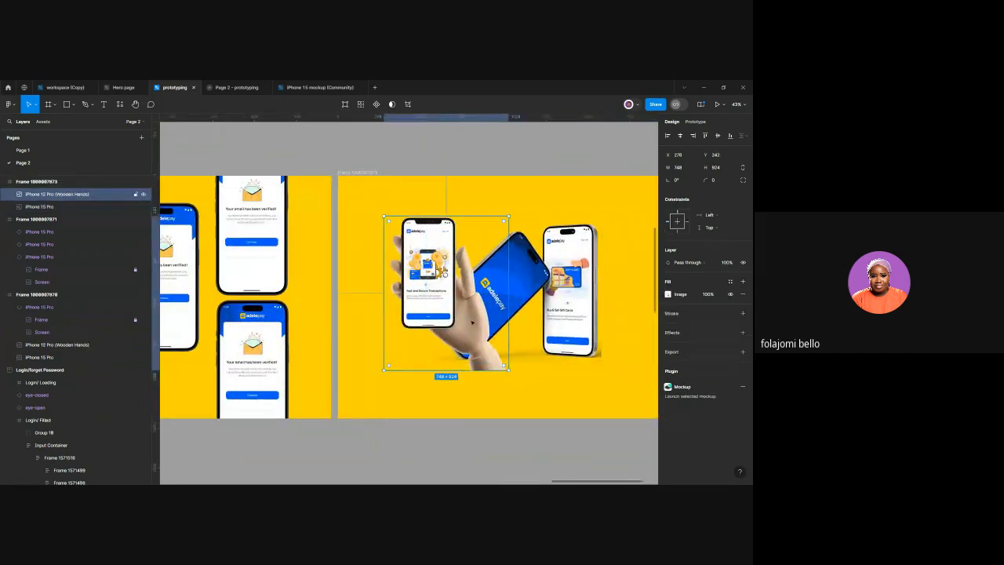
key(f)
key(k)
drag(509, 366, 535, 401)
drag(490, 373, 463, 363)
Narrow the frame around the enlarged wooden-hand mockup to 1825 px wide without scaling its contents
scroll(465, 364, right, 2)
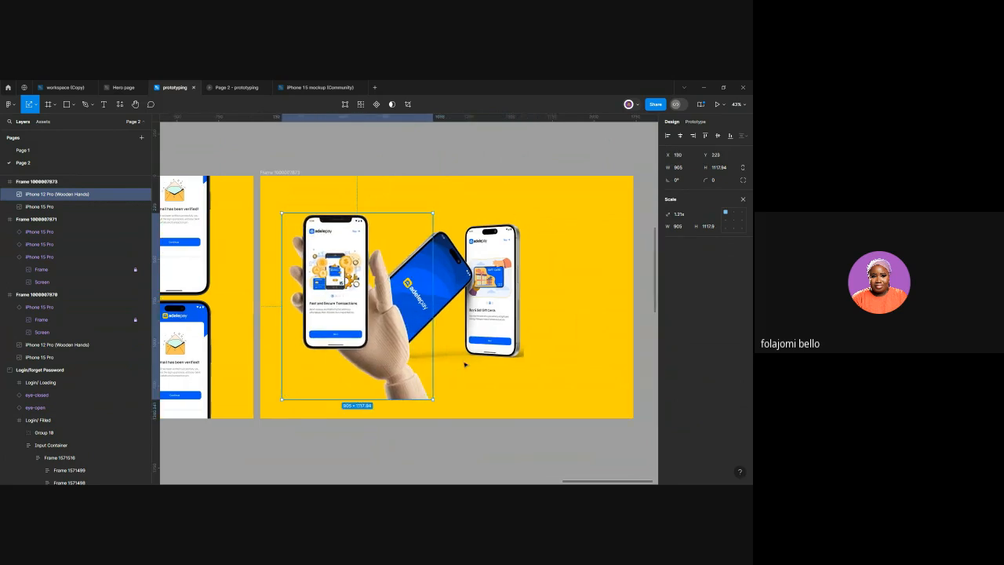
click(303, 173)
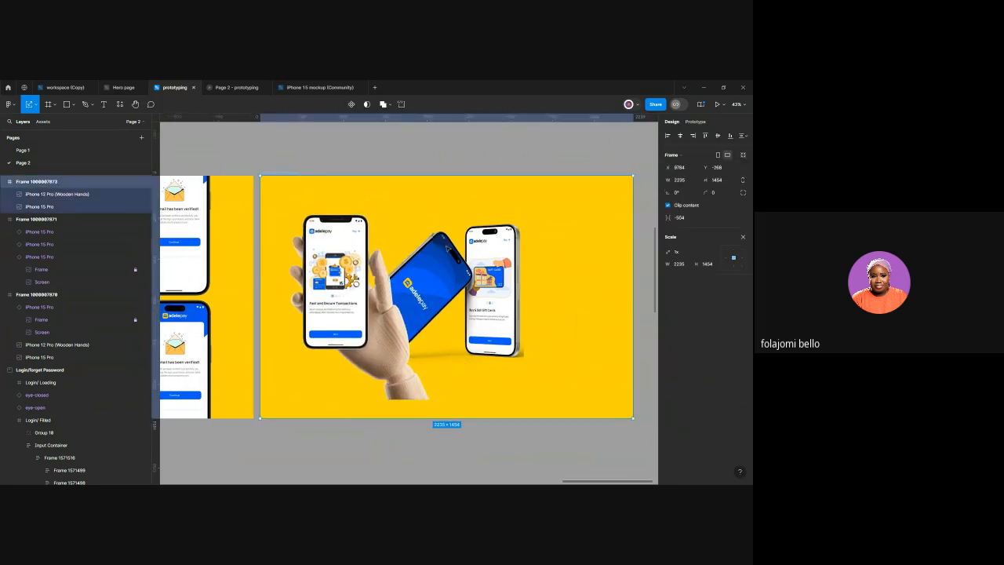
drag(633, 321, 571, 322)
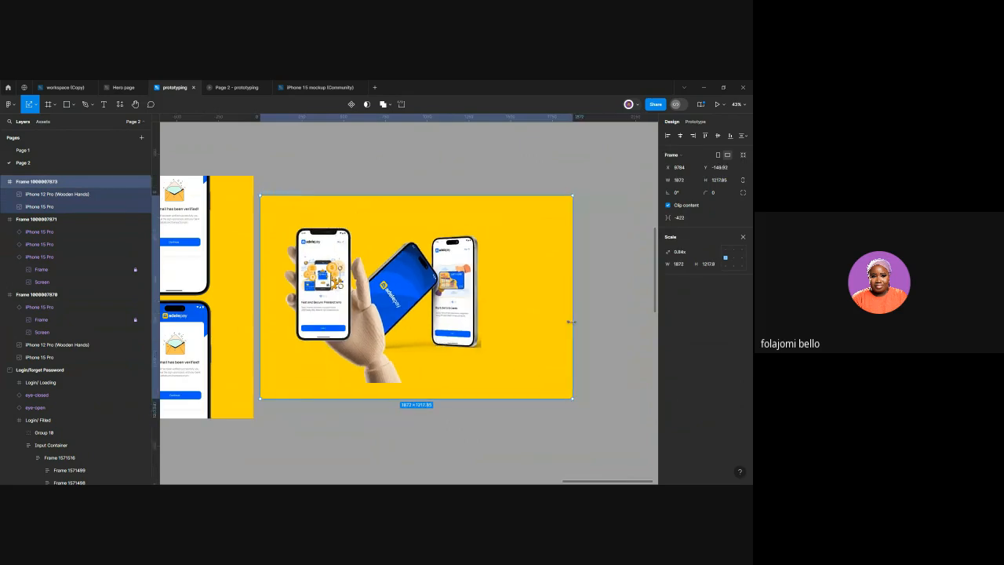
key(ctrl+z)
key(v)
drag(633, 319, 565, 319)
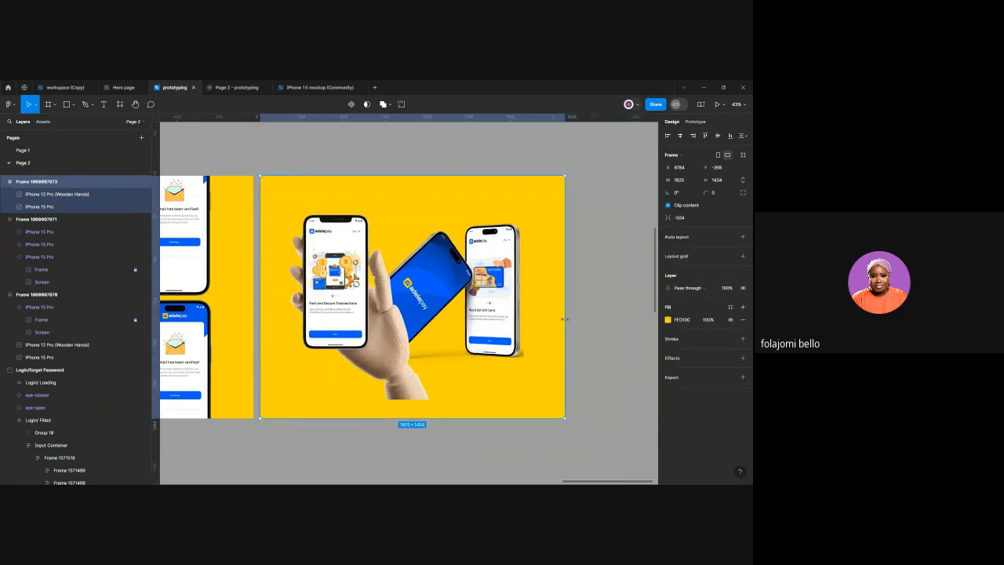
Change the fill of the wooden-hand mockup's frame to the page's light blue, C7F3FE
click(667, 320)
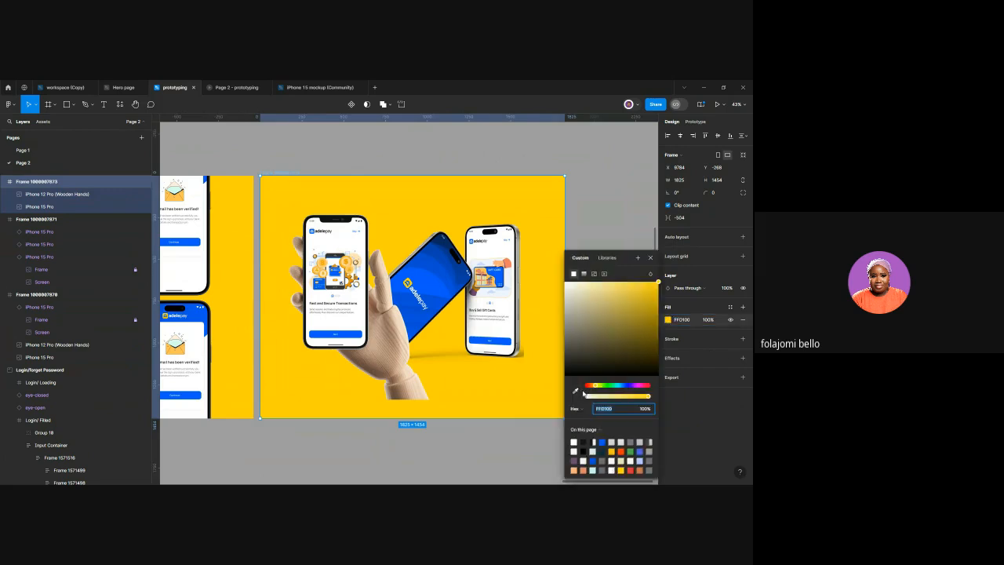
click(585, 386)
click(576, 391)
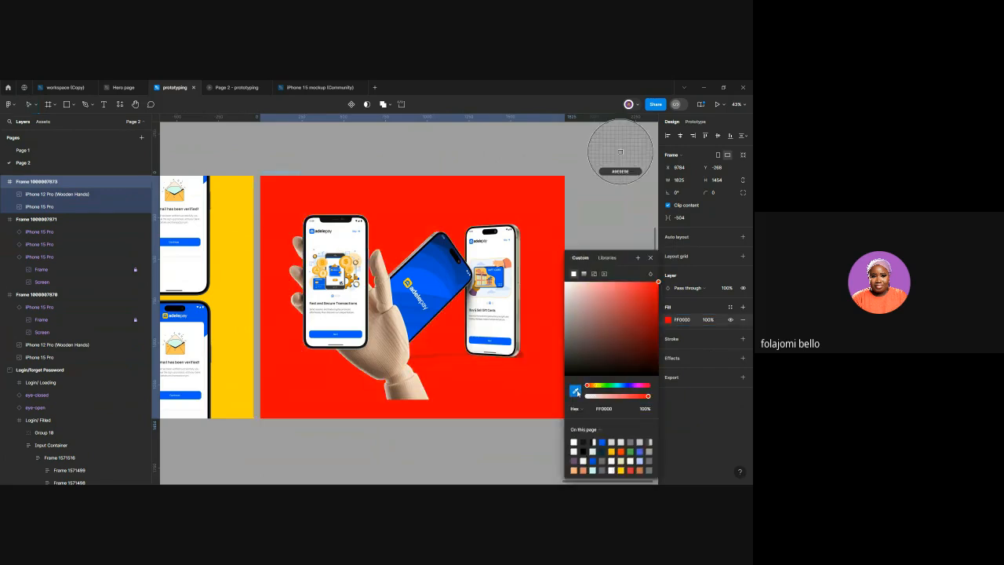
click(593, 470)
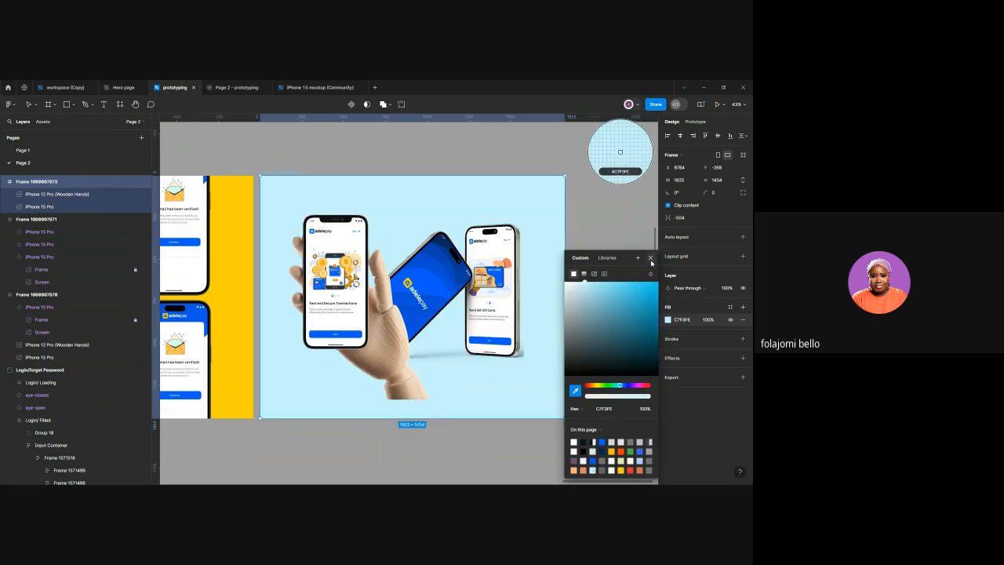
key(Escape)
Change the fill of the frame holding five email-verified phone mockups from yellow to the wooden-hand frame's light blue by sampling it
scroll(600, 304, down, 3)
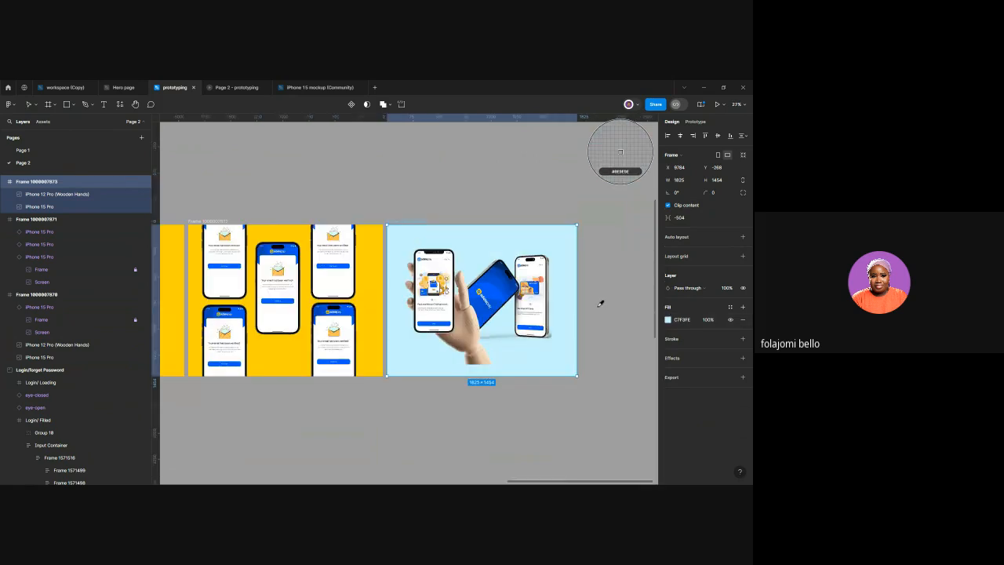
scroll(600, 304, down, 2)
click(667, 319)
click(576, 393)
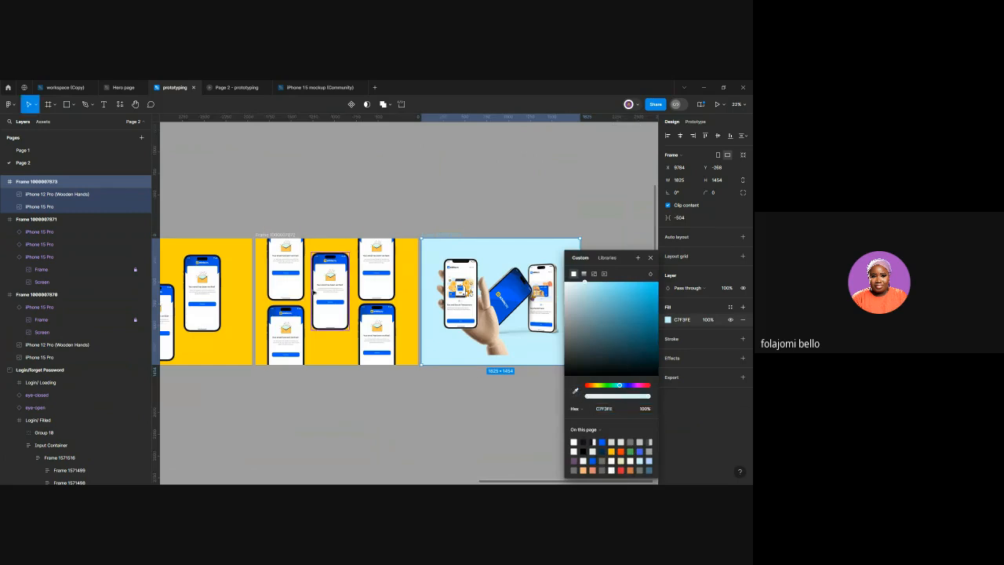
click(262, 236)
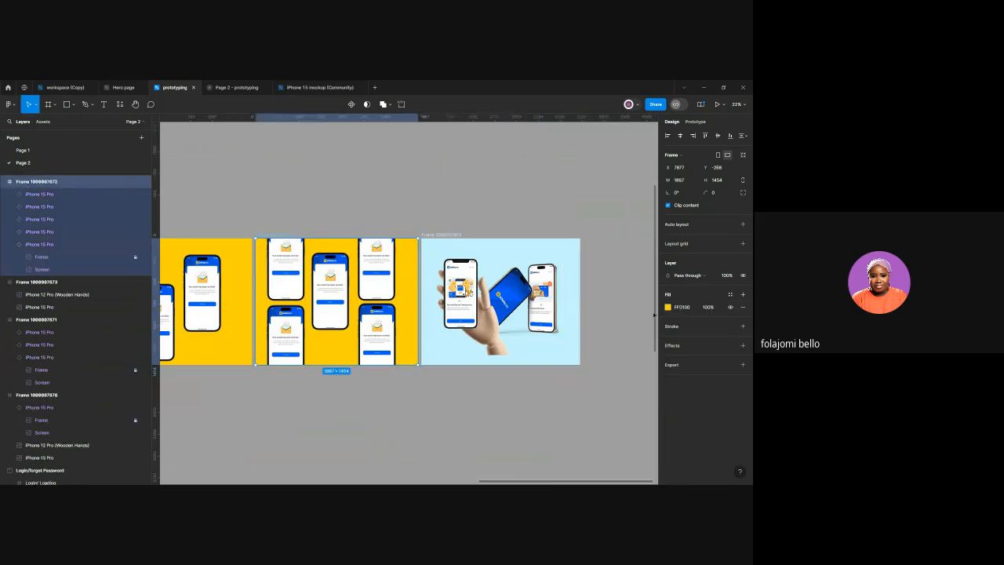
click(667, 306)
click(574, 390)
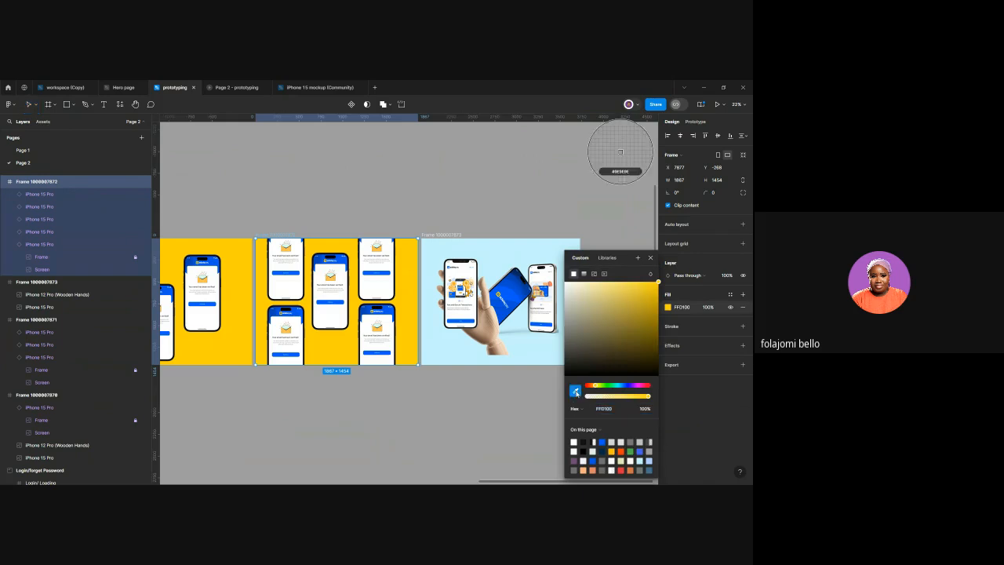
click(535, 343)
click(499, 194)
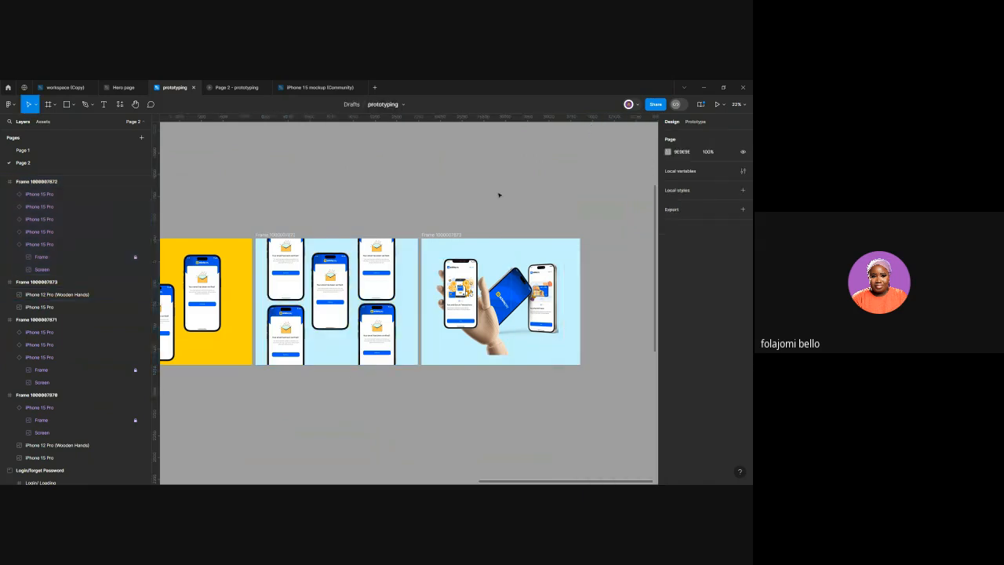
Trim the wooden-hand mockup's frame to 1710 × 1309 px and shift its two mockups slightly up inside it
scroll(497, 216, down, 2)
scroll(475, 241, up, 4)
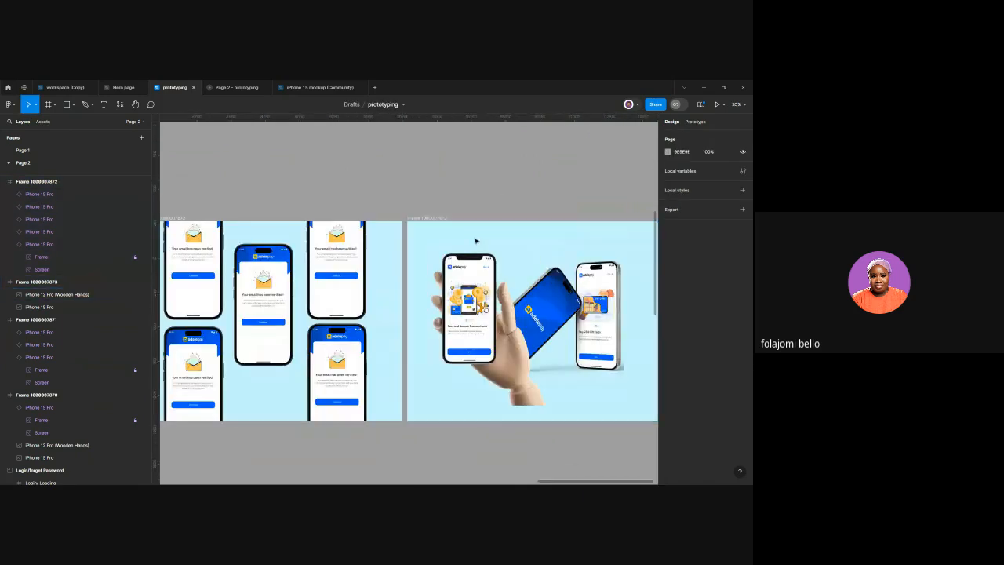
scroll(475, 242, right, 2)
scroll(475, 242, right, 1)
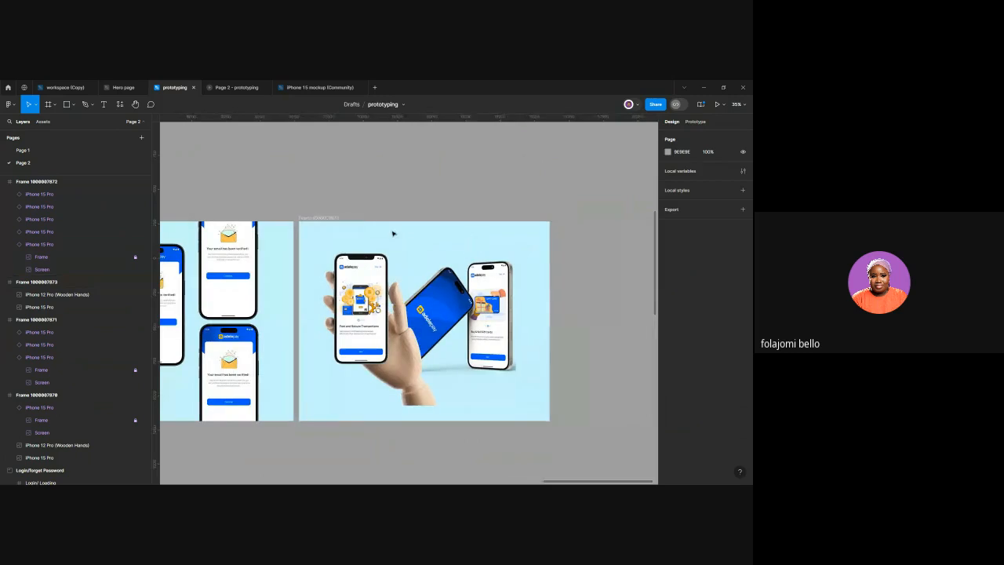
click(324, 220)
drag(439, 421, 439, 416)
drag(548, 365, 534, 365)
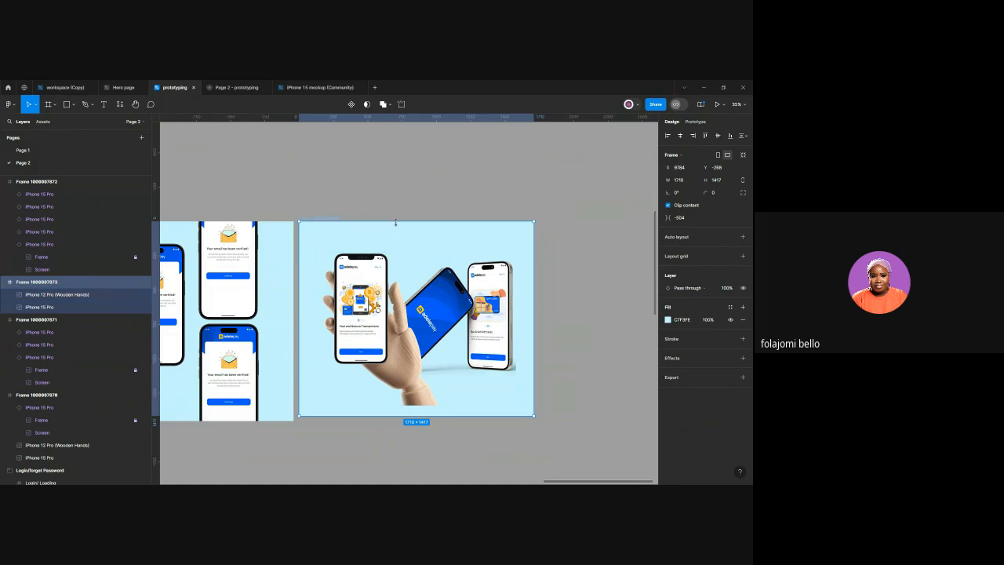
drag(395, 223, 397, 236)
key(Return)
drag(414, 330, 414, 312)
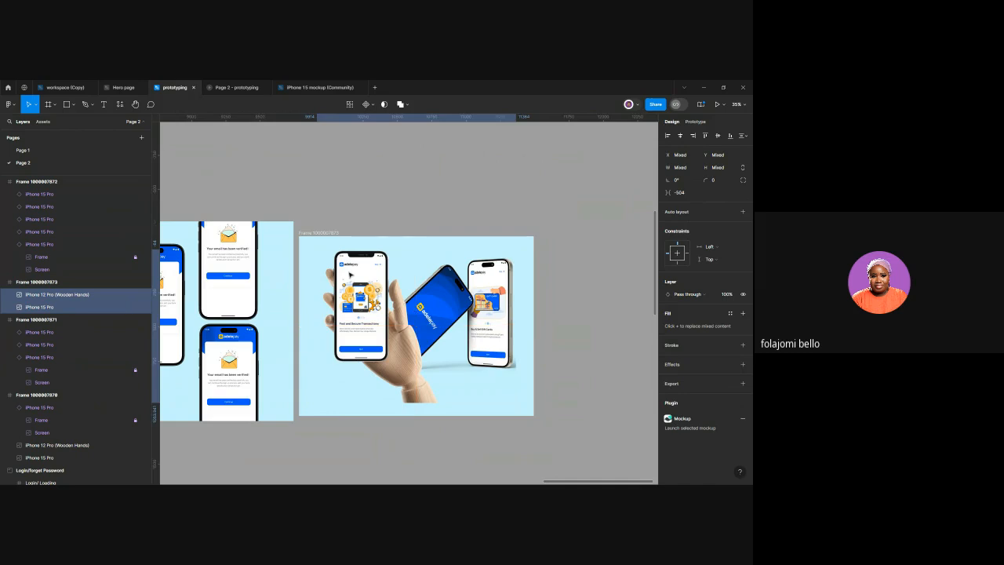
Add a 2x PNG export setting to the wooden-hand mockup's frame and export it
click(322, 234)
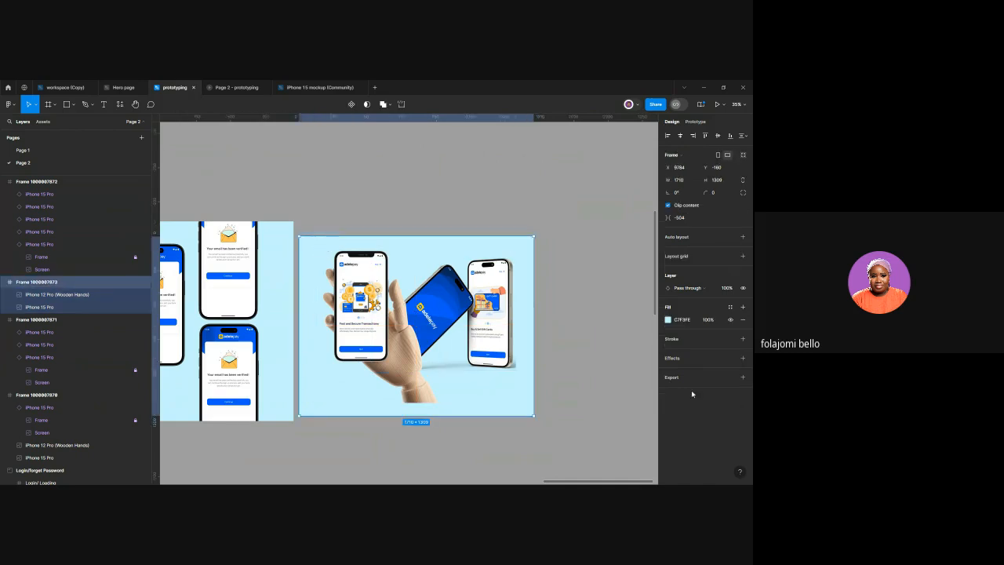
click(743, 377)
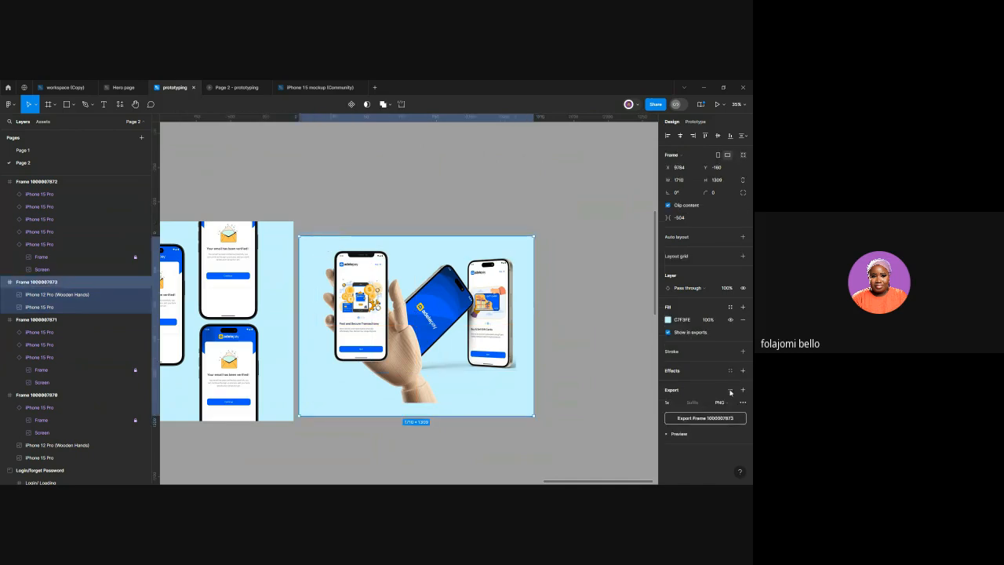
click(679, 404)
click(682, 419)
click(704, 419)
Paste the wooden-hand frame as an image on the empty canvas below, place it at about X 10433, Y 5177, and inspect it
scroll(317, 307, down, 5)
scroll(320, 303, down, 6)
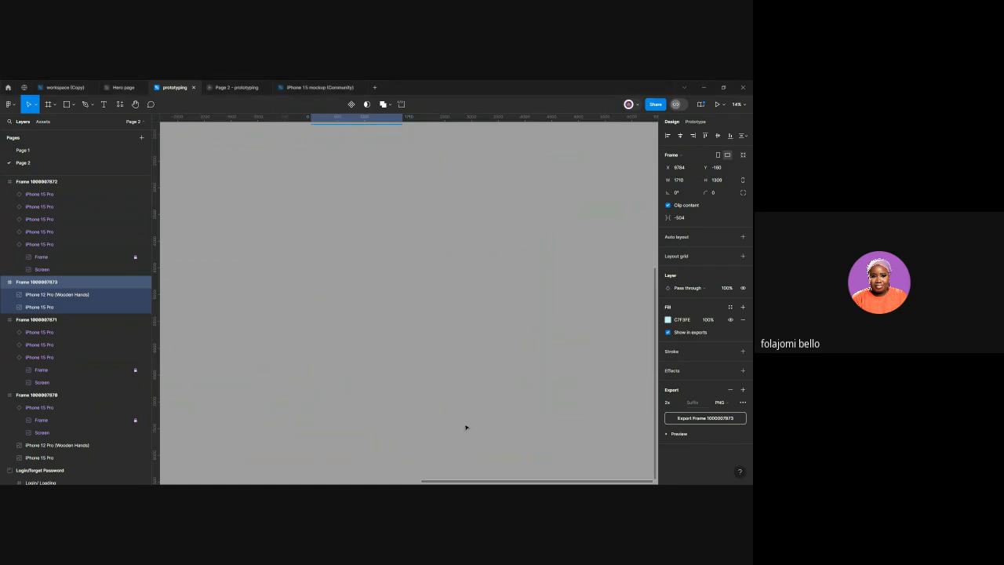
key(ctrl+v)
drag(462, 426, 393, 349)
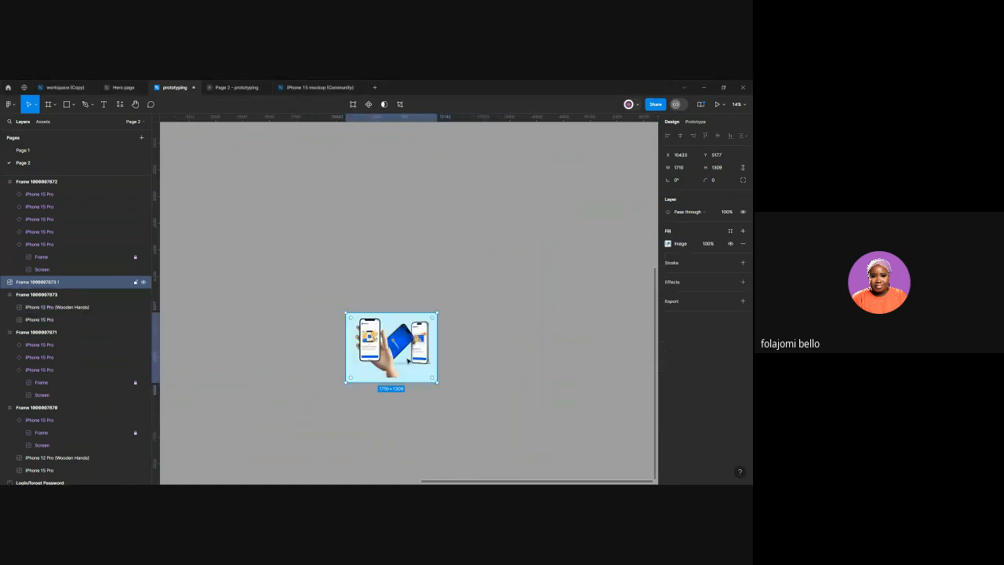
scroll(400, 358, up, 5)
scroll(400, 358, up, 5)
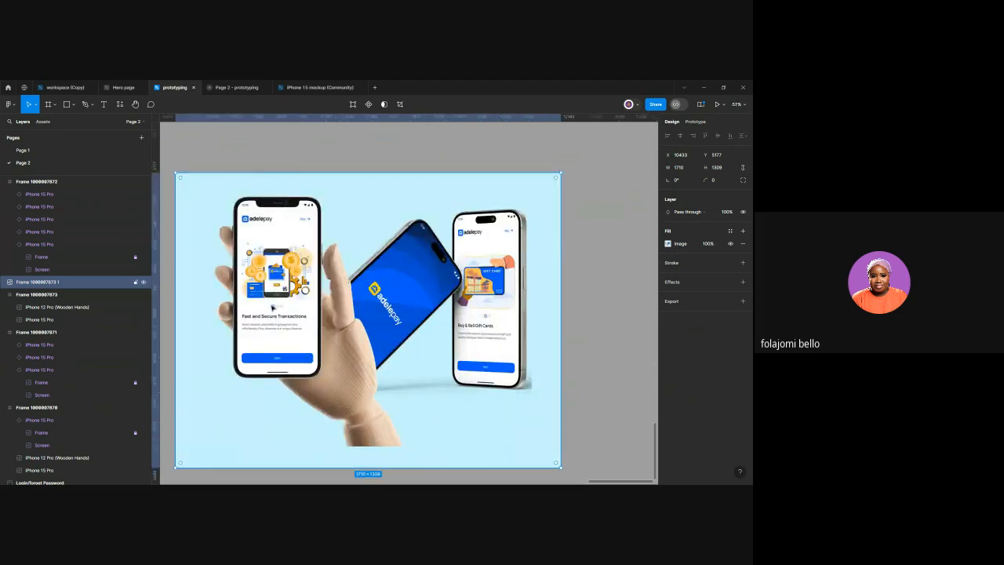
scroll(341, 314, left, 2)
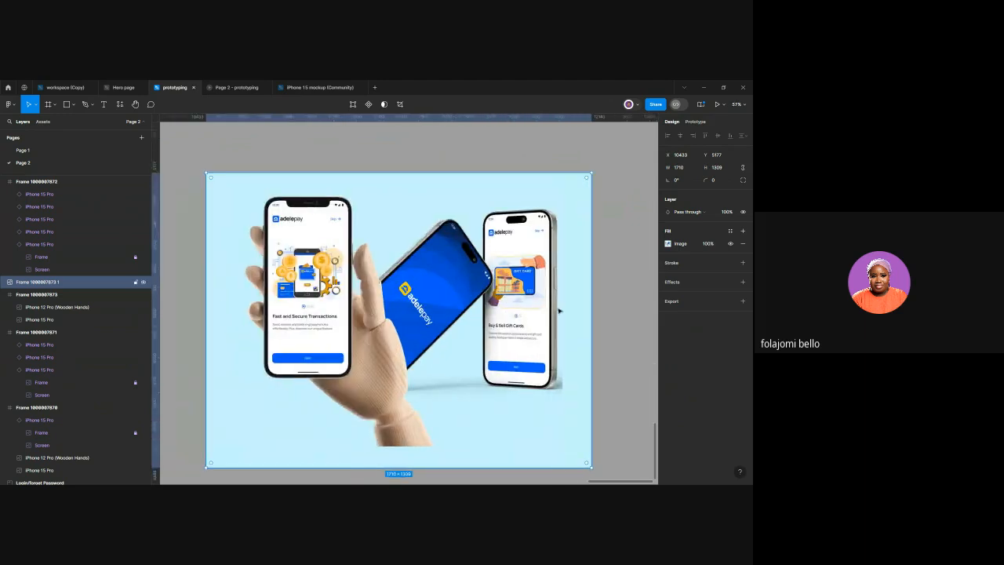
Display the page's prototype connections and examine how the onboarding, sign-up and verification screens are linked
scroll(559, 311, down, 10)
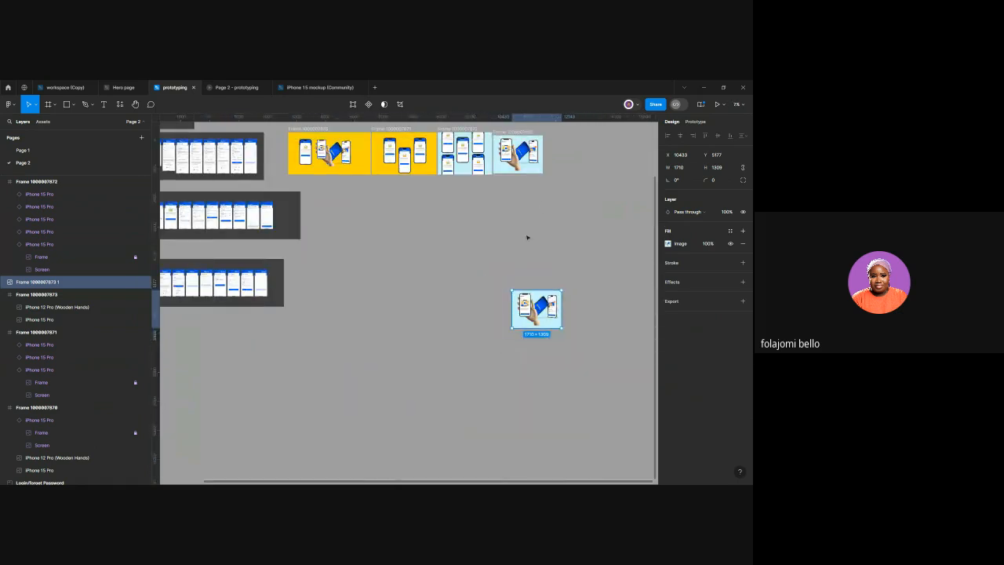
scroll(540, 204, left, 5)
scroll(533, 222, right, 4)
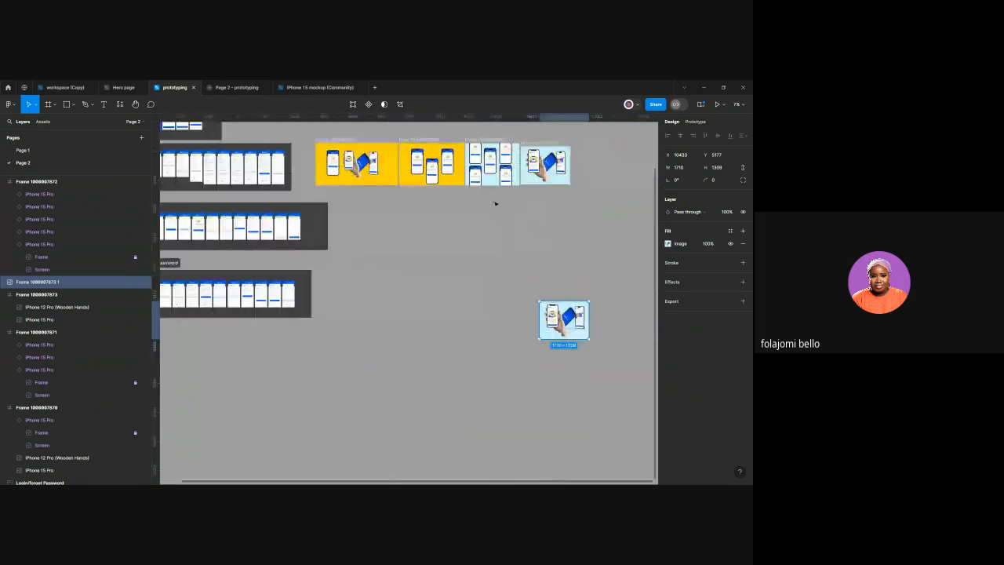
scroll(494, 202, up, 4)
scroll(432, 260, left, 4)
scroll(423, 288, up, 5)
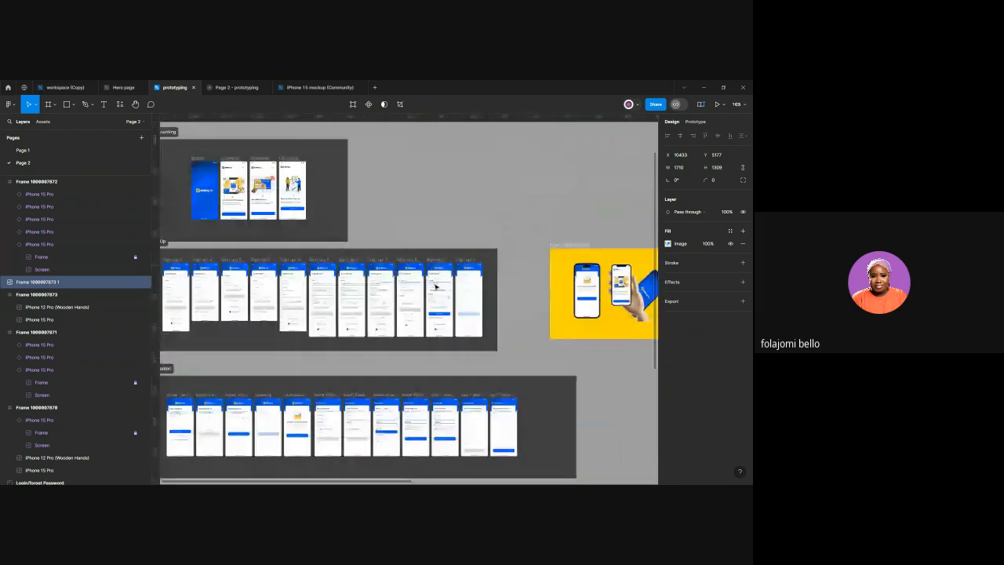
click(696, 121)
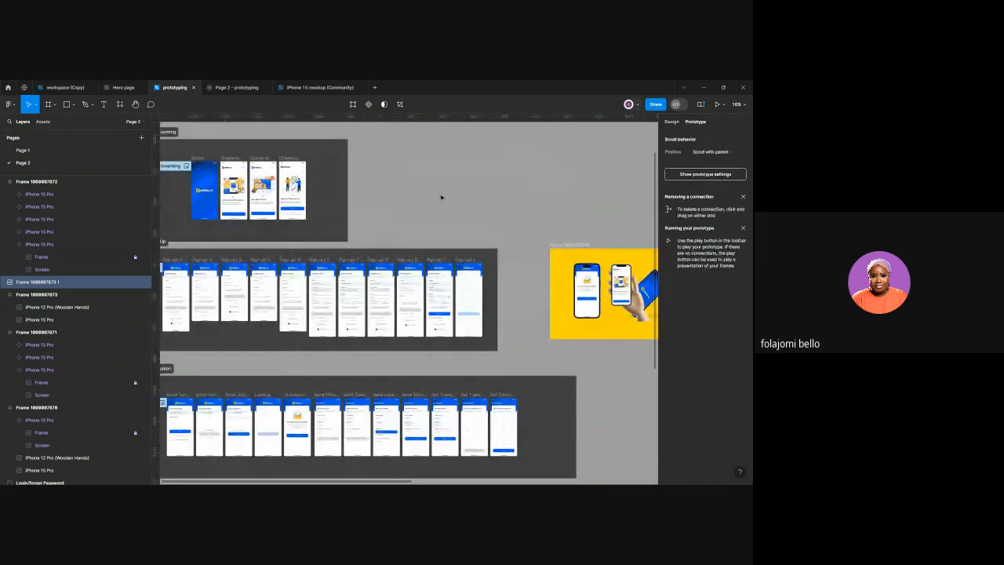
scroll(441, 196, left, 3)
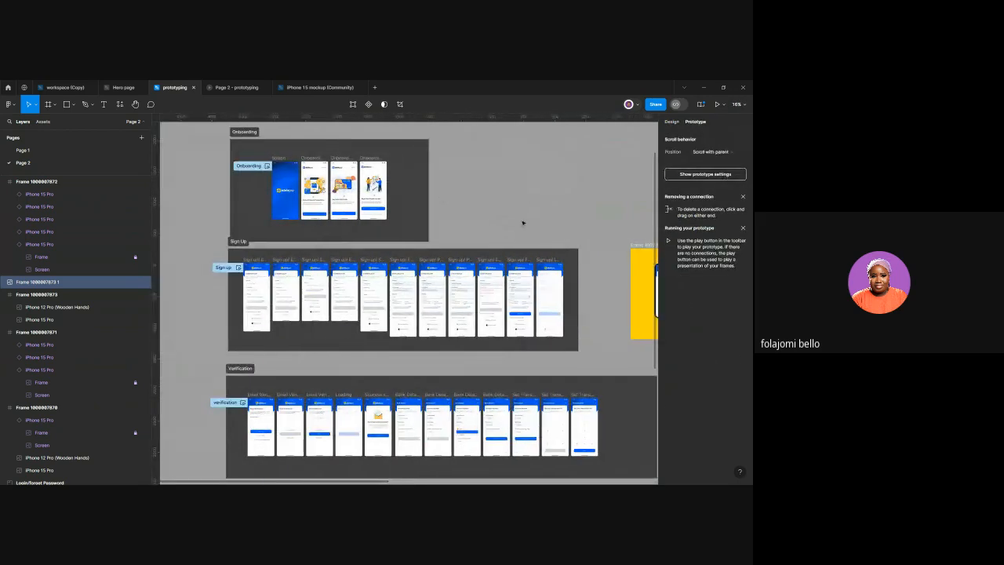
click(405, 234)
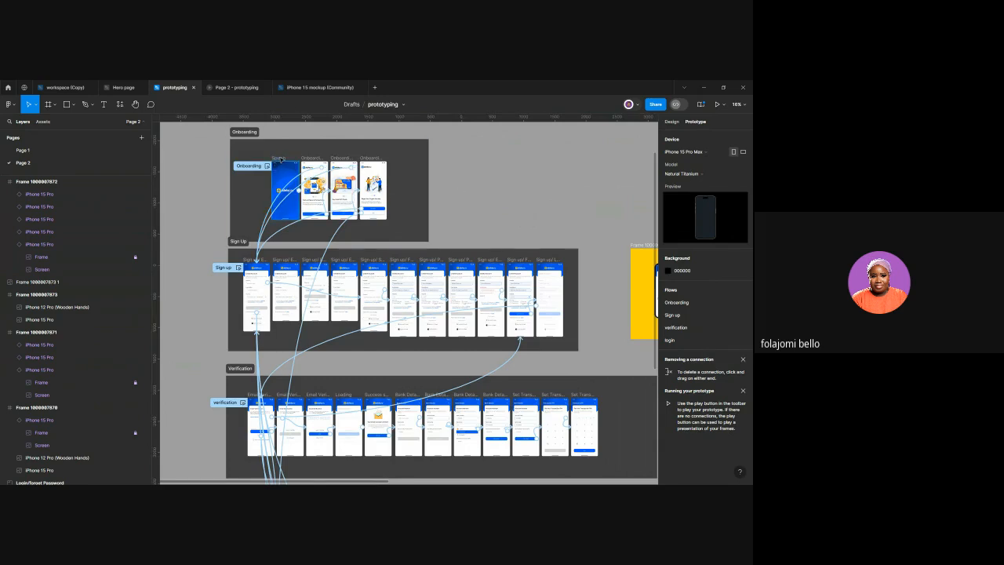
Inspect the Splash screen's flow starting point and interaction, and look over the Sign Up and Verification screens
click(281, 161)
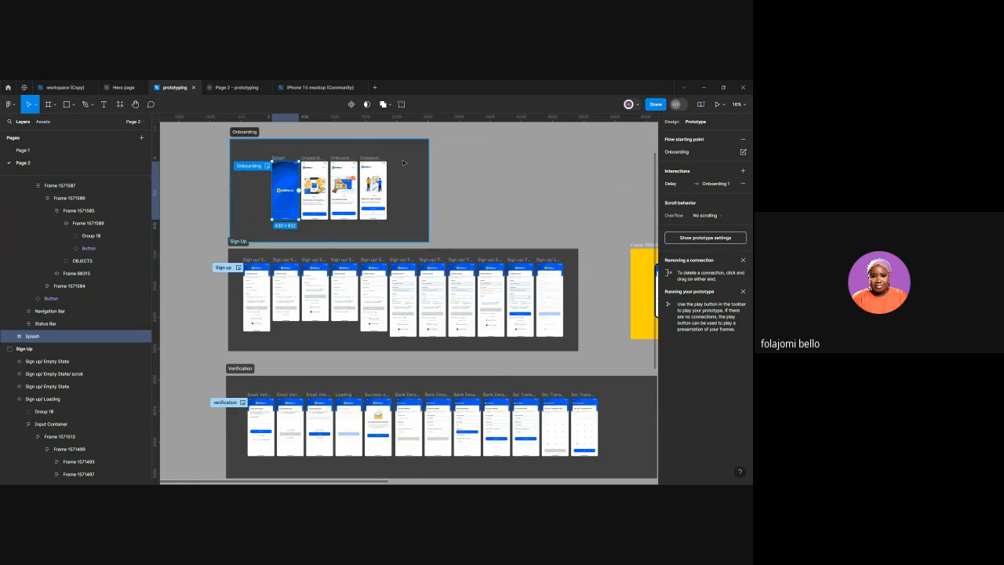
scroll(388, 162, down, 1)
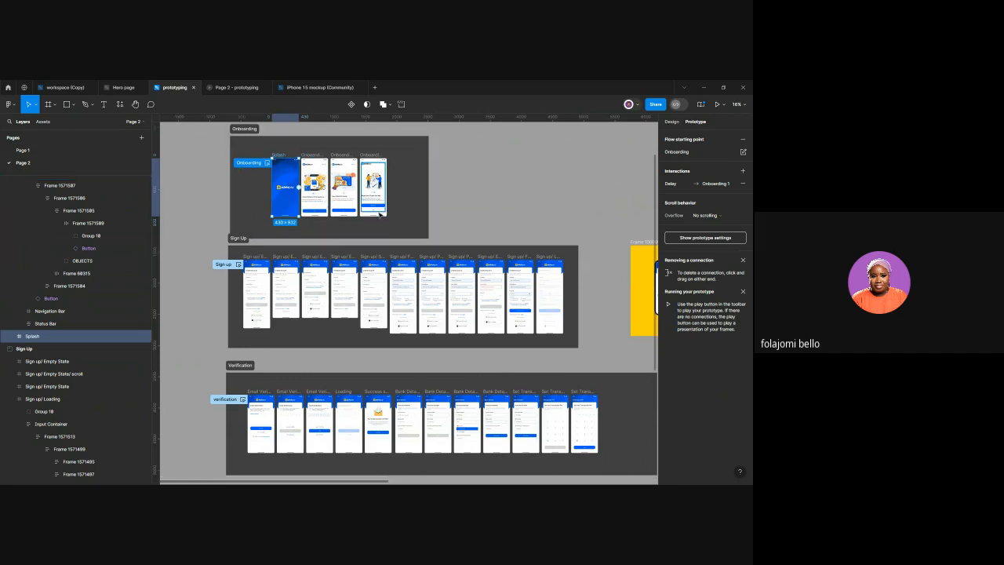
scroll(356, 287, up, 2)
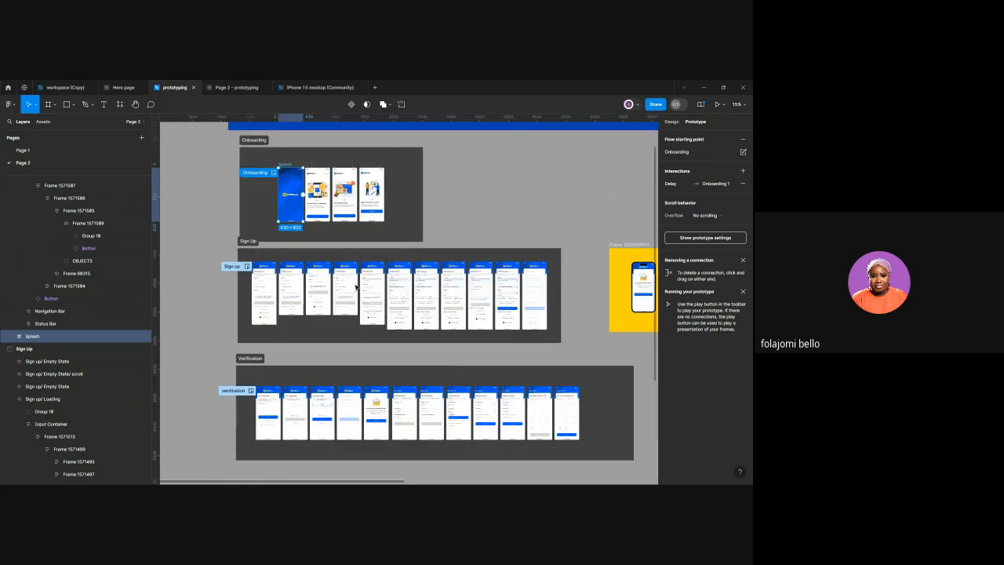
scroll(357, 287, up, 5)
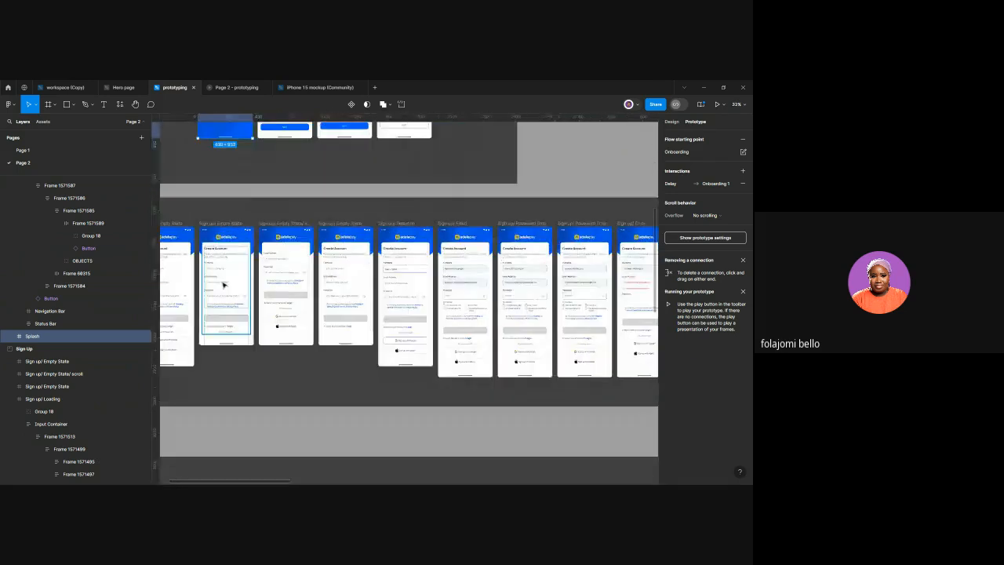
scroll(428, 290, down, 2)
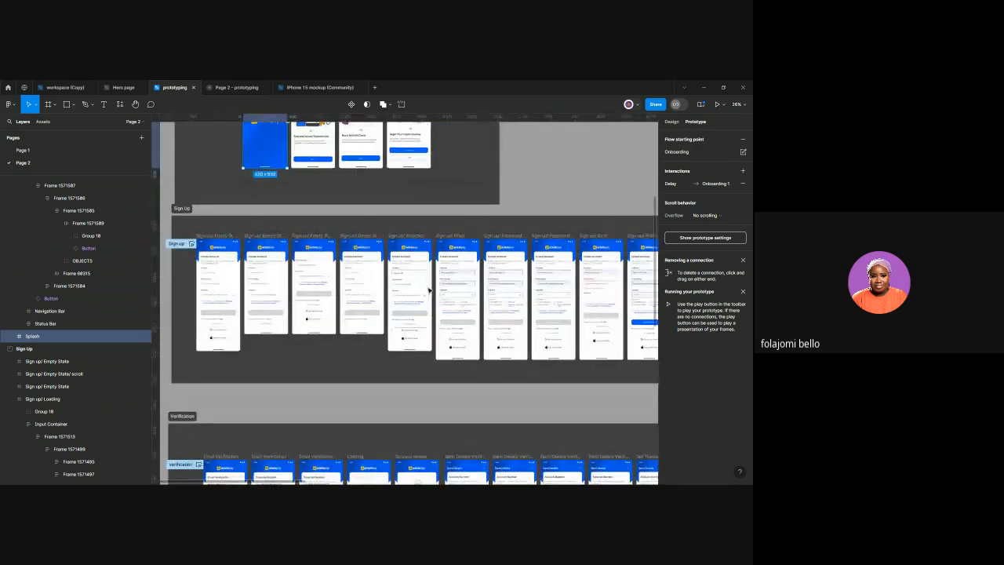
scroll(428, 290, down, 3)
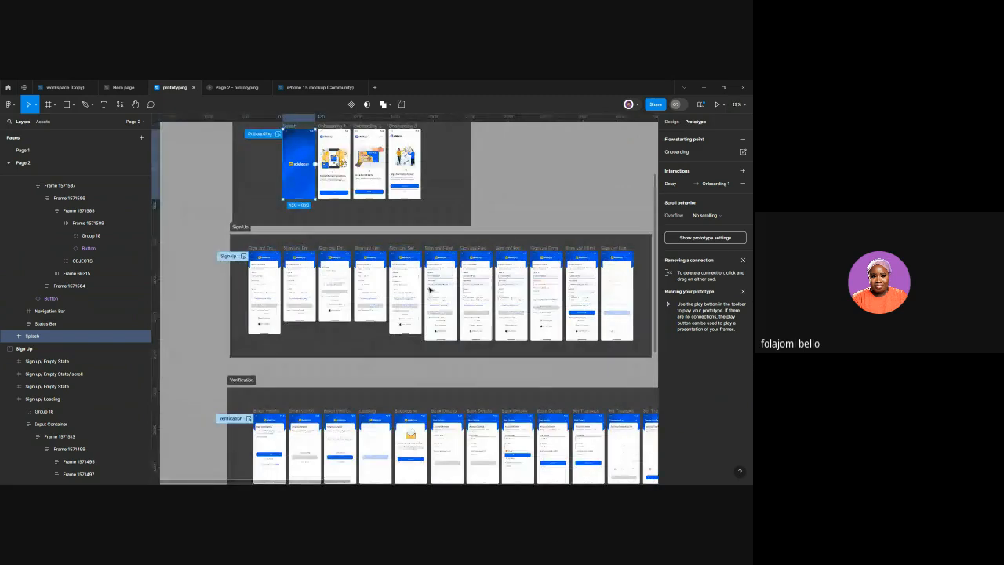